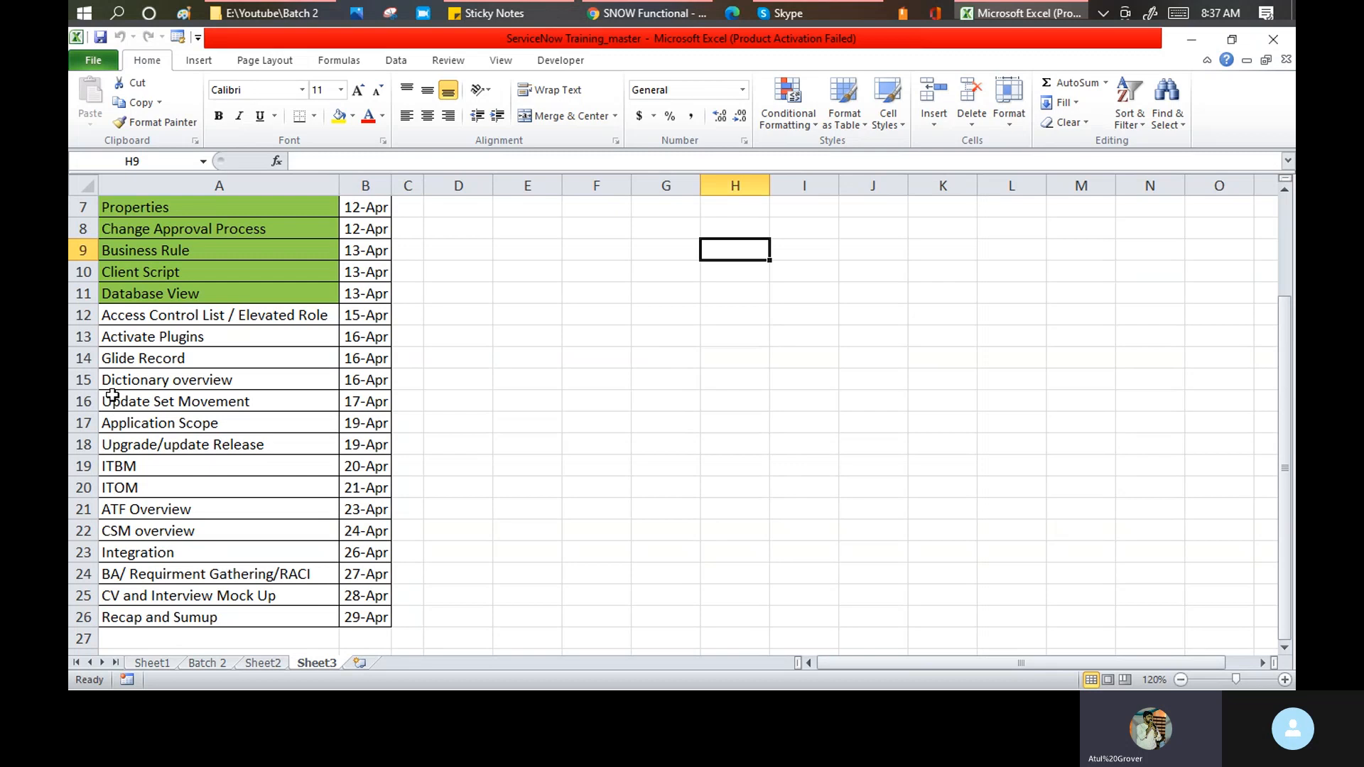
- Select the Update Set Movement topic dated 17-Apr (A16:B16), then switch to the Skype call
{"action": "left_click_drag", "start_coordinate": [109, 403], "coordinate": [380, 399]}
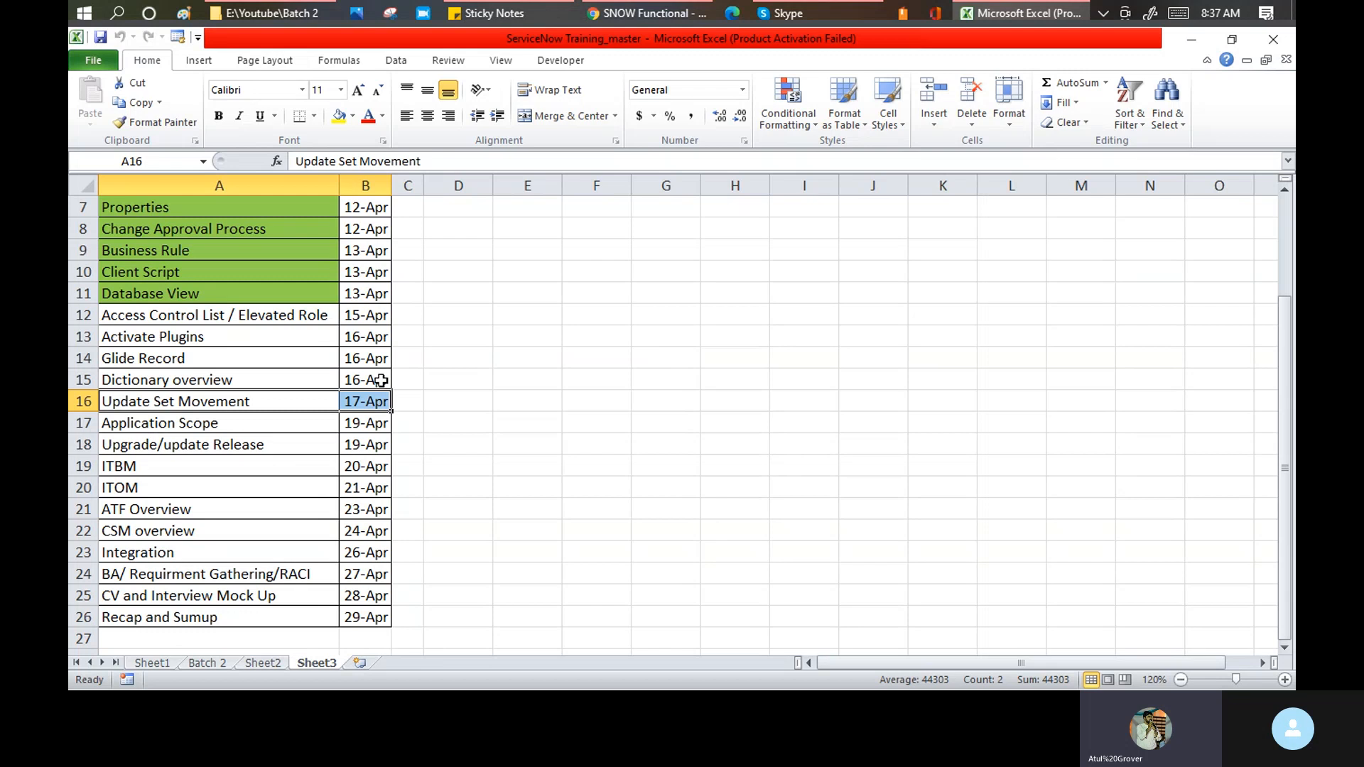
{"action": "left_click", "coordinate": [840, 11]}
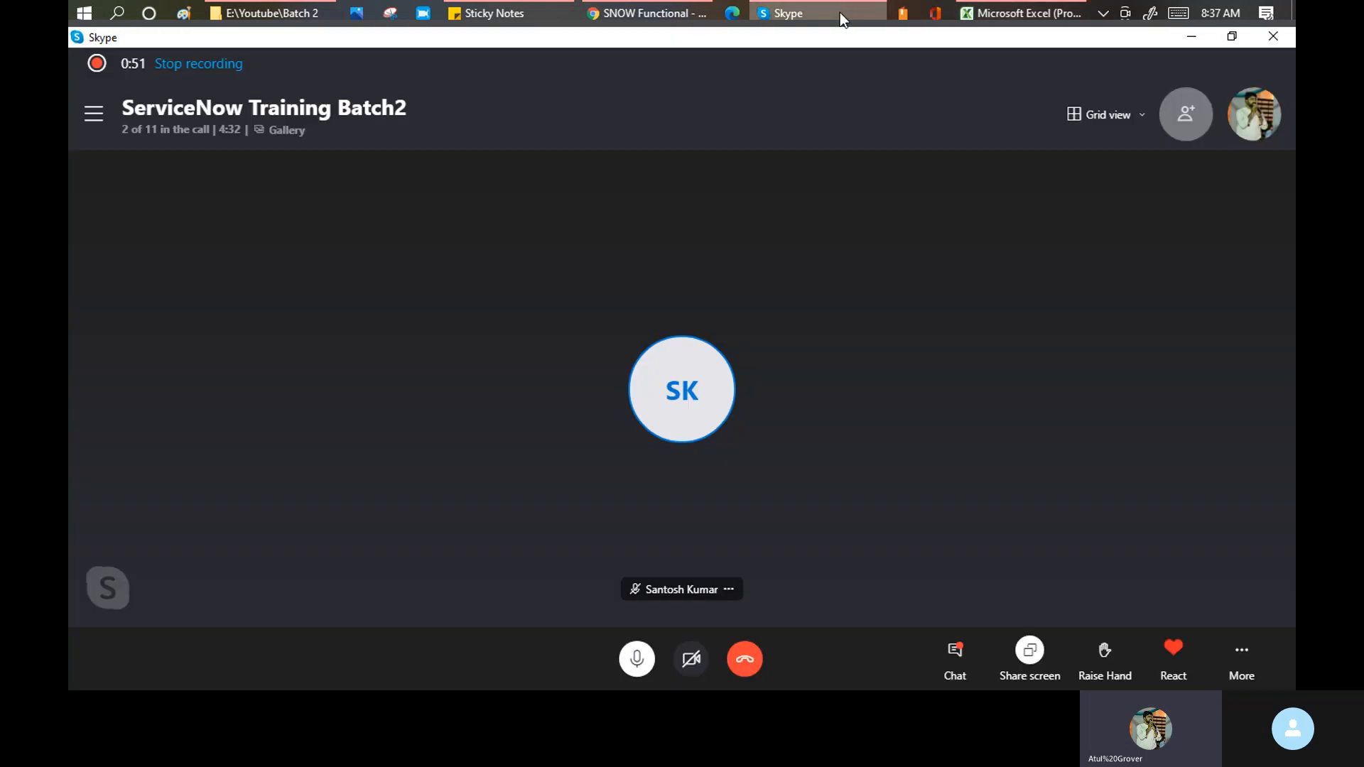
- Bring the SNOW Functional Chrome window in front of Skype
{"action": "left_click", "coordinate": [646, 14]}
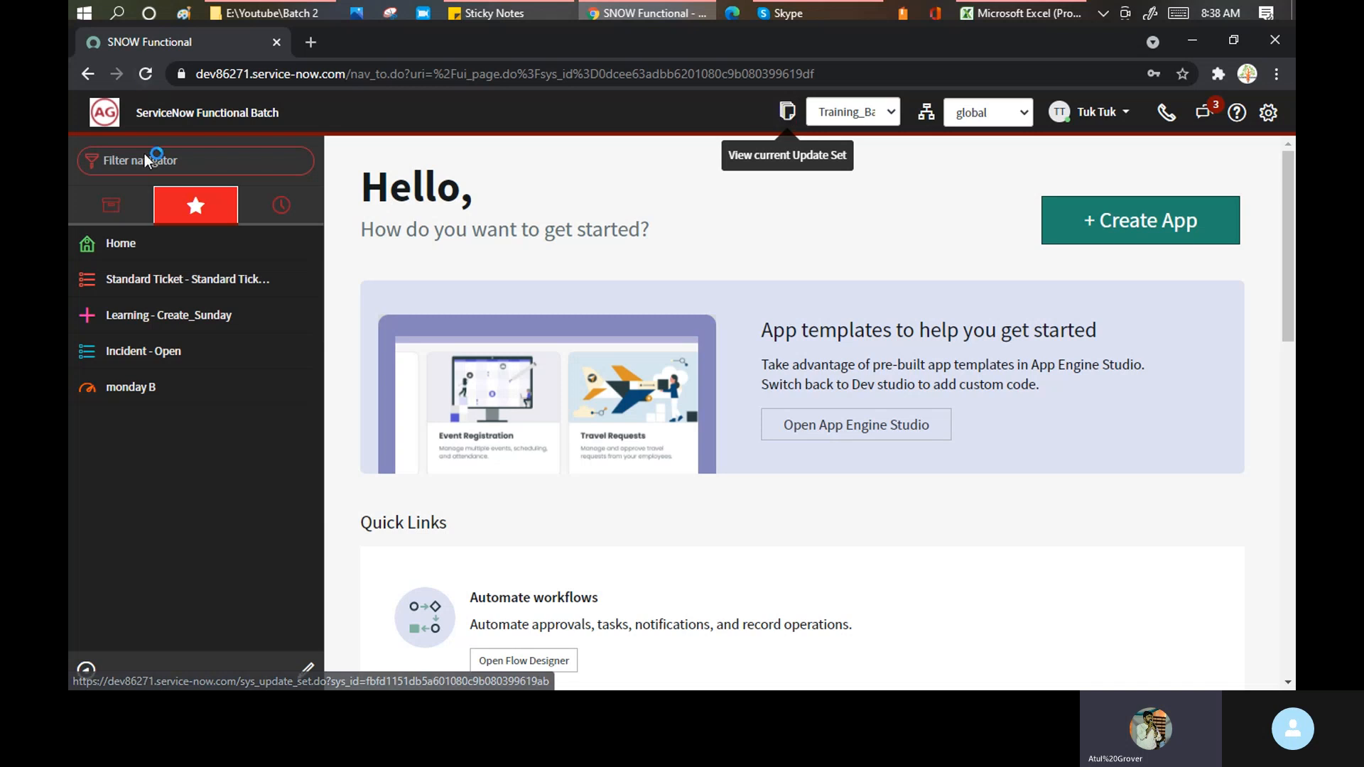
- Filter the navigator for 'update set' and open System Update Sets > Local Update Sets
{"action": "left_click", "coordinate": [186, 160]}
{"action": "type", "text": "update"}
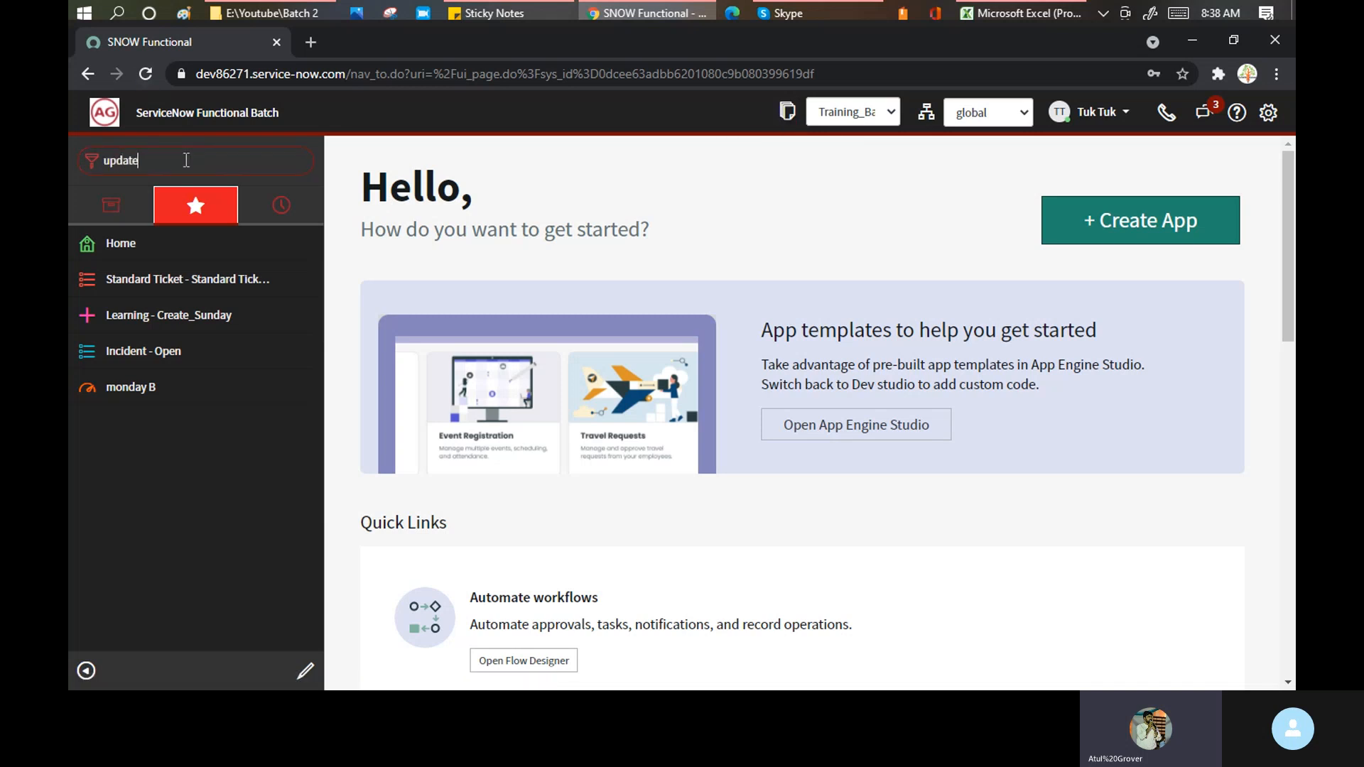
{"action": "type", "text": " set"}
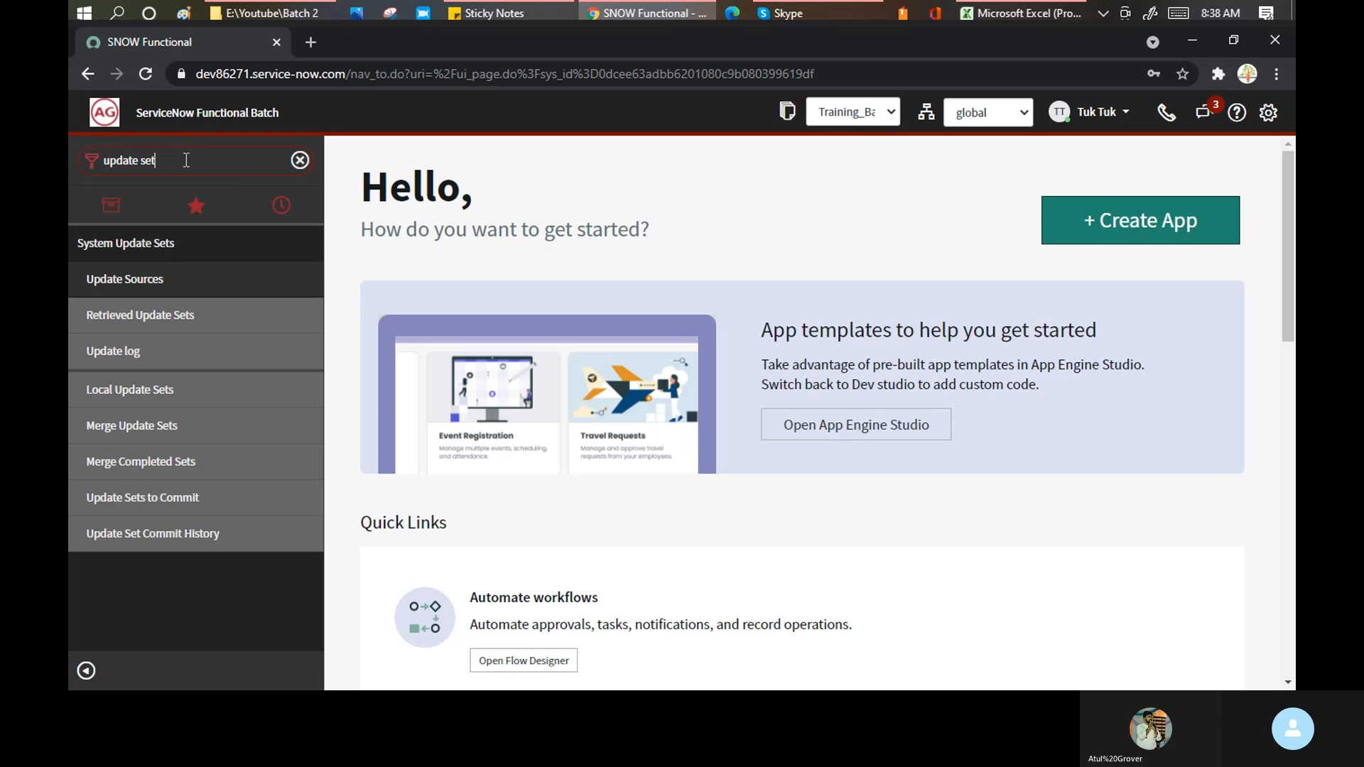
{"action": "left_click", "coordinate": [139, 394]}
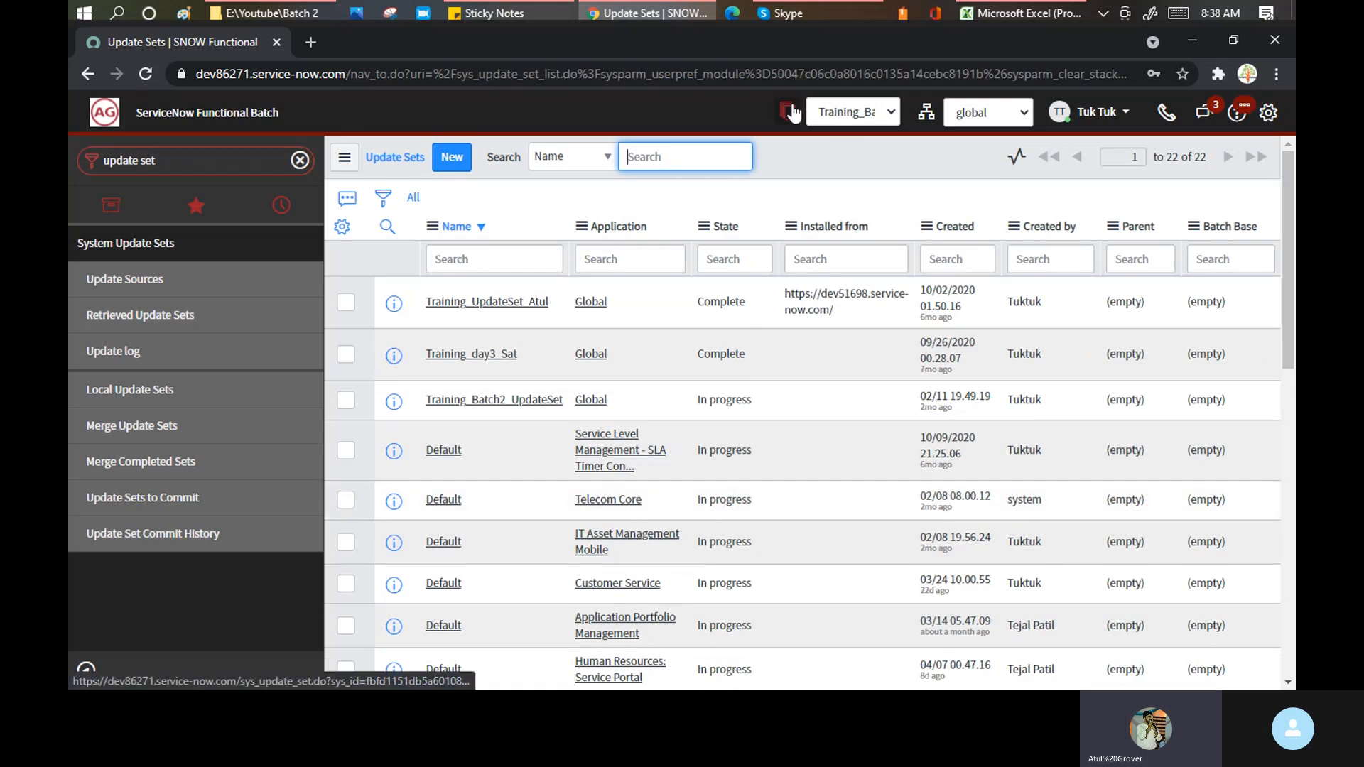
- Check the banner's update set picker, then open Training_Batch2_UpdateSet from the list
{"action": "left_click", "coordinate": [894, 107]}
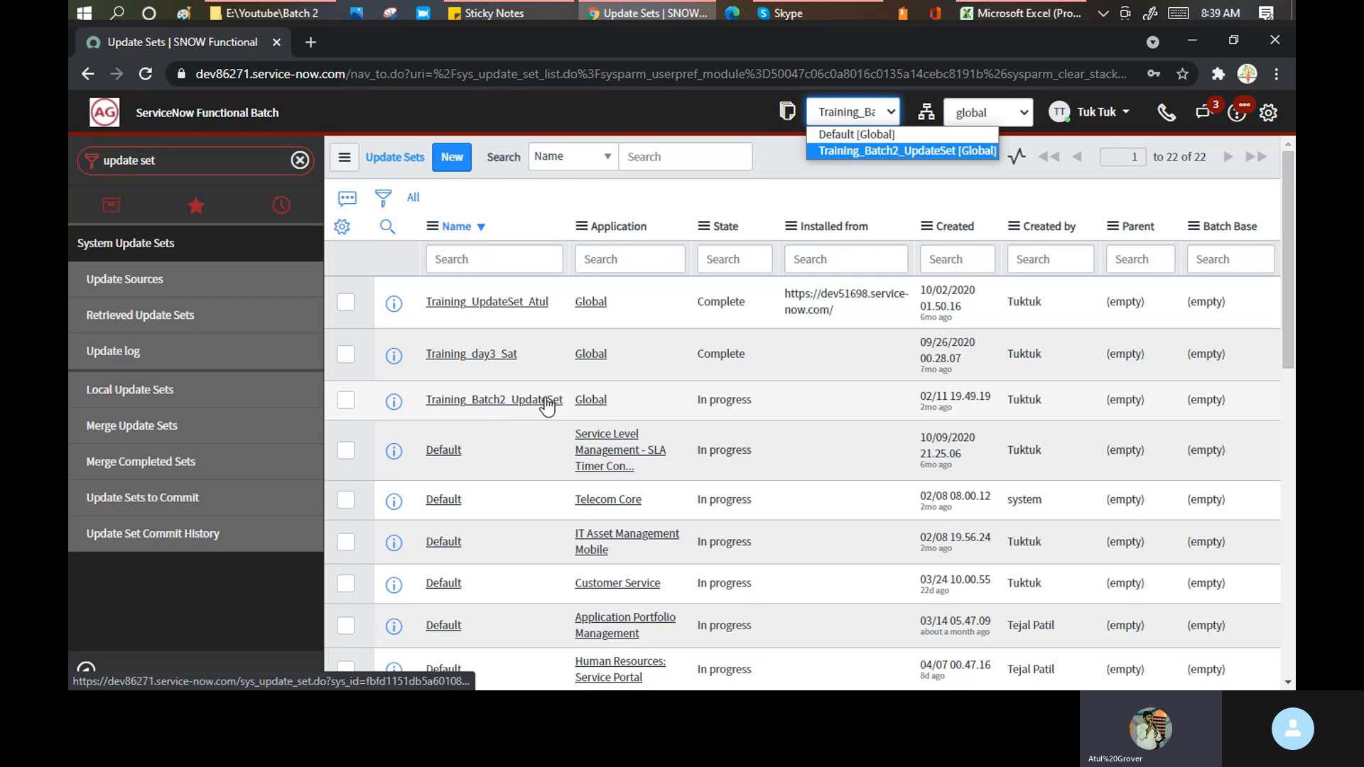
{"action": "left_click", "coordinate": [495, 409]}
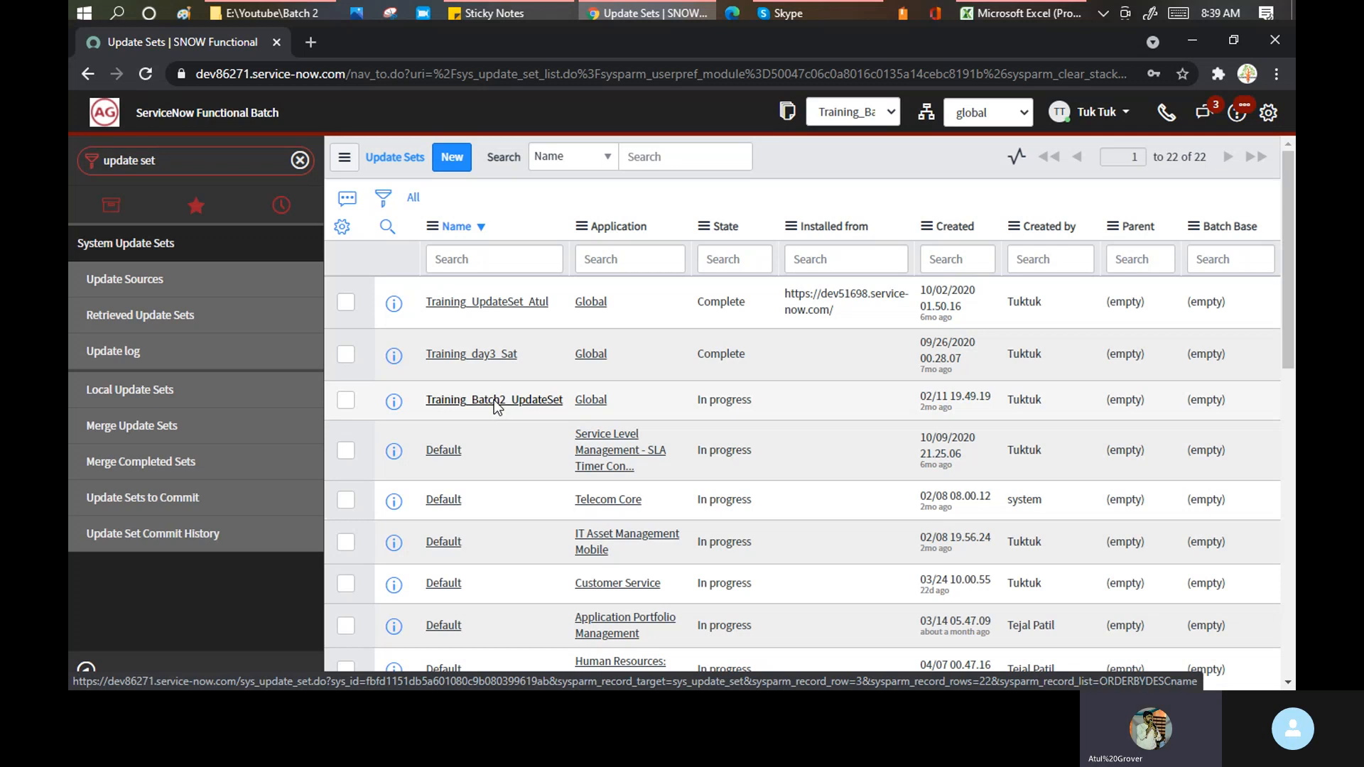
{"action": "left_click", "coordinate": [495, 406]}
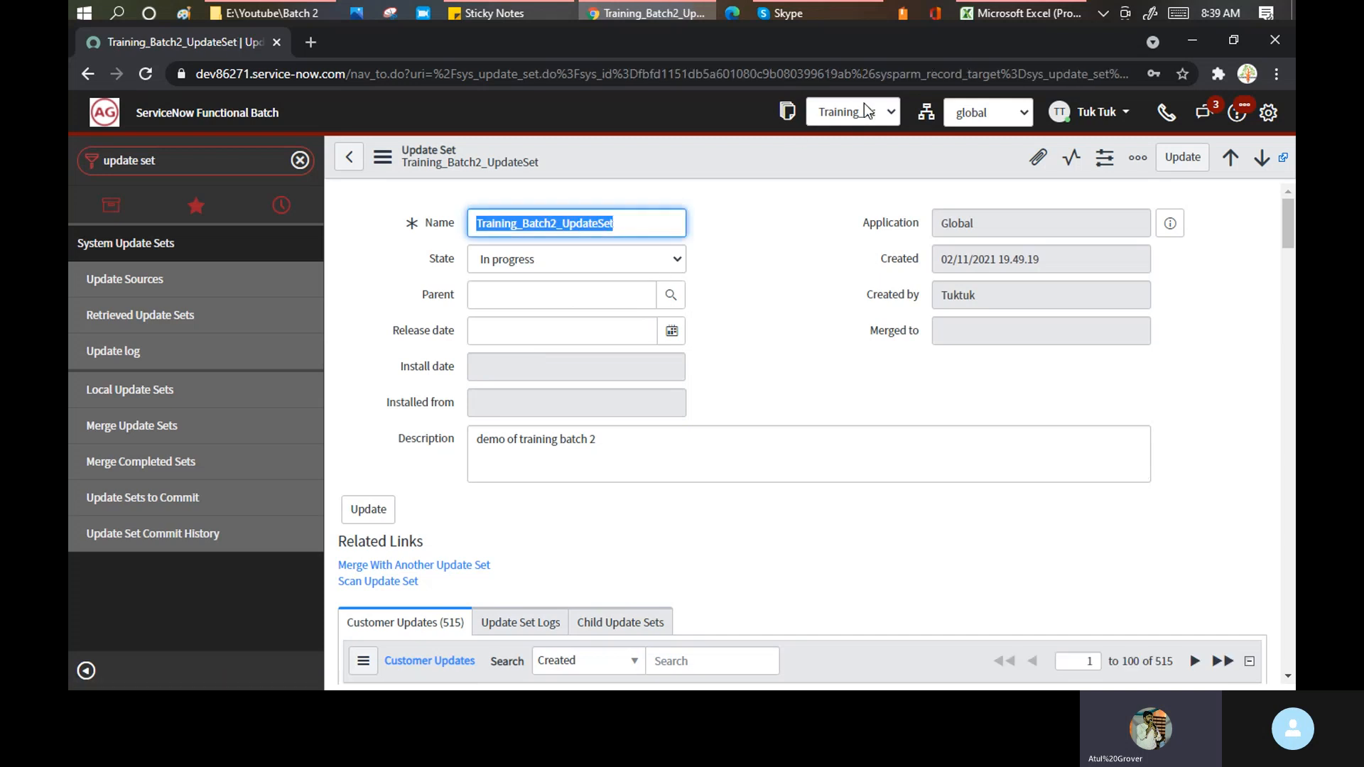
- Show the State options In progress, Complete and Ignore for Training_Batch2_UpdateSet
{"action": "left_click", "coordinate": [676, 262]}
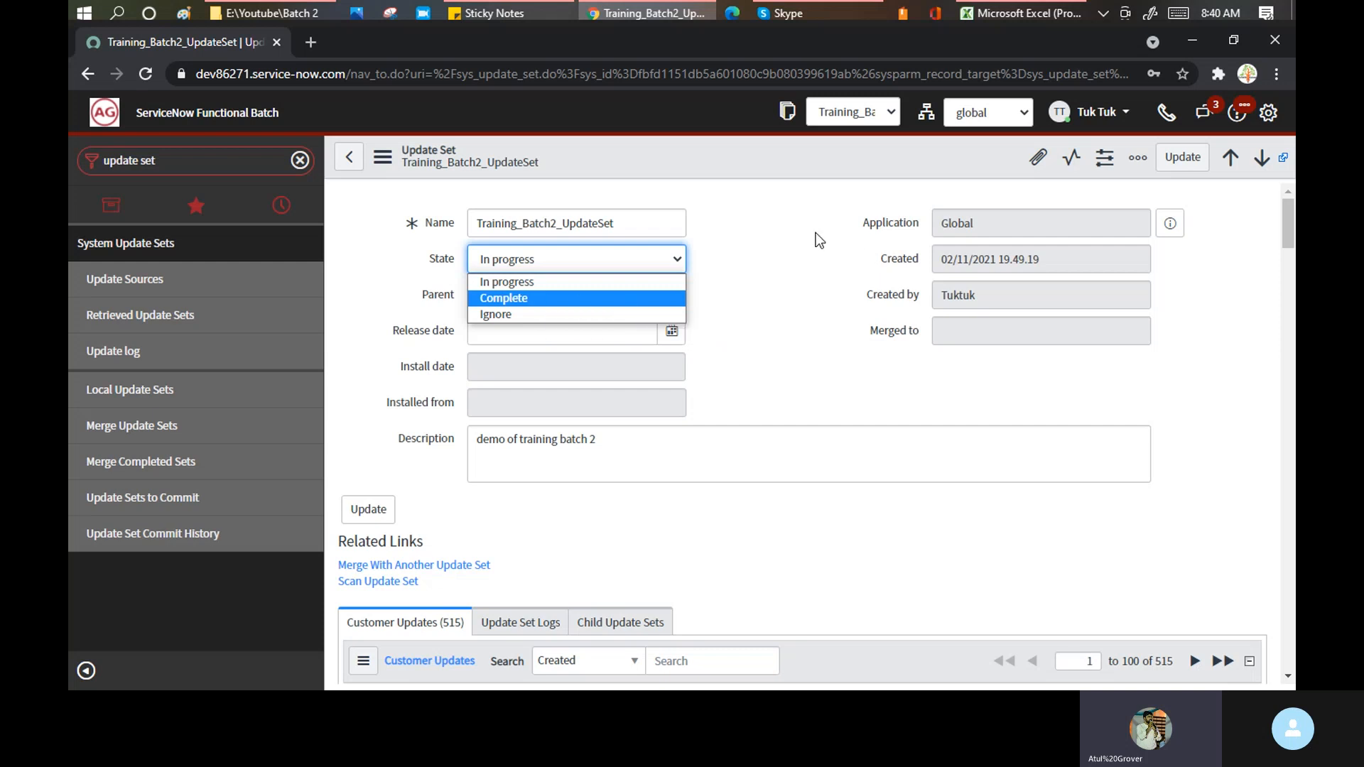
- Keep the state In progress and scroll the customer updates, highlighting Clear On Hold Reason
{"action": "left_click", "coordinate": [759, 238]}
{"action": "scroll", "coordinate": [787, 238], "scroll_direction": "down", "scroll_amount": 5}
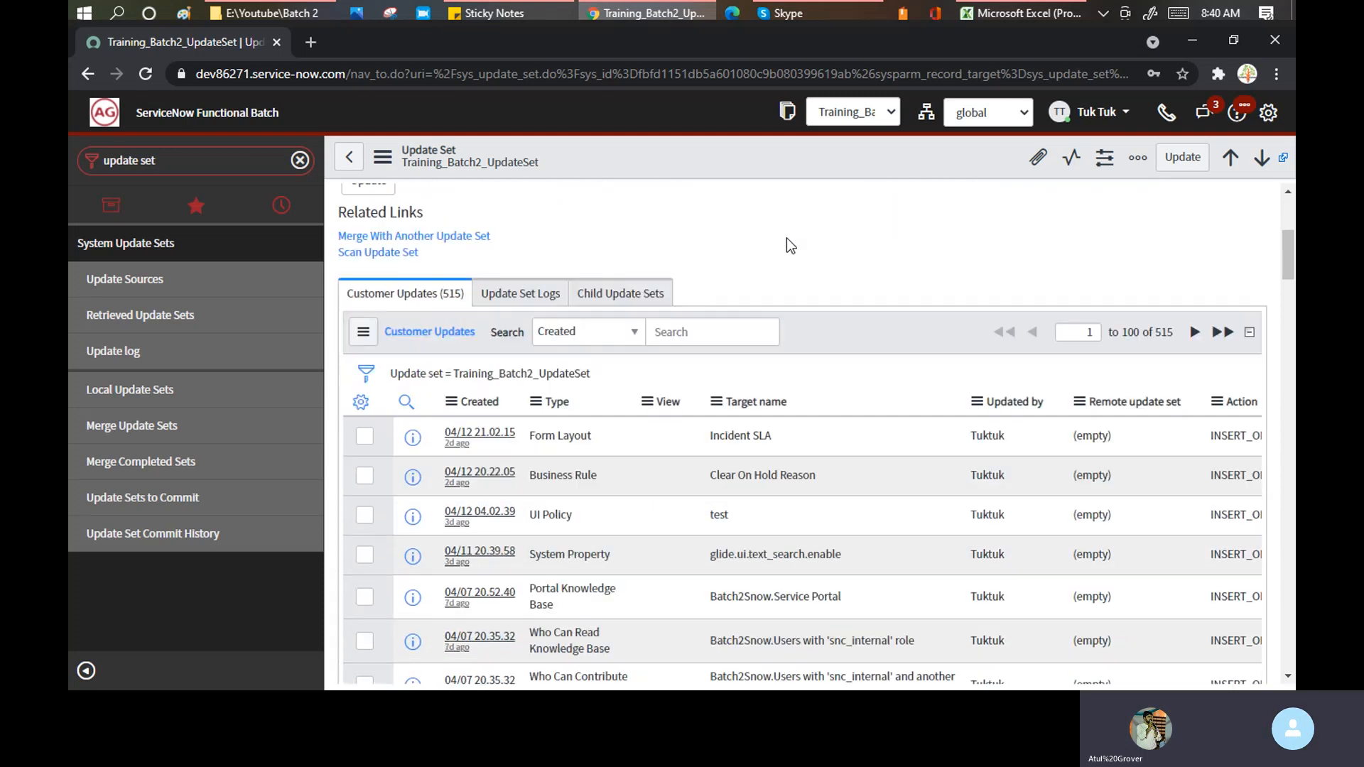
{"action": "scroll", "coordinate": [787, 237], "scroll_direction": "down", "scroll_amount": 2}
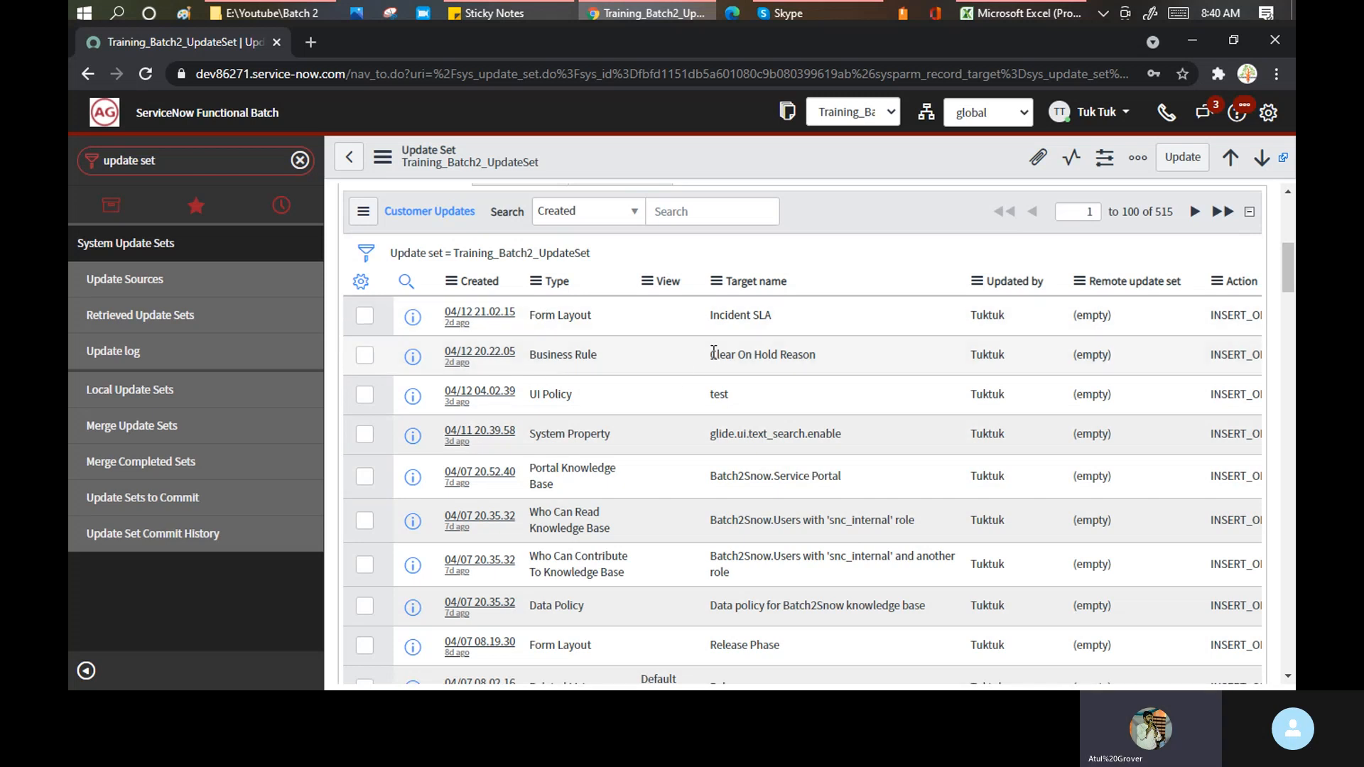
{"action": "left_click_drag", "start_coordinate": [713, 354], "coordinate": [799, 361]}
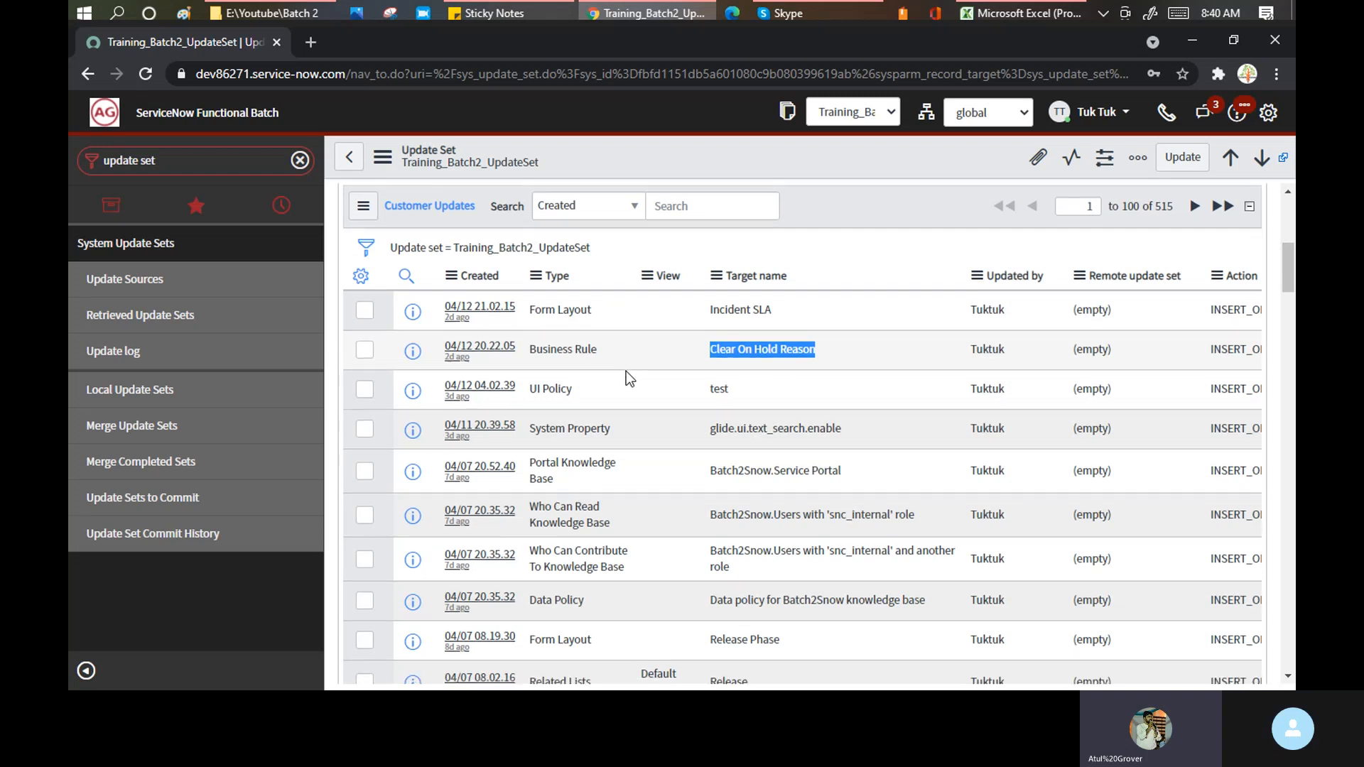
{"action": "scroll", "coordinate": [626, 371], "scroll_direction": "down", "scroll_amount": 4}
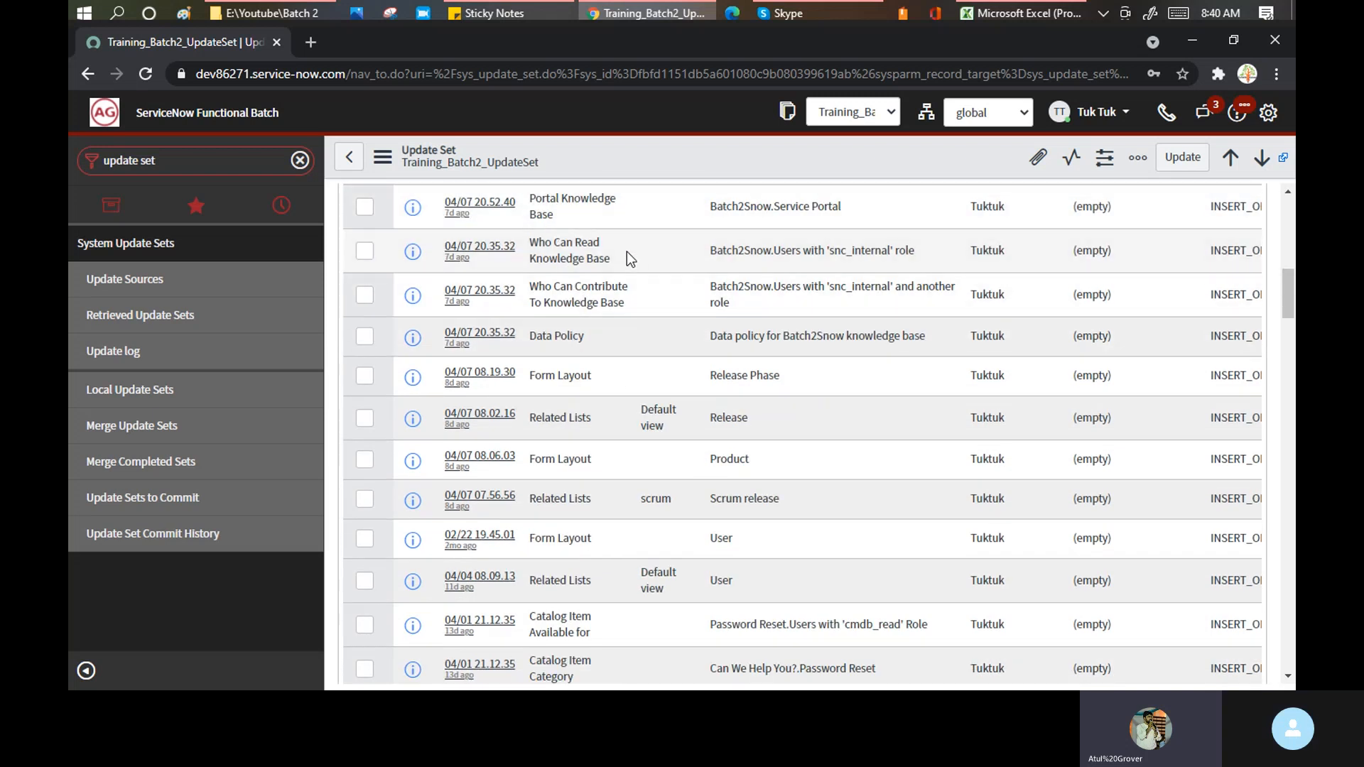
{"action": "scroll", "coordinate": [625, 284], "scroll_direction": "down", "scroll_amount": 3}
{"action": "scroll", "coordinate": [624, 304], "scroll_direction": "up", "scroll_amount": 6}
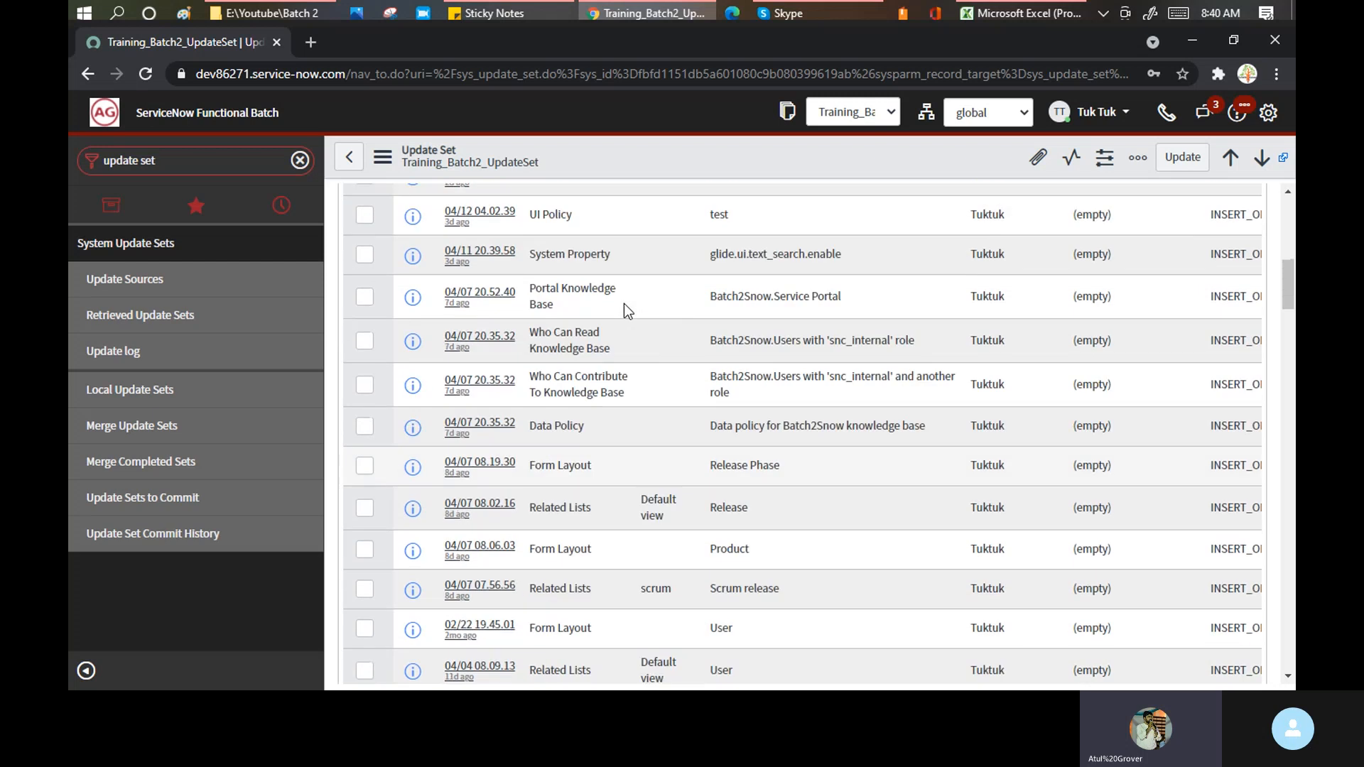
{"action": "scroll", "coordinate": [509, 325], "scroll_direction": "up", "scroll_amount": 3}
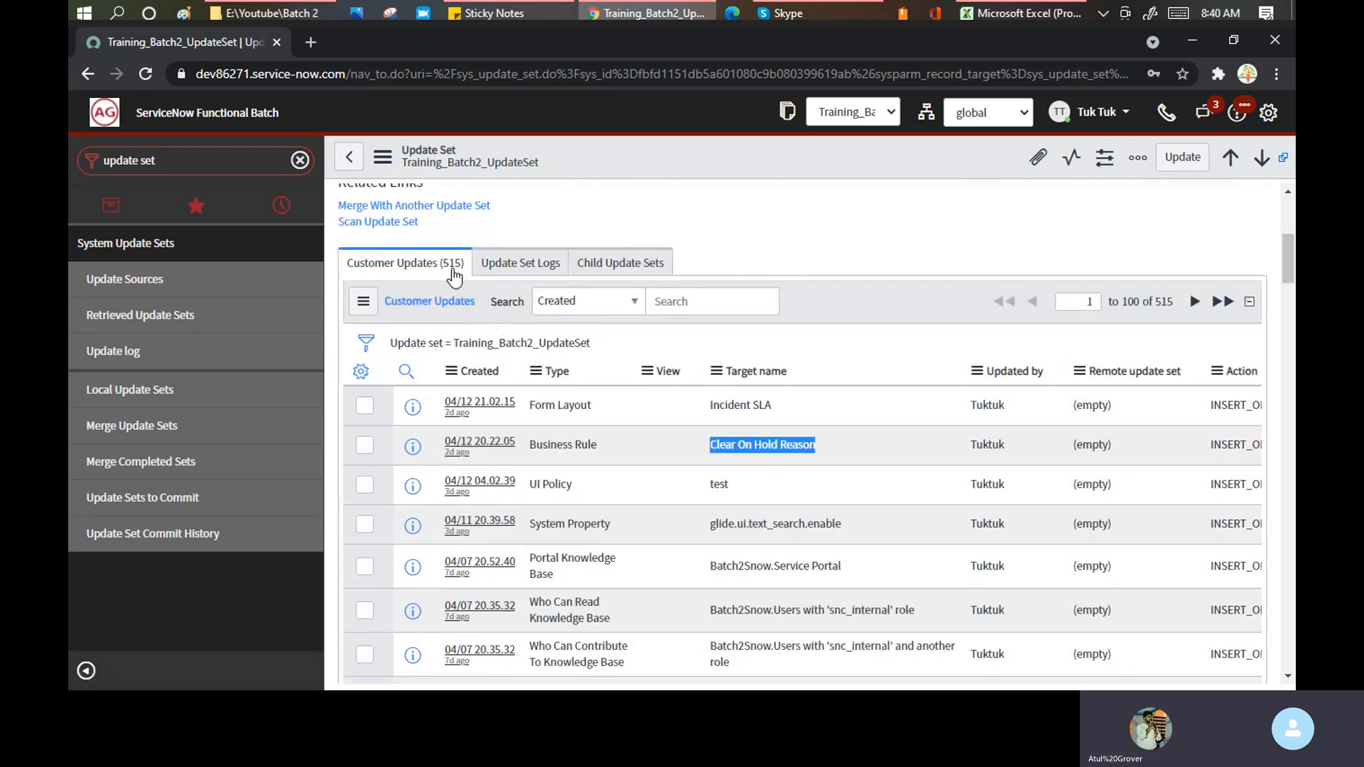
- Glance at the Skype call, then scroll through the 515 customer updates again and back up
{"action": "left_click", "coordinate": [833, 11]}
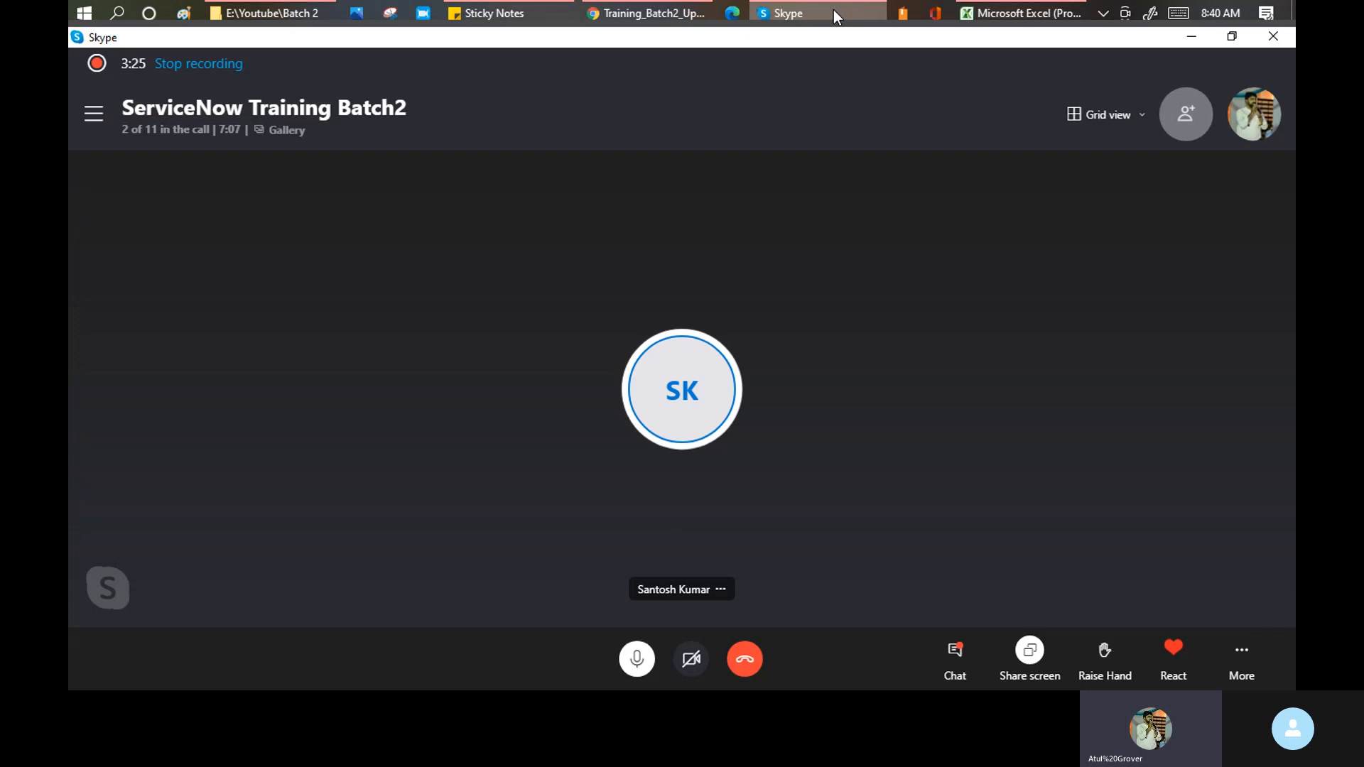
{"action": "left_click", "coordinate": [1193, 36]}
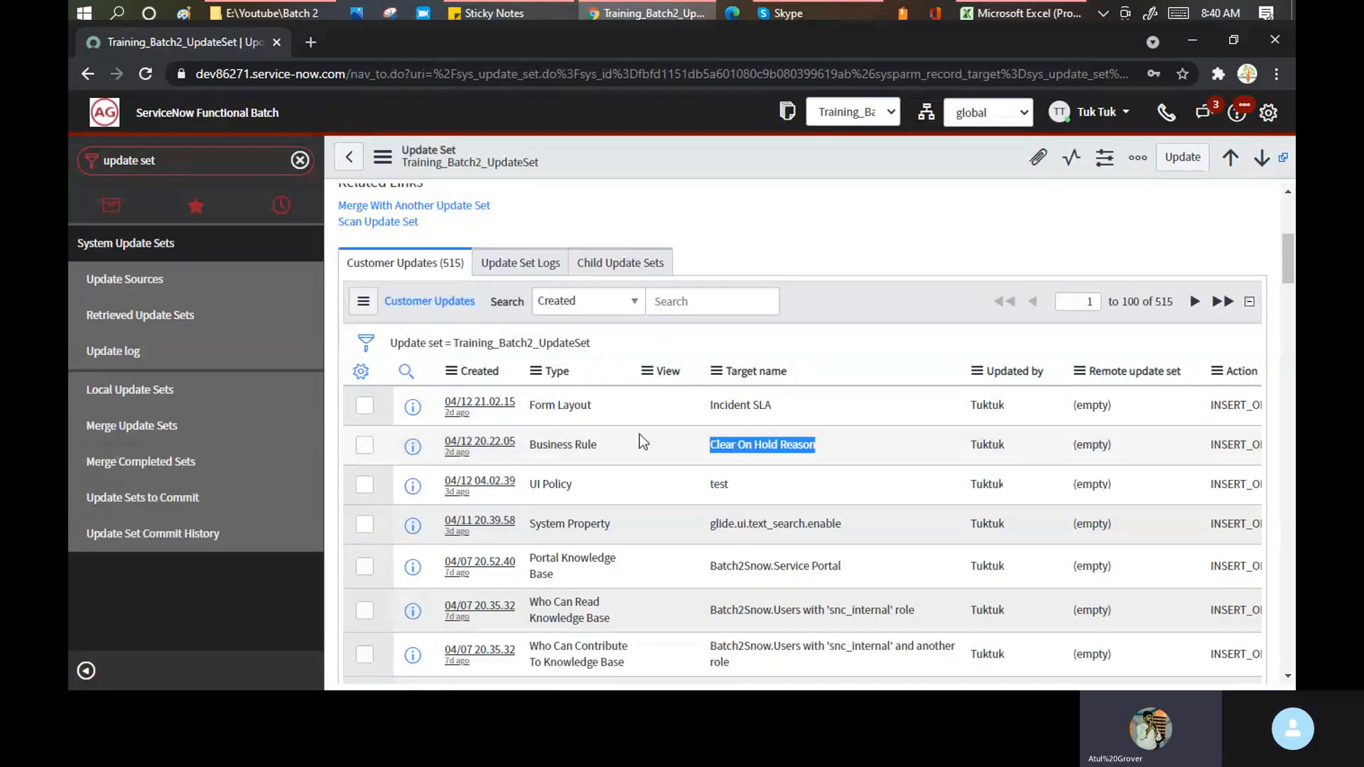
{"action": "scroll", "coordinate": [676, 437], "scroll_direction": "down", "scroll_amount": 2}
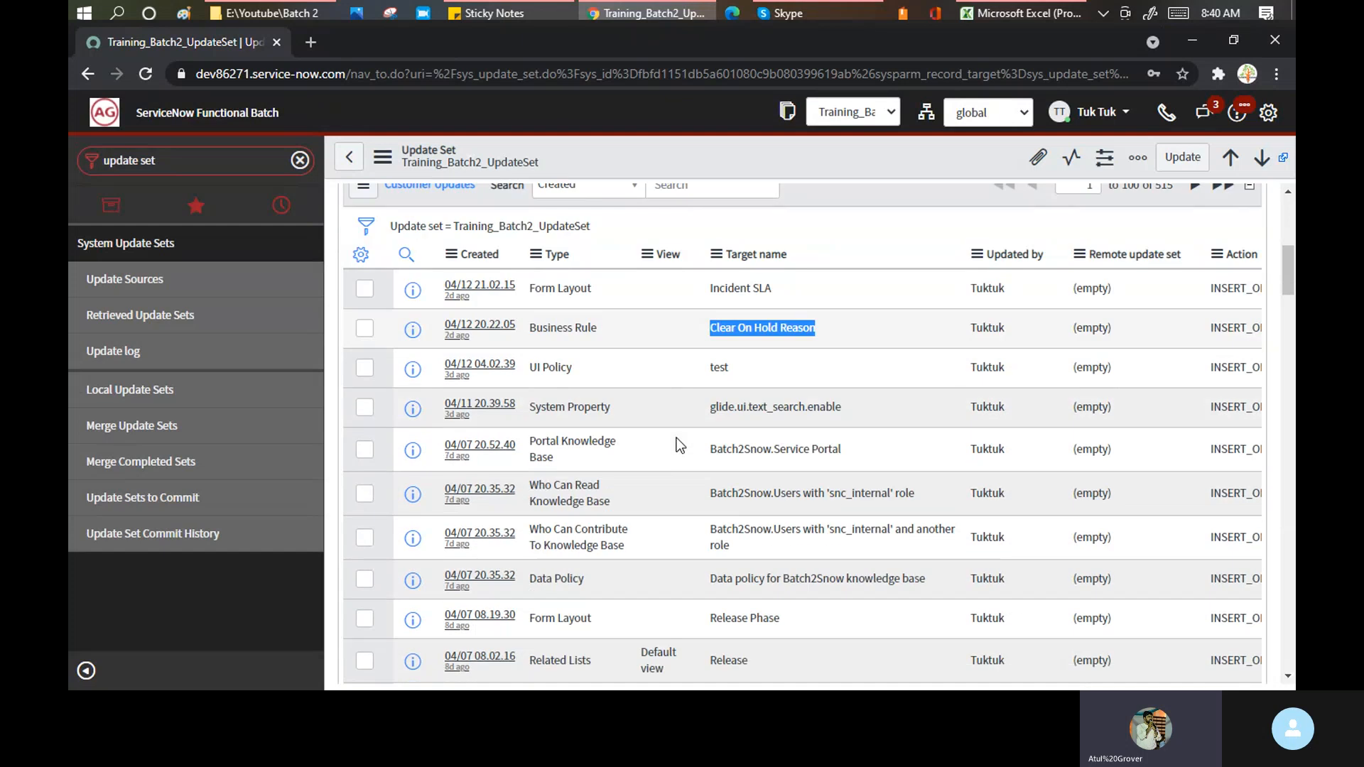
{"action": "scroll", "coordinate": [677, 437], "scroll_direction": "down", "scroll_amount": 7}
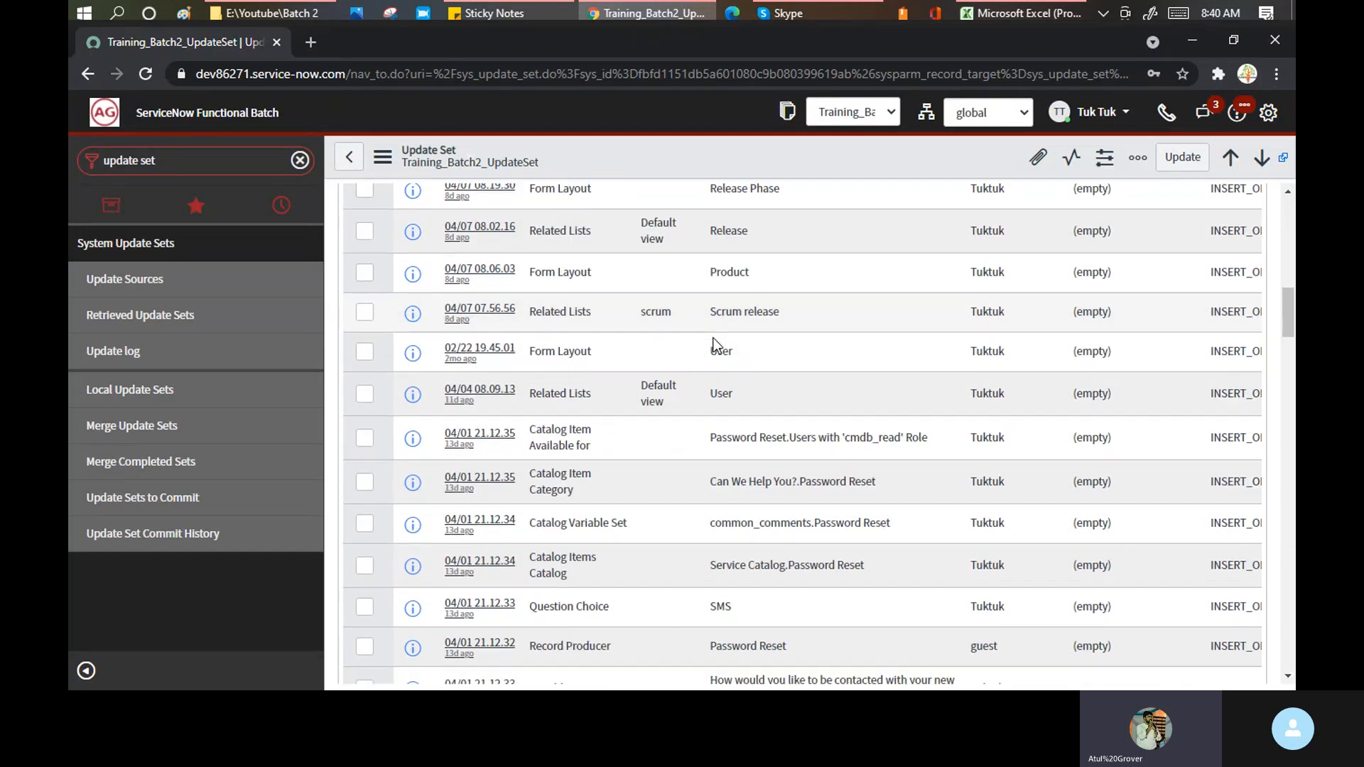
{"action": "scroll", "coordinate": [715, 345], "scroll_direction": "down", "scroll_amount": 20}
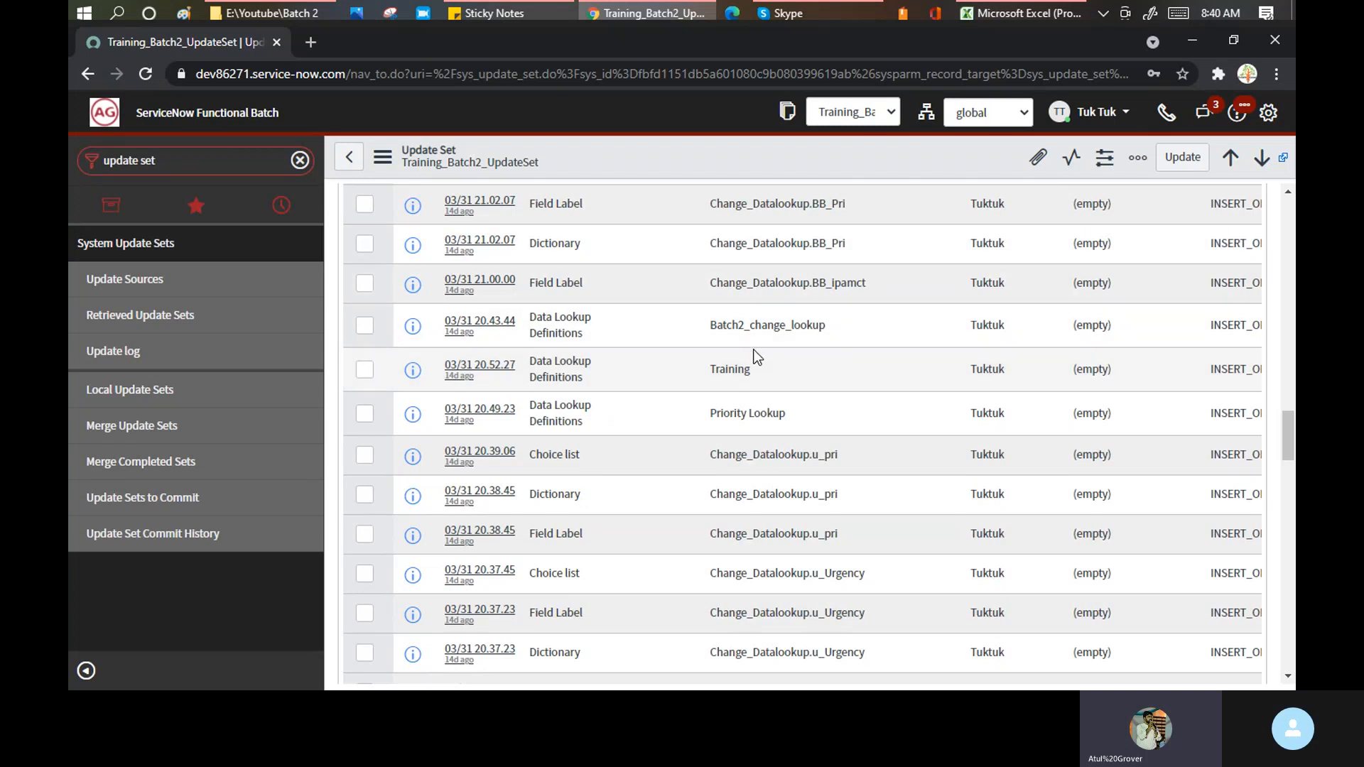
{"action": "scroll", "coordinate": [756, 347], "scroll_direction": "up", "scroll_amount": 5}
{"action": "scroll", "coordinate": [755, 353], "scroll_direction": "up", "scroll_amount": 10}
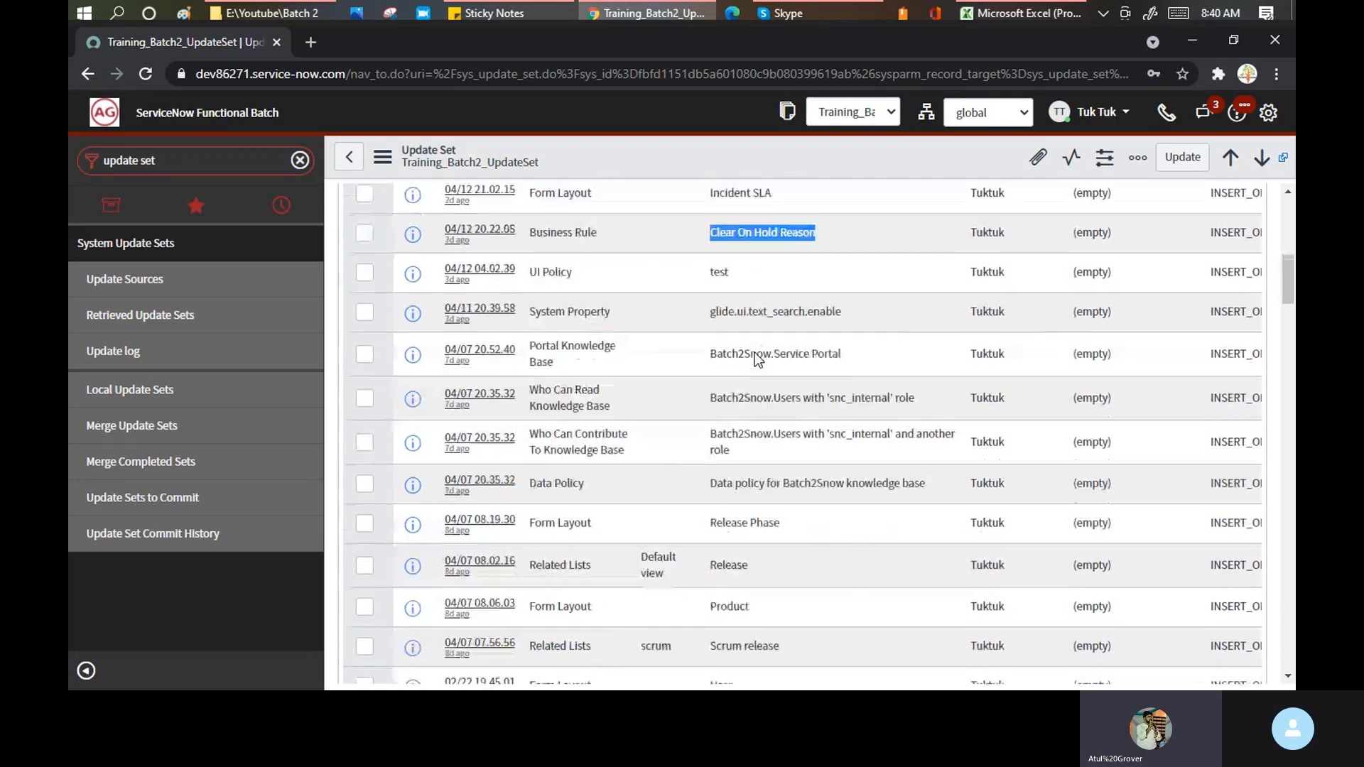
{"action": "scroll", "coordinate": [547, 334], "scroll_direction": "up", "scroll_amount": 3}
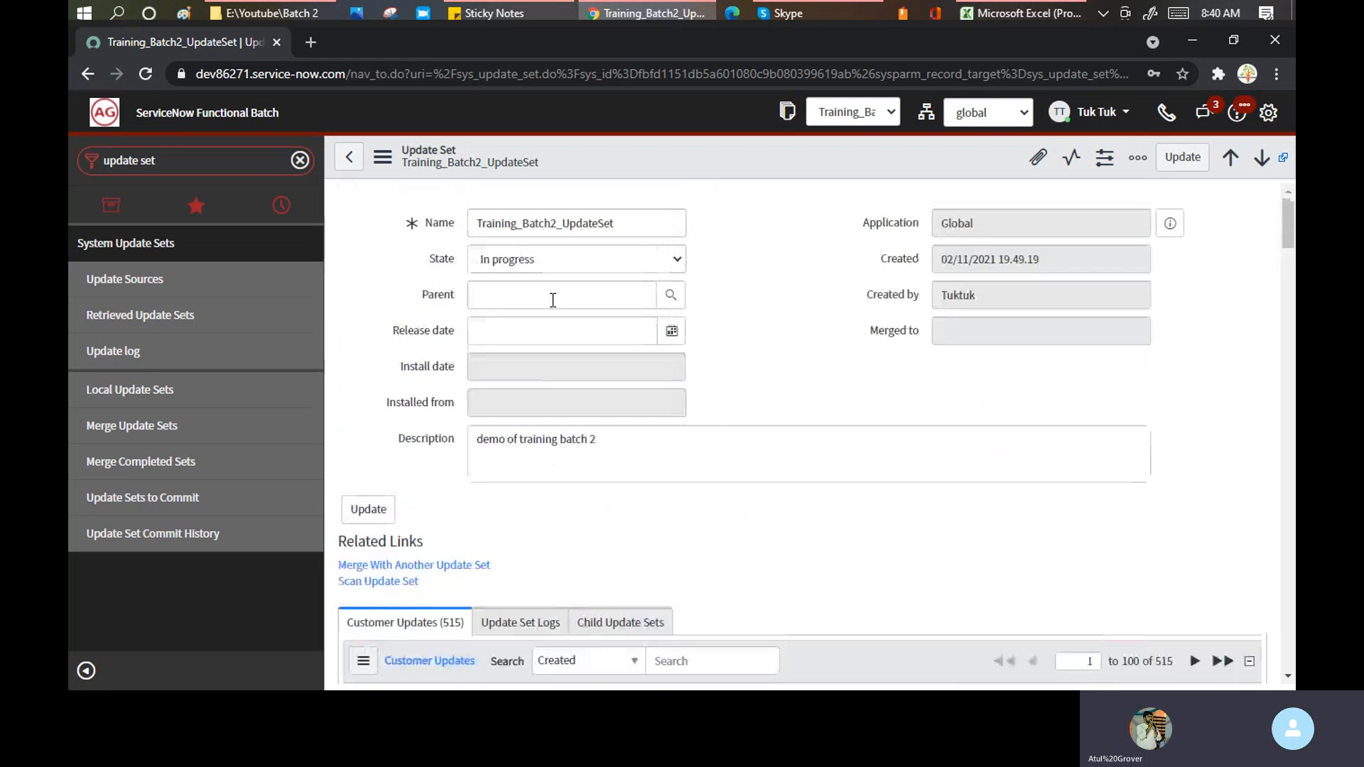
- Load dev77158.service-now.com in a new Chrome tab beside the update set tab
{"action": "left_click", "coordinate": [315, 43]}
{"action": "type", "text": "dev"}
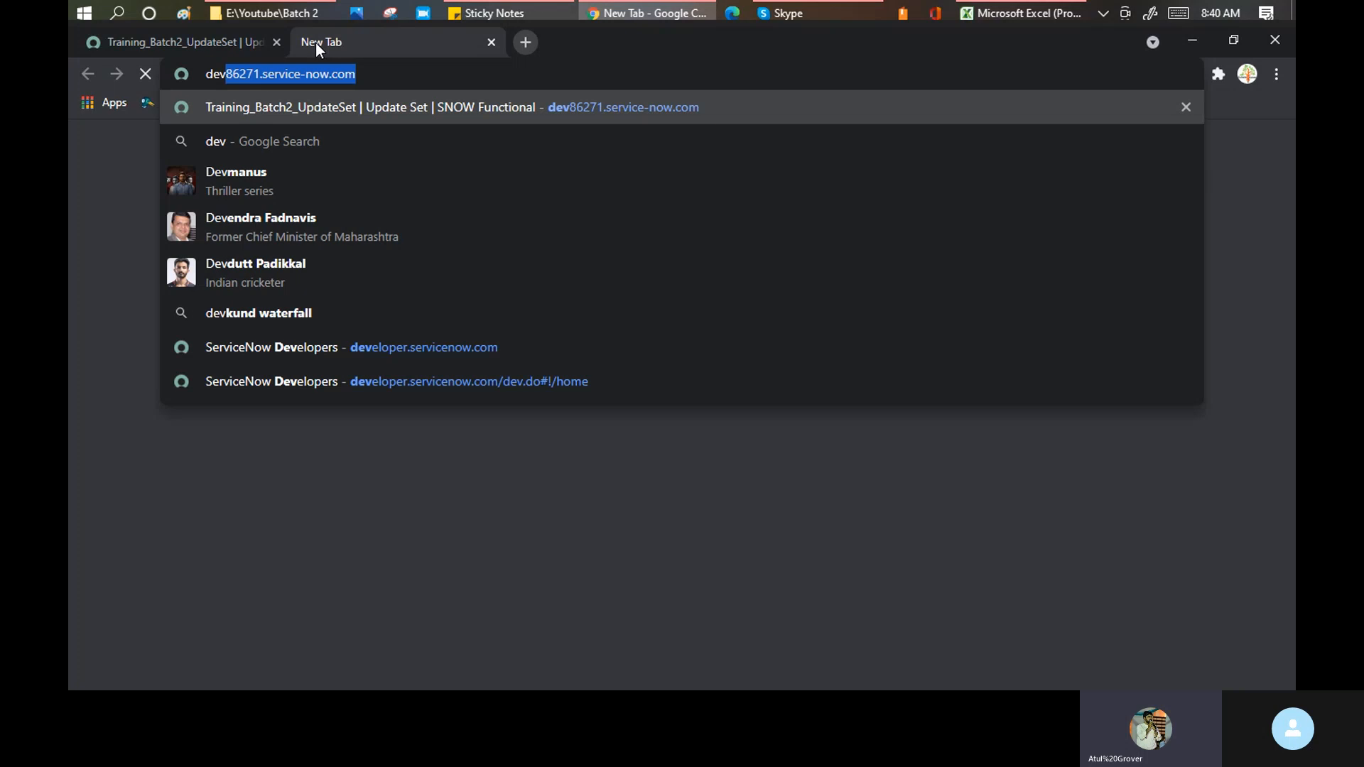
{"action": "type", "text": "7"}
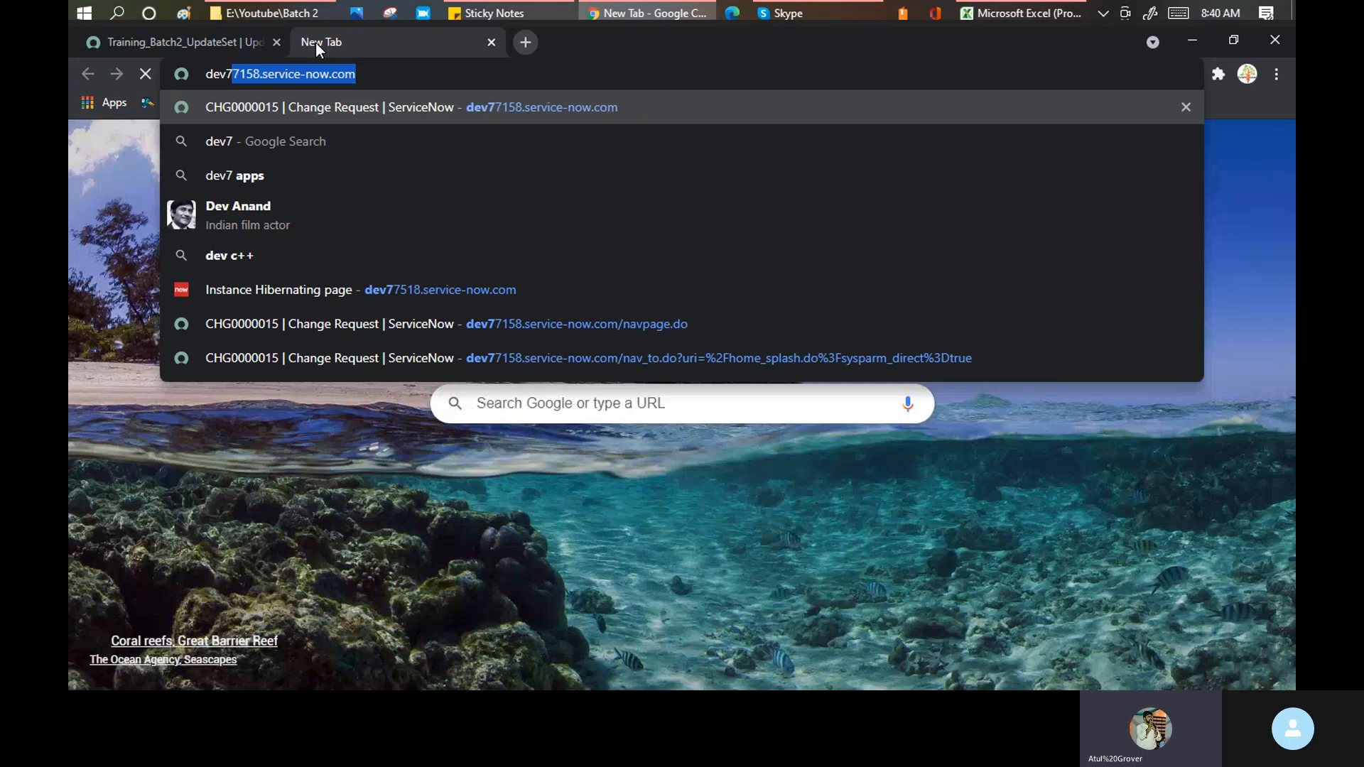
{"action": "key", "text": "Return"}
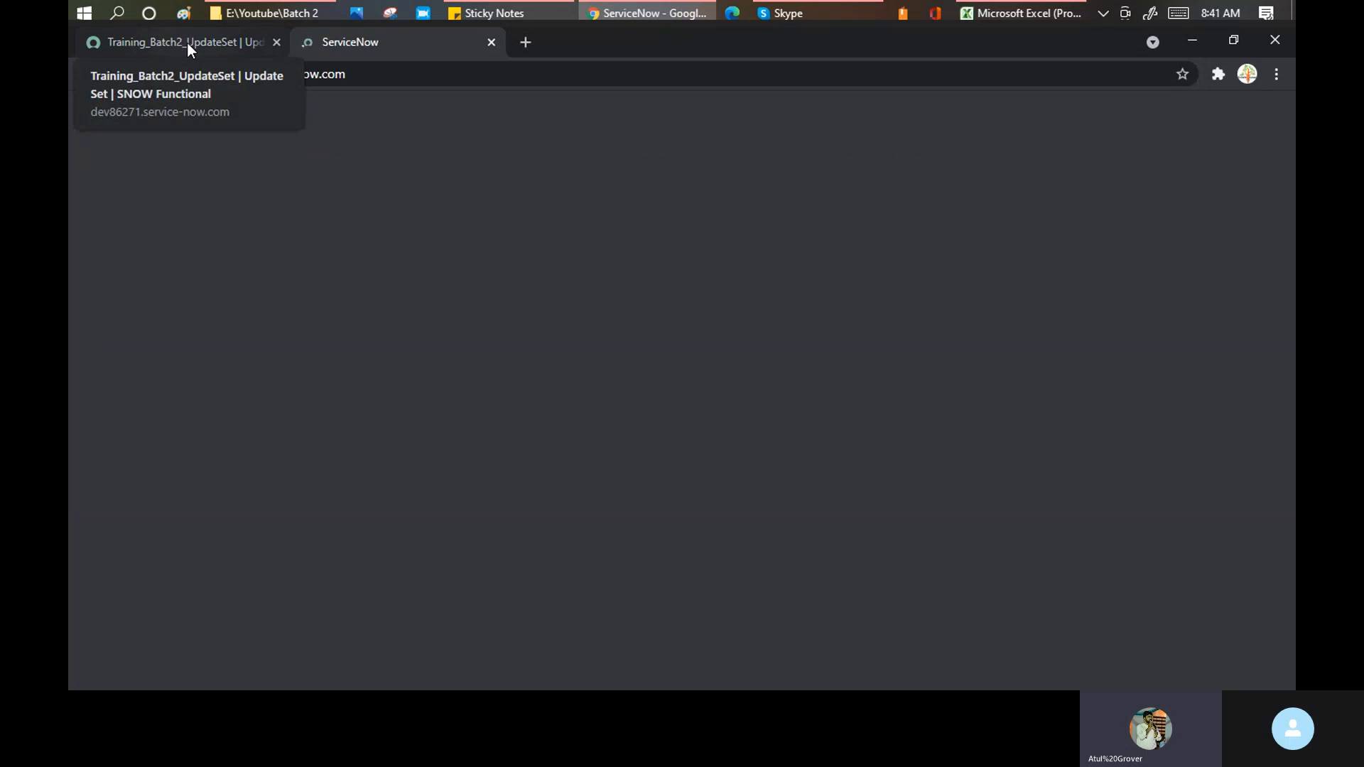
{"action": "left_click", "coordinate": [186, 41]}
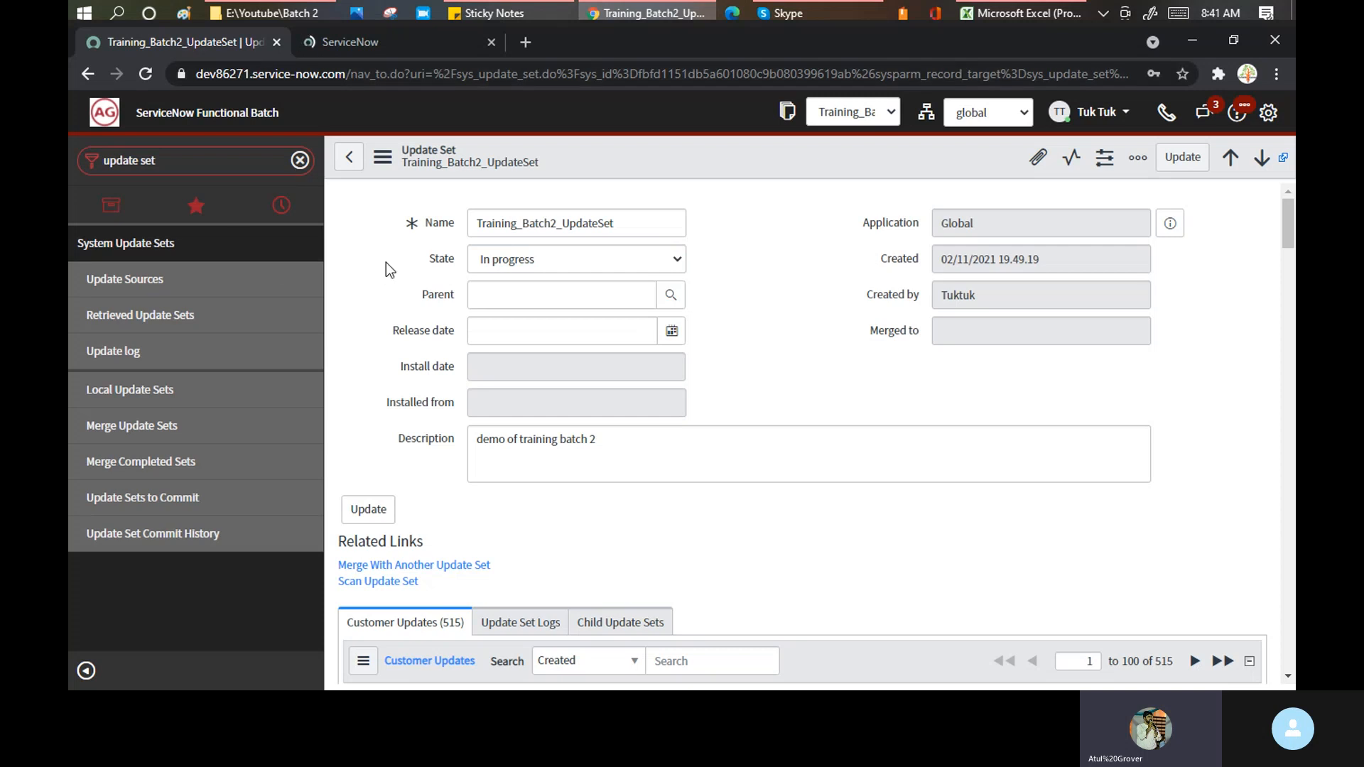
{"action": "left_click", "coordinate": [413, 40]}
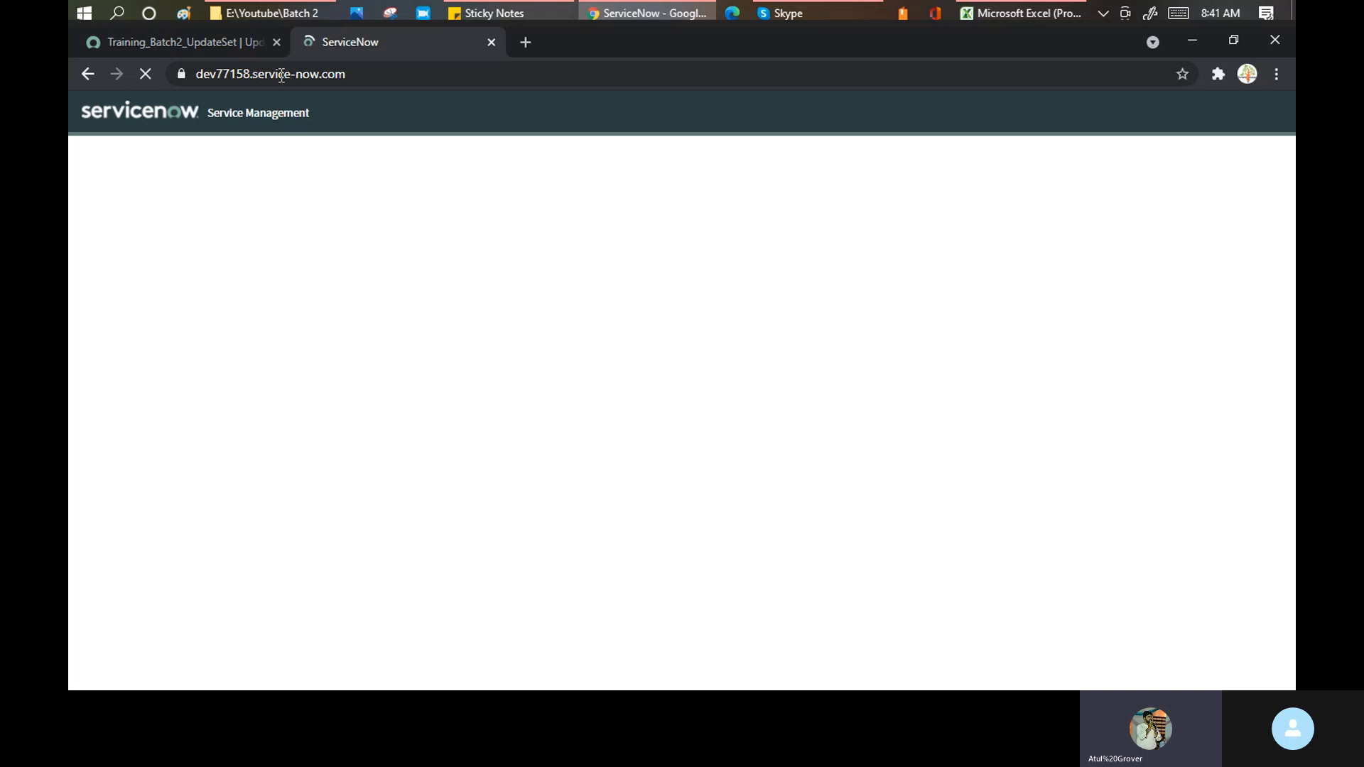
- Log in to the dev77158 instance with the admin user name and password
{"action": "left_click", "coordinate": [164, 206]}
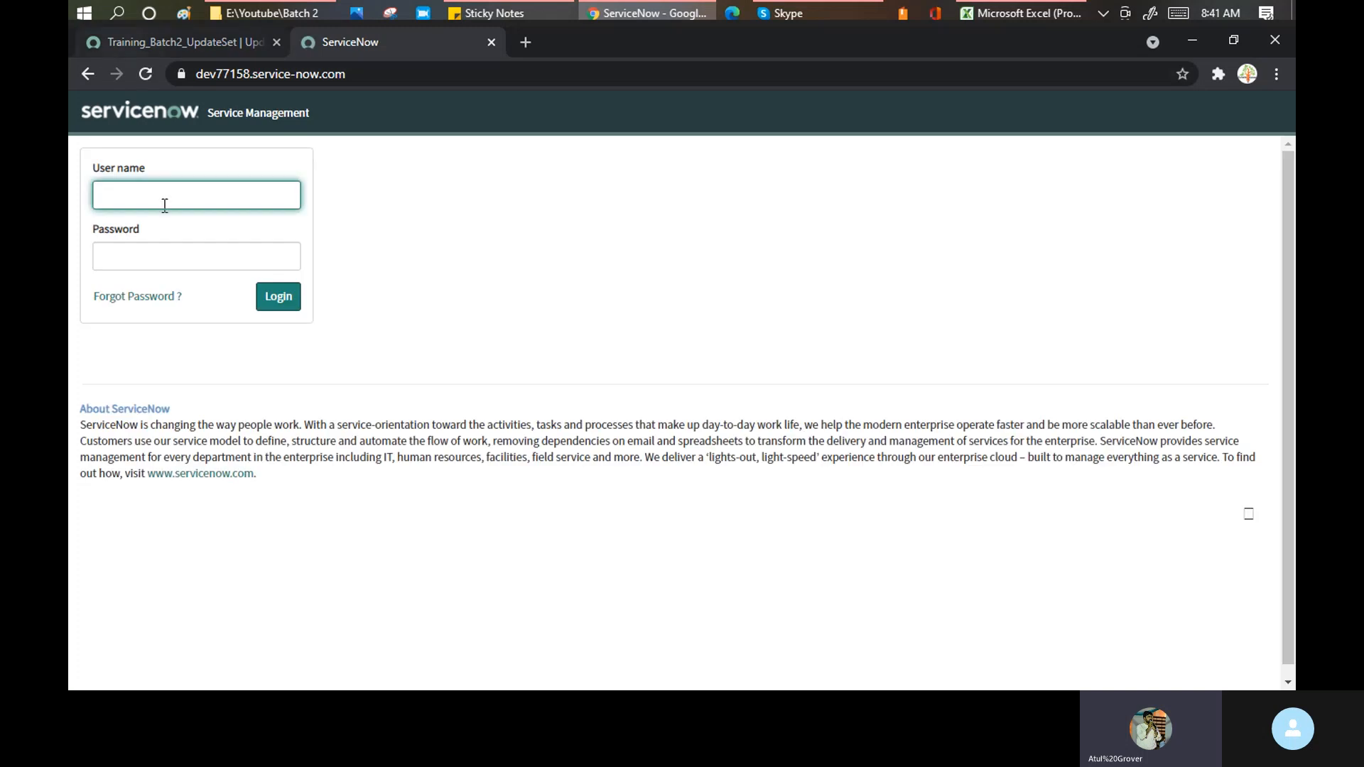
{"action": "type", "text": "a"}
{"action": "key", "text": "BackSpace"}
{"action": "type", "text": "Admin"}
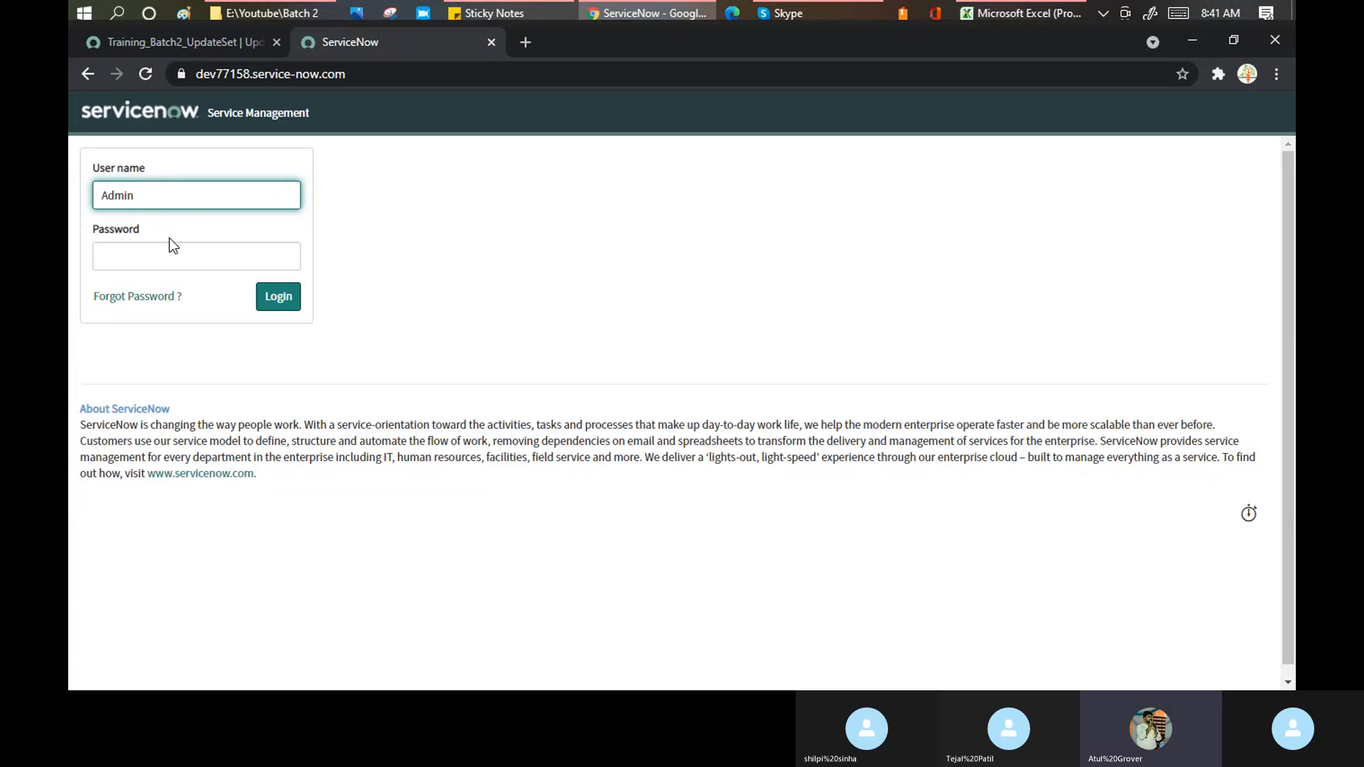
{"action": "left_click", "coordinate": [171, 256]}
{"action": "type", "text": "•••••••••••"}
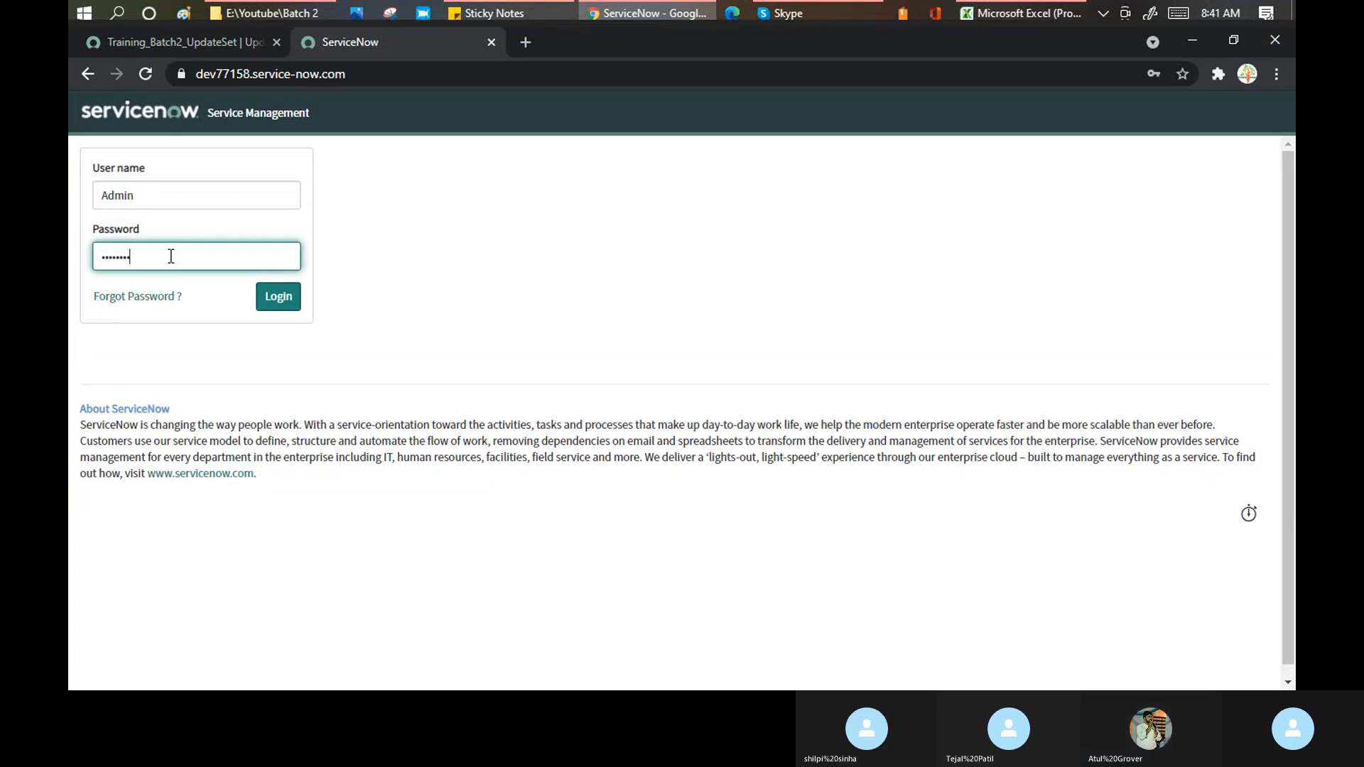
{"action": "left_click", "coordinate": [275, 299]}
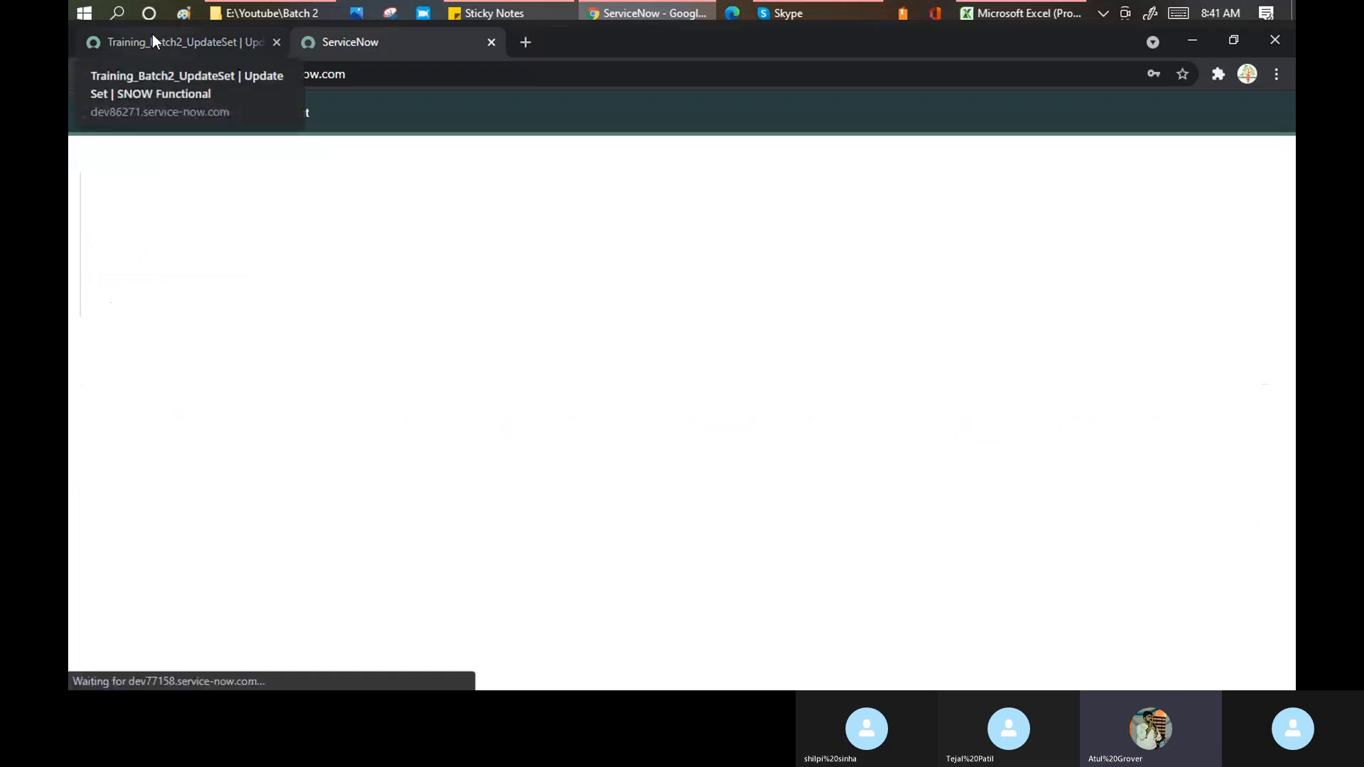
- While dev77158 loads, scroll down to the Training_Batch2_UpdateSet customer updates
{"action": "left_click", "coordinate": [229, 45]}
{"action": "left_click", "coordinate": [379, 39]}
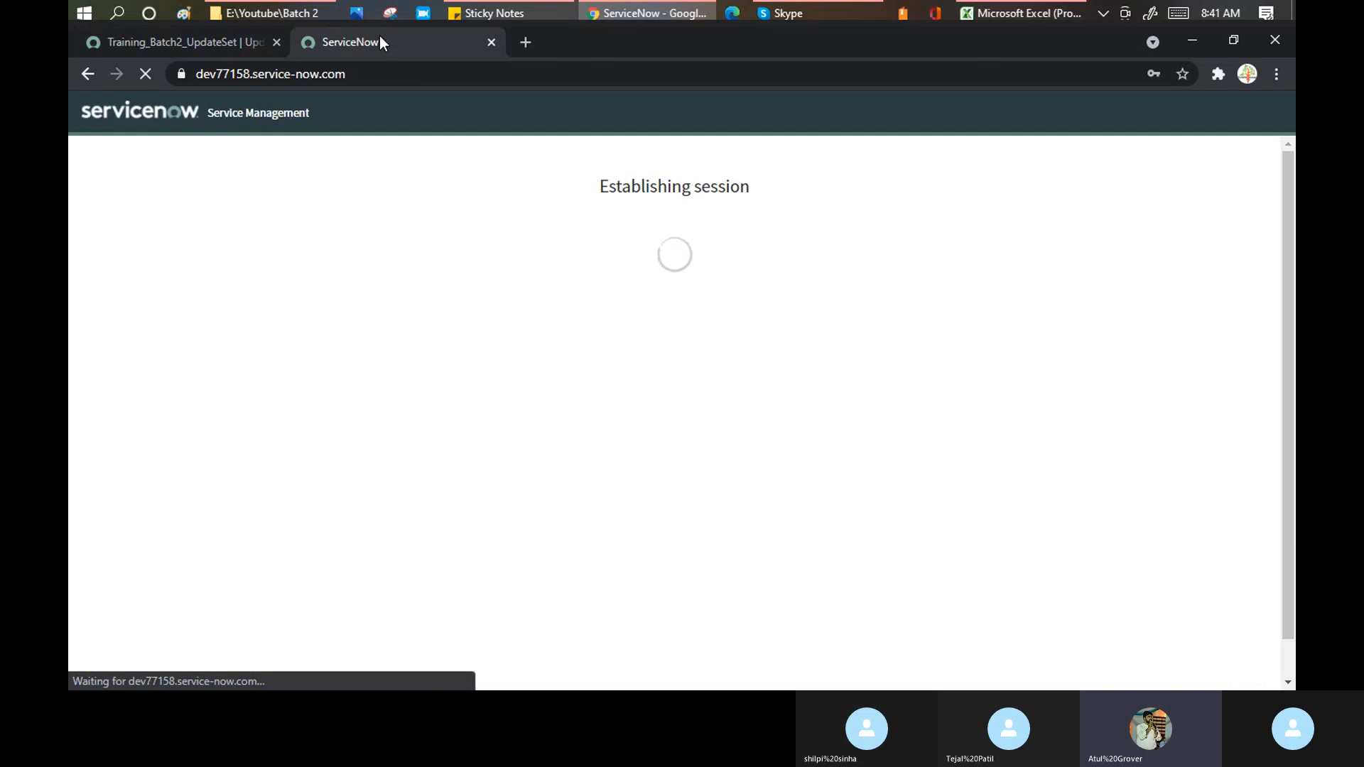
{"action": "left_click", "coordinate": [177, 44]}
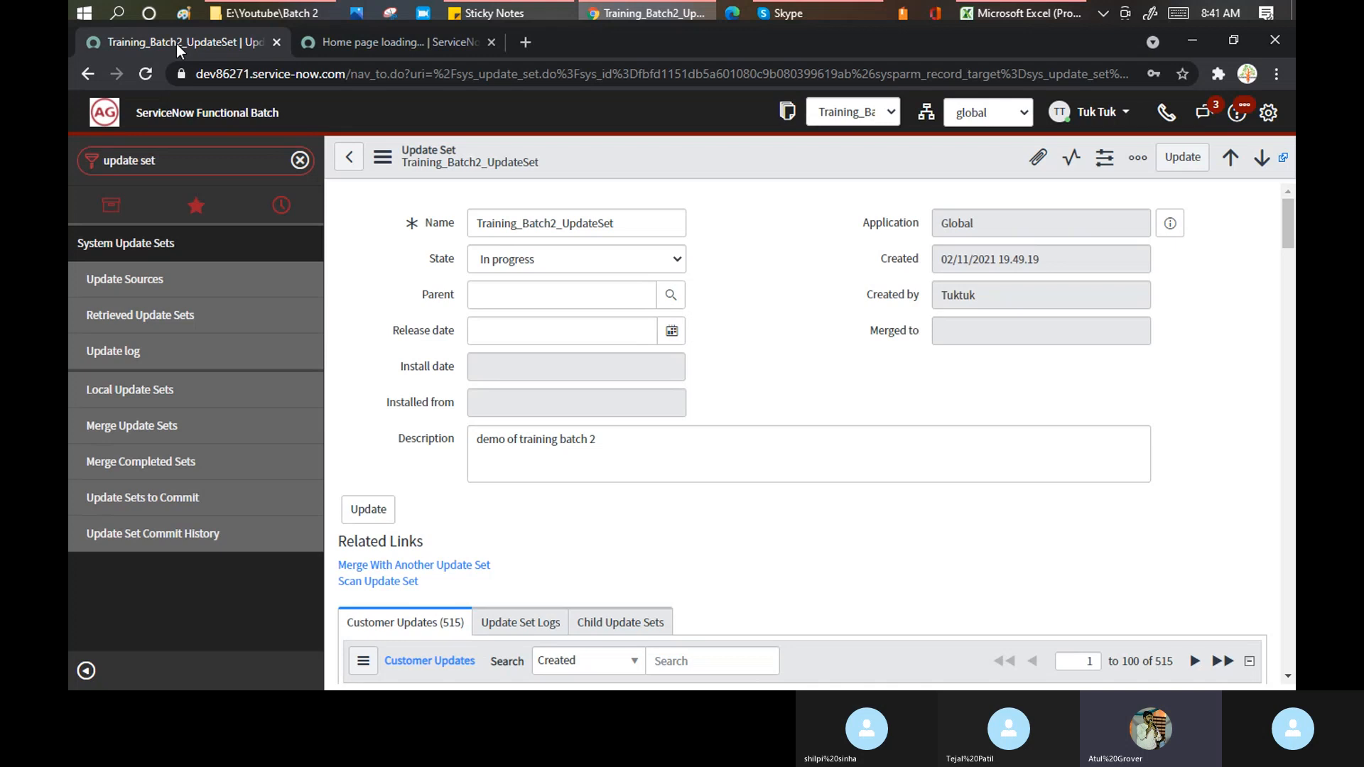
{"action": "scroll", "coordinate": [785, 304], "scroll_direction": "down", "scroll_amount": 6}
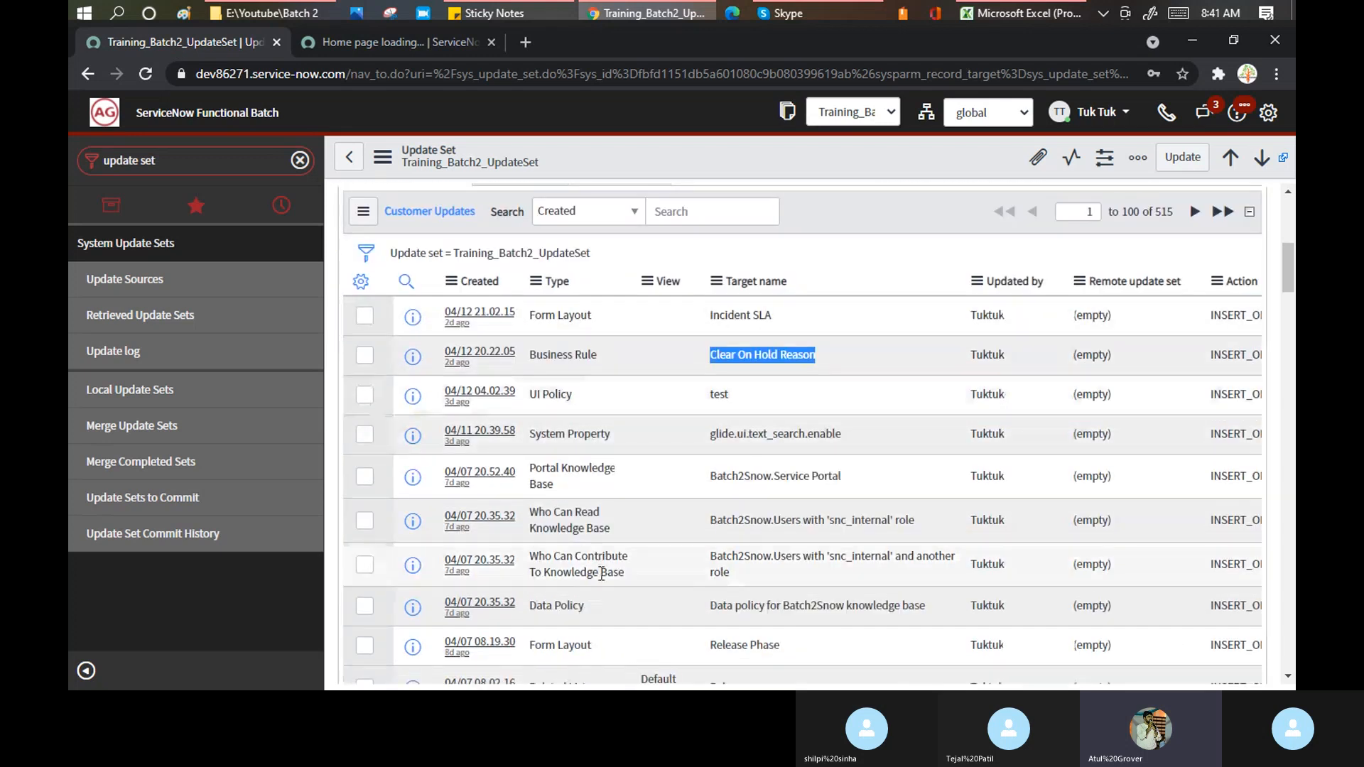
{"action": "left_click", "coordinate": [399, 37]}
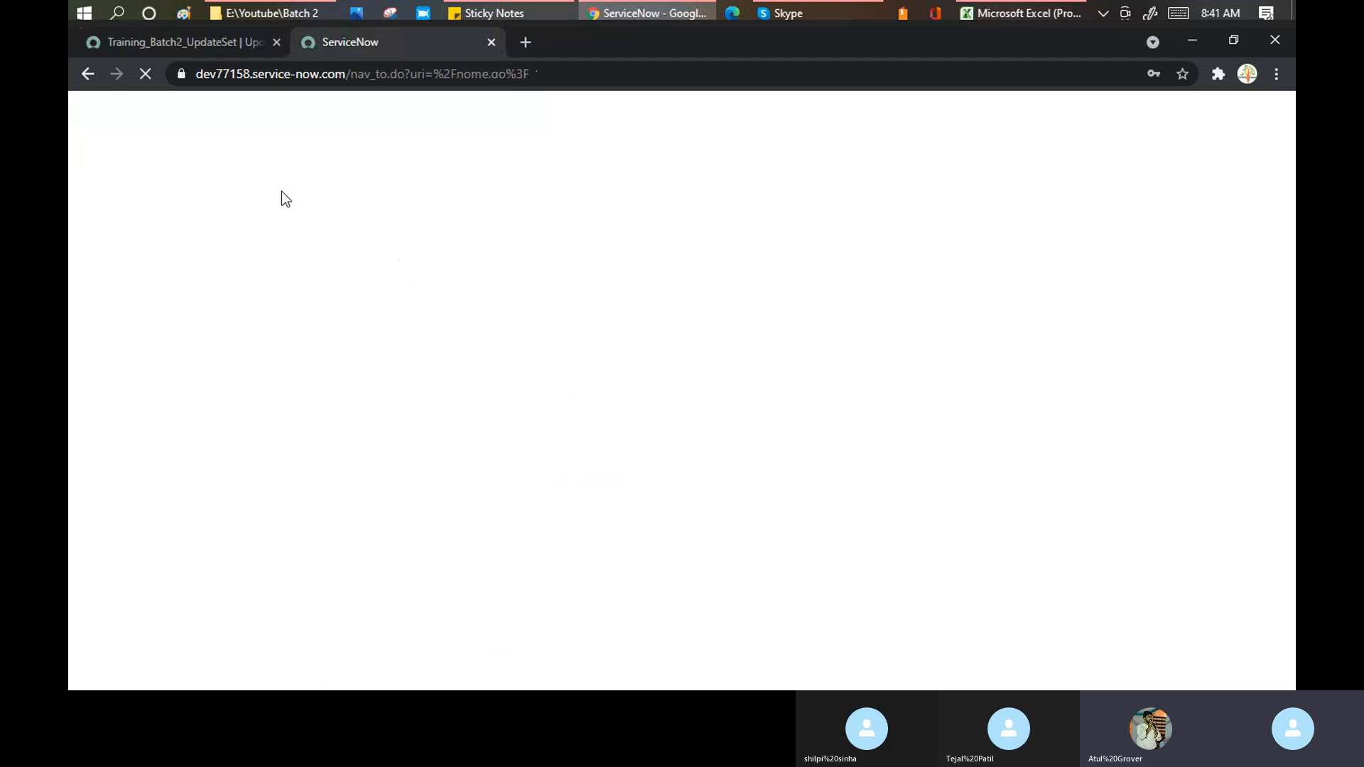
{"action": "left_click", "coordinate": [193, 45]}
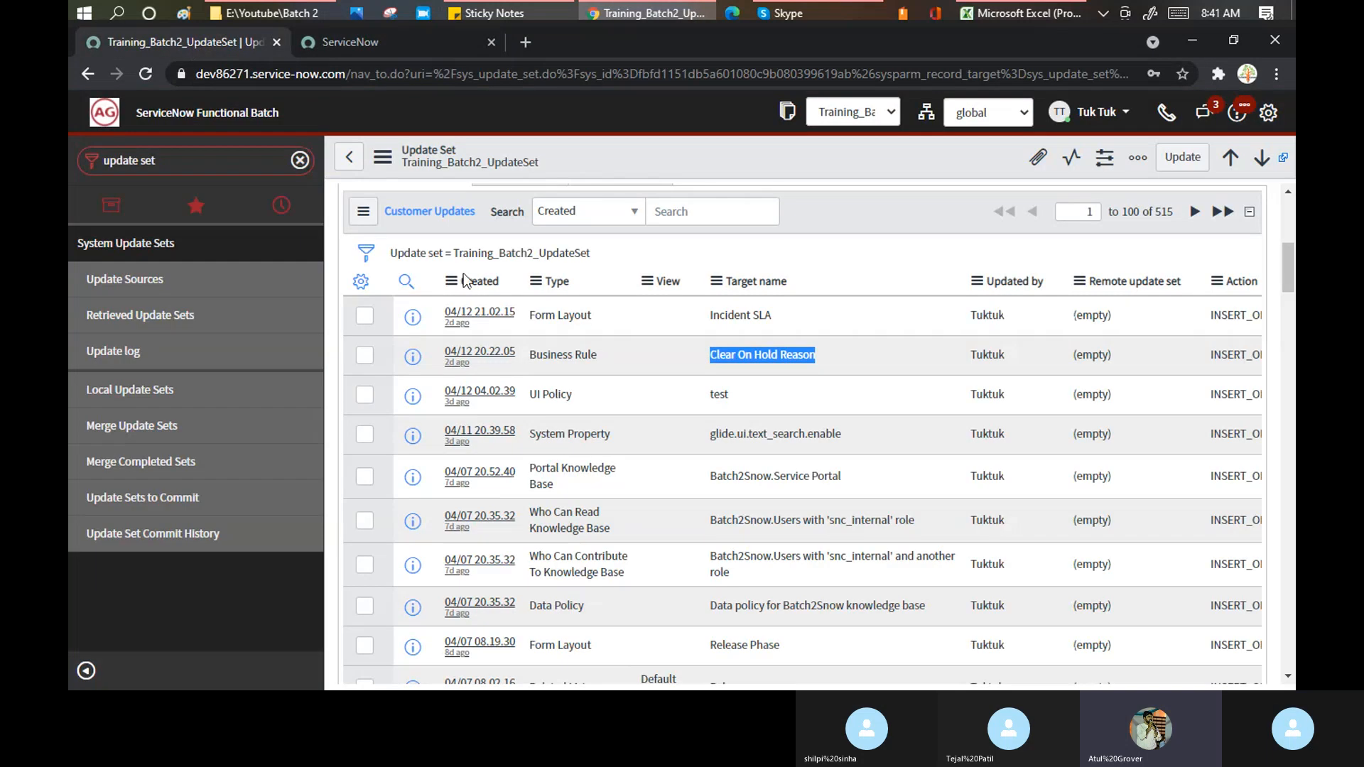
- On the dev77158 instance, filter the navigator for 'update set'
{"action": "scroll", "coordinate": [466, 279], "scroll_direction": "up", "scroll_amount": 4}
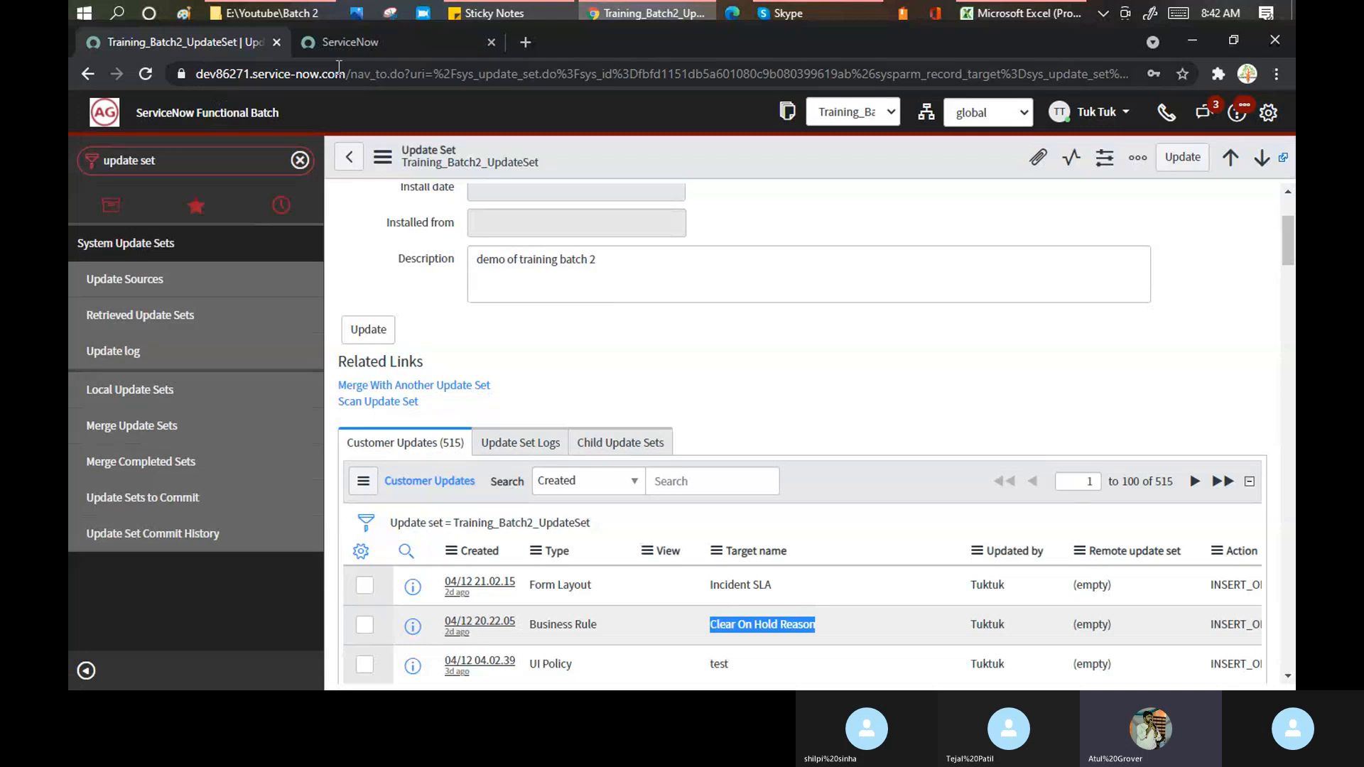
{"action": "left_click", "coordinate": [356, 41]}
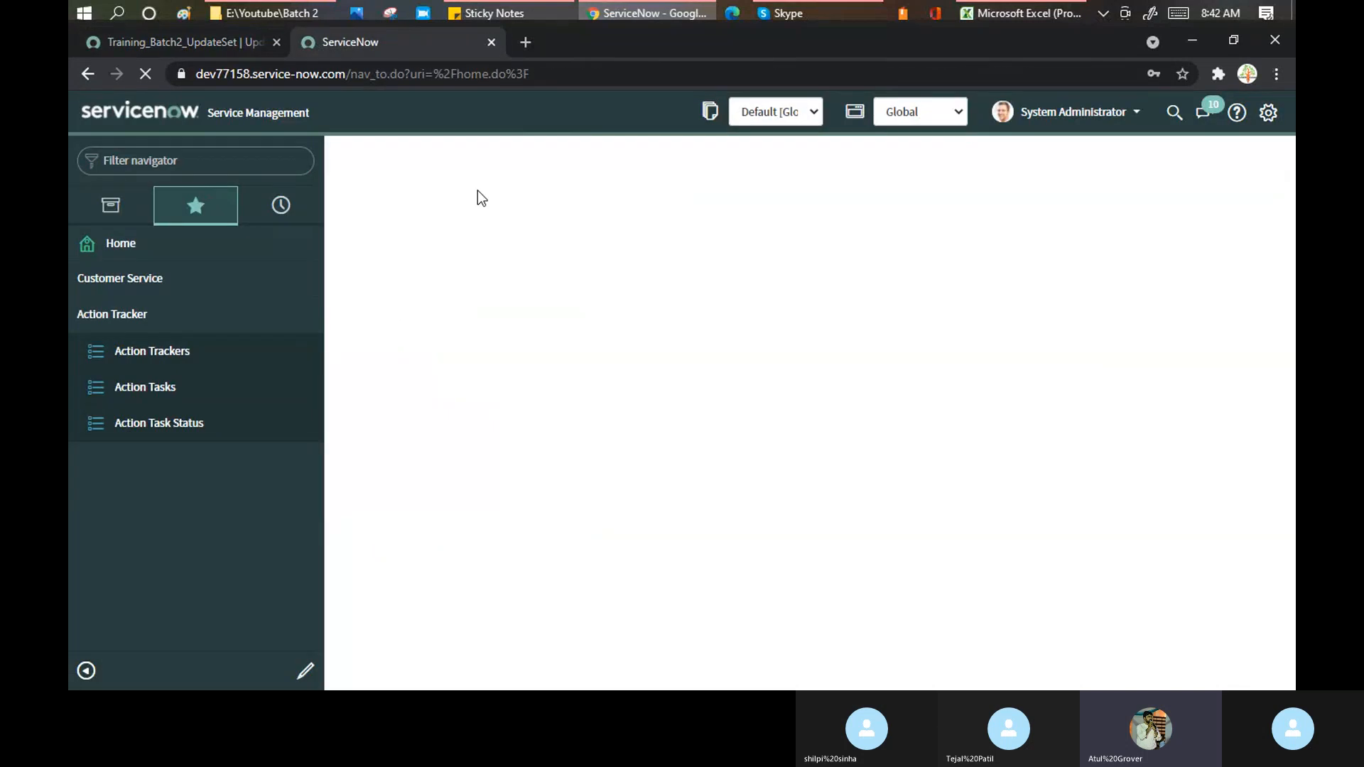
{"action": "left_click", "coordinate": [210, 159]}
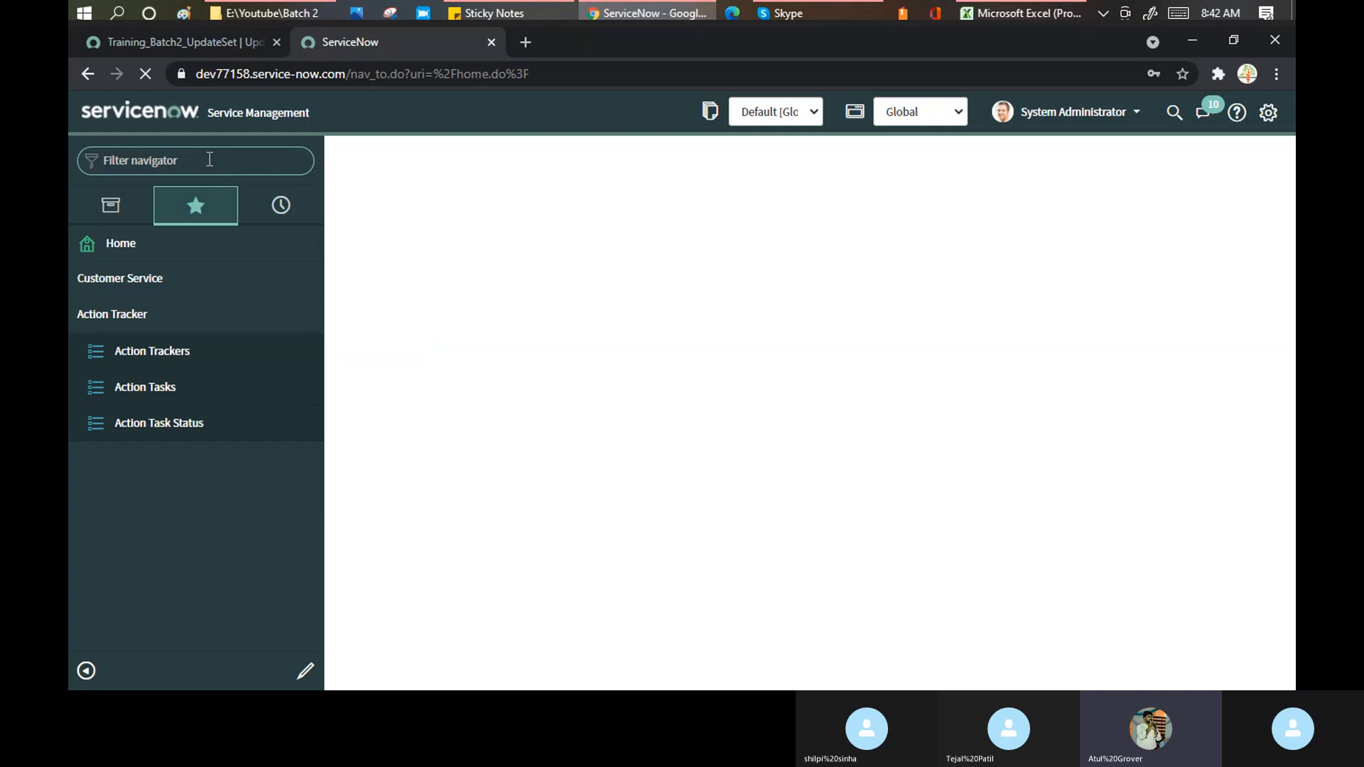
{"action": "type", "text": "update set"}
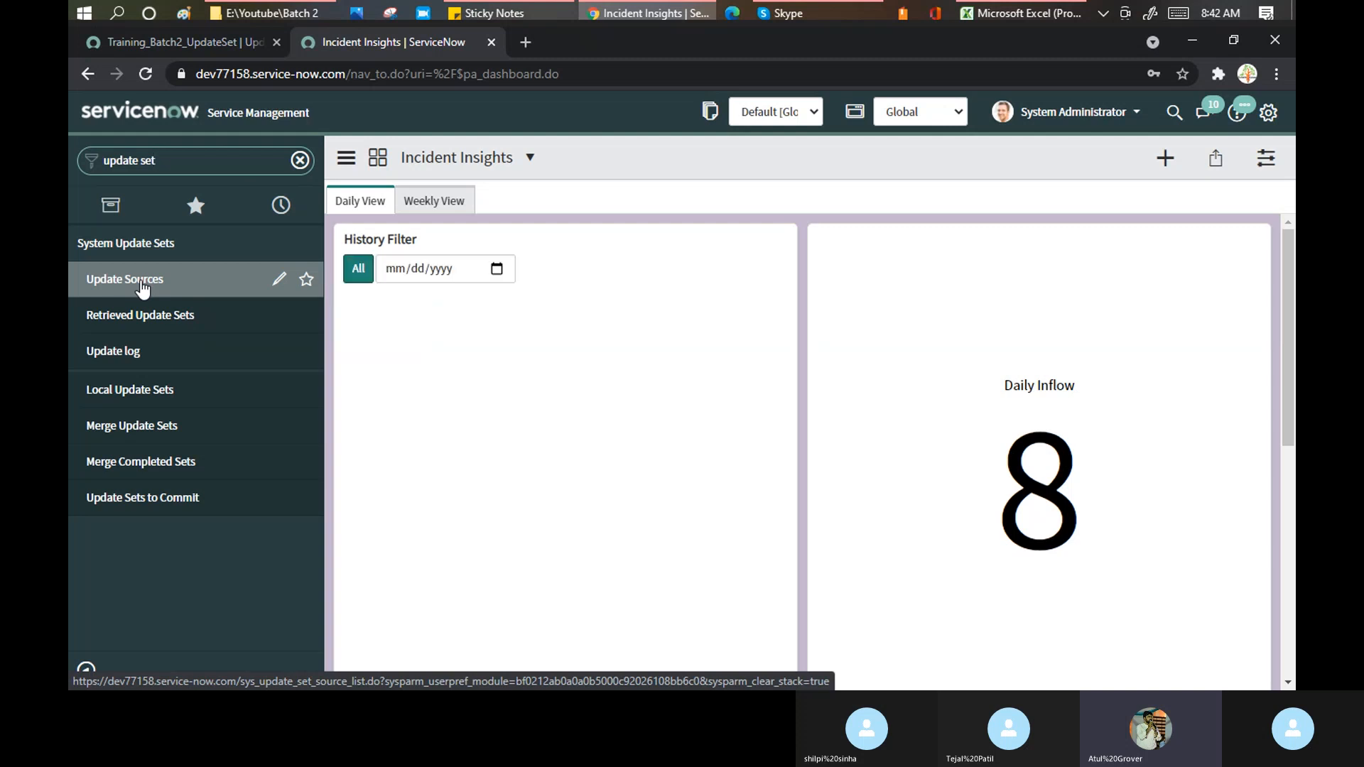
- After rechecking the update set tab, open dev77158's Update Sources, showing no remote instances
{"action": "left_click", "coordinate": [151, 42]}
{"action": "left_click", "coordinate": [345, 41]}
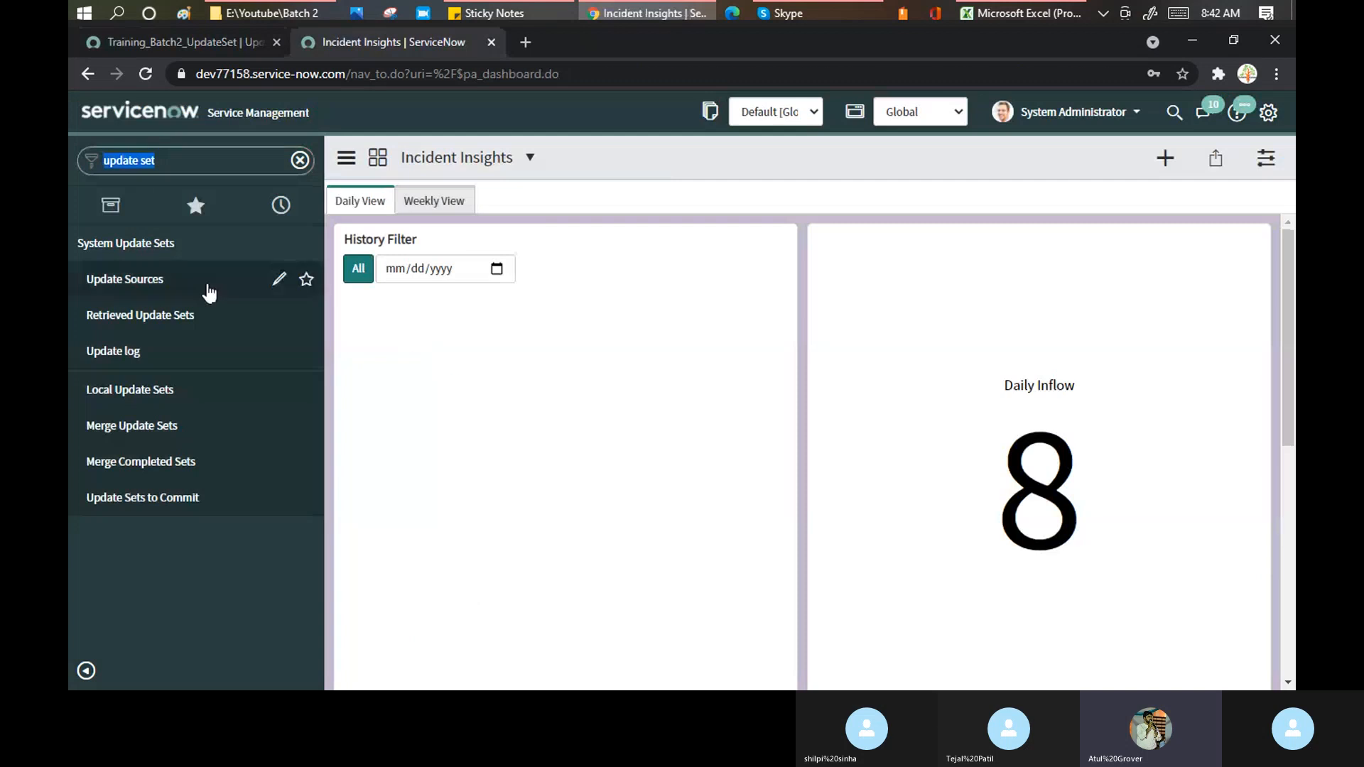
{"action": "left_click", "coordinate": [199, 39]}
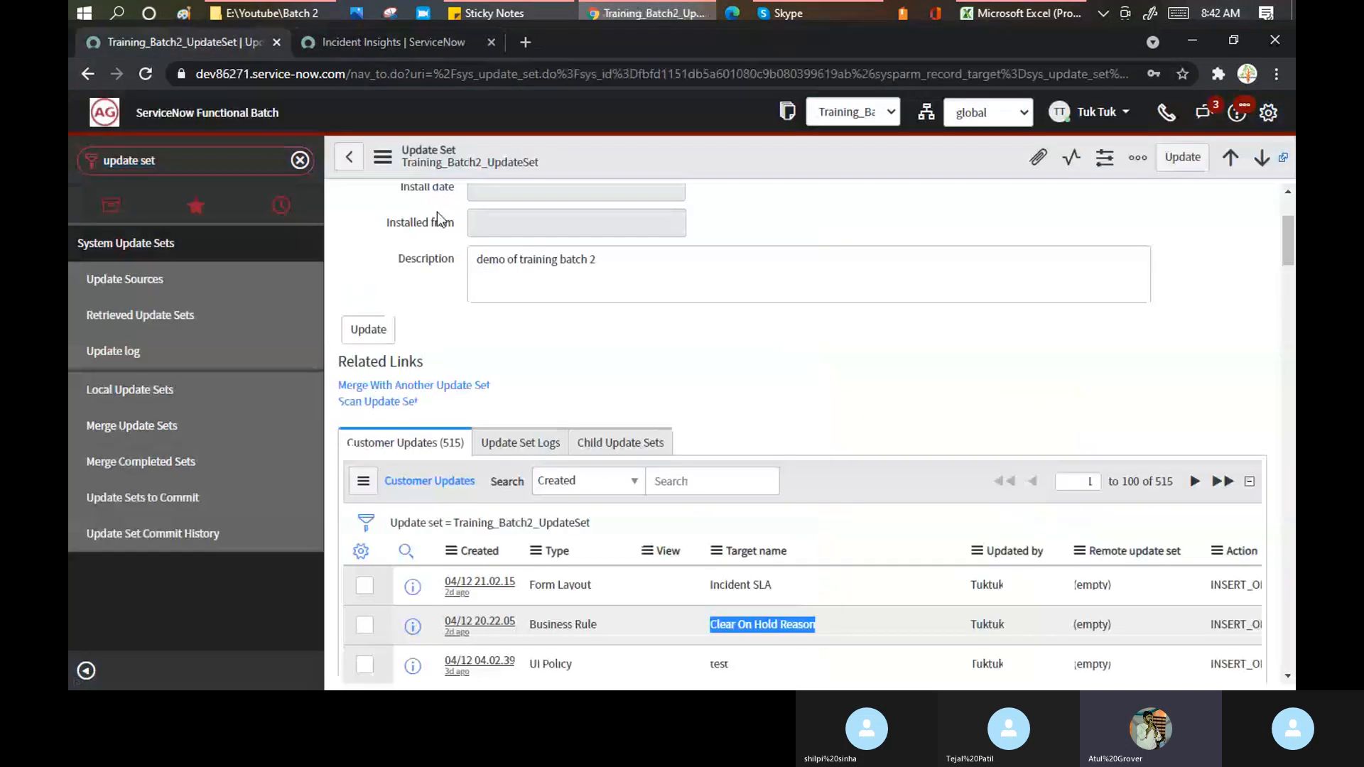
{"action": "scroll", "coordinate": [641, 361], "scroll_direction": "up", "scroll_amount": 3}
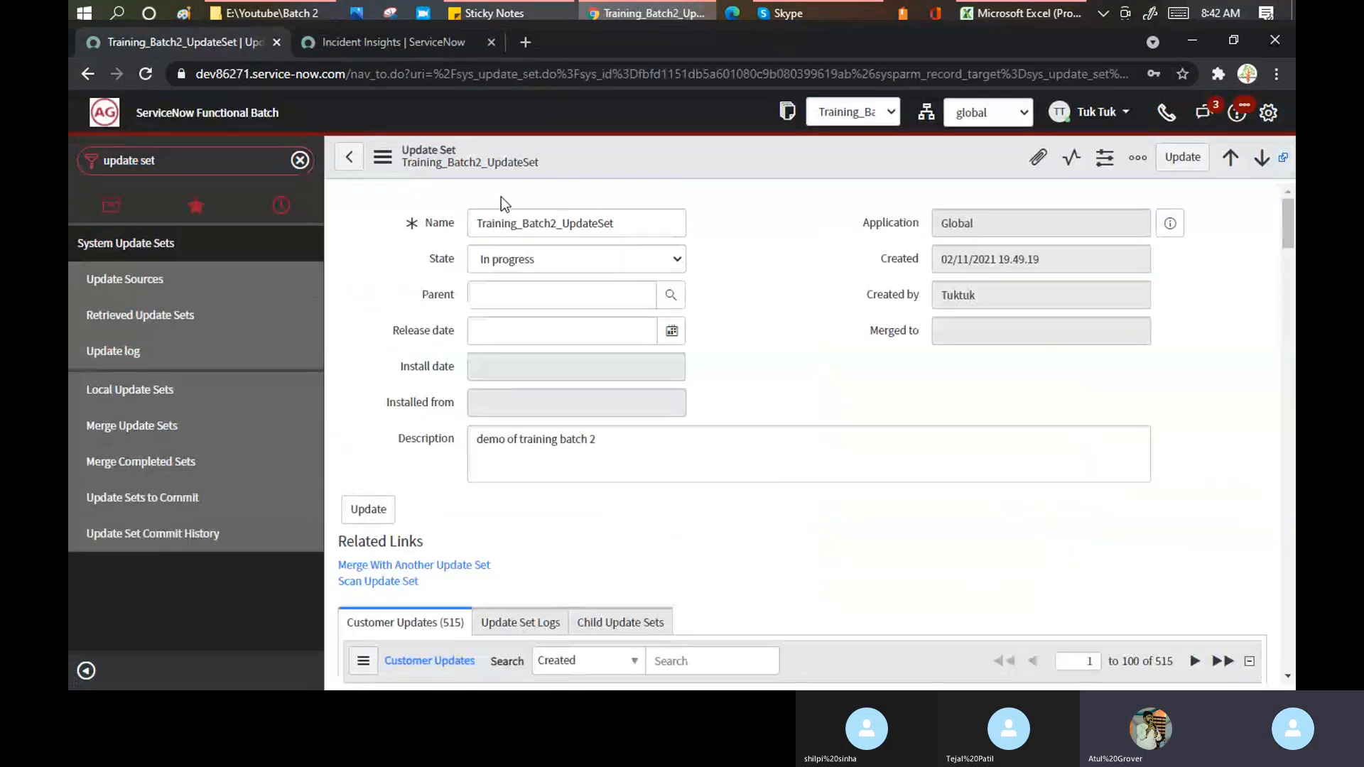
{"action": "left_click", "coordinate": [390, 40]}
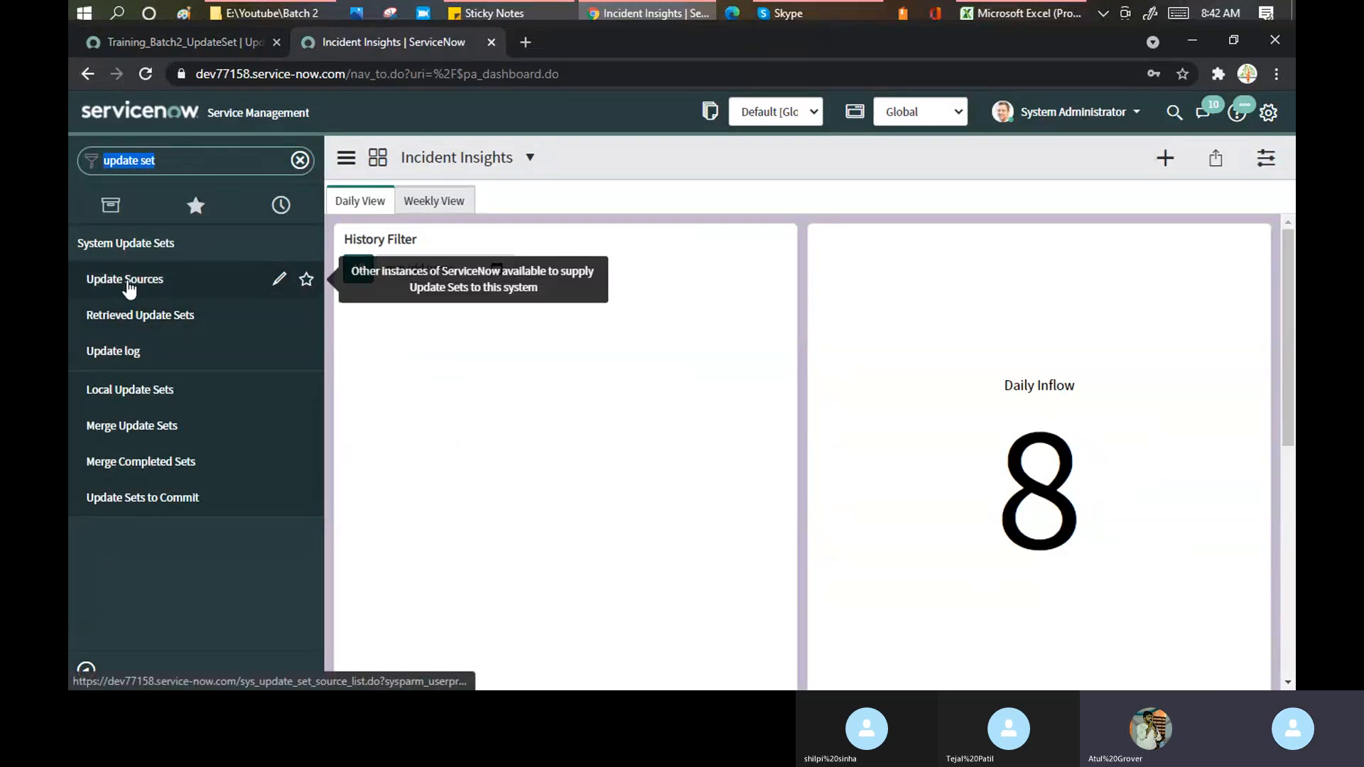
{"action": "left_click", "coordinate": [128, 287]}
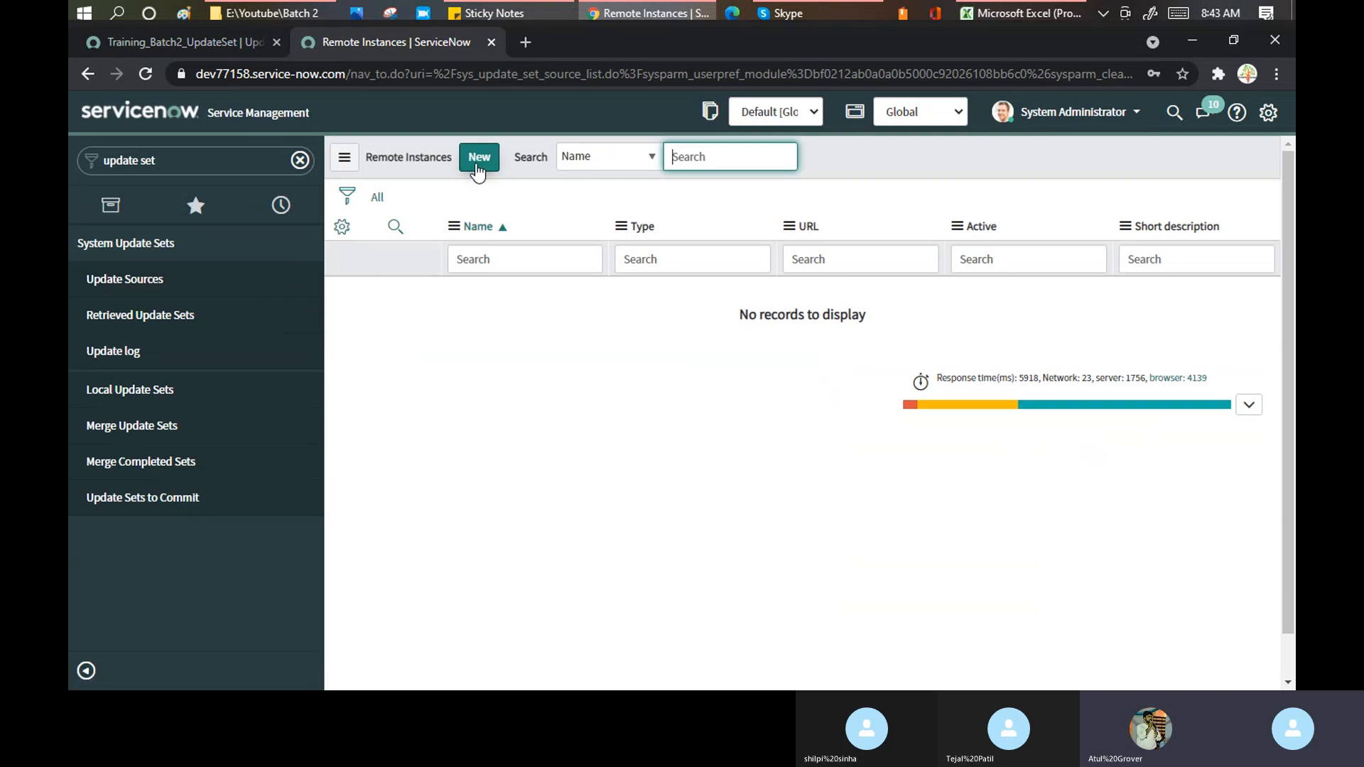
- Open dev86271's Update Sources list in a new tab to check its sources
{"action": "left_click", "coordinate": [178, 37]}
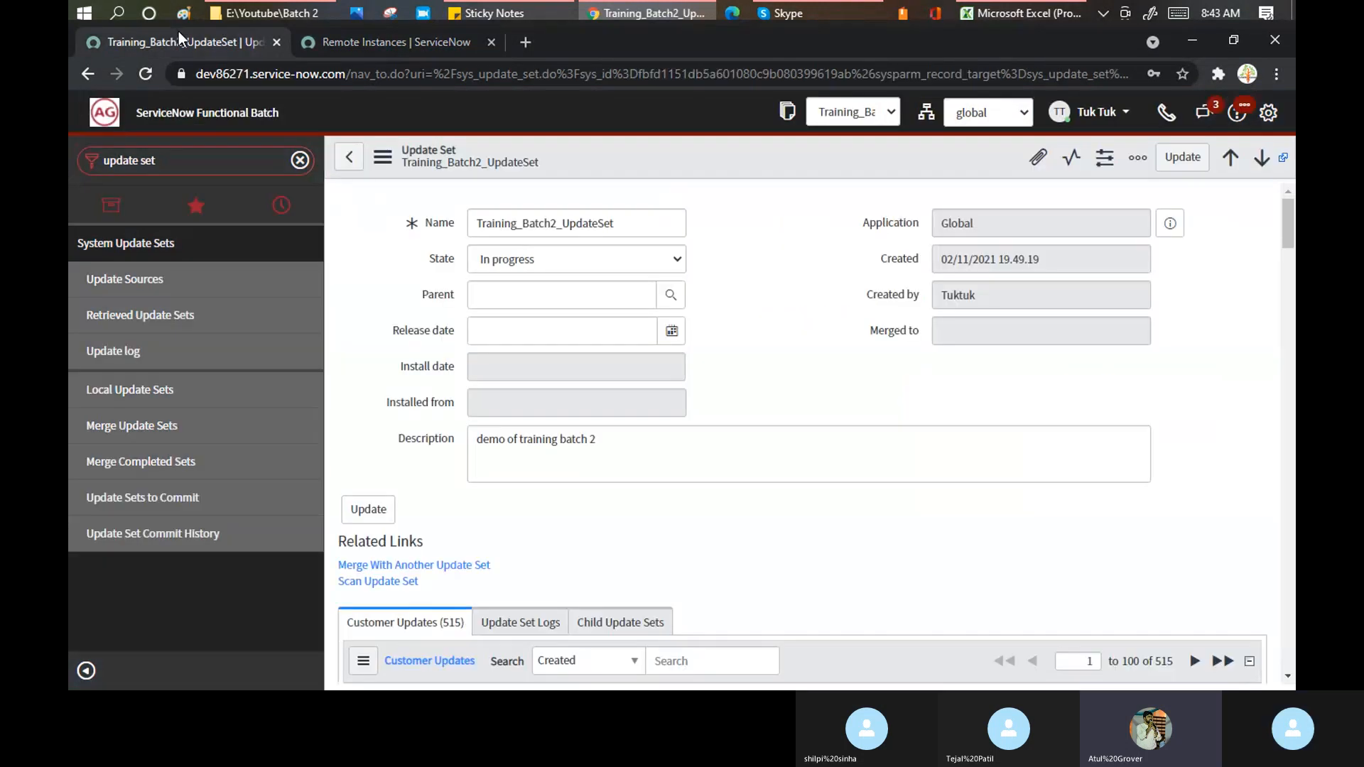
{"action": "middle_click", "coordinate": [143, 285]}
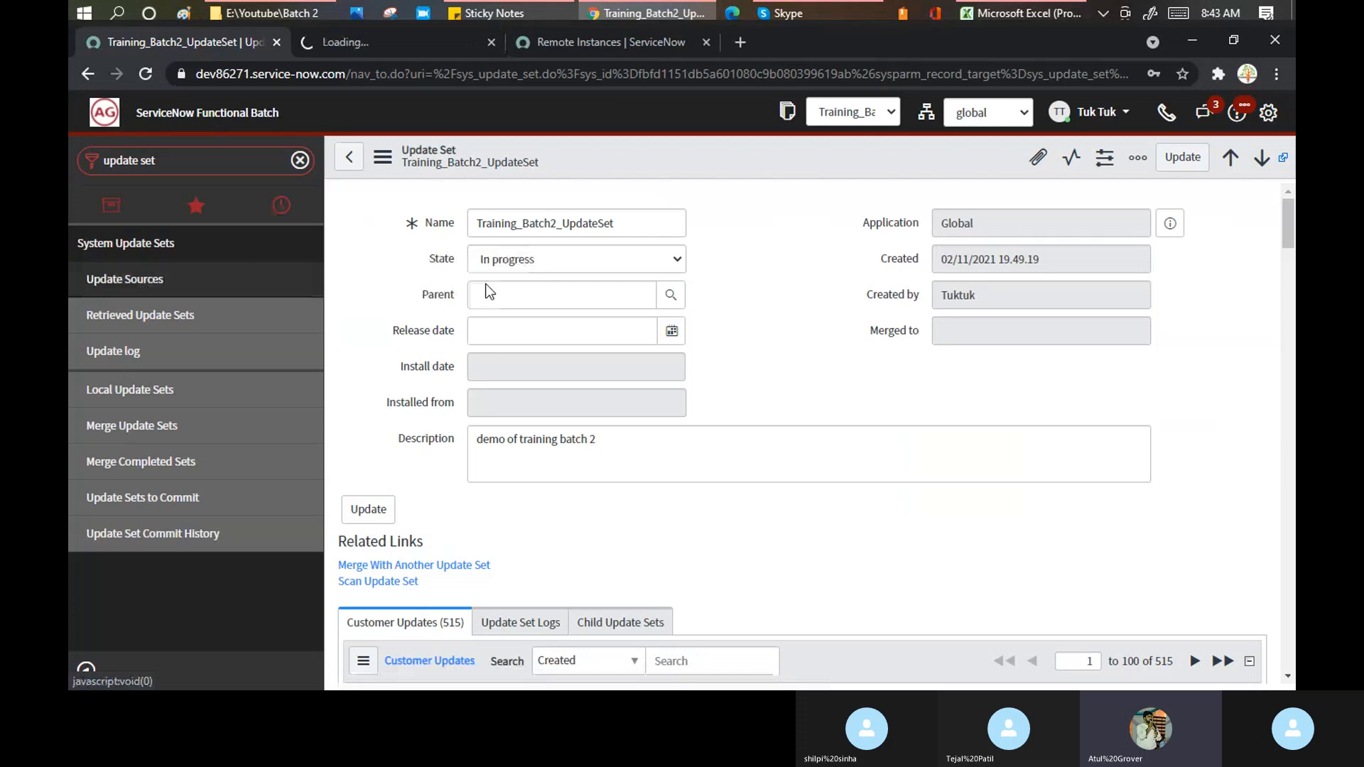
{"action": "left_click", "coordinate": [355, 37]}
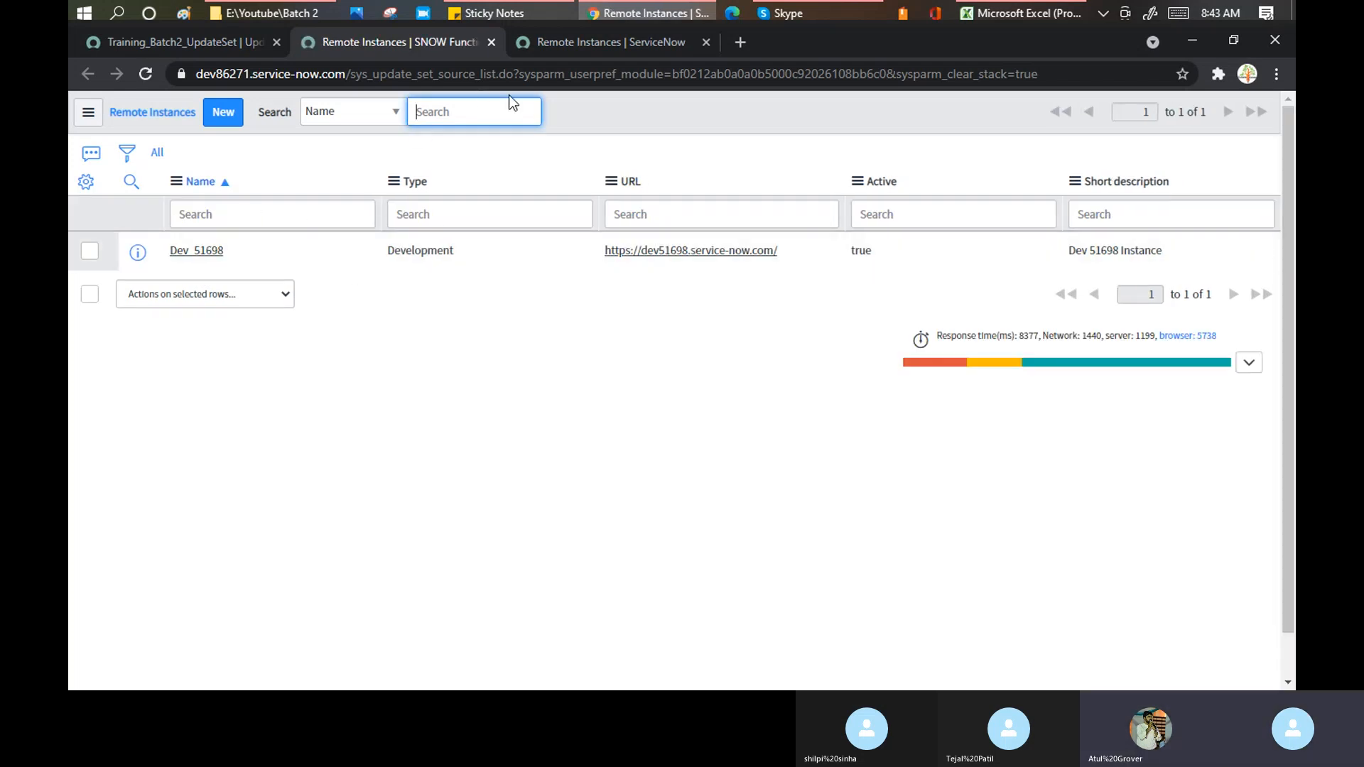
- Start a blank new Remote Instance record from dev77158's empty Remote Instances list
{"action": "left_click", "coordinate": [596, 40]}
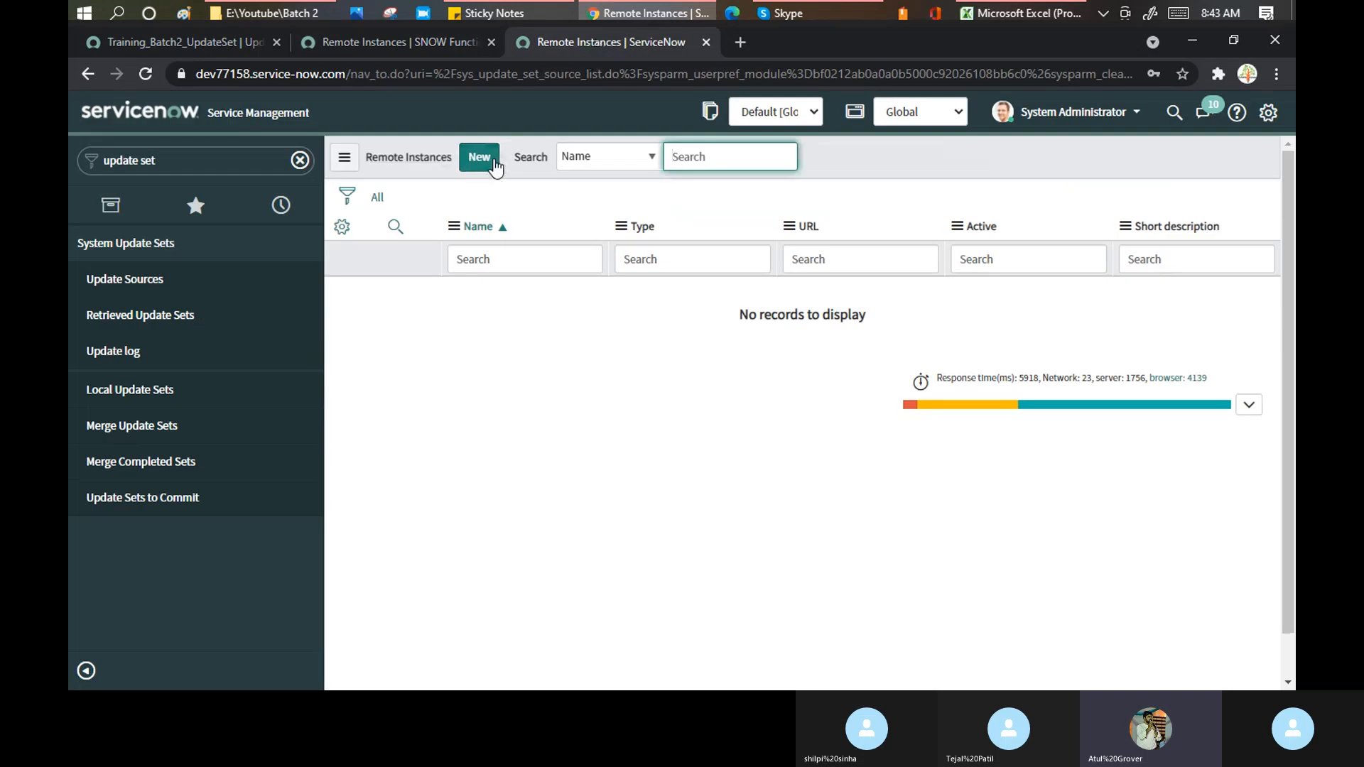
{"action": "left_click", "coordinate": [847, 5]}
{"action": "left_click", "coordinate": [846, 5]}
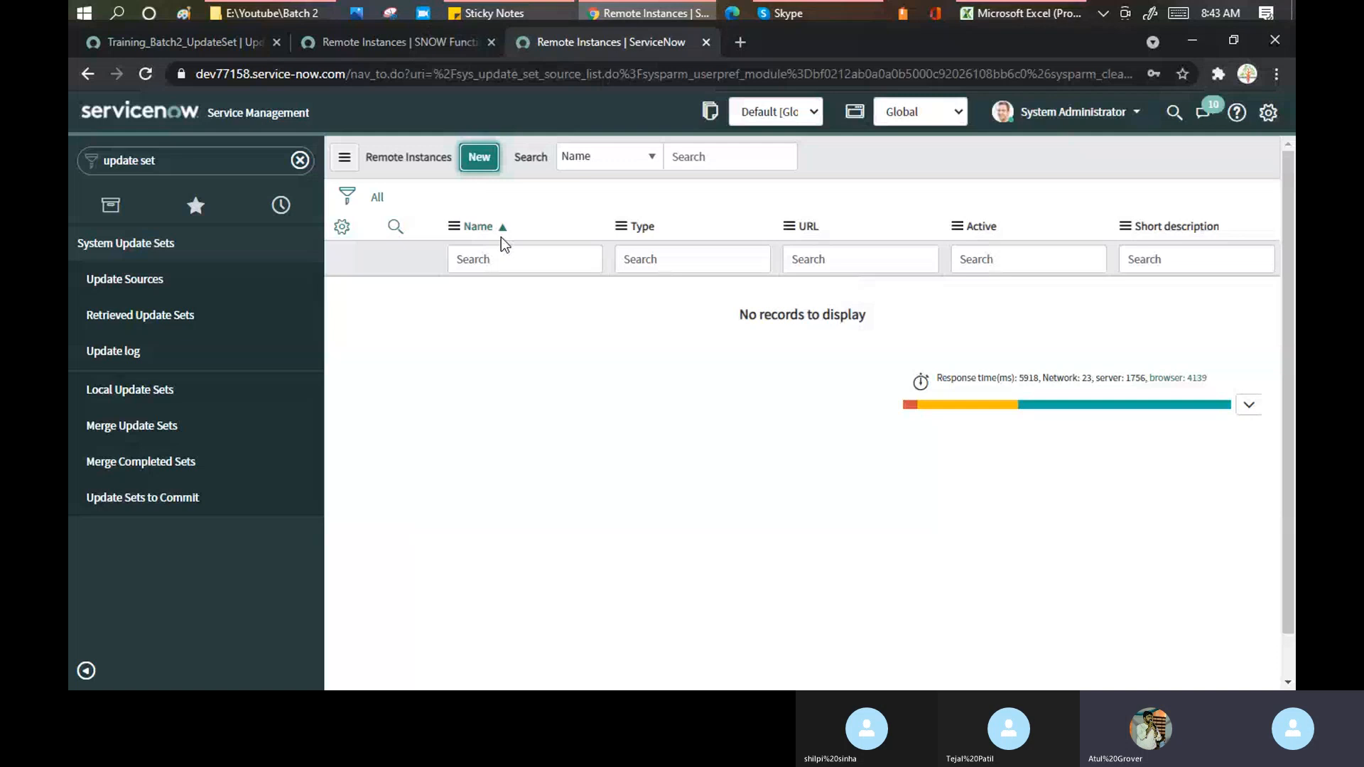
{"action": "left_click", "coordinate": [501, 237]}
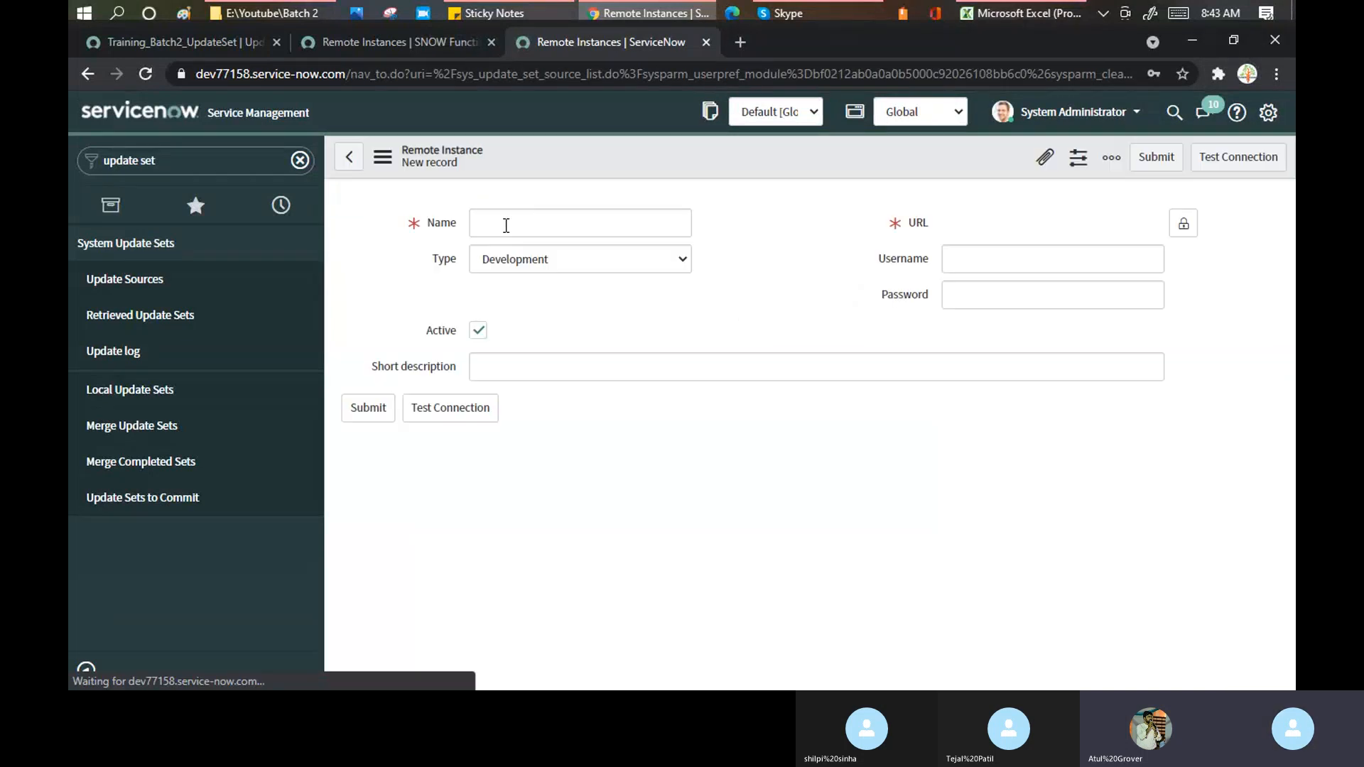
{"action": "left_click", "coordinate": [507, 223]}
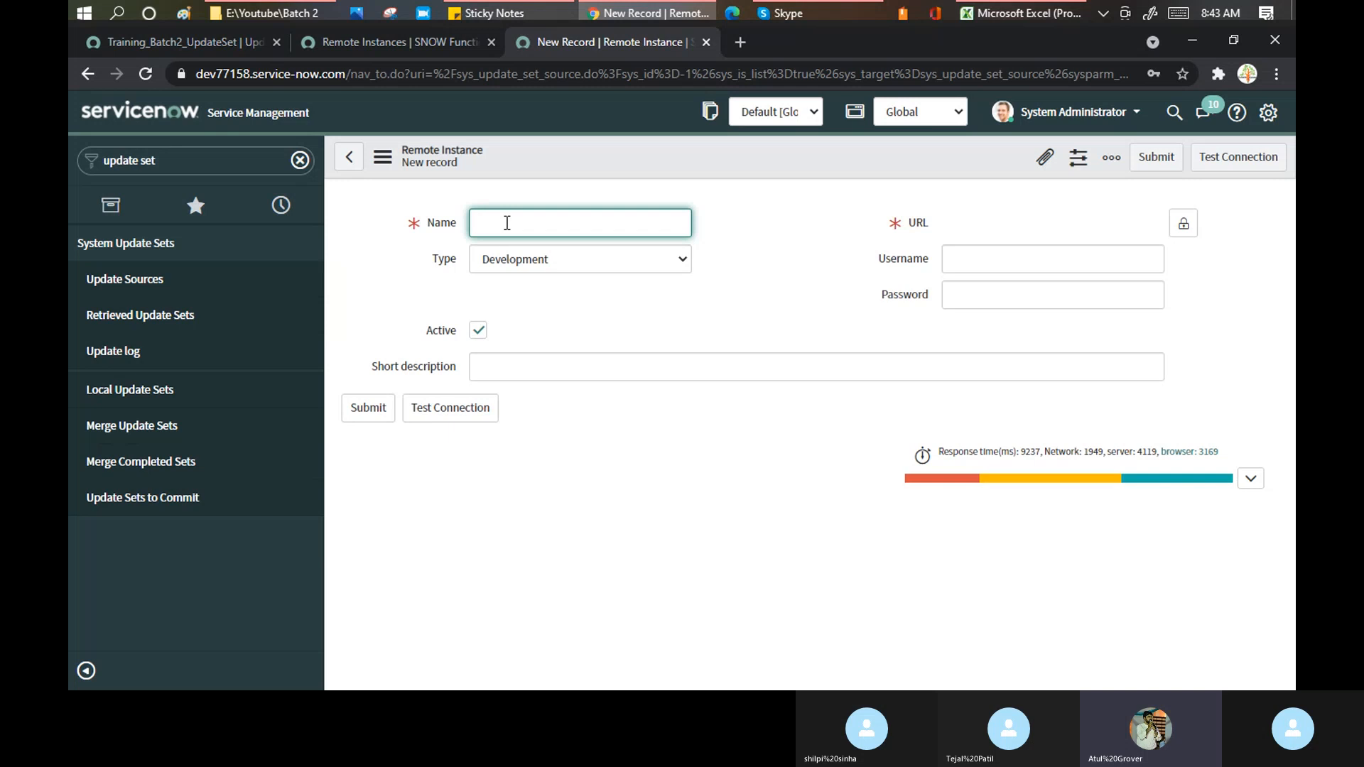
{"action": "type", "text": "Dev86271"}
{"action": "left_click", "coordinate": [207, 44]}
{"action": "left_click_drag", "start_coordinate": [196, 75], "coordinate": [344, 78]}
{"action": "key", "text": "ctrl+c"}
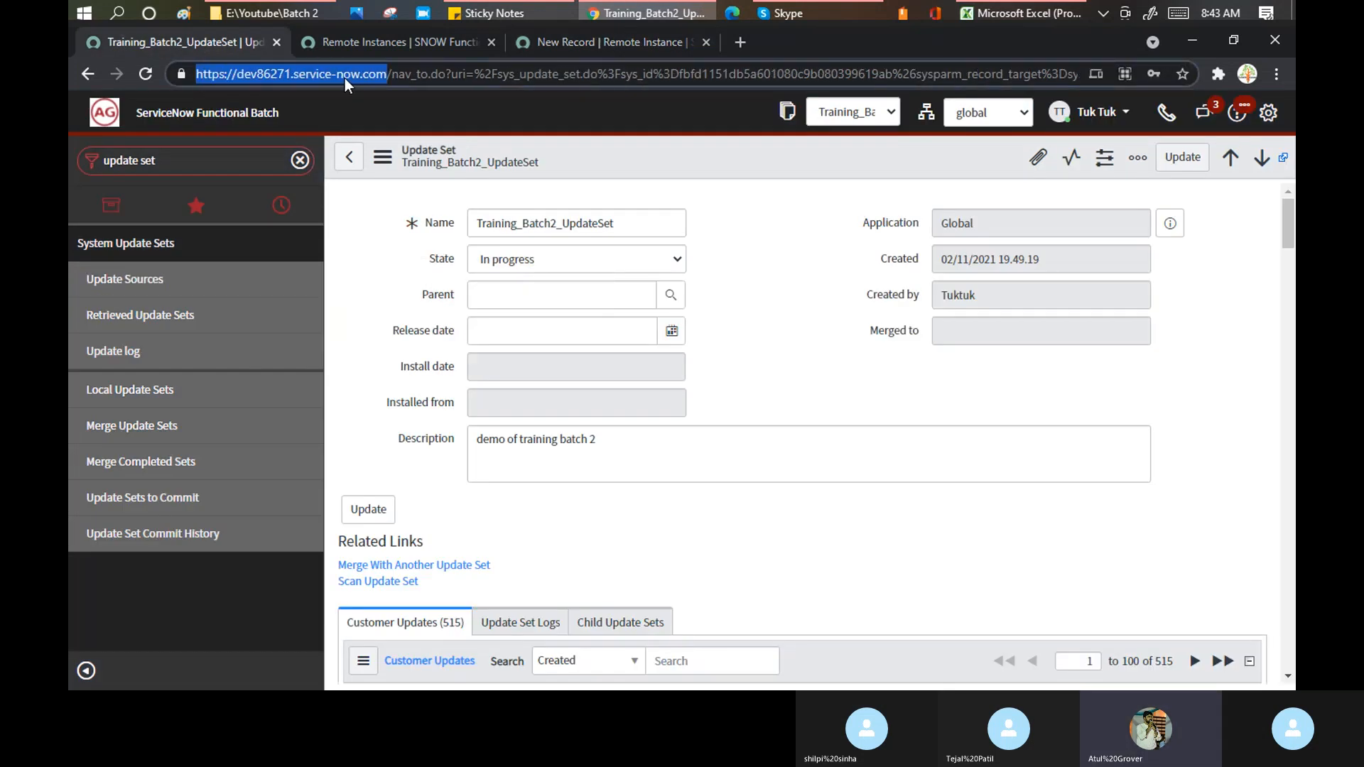
{"action": "left_click", "coordinate": [596, 42]}
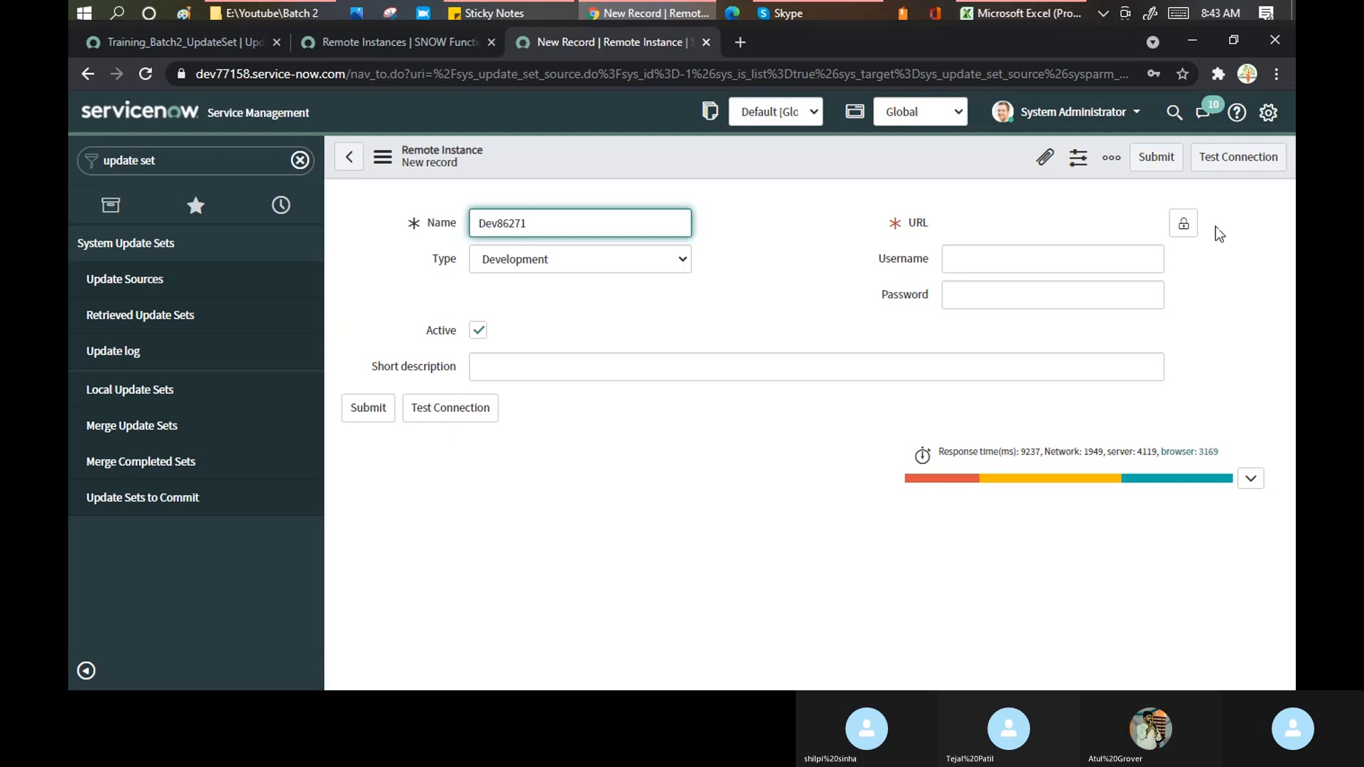
{"action": "left_click", "coordinate": [1184, 224]}
{"action": "left_click", "coordinate": [1026, 229]}
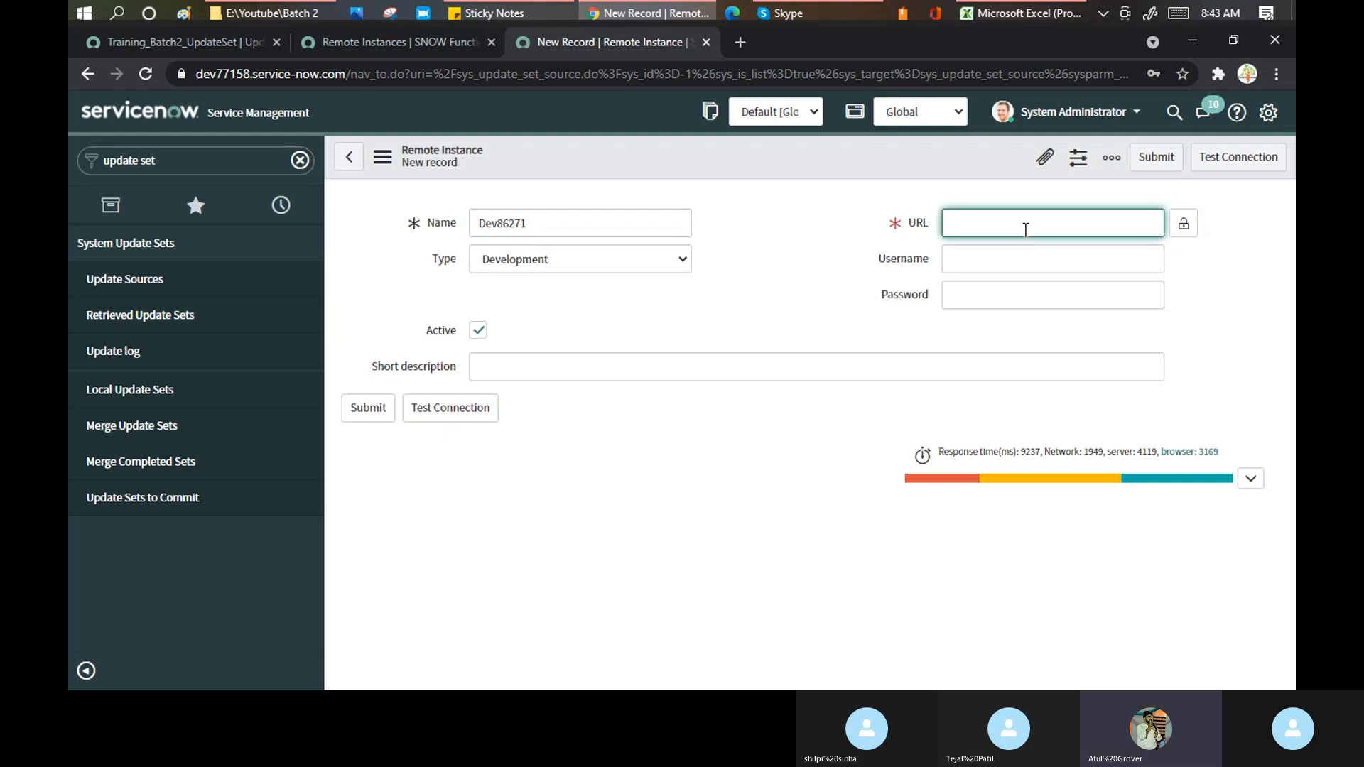
{"action": "key", "text": "ctrl+v"}
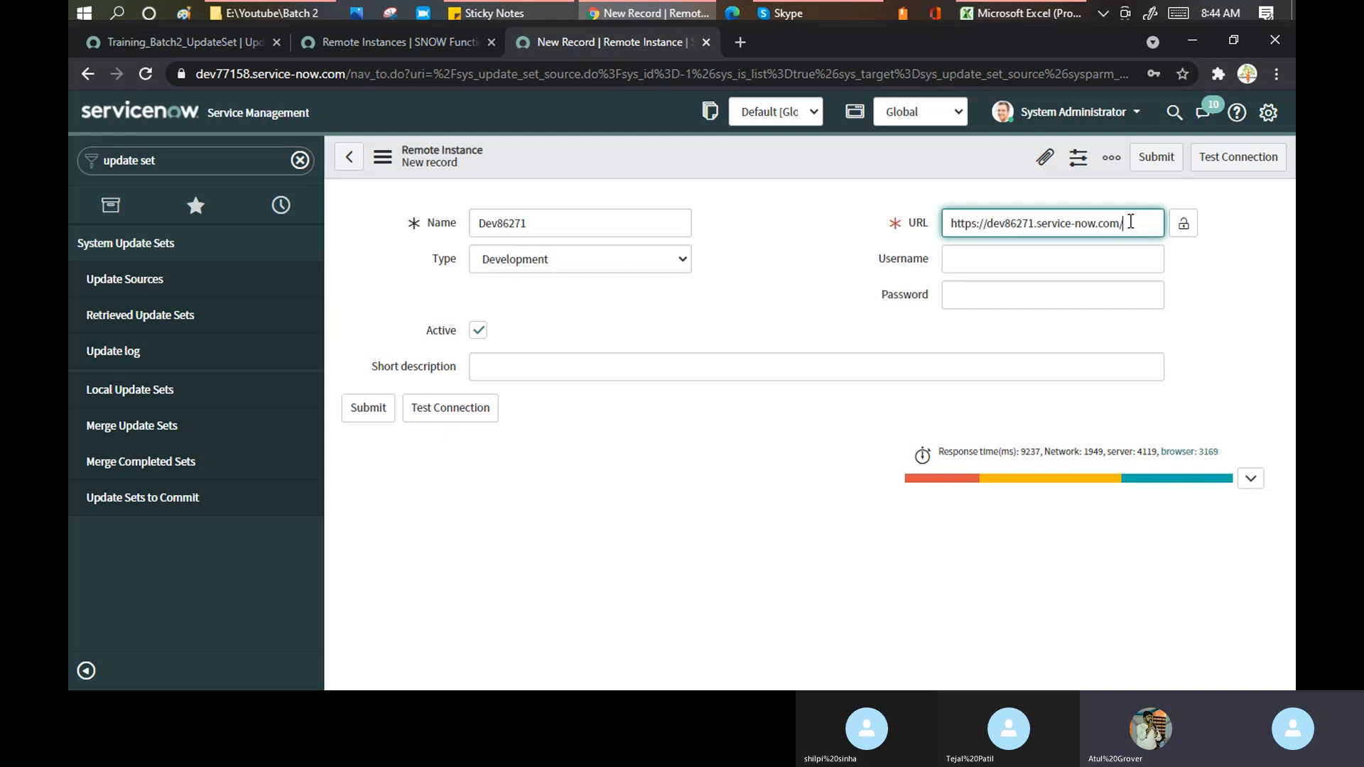
{"action": "triple_click", "coordinate": [1132, 223]}
{"action": "left_click", "coordinate": [1184, 224]}
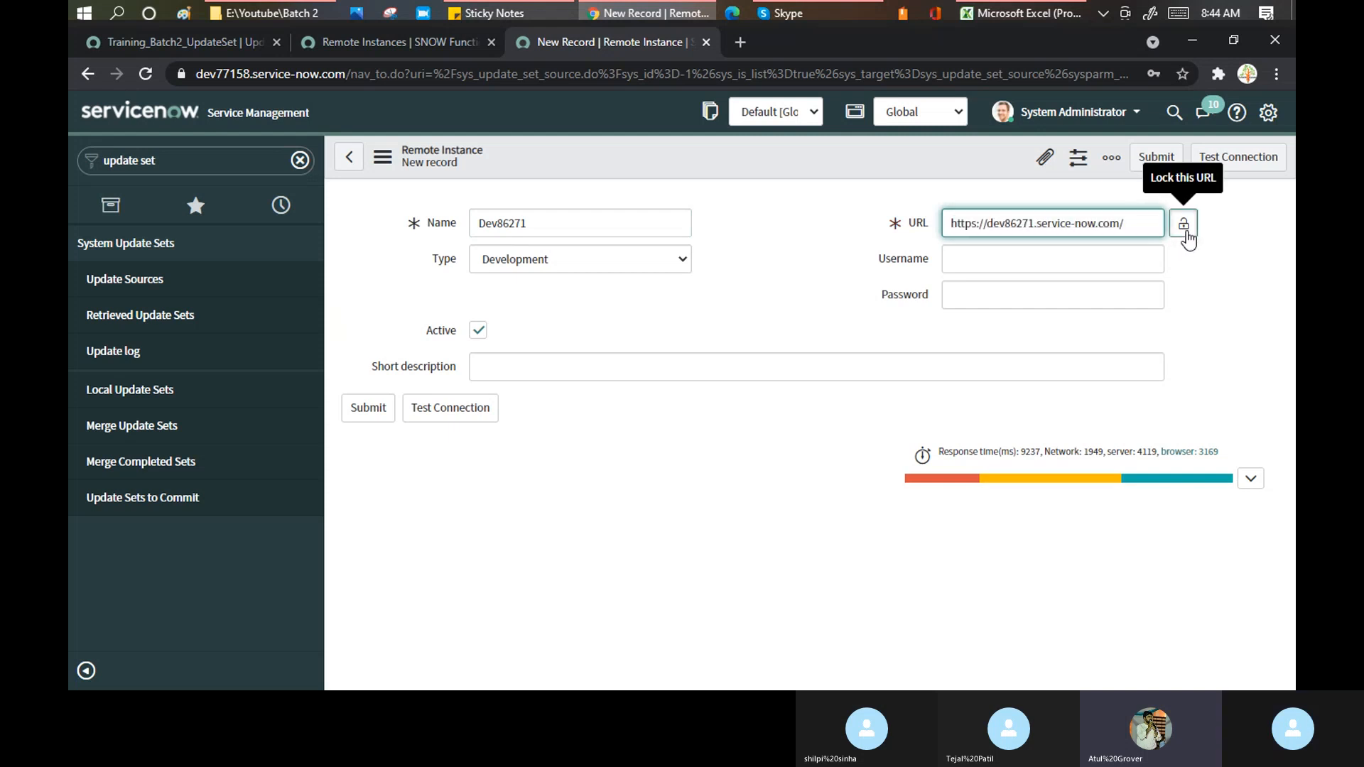
- Keep the instance Type as Development and enter the login username
{"action": "left_click", "coordinate": [537, 264]}
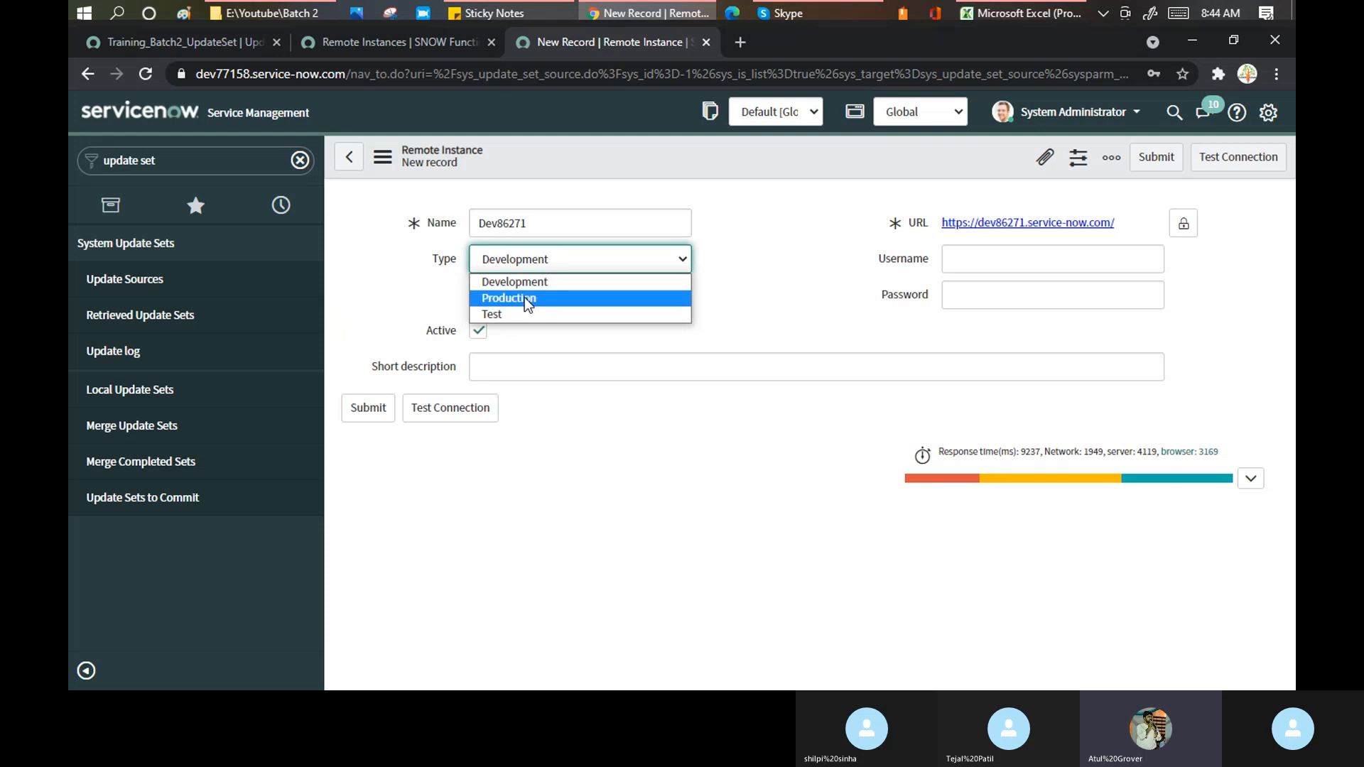
{"action": "key", "text": "Escape"}
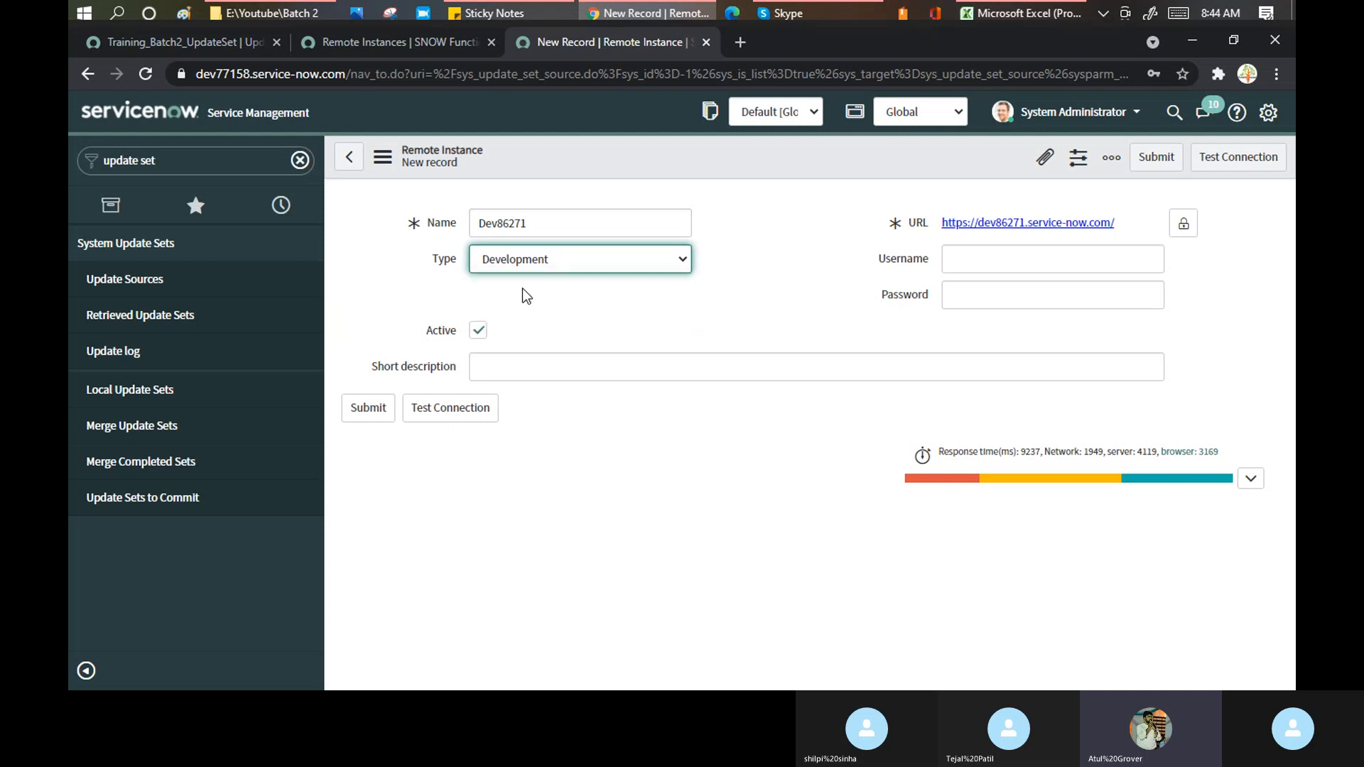
{"action": "left_click", "coordinate": [986, 260]}
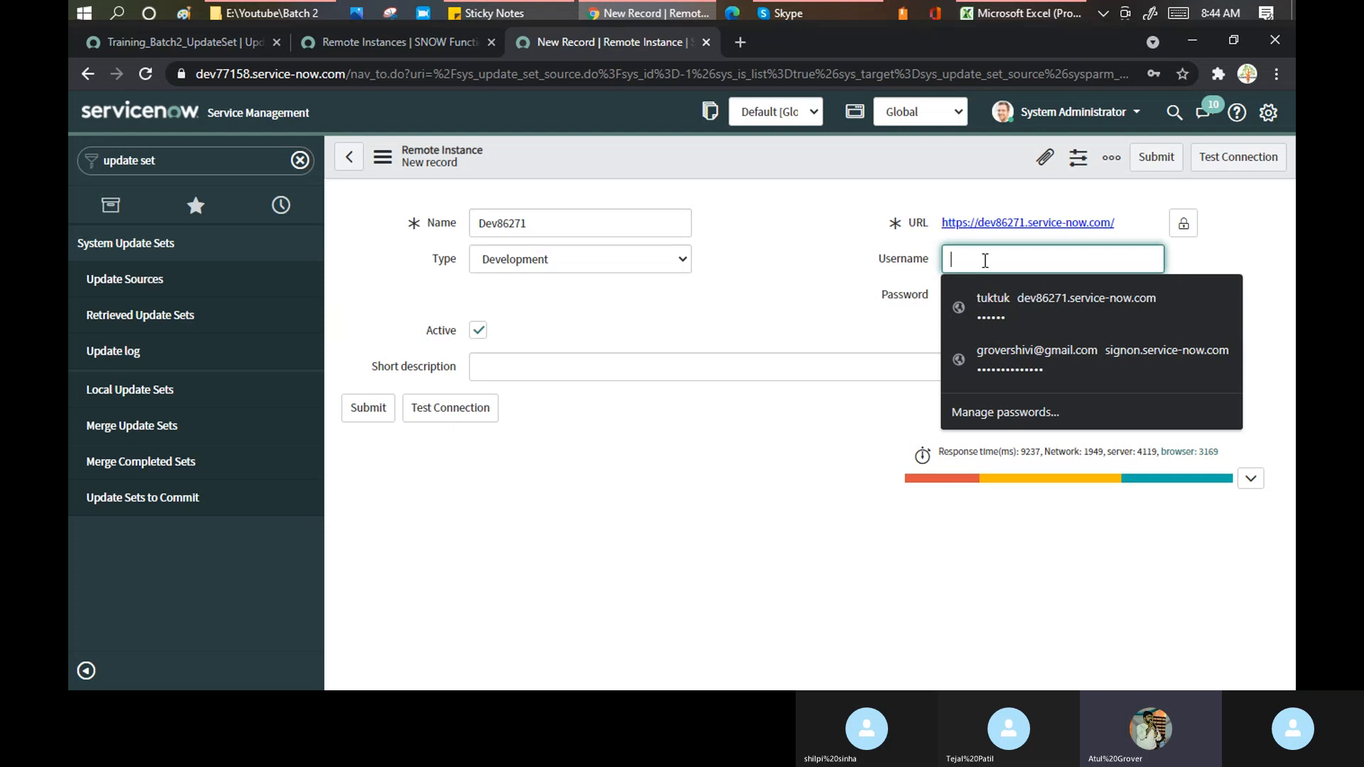
{"action": "type", "text": "tuktuk"}
{"action": "key", "text": "Tab"}
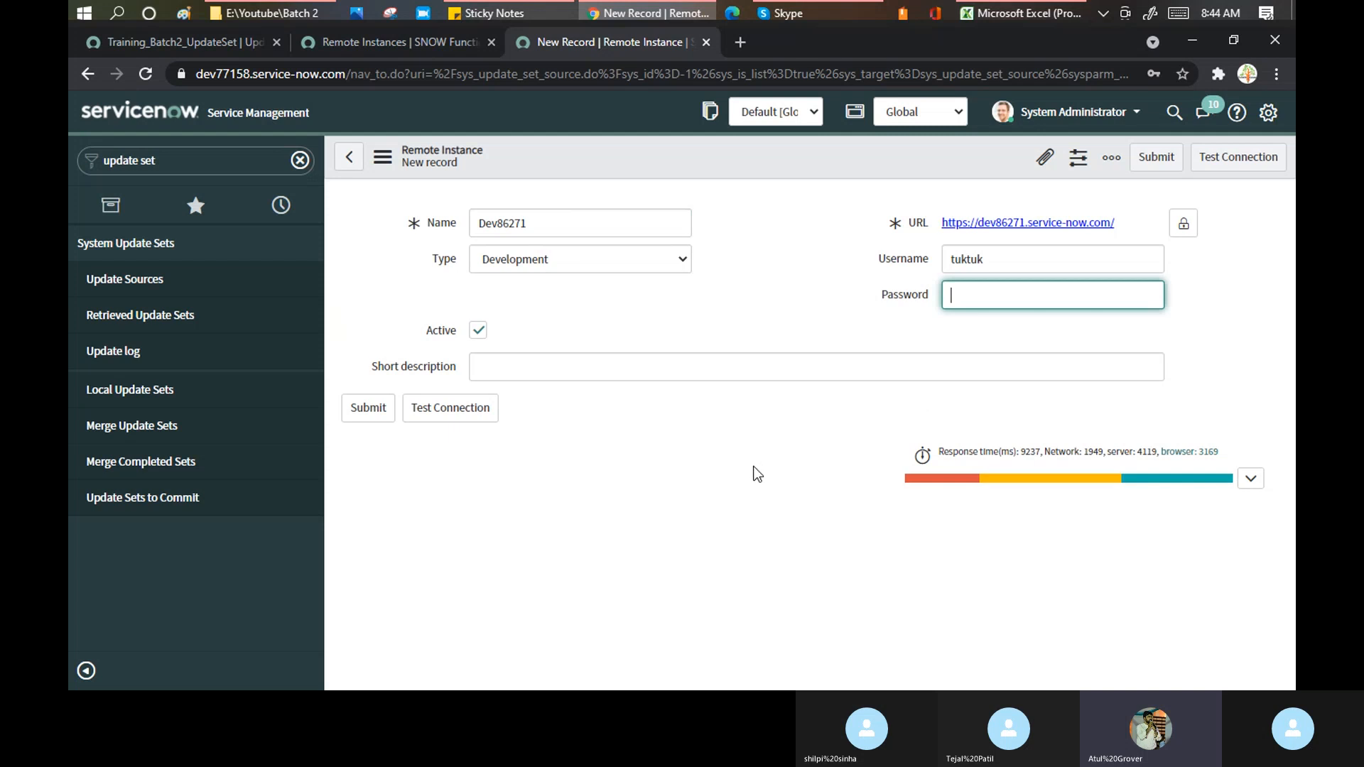
- Enter the remote instance's account password
{"action": "left_click", "coordinate": [197, 44]}
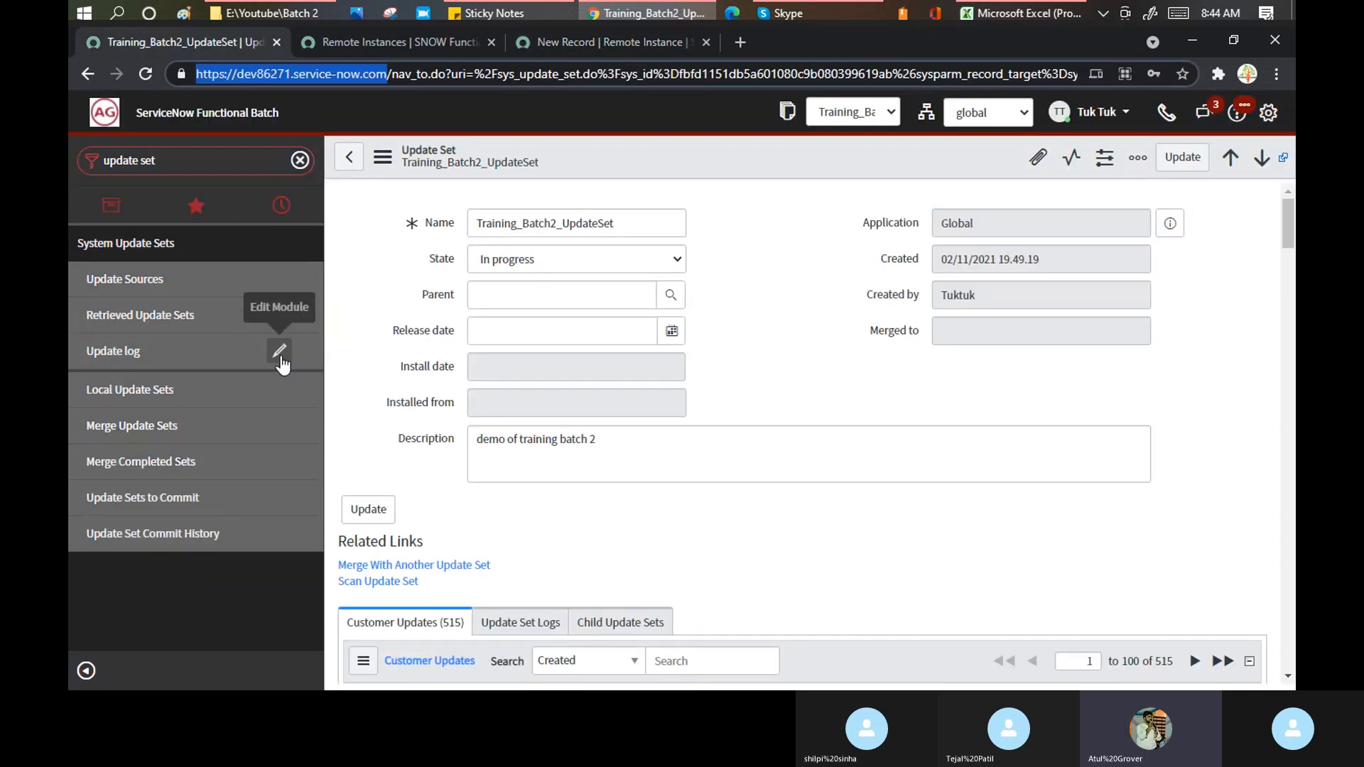
{"action": "left_click", "coordinate": [566, 42]}
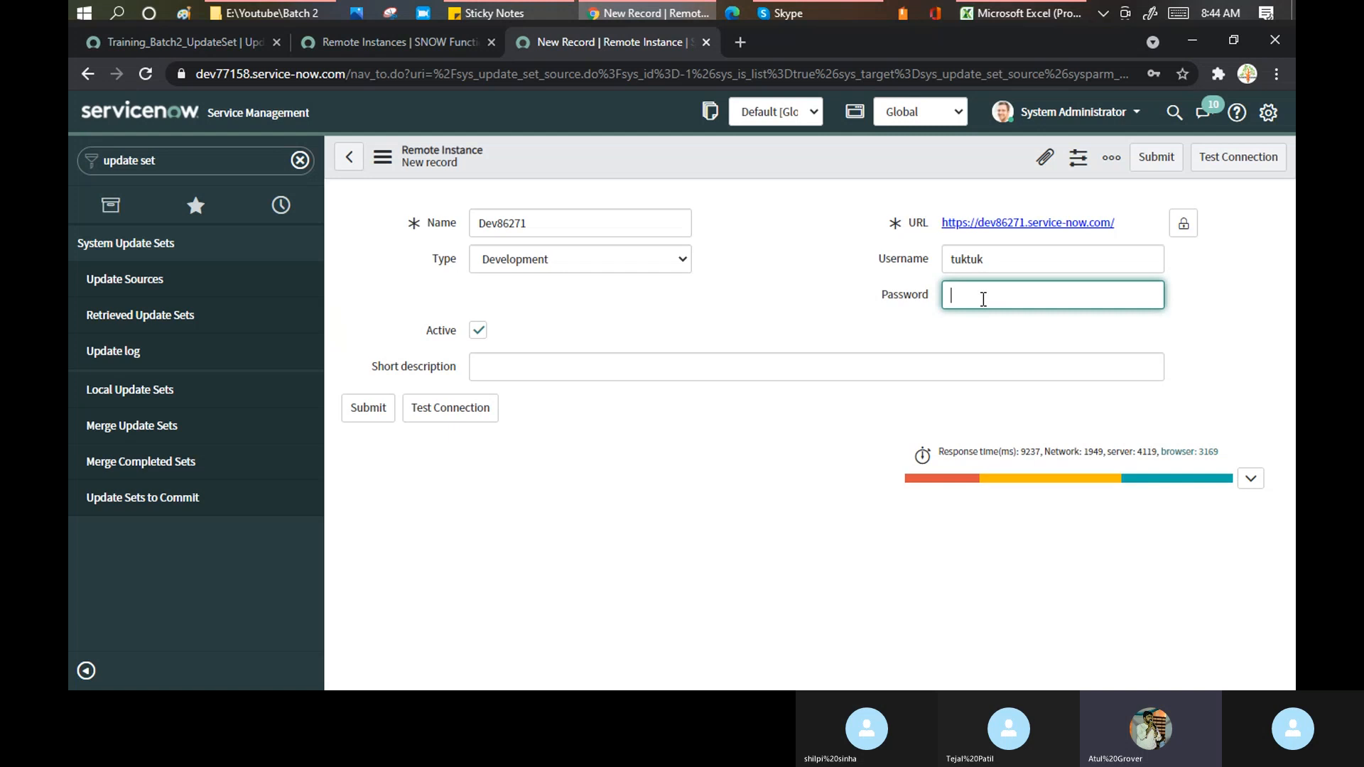
{"action": "type", "text": "admin"}
- Set the short description to 'Training Demo' and save the remote instance record
{"action": "left_click", "coordinate": [801, 370]}
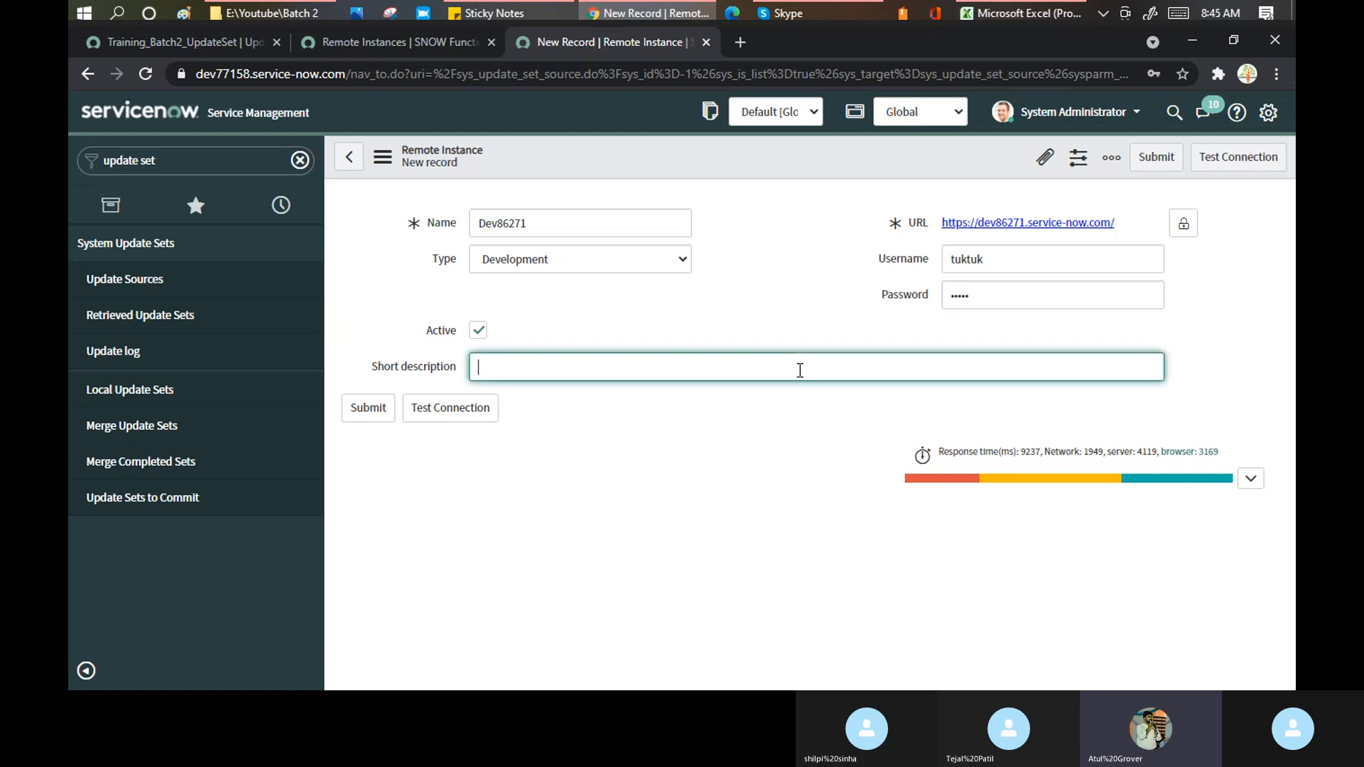
{"action": "type", "text": "Trainng"}
{"action": "key", "text": "BackSpace"}
{"action": "key", "text": "BackSpace"}
{"action": "key", "text": "BackSpace"}
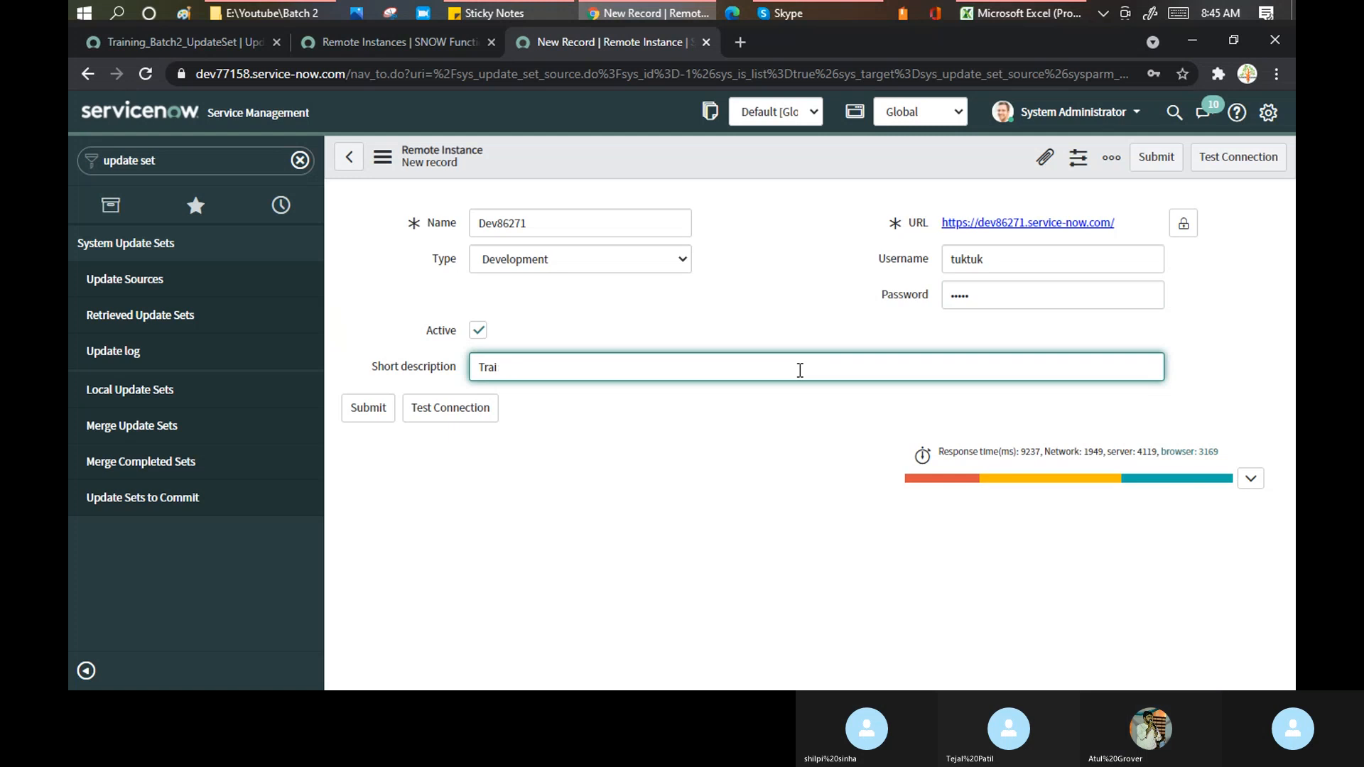
{"action": "type", "text": "ning Demo"}
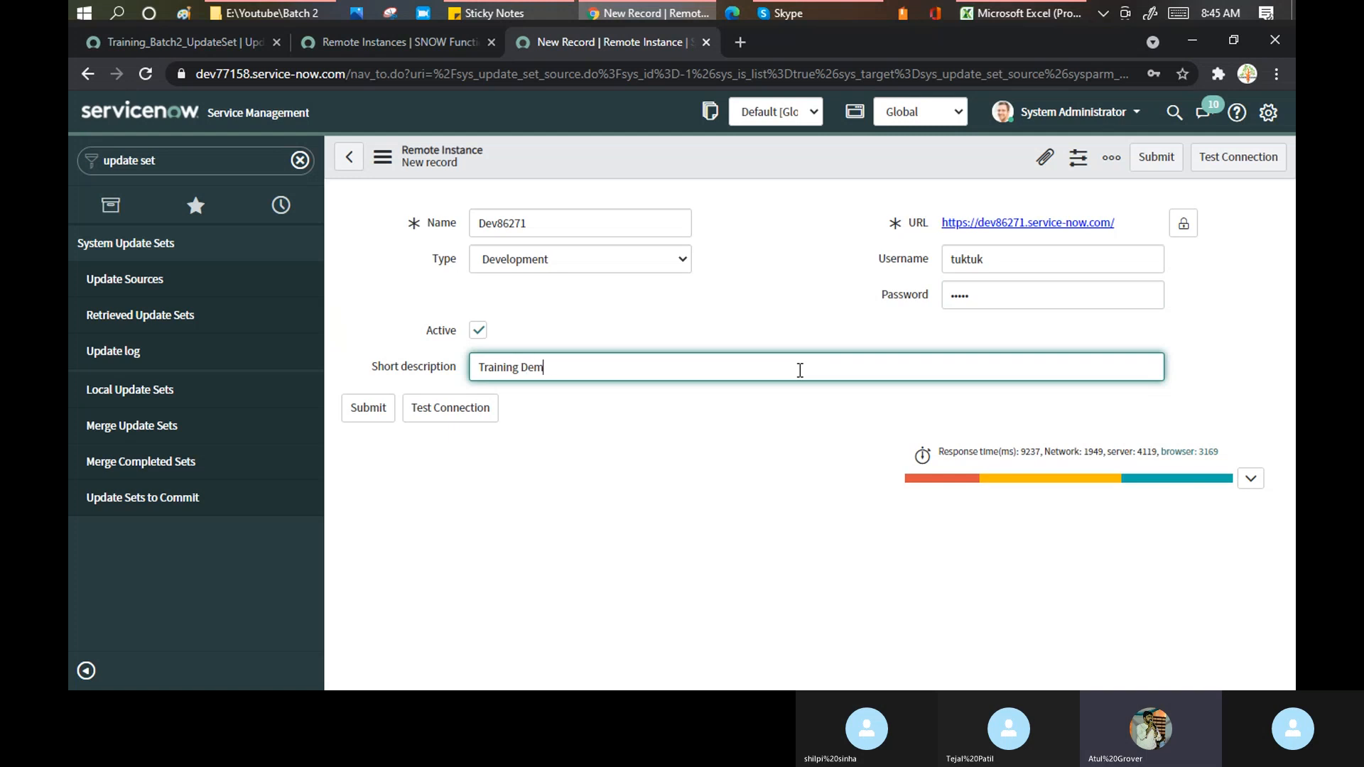
{"action": "right_click", "coordinate": [736, 150]}
{"action": "left_click", "coordinate": [774, 164]}
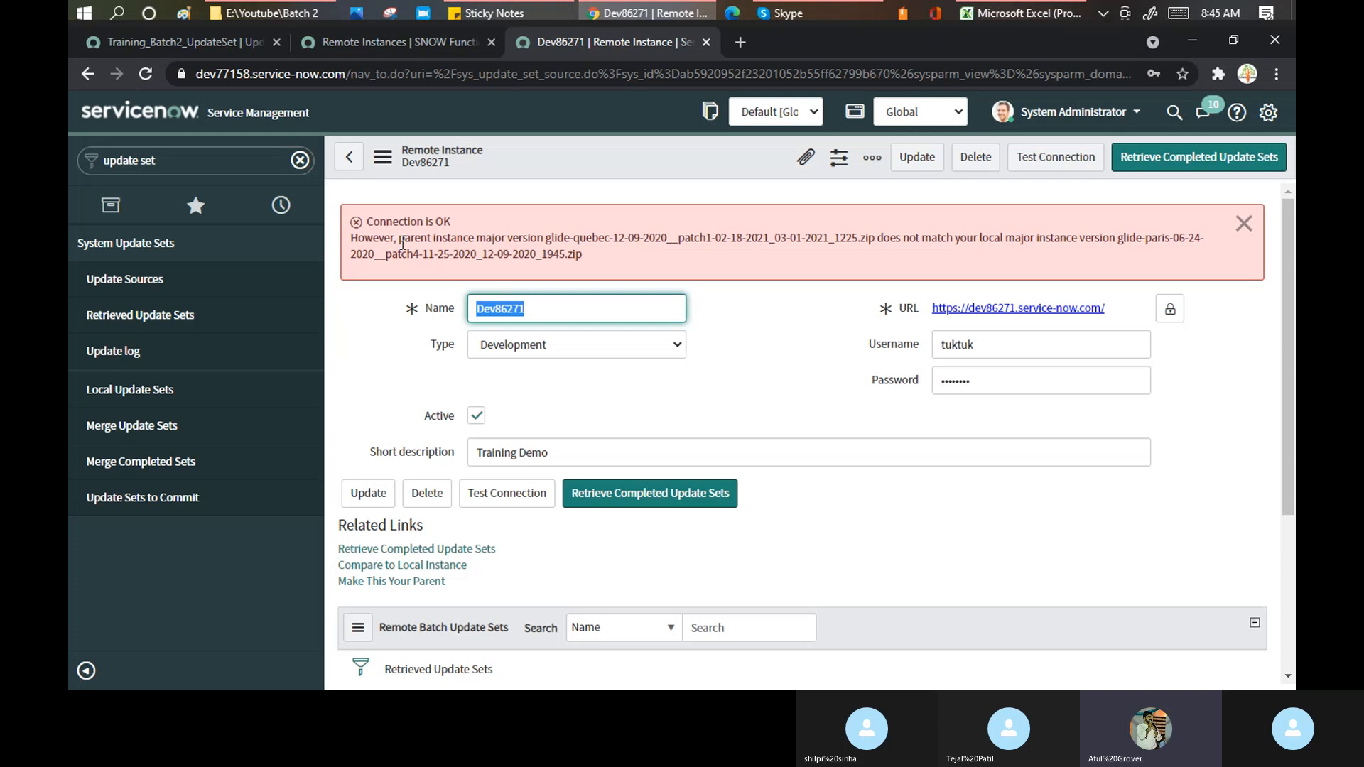
- Highlight the warning's version mismatch: parent on glide-quebec, local instance on paris
{"action": "left_click_drag", "start_coordinate": [400, 245], "coordinate": [840, 243]}
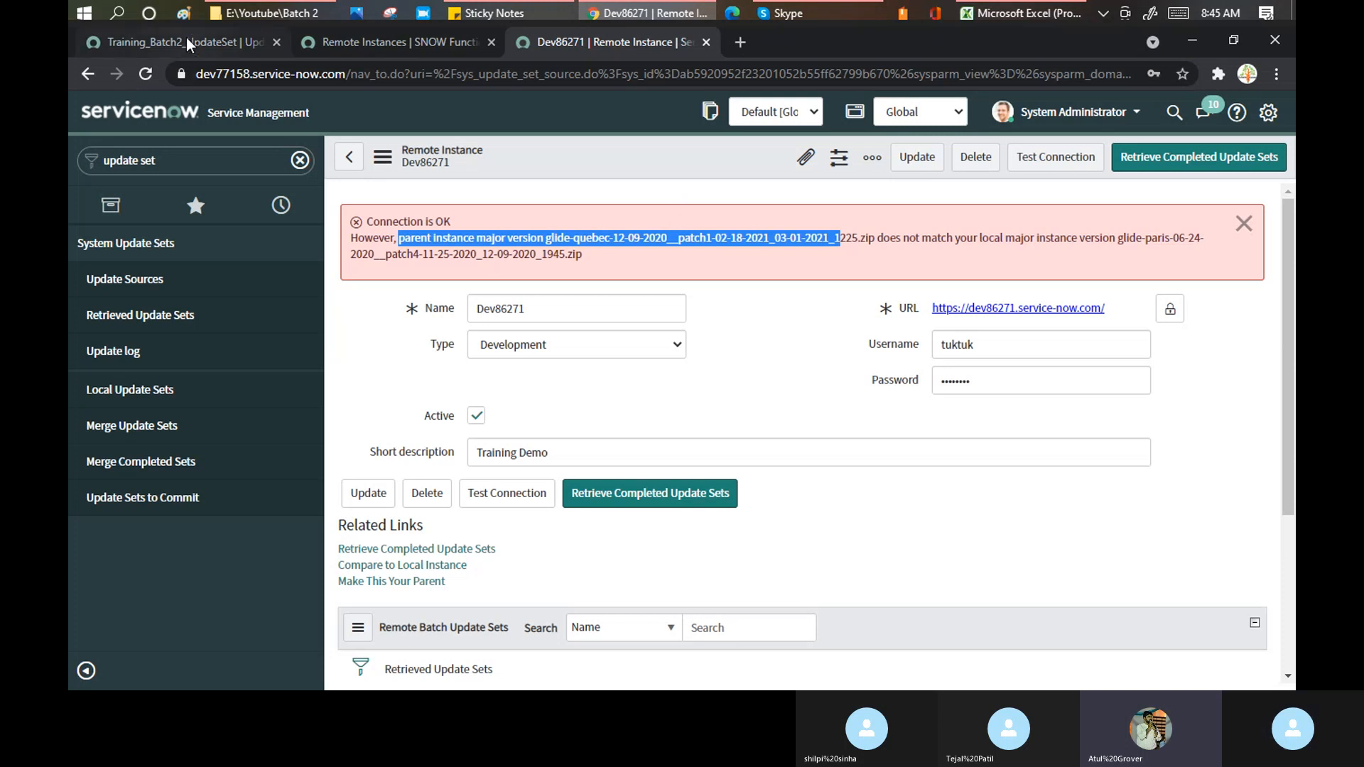
{"action": "left_click", "coordinate": [589, 256]}
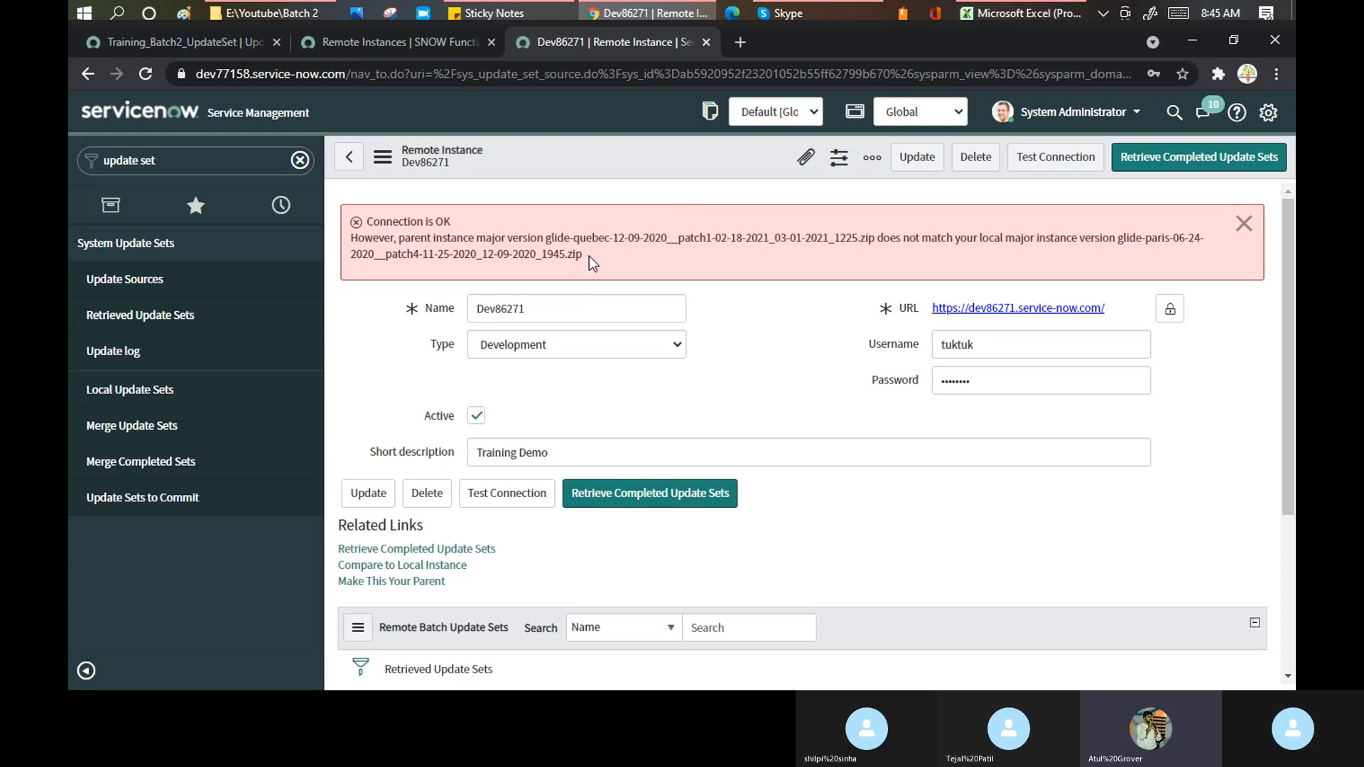
{"action": "left_click_drag", "start_coordinate": [590, 256], "coordinate": [344, 237]}
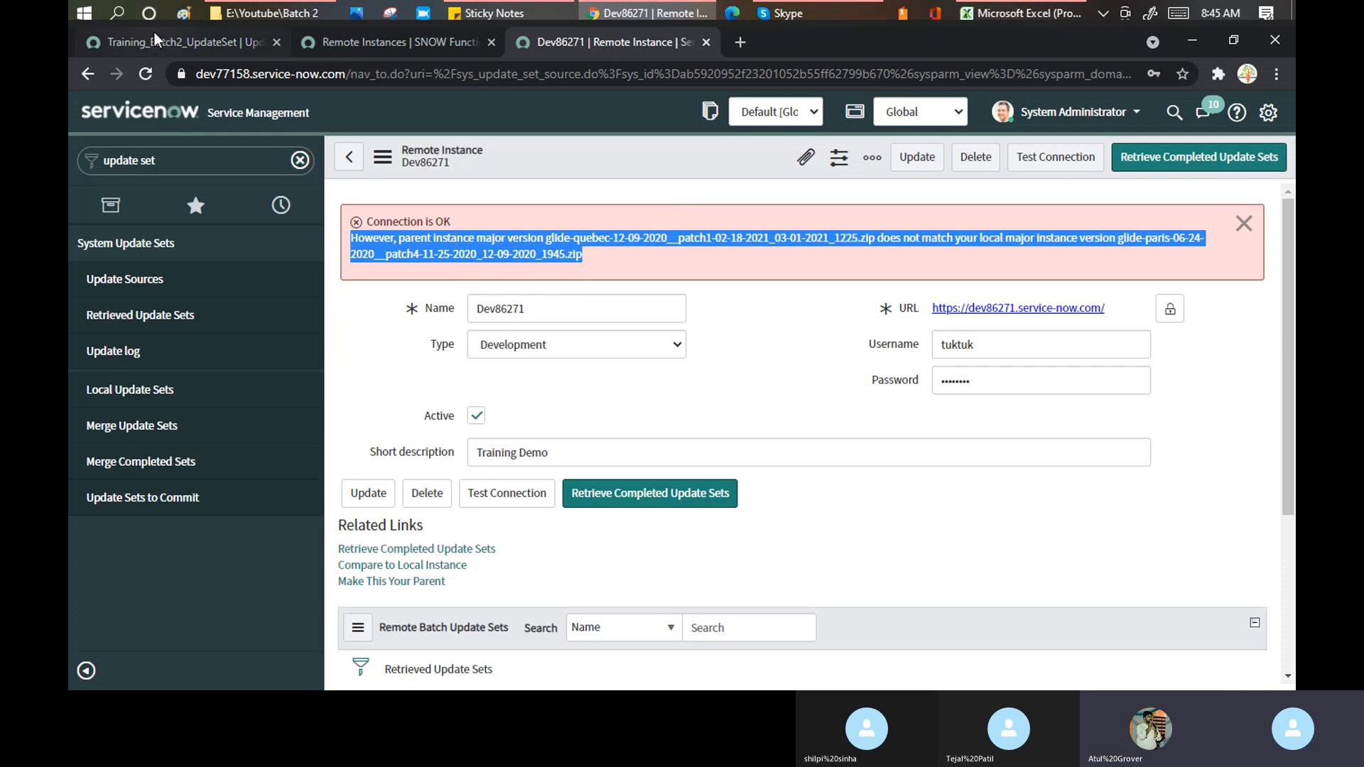
{"action": "left_click", "coordinate": [645, 253]}
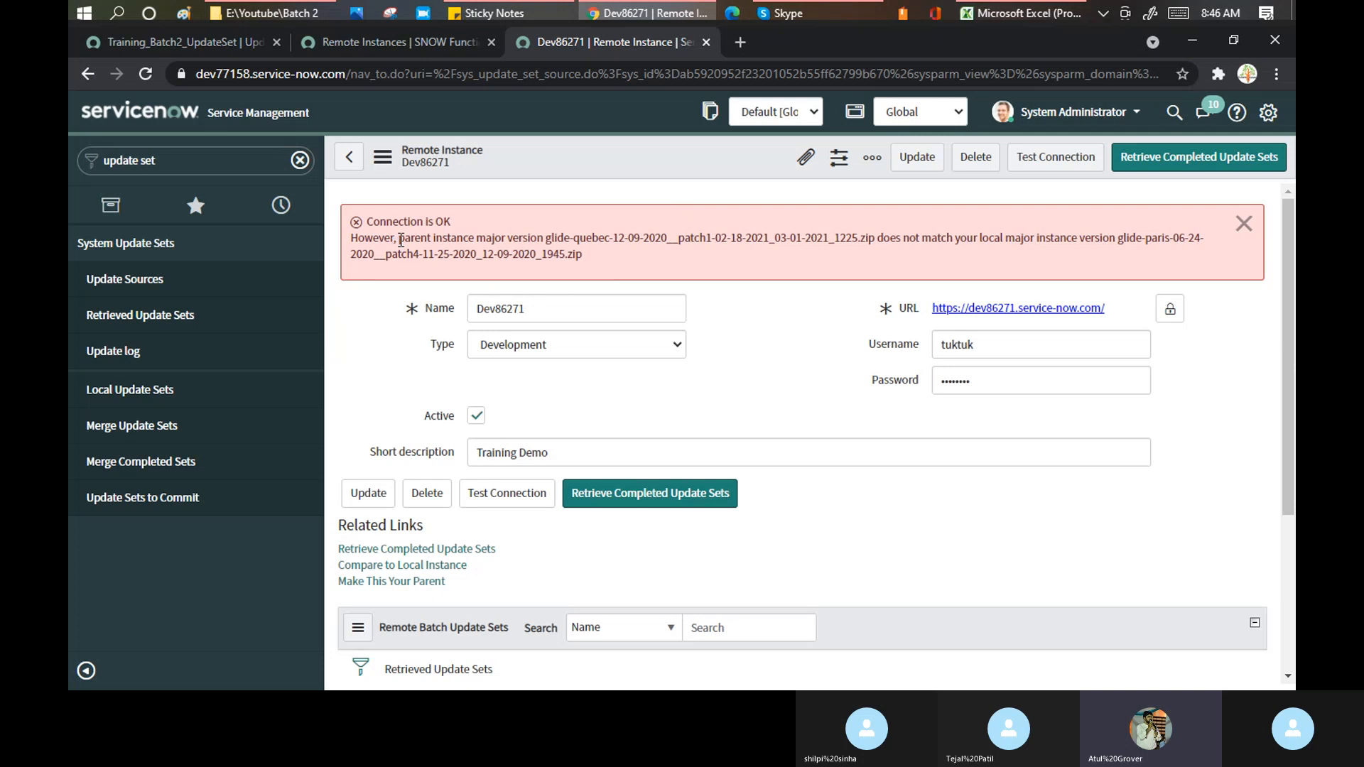
{"action": "left_click_drag", "start_coordinate": [399, 238], "coordinate": [501, 239]}
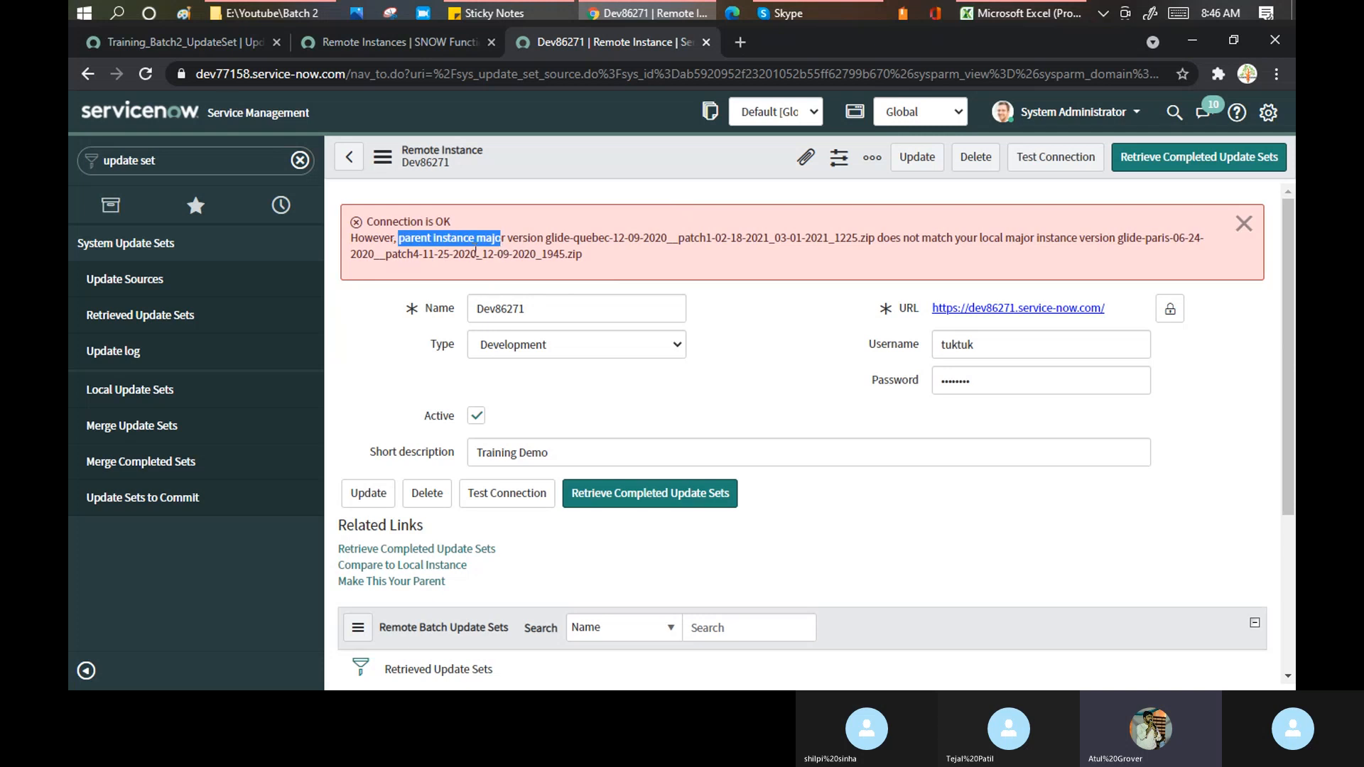
{"action": "left_click", "coordinate": [202, 43]}
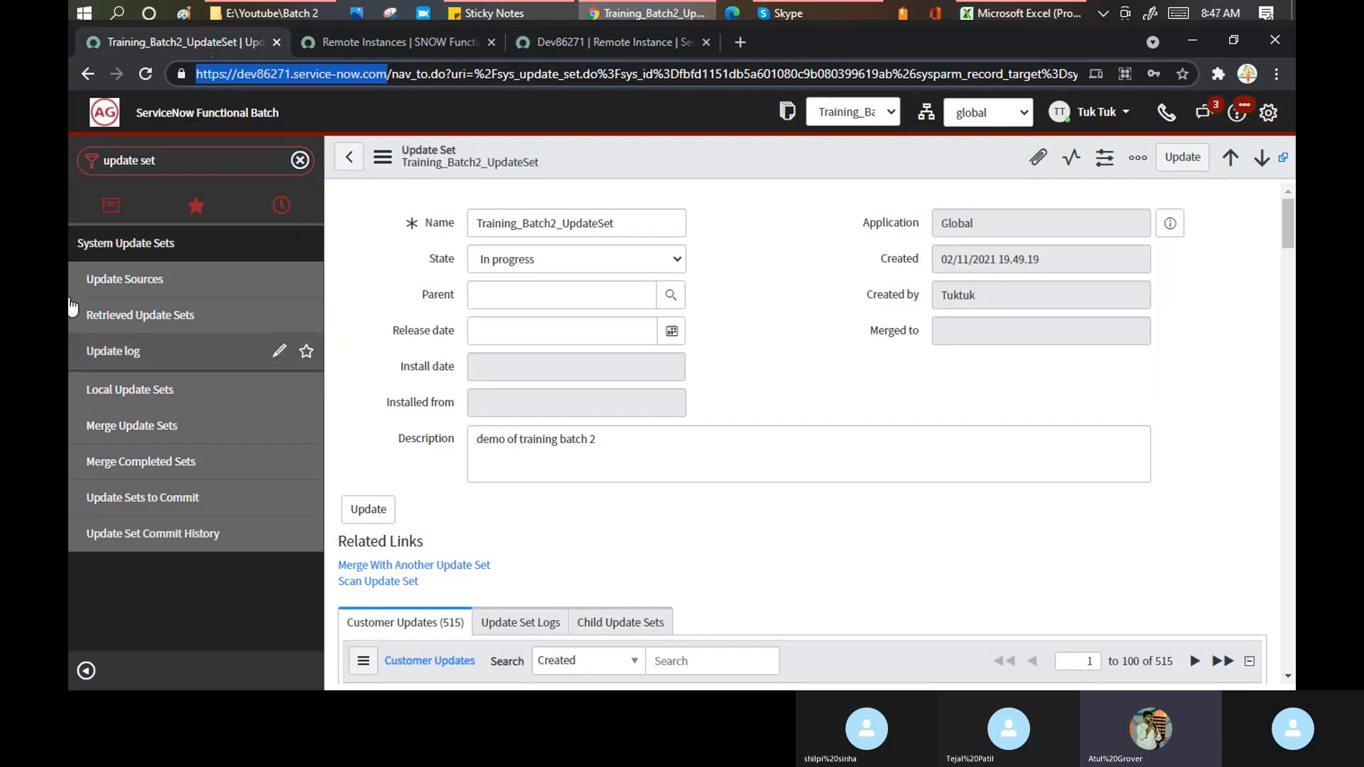
{"action": "left_click", "coordinate": [582, 43]}
{"action": "left_click", "coordinate": [538, 243]}
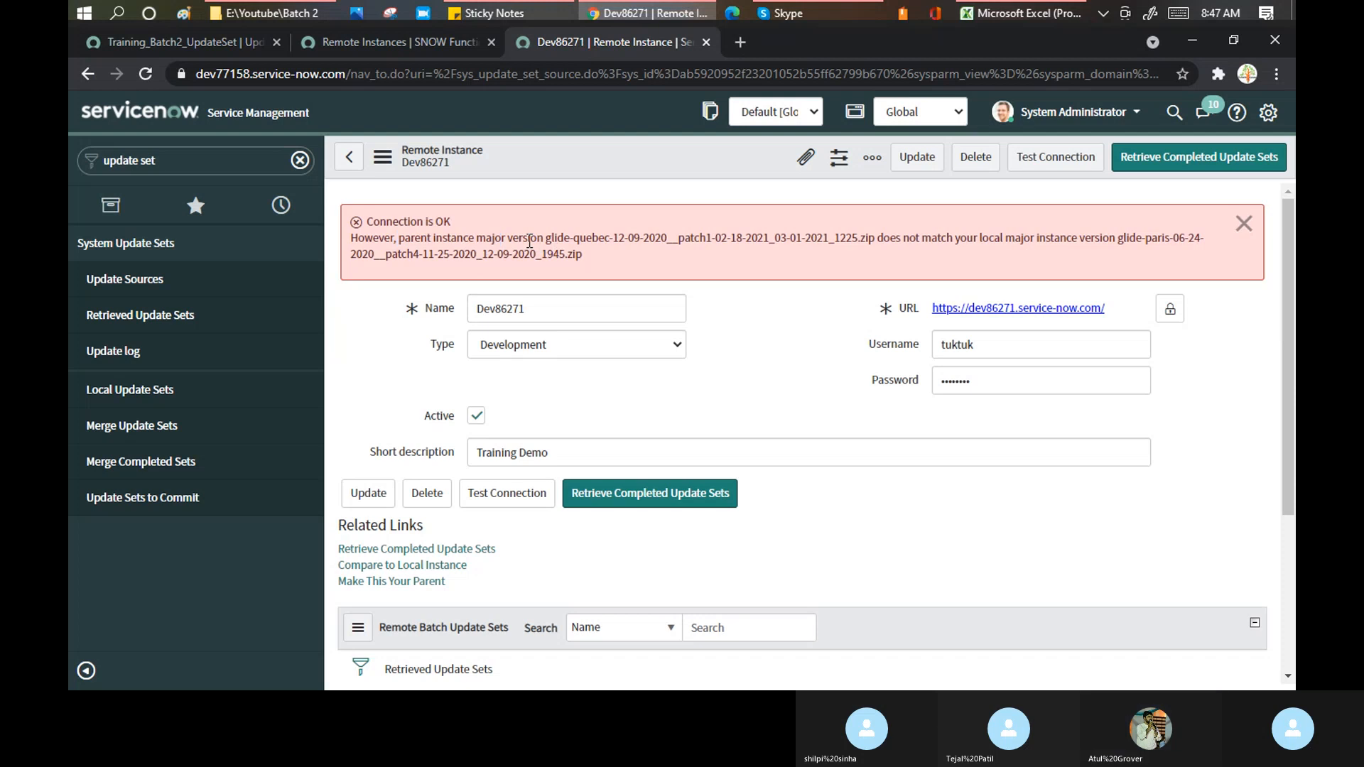
{"action": "left_click_drag", "start_coordinate": [523, 238], "coordinate": [639, 239]}
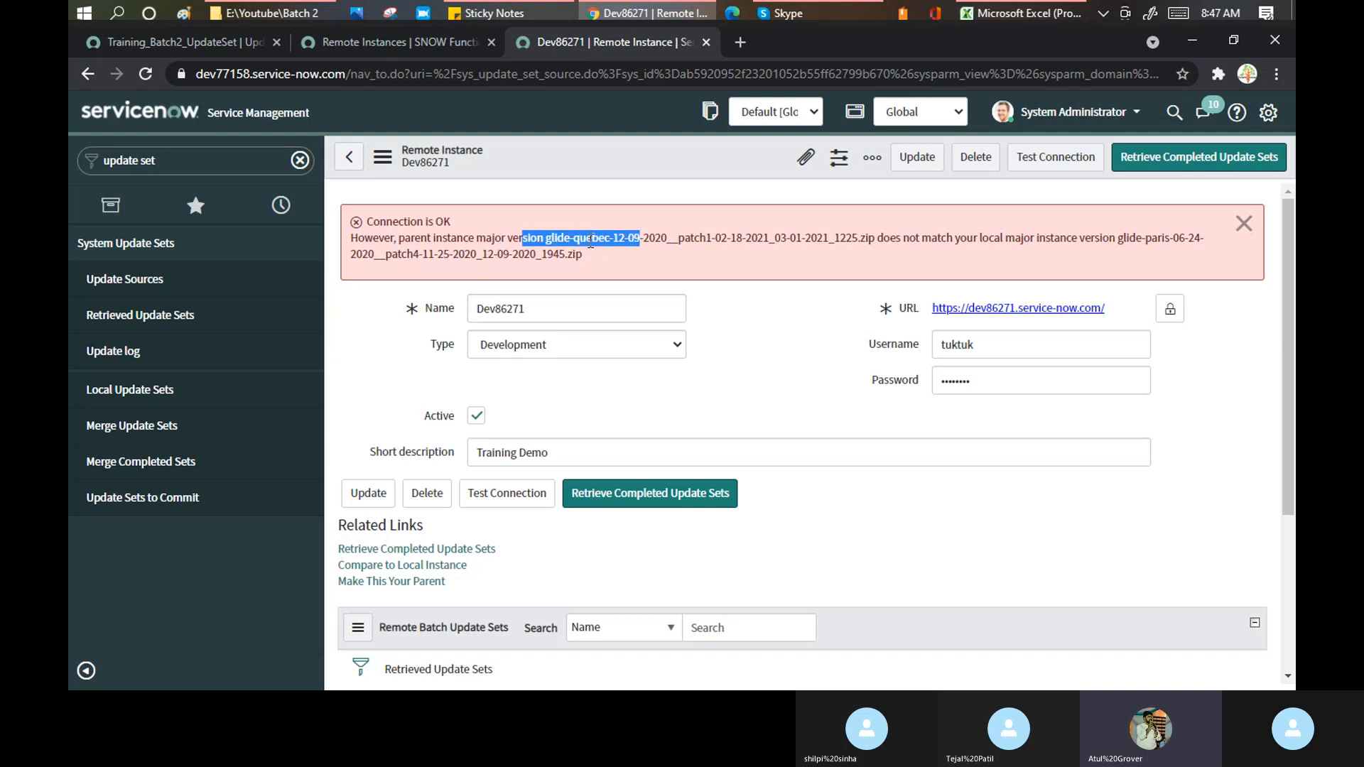
{"action": "double_click", "coordinate": [591, 239]}
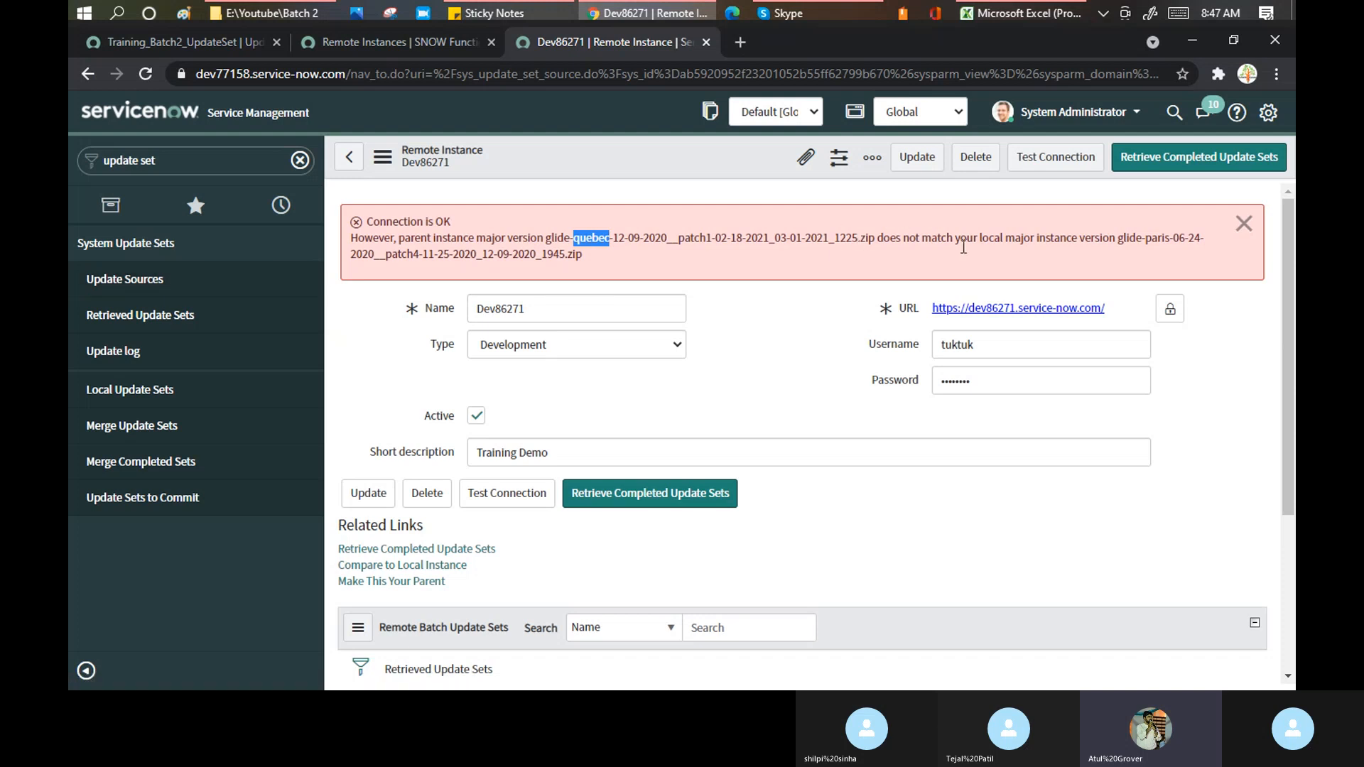
{"action": "left_click_drag", "start_coordinate": [966, 239], "coordinate": [1111, 241]}
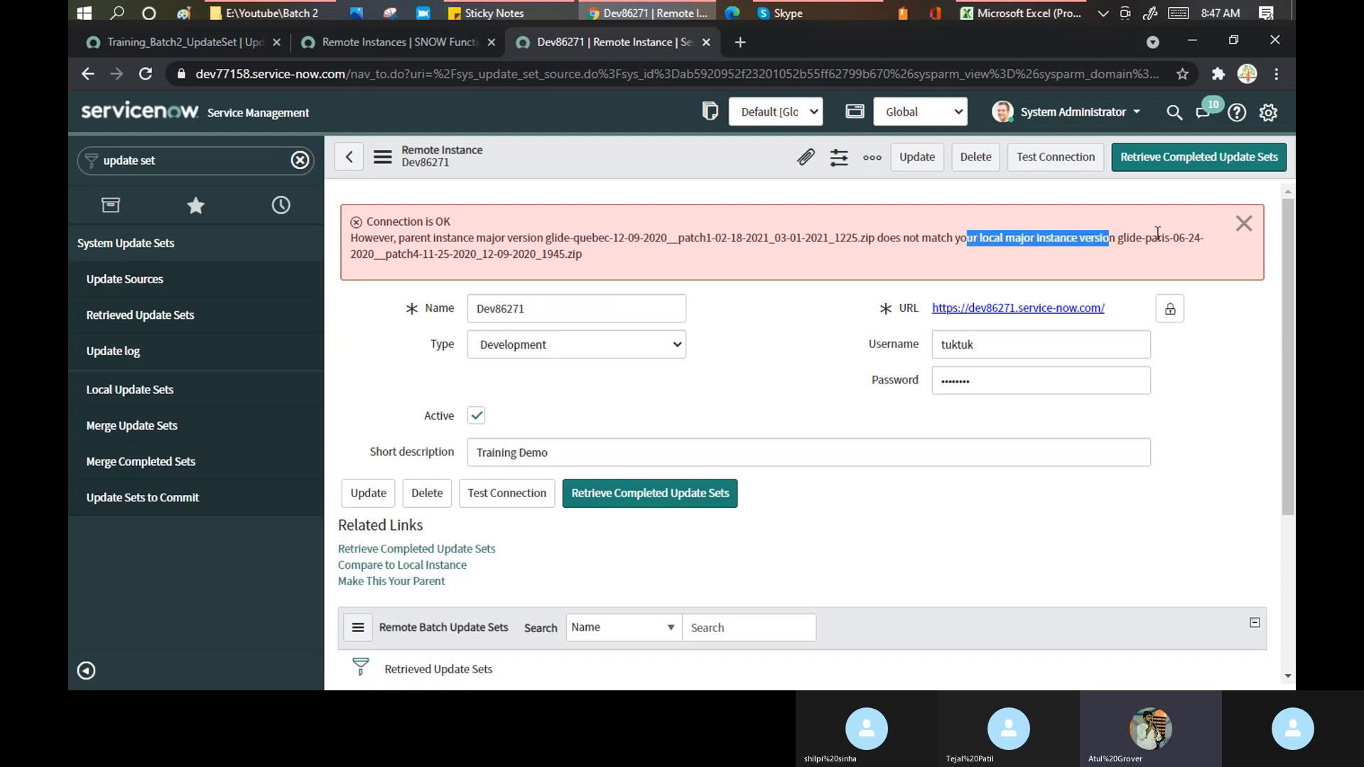
{"action": "double_click", "coordinate": [1157, 238]}
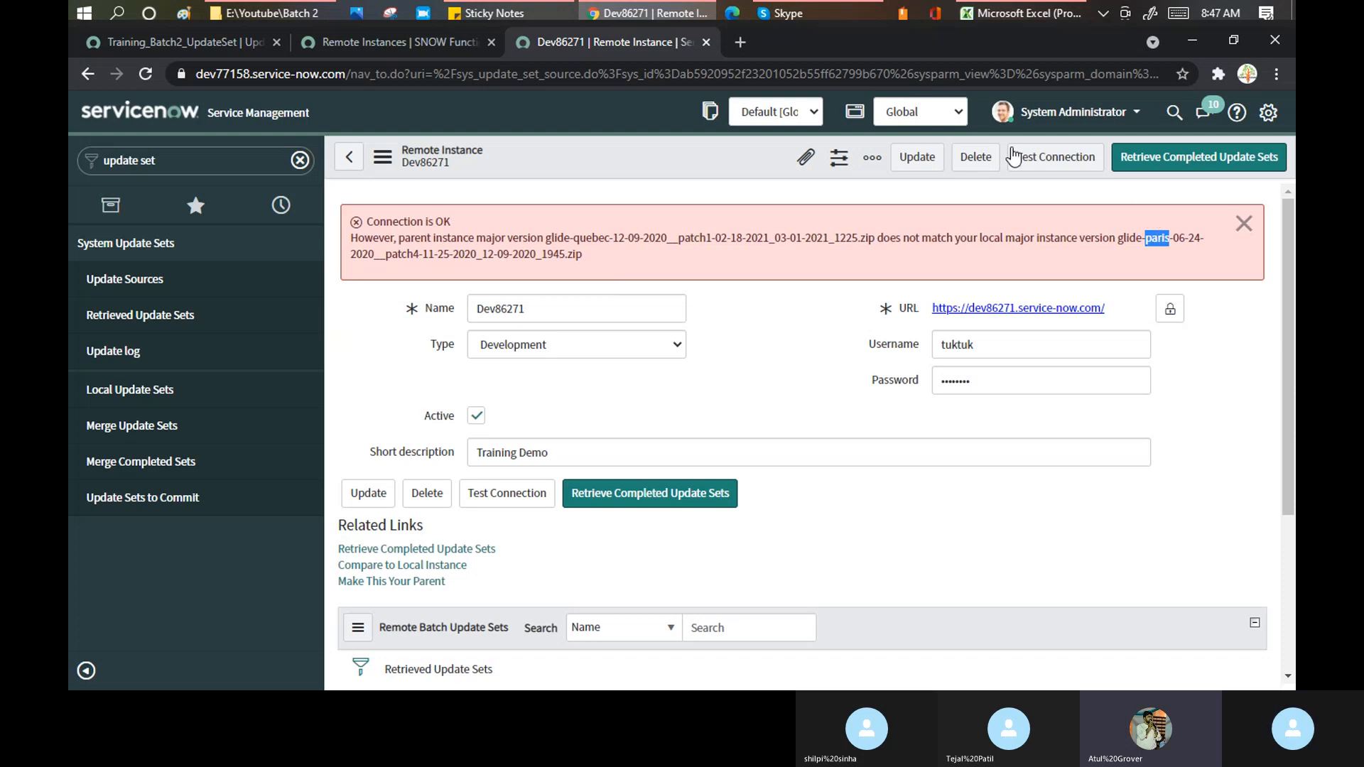
- Re-test the Dev86271 connection, confirm Connection is OK, and close both message banners
{"action": "left_click", "coordinate": [1050, 168]}
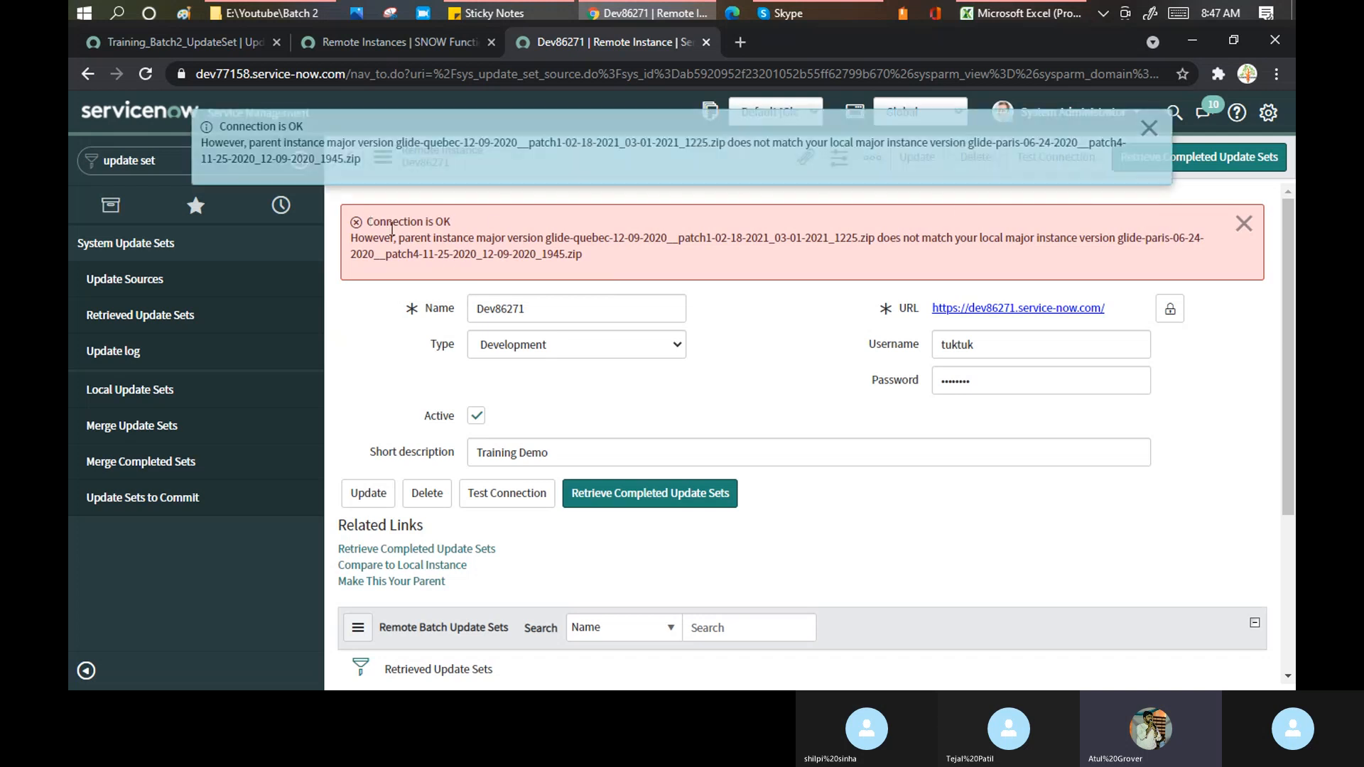
{"action": "left_click_drag", "start_coordinate": [368, 221], "coordinate": [495, 228]}
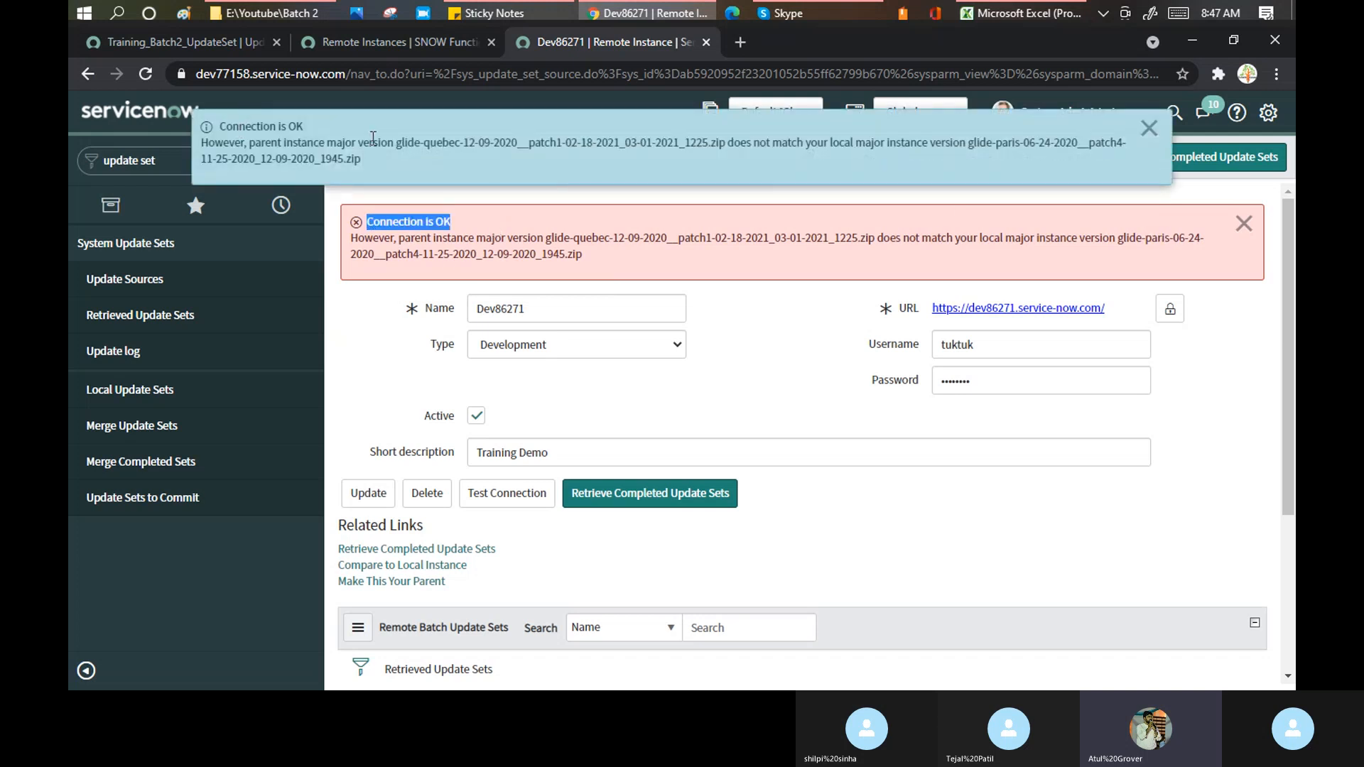
{"action": "left_click", "coordinate": [1150, 129]}
{"action": "left_click", "coordinate": [1243, 225]}
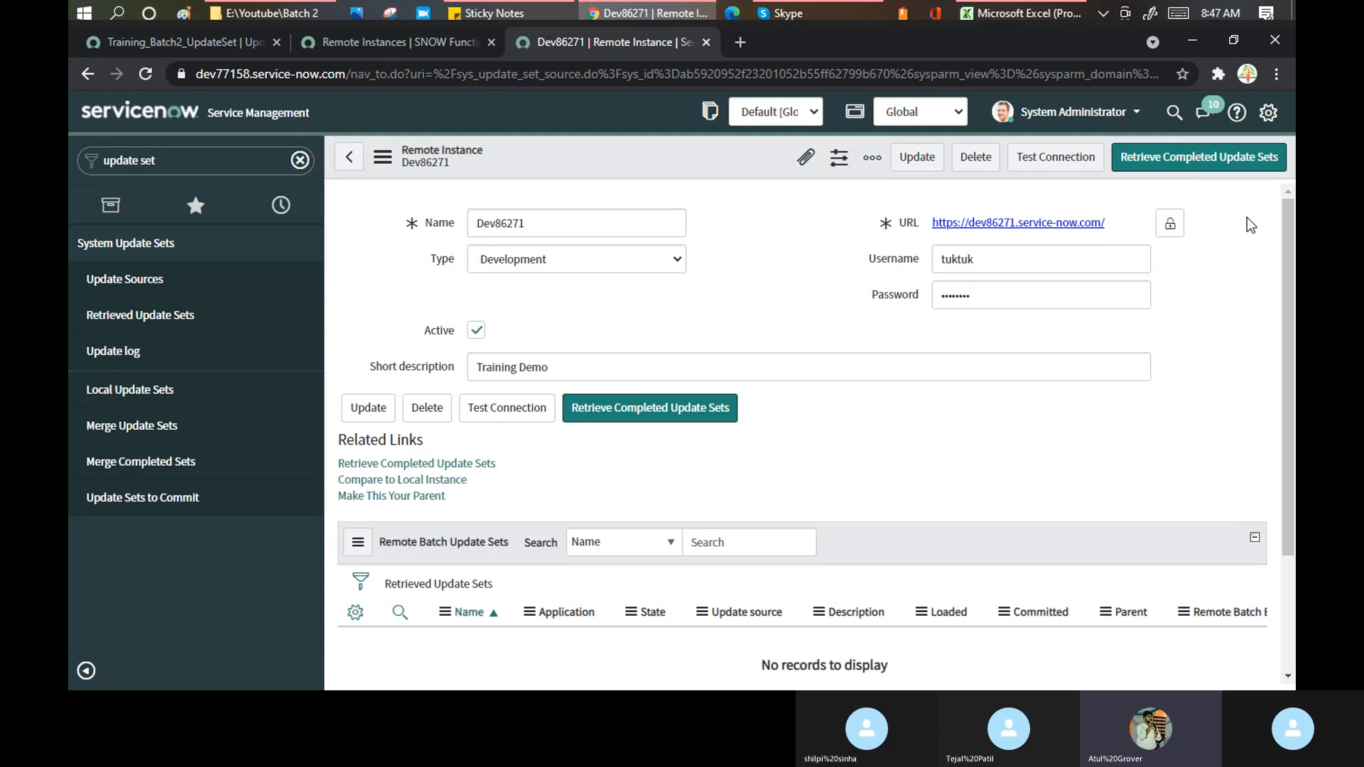
{"action": "left_click", "coordinate": [808, 13]}
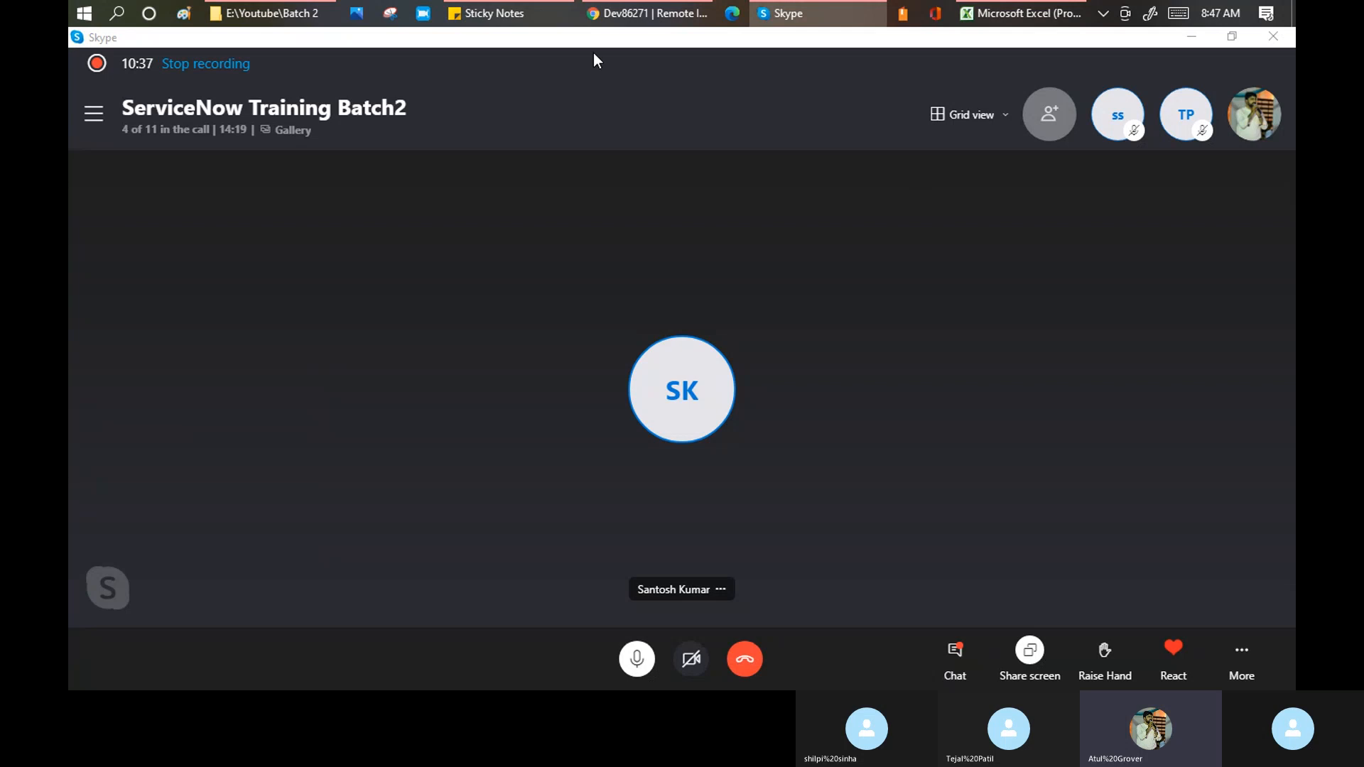
- Return from the Skype training call to the Dev86271 remote instance page in Chrome
{"action": "left_click", "coordinate": [667, 12]}
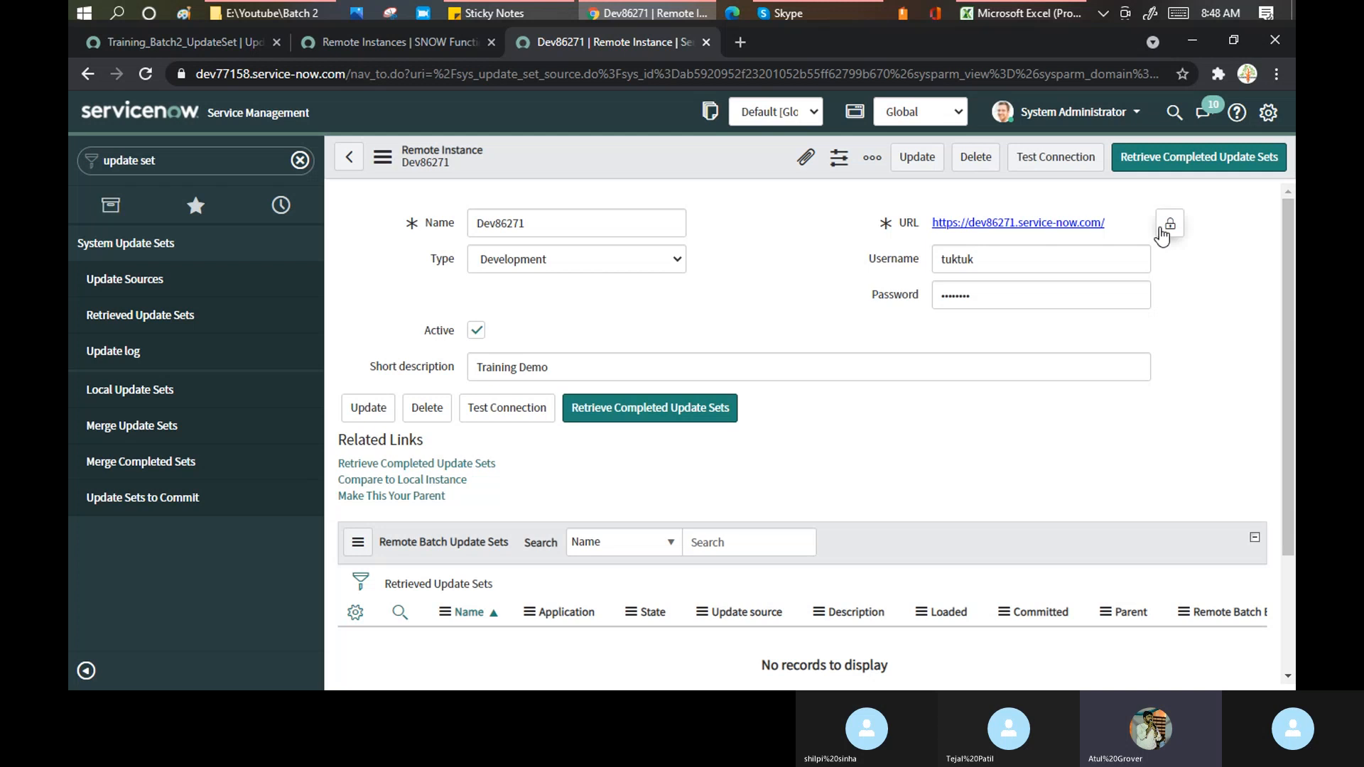
- Re-test Dev86271, highlight the version mismatch details, then view Training_Batch2_UpdateSet
{"action": "left_click", "coordinate": [1050, 169]}
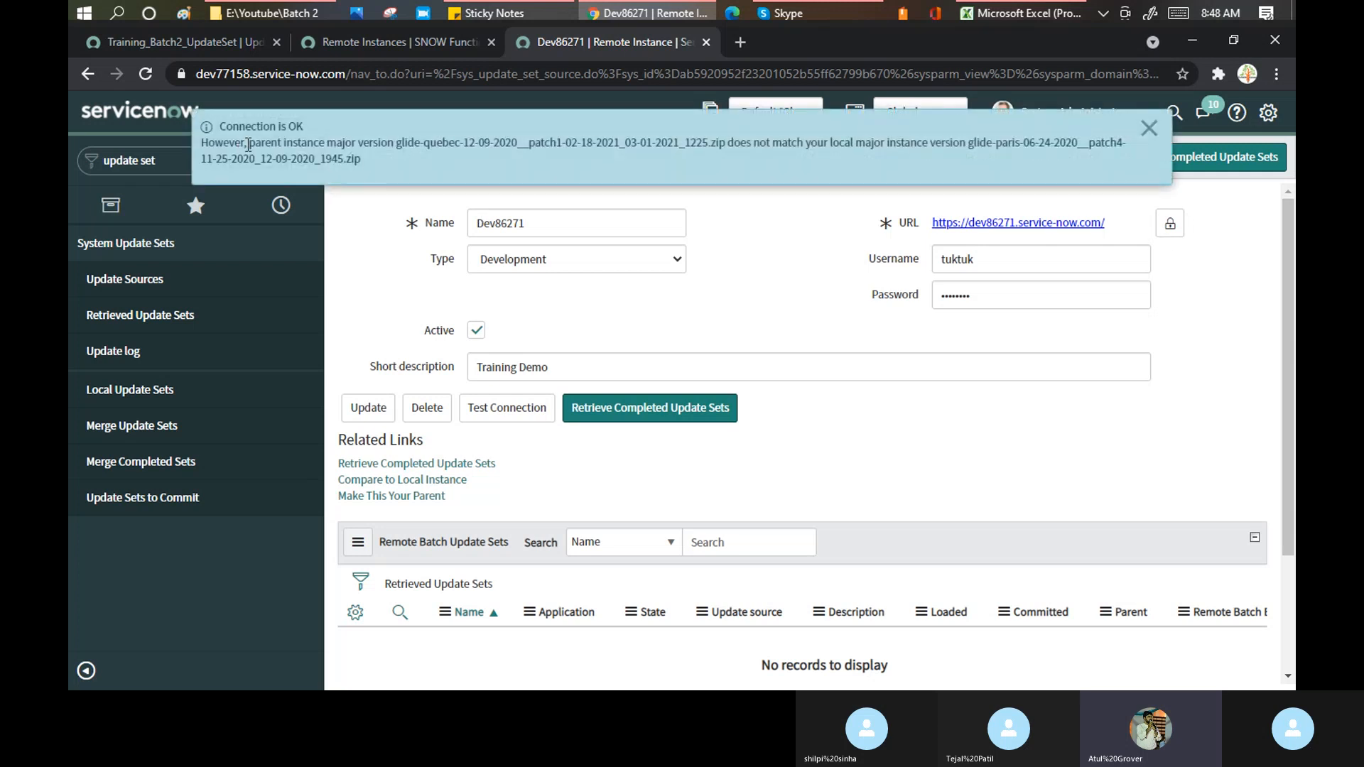
{"action": "left_click_drag", "start_coordinate": [248, 143], "coordinate": [371, 162]}
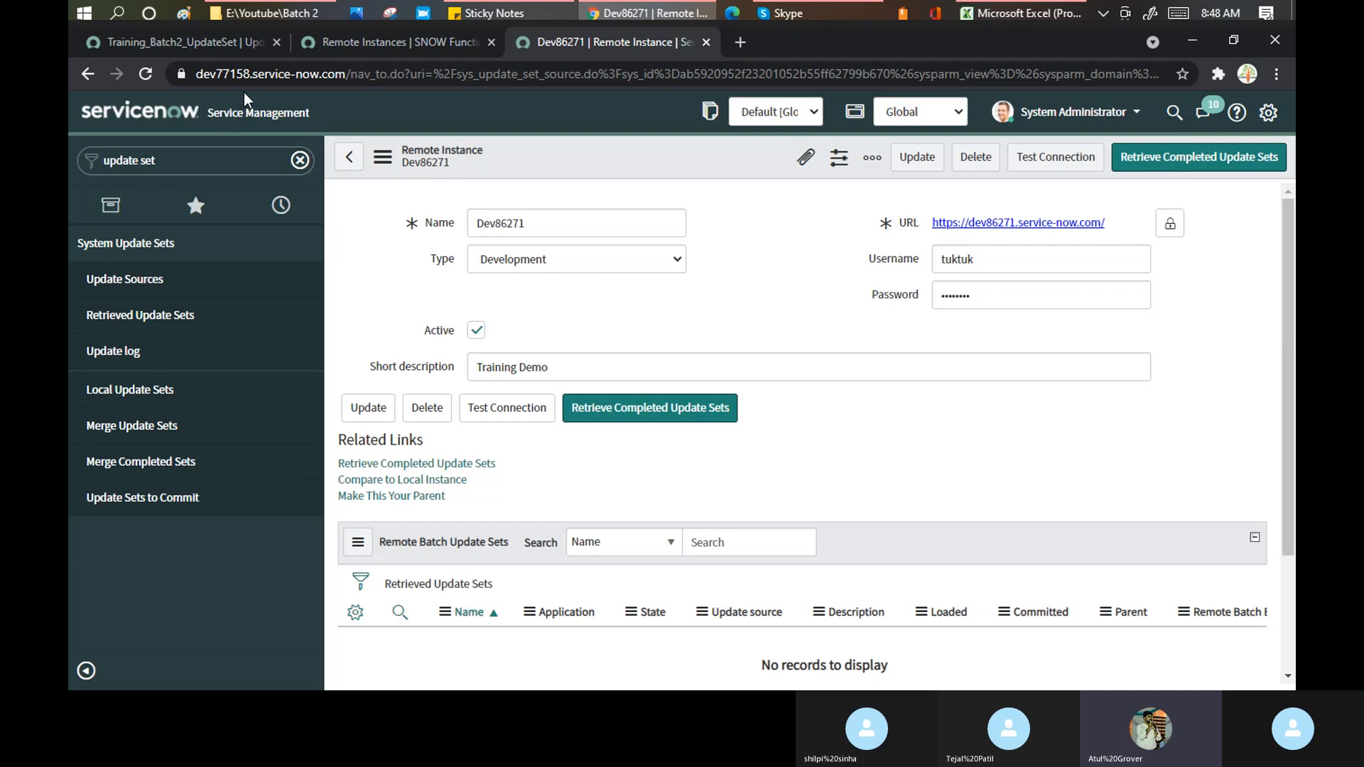
{"action": "left_click", "coordinate": [184, 44]}
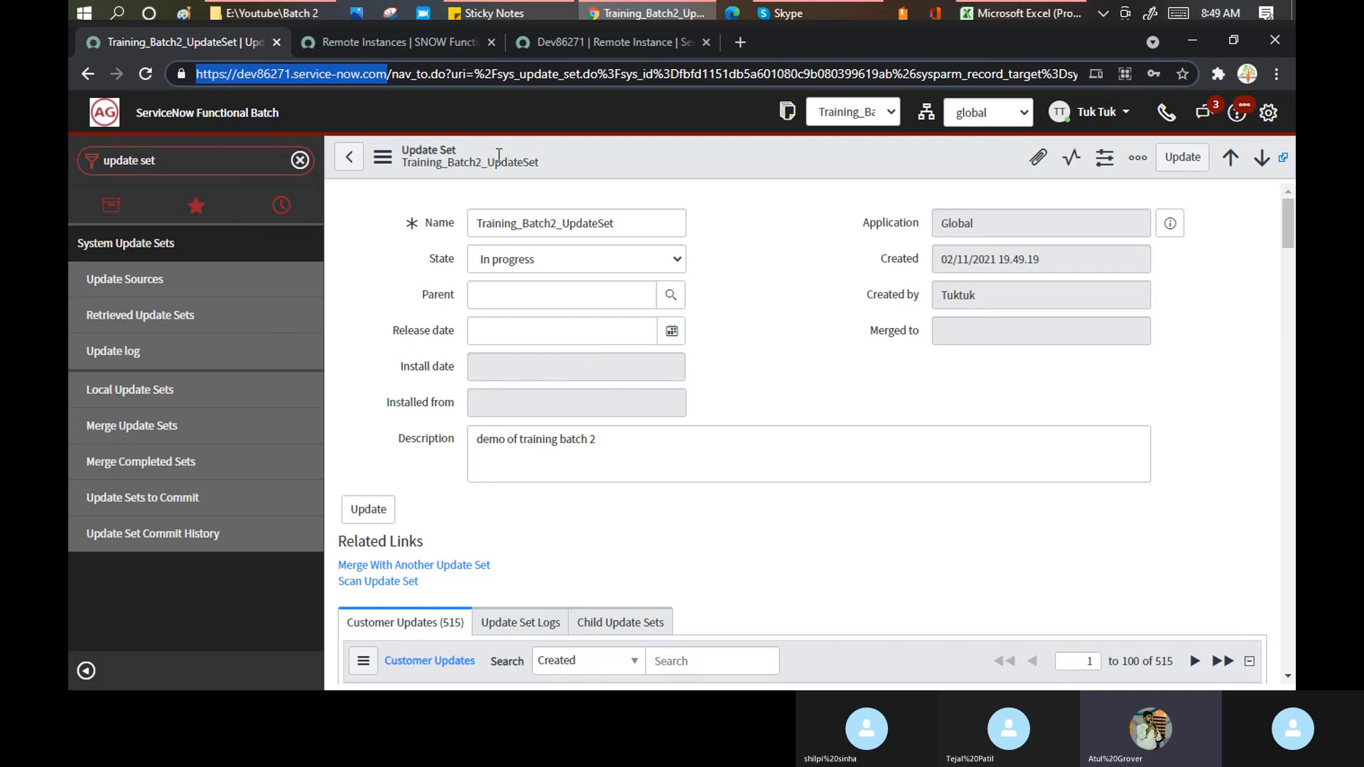
- Compare the Dev86271 record and Training_Batch2_UpdateSet tabs, highlighting the update set name
{"action": "left_click", "coordinate": [563, 42]}
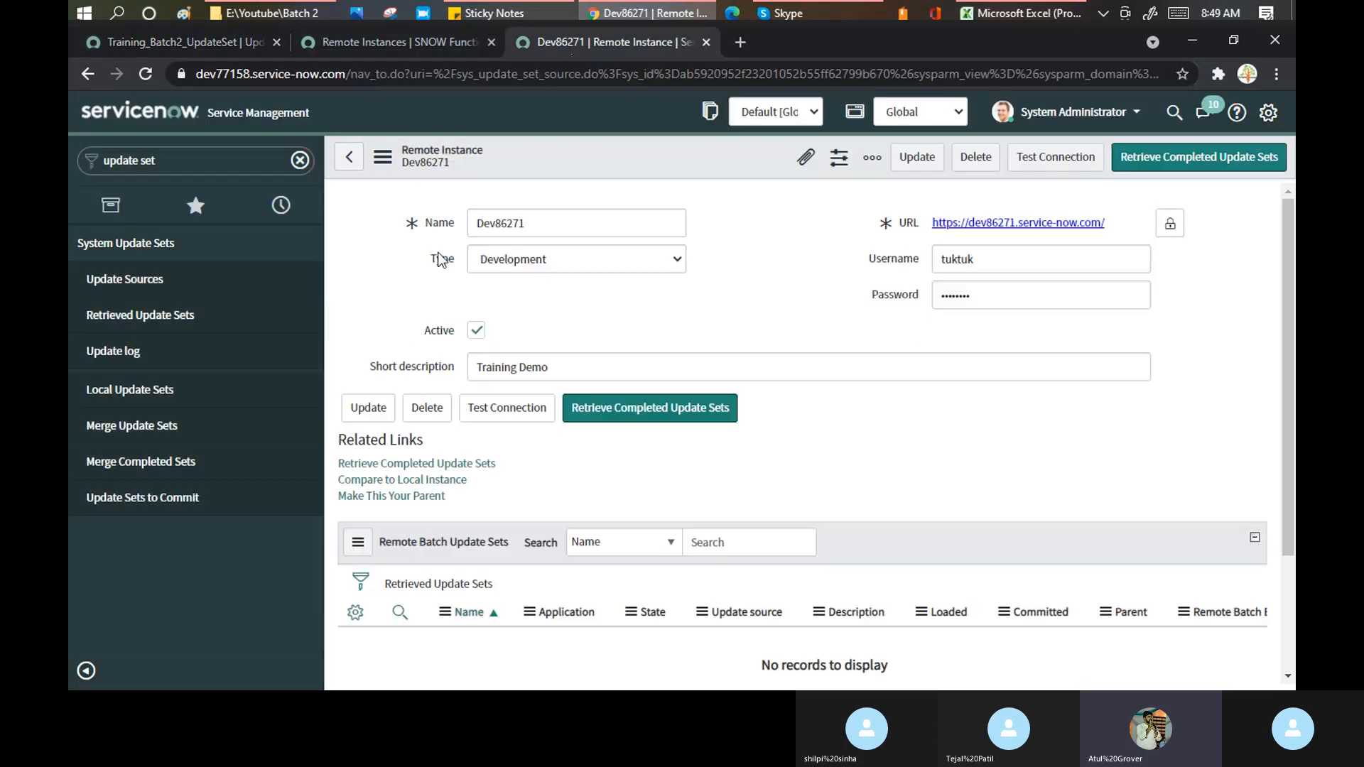
{"action": "left_click", "coordinate": [227, 45]}
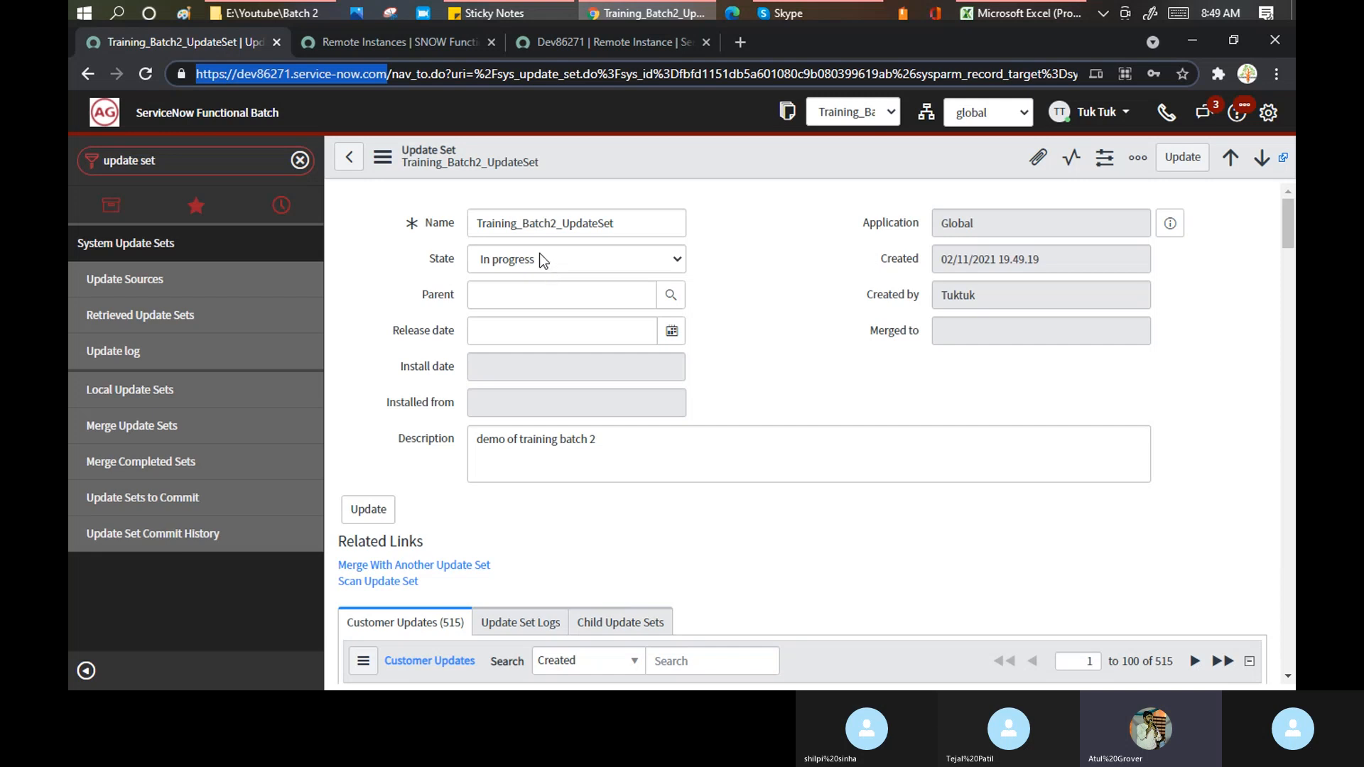
{"action": "left_click_drag", "start_coordinate": [485, 223], "coordinate": [579, 219]}
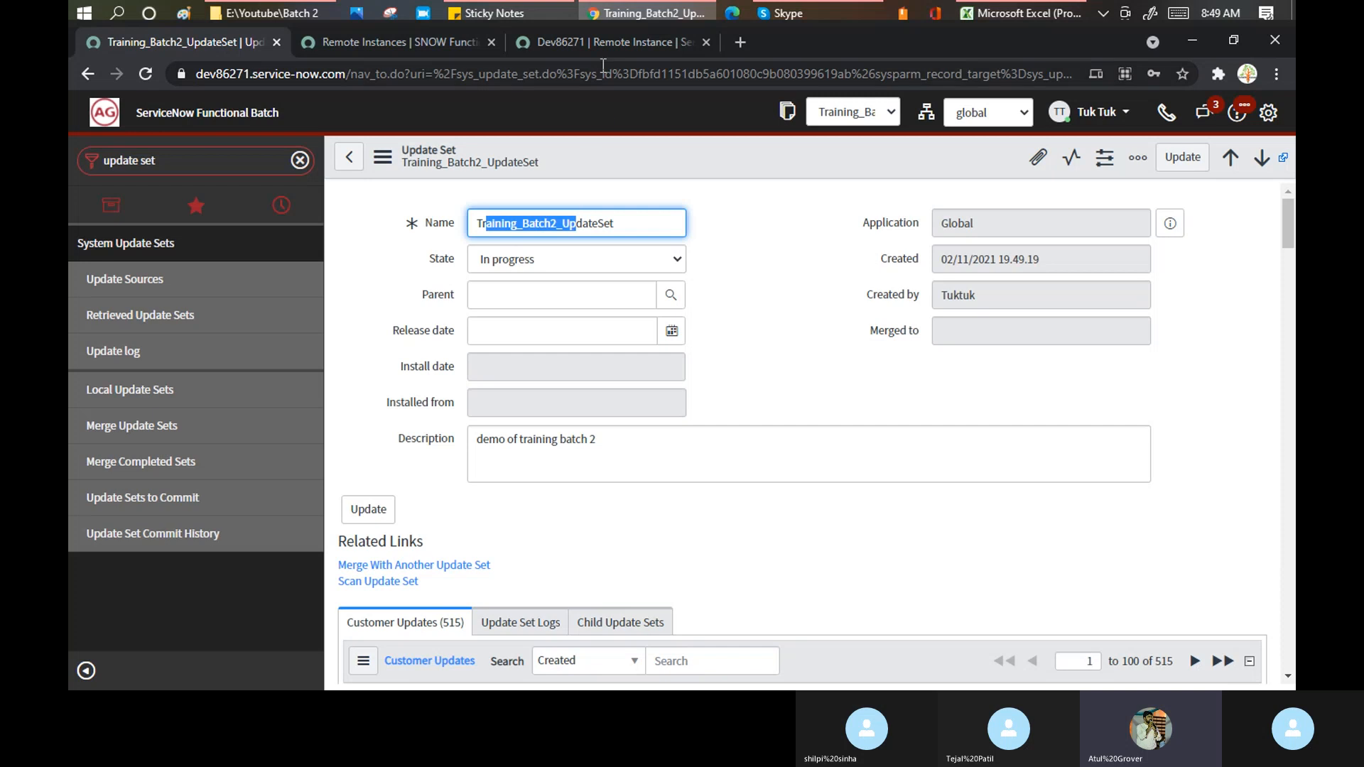
{"action": "left_click", "coordinate": [606, 41]}
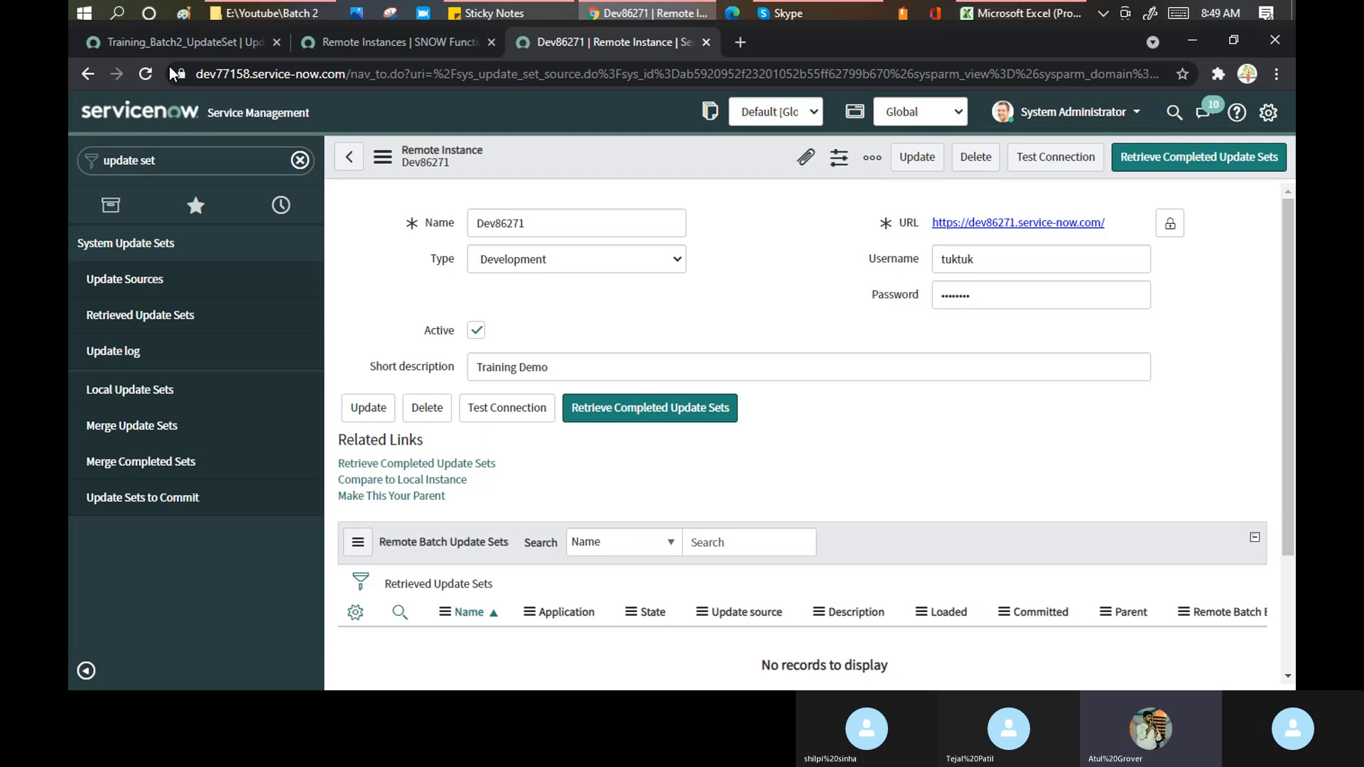
{"action": "left_click", "coordinate": [213, 42]}
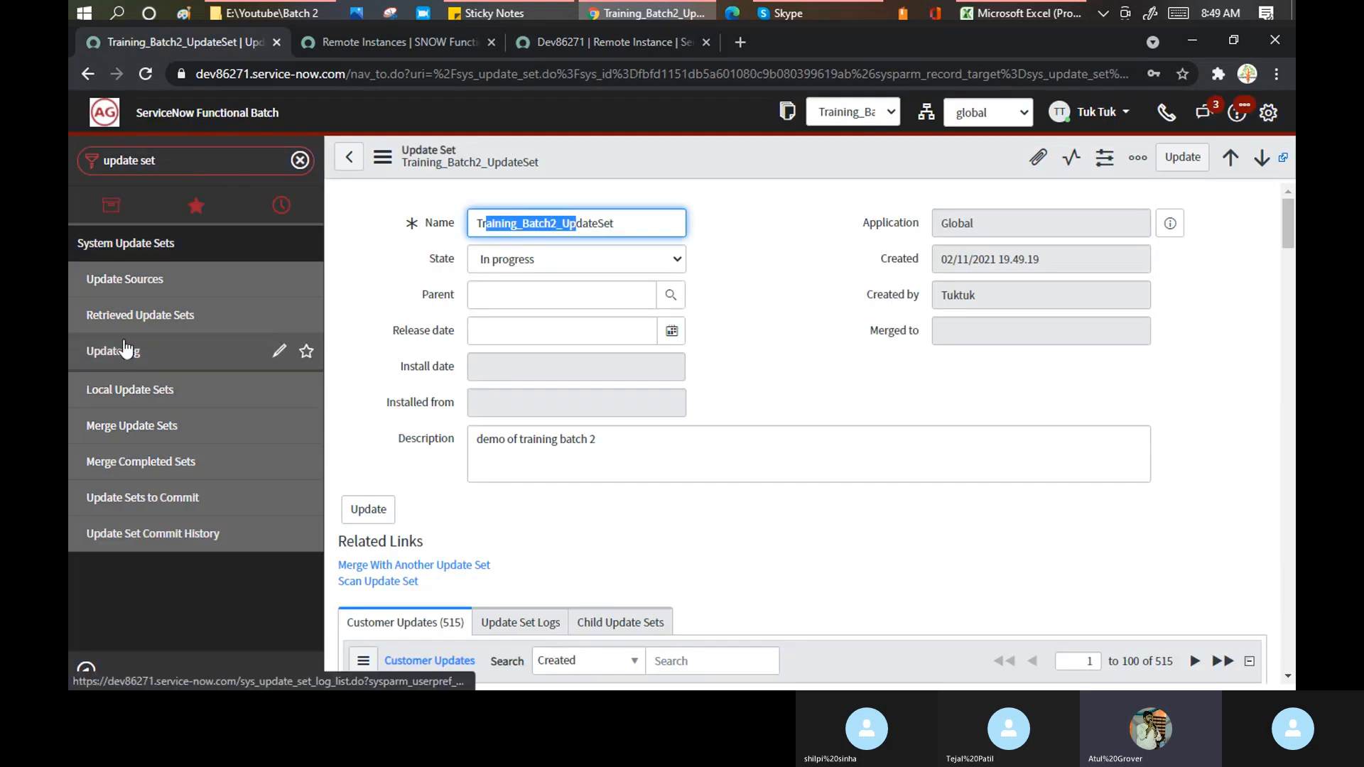
- Filter the source's Local Update Sets to Complete only, then return to Dev86271's record
{"action": "left_click", "coordinate": [140, 321]}
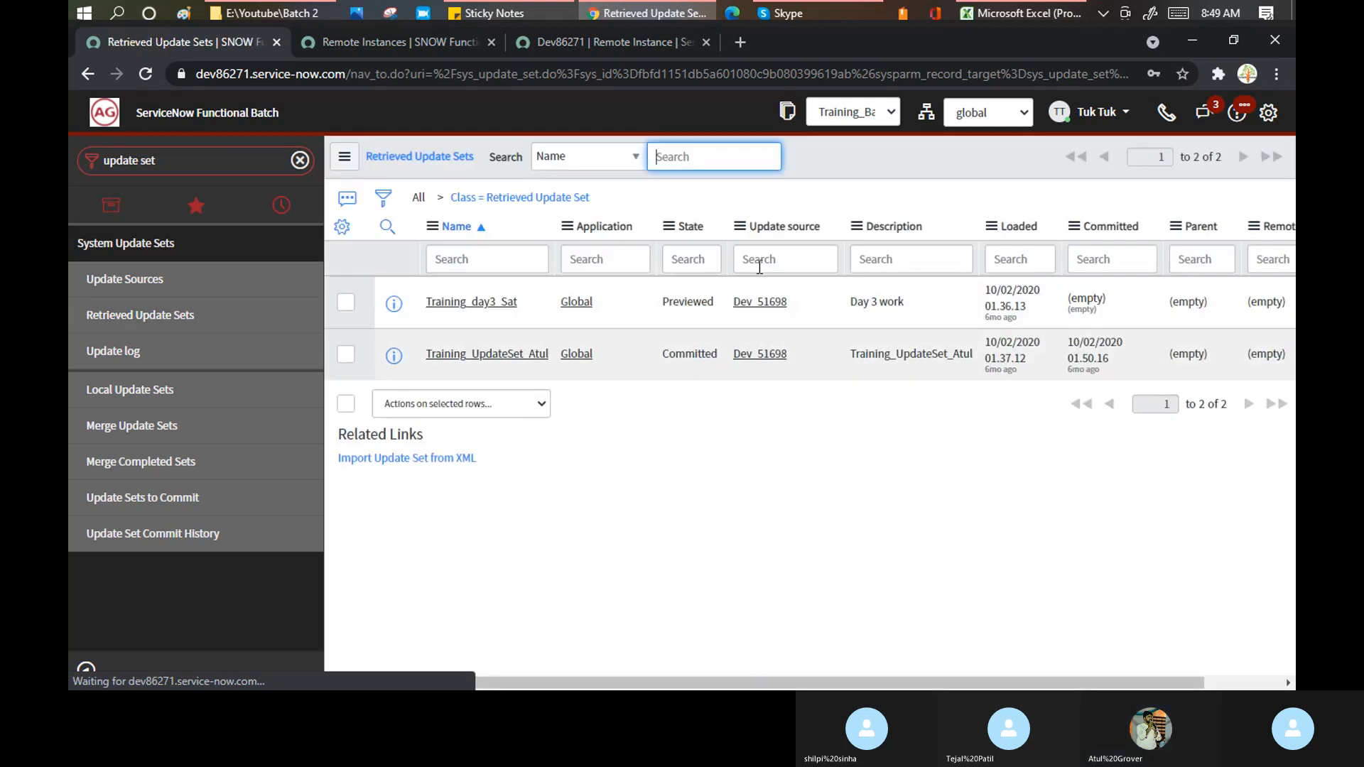
{"action": "left_click", "coordinate": [130, 400]}
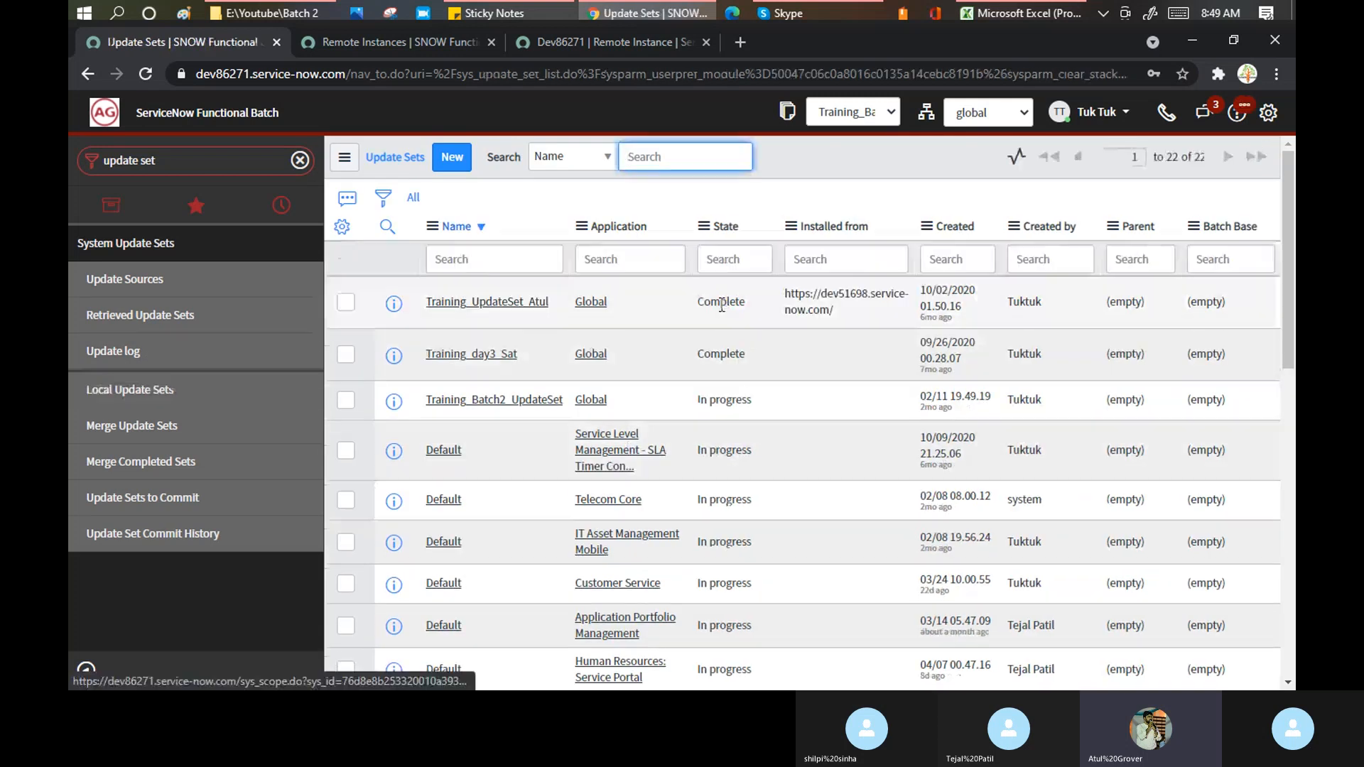
{"action": "right_click", "coordinate": [721, 306]}
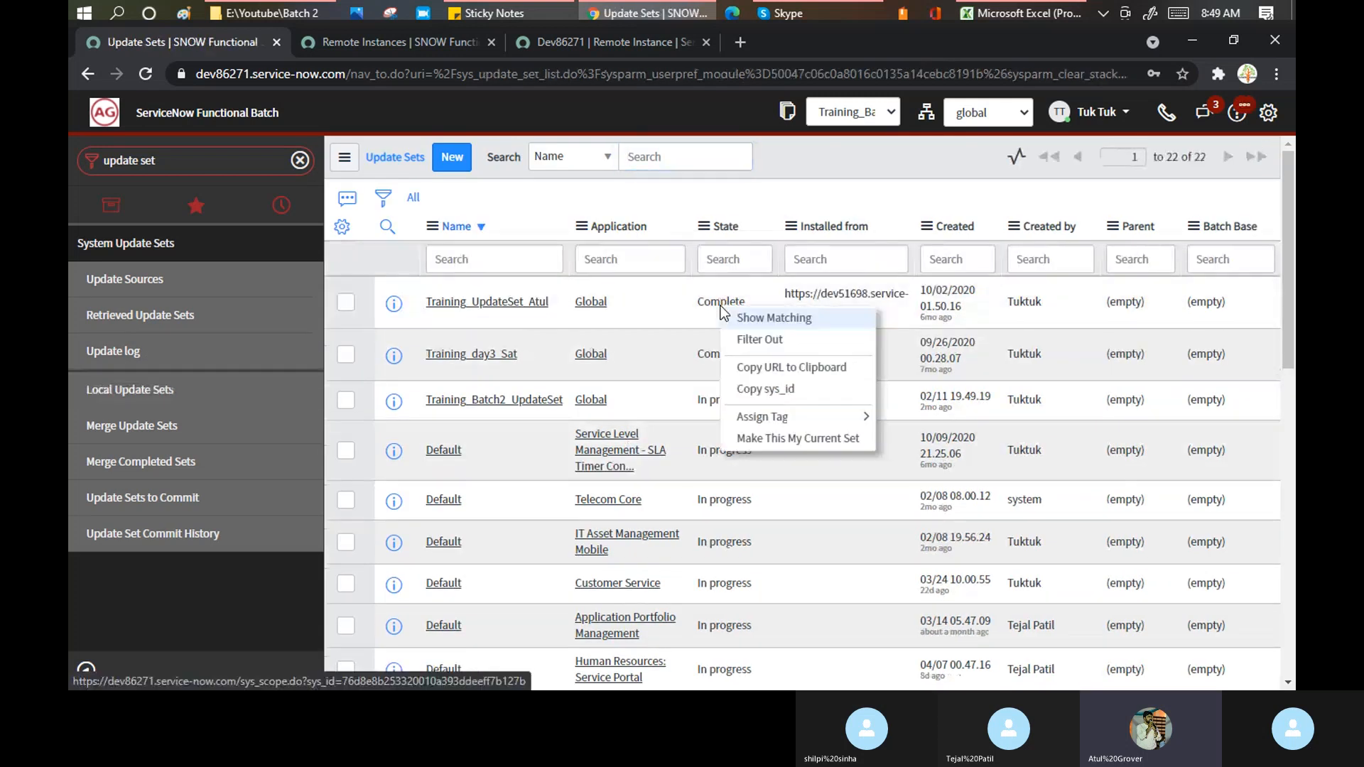
{"action": "left_click", "coordinate": [754, 318]}
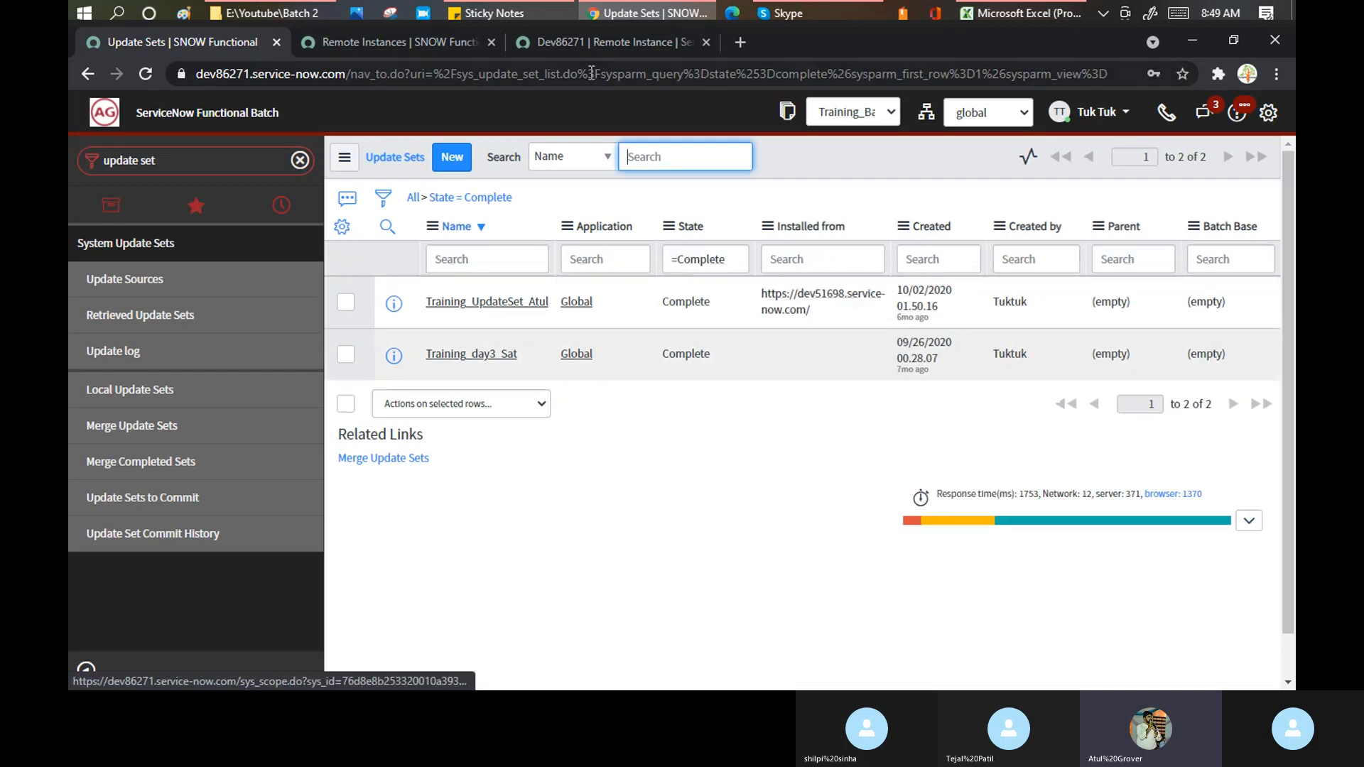
{"action": "left_click", "coordinate": [603, 37]}
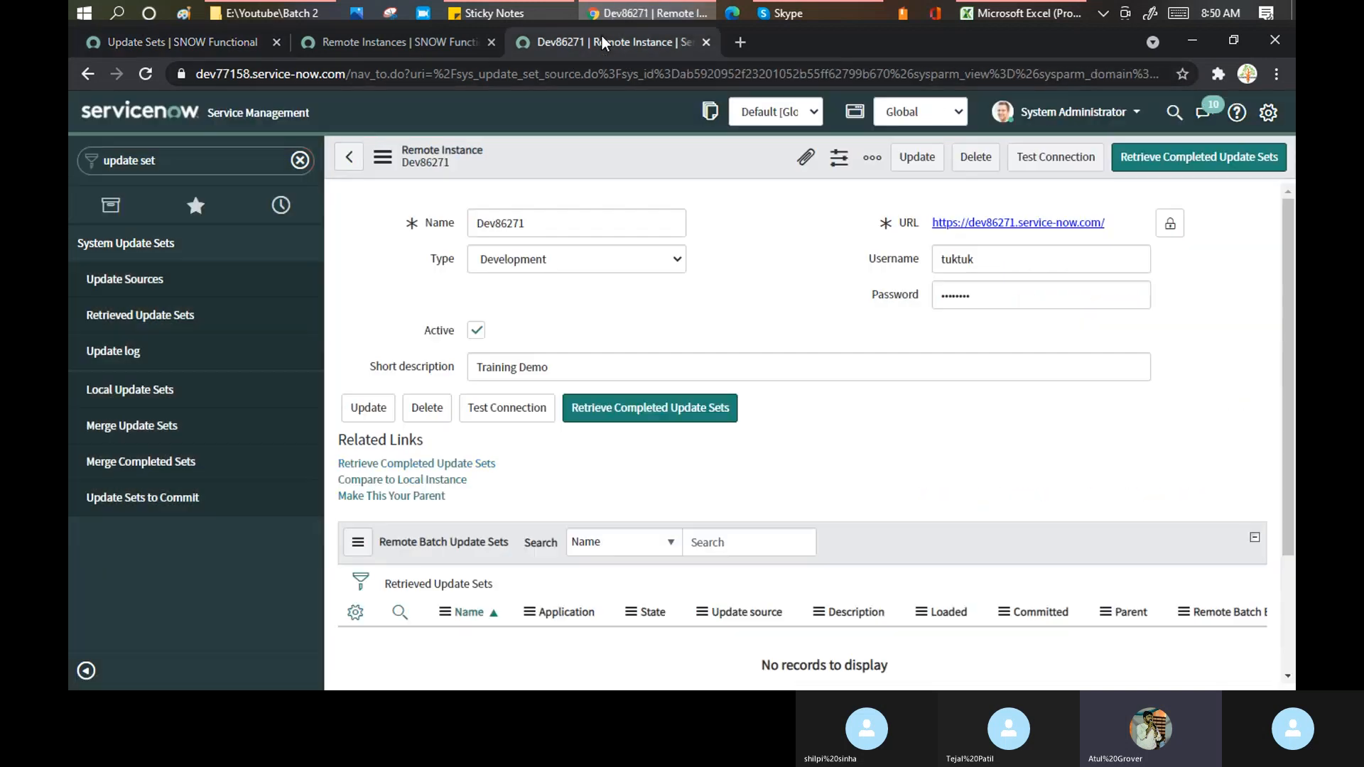
- Run Retrieve Completed Update Sets twice on Dev86271, finding none available each time
{"action": "left_click", "coordinate": [649, 411]}
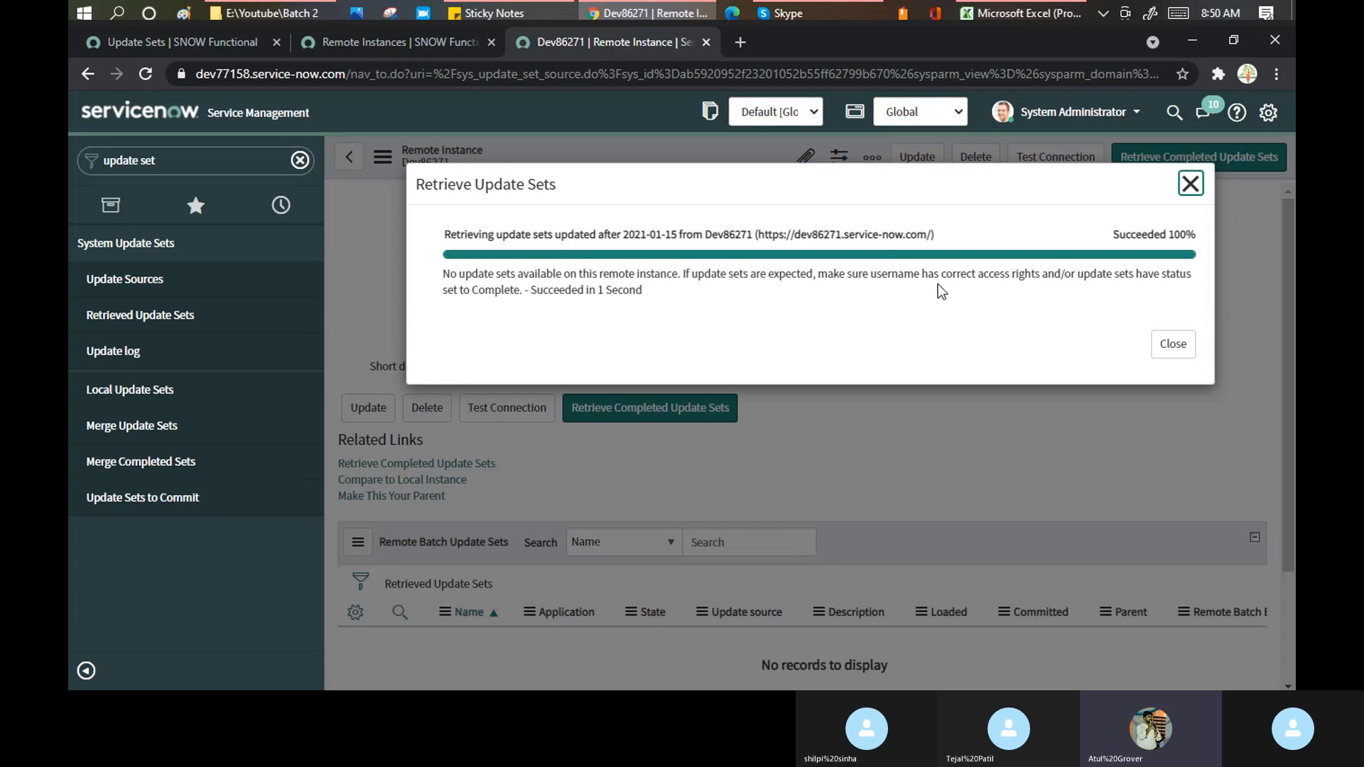
{"action": "left_click", "coordinate": [1167, 347]}
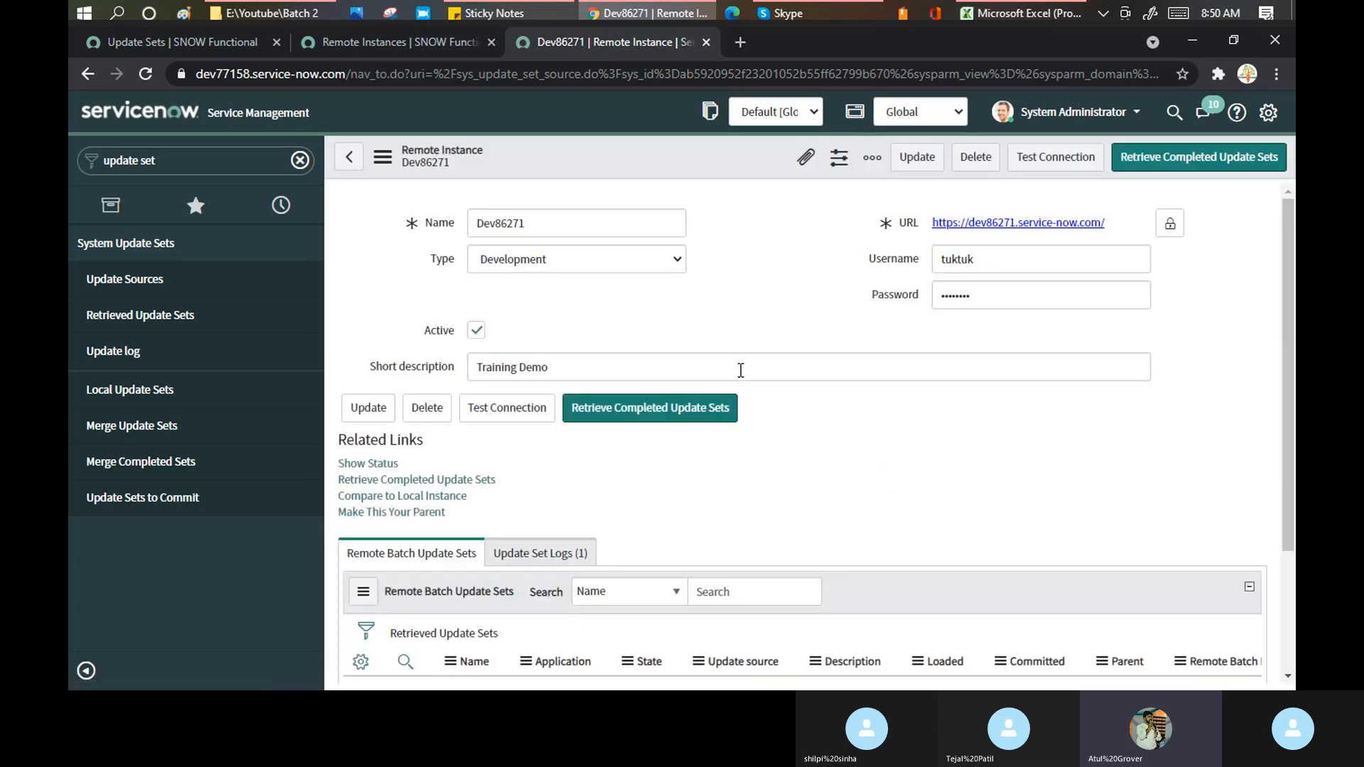
{"action": "scroll", "coordinate": [739, 371], "scroll_direction": "down", "scroll_amount": 3}
{"action": "scroll", "coordinate": [739, 385], "scroll_direction": "down", "scroll_amount": 3}
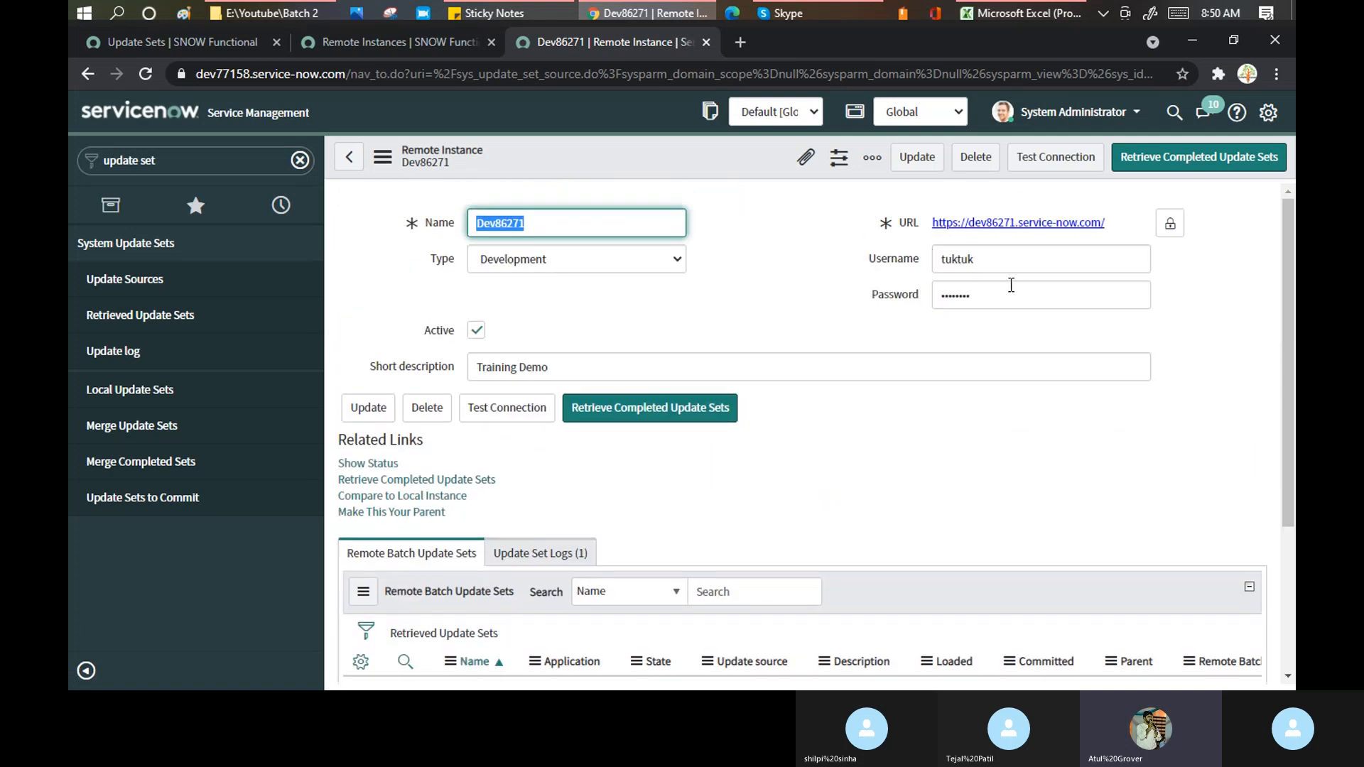
{"action": "left_click", "coordinate": [655, 412]}
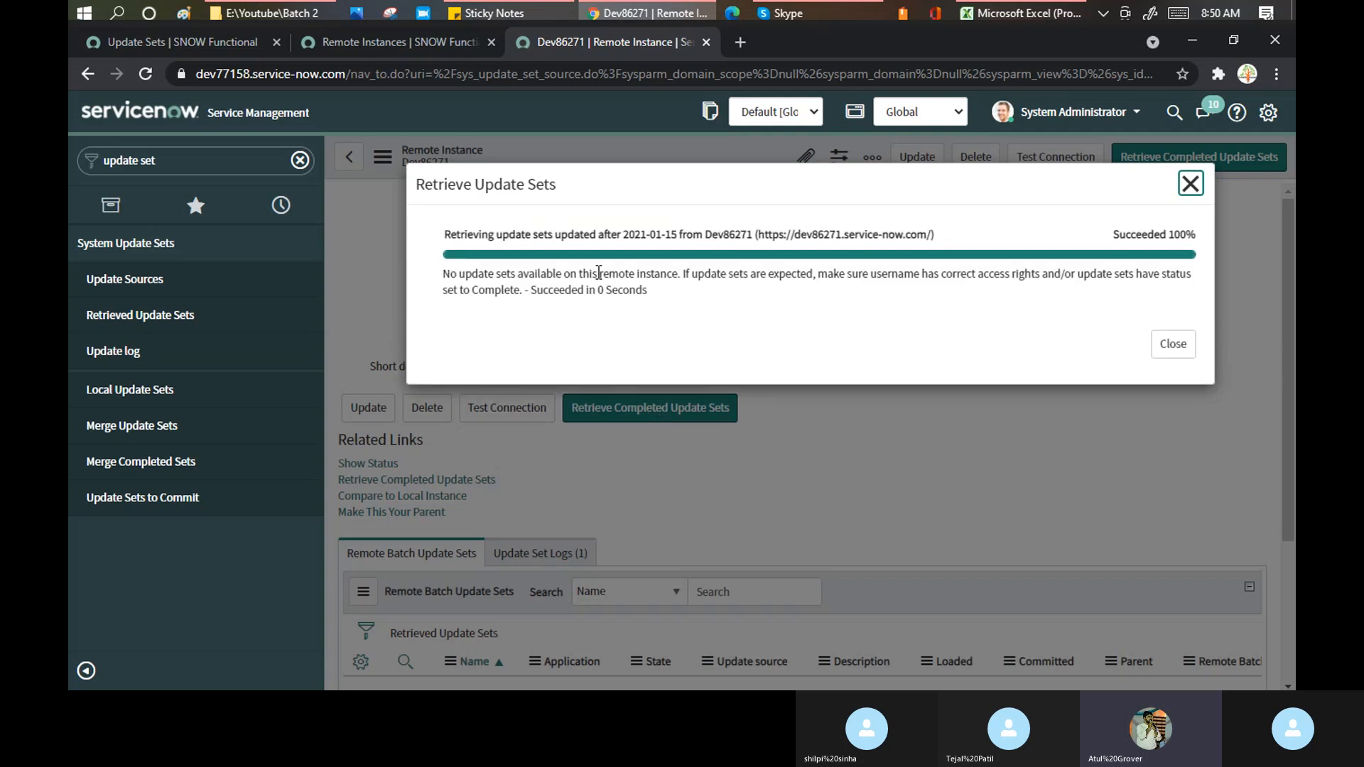
{"action": "left_click", "coordinate": [1188, 186]}
{"action": "left_click", "coordinate": [159, 33]}
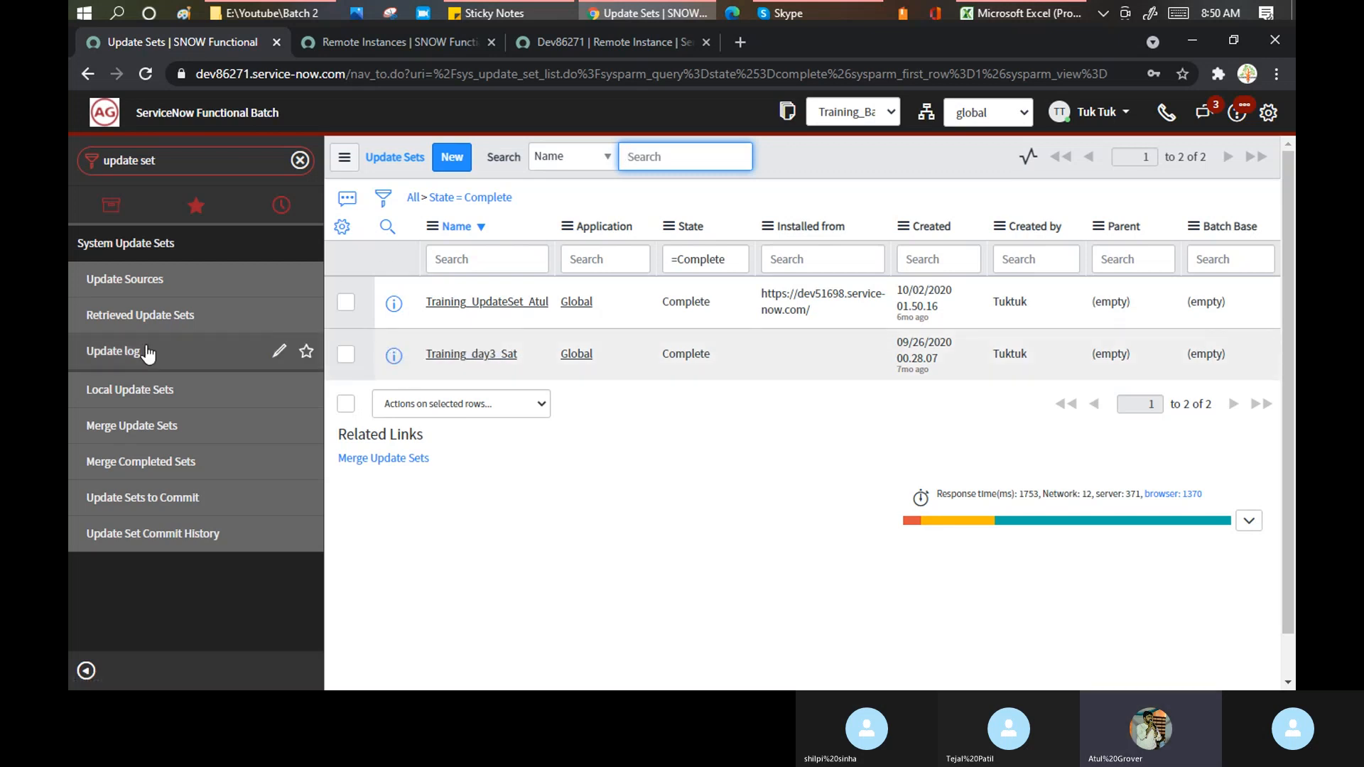
- Open Training_Batch2_UpdateSet from Local Update Sets and scroll through its 515 customer updates
{"action": "left_click", "coordinate": [122, 391]}
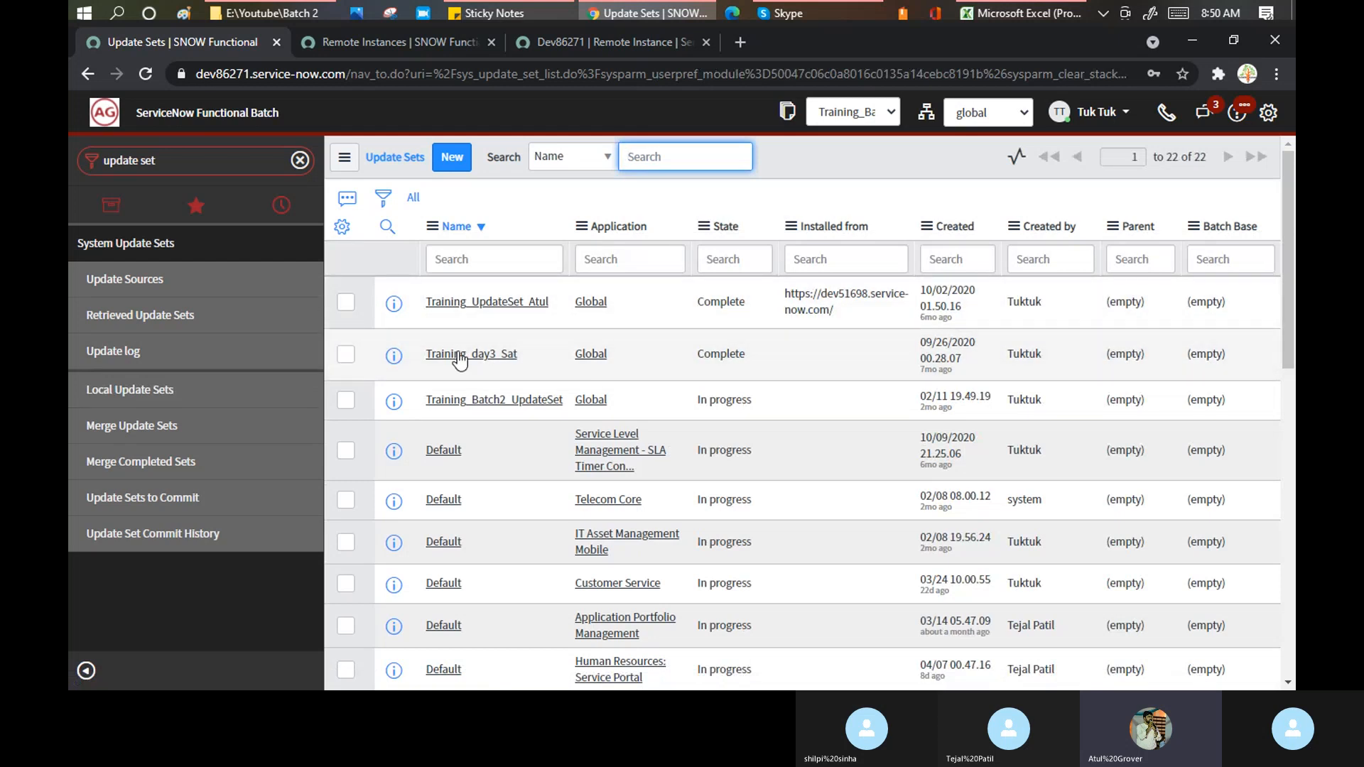
{"action": "left_click", "coordinate": [488, 409]}
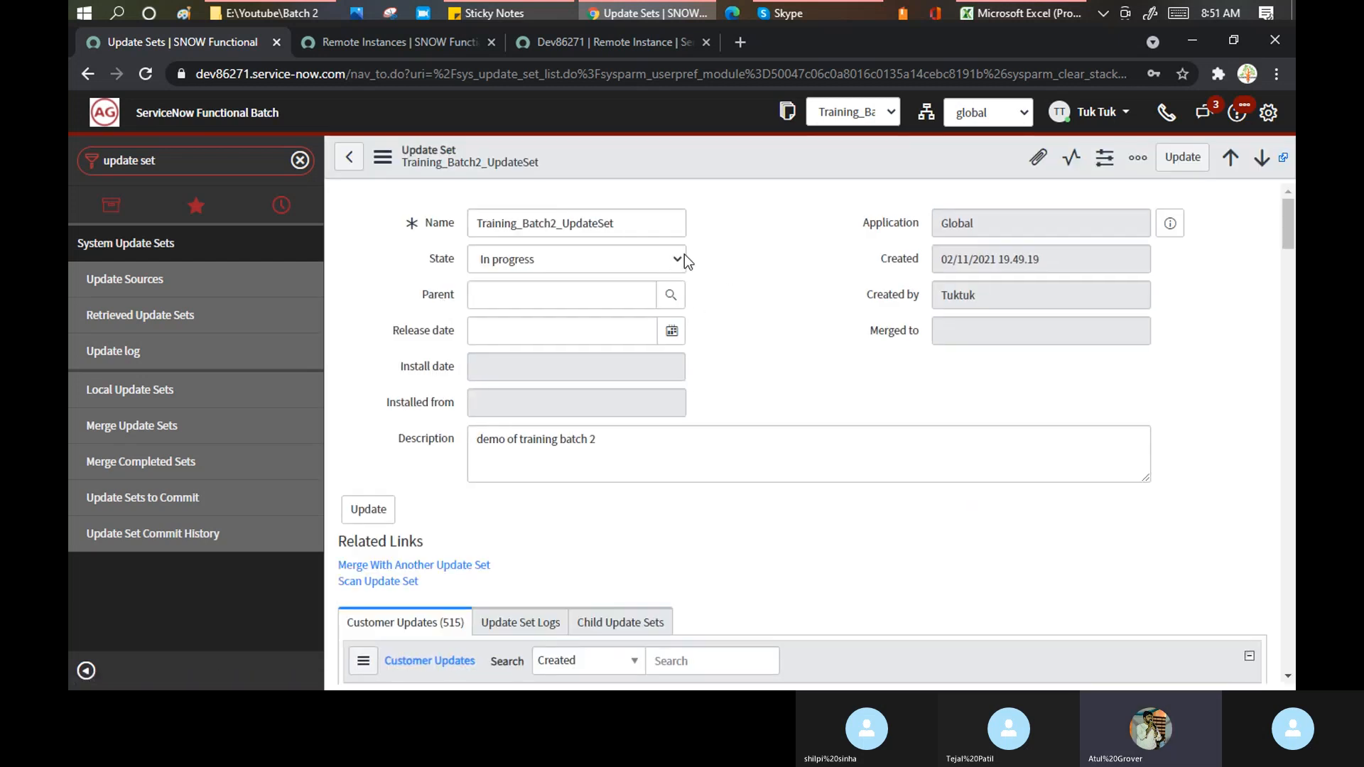
{"action": "left_click", "coordinate": [756, 237]}
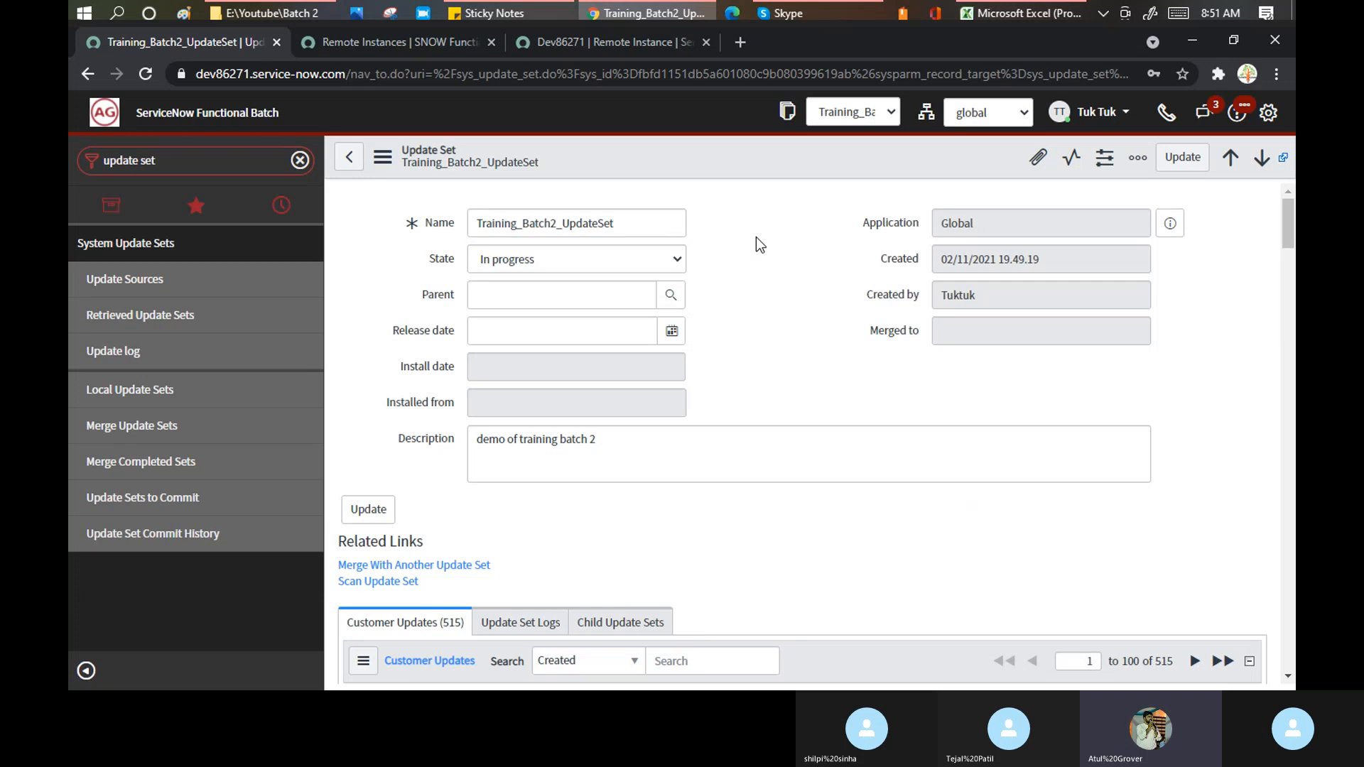
{"action": "scroll", "coordinate": [757, 237], "scroll_direction": "down", "scroll_amount": 3}
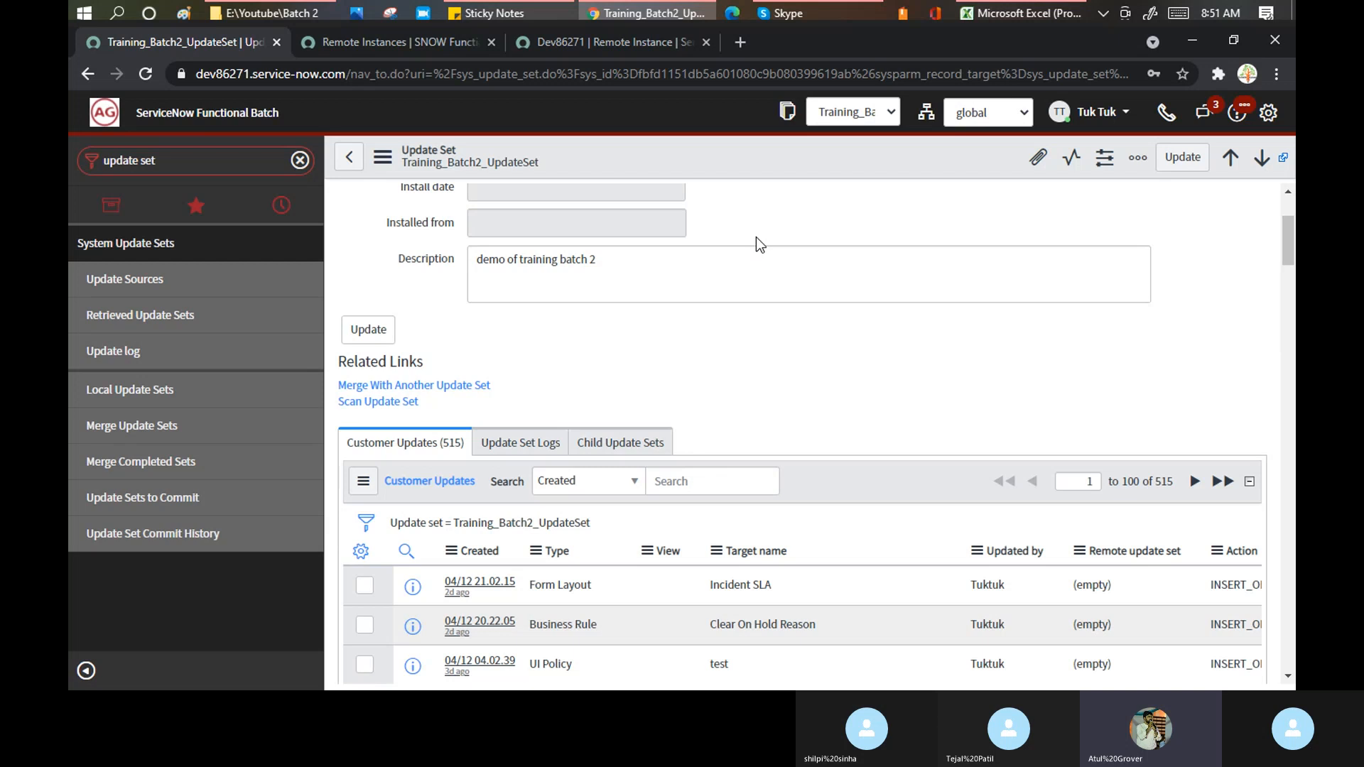
{"action": "scroll", "coordinate": [758, 245], "scroll_direction": "down", "scroll_amount": 6}
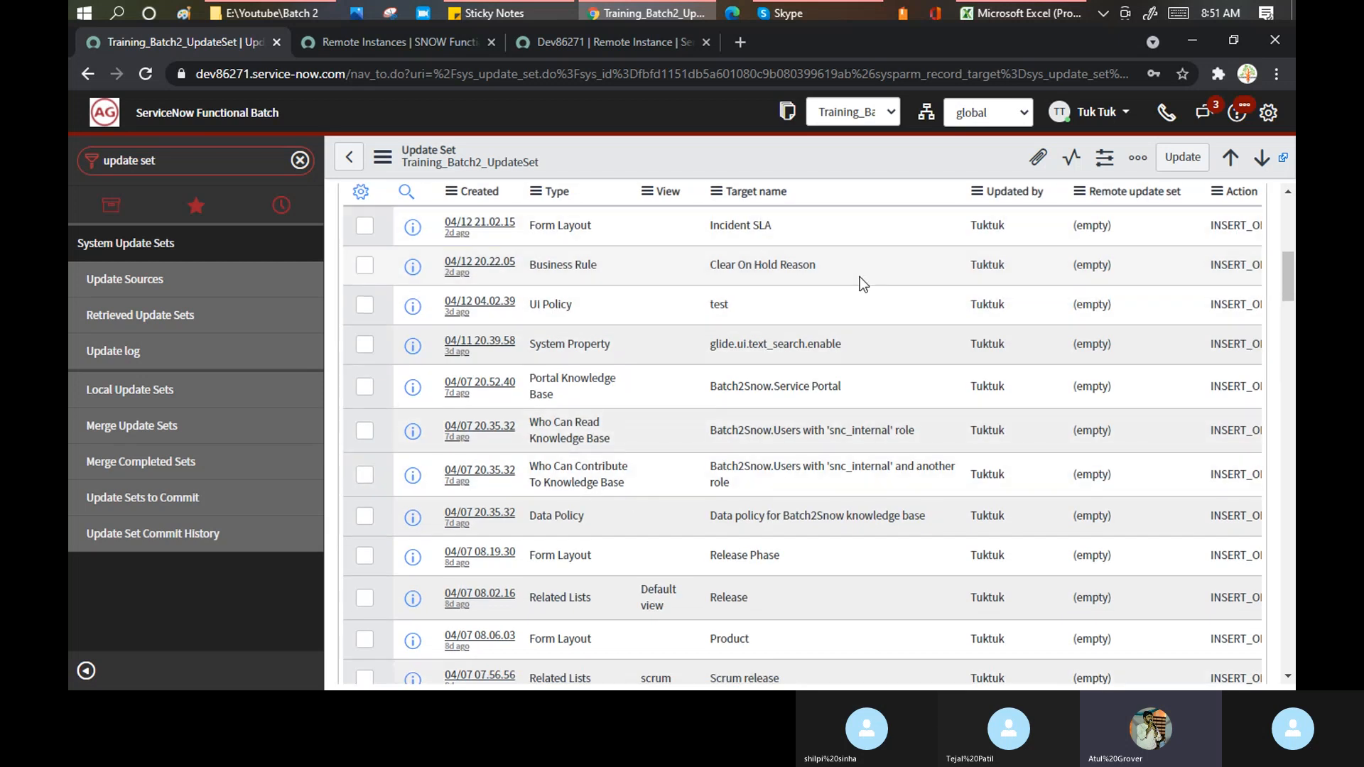
{"action": "scroll", "coordinate": [862, 283], "scroll_direction": "down", "scroll_amount": 1}
{"action": "scroll", "coordinate": [861, 281], "scroll_direction": "down", "scroll_amount": 14}
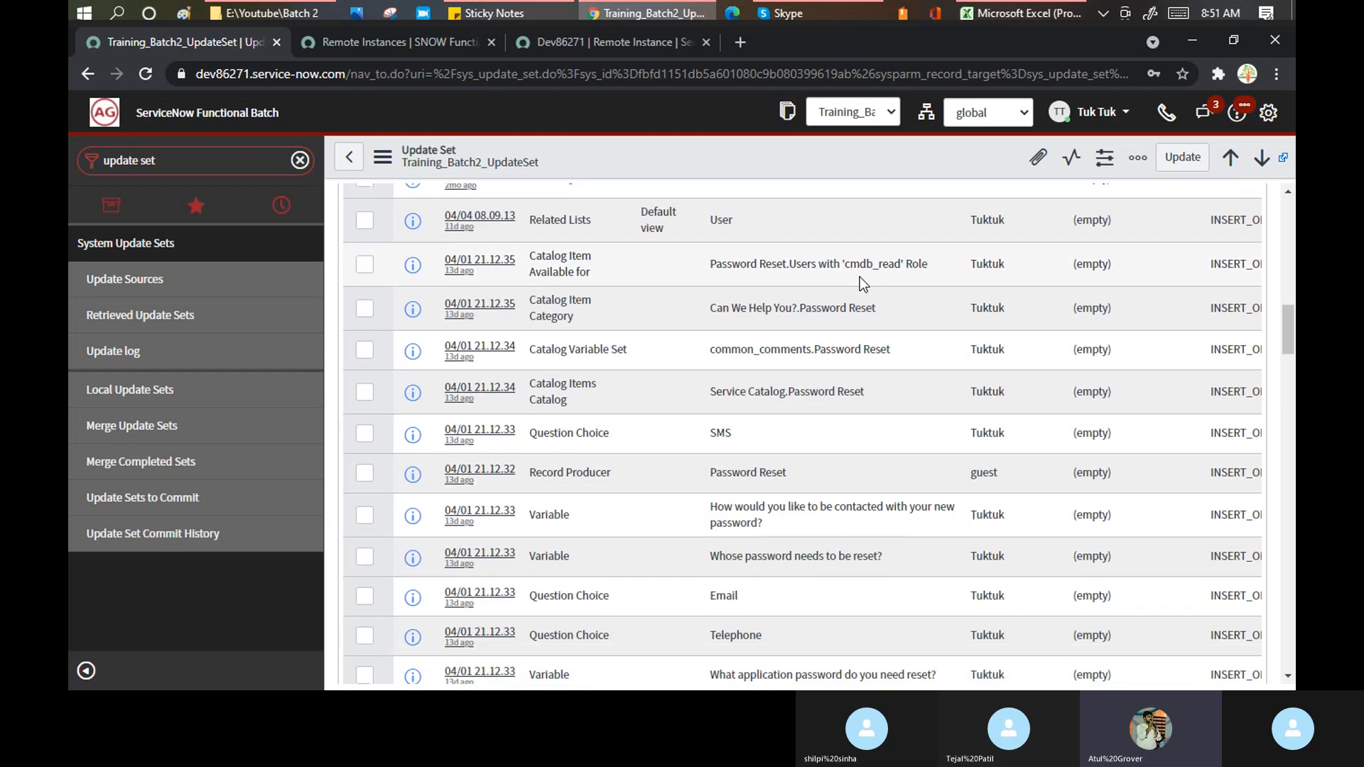
{"action": "scroll", "coordinate": [792, 296], "scroll_direction": "down", "scroll_amount": 4}
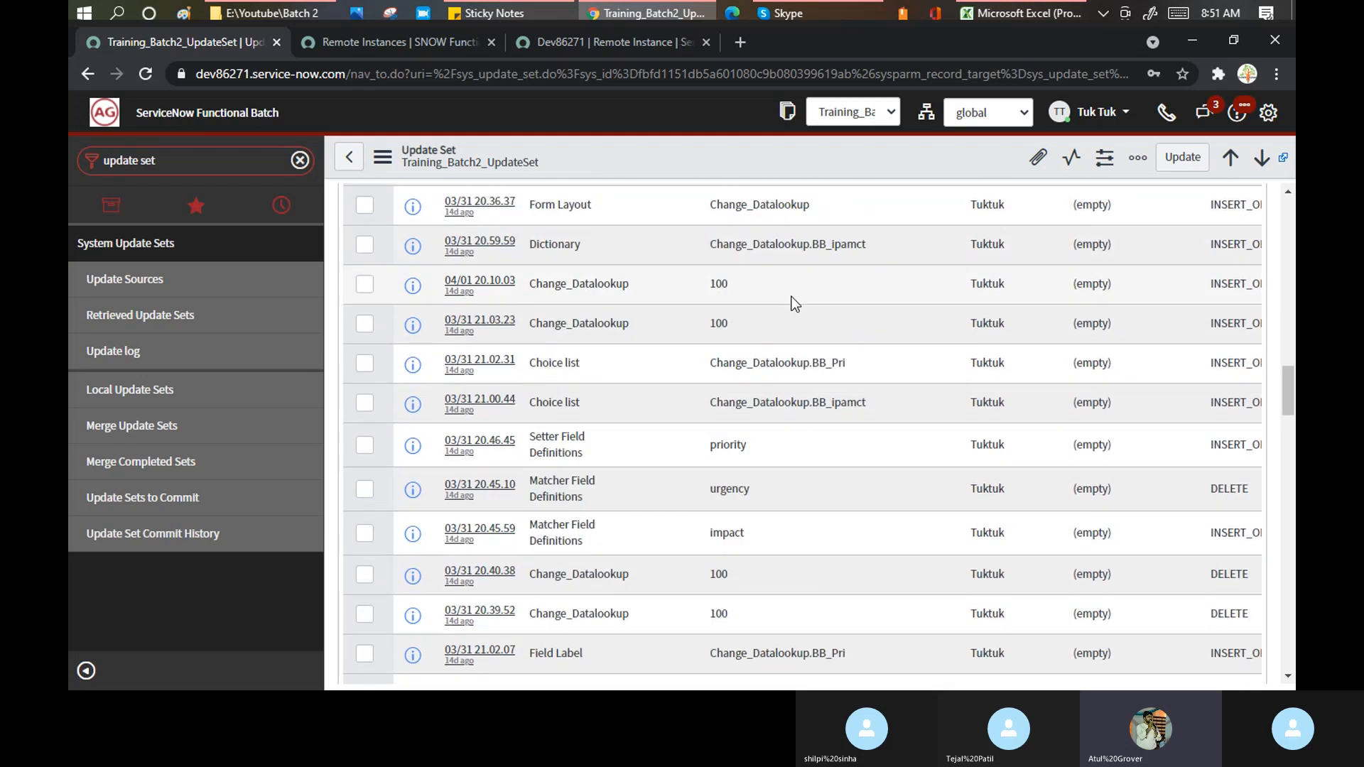
{"action": "scroll", "coordinate": [794, 307], "scroll_direction": "down", "scroll_amount": 2}
{"action": "scroll", "coordinate": [794, 307], "scroll_direction": "down", "scroll_amount": 3}
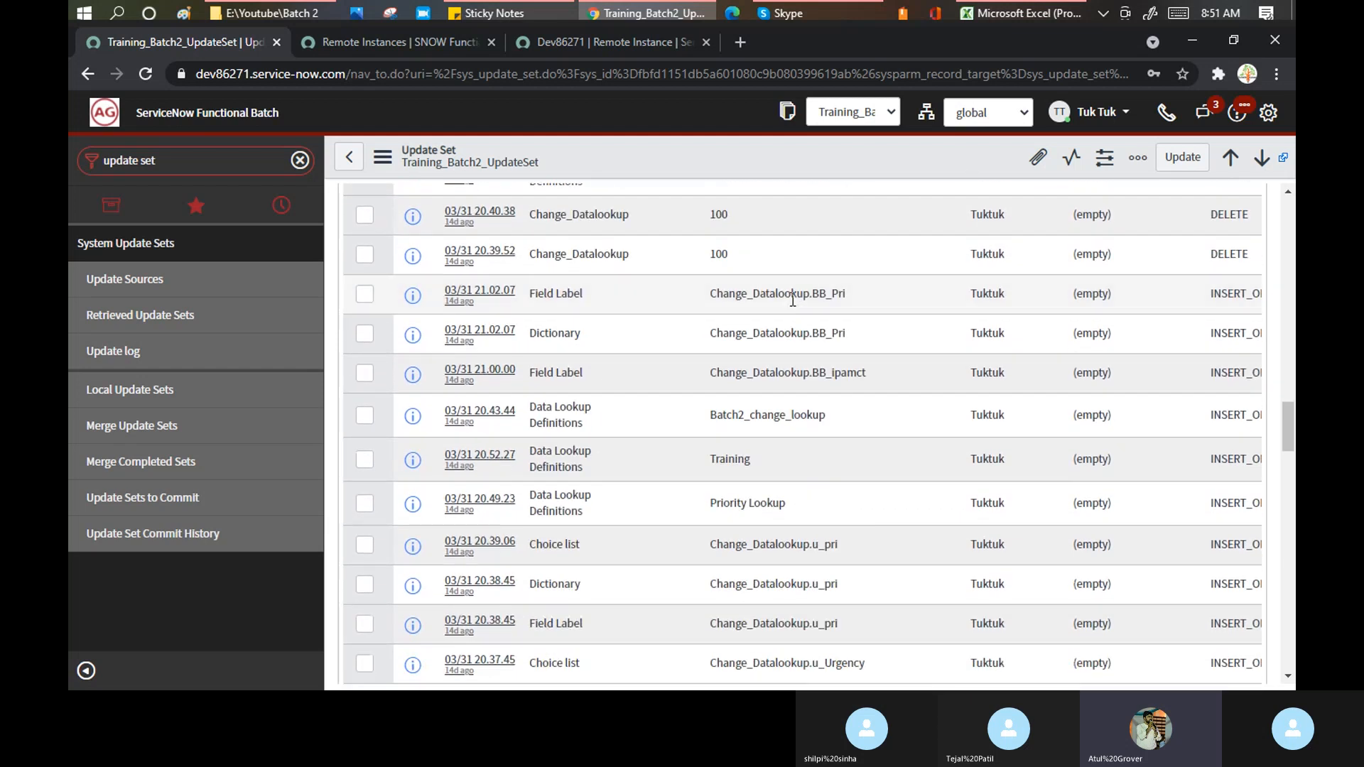
{"action": "scroll", "coordinate": [793, 300], "scroll_direction": "down", "scroll_amount": 3}
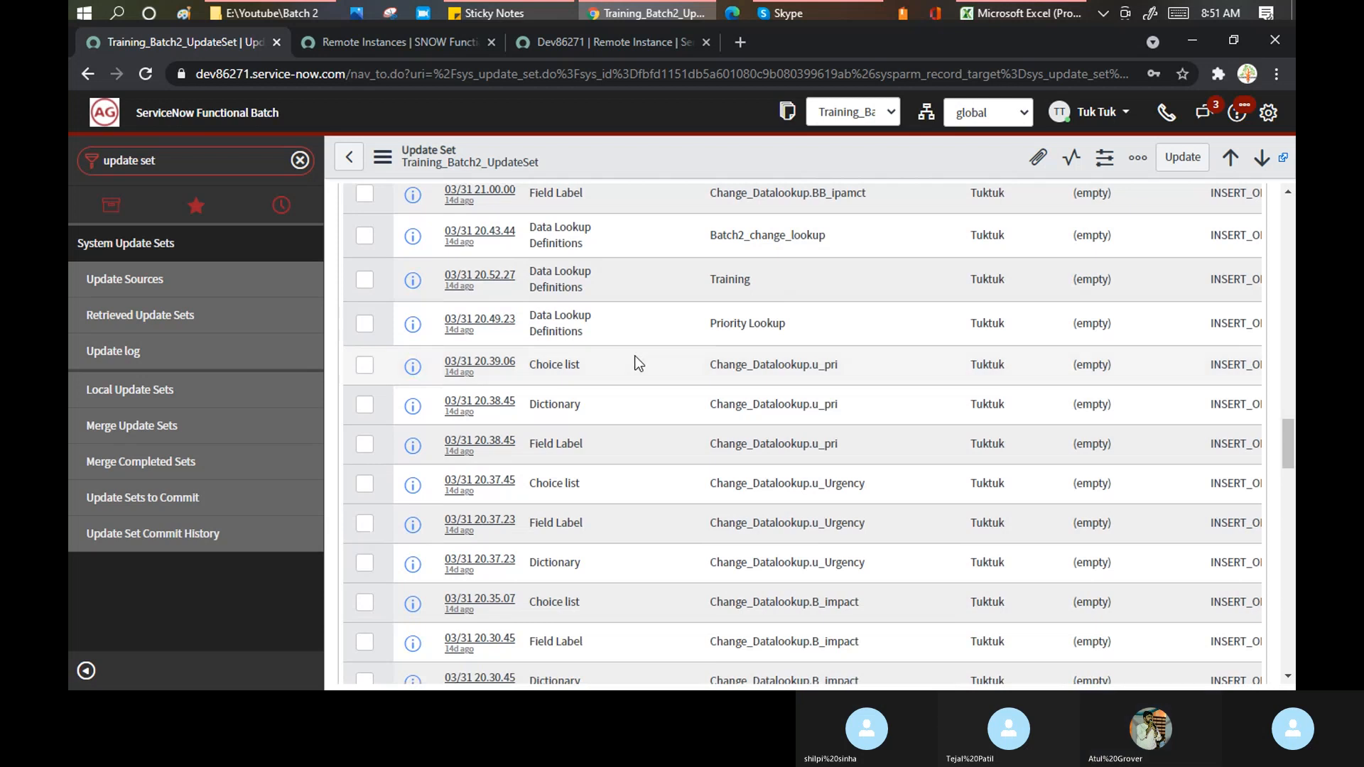
{"action": "scroll", "coordinate": [634, 356], "scroll_direction": "down", "scroll_amount": 6}
{"action": "scroll", "coordinate": [634, 356], "scroll_direction": "down", "scroll_amount": 10}
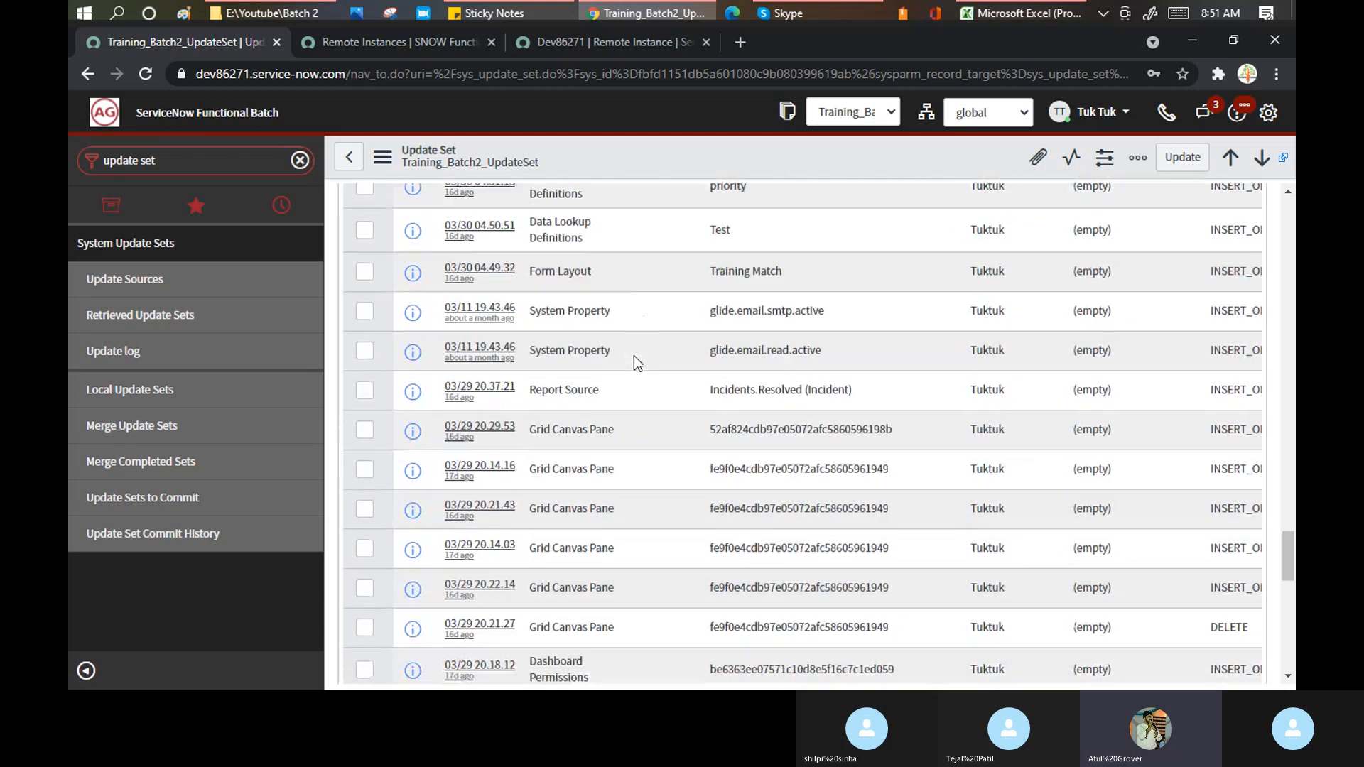
{"action": "scroll", "coordinate": [638, 423], "scroll_direction": "down", "scroll_amount": 7}
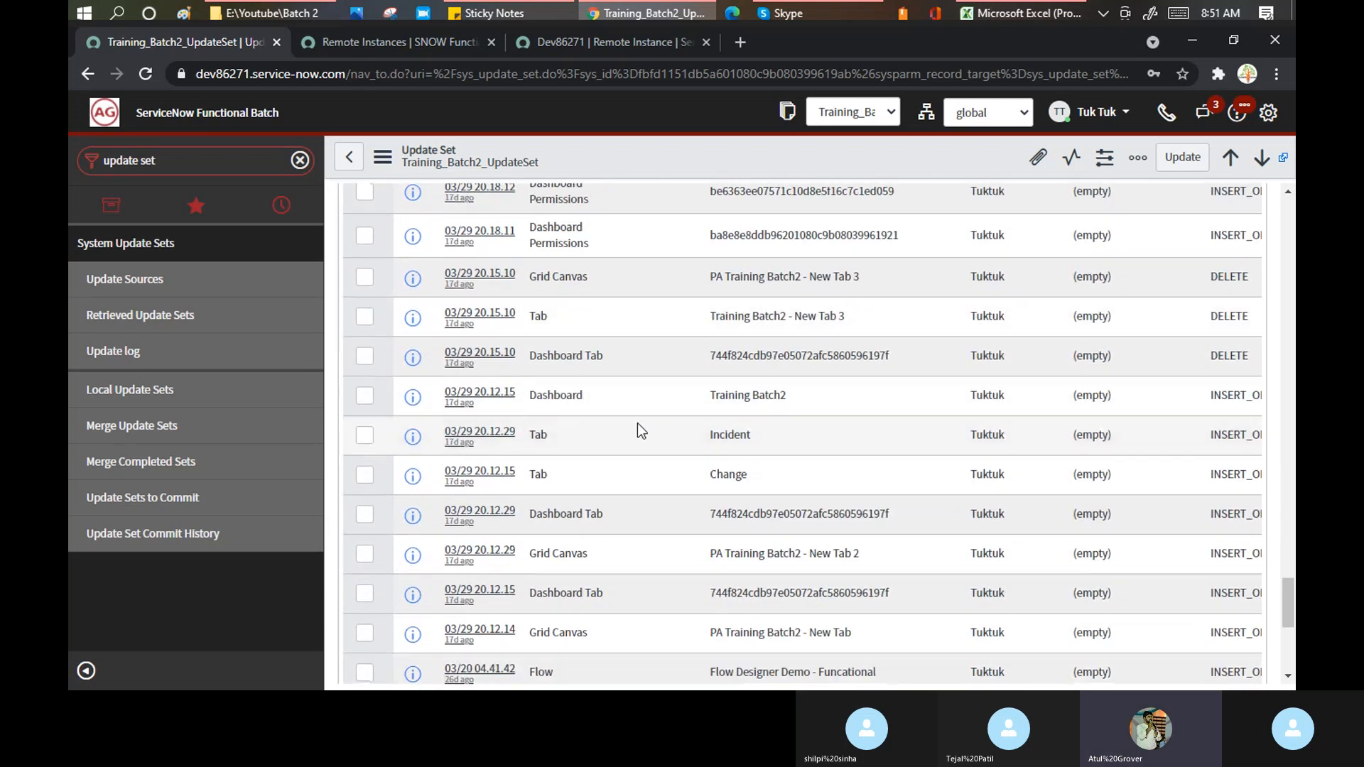
{"action": "scroll", "coordinate": [616, 377], "scroll_direction": "down", "scroll_amount": 2}
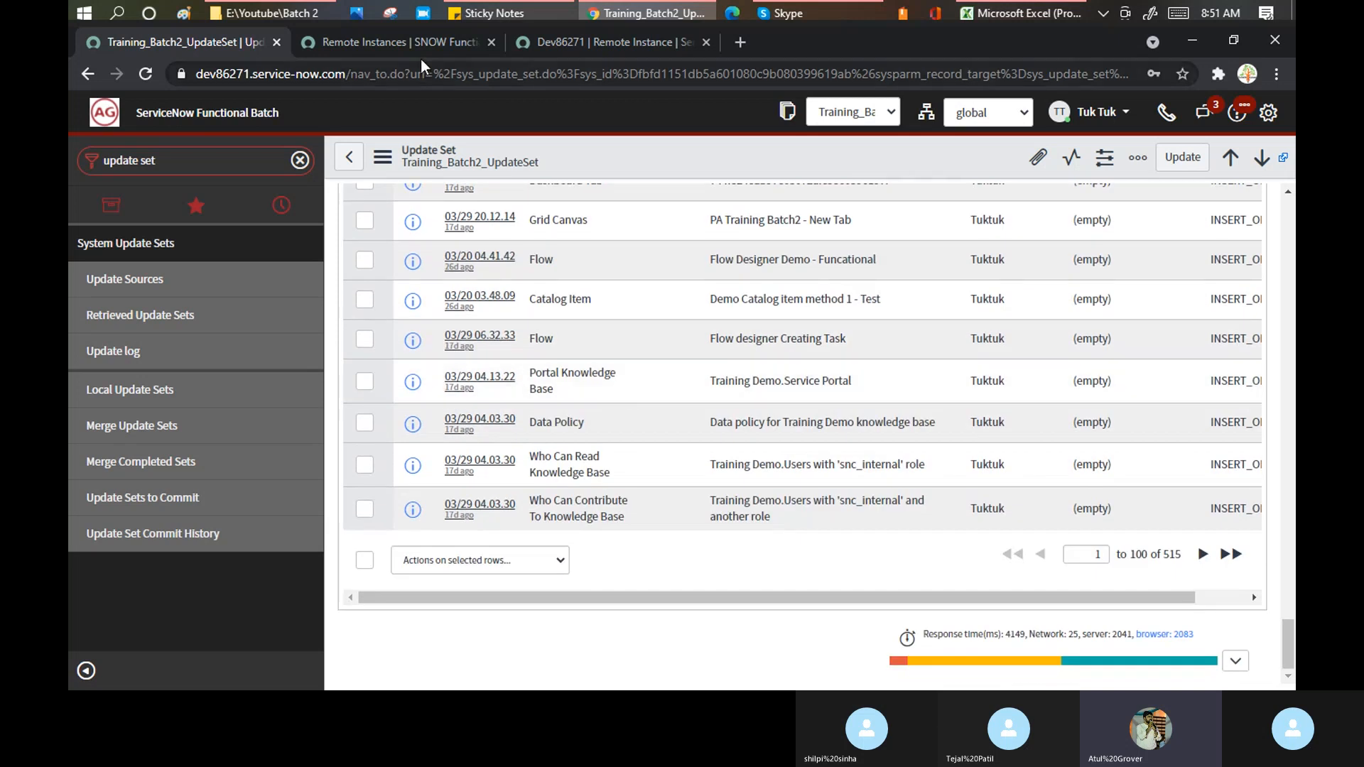
{"action": "left_click", "coordinate": [1291, 217]}
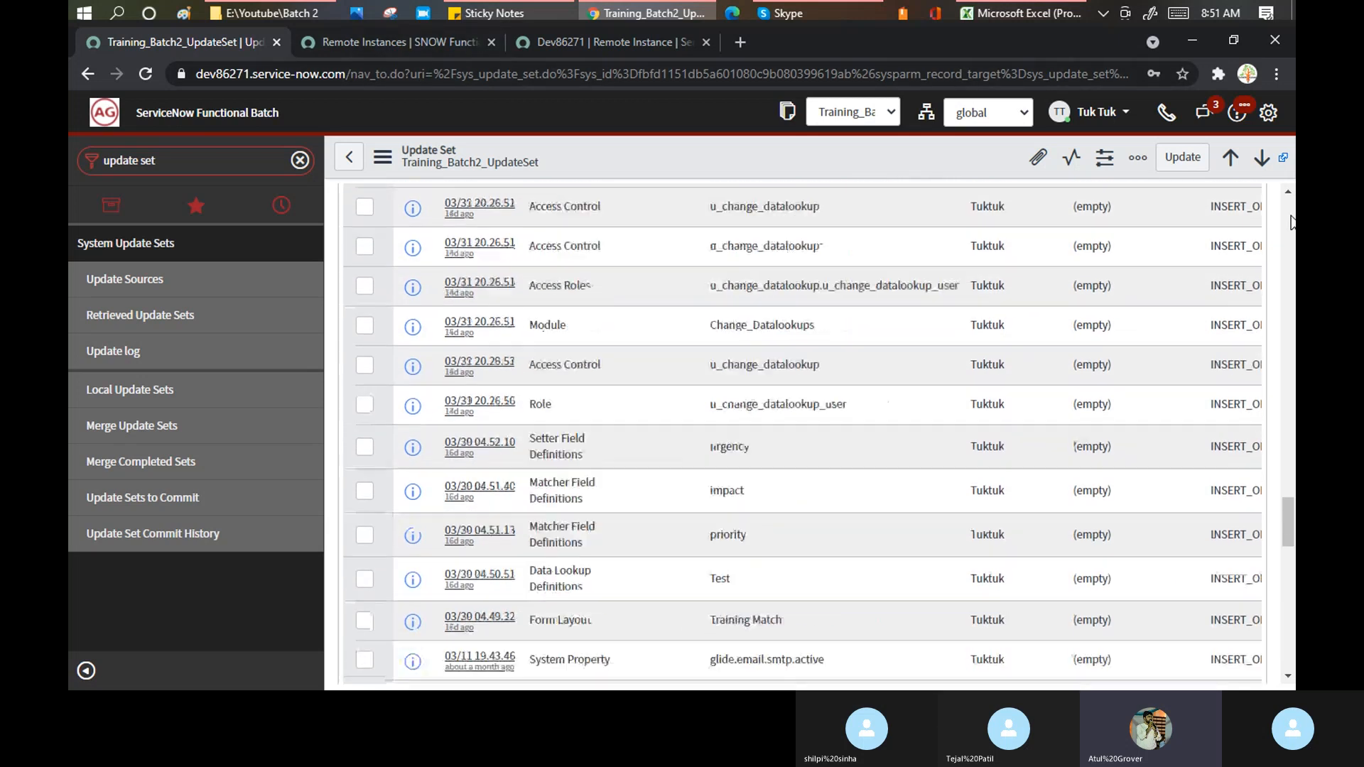
{"action": "scroll", "coordinate": [1291, 217], "scroll_direction": "up", "scroll_amount": 3}
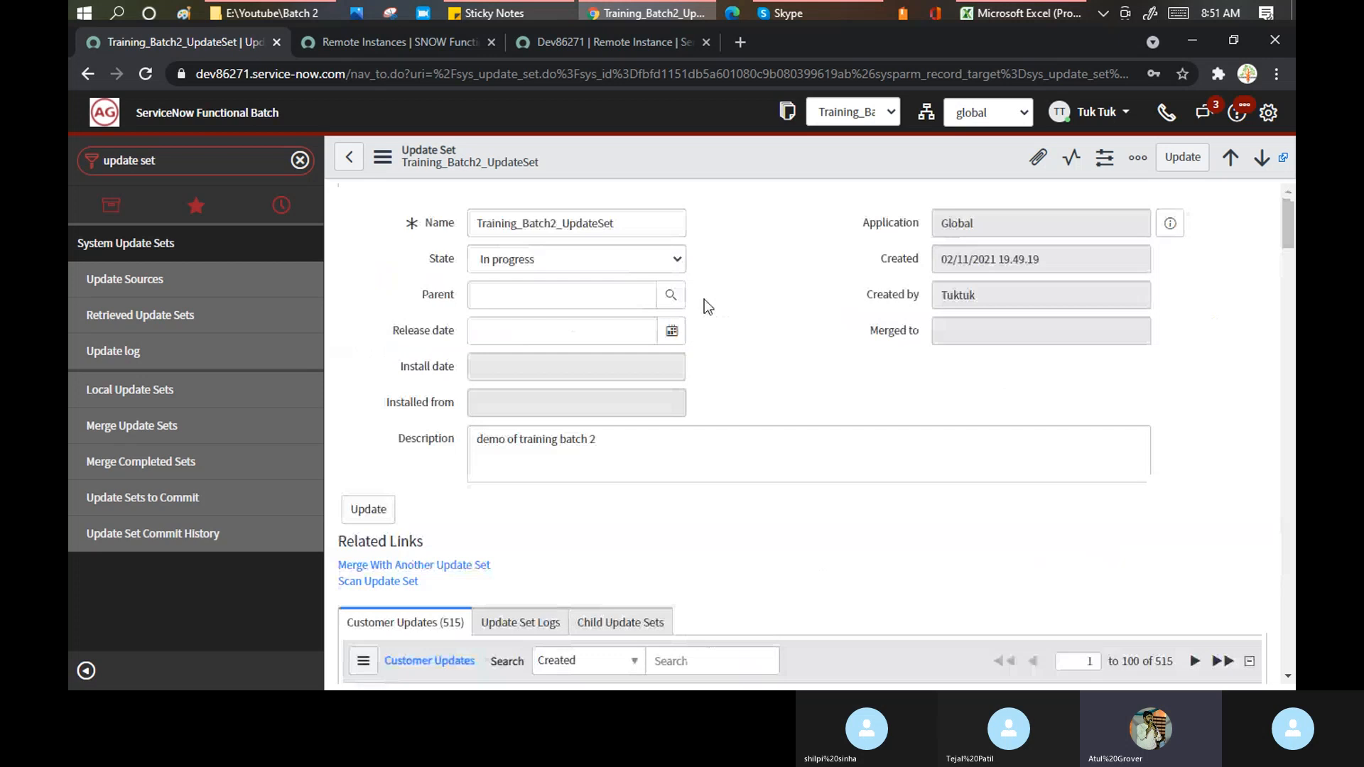
- Change Training_Batch2_UpdateSet's State from In progress to Complete and save the form
{"action": "left_click", "coordinate": [664, 259]}
{"action": "left_click", "coordinate": [547, 298]}
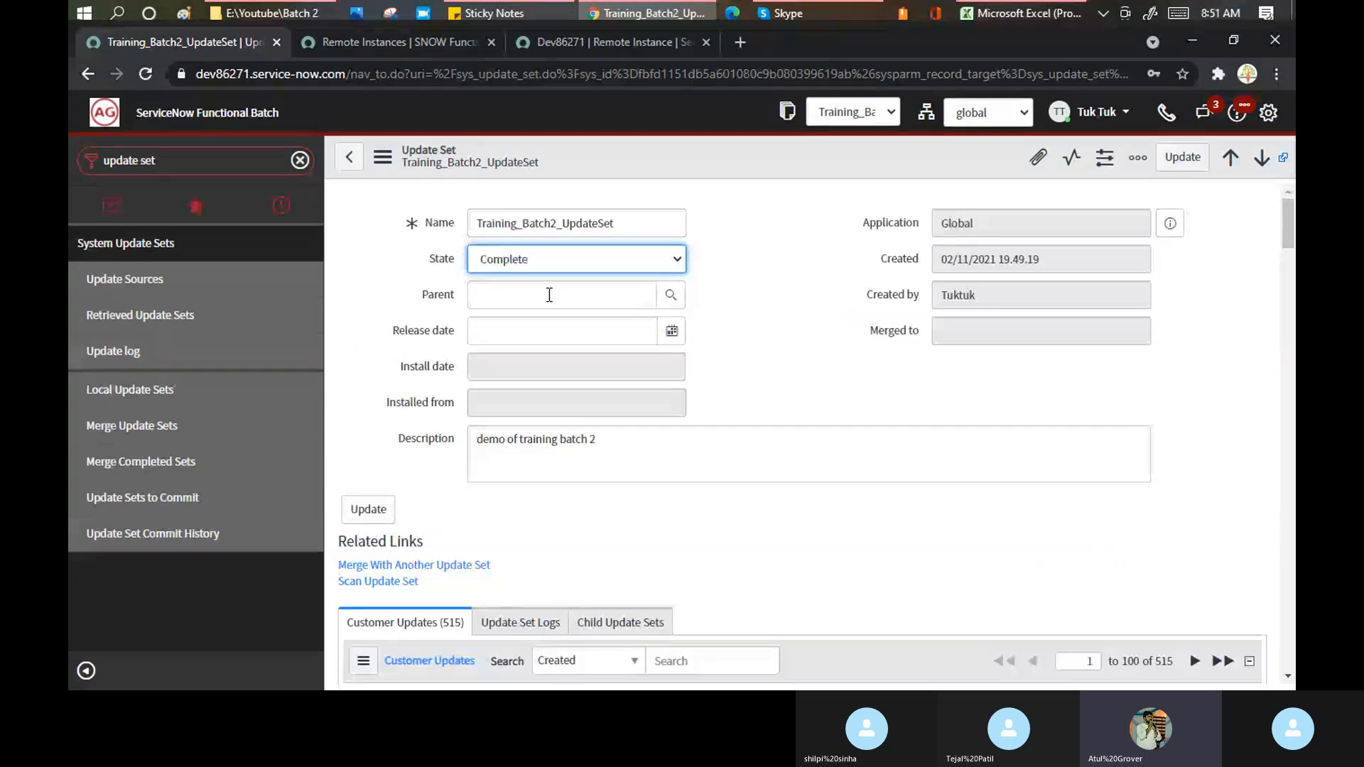
{"action": "right_click", "coordinate": [698, 151]}
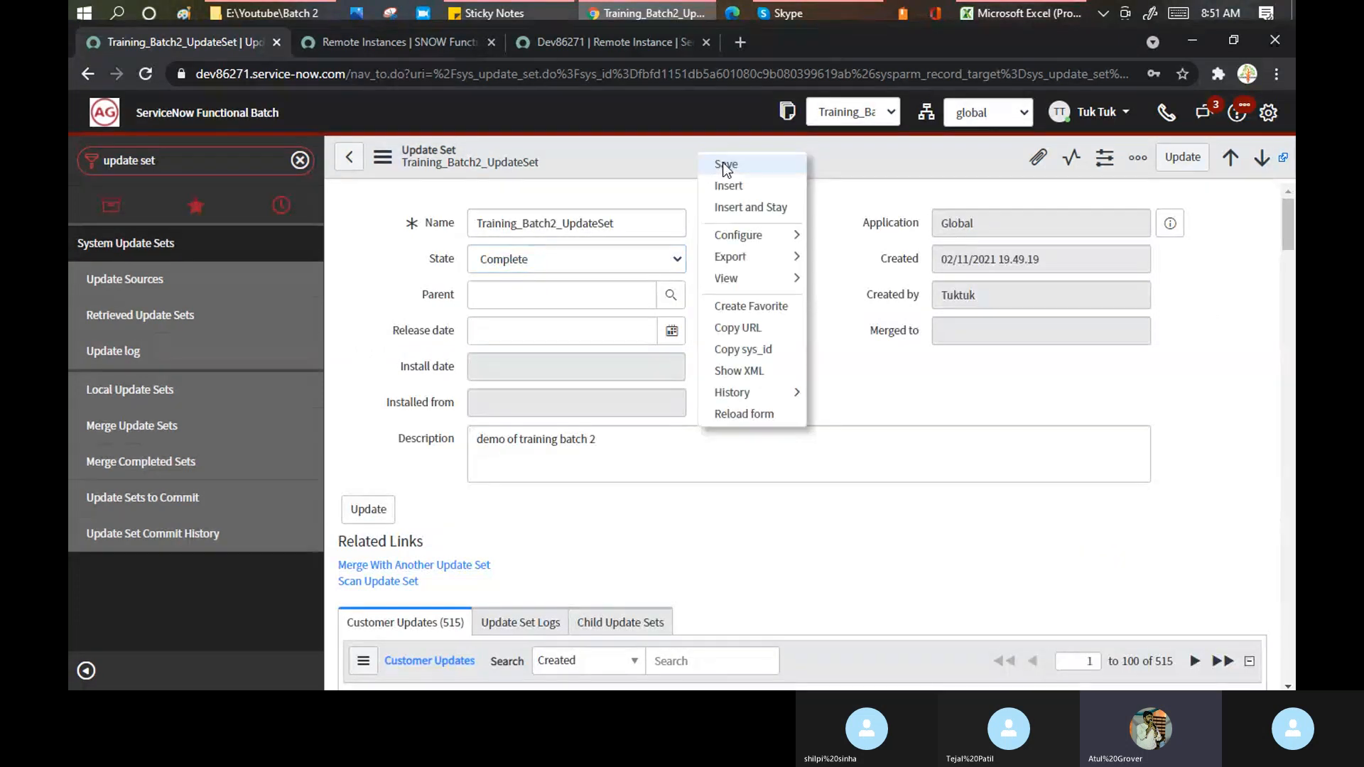
{"action": "left_click", "coordinate": [723, 162]}
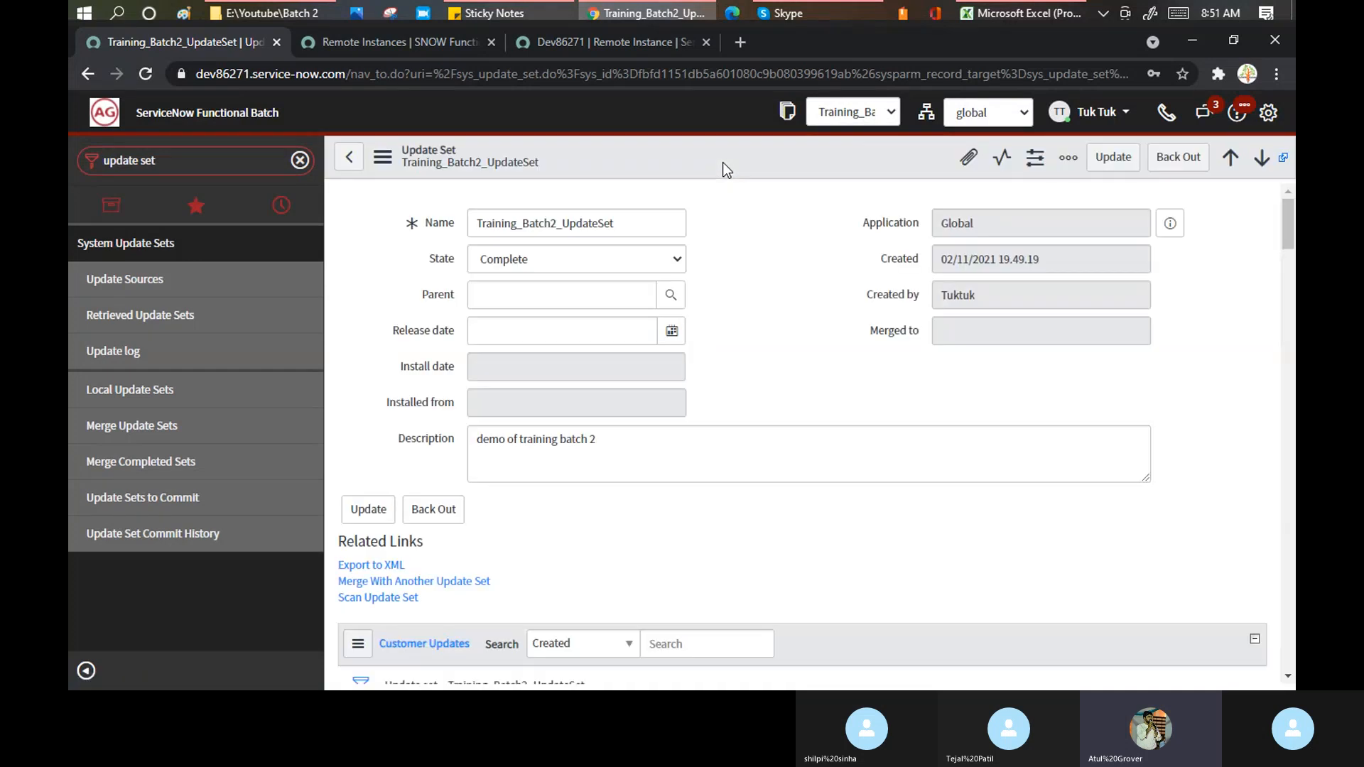
- Retrieve completed update sets again from Dev86271 and follow the retrieval progress to 100%
{"action": "left_click", "coordinate": [557, 42]}
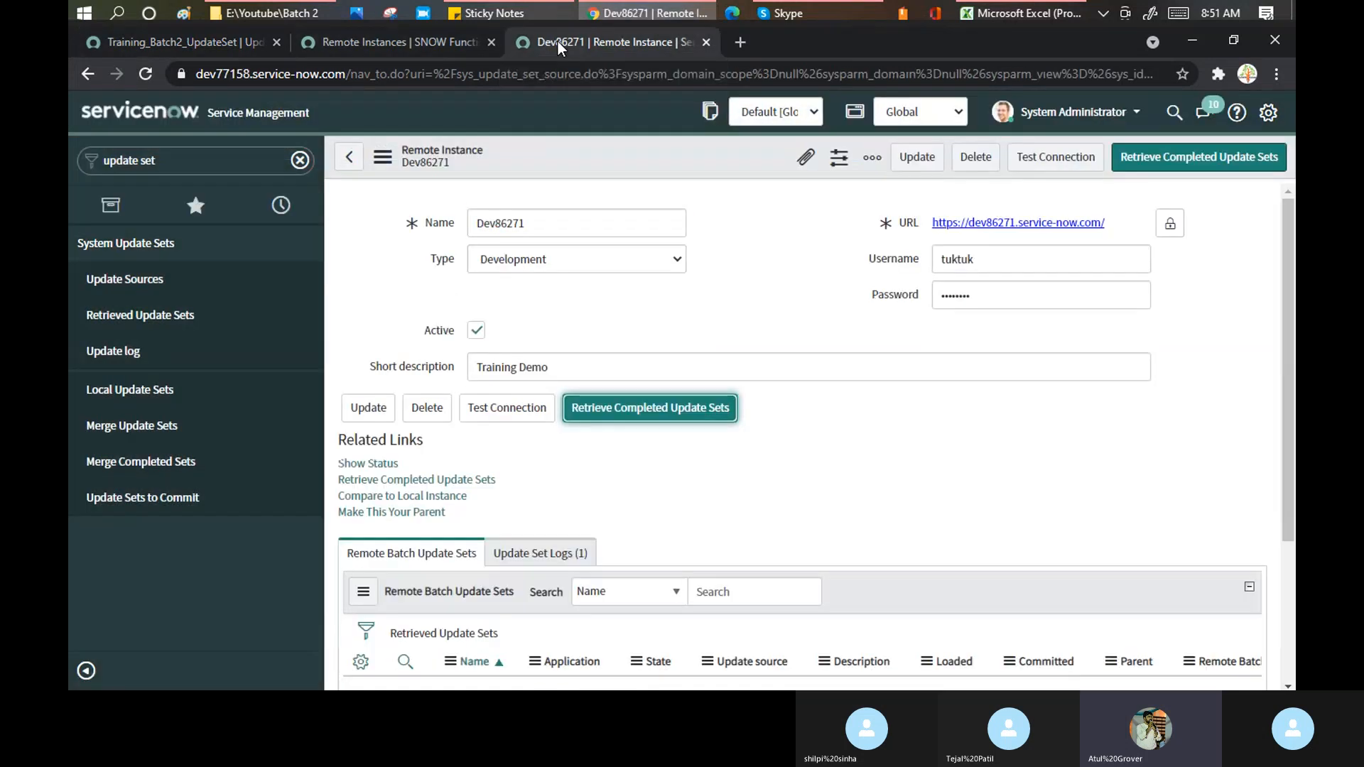
{"action": "left_click", "coordinate": [1185, 171]}
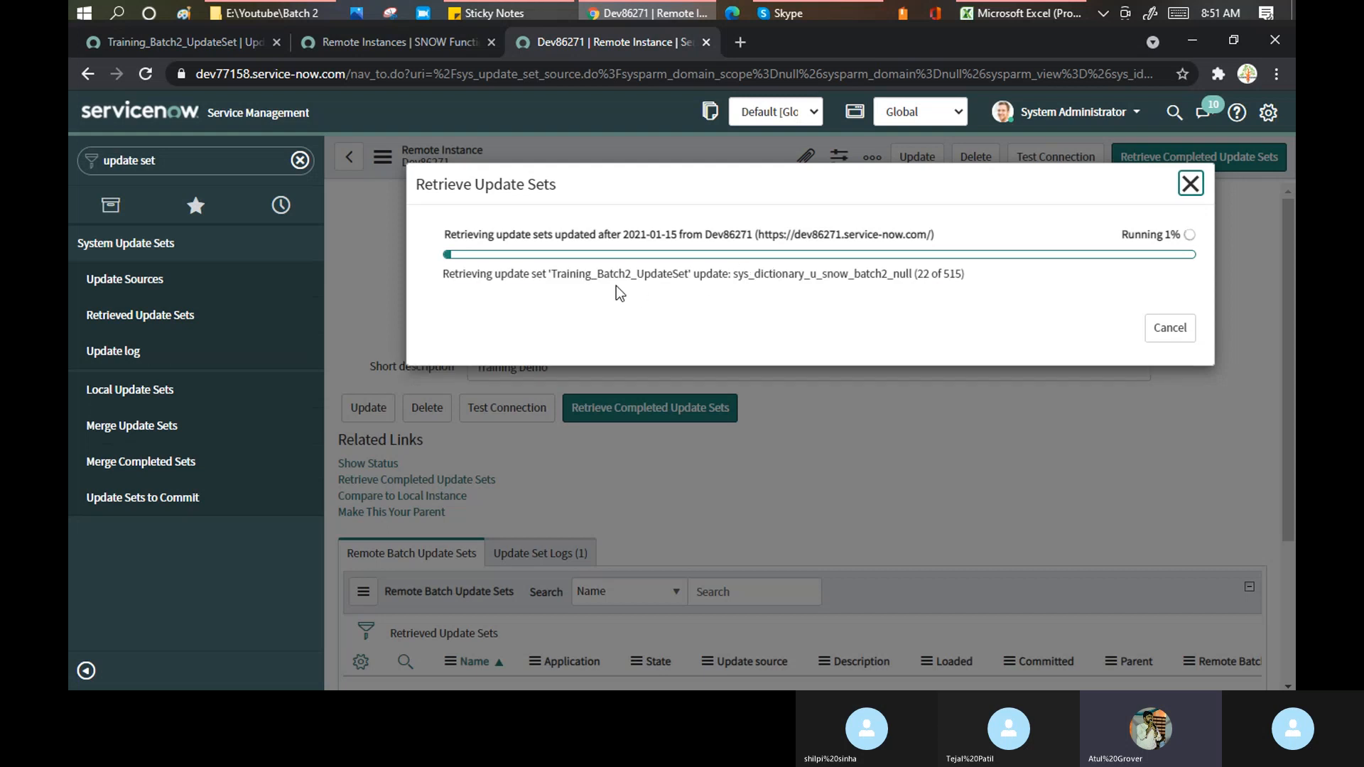
{"action": "left_click_drag", "start_coordinate": [553, 275], "coordinate": [688, 274]}
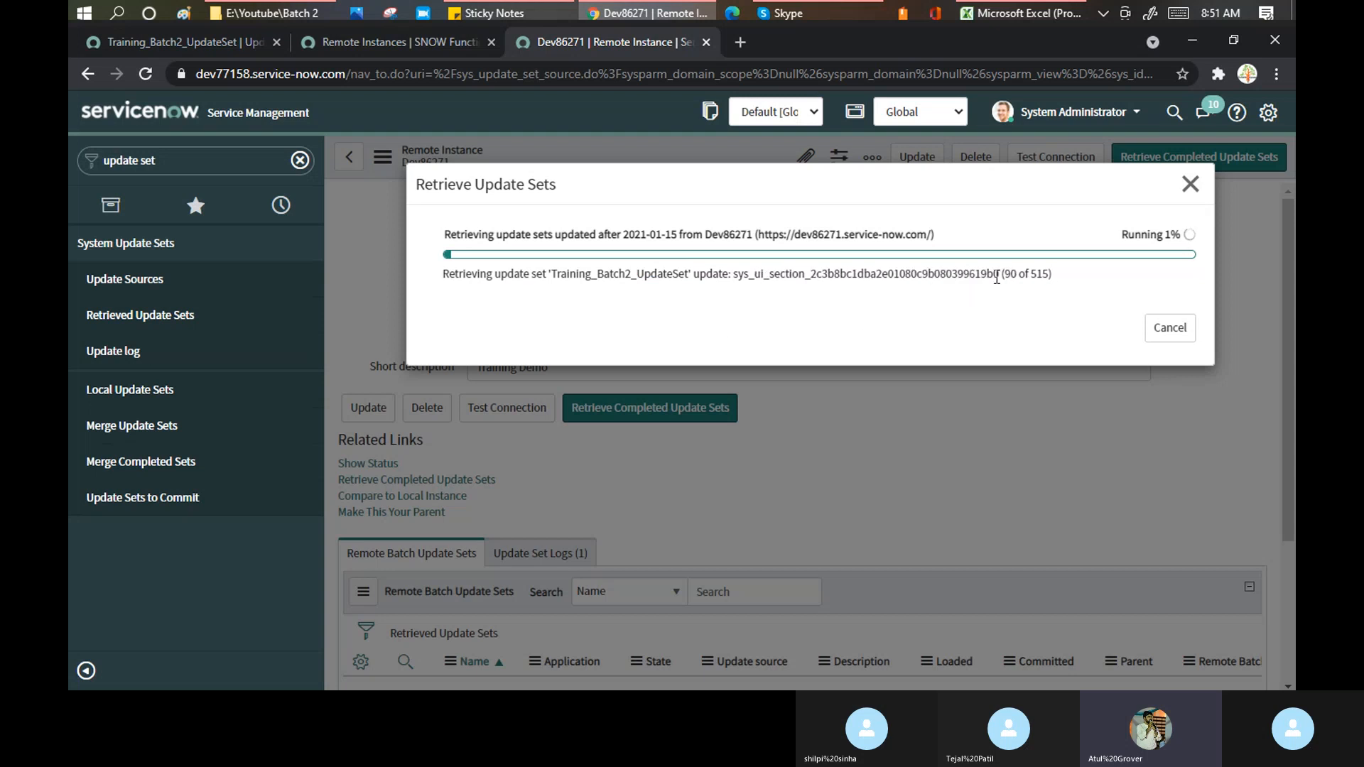
{"action": "left_click_drag", "start_coordinate": [1008, 275], "coordinate": [1129, 277]}
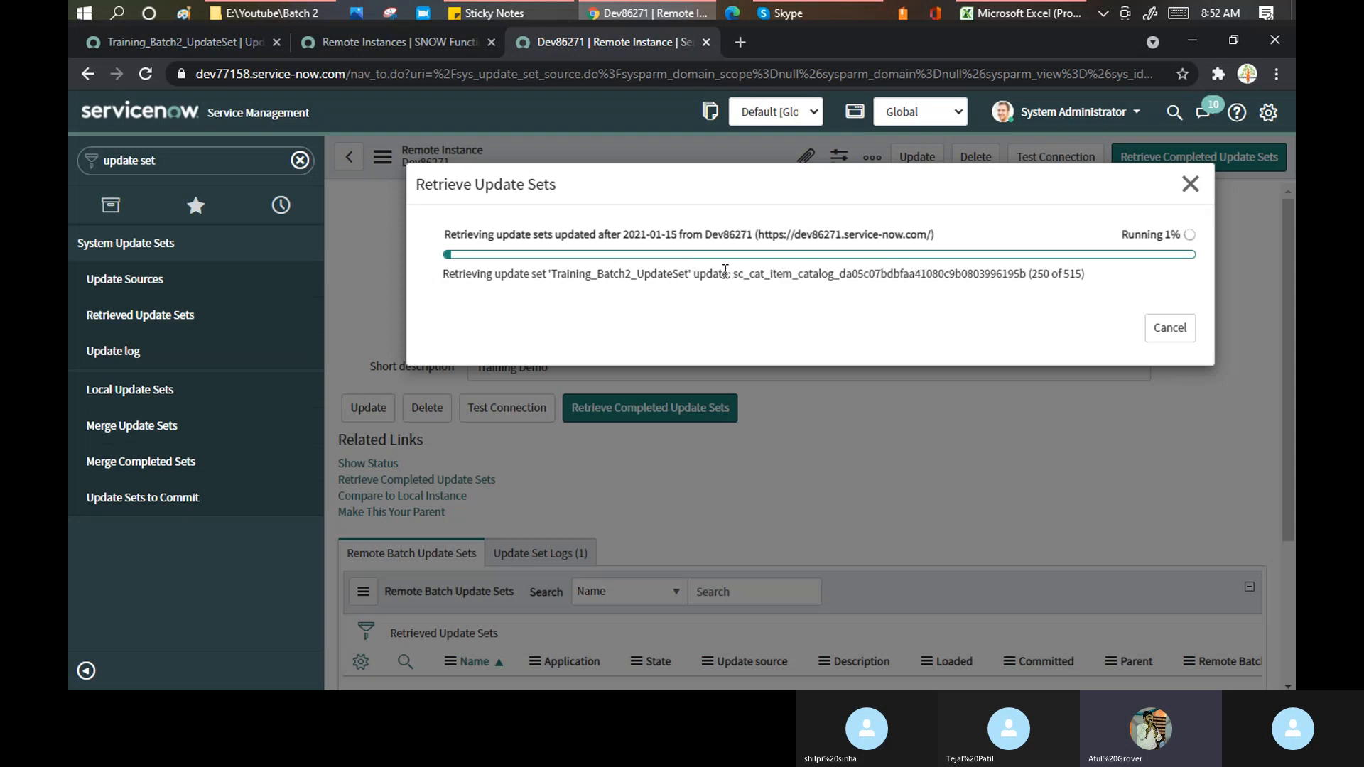
{"action": "left_click_drag", "start_coordinate": [849, 274], "coordinate": [1009, 272]}
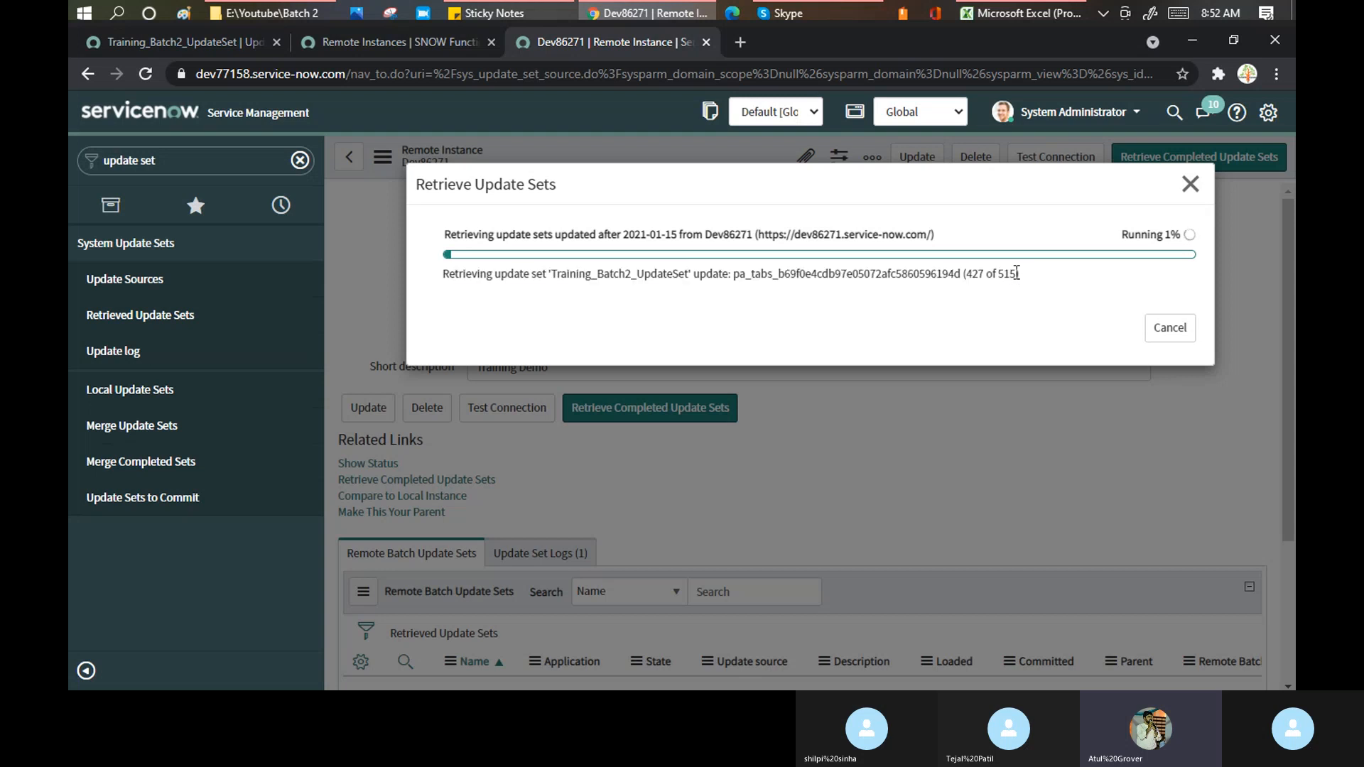
{"action": "left_click_drag", "start_coordinate": [958, 275], "coordinate": [955, 275]}
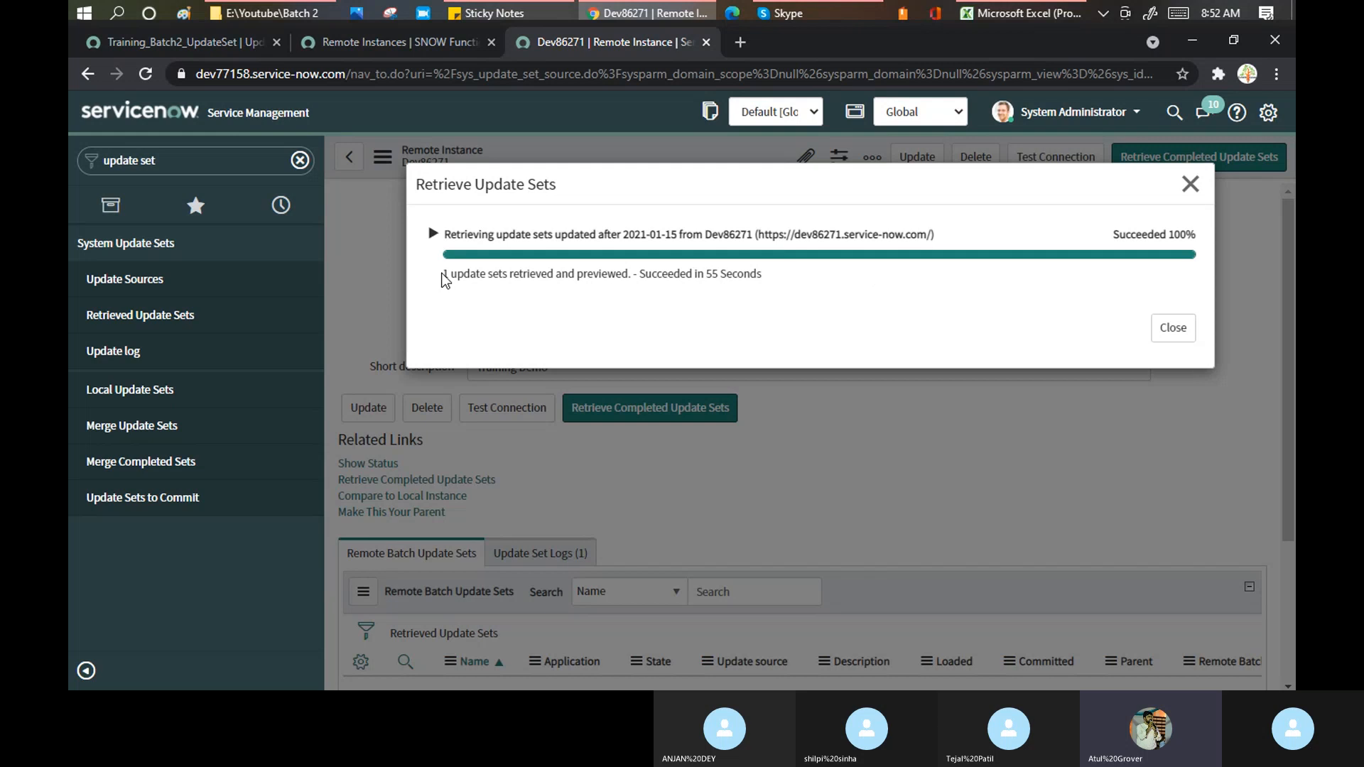
- Expand the retrieval details to show the failed preview message reporting 152 errors
{"action": "left_click_drag", "start_coordinate": [443, 274], "coordinate": [631, 274]}
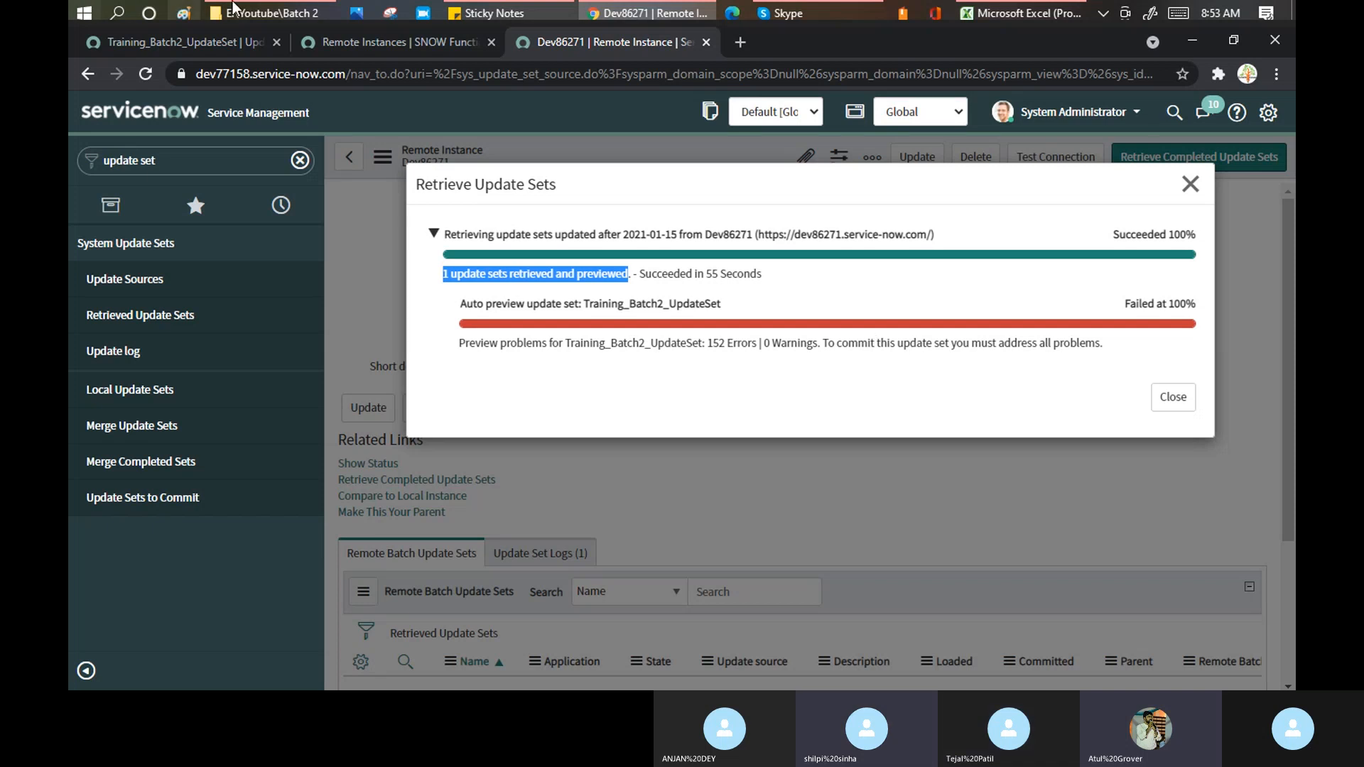
{"action": "left_click", "coordinate": [529, 280]}
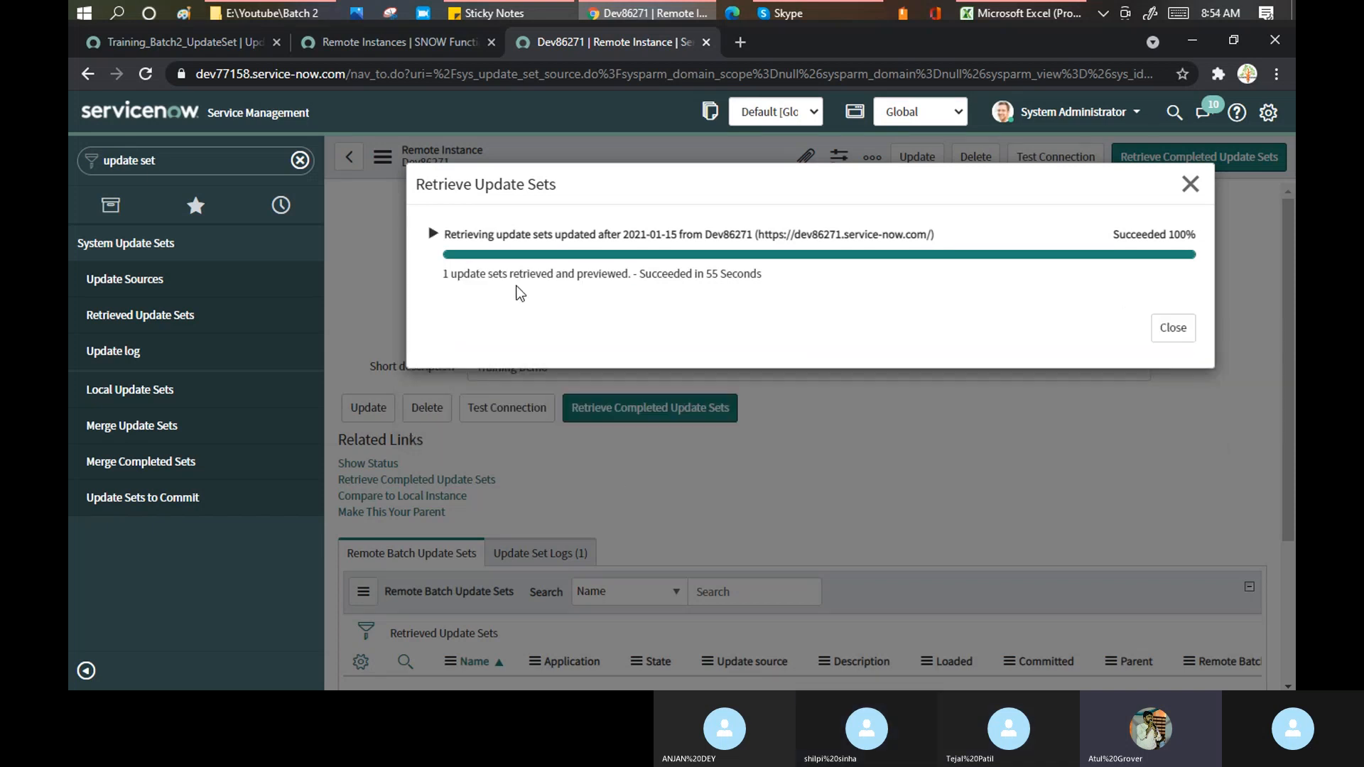
{"action": "left_click", "coordinate": [433, 234]}
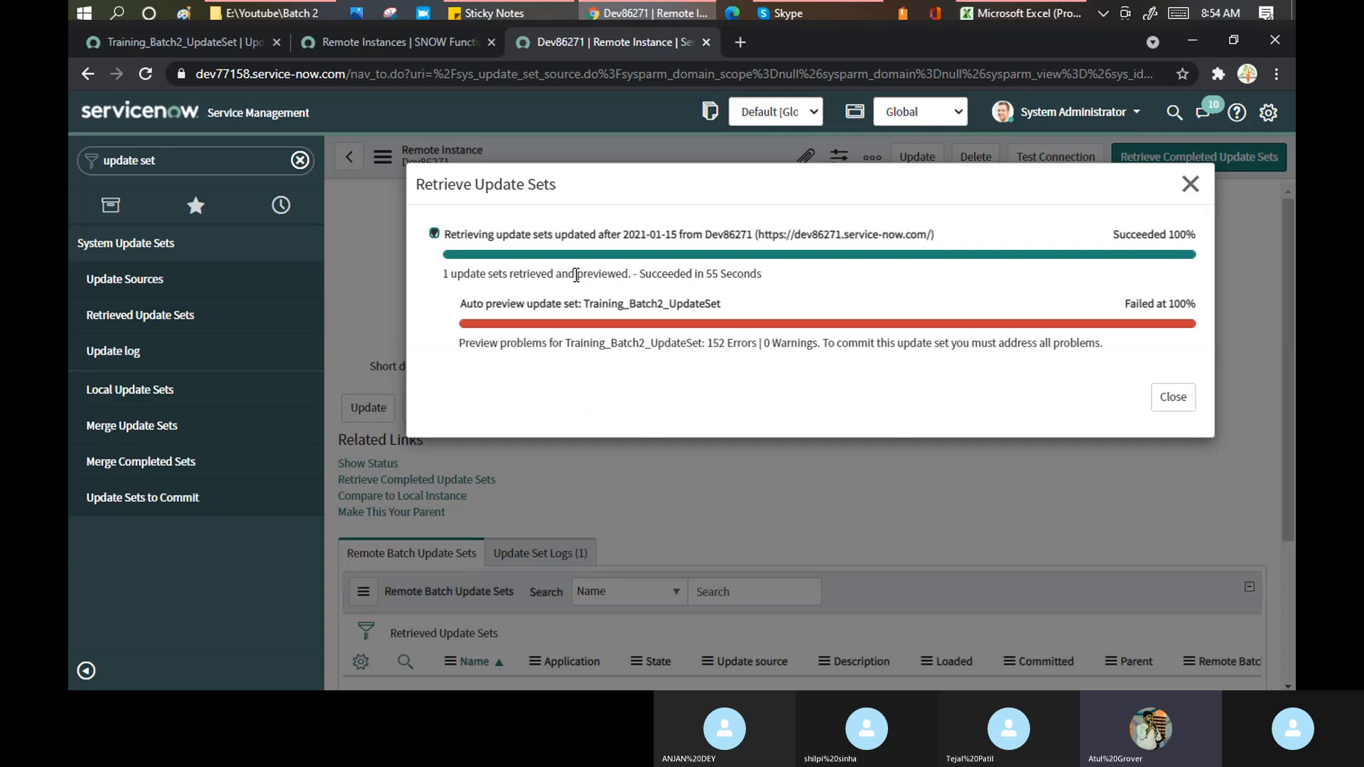
{"action": "left_click_drag", "start_coordinate": [500, 343], "coordinate": [761, 344]}
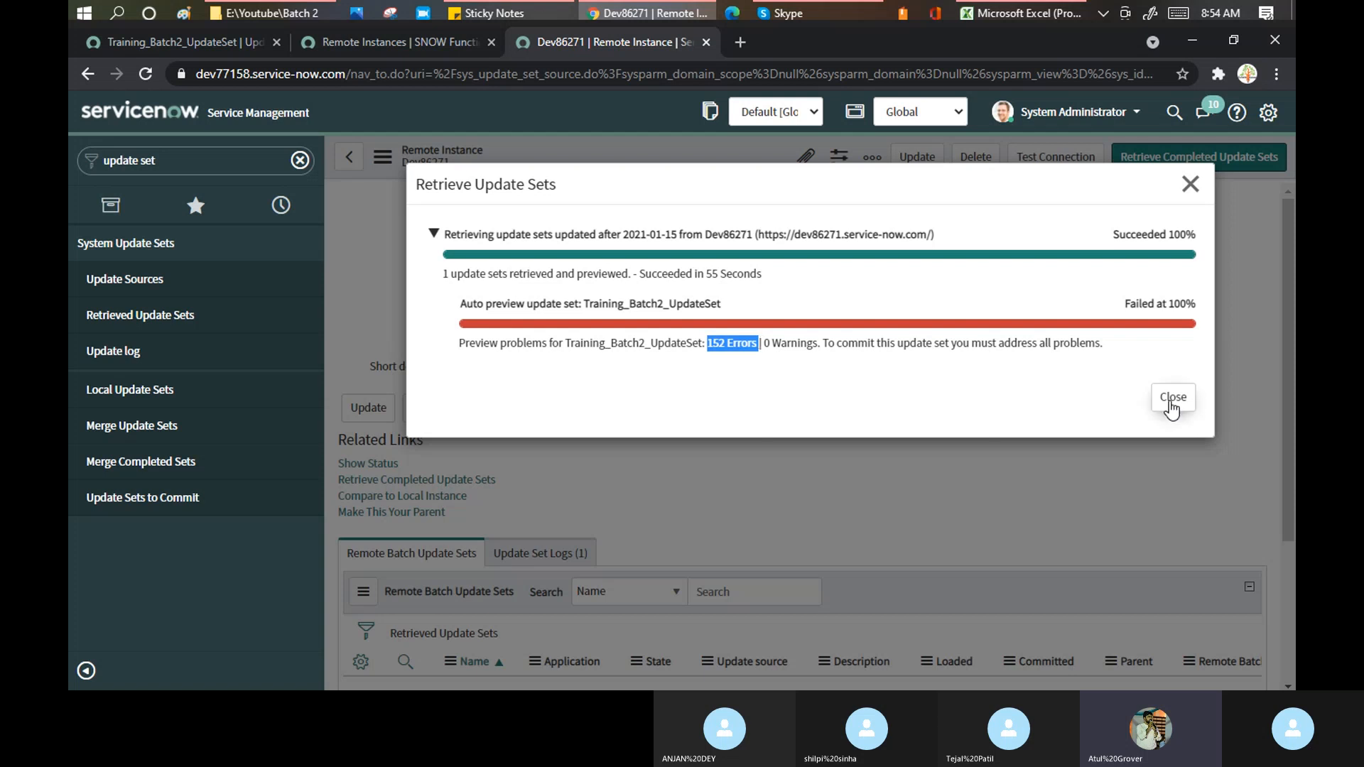
- Close the retrieval results, collapse the navigator, and show the Retrieved Update Sets list
{"action": "left_click", "coordinate": [1172, 398]}
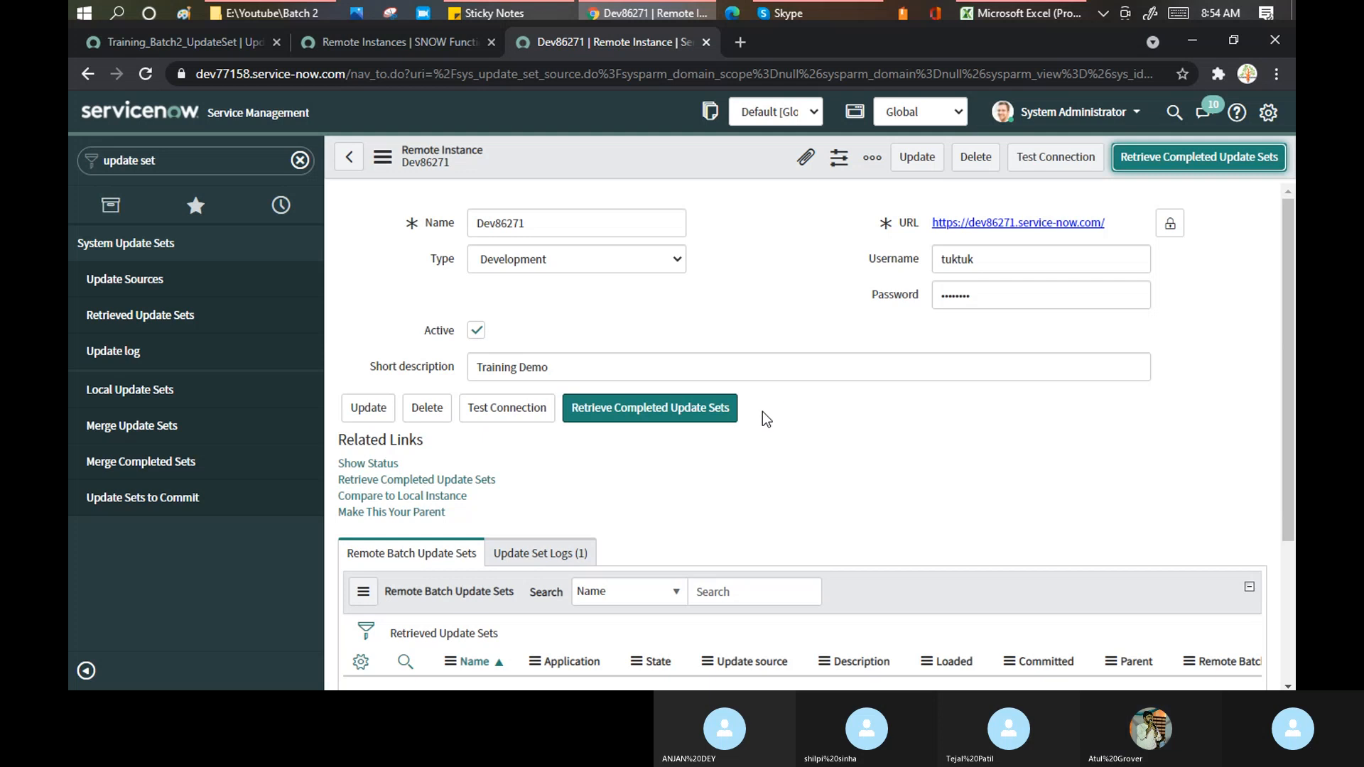
{"action": "scroll", "coordinate": [528, 548], "scroll_direction": "down", "scroll_amount": 3}
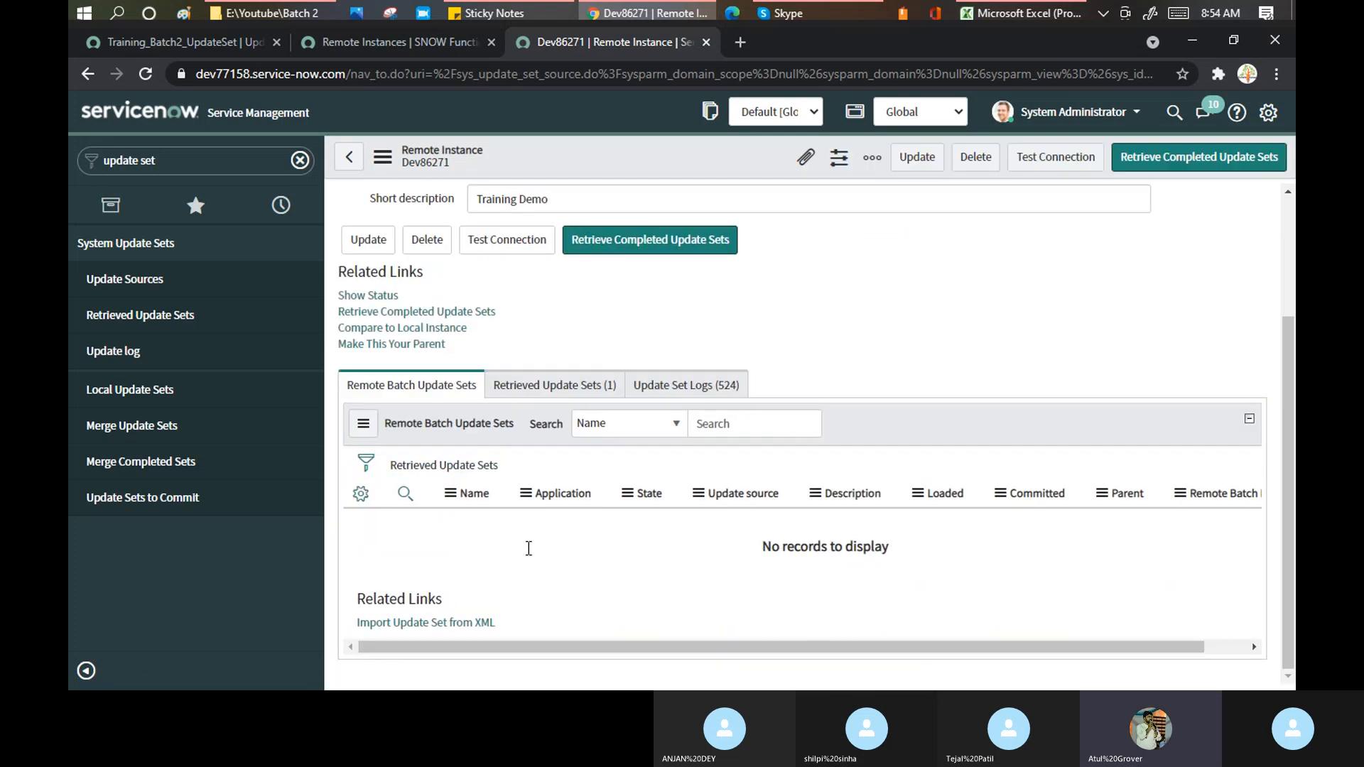
{"action": "left_click", "coordinate": [86, 672]}
{"action": "scroll", "coordinate": [859, 396], "scroll_direction": "down", "scroll_amount": 3}
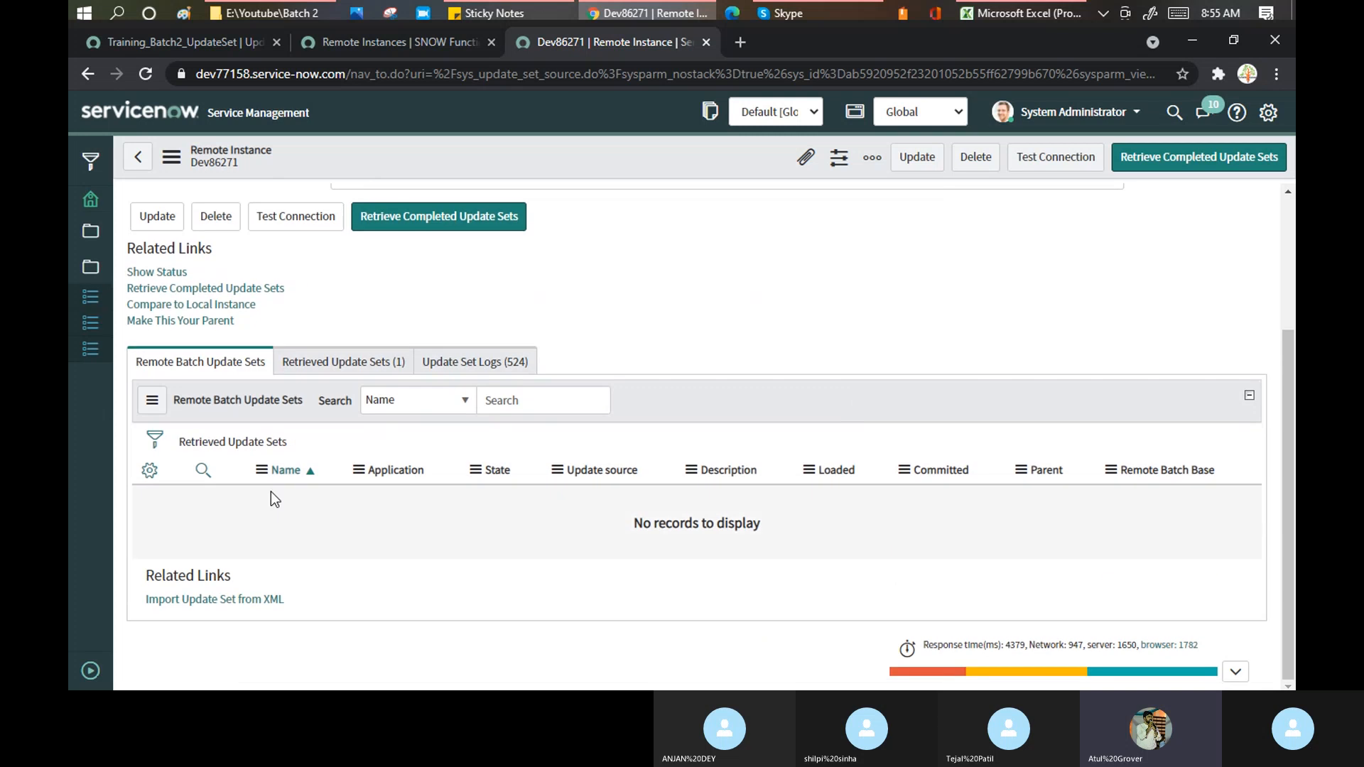
{"action": "left_click", "coordinate": [340, 363]}
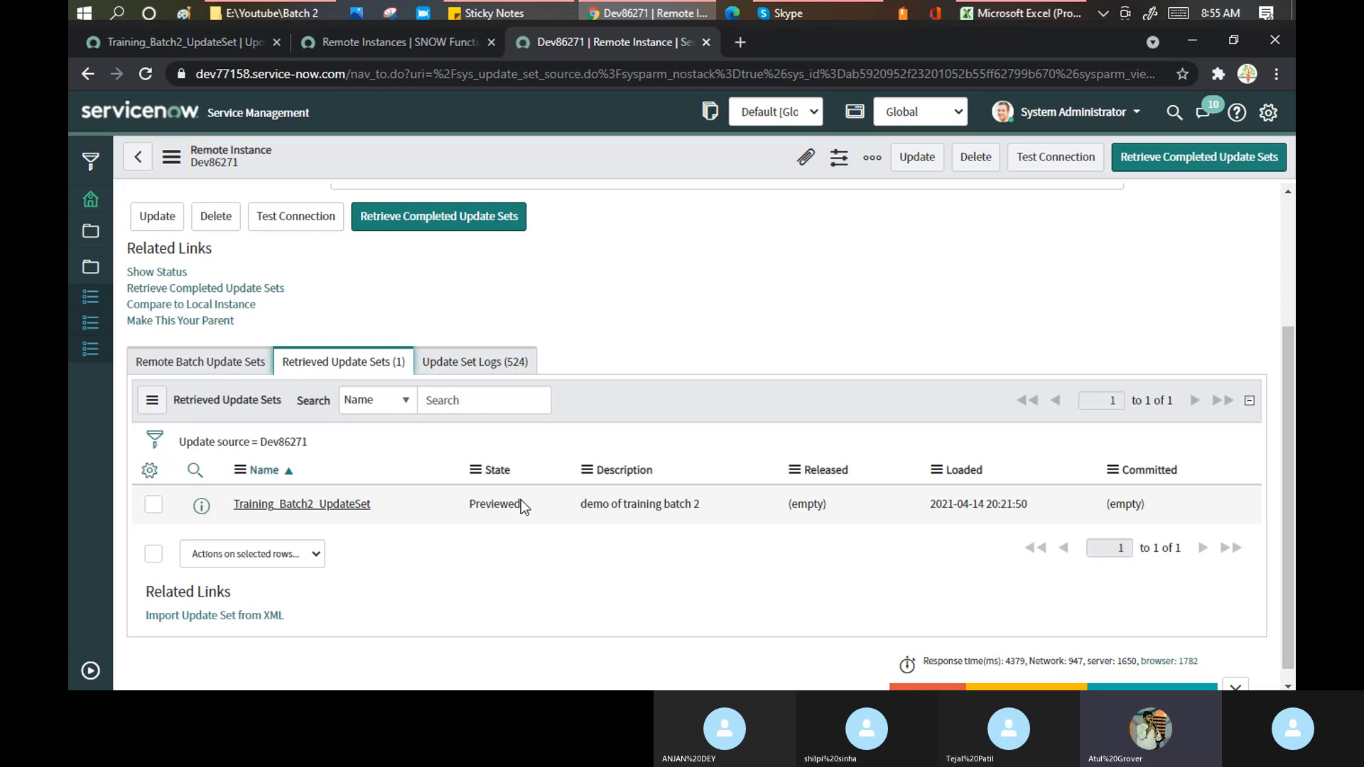
- Check the 524 Update Set Logs, then return to Retrieved Update Sets showing Training_Batch2_UpdateSet Previewed
{"action": "left_click", "coordinate": [481, 363]}
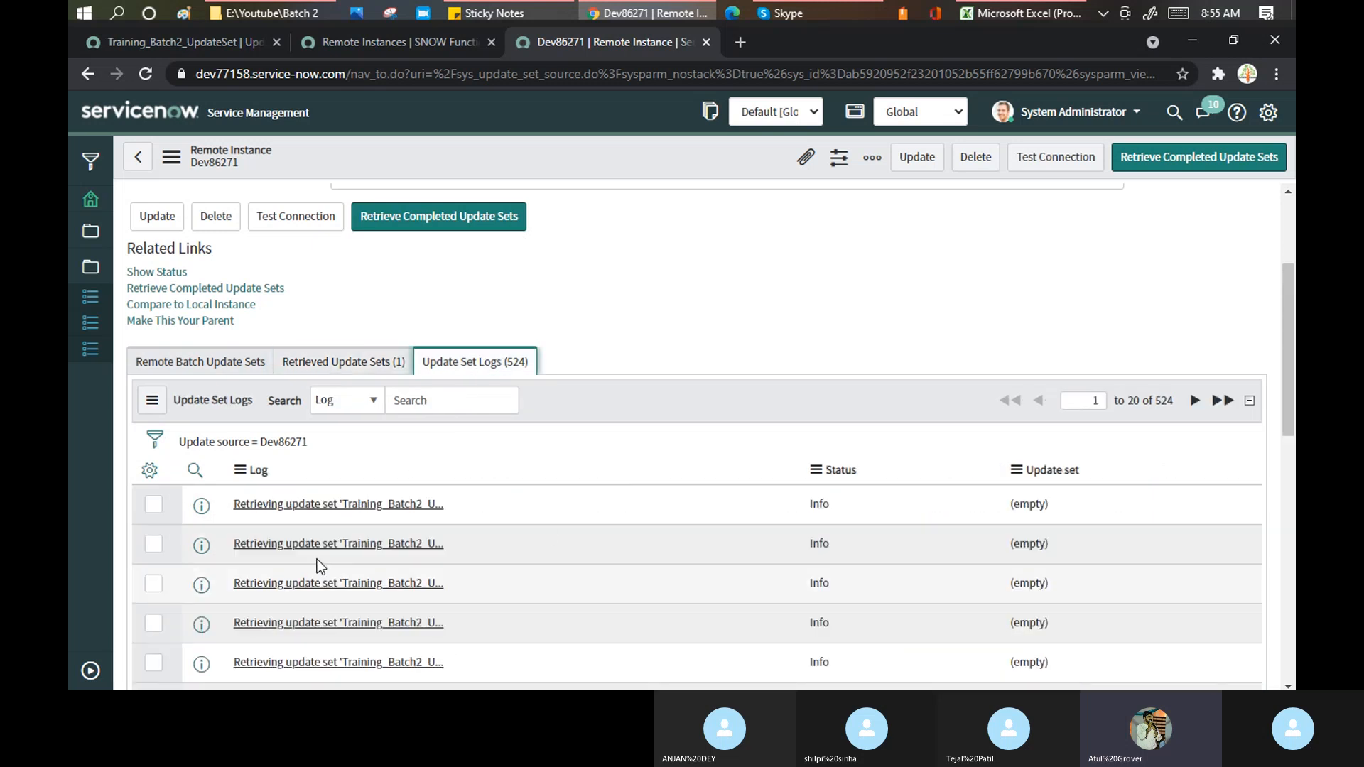
{"action": "scroll", "coordinate": [636, 540], "scroll_direction": "down", "scroll_amount": 10}
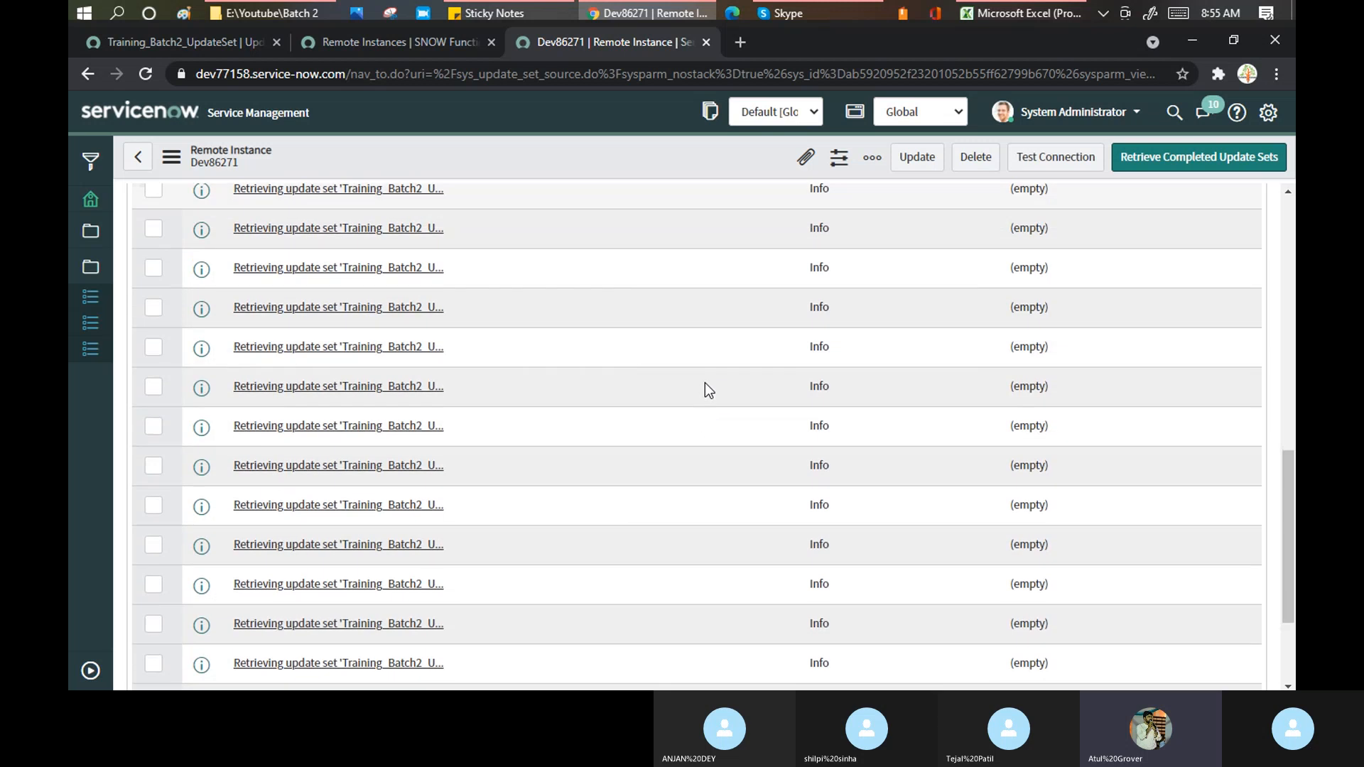
{"action": "scroll", "coordinate": [705, 383], "scroll_direction": "down", "scroll_amount": 3}
{"action": "scroll", "coordinate": [705, 383], "scroll_direction": "up", "scroll_amount": 13}
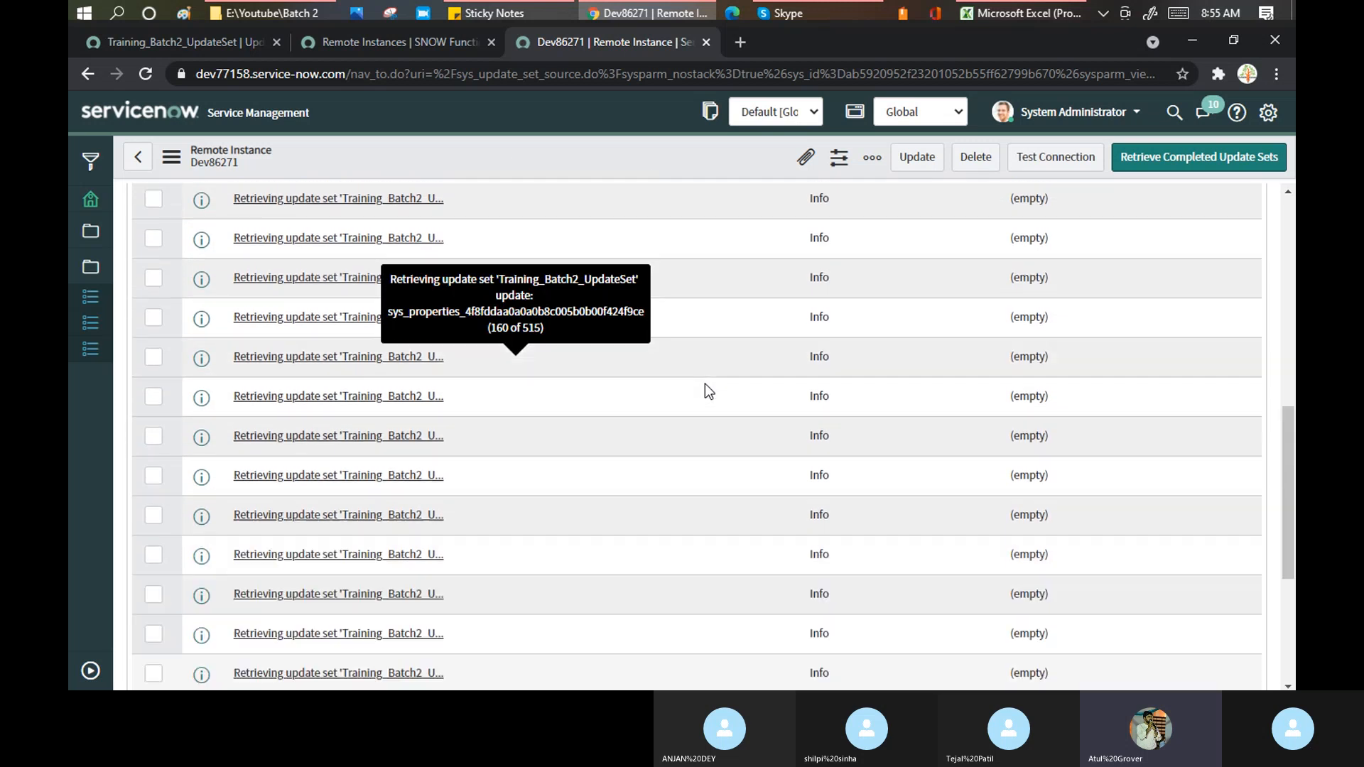
{"action": "left_click", "coordinate": [361, 555]}
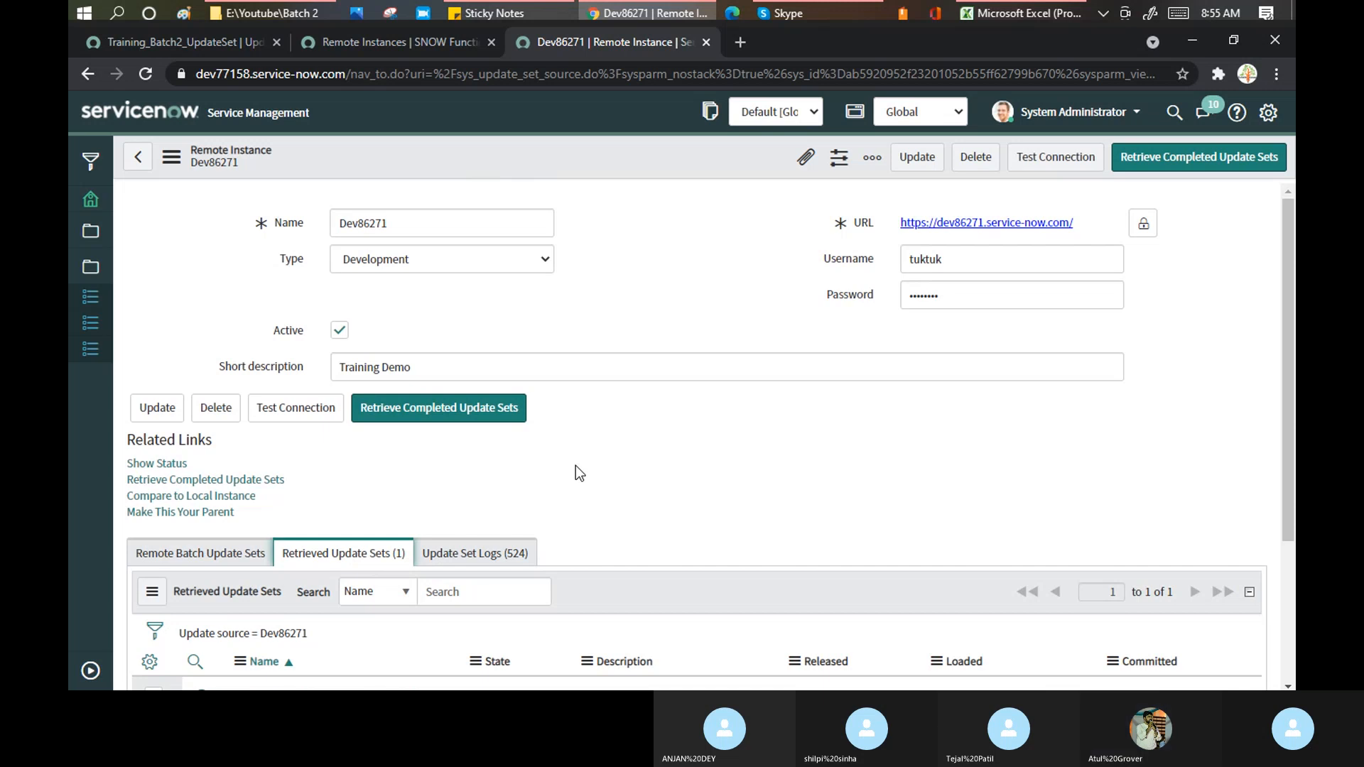
{"action": "scroll", "coordinate": [599, 442], "scroll_direction": "down", "scroll_amount": 3}
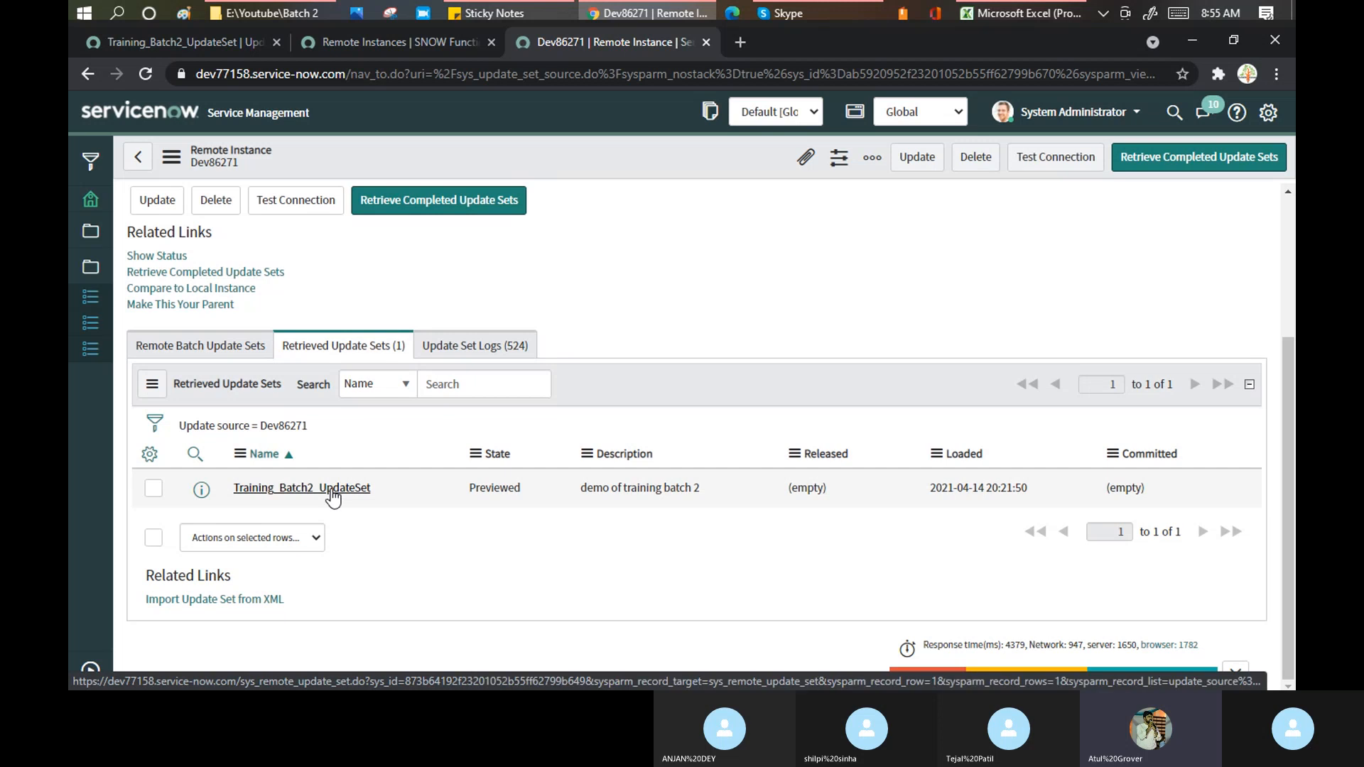
- Open Training_Batch2_UpdateSet and review its banner: fix problems before committing, 0 ignored, 152 remaining
{"action": "left_click", "coordinate": [412, 492]}
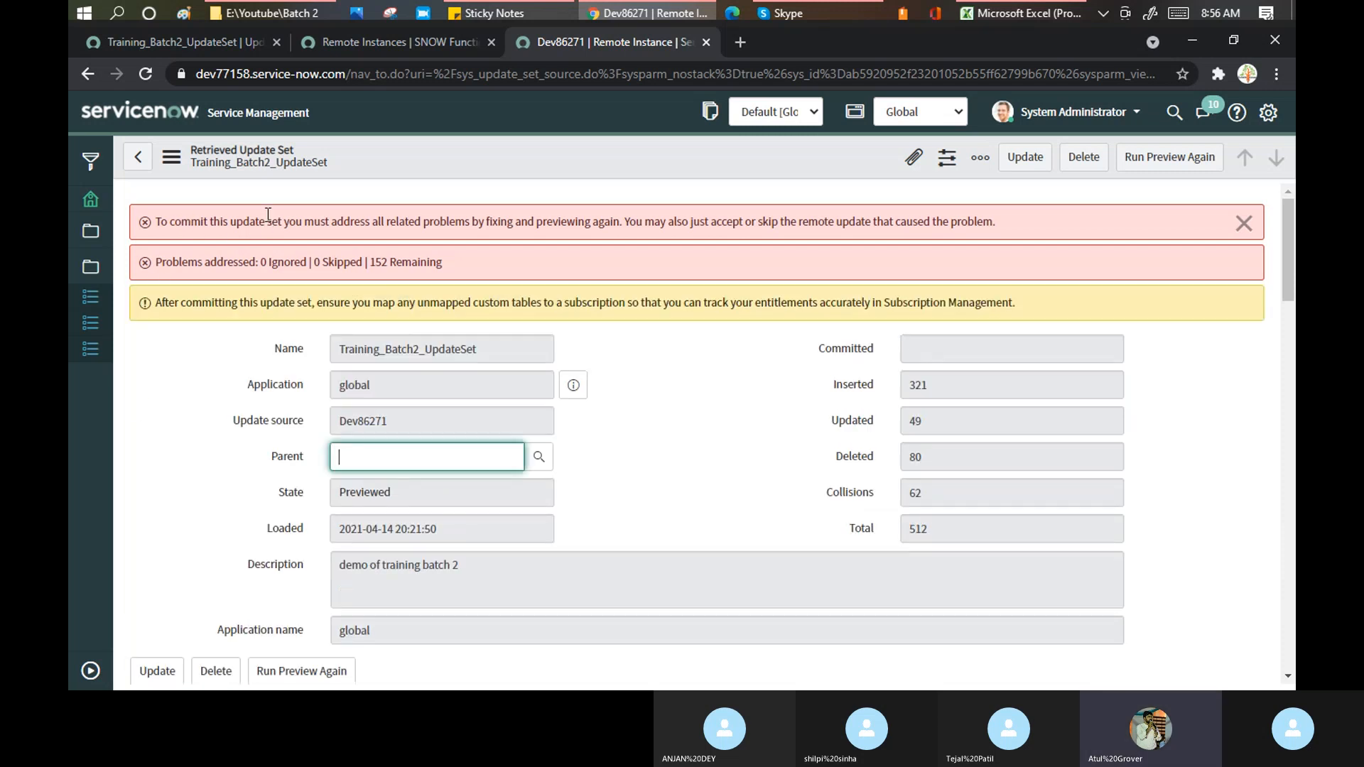
{"action": "left_click_drag", "start_coordinate": [478, 222], "coordinate": [952, 231]}
{"action": "left_click", "coordinate": [696, 222]}
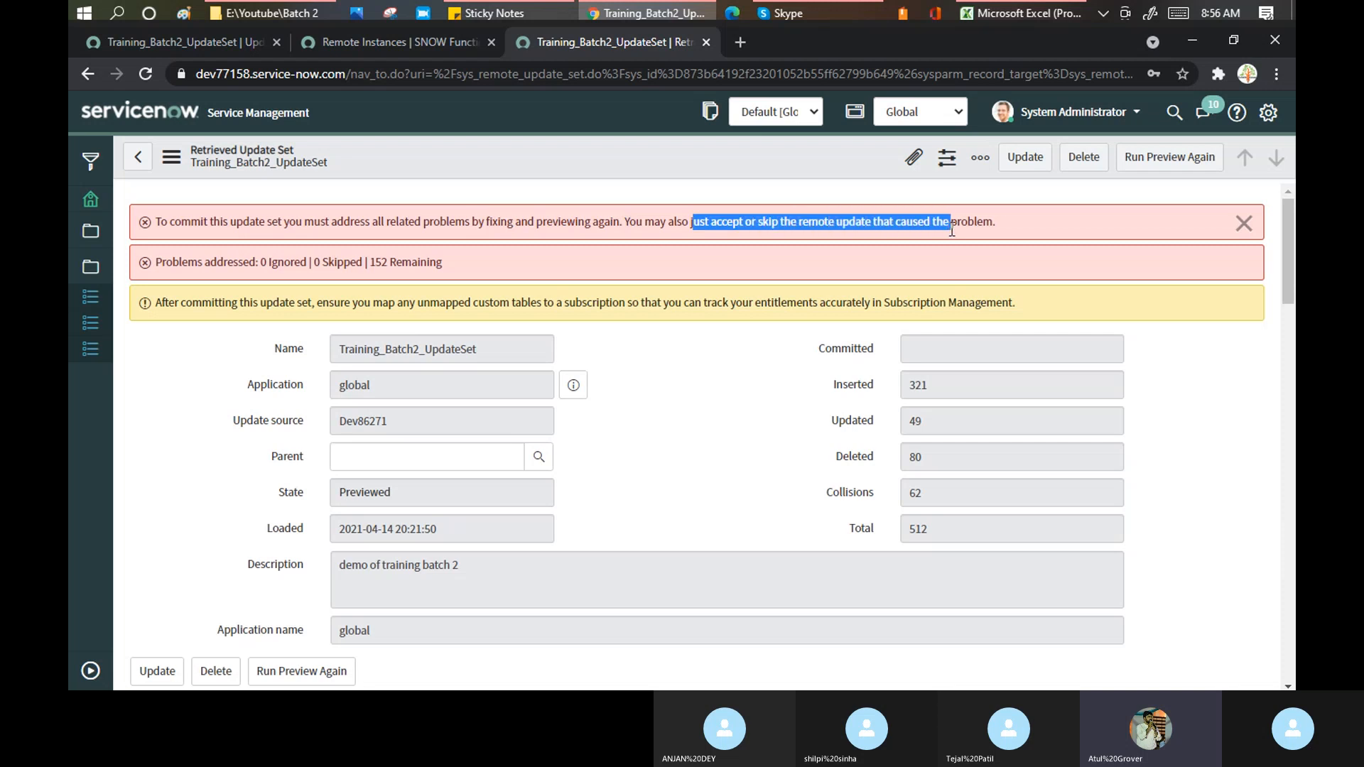
{"action": "left_click", "coordinate": [263, 261]}
{"action": "left_click_drag", "start_coordinate": [263, 262], "coordinate": [278, 262]}
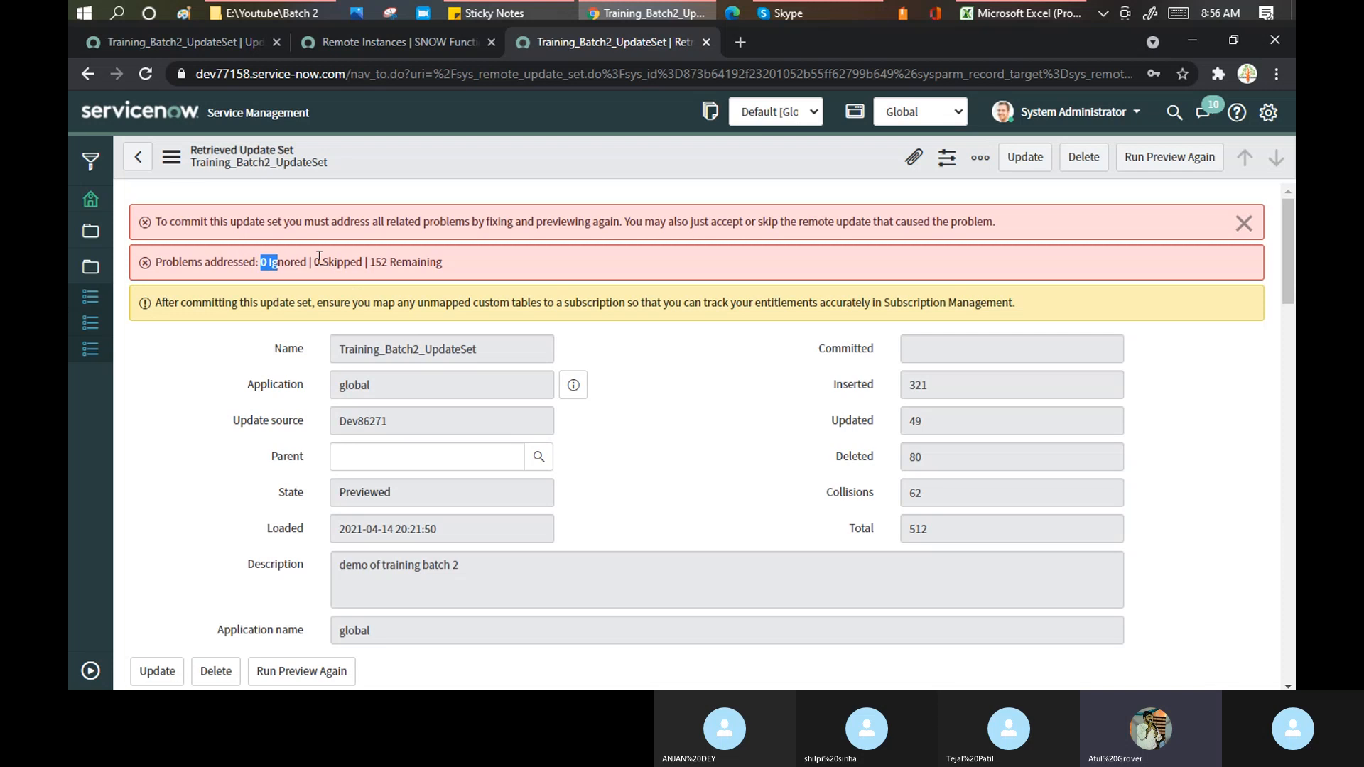
{"action": "left_click_drag", "start_coordinate": [370, 262], "coordinate": [449, 264]}
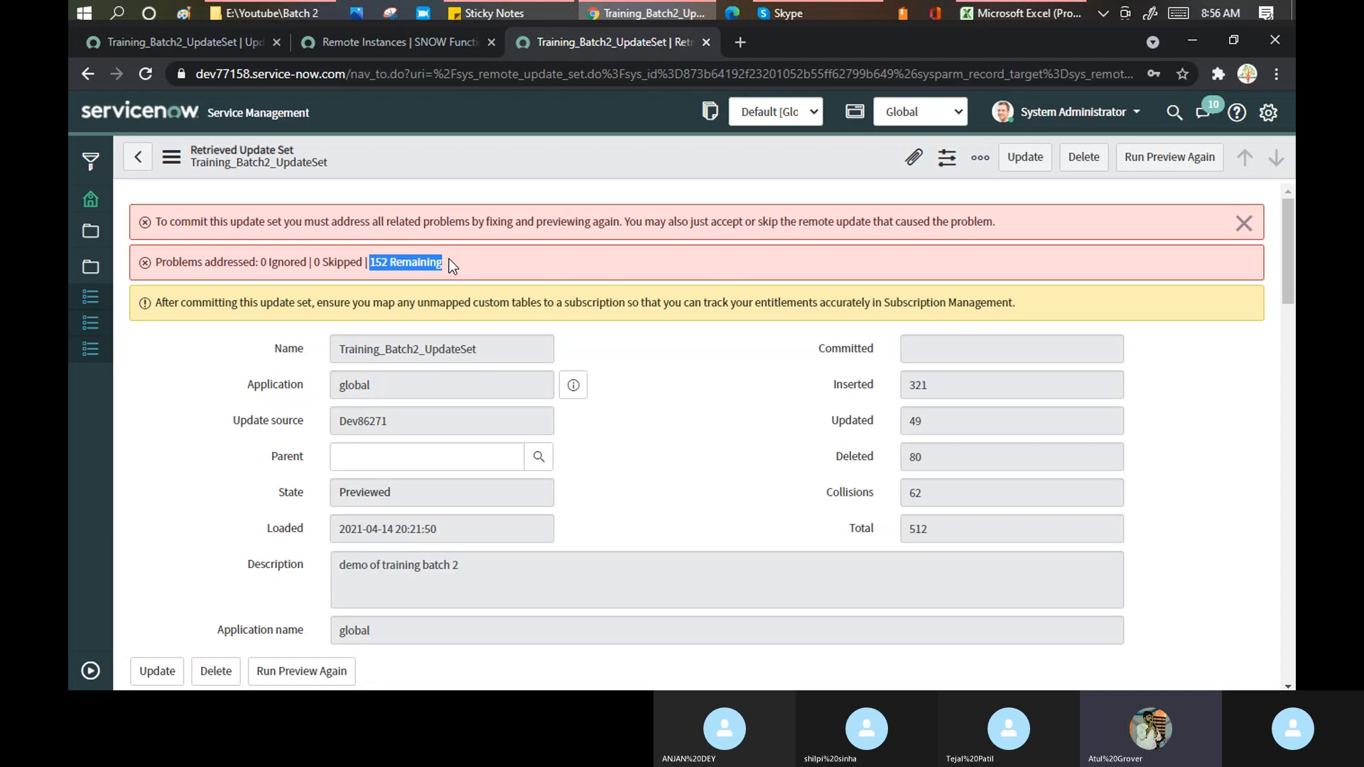
{"action": "left_click", "coordinate": [685, 370]}
- Review the update counts: 321 Inserted, 49 Updated, plus Deleted, Collisions and Total
{"action": "scroll", "coordinate": [685, 370], "scroll_direction": "down", "scroll_amount": 1}
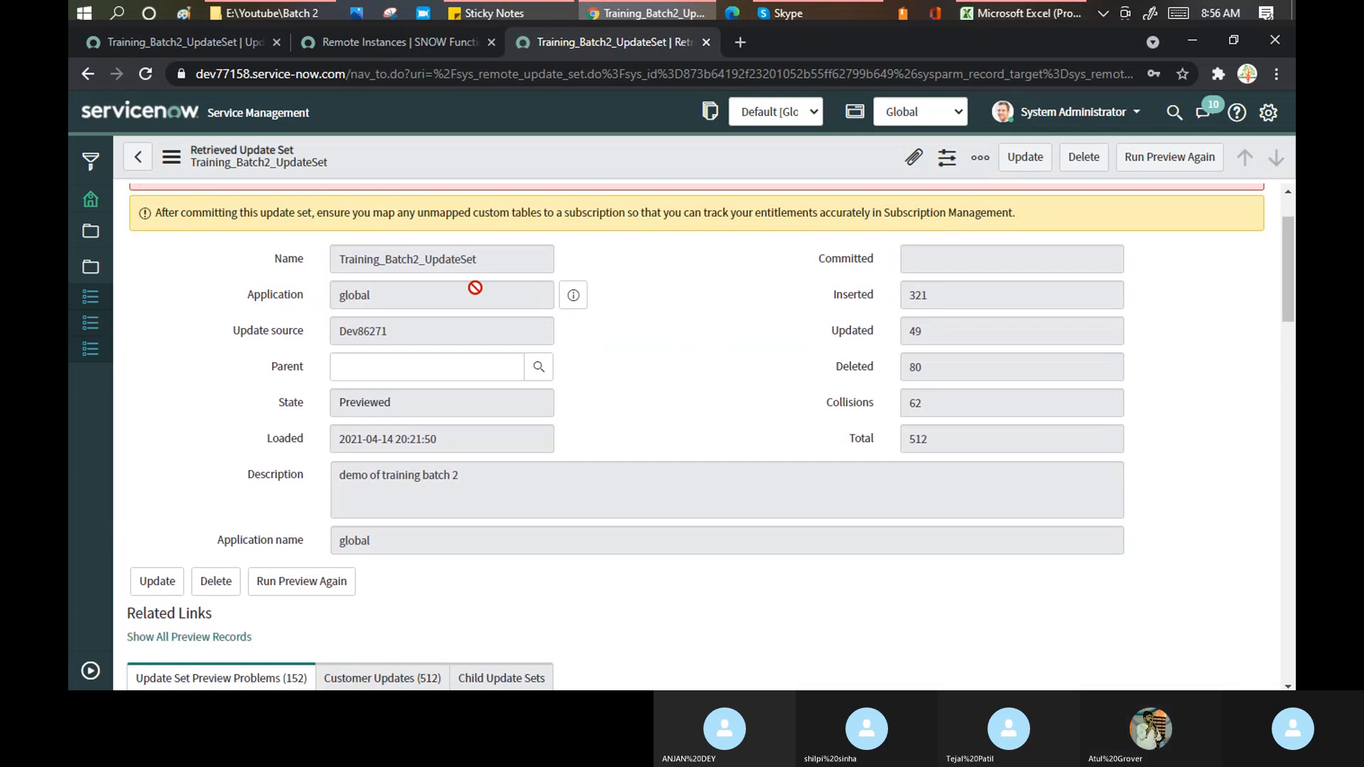
{"action": "left_click_drag", "start_coordinate": [940, 295], "coordinate": [908, 300]}
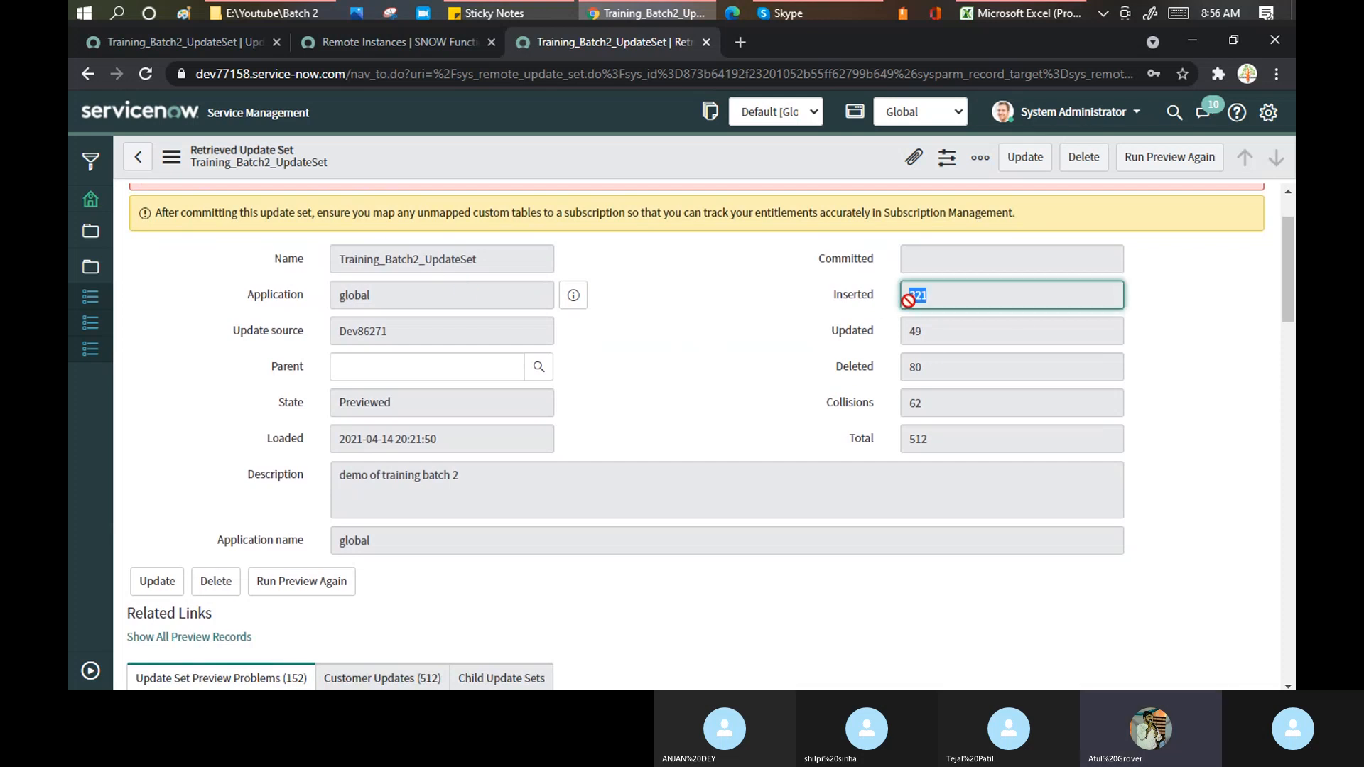
{"action": "left_click_drag", "start_coordinate": [935, 331], "coordinate": [901, 391]}
{"action": "left_click", "coordinate": [915, 394]}
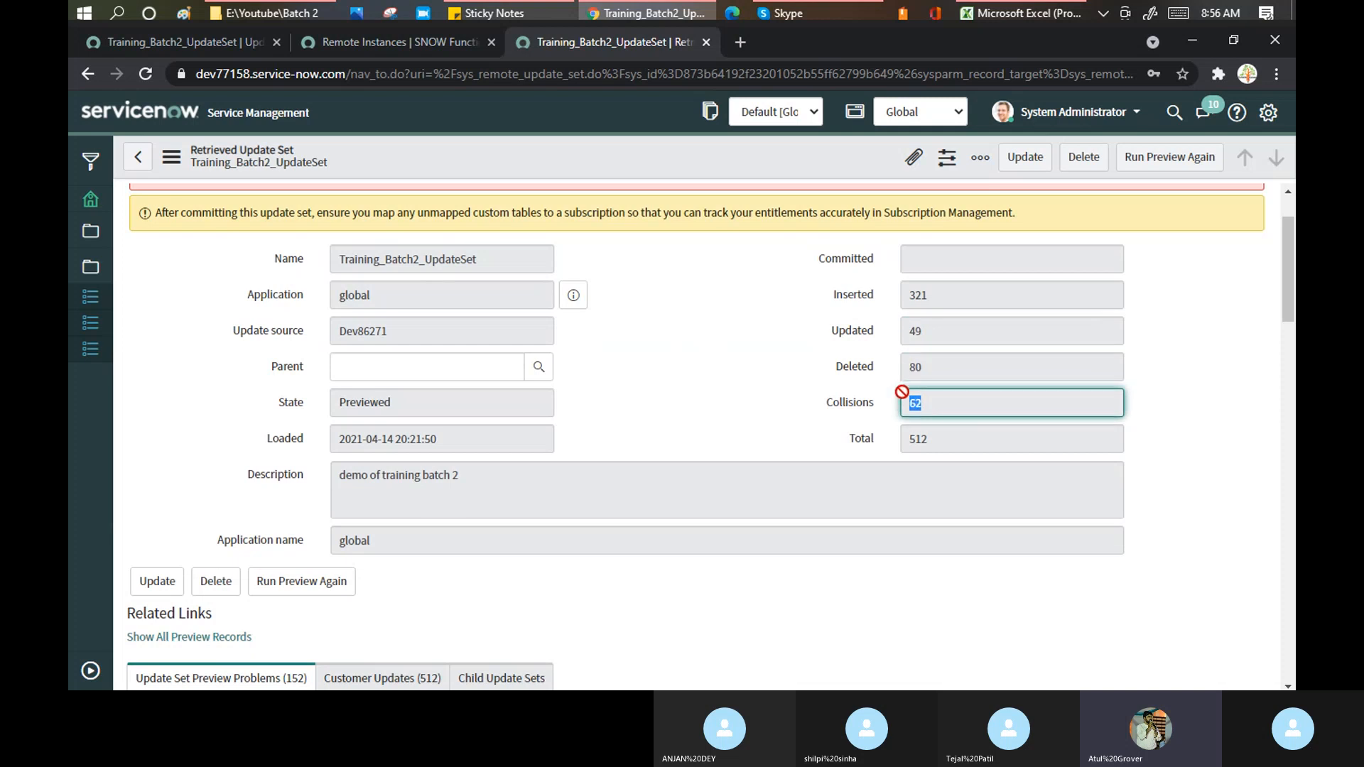
{"action": "left_click_drag", "start_coordinate": [944, 435], "coordinate": [901, 434]}
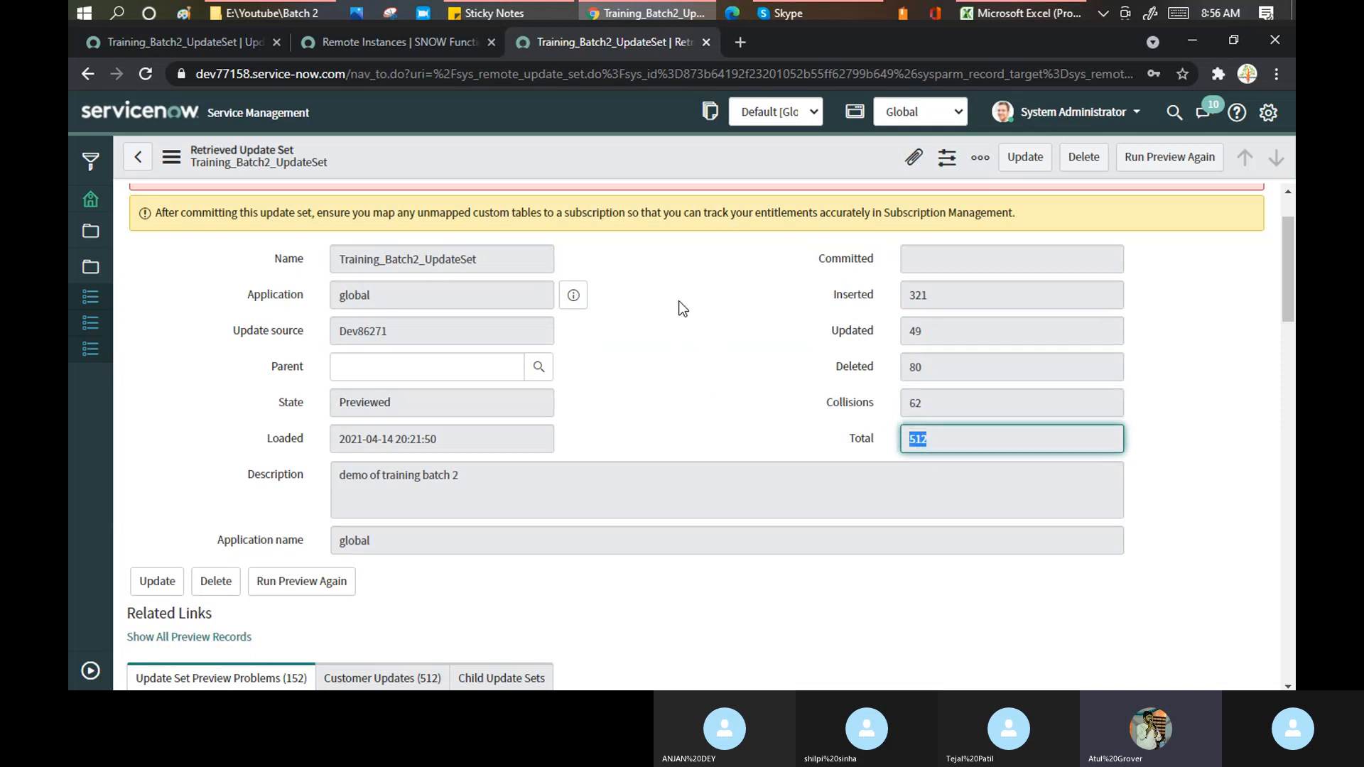
- Scroll the preview problems list to the missing sc_template_detail table error and back up
{"action": "scroll", "coordinate": [682, 308], "scroll_direction": "down", "scroll_amount": 4}
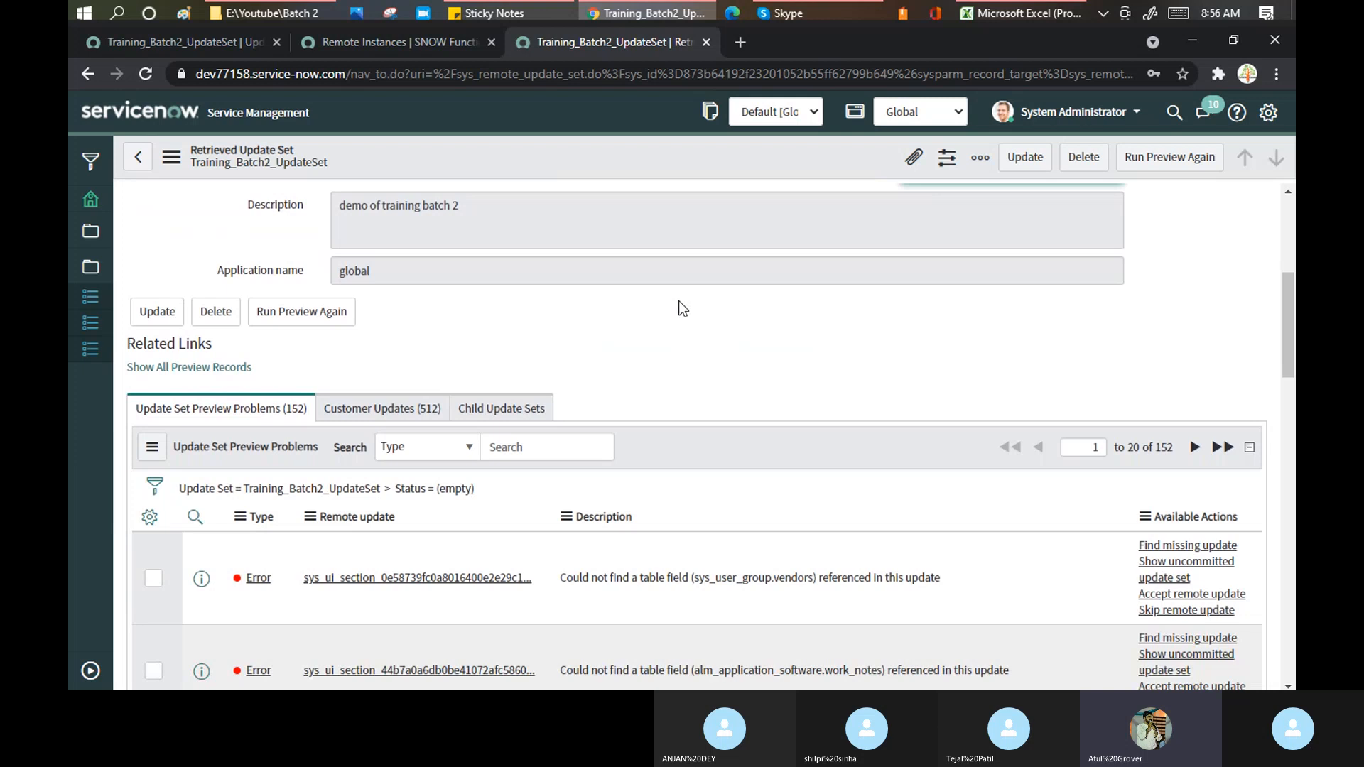
{"action": "scroll", "coordinate": [683, 308], "scroll_direction": "down", "scroll_amount": 4}
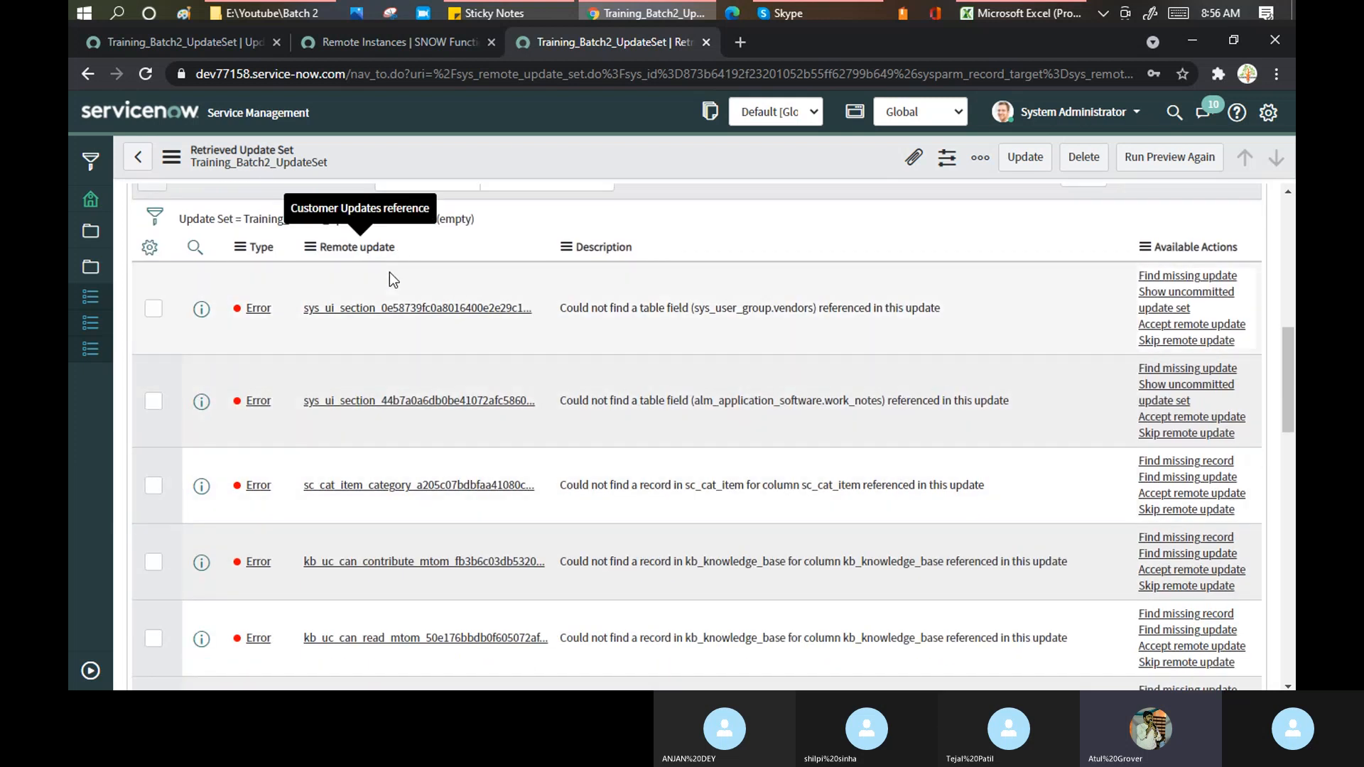
{"action": "scroll", "coordinate": [384, 366], "scroll_direction": "down", "scroll_amount": 6}
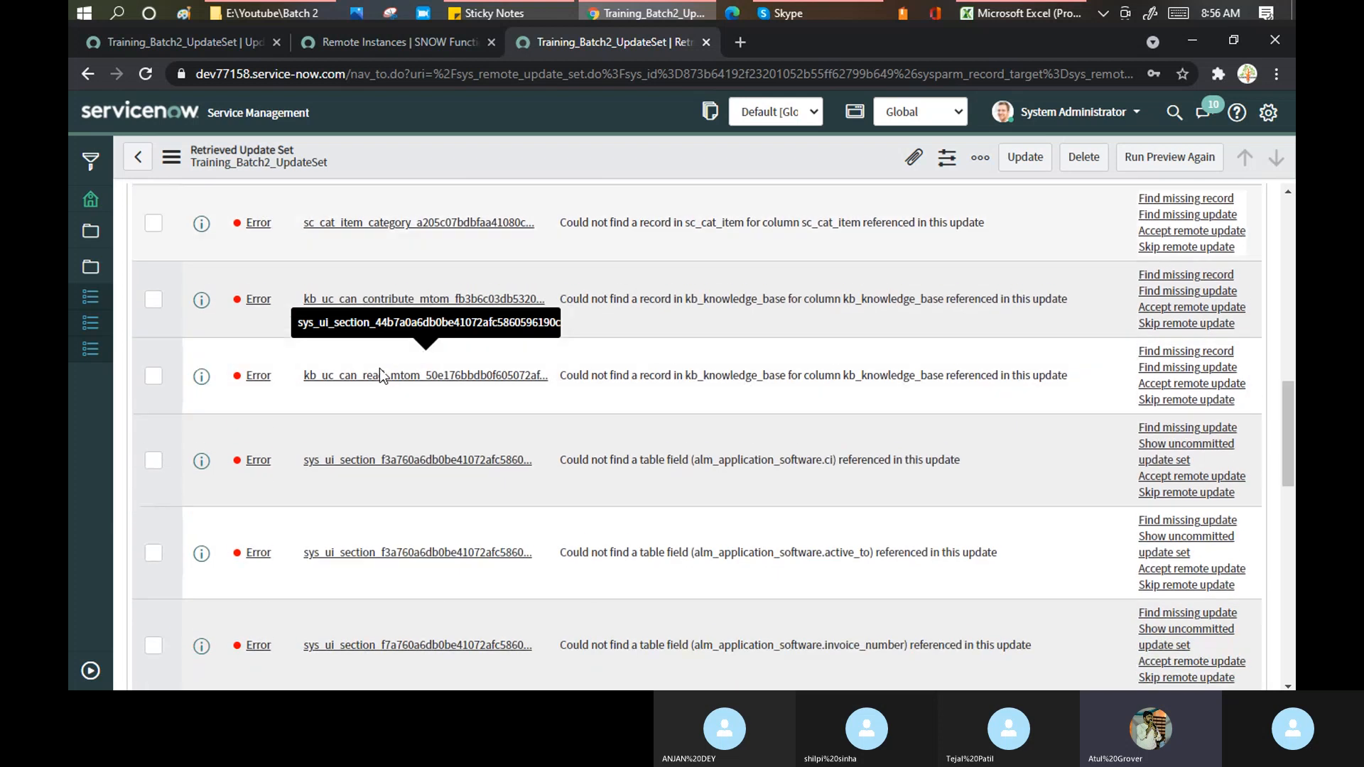
{"action": "scroll", "coordinate": [382, 377], "scroll_direction": "down", "scroll_amount": 5}
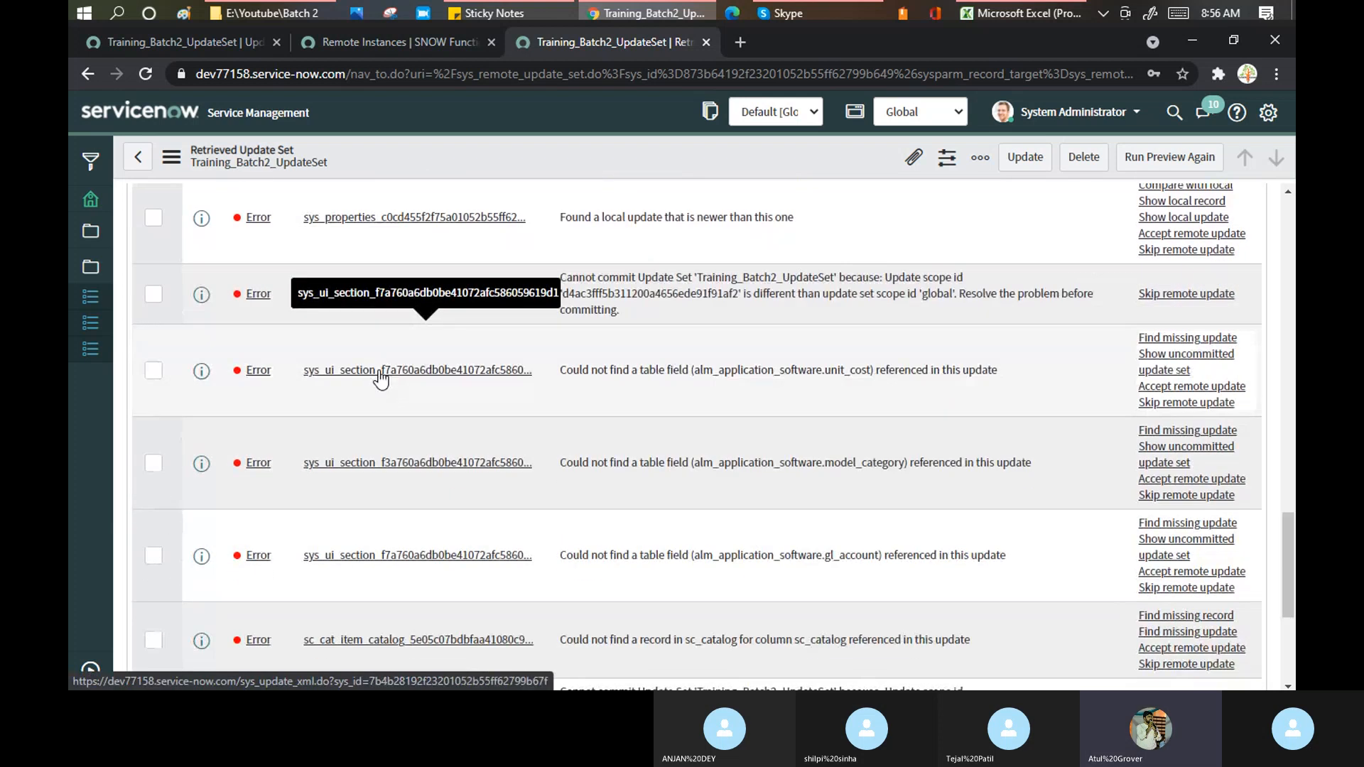
{"action": "scroll", "coordinate": [380, 379], "scroll_direction": "down", "scroll_amount": 4}
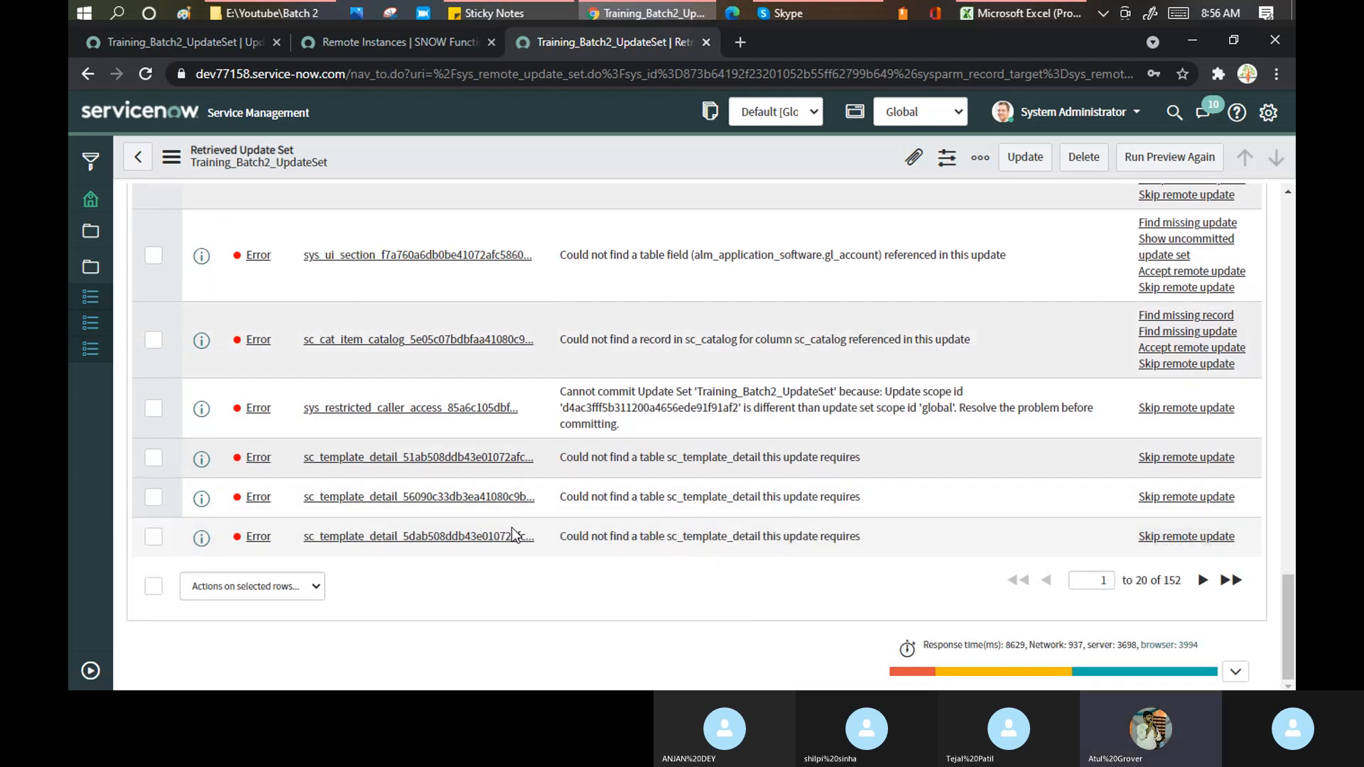
{"action": "left_click_drag", "start_coordinate": [667, 536], "coordinate": [871, 547]}
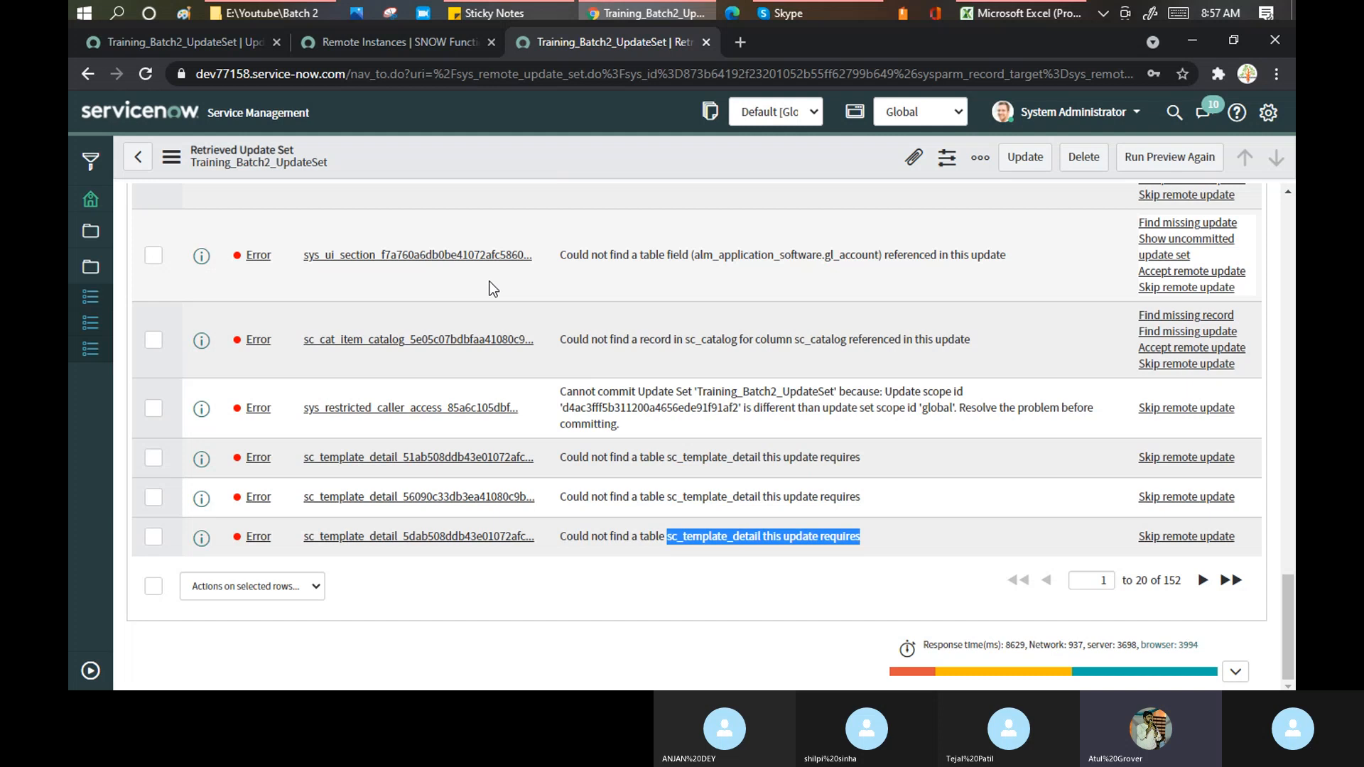
{"action": "scroll", "coordinate": [480, 301], "scroll_direction": "up", "scroll_amount": 1}
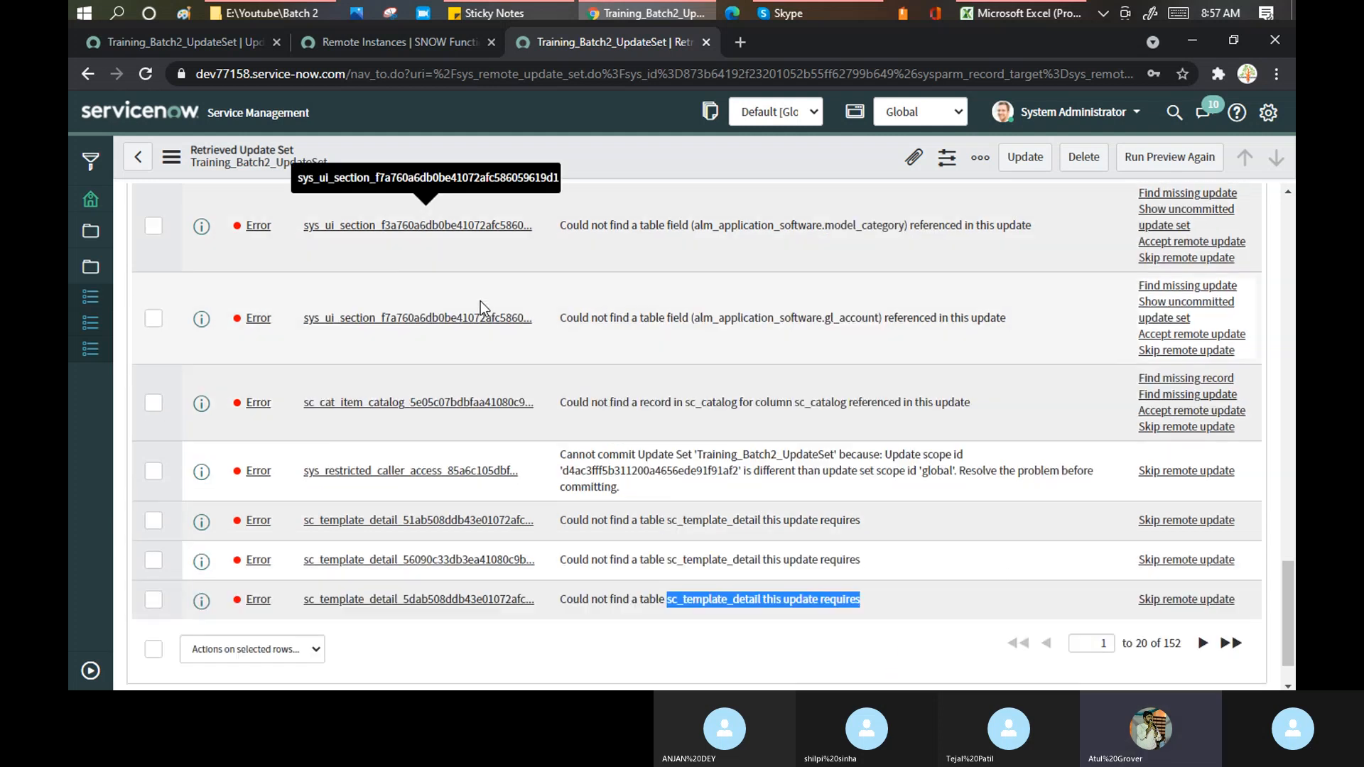
{"action": "scroll", "coordinate": [481, 302], "scroll_direction": "up", "scroll_amount": 5}
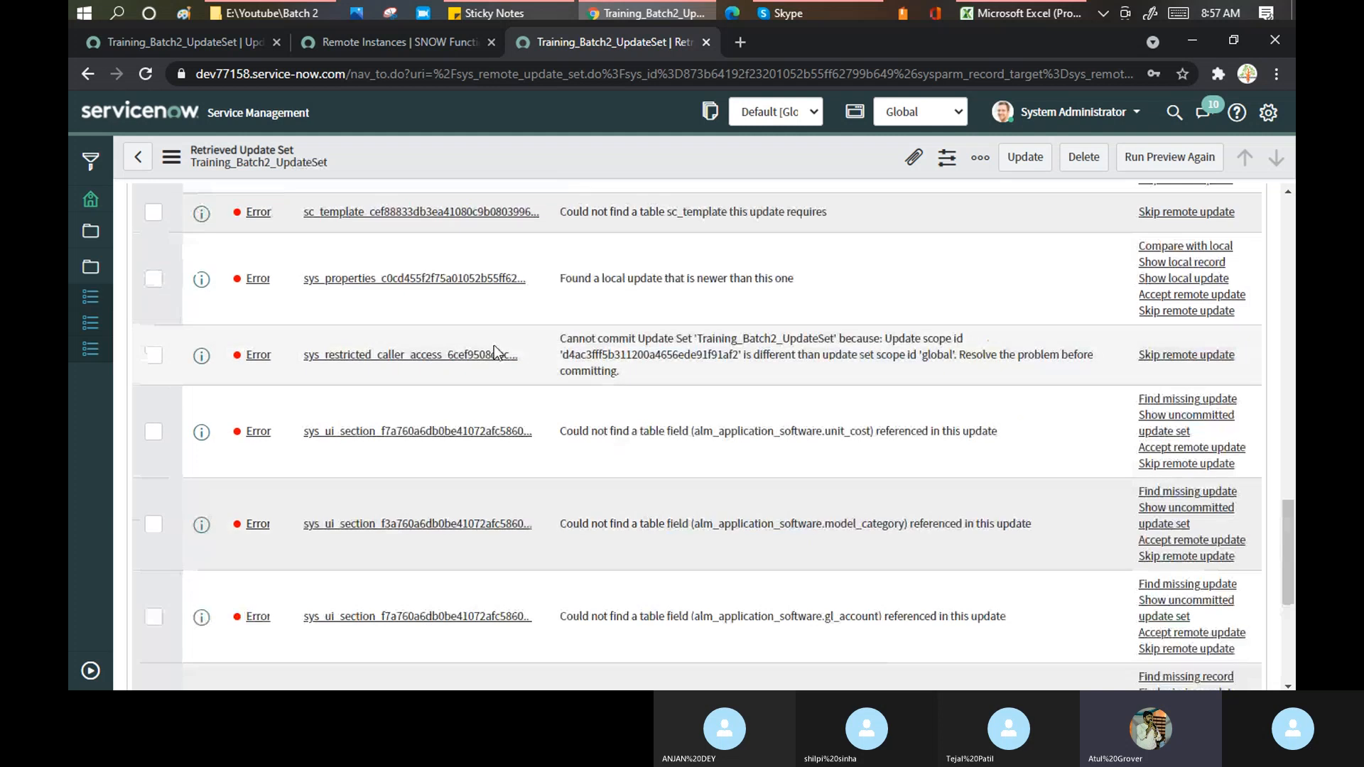
{"action": "scroll", "coordinate": [493, 346], "scroll_direction": "up", "scroll_amount": 1}
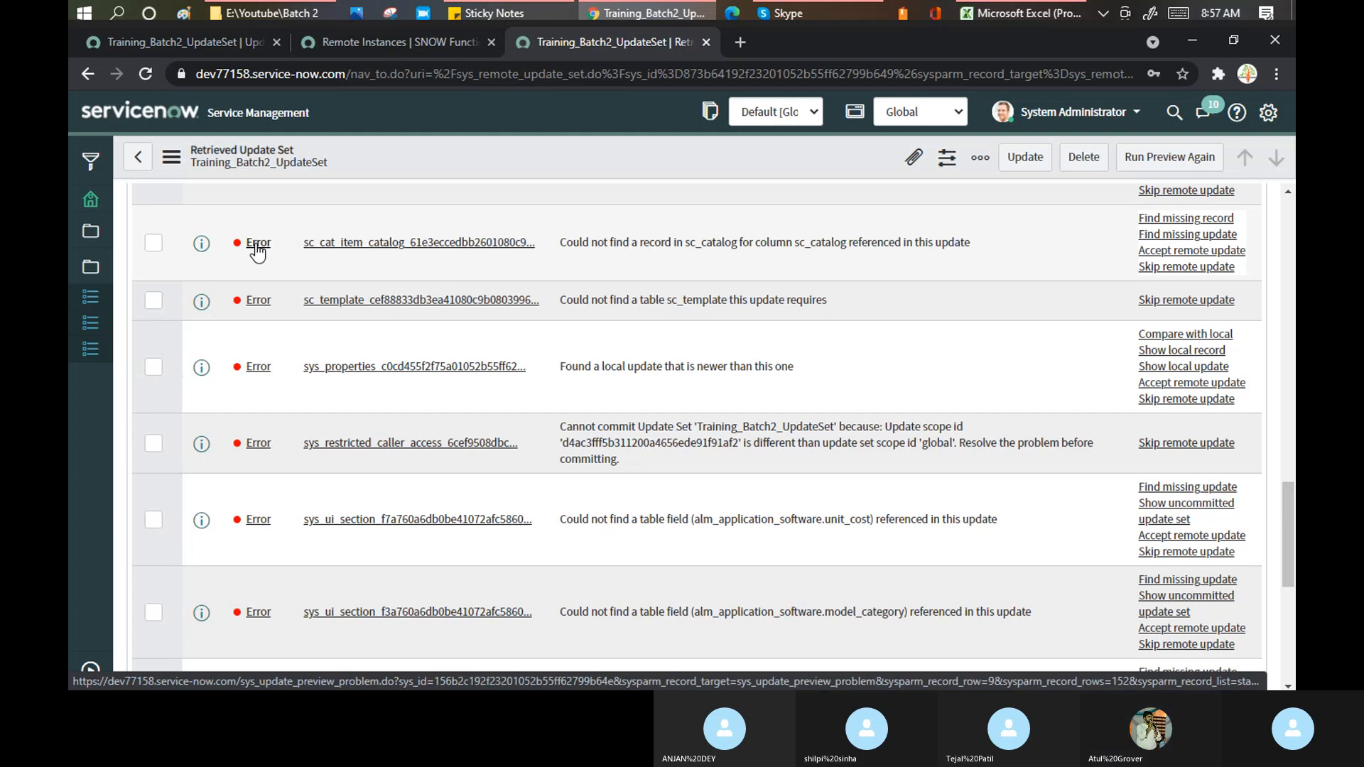
- Open the sc_cat_item_catalog error, copy its Missing Item sys_id, and switch to the dev86271 tab
{"action": "left_click", "coordinate": [257, 244]}
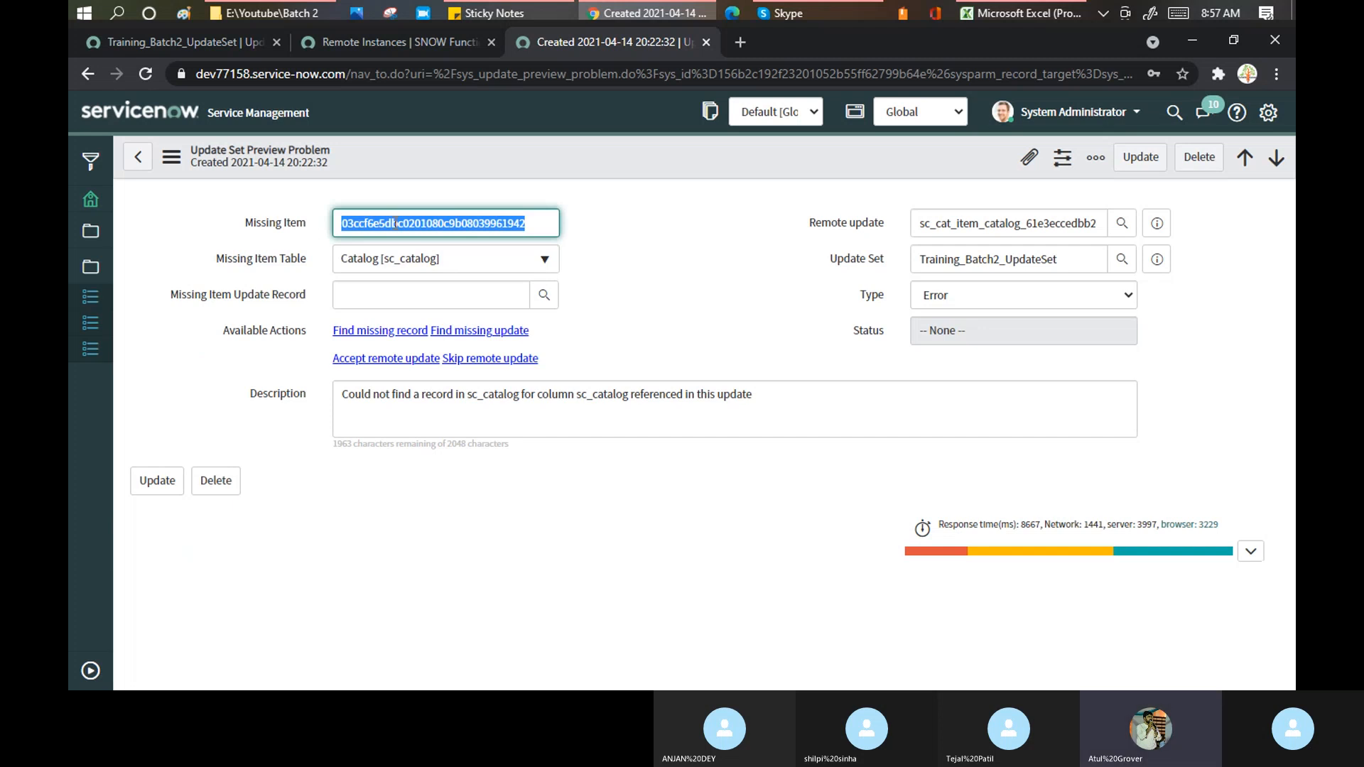
{"action": "left_click", "coordinate": [542, 226]}
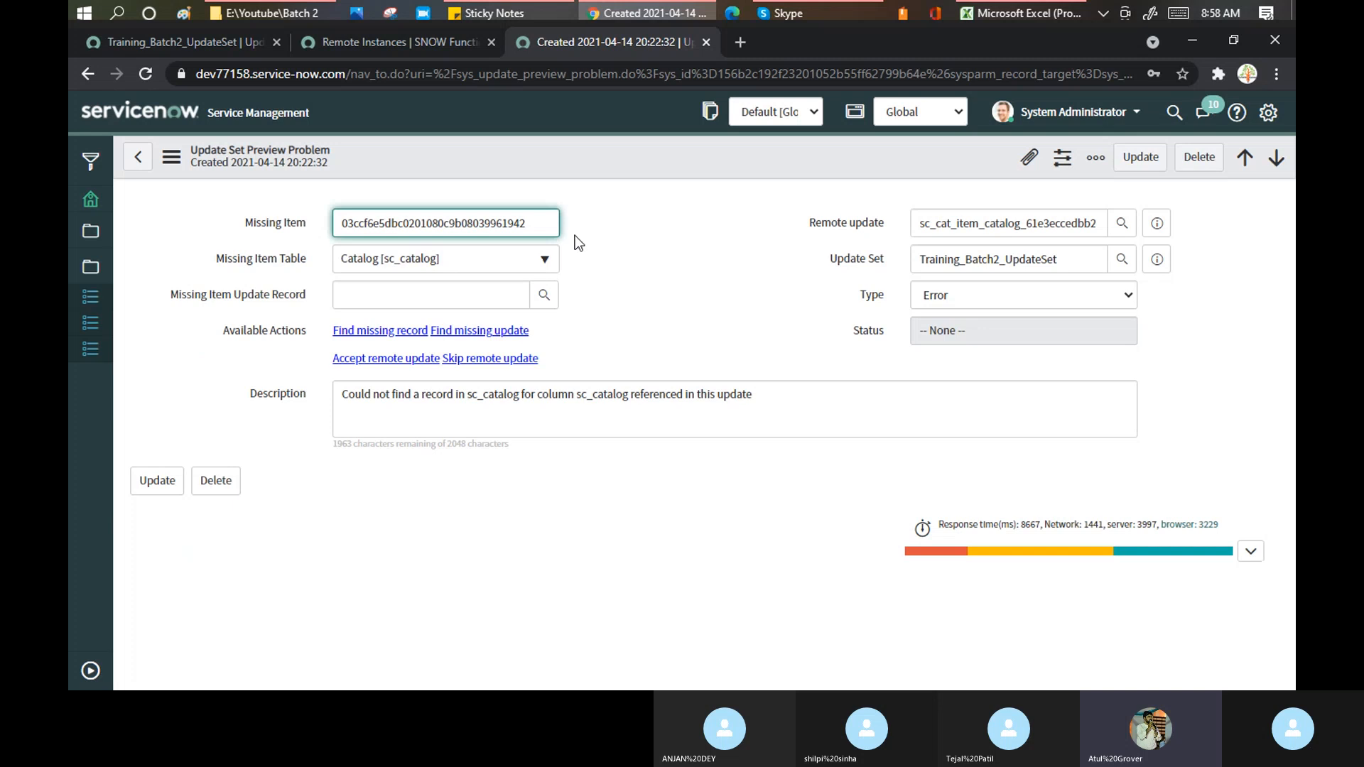
{"action": "left_click_drag", "start_coordinate": [545, 220], "coordinate": [336, 213]}
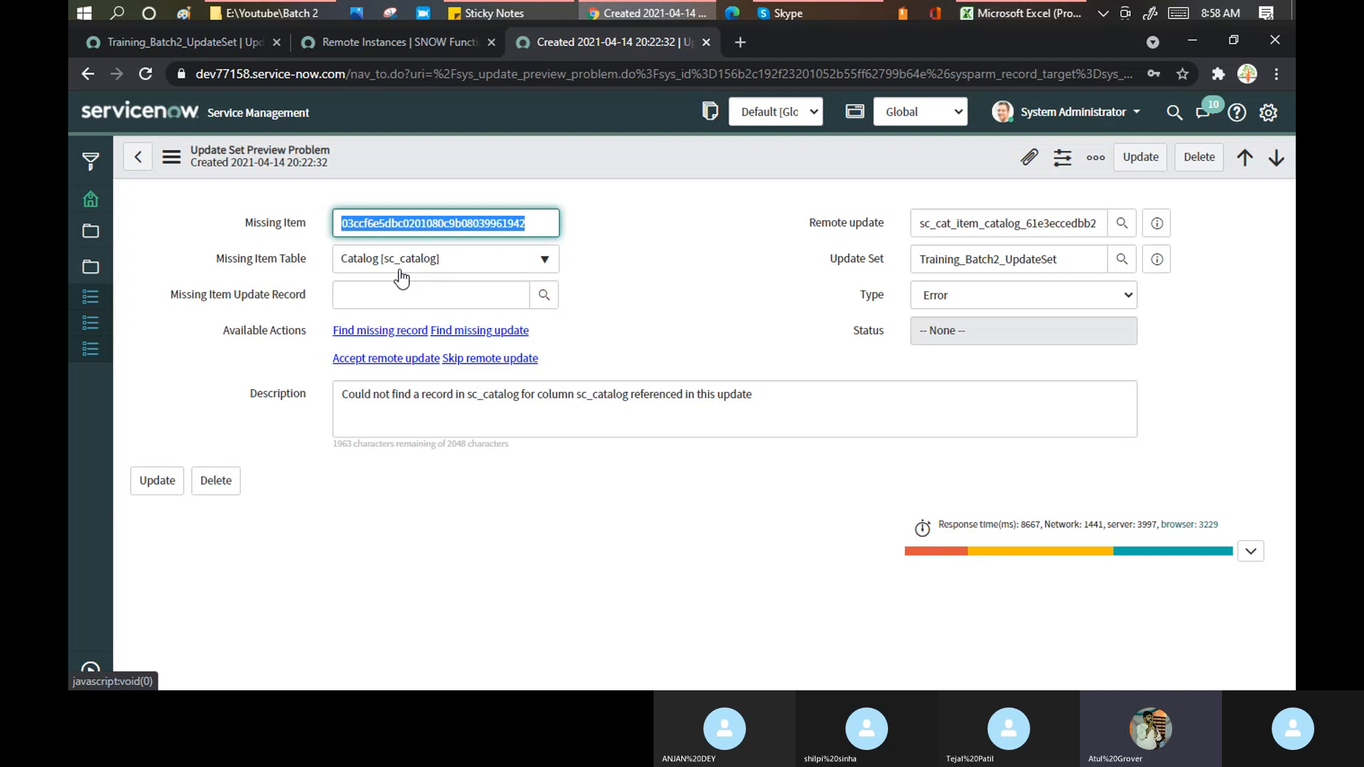
{"action": "left_click", "coordinate": [196, 41]}
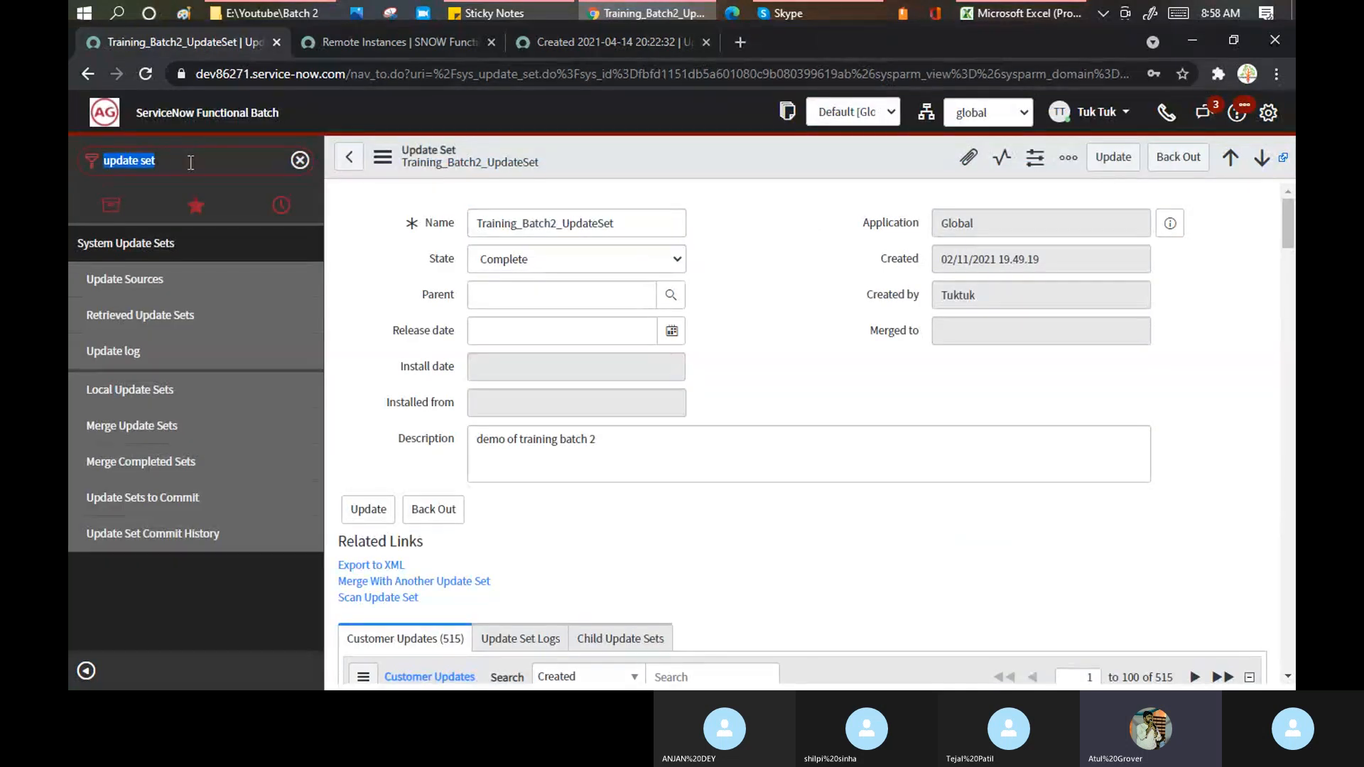
- Enter sc_catalog.list in the Filter navigator to list dev86271's 15 catalogs
{"action": "type", "text": "s"}
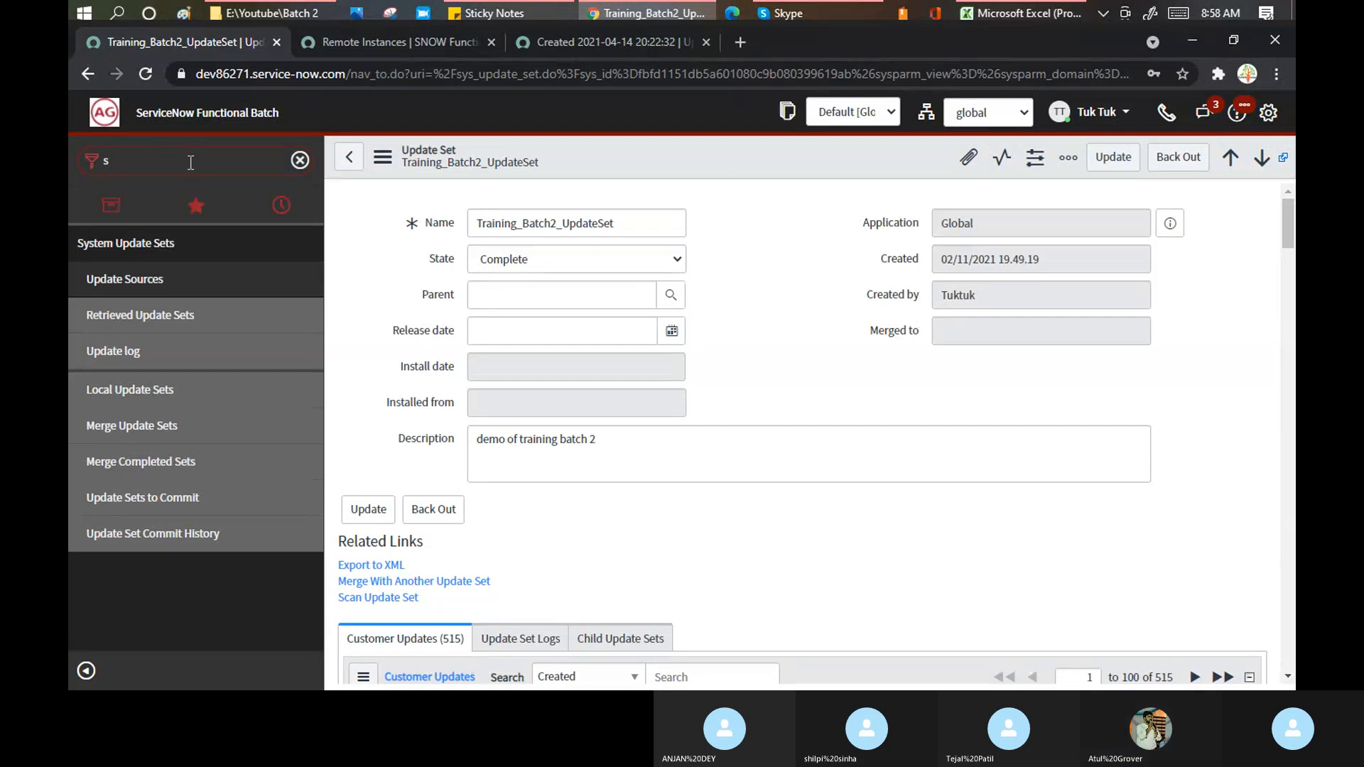
{"action": "type", "text": "c_catalog"}
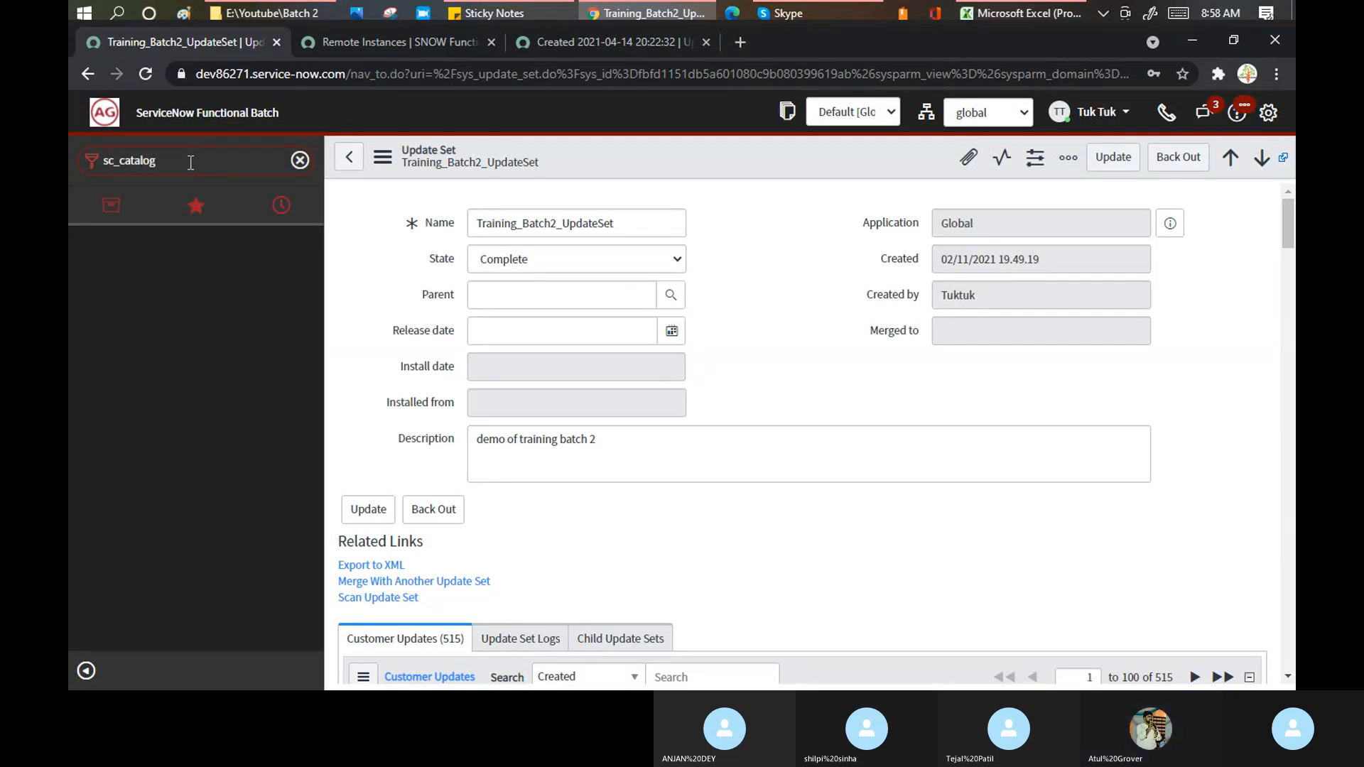
{"action": "type", "text": ".list"}
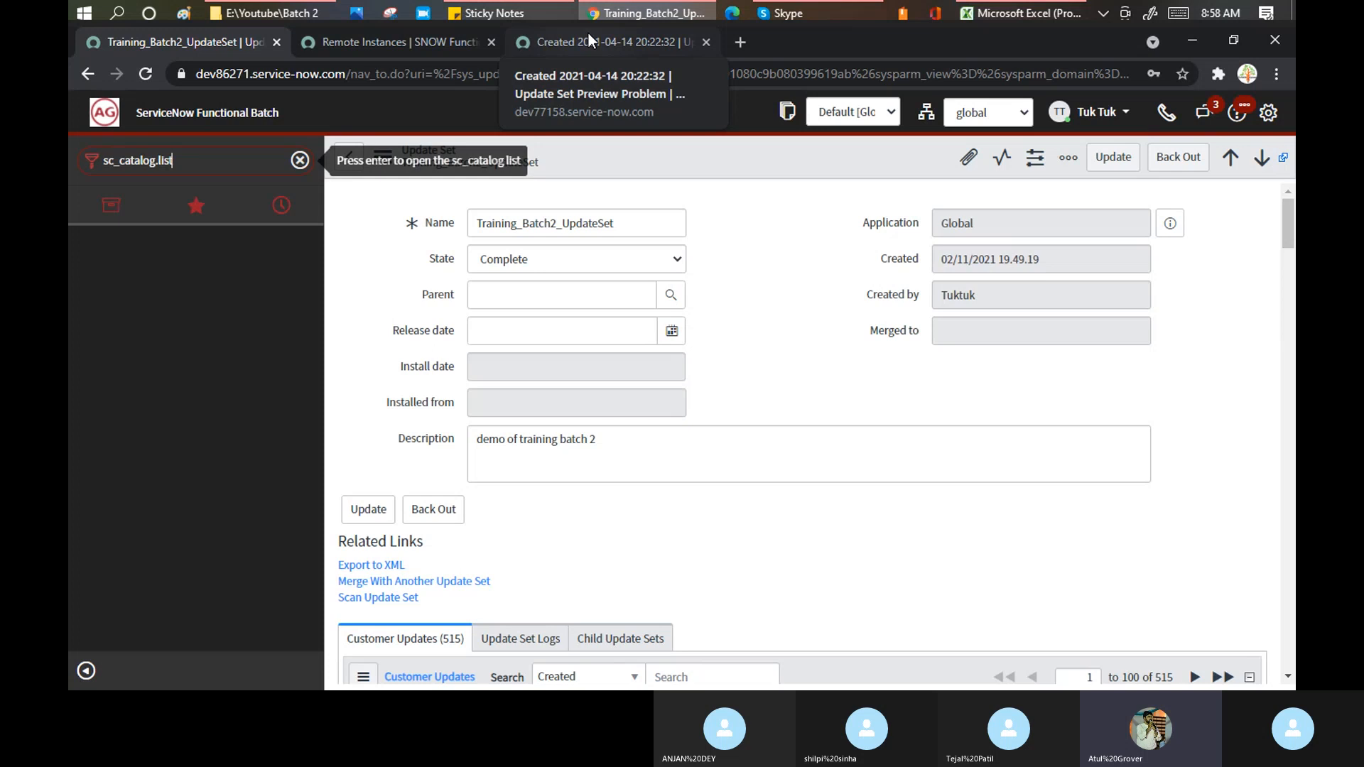
{"action": "key", "text": "Return"}
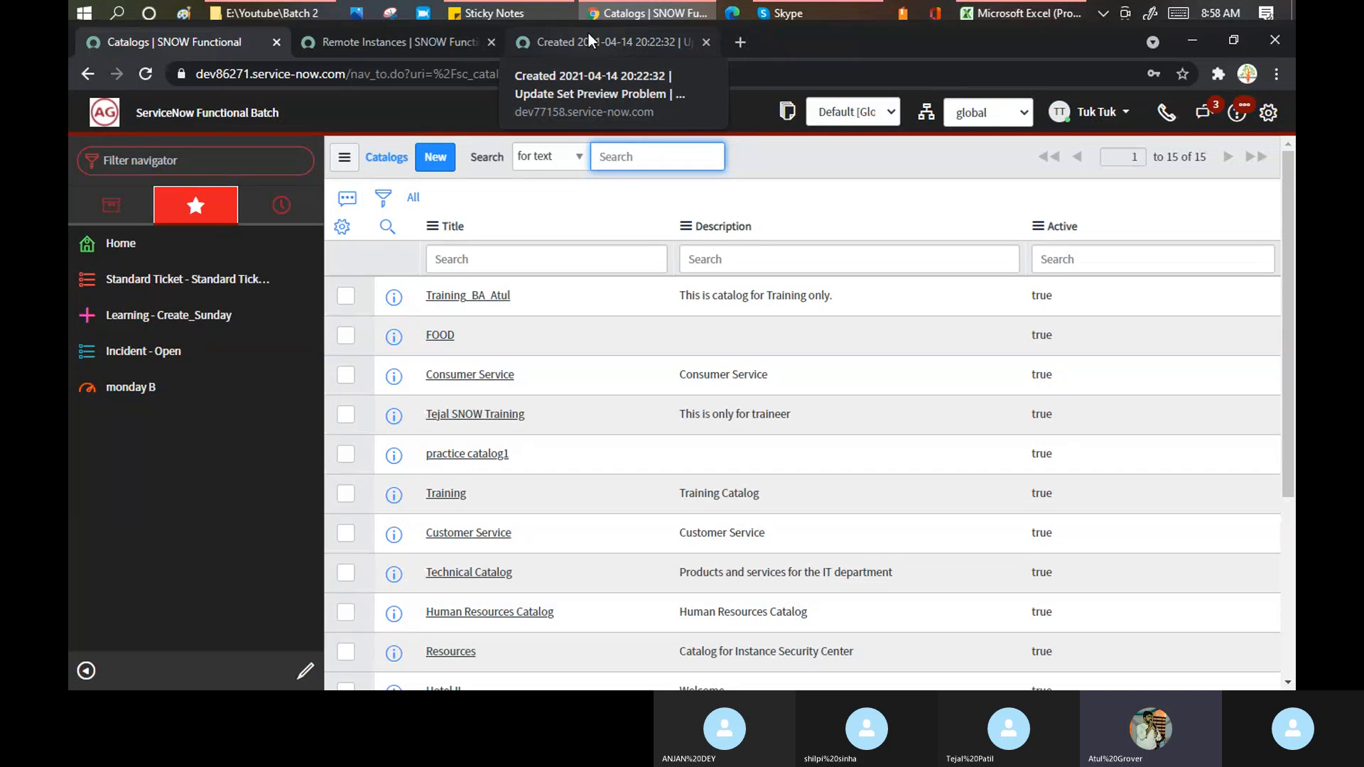
- Filter the Catalogs list on Sys ID starts with the copied sys_id, leaving only Training_BA_Atul
{"action": "left_click", "coordinate": [384, 199]}
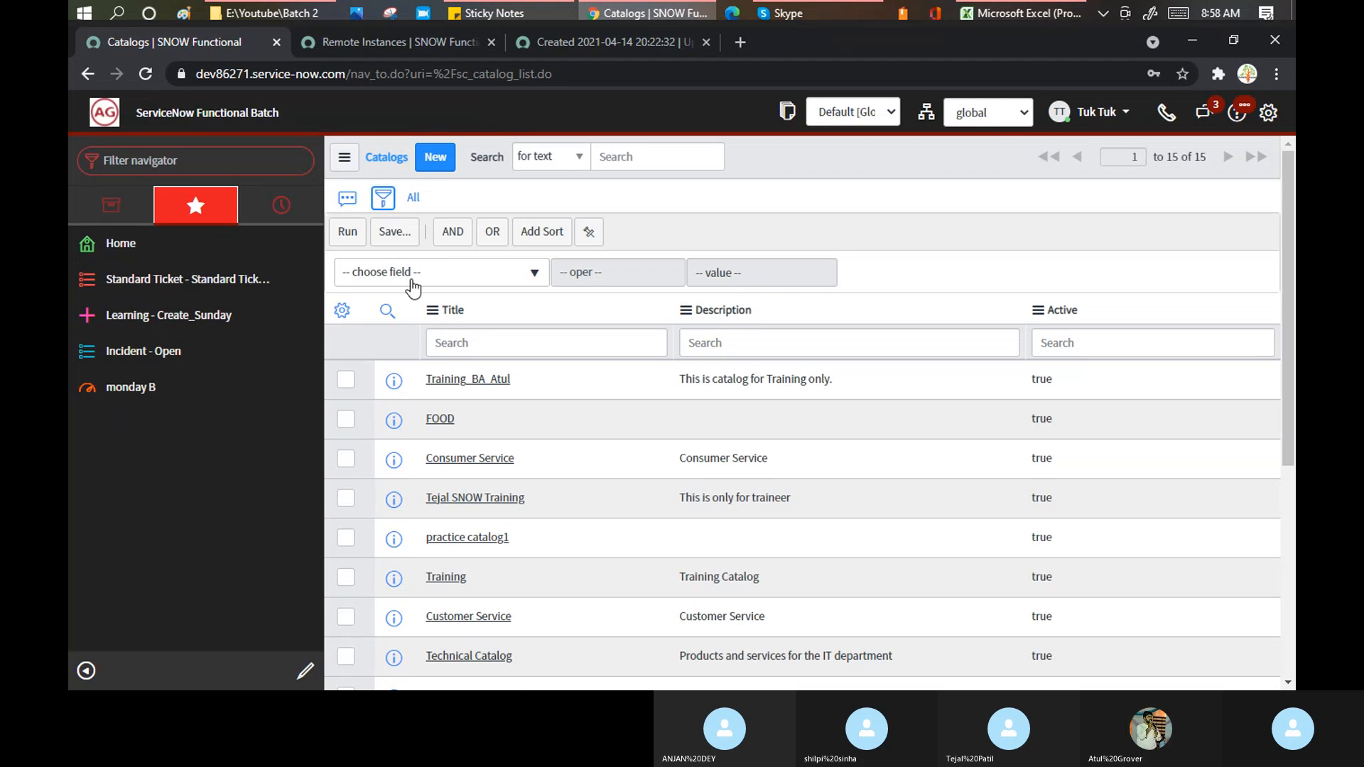
{"action": "left_click", "coordinate": [413, 283]}
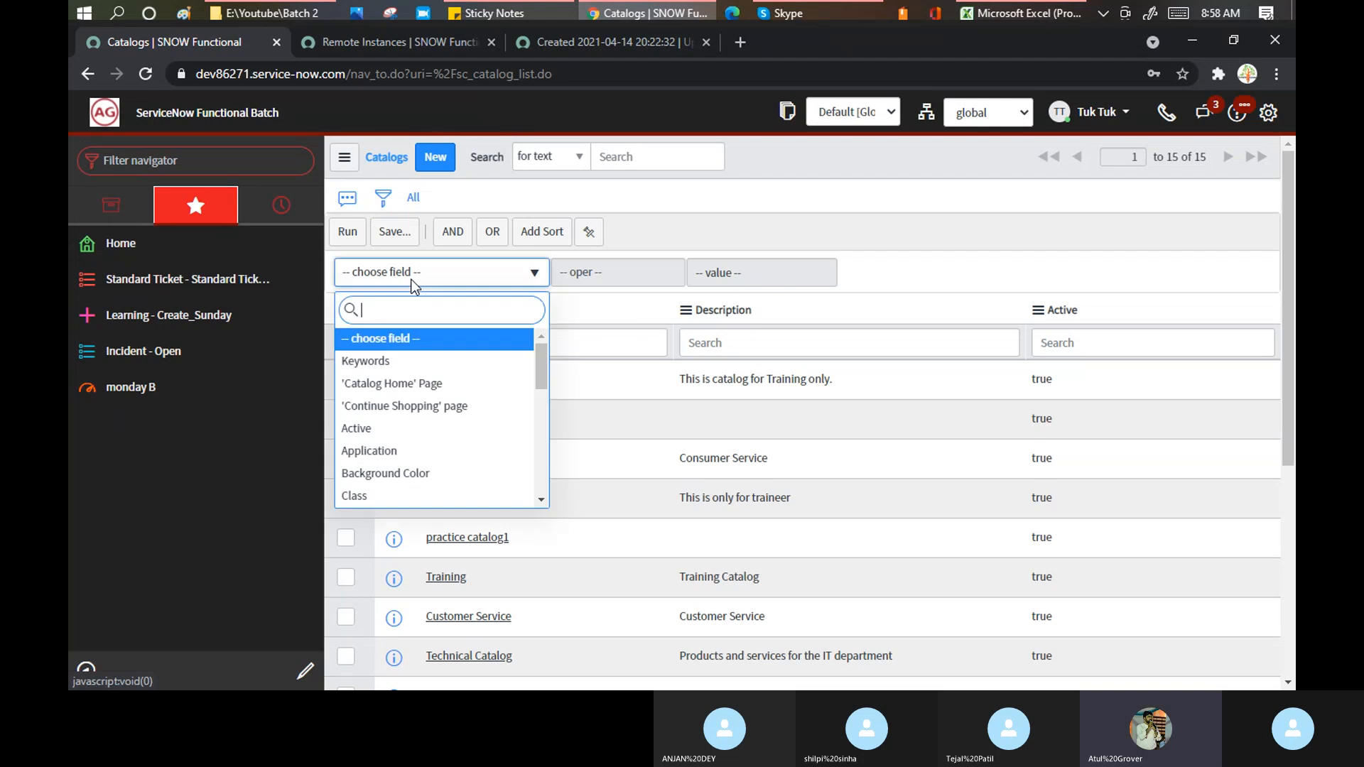
{"action": "type", "text": "sys"}
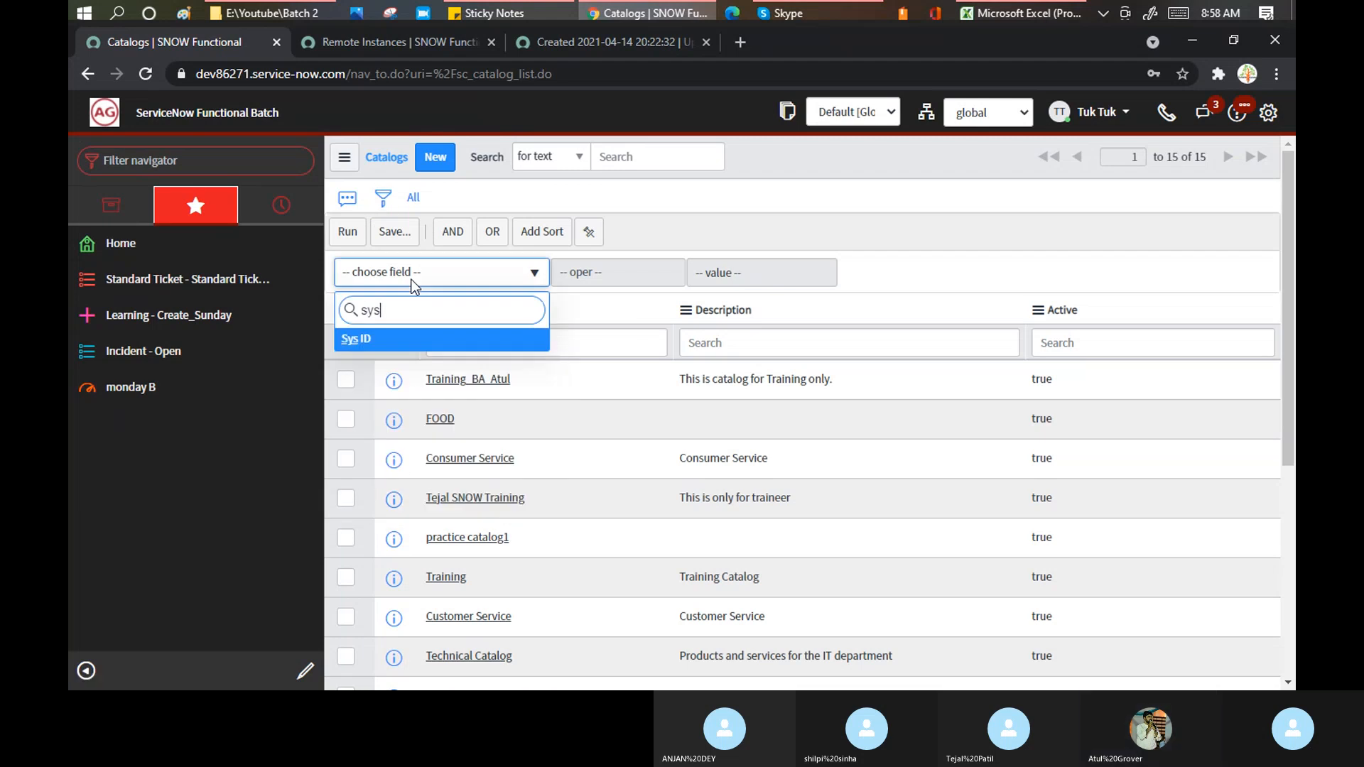
{"action": "left_click", "coordinate": [385, 340]}
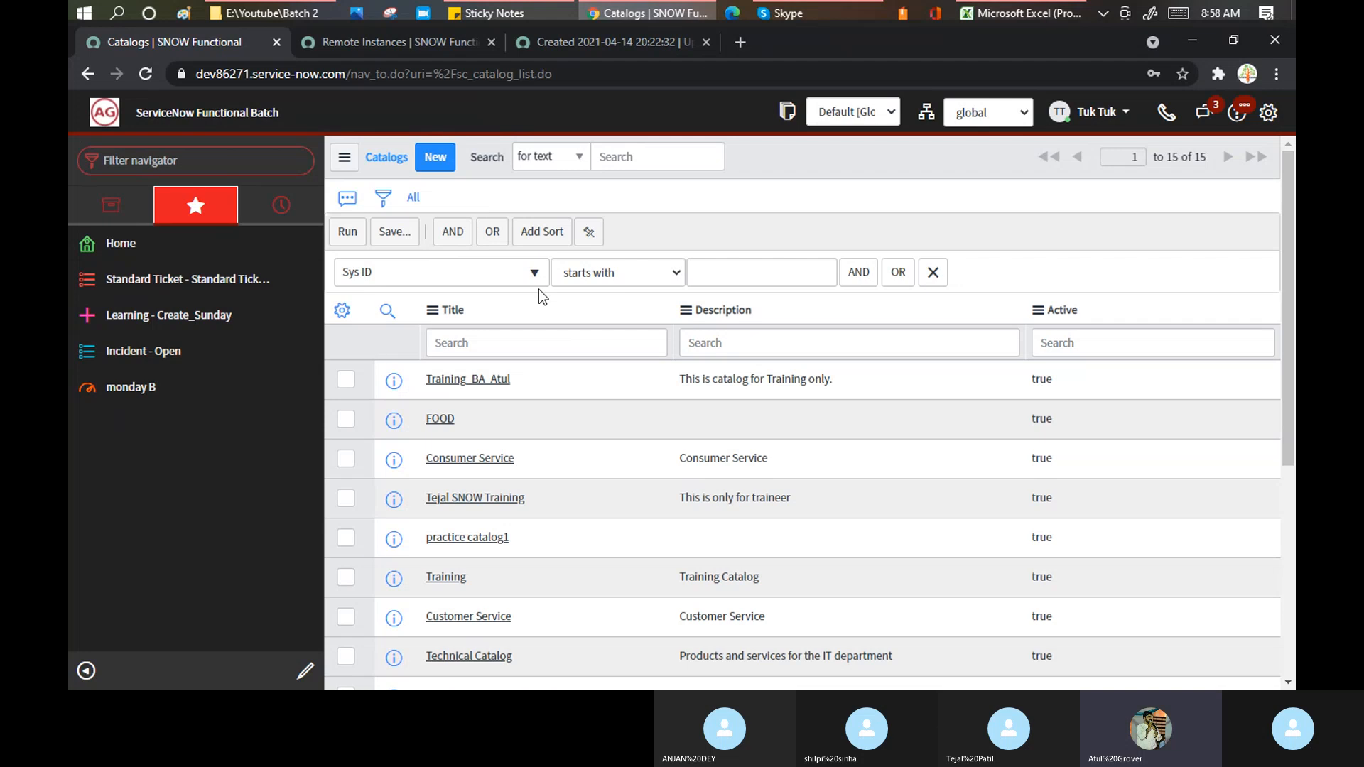
{"action": "left_click", "coordinate": [798, 272]}
{"action": "key", "text": "ctrl+v"}
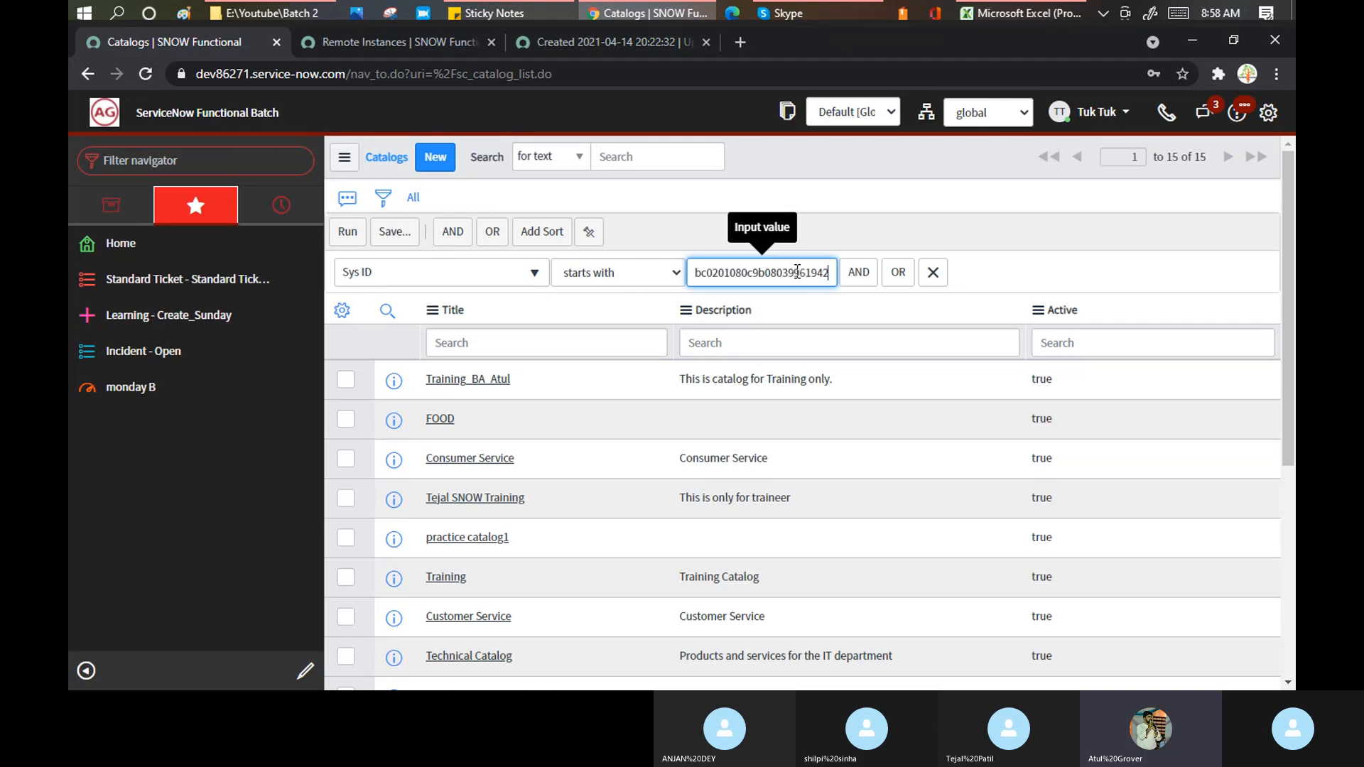
{"action": "left_click", "coordinate": [348, 233]}
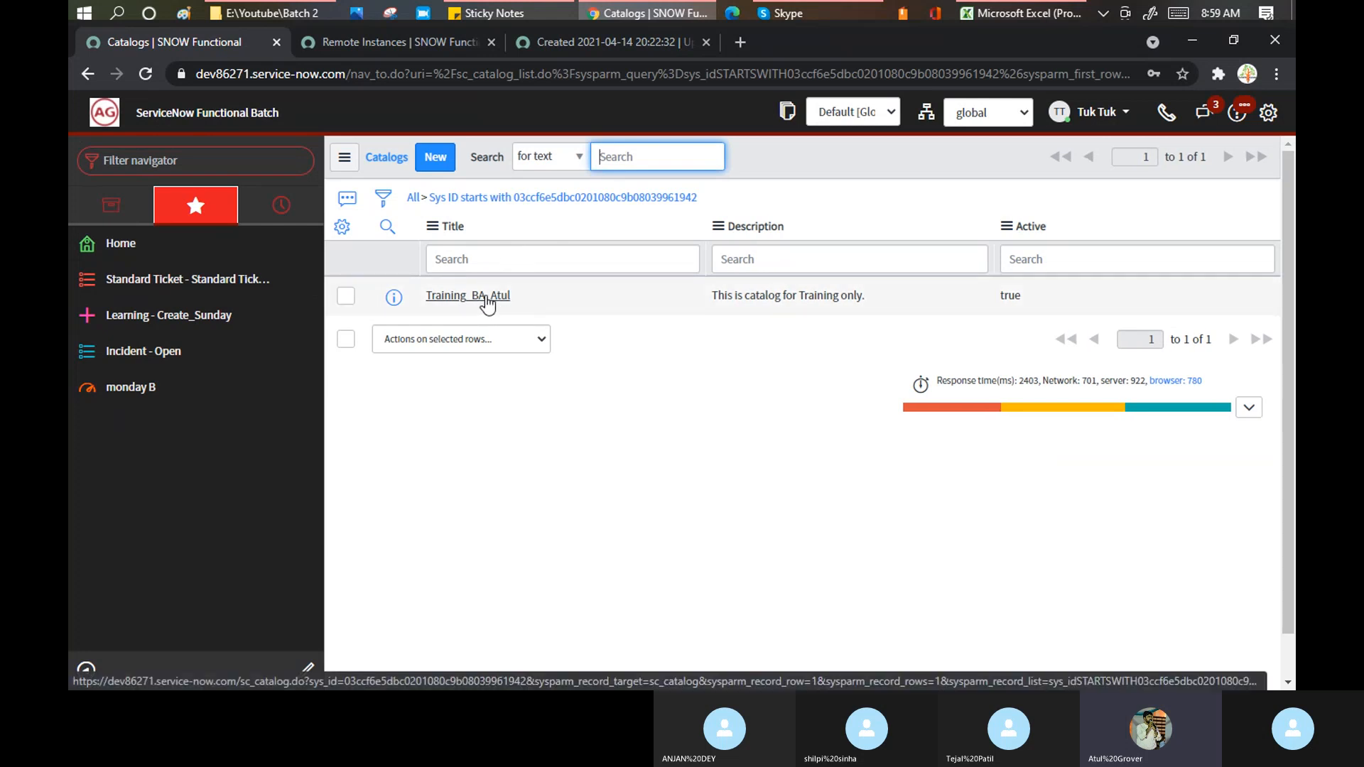
- Open Training_BA_Atul, review its 3 catalog items, then return to the dev77158 preview problem tab
{"action": "left_click", "coordinate": [488, 302]}
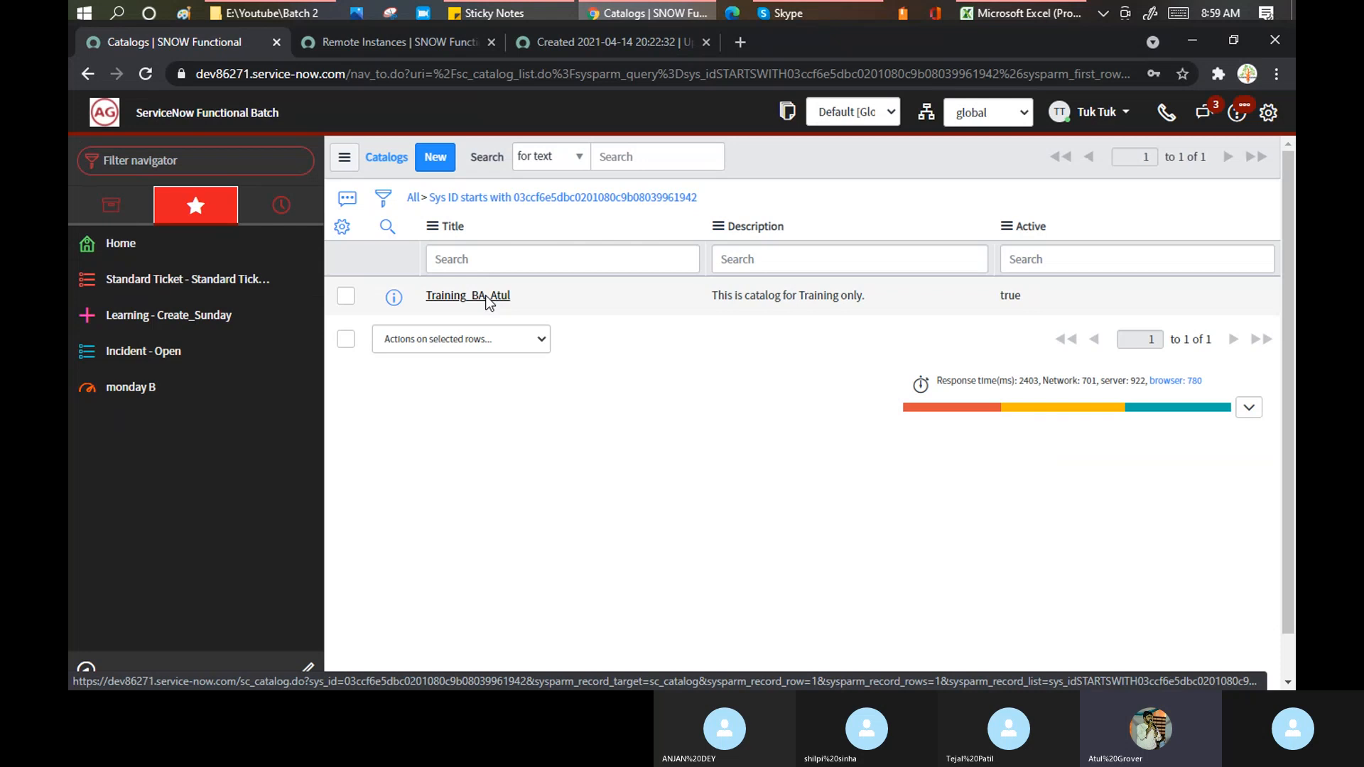
{"action": "left_click", "coordinate": [488, 300]}
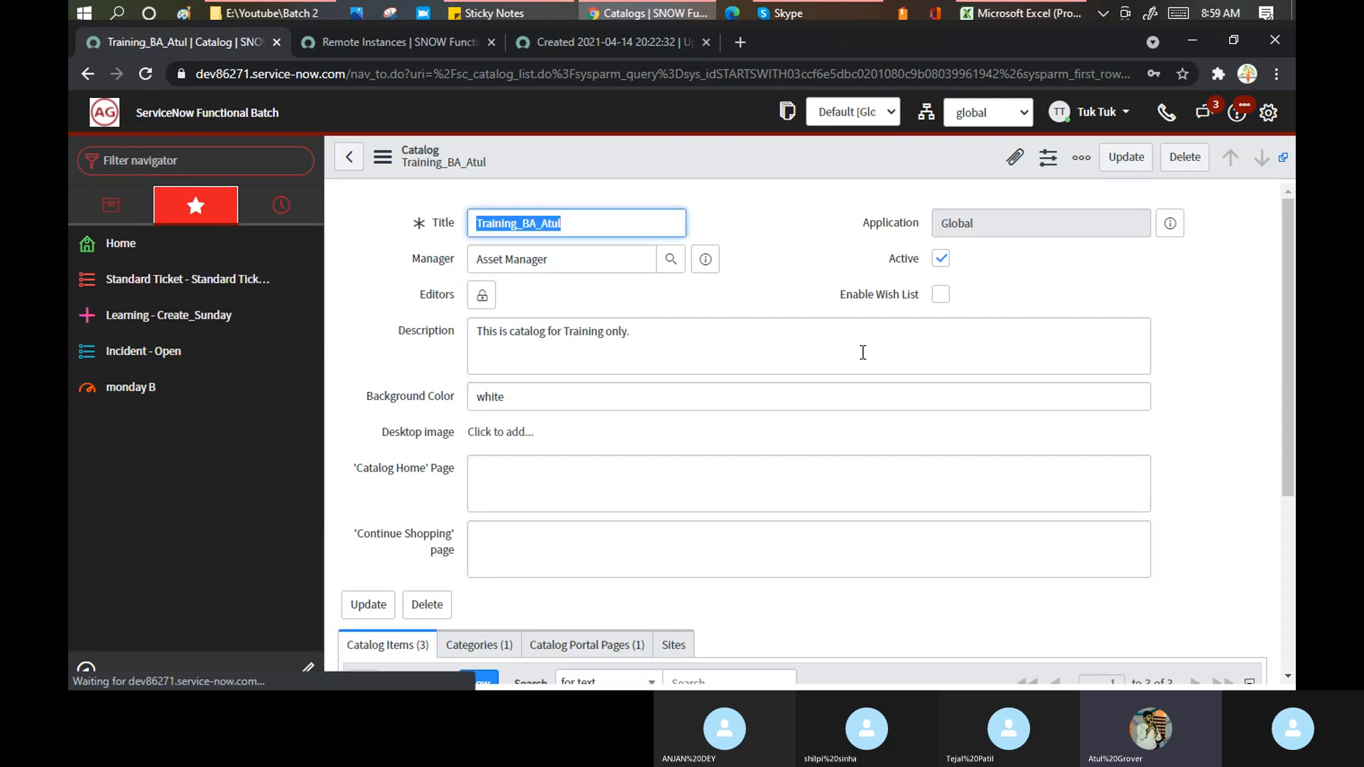
{"action": "scroll", "coordinate": [861, 353], "scroll_direction": "down", "scroll_amount": 1}
{"action": "scroll", "coordinate": [861, 353], "scroll_direction": "up", "scroll_amount": 1}
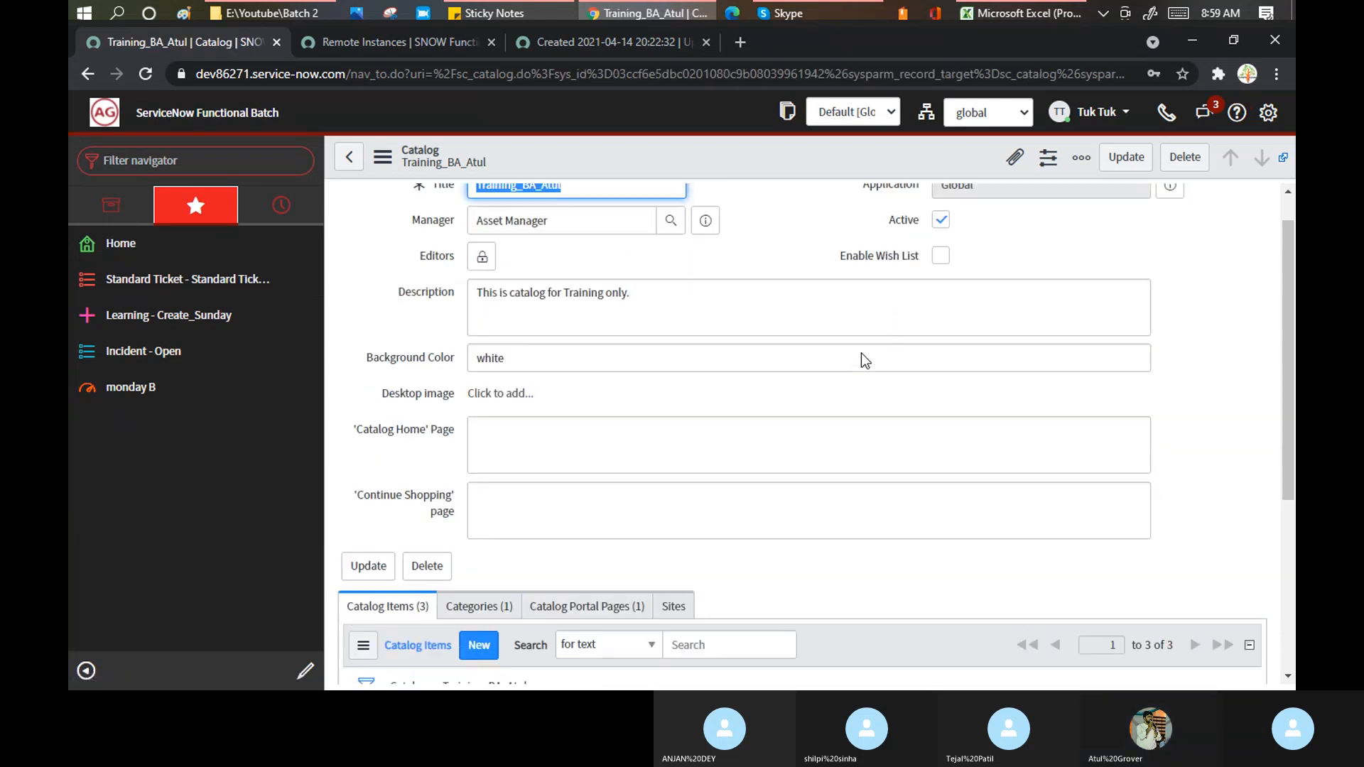
{"action": "scroll", "coordinate": [758, 347], "scroll_direction": "down", "scroll_amount": 3}
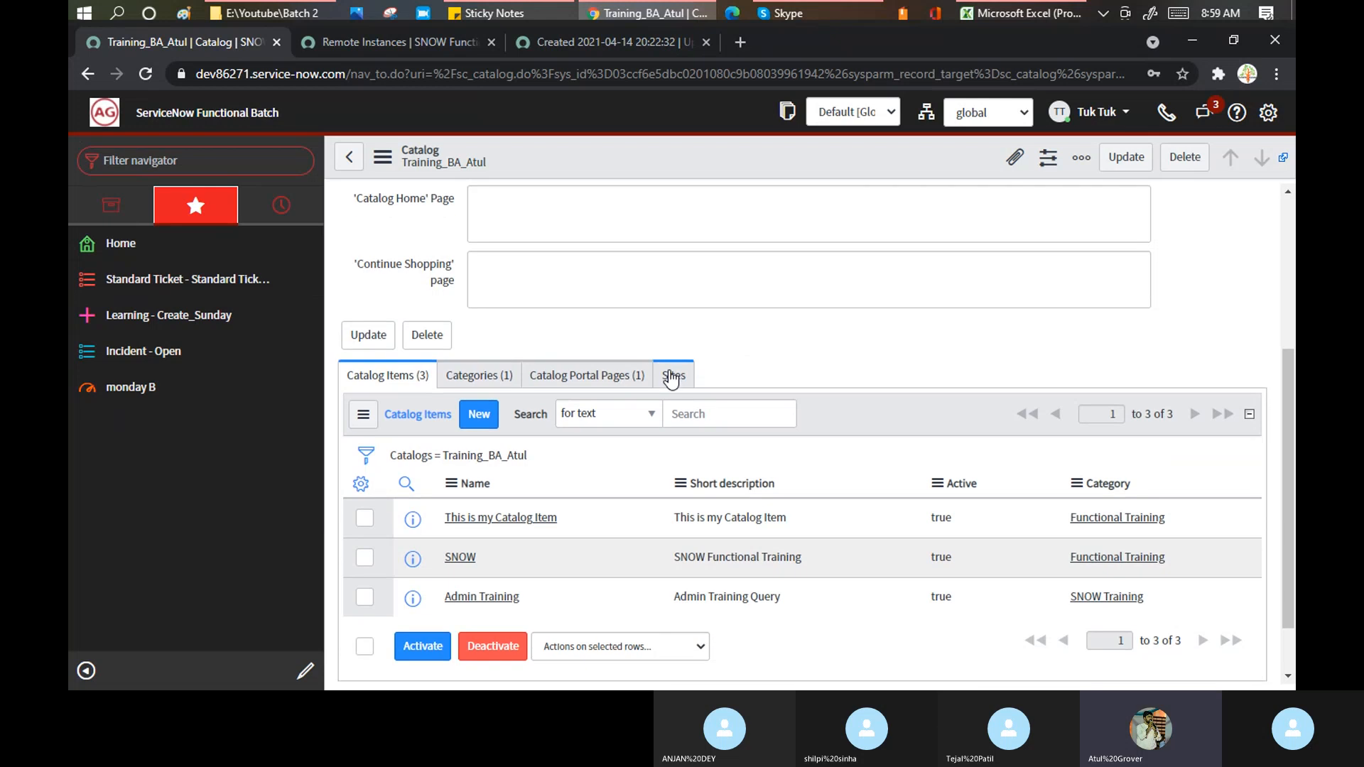
{"action": "scroll", "coordinate": [674, 377], "scroll_direction": "down", "scroll_amount": 1}
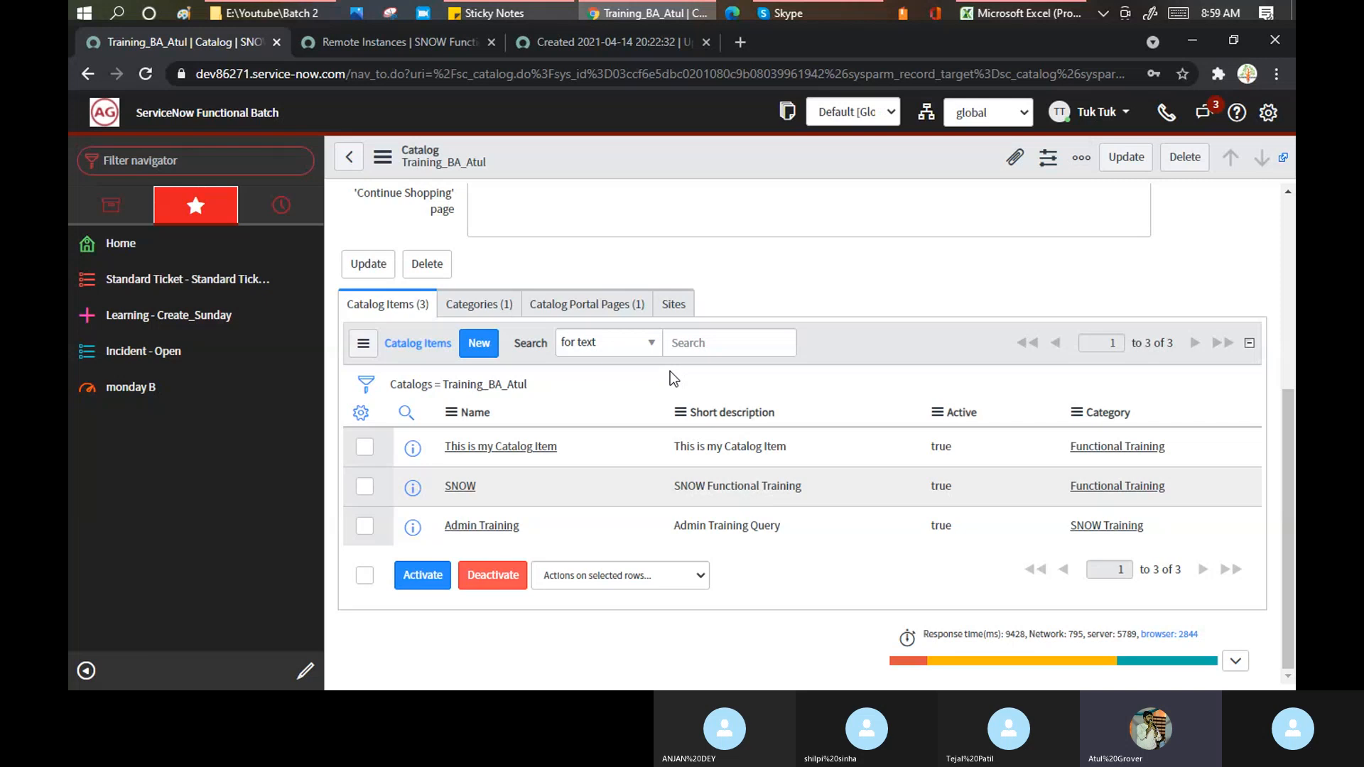
{"action": "scroll", "coordinate": [444, 318], "scroll_direction": "up", "scroll_amount": 5}
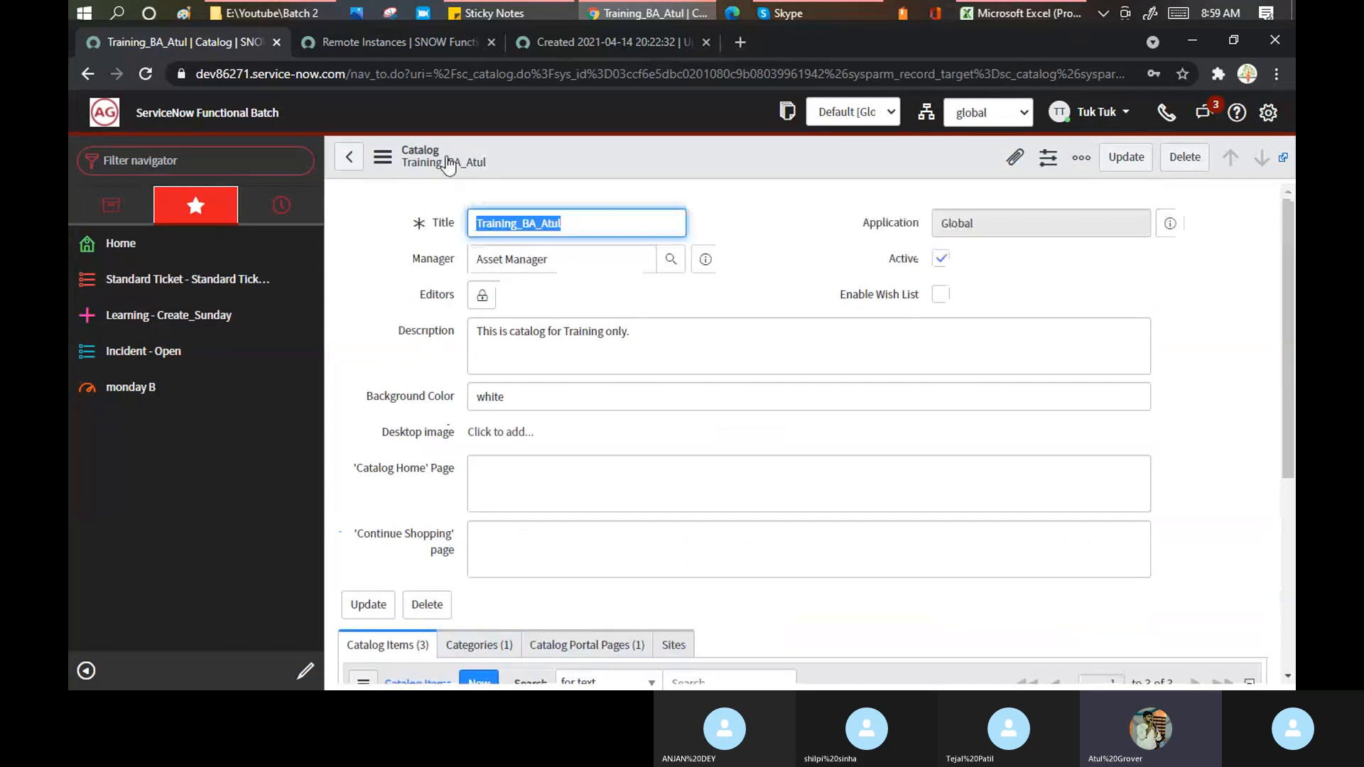
{"action": "scroll", "coordinate": [472, 417], "scroll_direction": "down", "scroll_amount": 5}
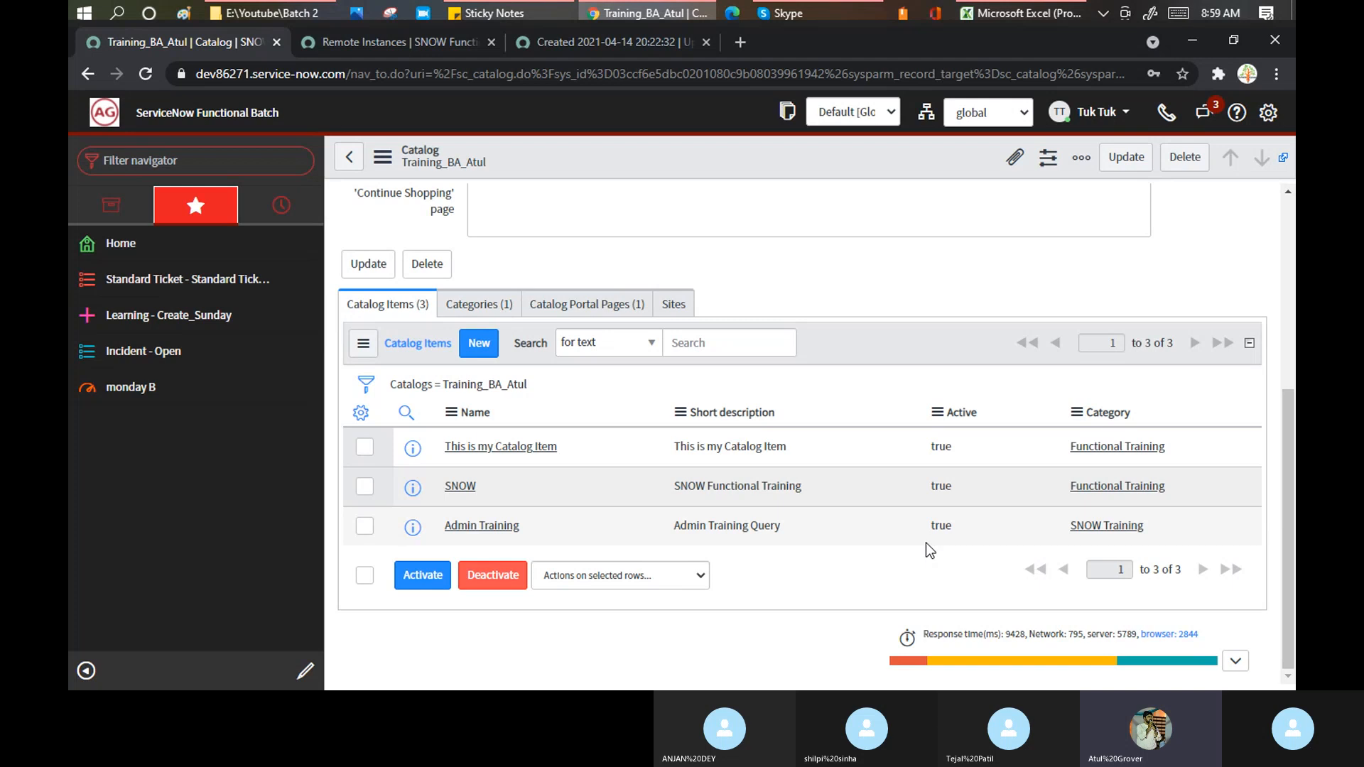
{"action": "left_click", "coordinate": [596, 41]}
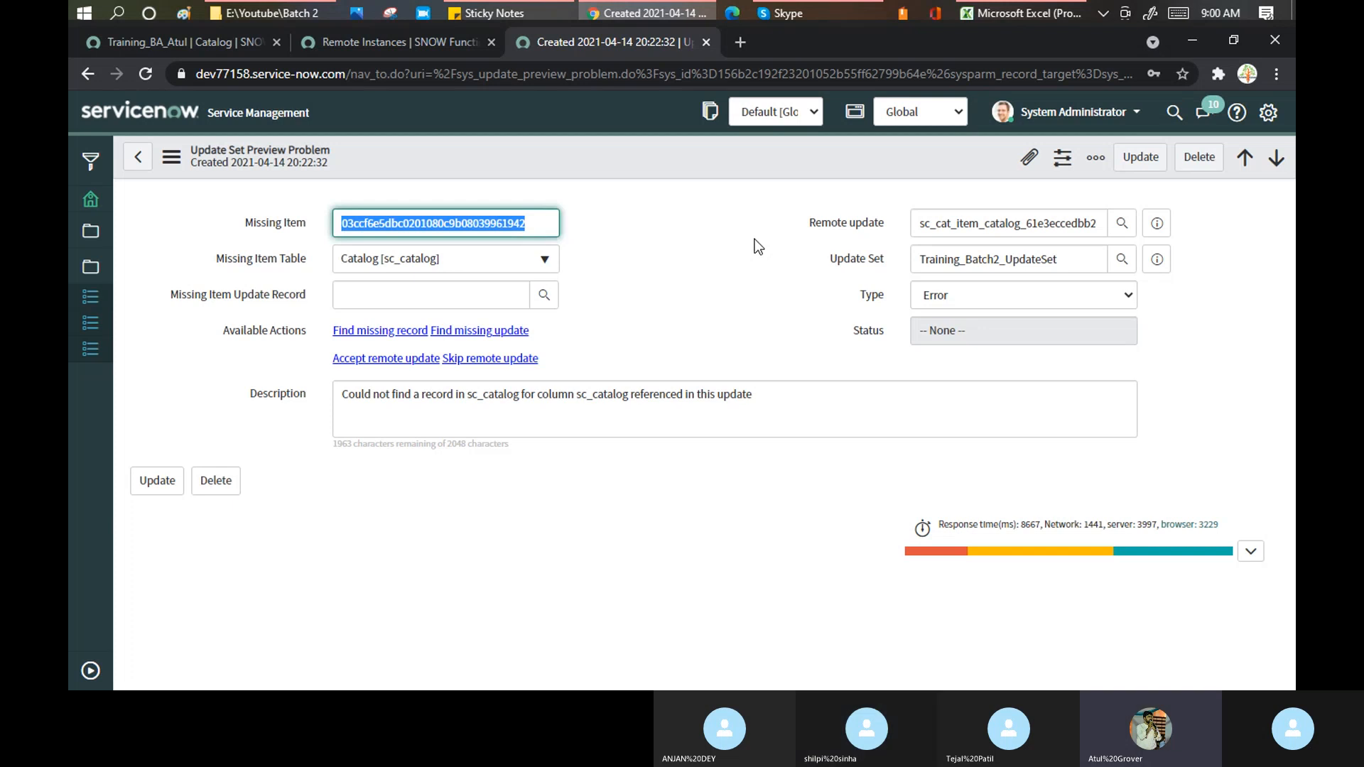
{"action": "left_click", "coordinate": [800, 15]}
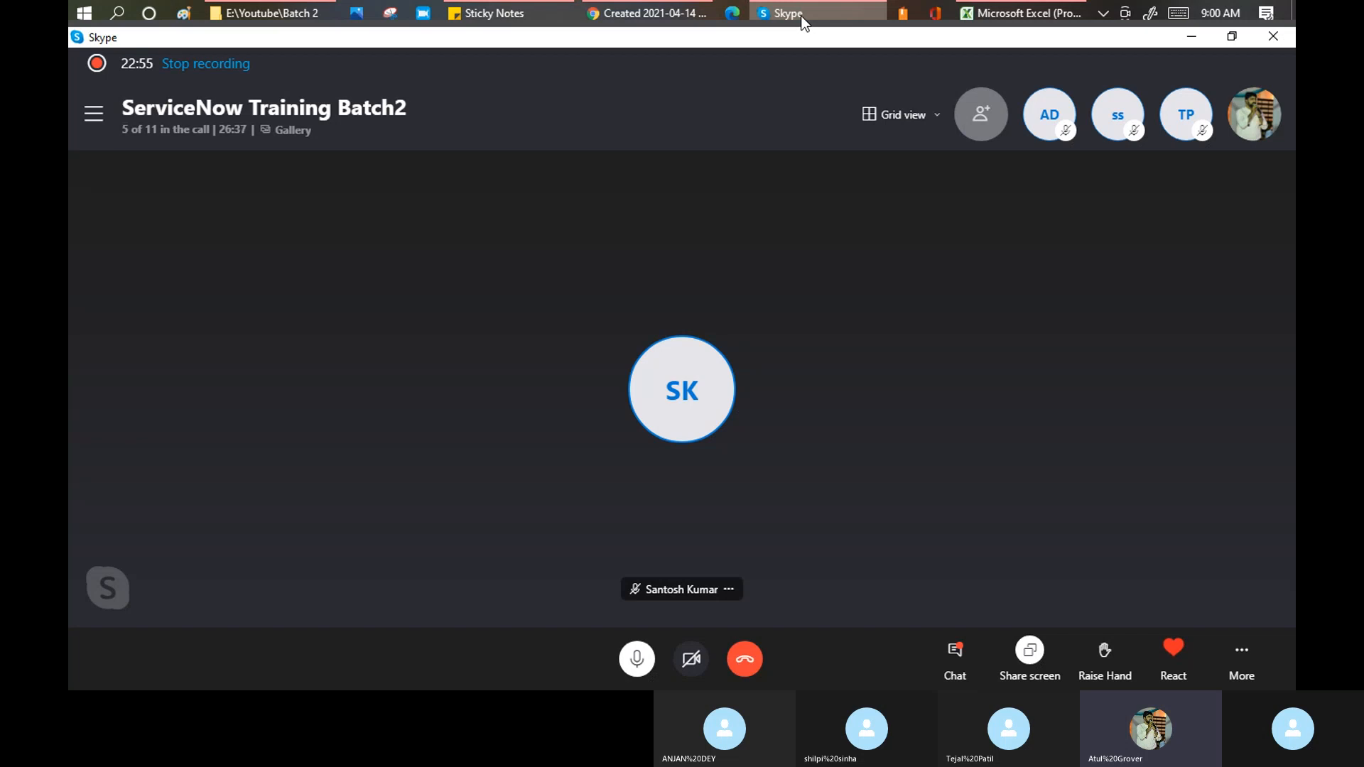
{"action": "key", "text": "alt+Tab"}
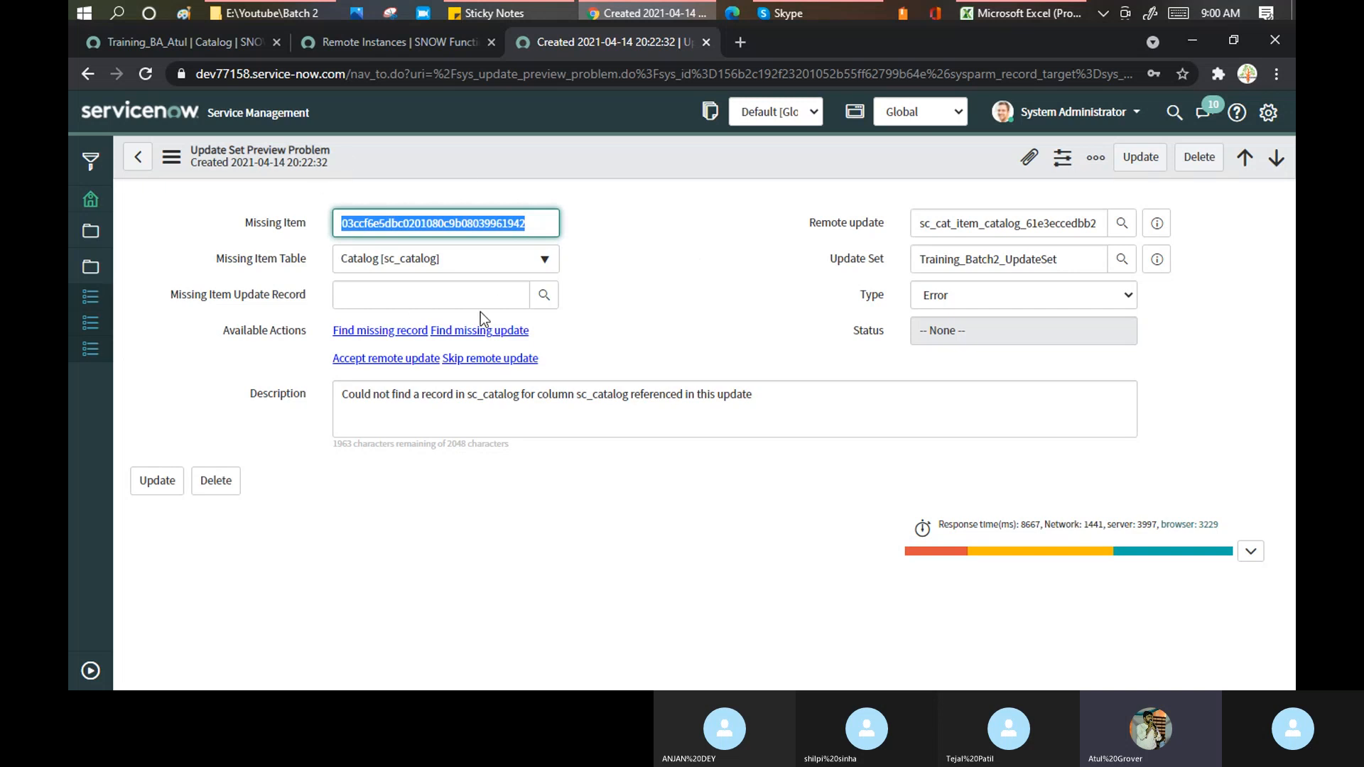
{"action": "left_click", "coordinate": [612, 231]}
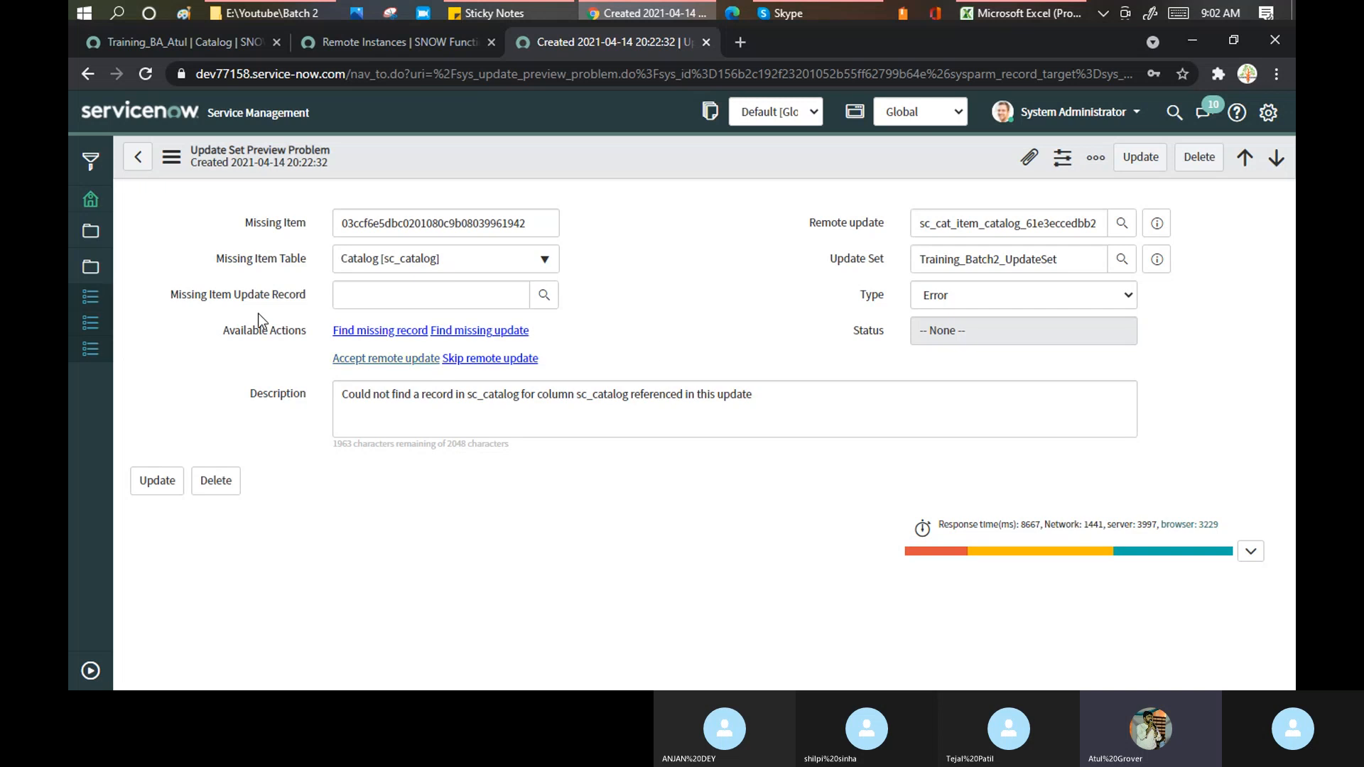
{"action": "left_click_drag", "start_coordinate": [221, 336], "coordinate": [301, 351]}
{"action": "left_click", "coordinate": [301, 351]}
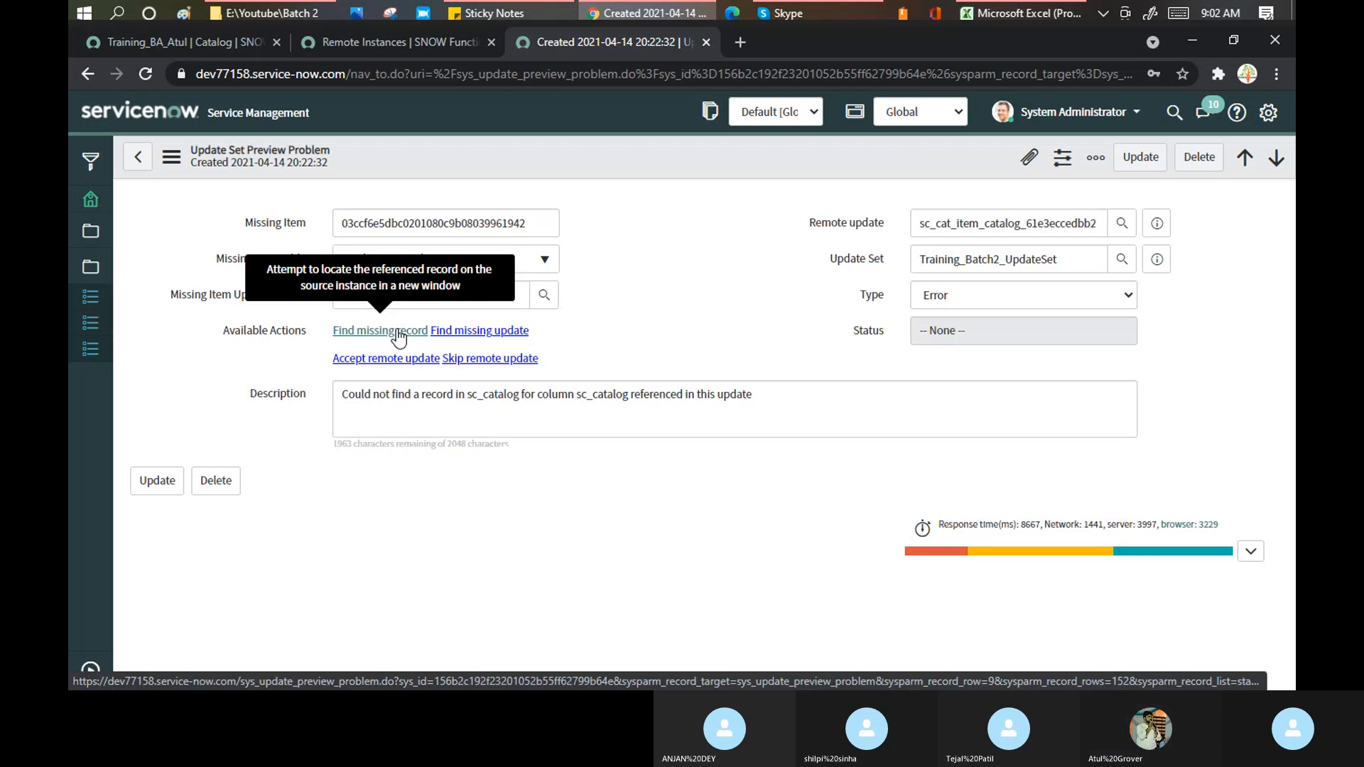
{"action": "left_click", "coordinate": [193, 44]}
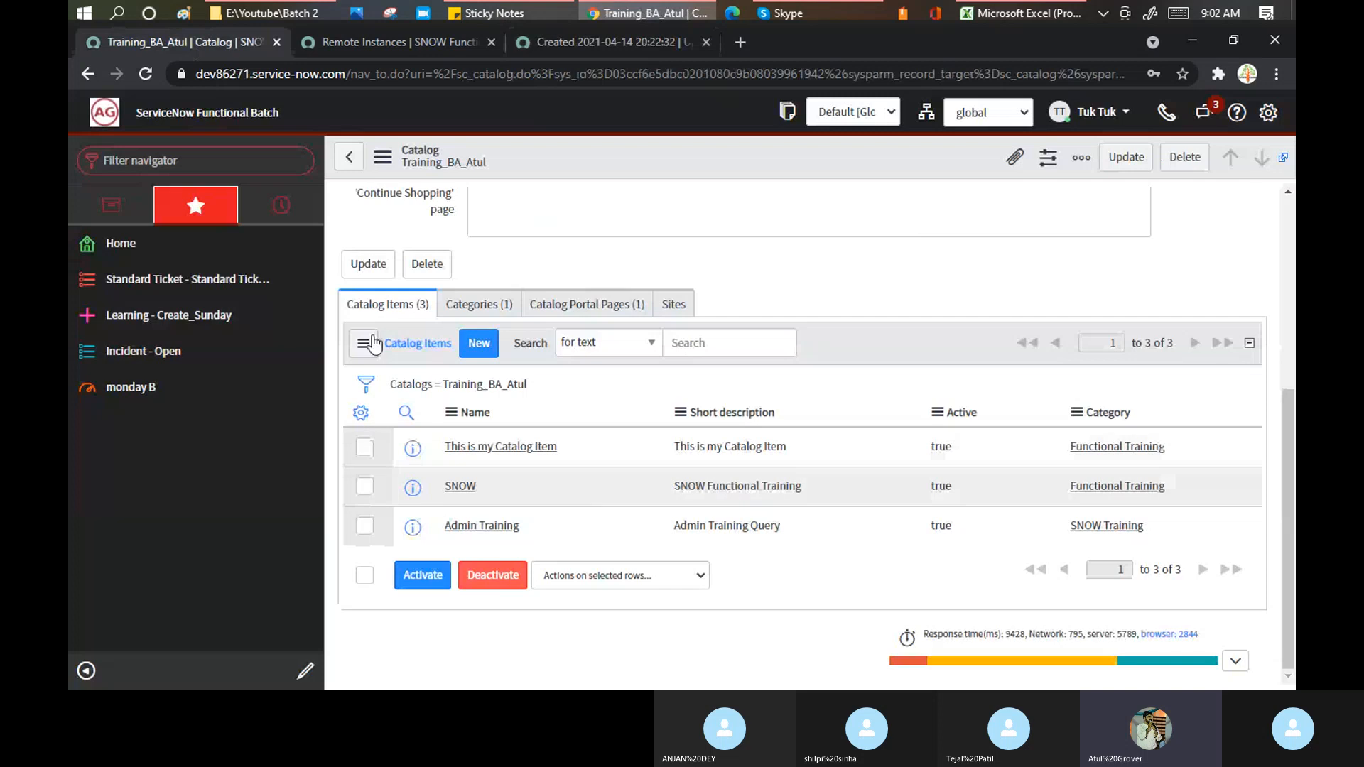
{"action": "left_click", "coordinate": [587, 43]}
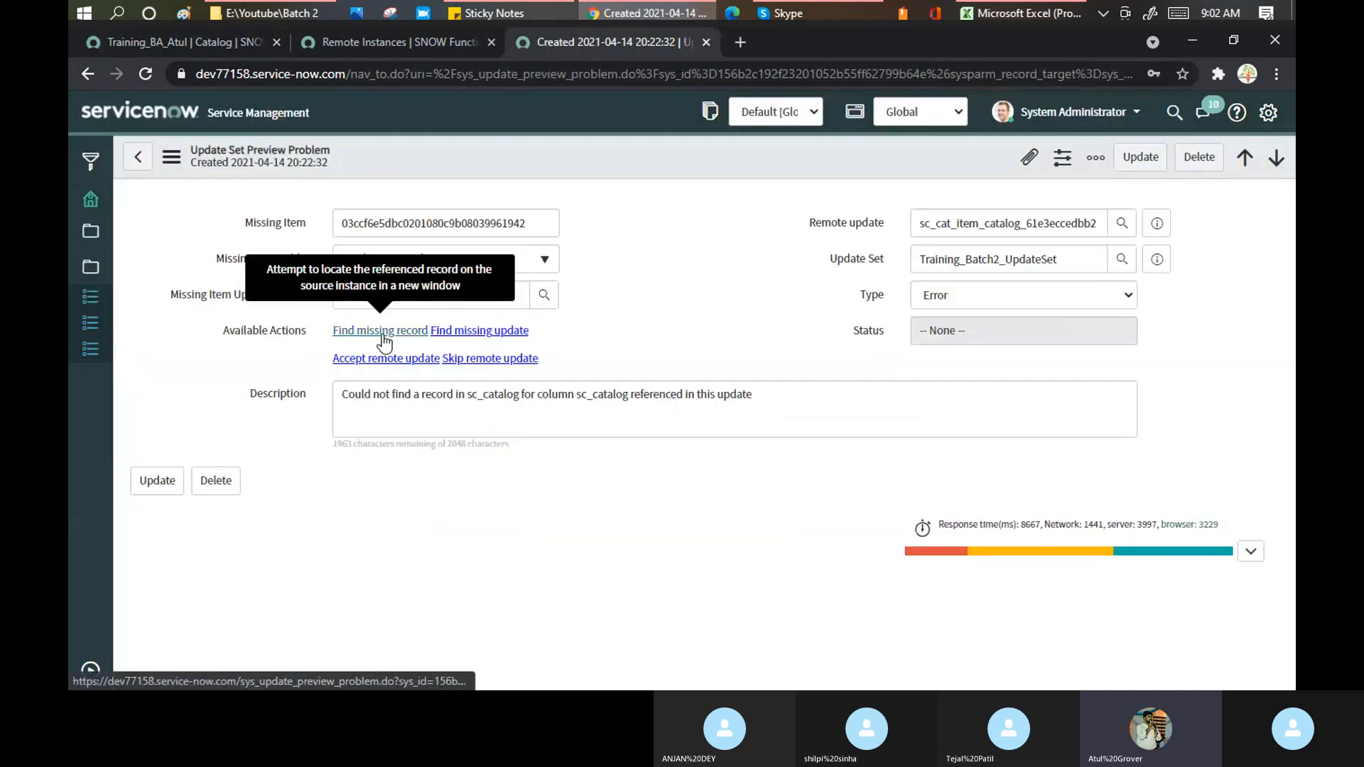
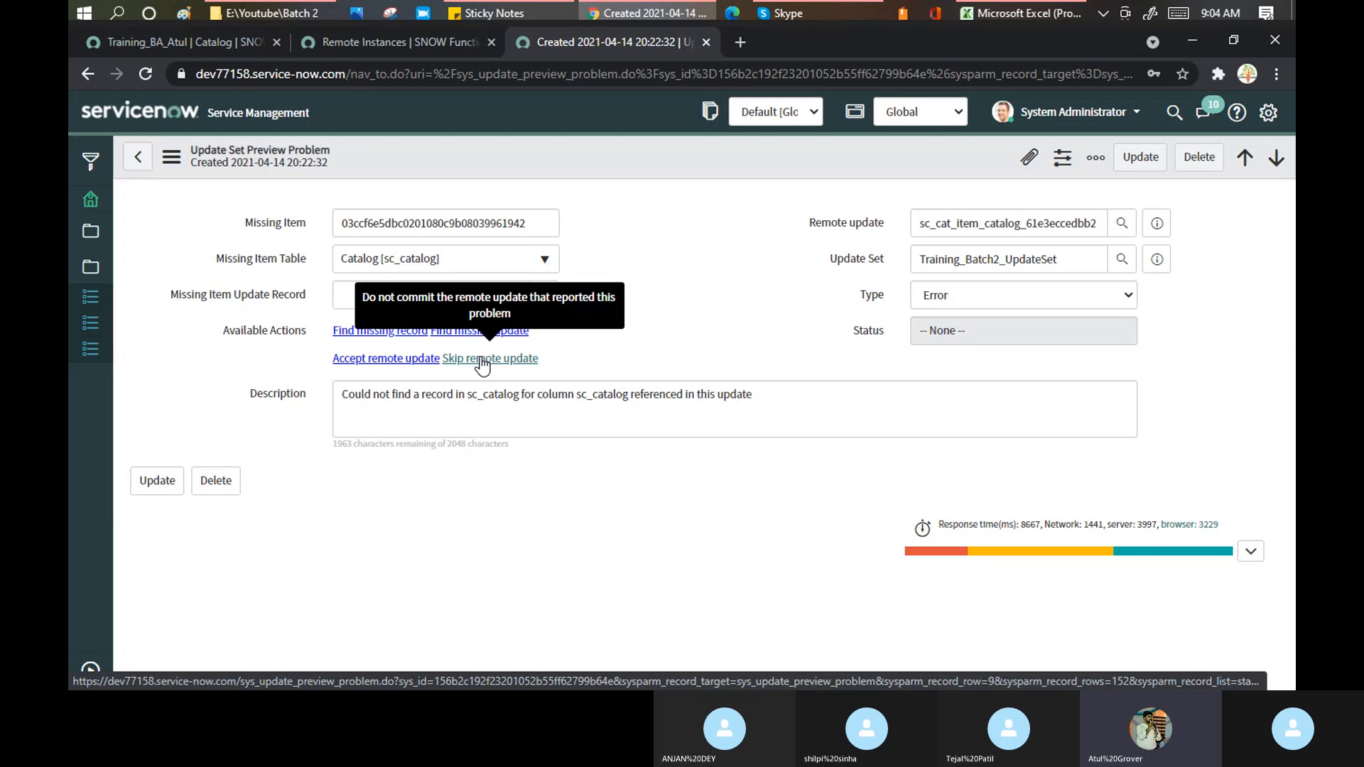
- Skip the missing sc_catalog preview problem, confirm its Status reads Skipped, and go back to the update set
{"action": "left_click", "coordinate": [482, 361]}
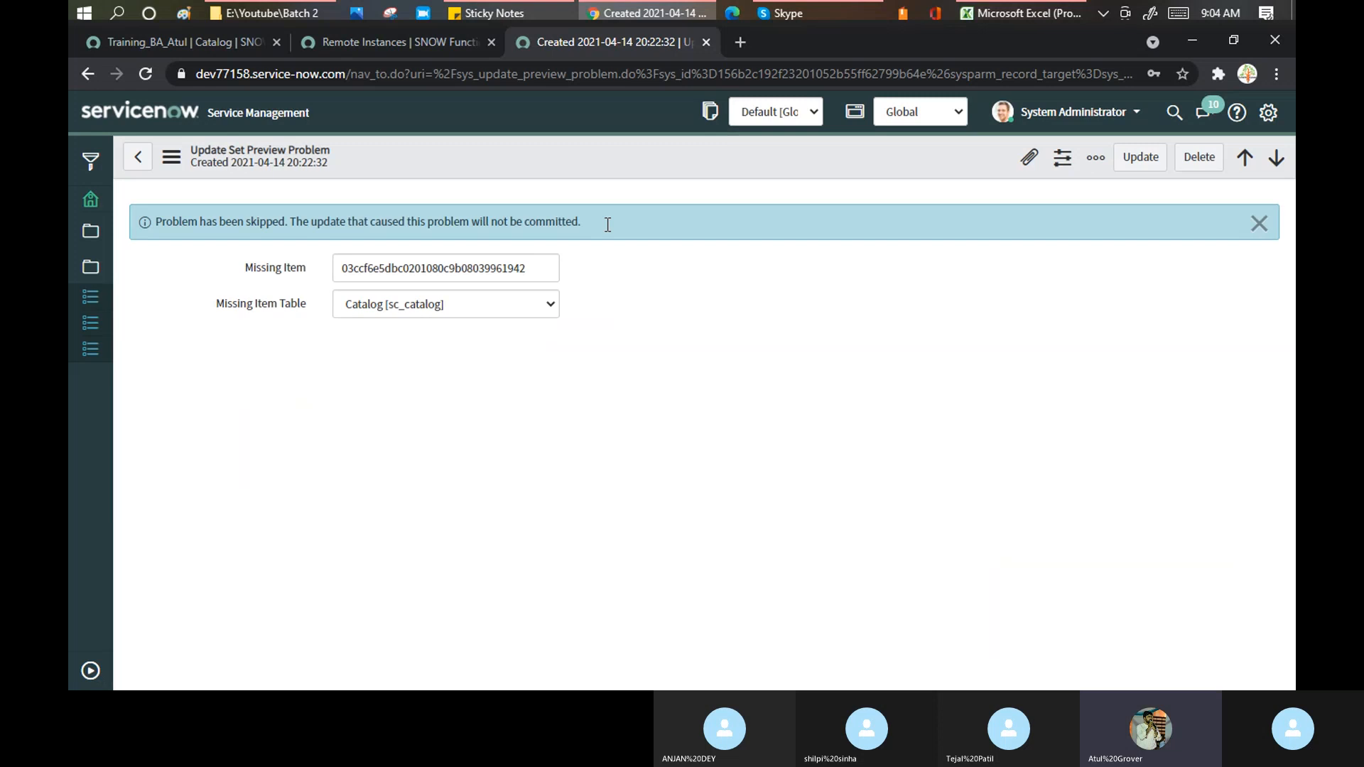
{"action": "left_click", "coordinate": [978, 374]}
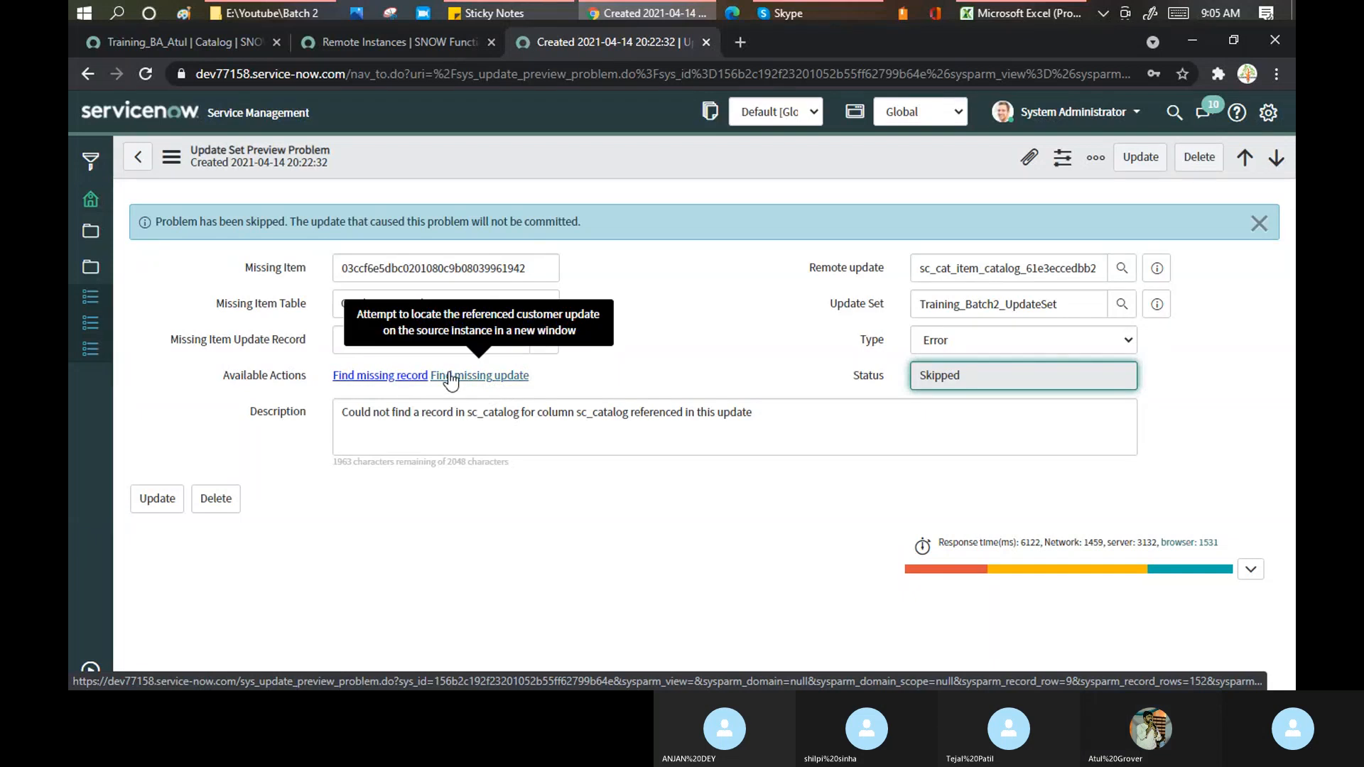
{"action": "left_click_drag", "start_coordinate": [358, 221], "coordinate": [585, 218]}
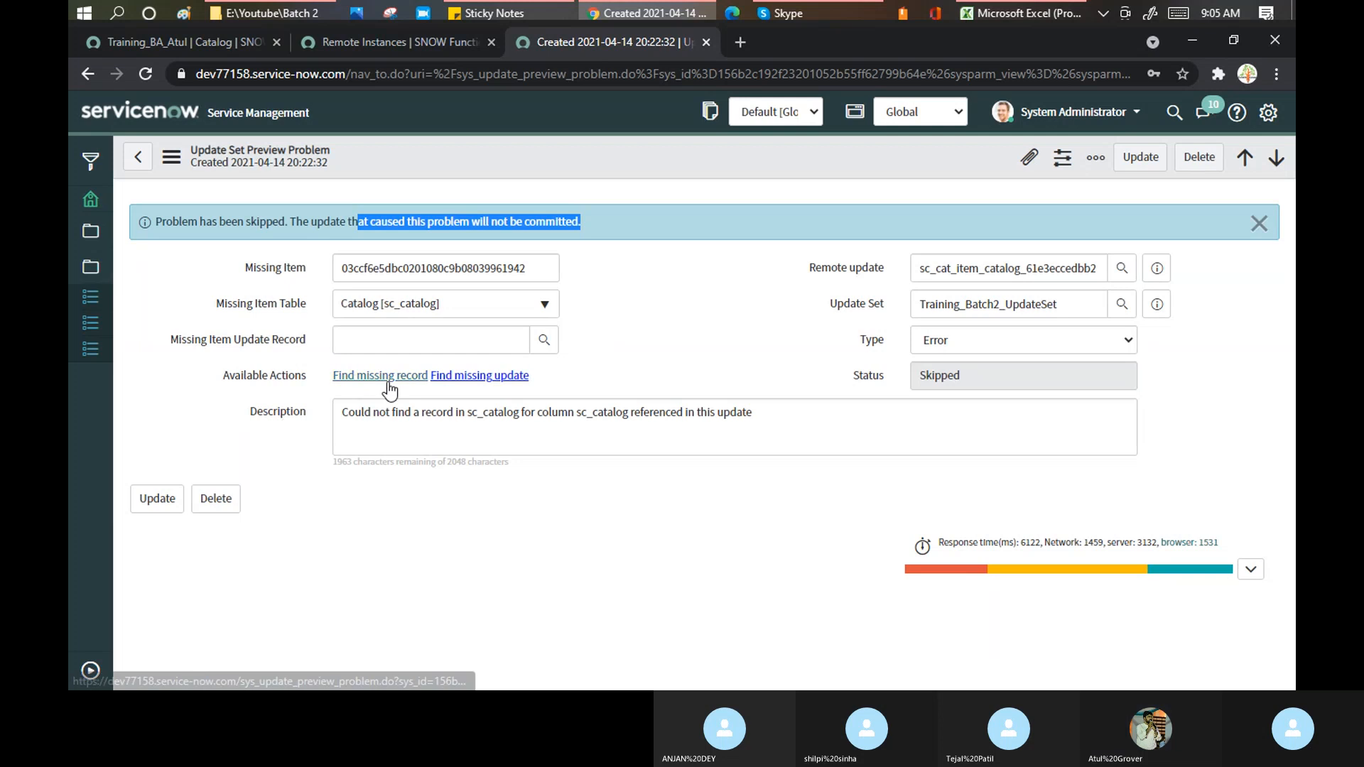
{"action": "left_click", "coordinate": [148, 161]}
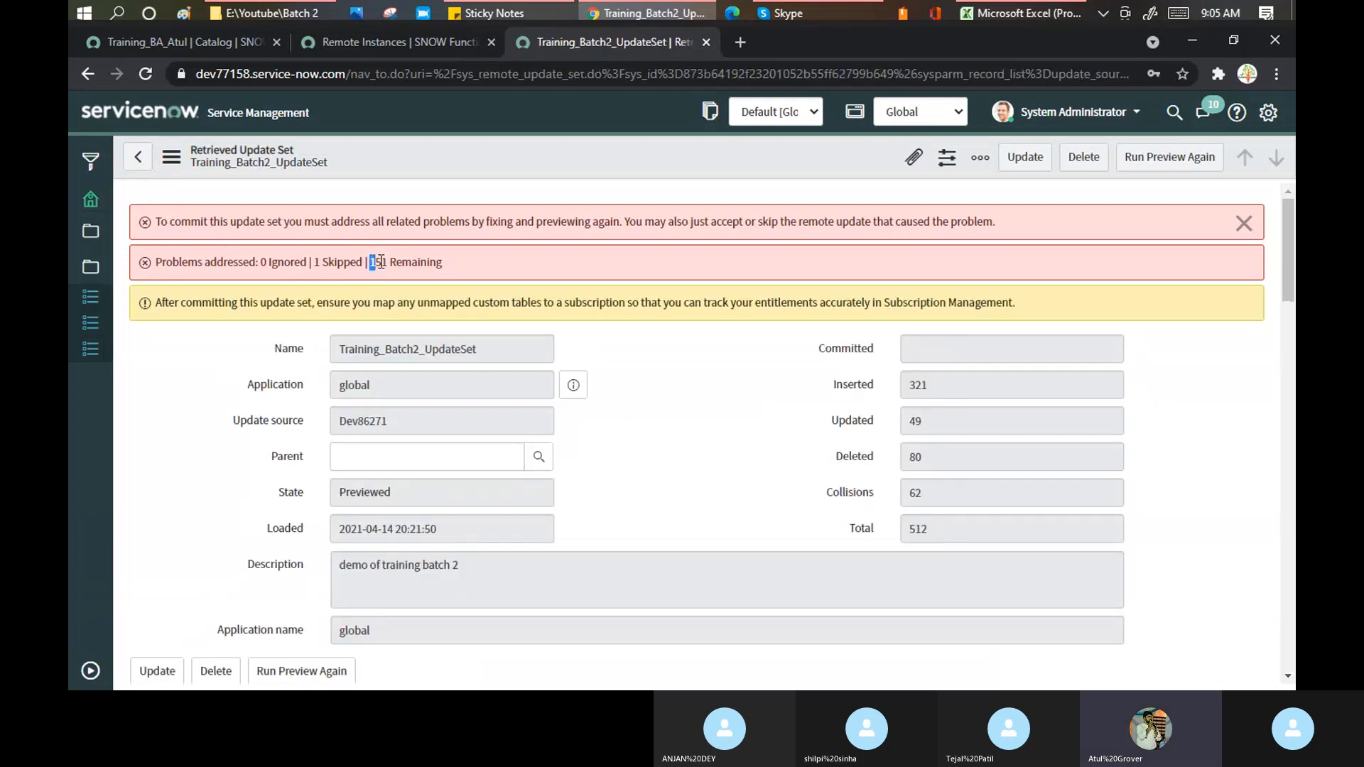
- Note the 151 remaining problems and scroll down to the Update Set Preview Problems list
{"action": "left_click_drag", "start_coordinate": [370, 262], "coordinate": [447, 302]}
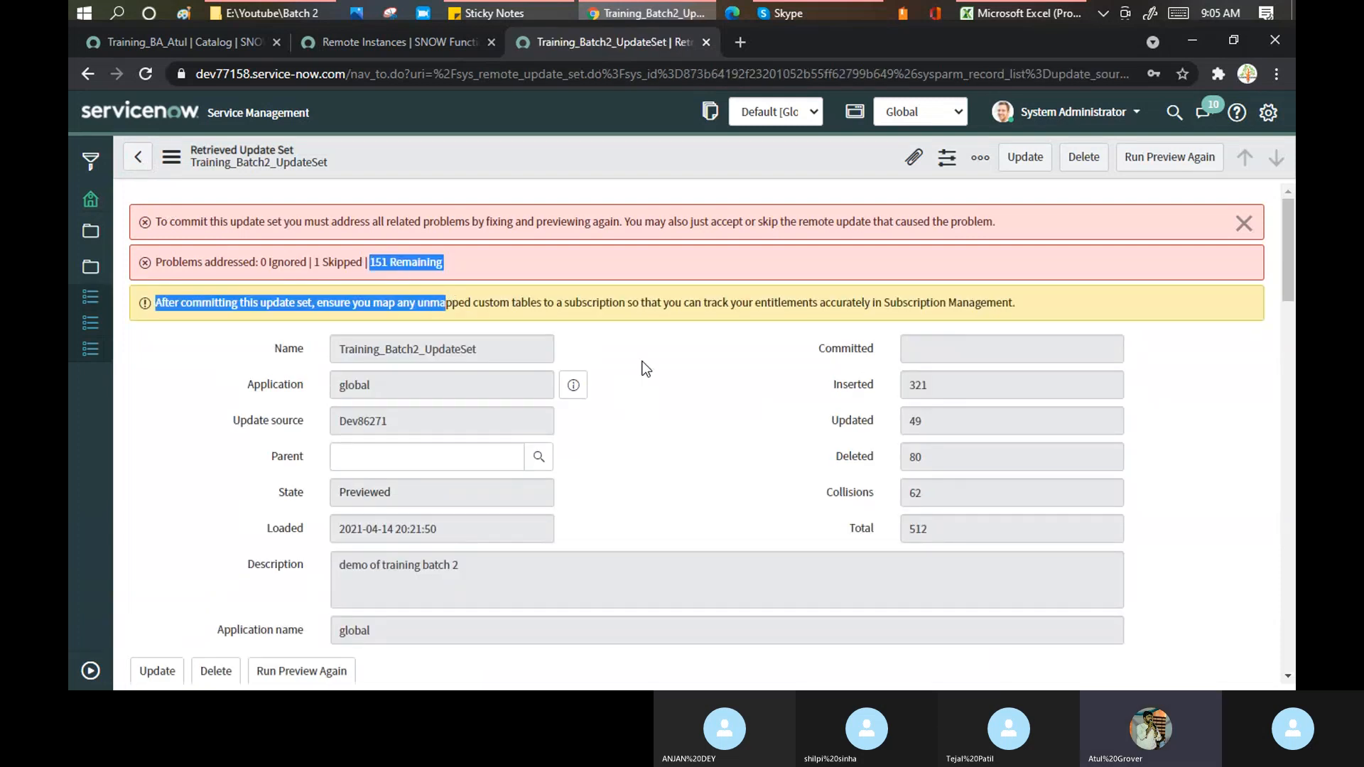
{"action": "left_click", "coordinate": [323, 263]}
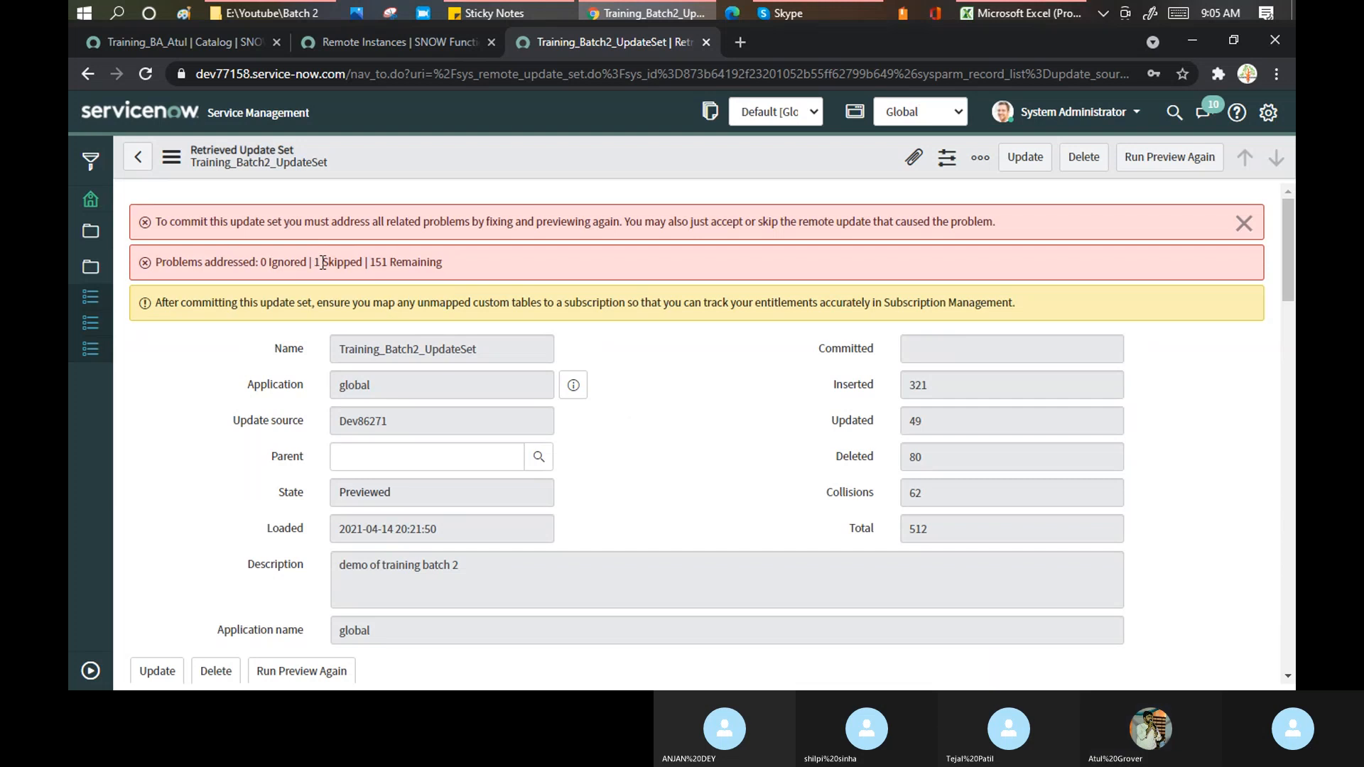
{"action": "left_click_drag", "start_coordinate": [315, 263], "coordinate": [365, 263]}
{"action": "scroll", "coordinate": [647, 376], "scroll_direction": "down", "scroll_amount": 3}
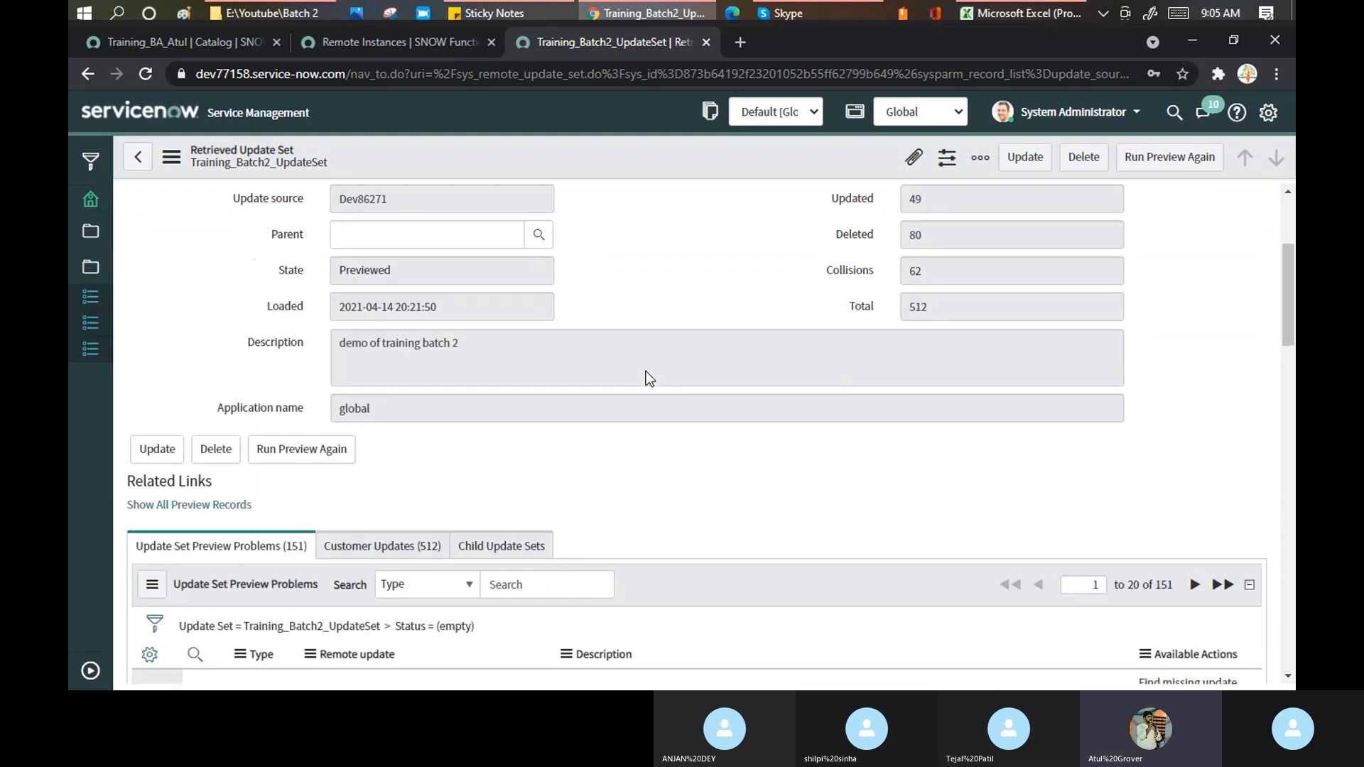
{"action": "scroll", "coordinate": [647, 377], "scroll_direction": "down", "scroll_amount": 6}
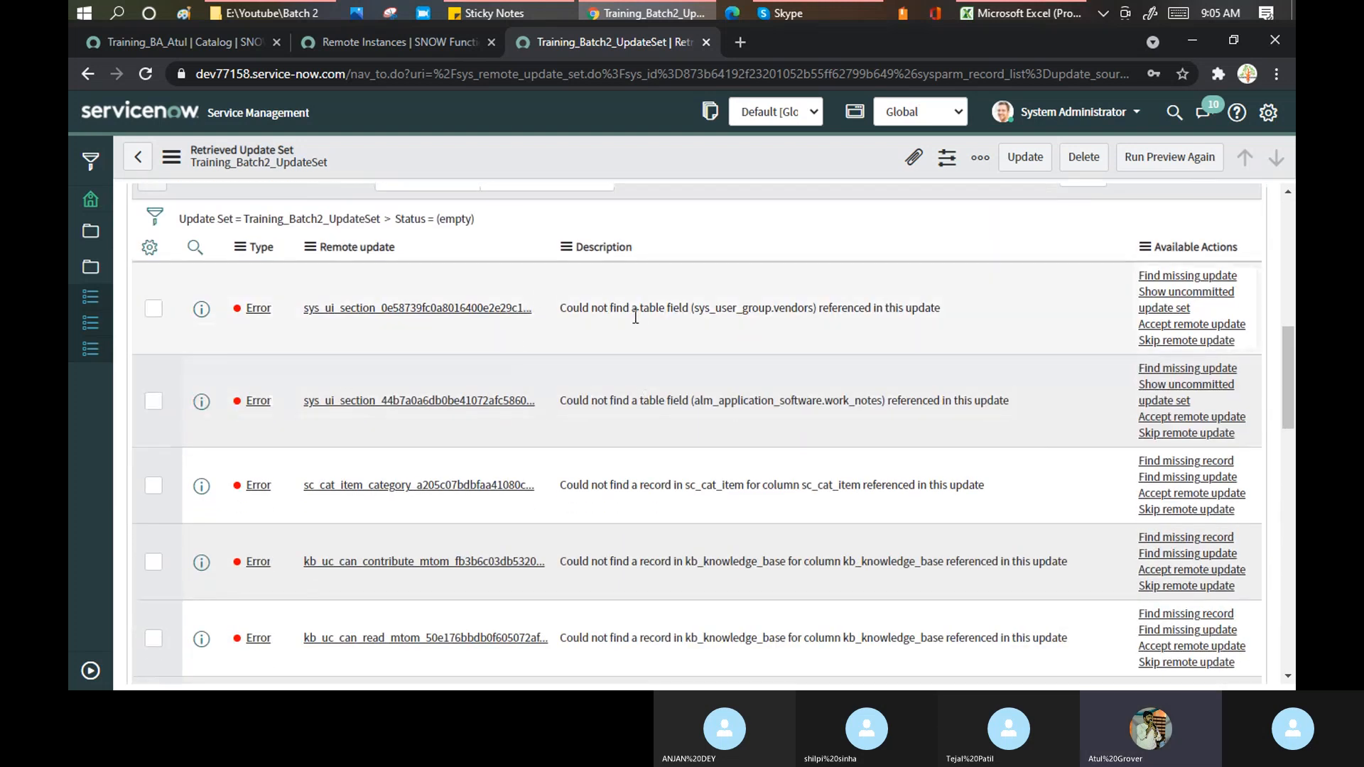
{"action": "scroll", "coordinate": [640, 327], "scroll_direction": "down", "scroll_amount": 9}
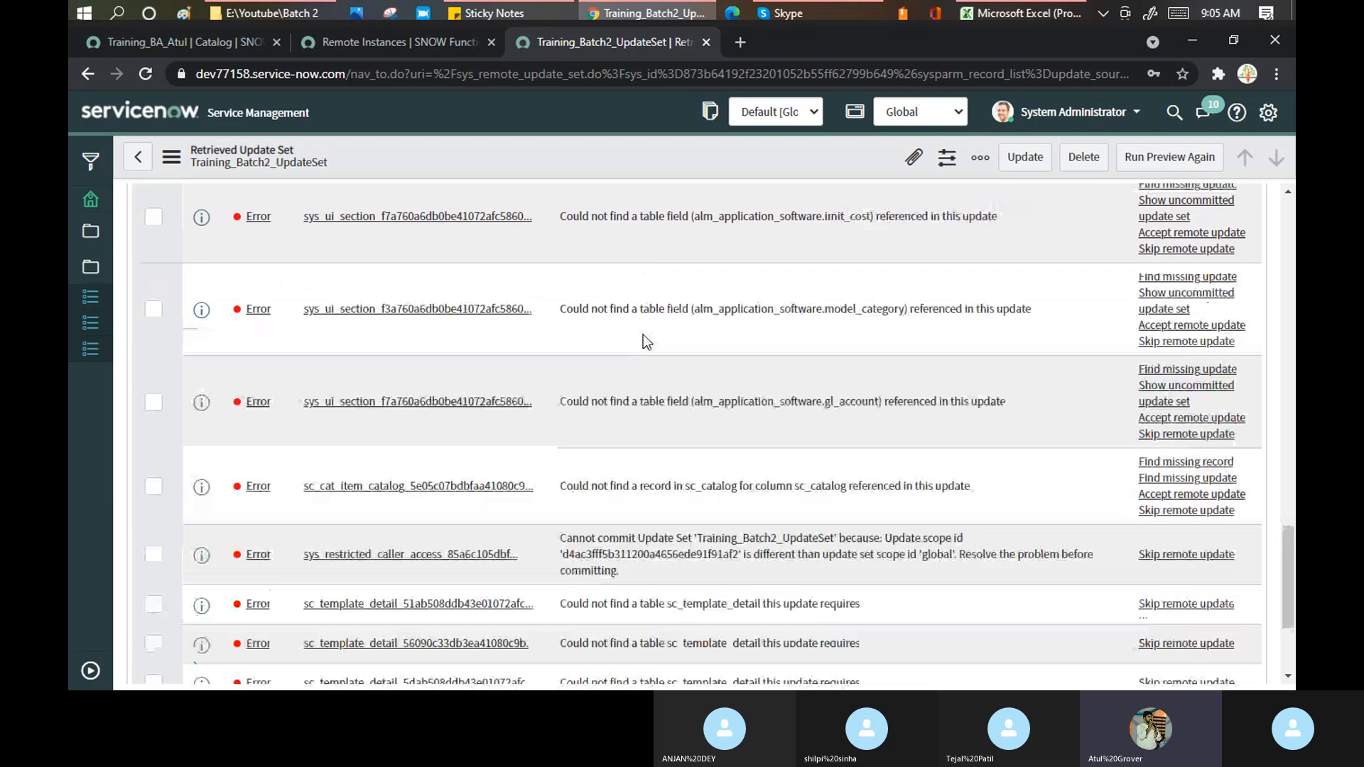
{"action": "scroll", "coordinate": [643, 334], "scroll_direction": "down", "scroll_amount": 3}
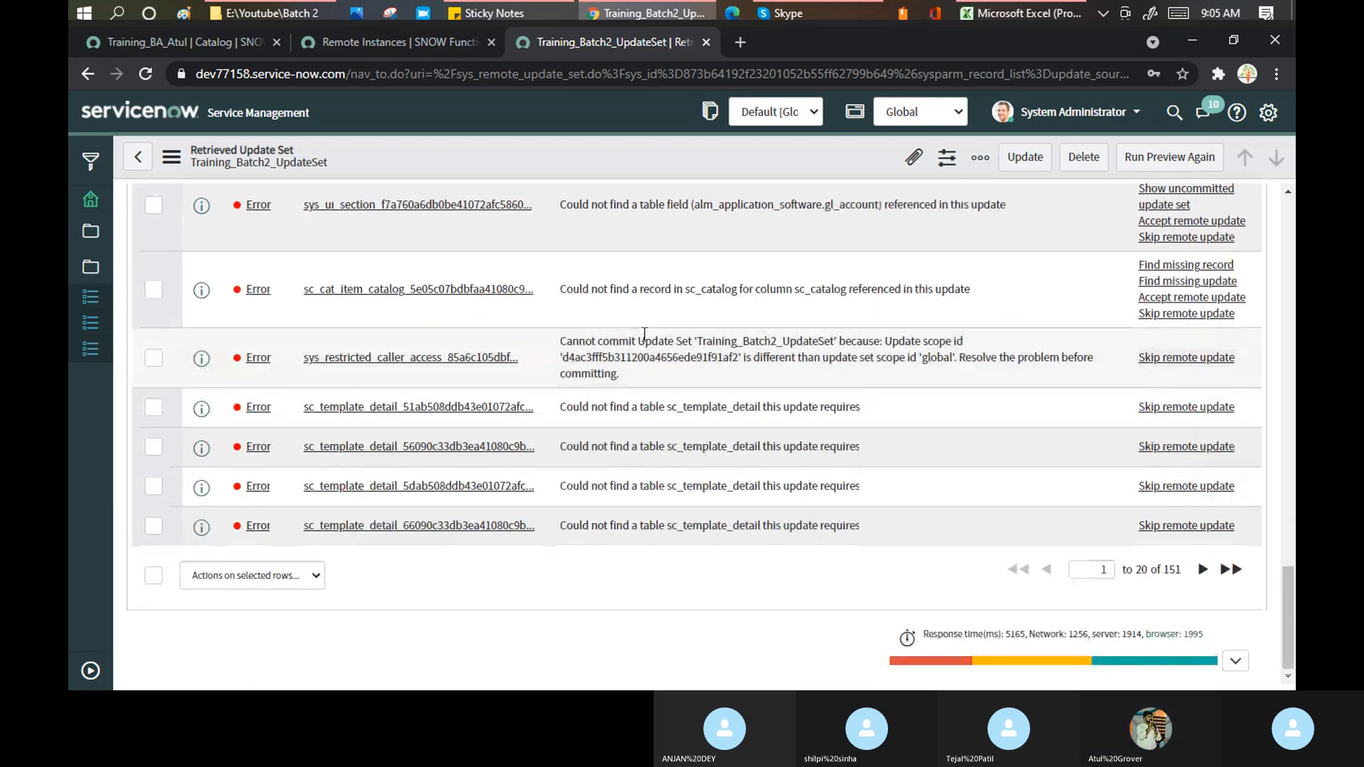
{"action": "scroll", "coordinate": [315, 396], "scroll_direction": "up", "scroll_amount": 3}
{"action": "scroll", "coordinate": [314, 395], "scroll_direction": "down", "scroll_amount": 3}
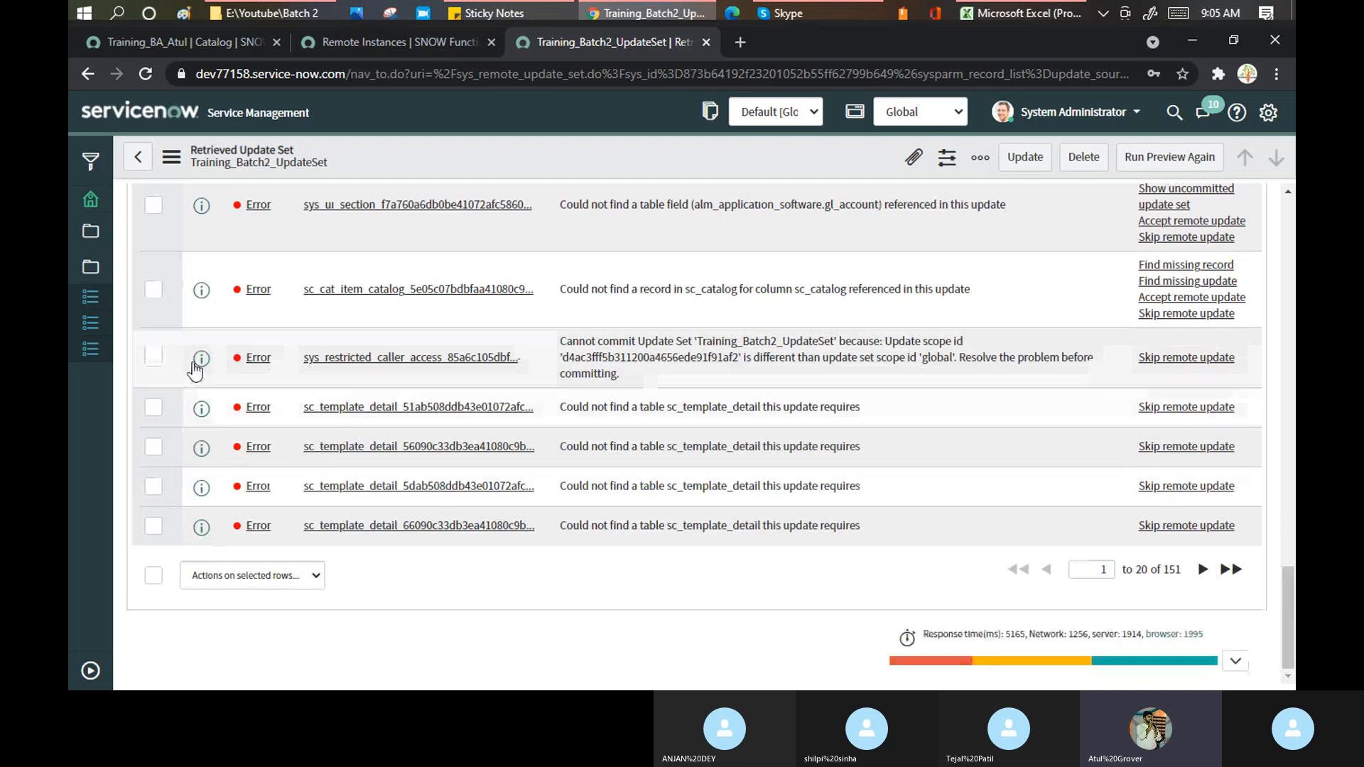
{"action": "scroll", "coordinate": [195, 369], "scroll_direction": "up", "scroll_amount": 10}
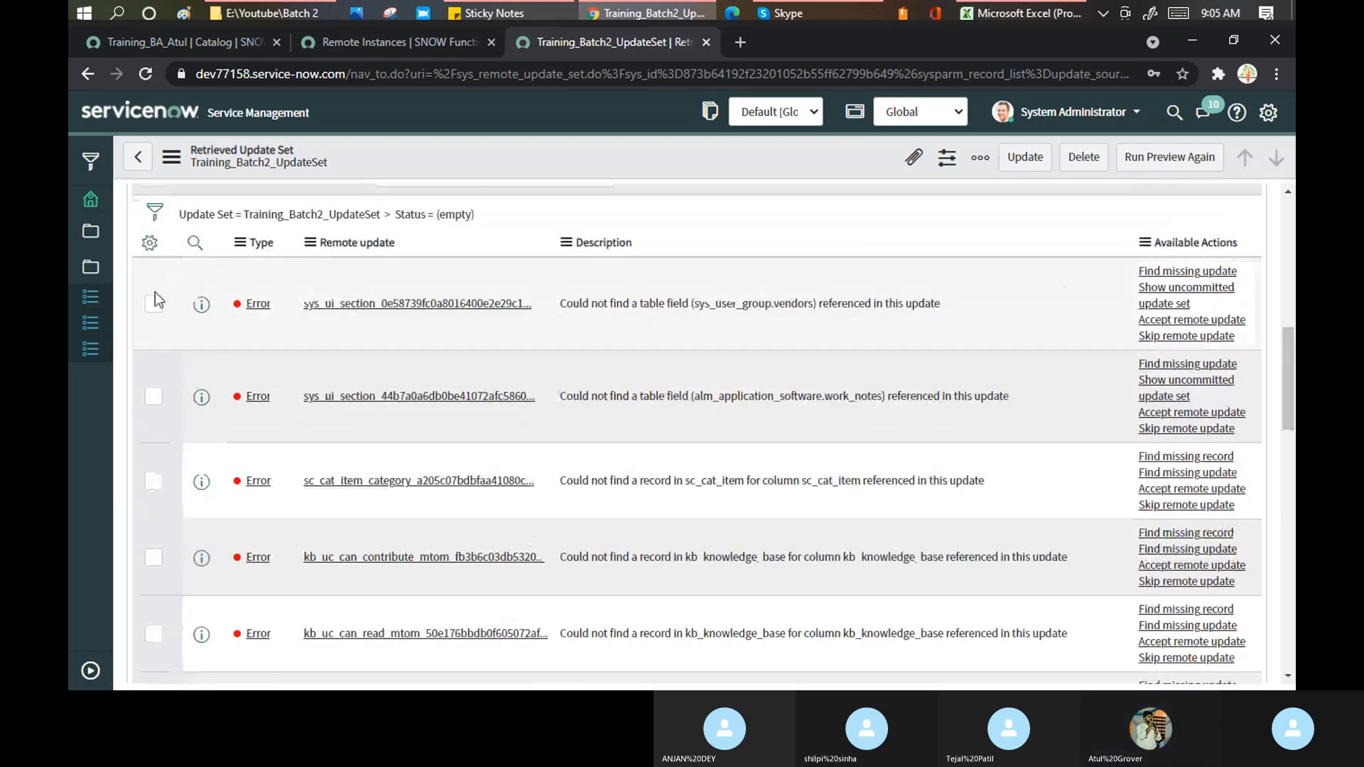
- Tick the select-all checkbox to mark every preview problem on the first page
{"action": "left_click", "coordinate": [153, 305]}
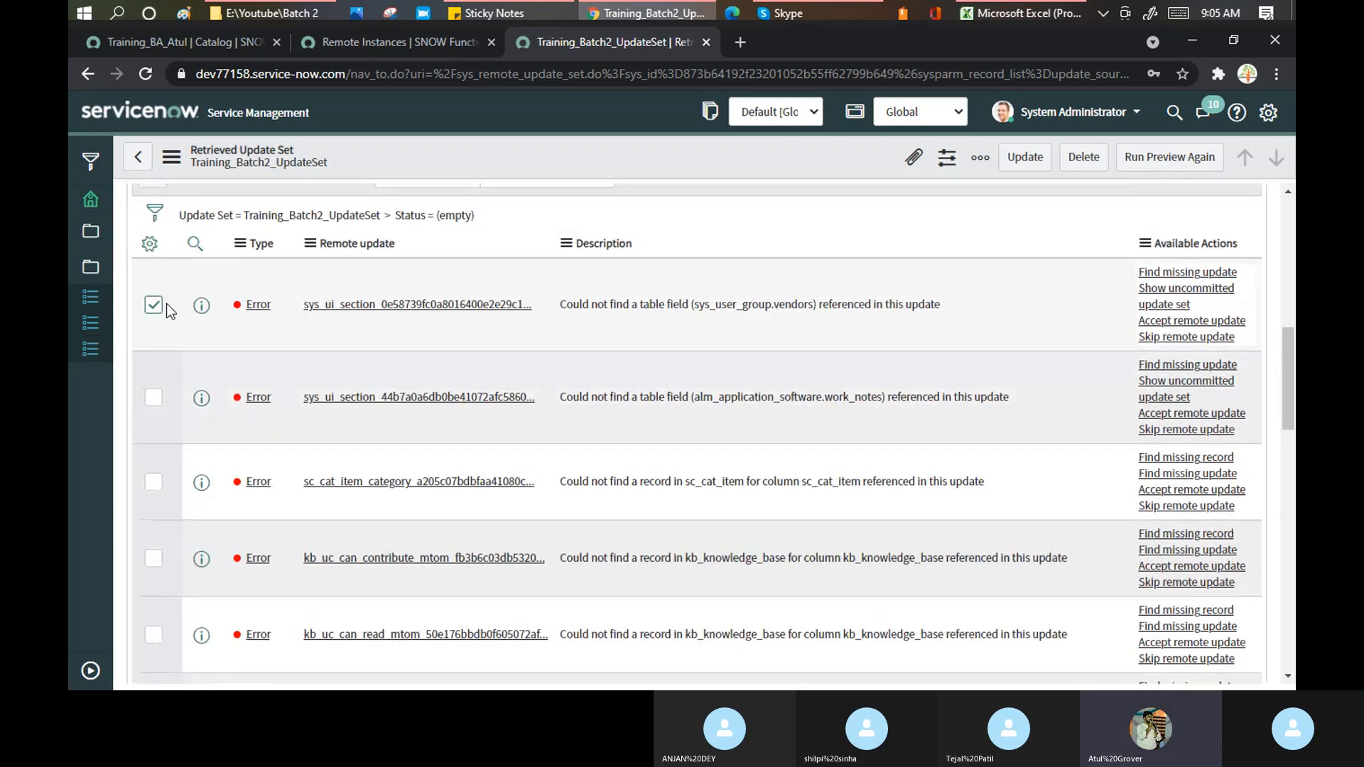
{"action": "scroll", "coordinate": [171, 369], "scroll_direction": "up", "scroll_amount": 3}
{"action": "scroll", "coordinate": [174, 441], "scroll_direction": "down", "scroll_amount": 15}
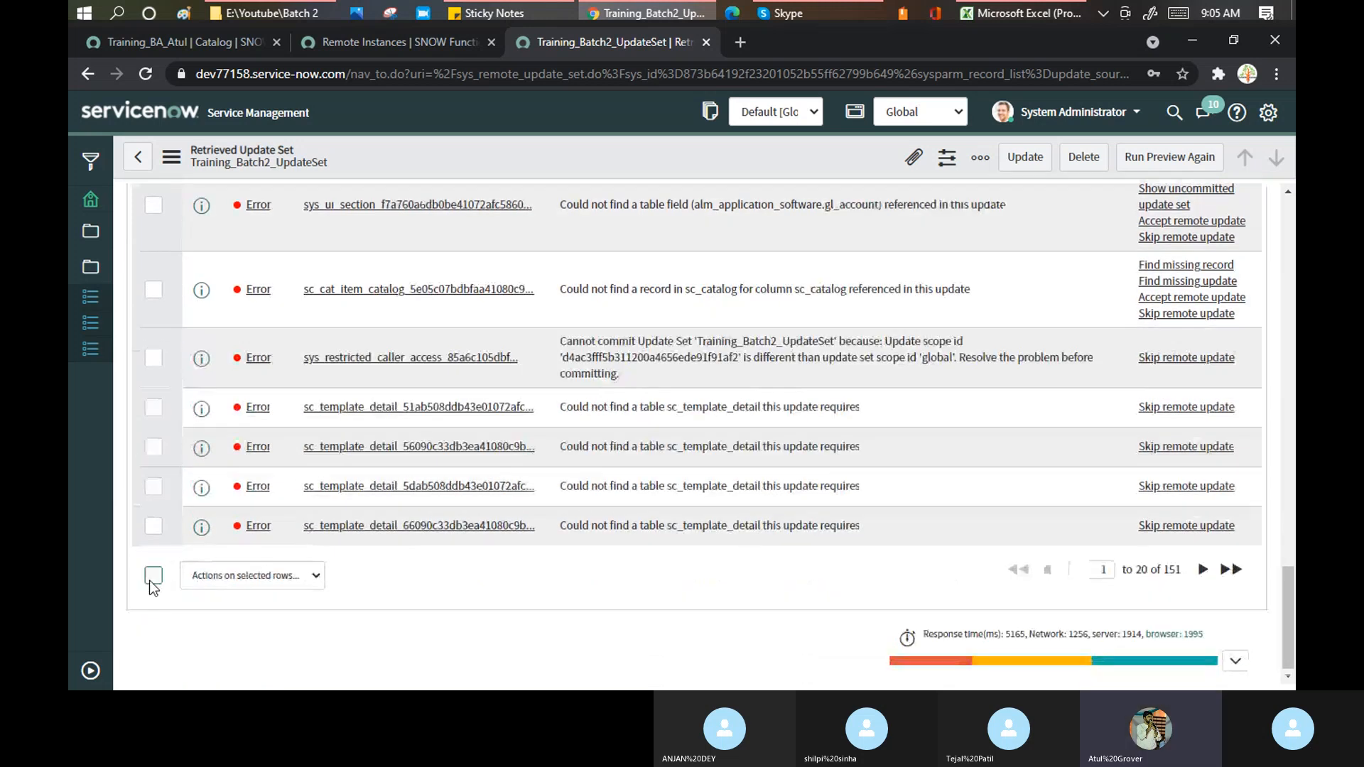
{"action": "left_click", "coordinate": [153, 576]}
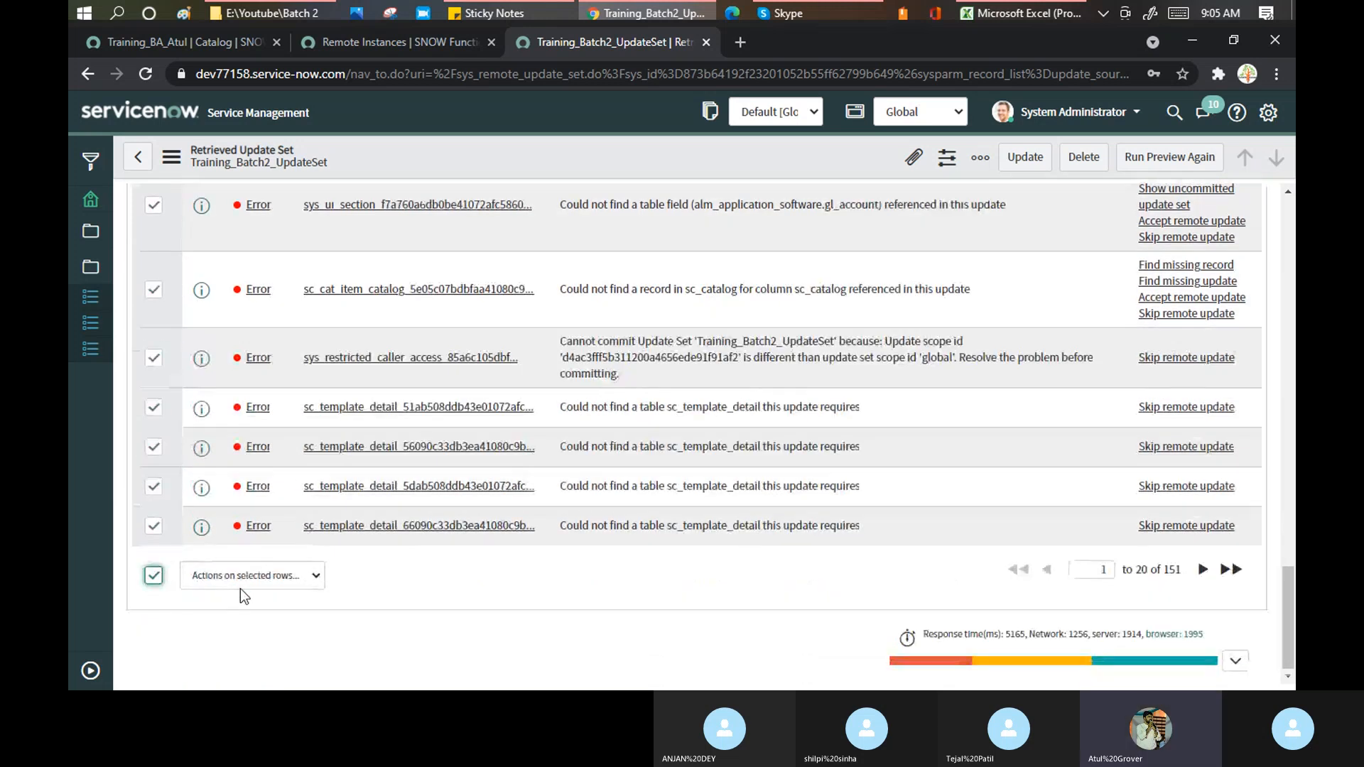
{"action": "left_click", "coordinate": [287, 583]}
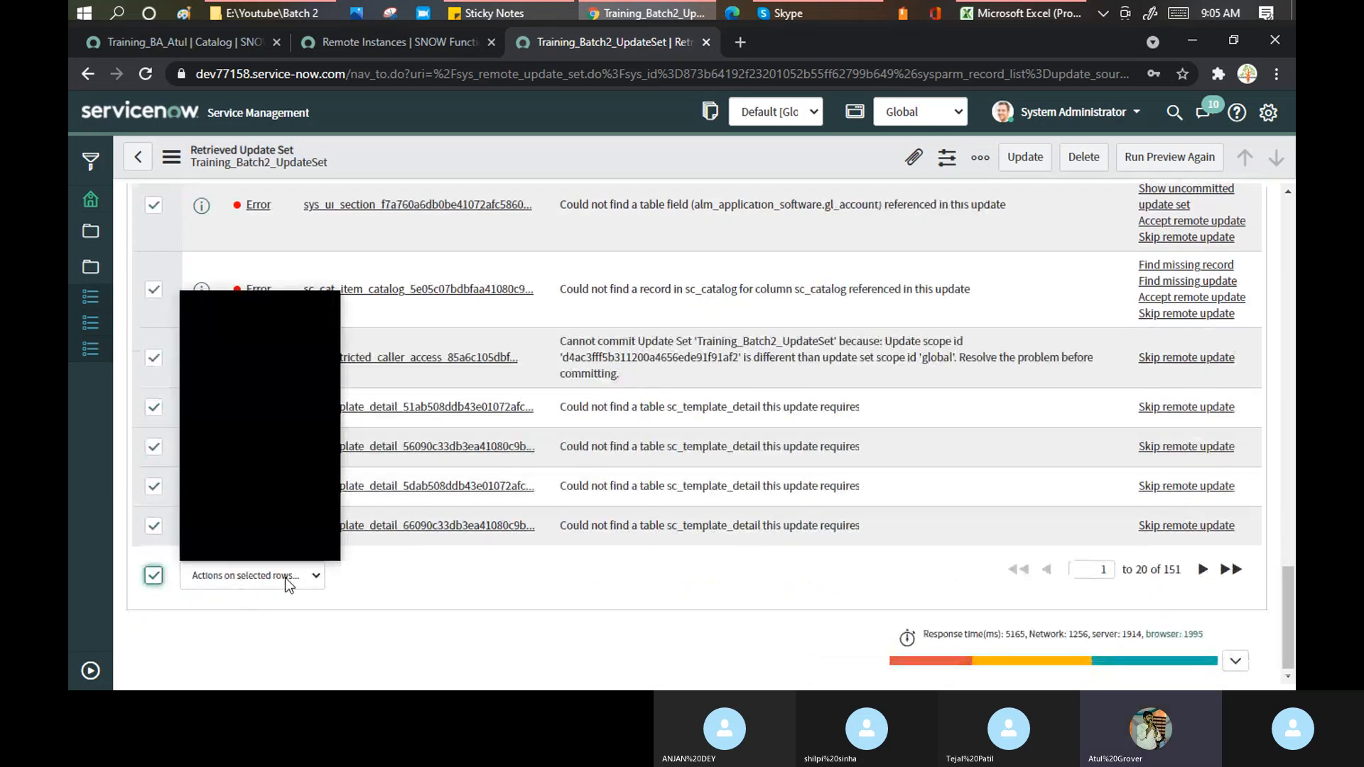
{"action": "left_click", "coordinate": [288, 583]}
- Apply 'Skip remote update' from Actions on selected rows, leaving 21 skipped and 131 remaining
{"action": "left_click", "coordinate": [292, 573]}
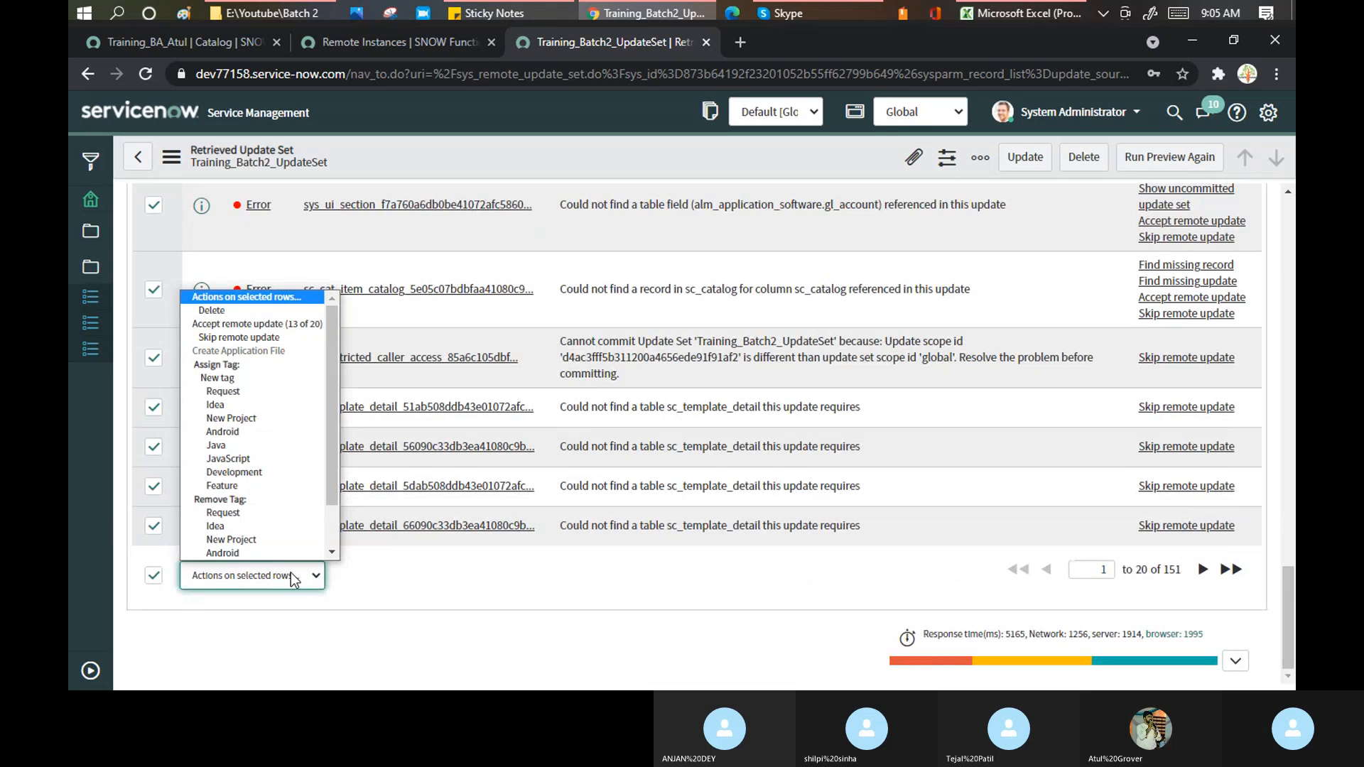
{"action": "left_click", "coordinate": [257, 337]}
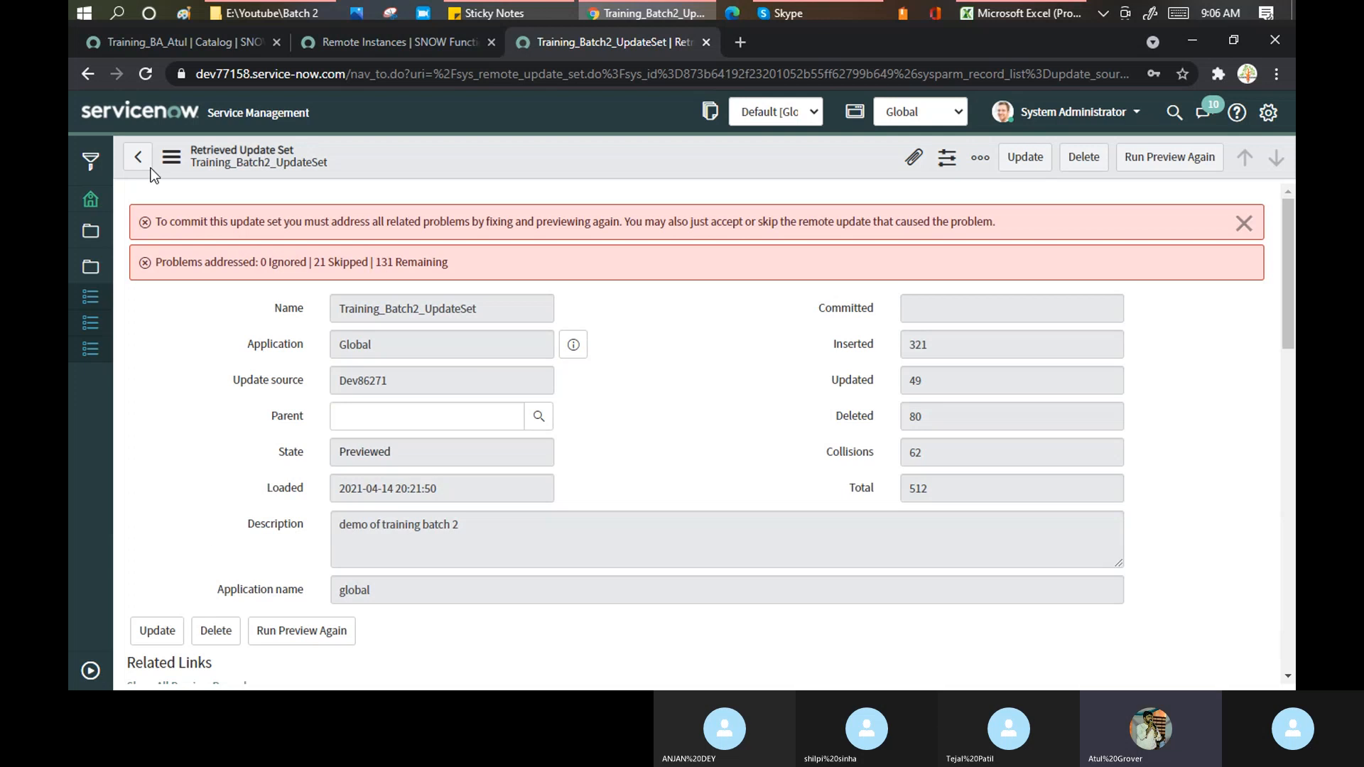
- On the source instance, create local update set 'Demo batch2' with description 'dsdsd' and make it current
{"action": "left_click", "coordinate": [212, 39]}
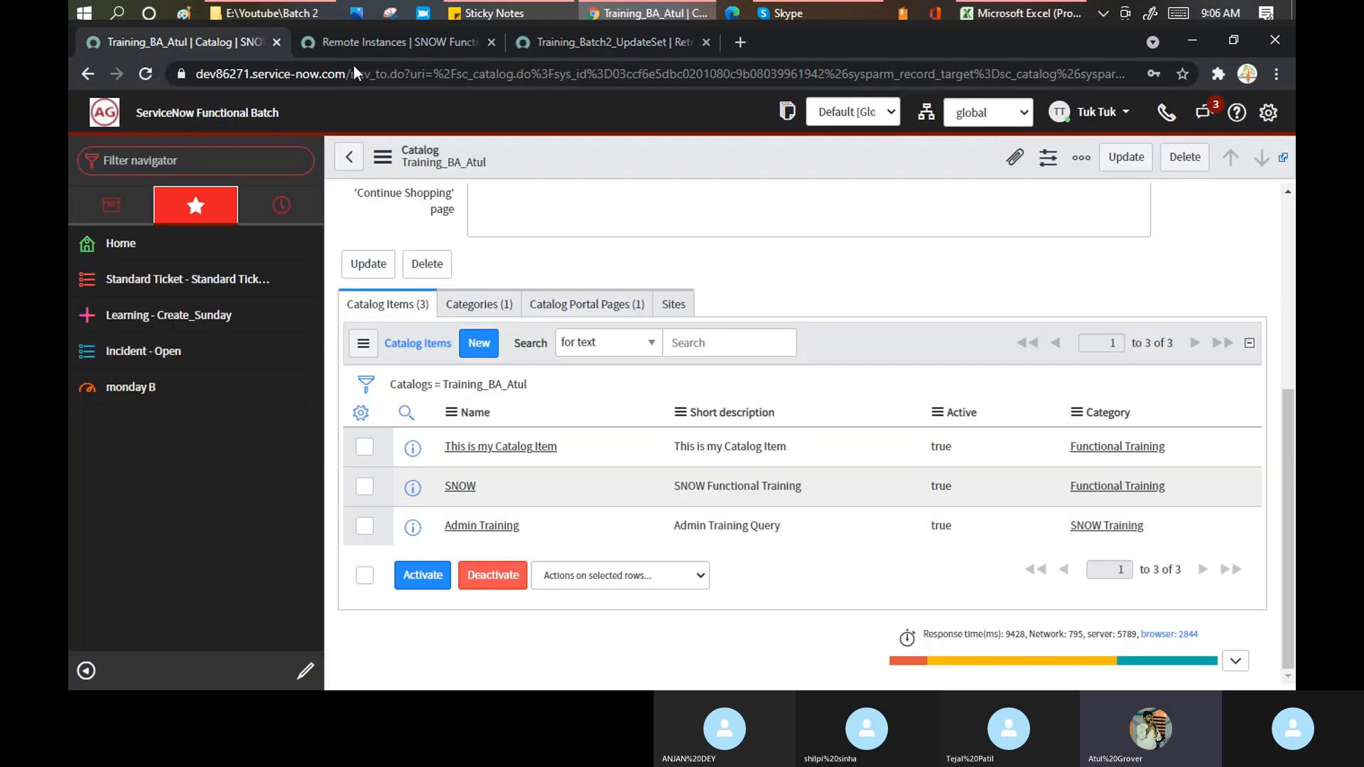
{"action": "left_click", "coordinate": [171, 168]}
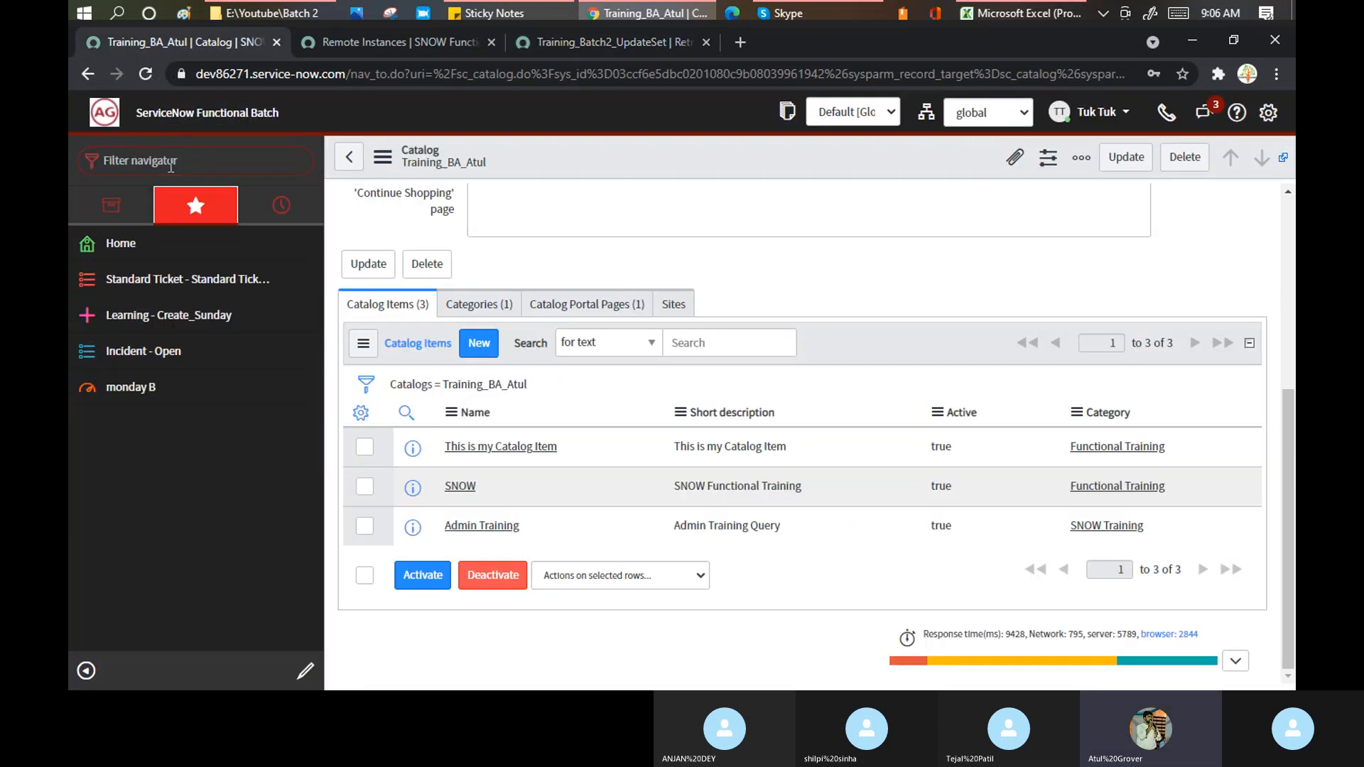
{"action": "type", "text": "update set"}
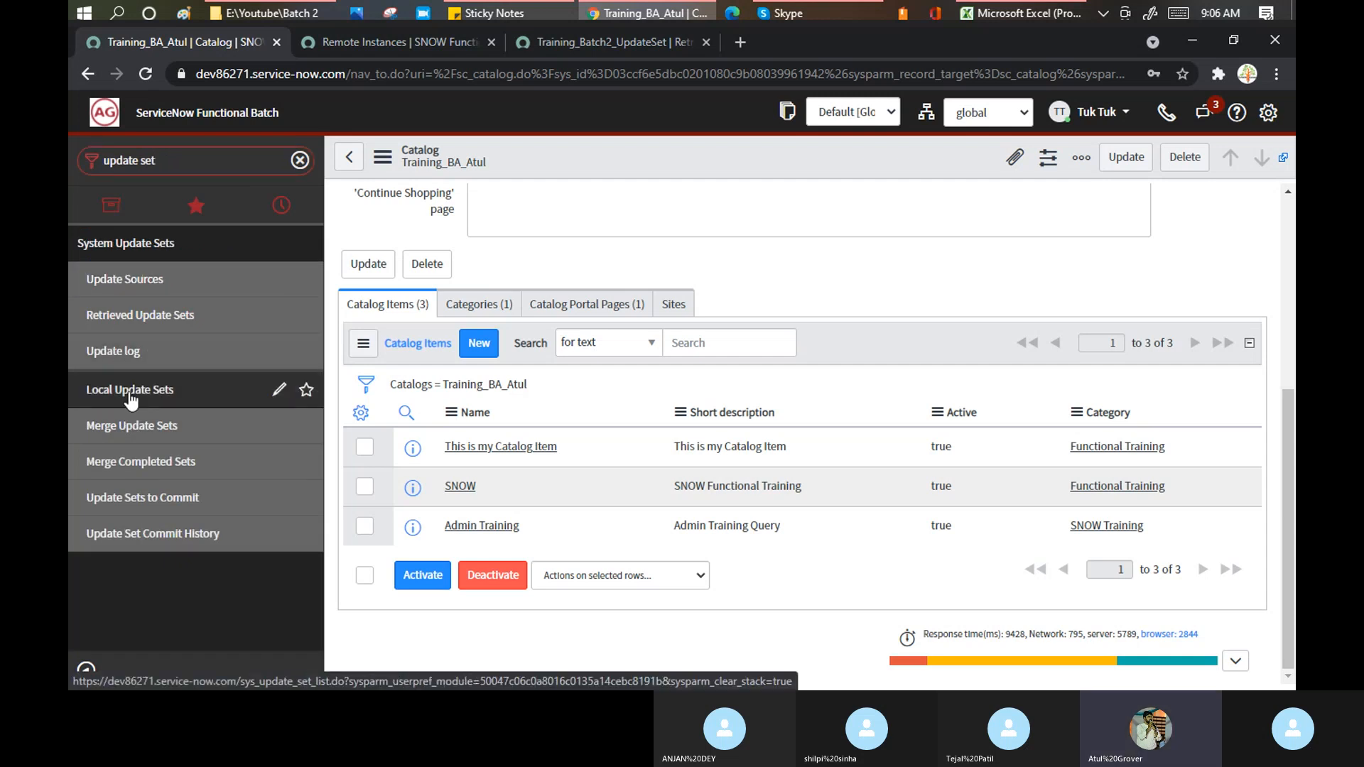
{"action": "left_click", "coordinate": [130, 392]}
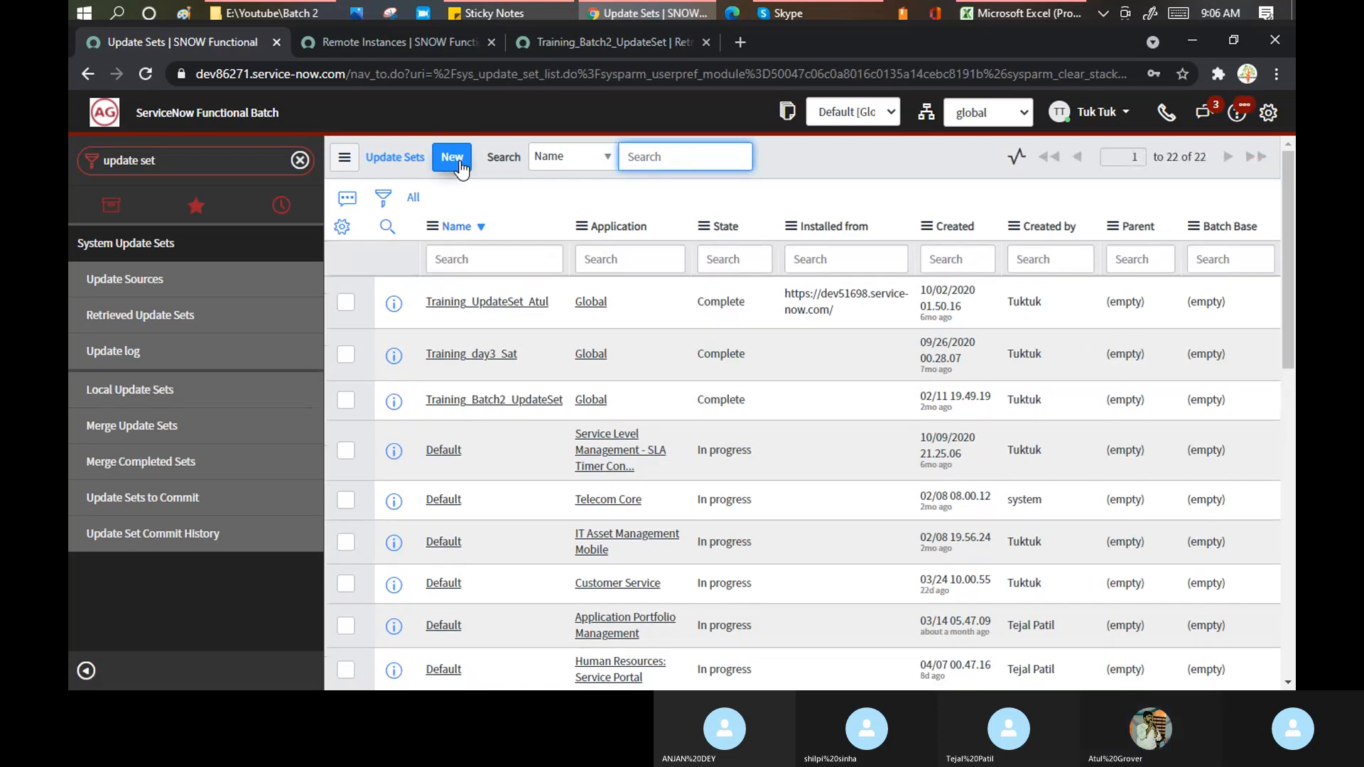
{"action": "left_click", "coordinate": [460, 164]}
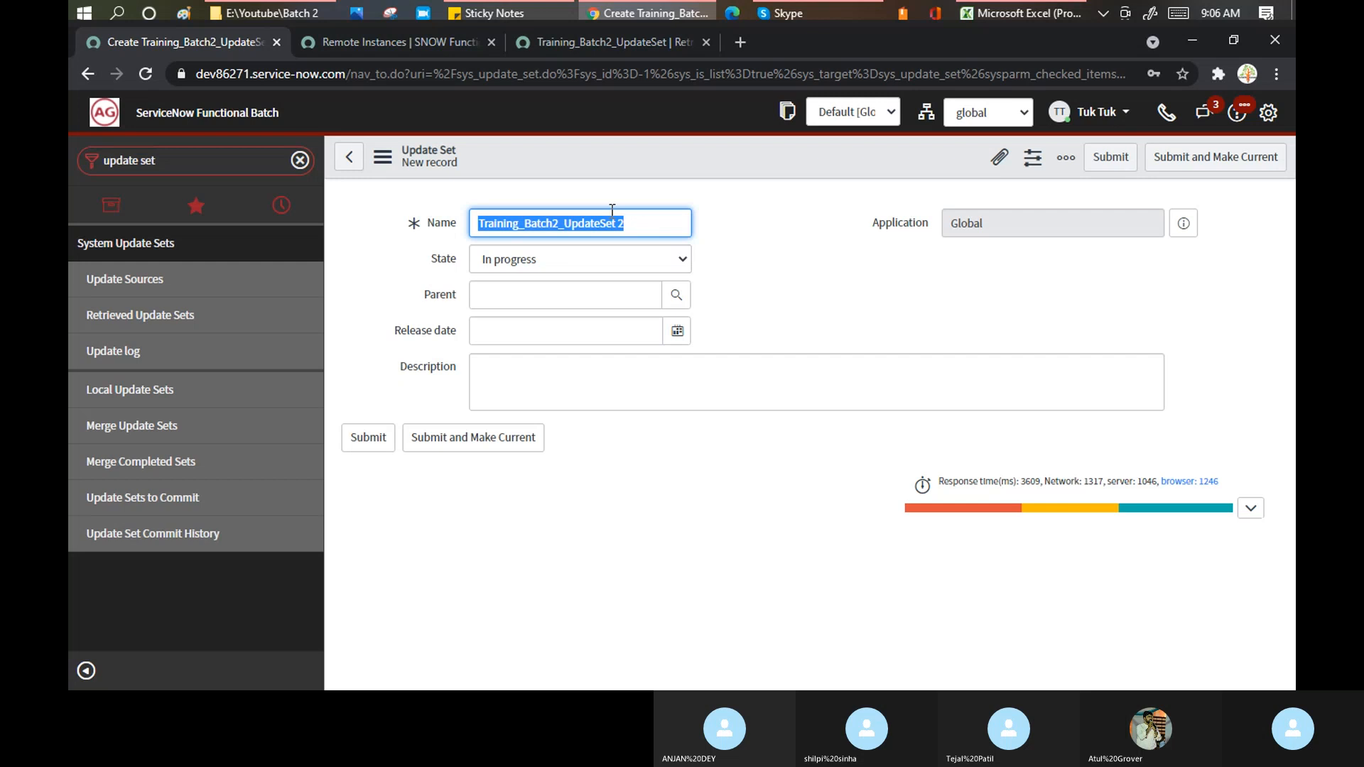
{"action": "type", "text": "Demo T"}
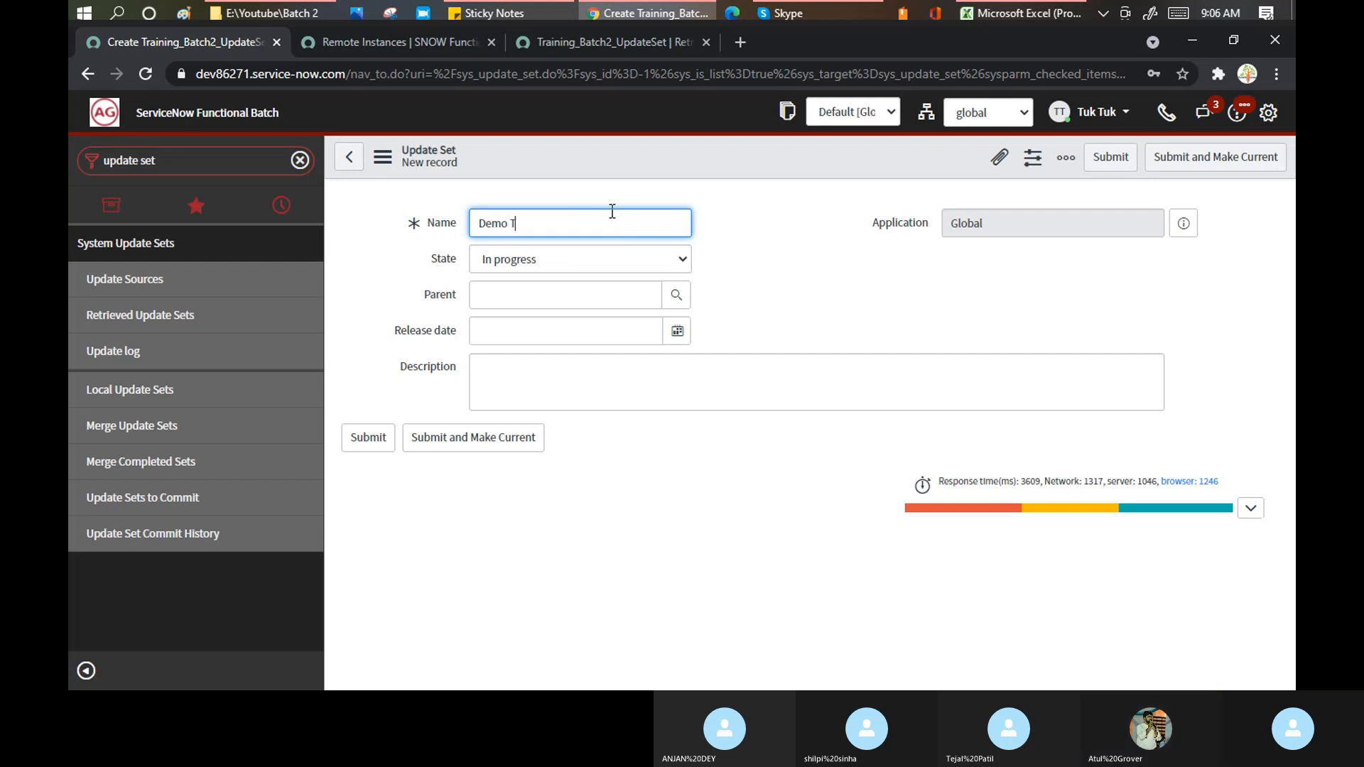
{"action": "key", "text": "BackSpace"}
{"action": "type", "text": "batch2"}
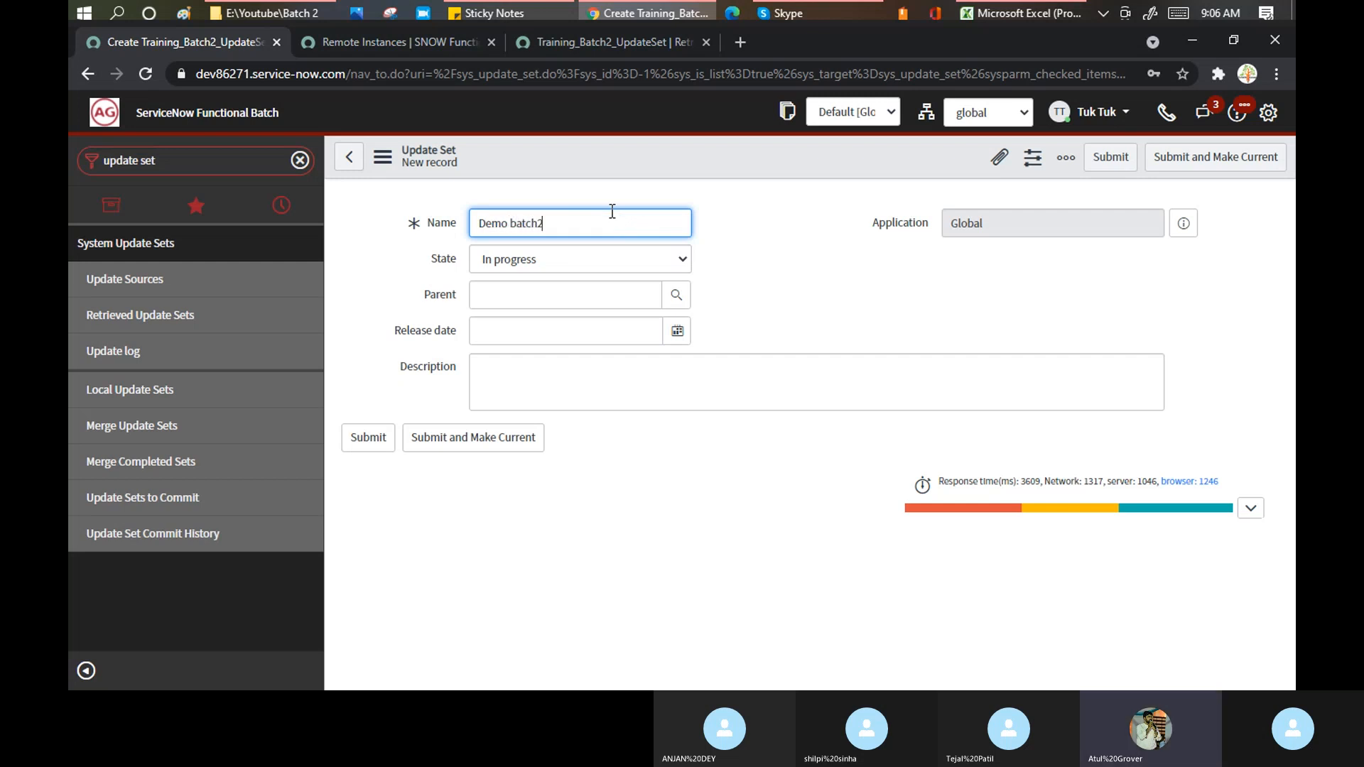
{"action": "left_click", "coordinate": [581, 380]}
{"action": "type", "text": "dsdsd"}
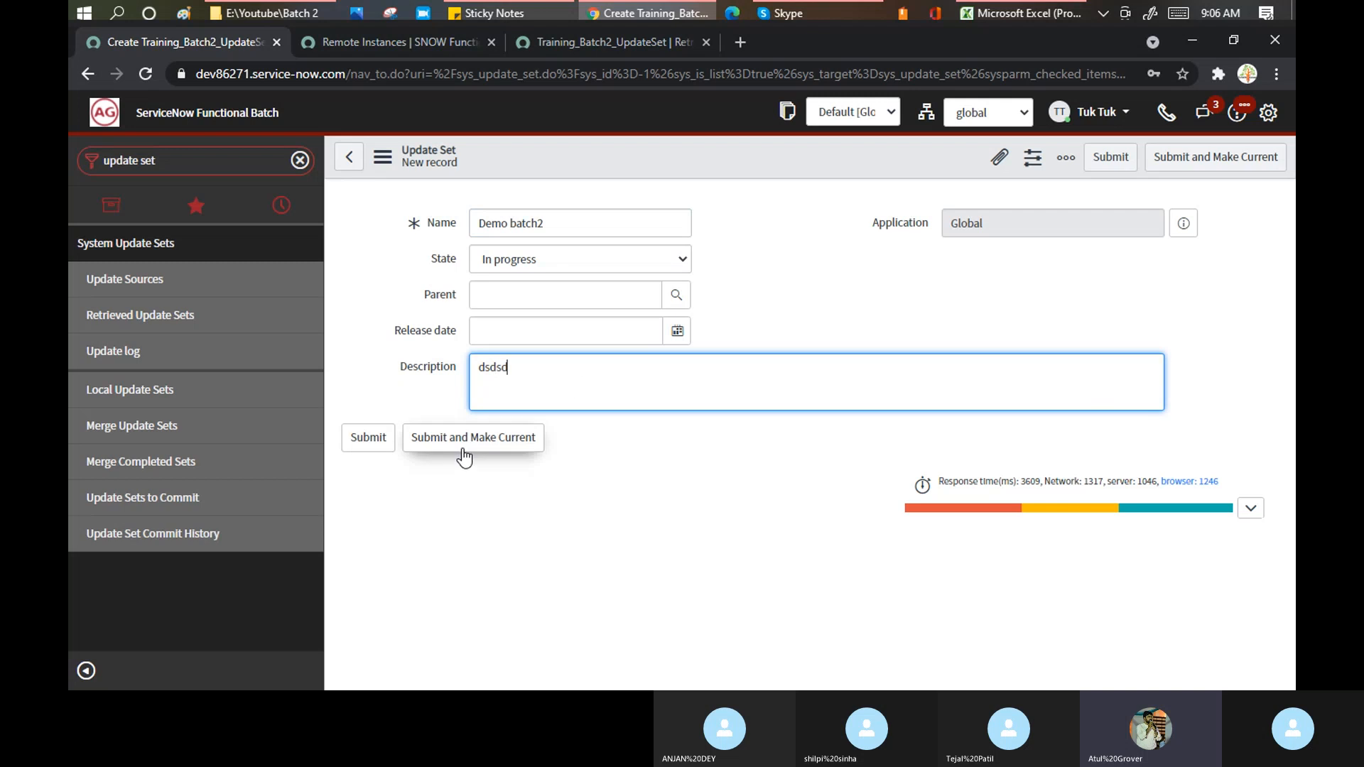
{"action": "left_click", "coordinate": [467, 438]}
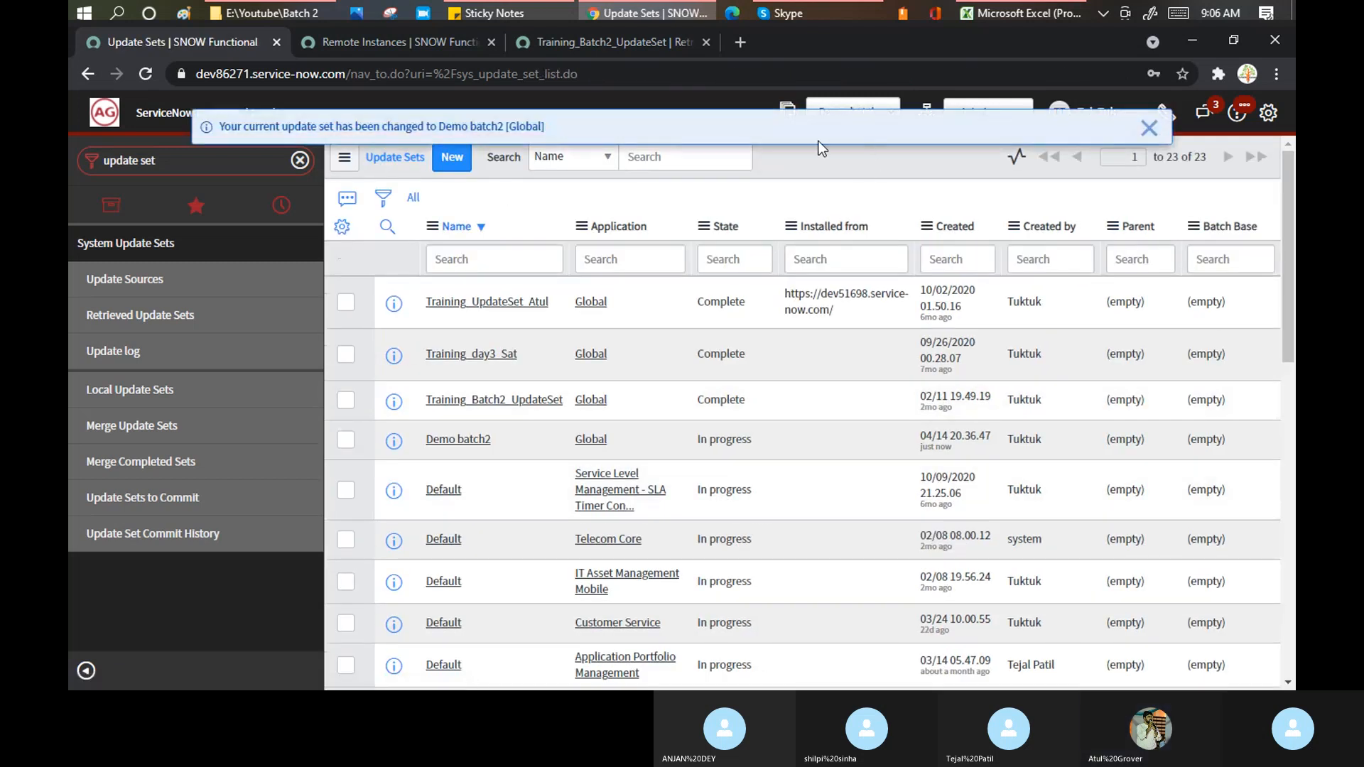
- Dismiss the current update set notice and search the navigator for Incident
{"action": "left_click", "coordinate": [1149, 127]}
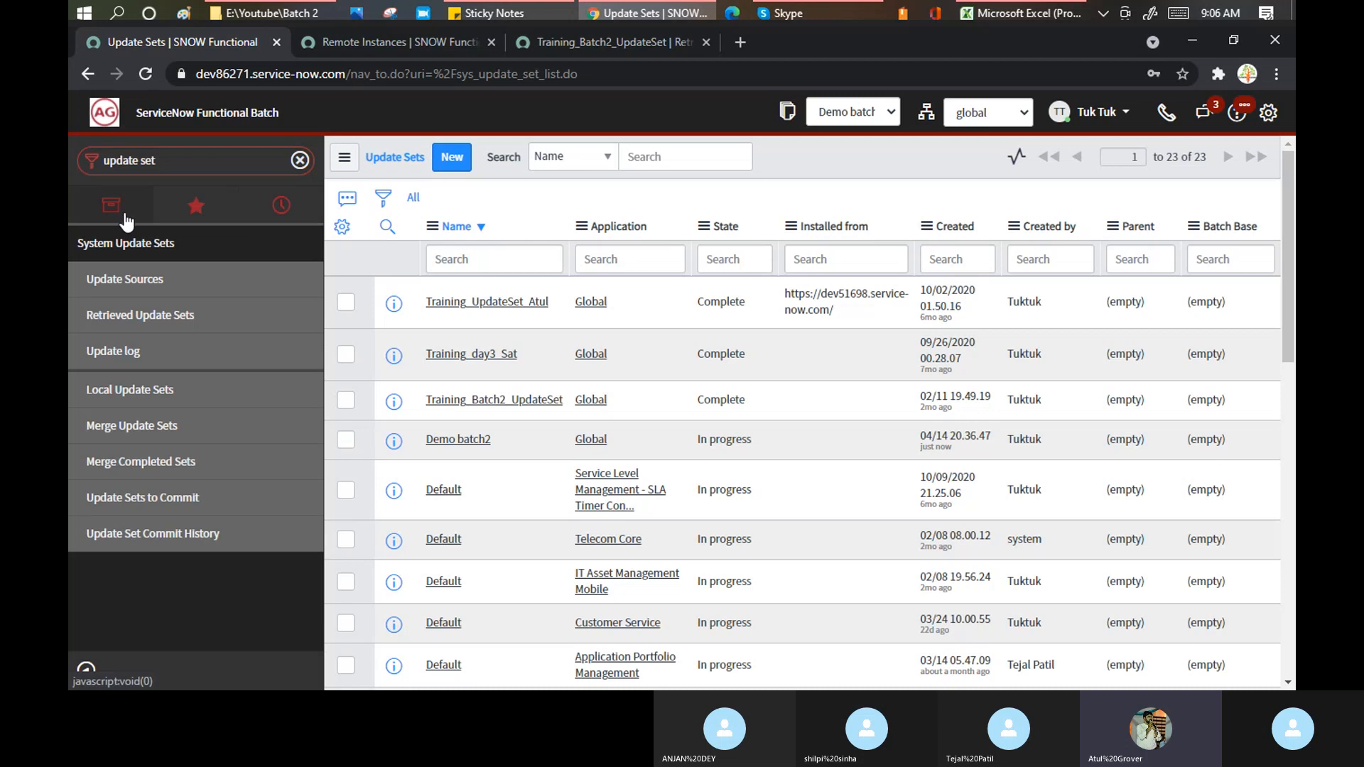
{"action": "left_click", "coordinate": [180, 156]}
{"action": "type", "text": "in"}
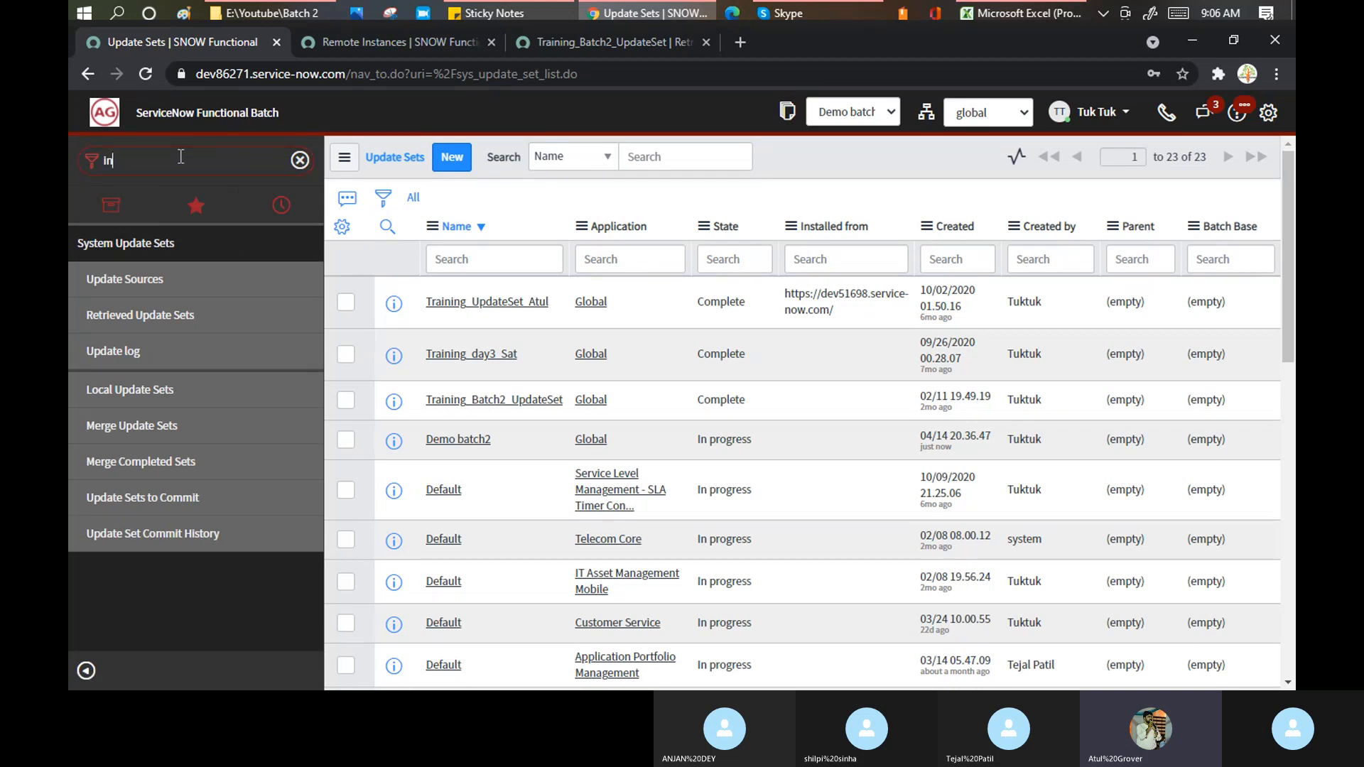
{"action": "type", "text": "cidne"}
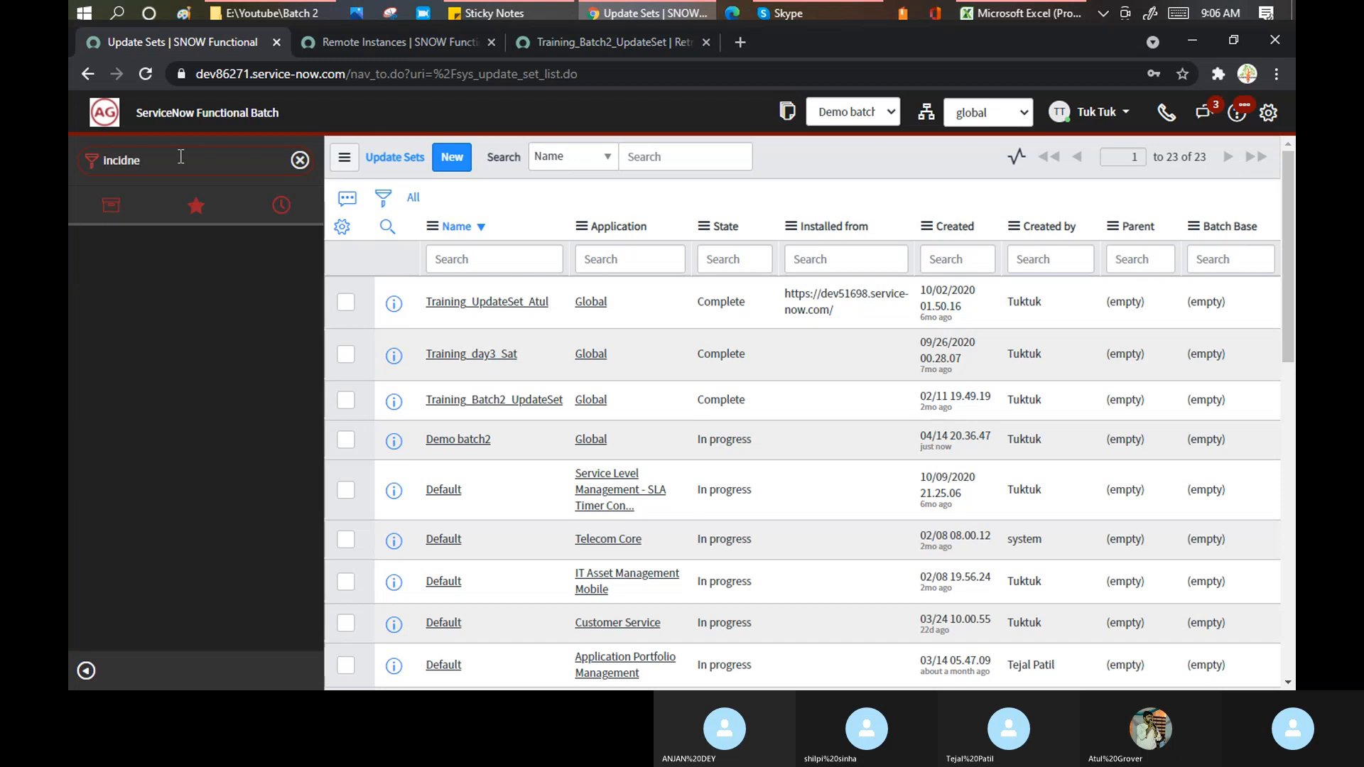
{"action": "key", "text": "BackSpace"}
{"action": "key", "text": "BackSpace"}
{"action": "type", "text": "ent"}
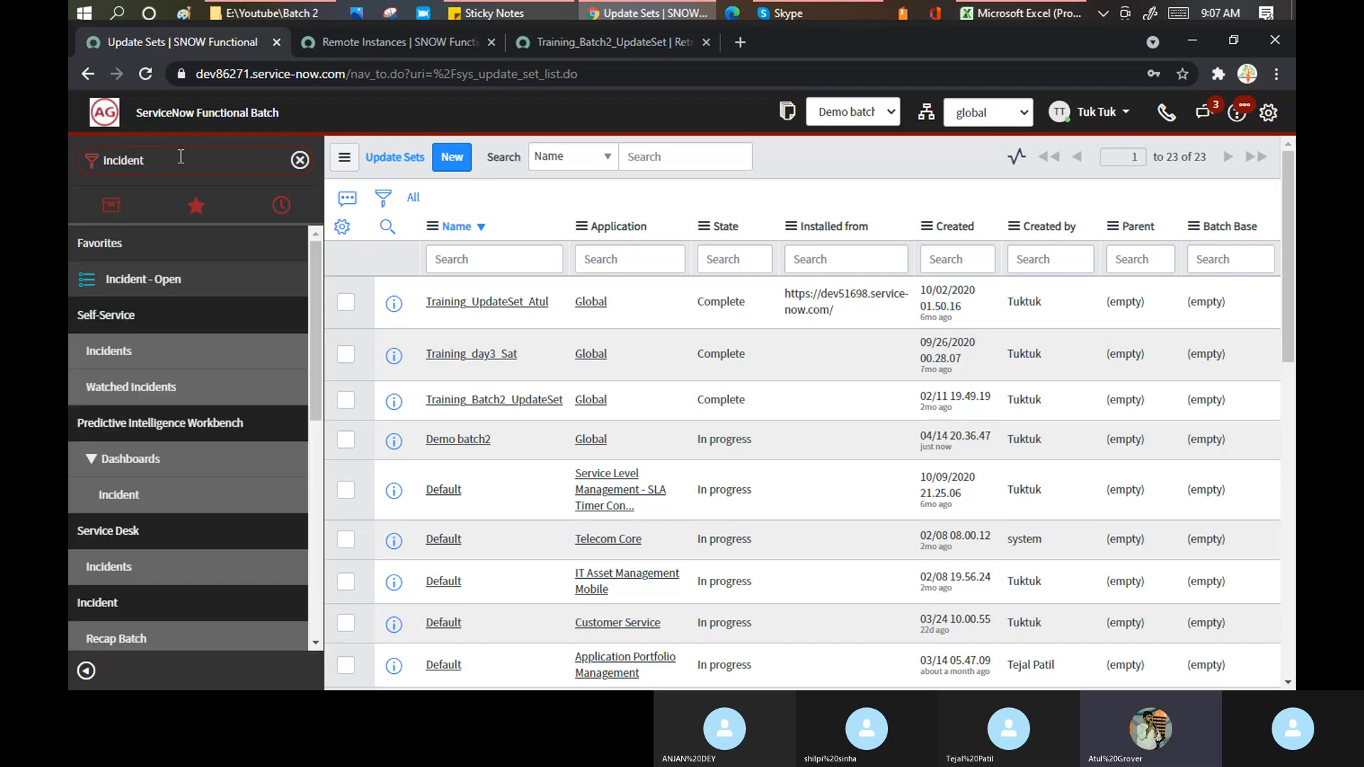
{"action": "scroll", "coordinate": [186, 270], "scroll_direction": "down", "scroll_amount": 5}
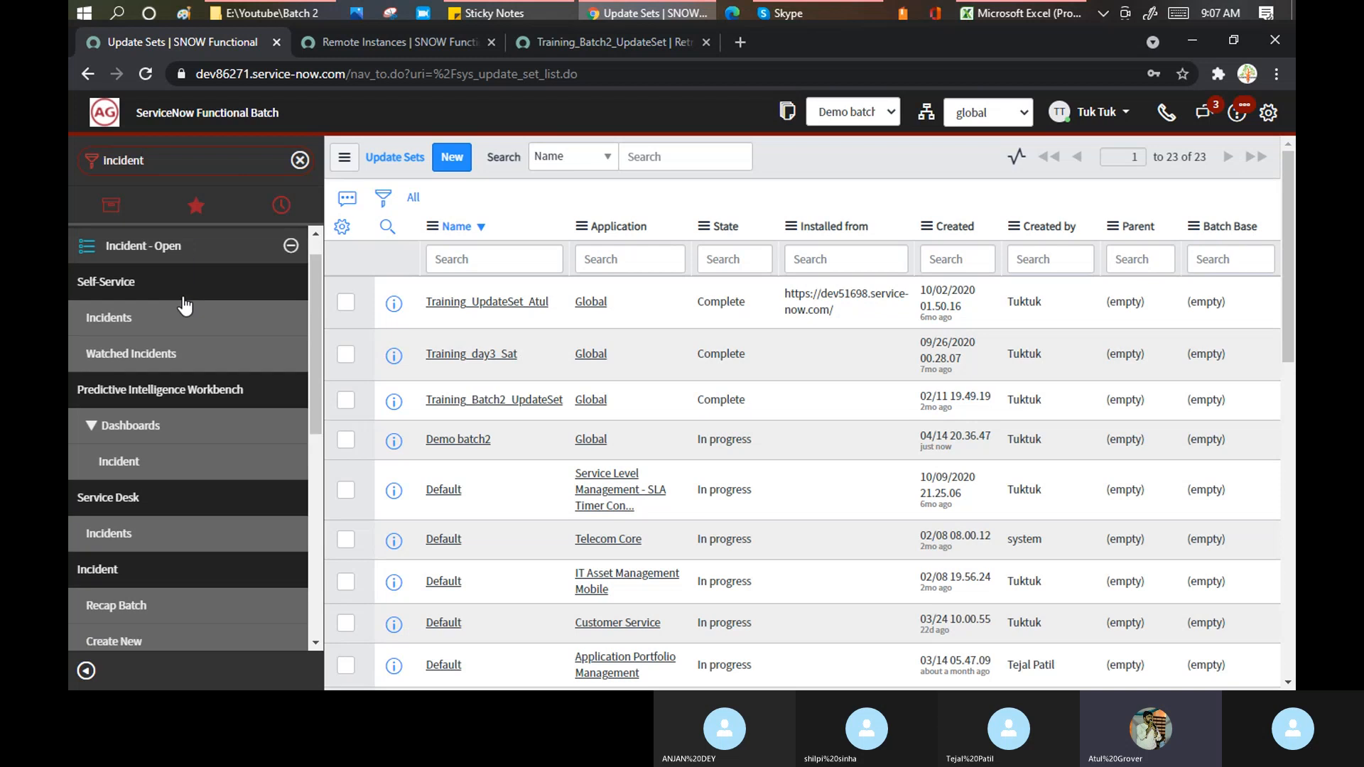
{"action": "mouse_move", "coordinate": [119, 323]}
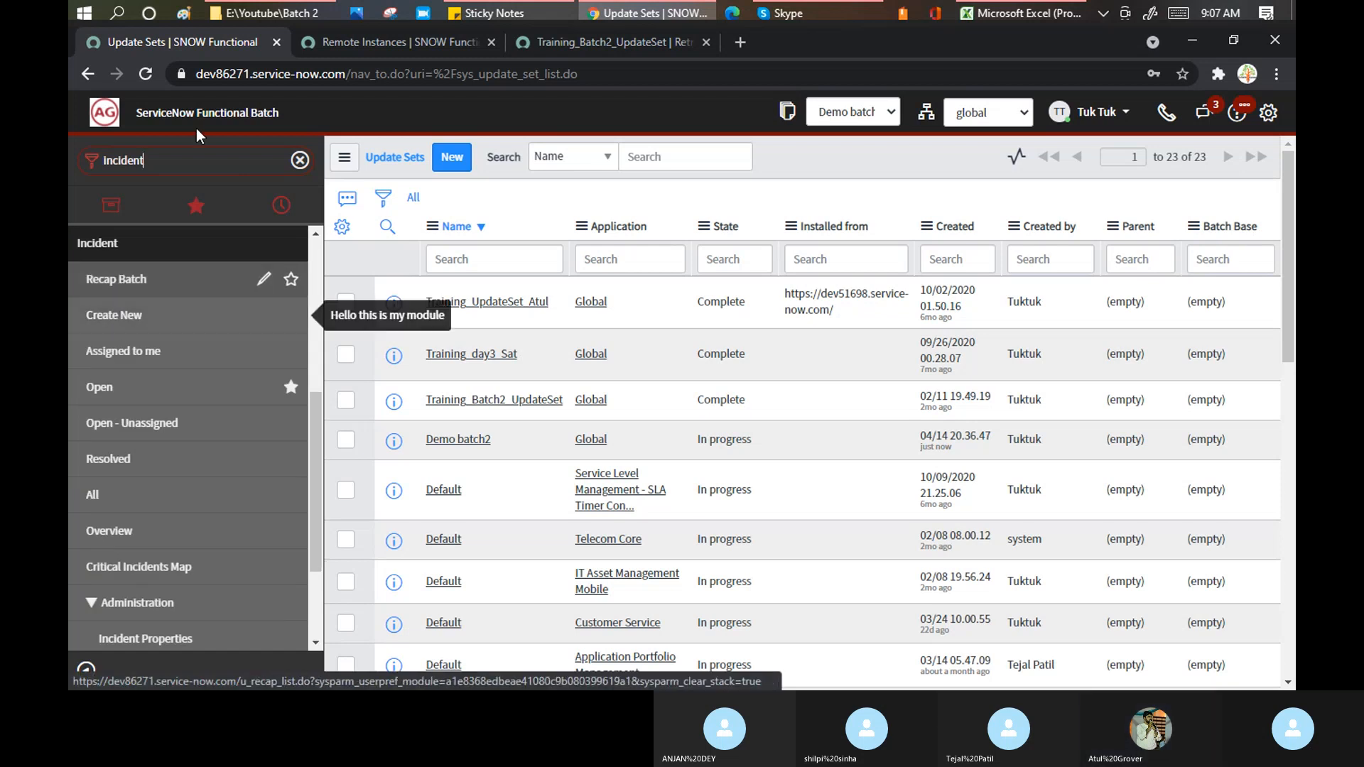
- Filter the navigator for 'tables' and open System Definition > Tables
{"action": "left_click_drag", "start_coordinate": [167, 163], "coordinate": [69, 142]}
{"action": "type", "text": "table"}
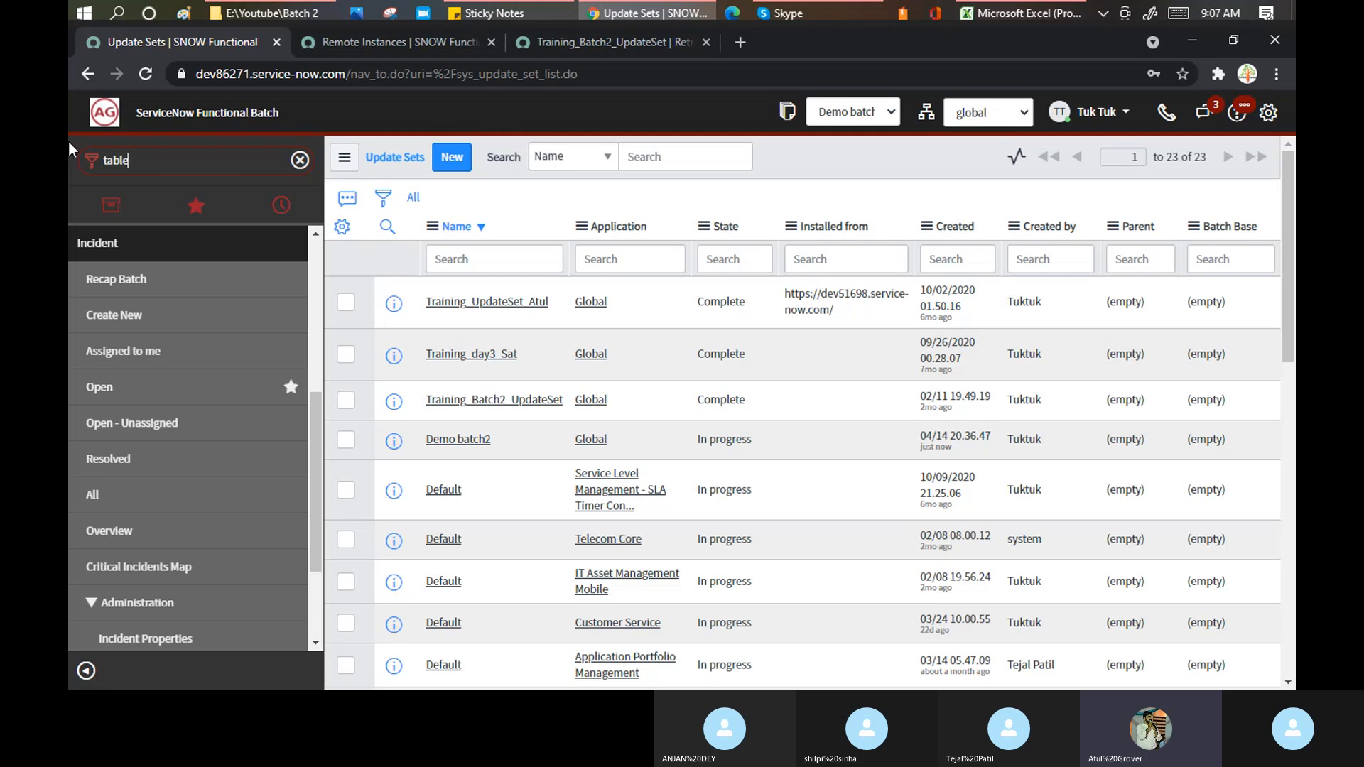
{"action": "type", "text": "s"}
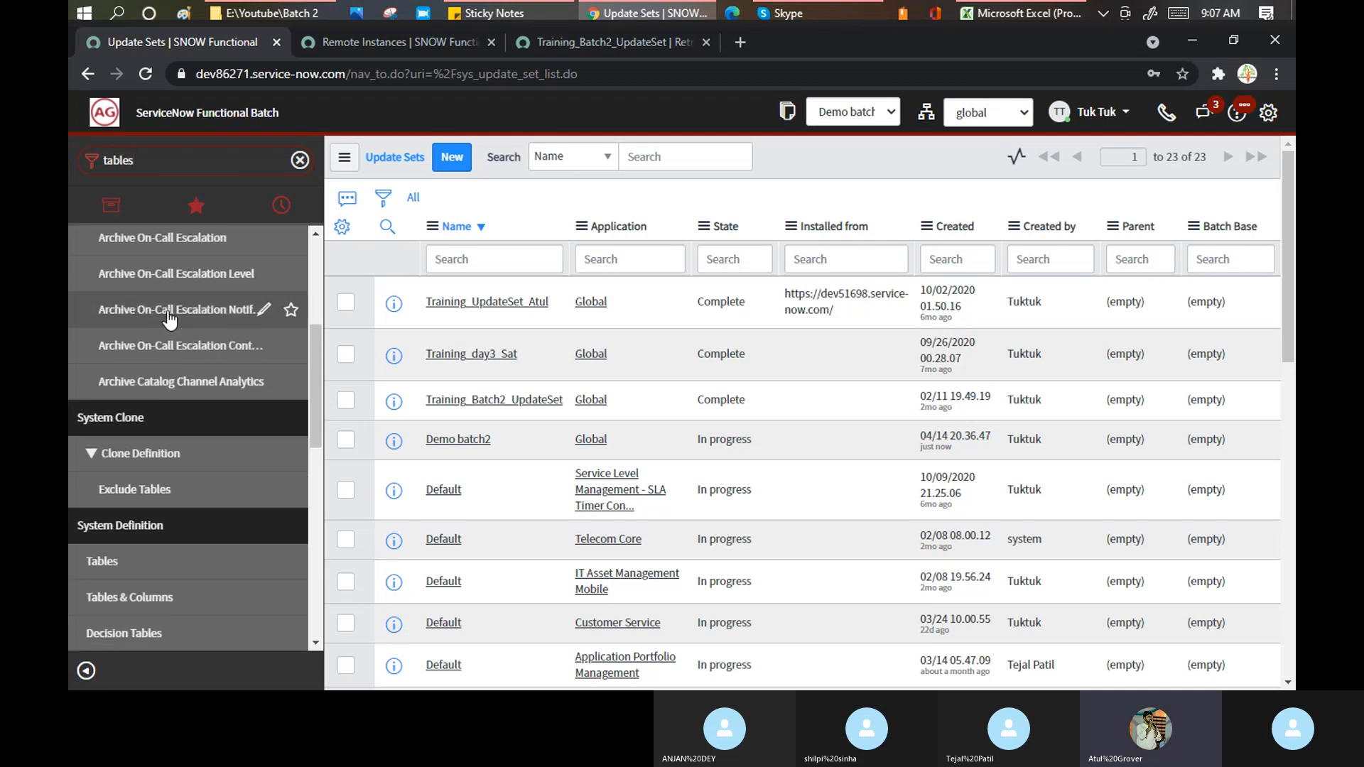
{"action": "scroll", "coordinate": [168, 320], "scroll_direction": "down", "scroll_amount": 3}
{"action": "left_click", "coordinate": [110, 301]}
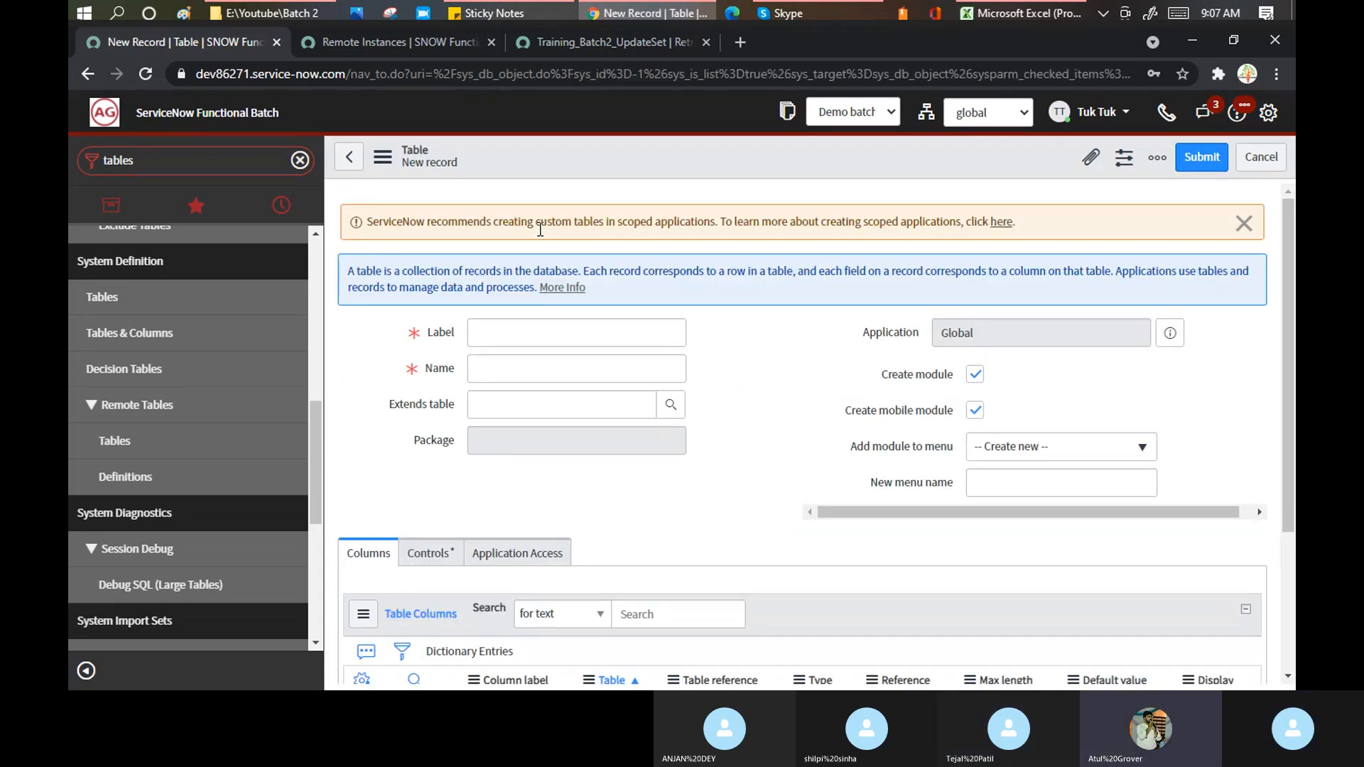
- Save a new table labelled 'Update setdemo' with its module added under System Definition
{"action": "left_click", "coordinate": [504, 334]}
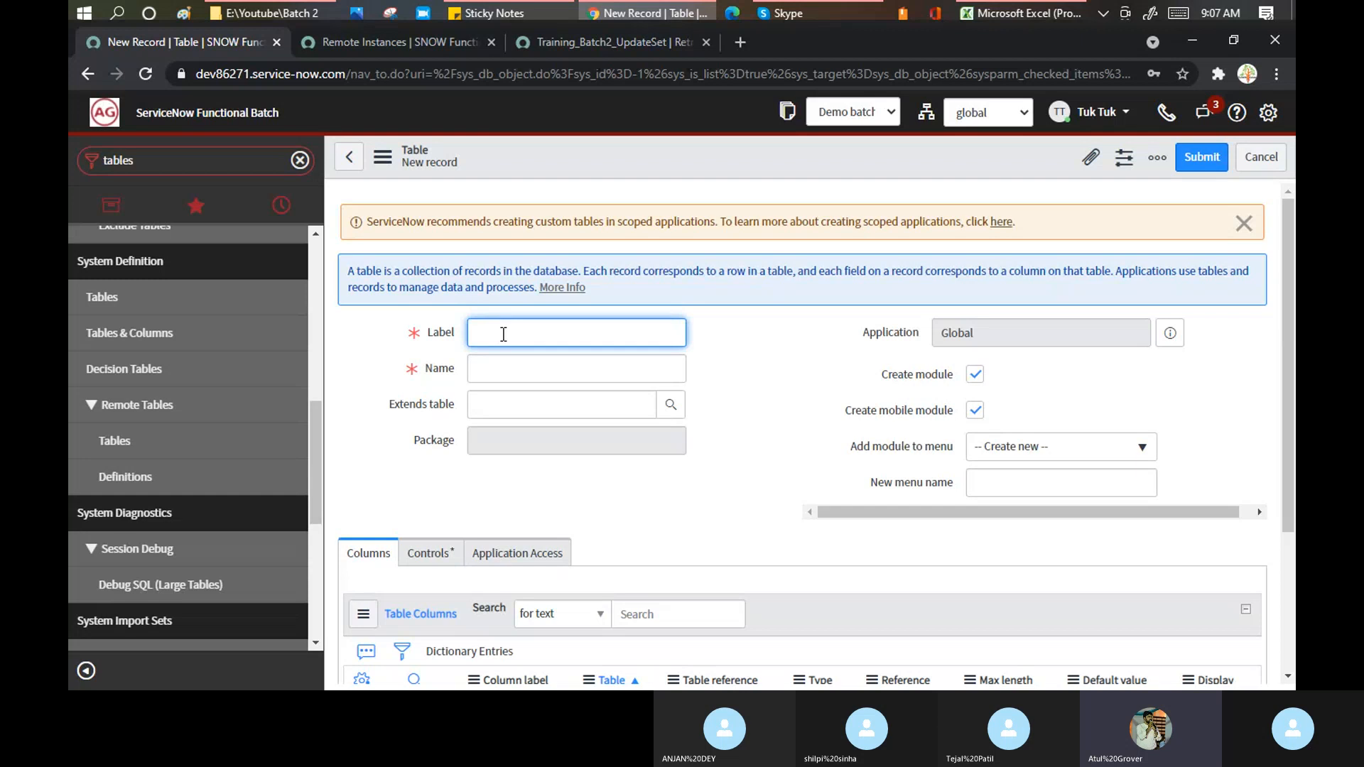
{"action": "type", "text": "Update"}
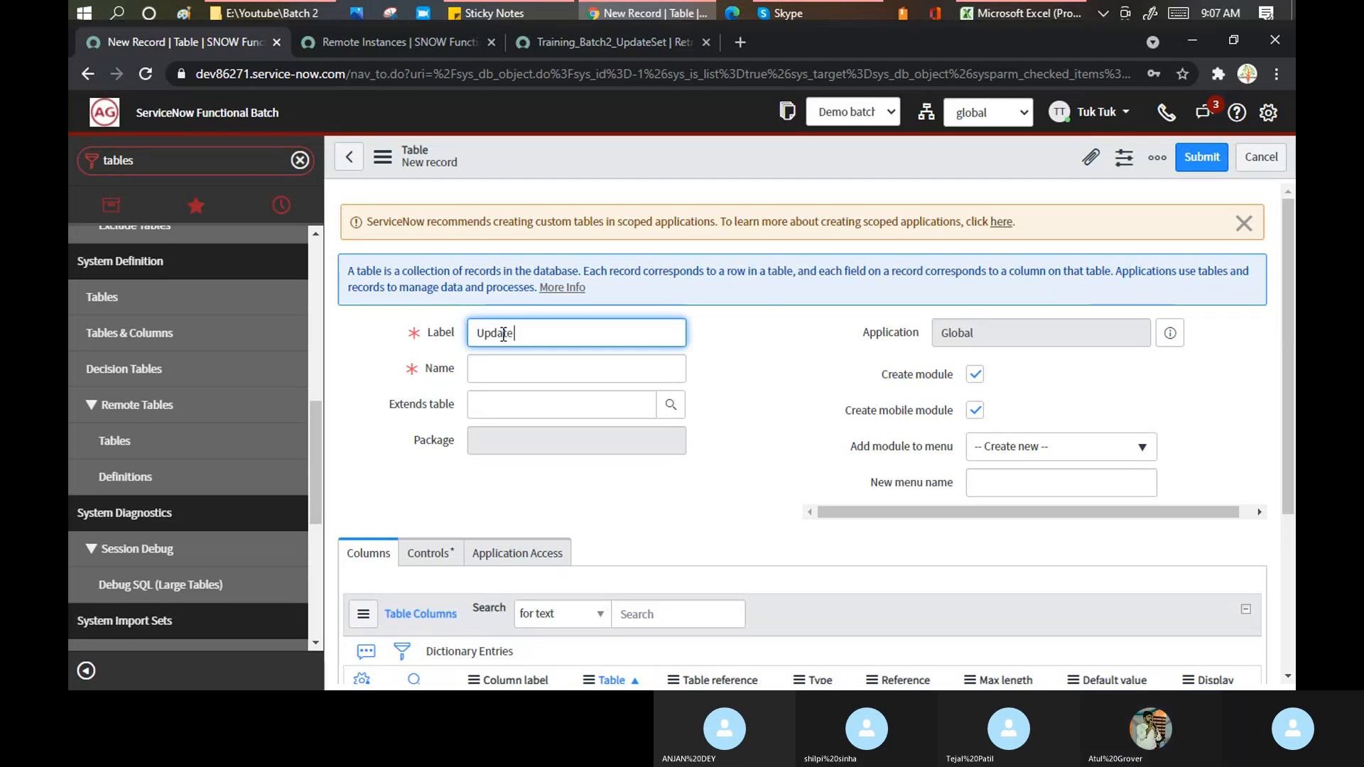
{"action": "type", "text": " setdemo"}
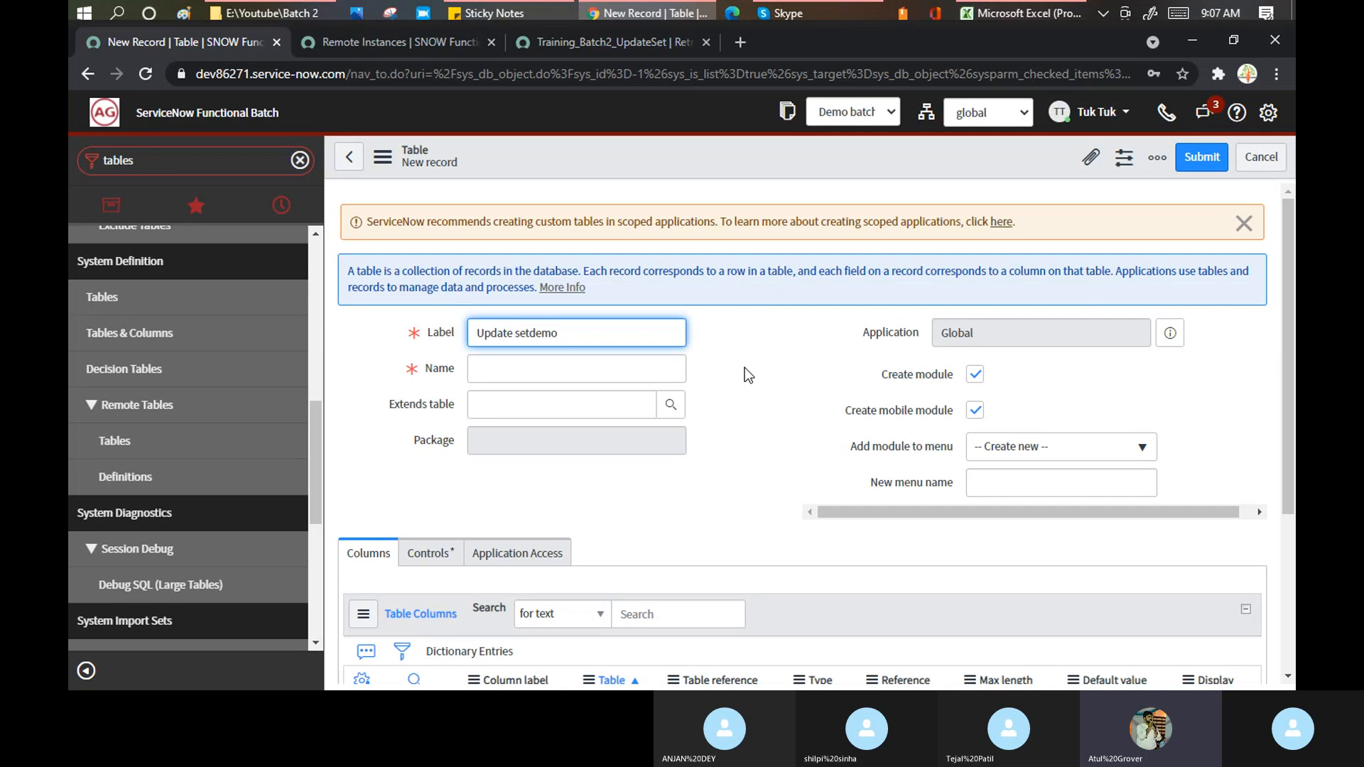
{"action": "left_click", "coordinate": [1040, 452]}
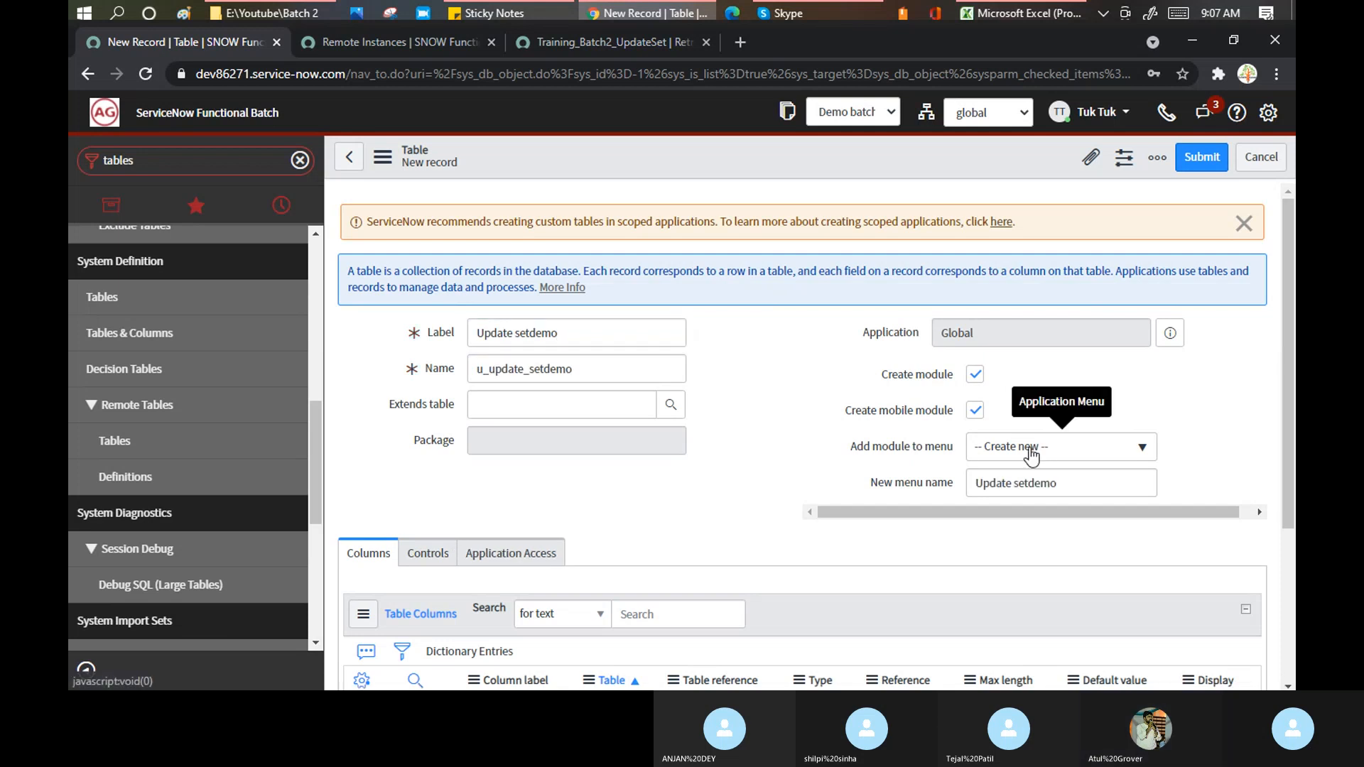
{"action": "left_click", "coordinate": [1014, 447]}
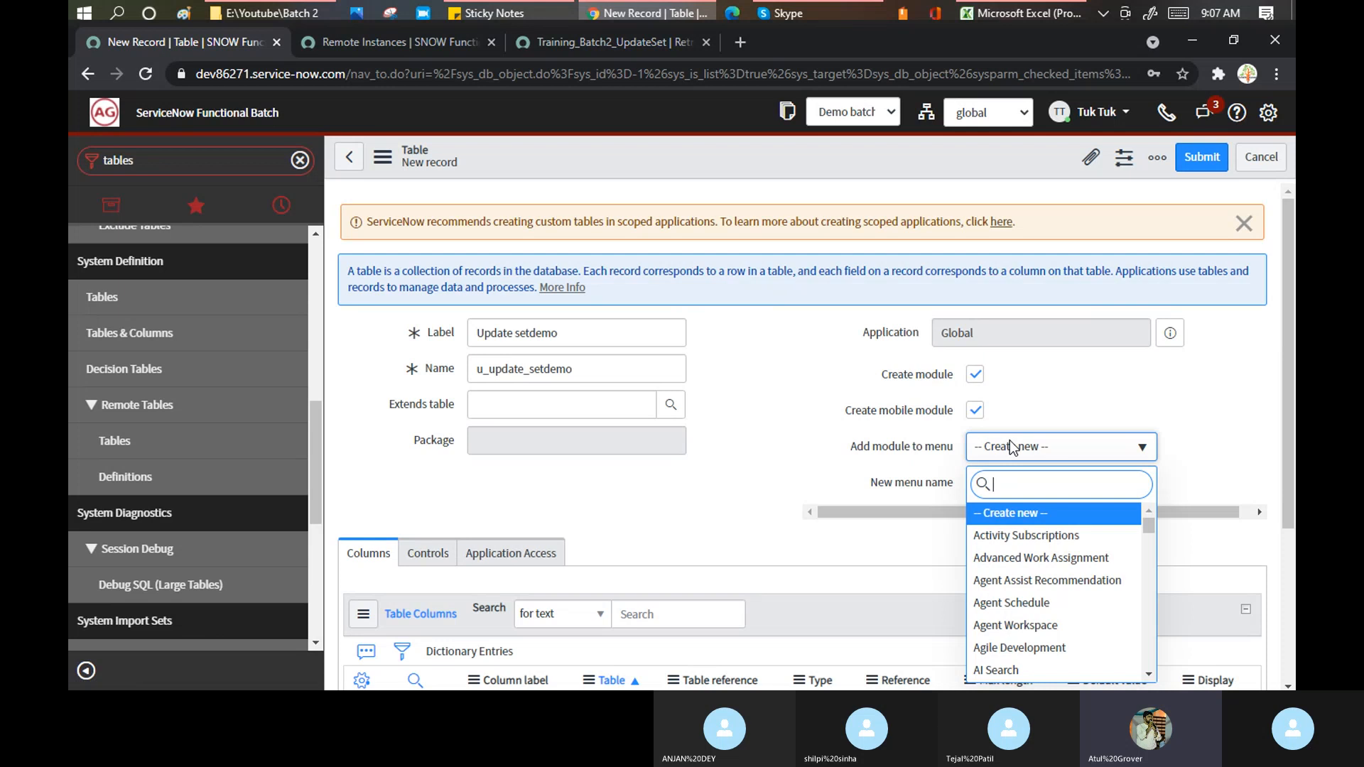
{"action": "type", "text": "system"}
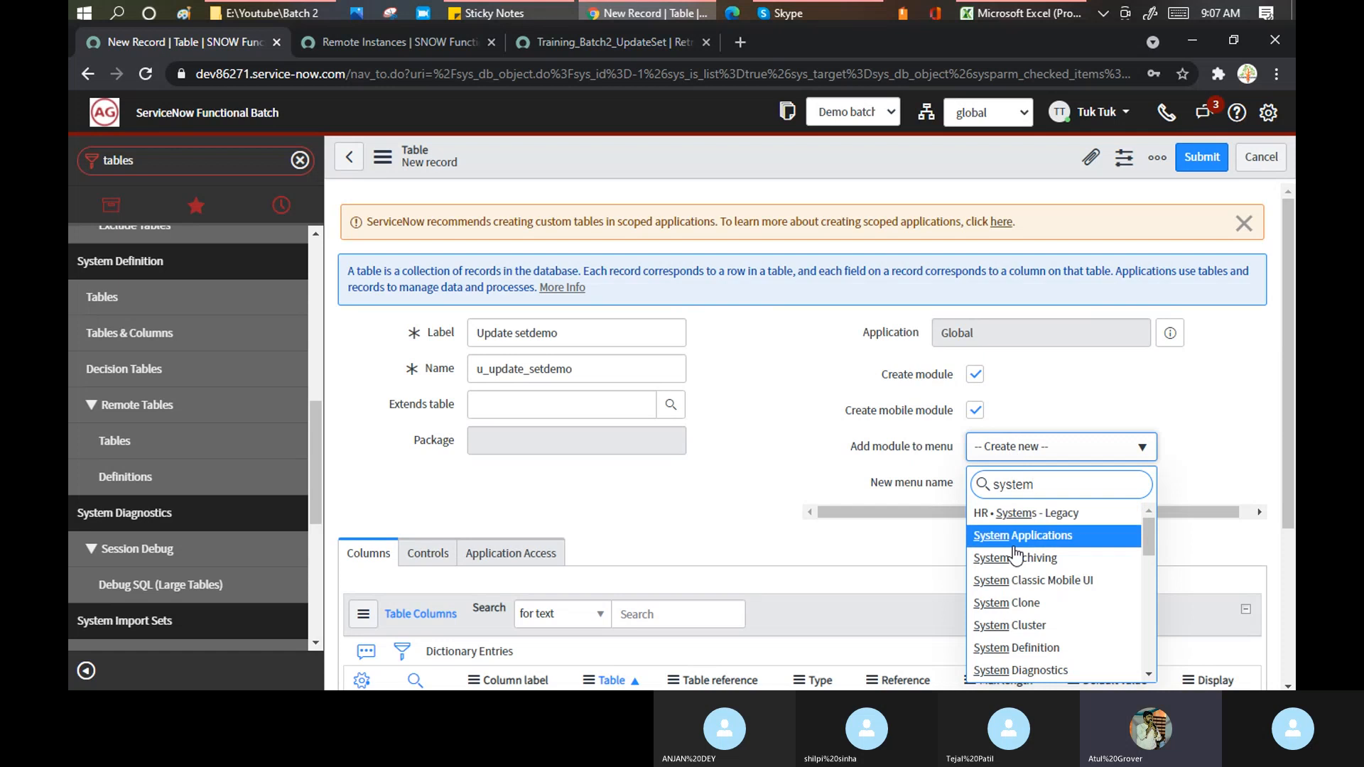
{"action": "left_click", "coordinate": [1016, 648]}
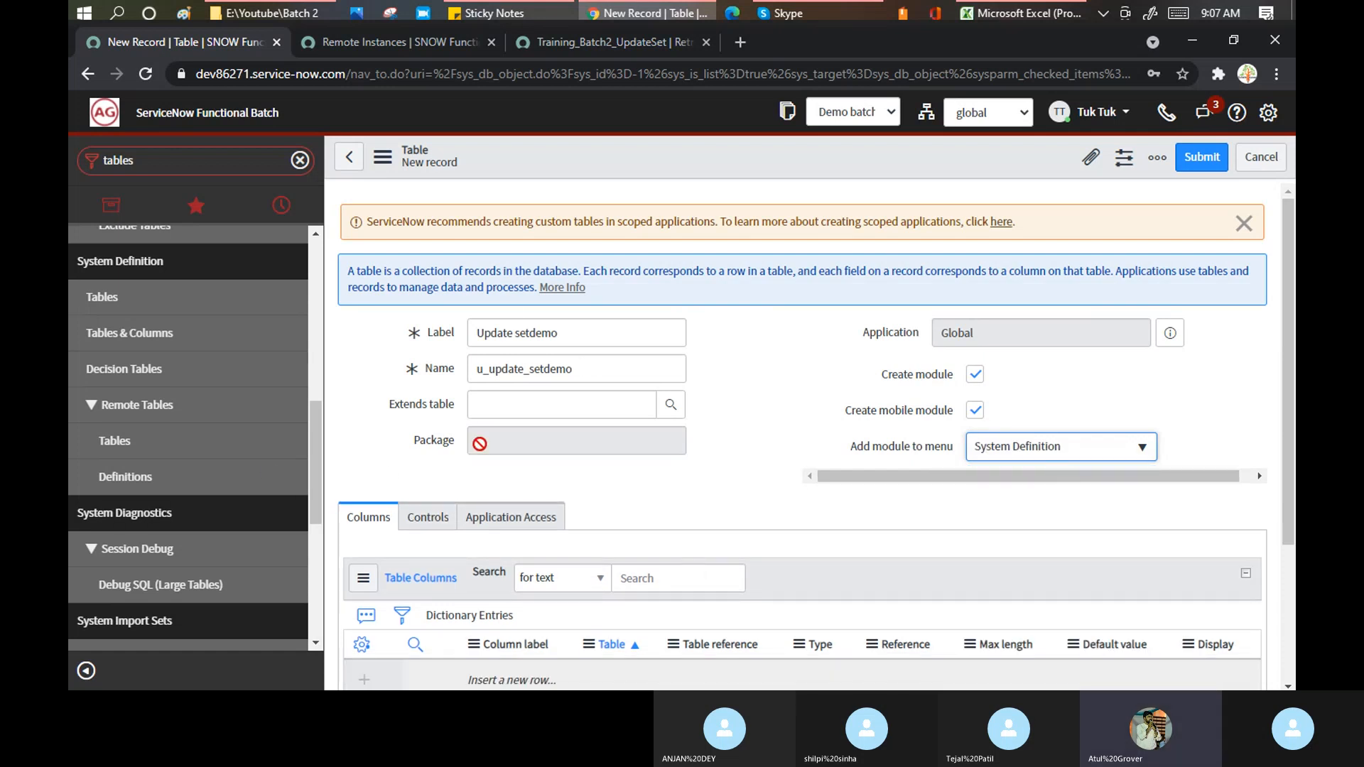
{"action": "right_click", "coordinate": [621, 151]}
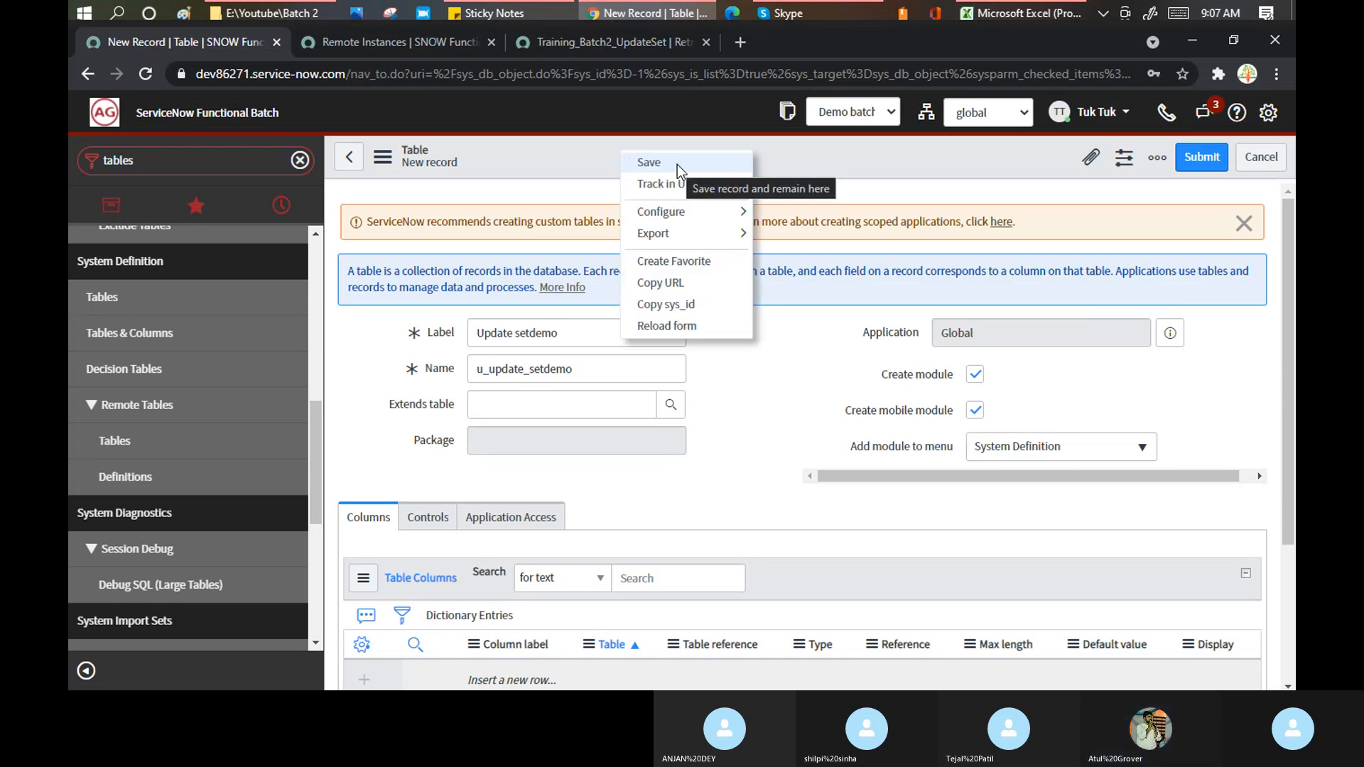
{"action": "left_click", "coordinate": [677, 165]}
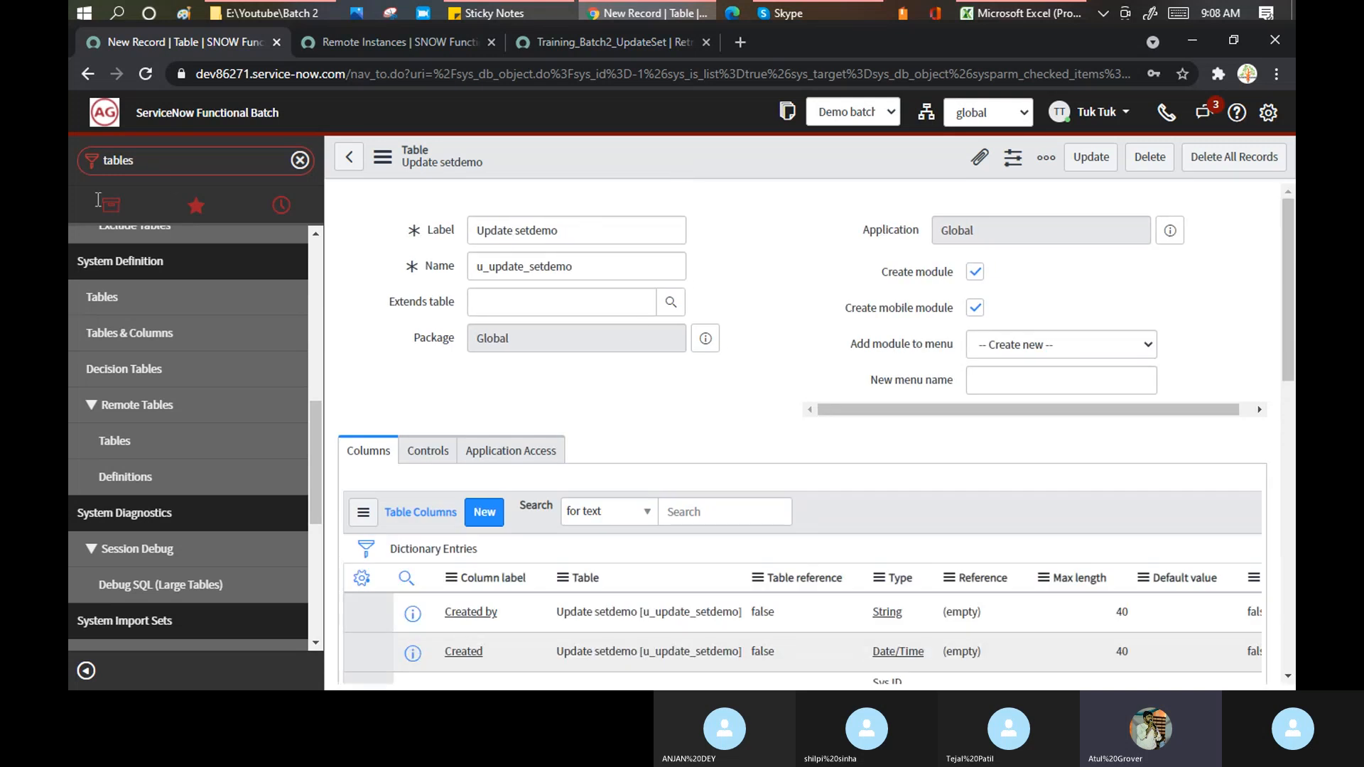
{"action": "left_click", "coordinate": [185, 164]}
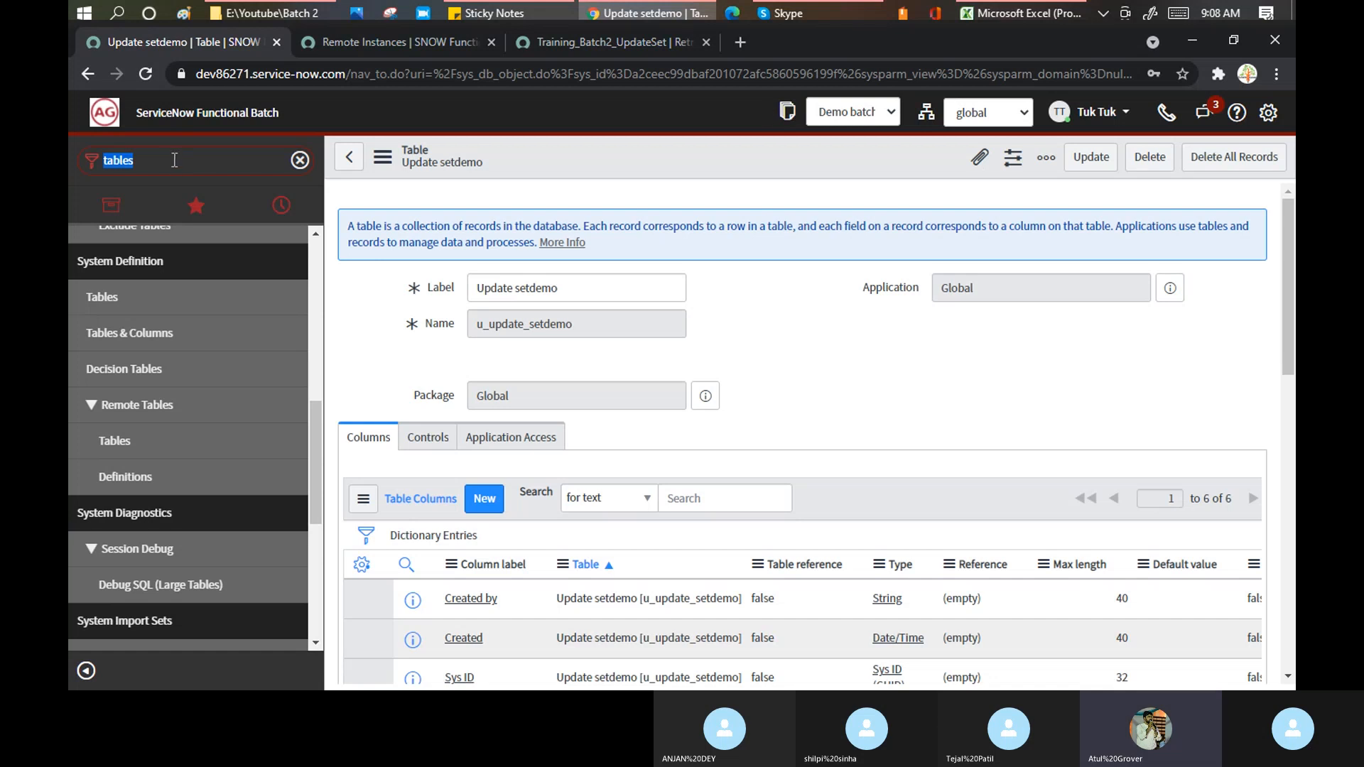
- Open Demo batch2 from Local Update Sets and scroll through its 15 customer updates
{"action": "type", "text": "update se"}
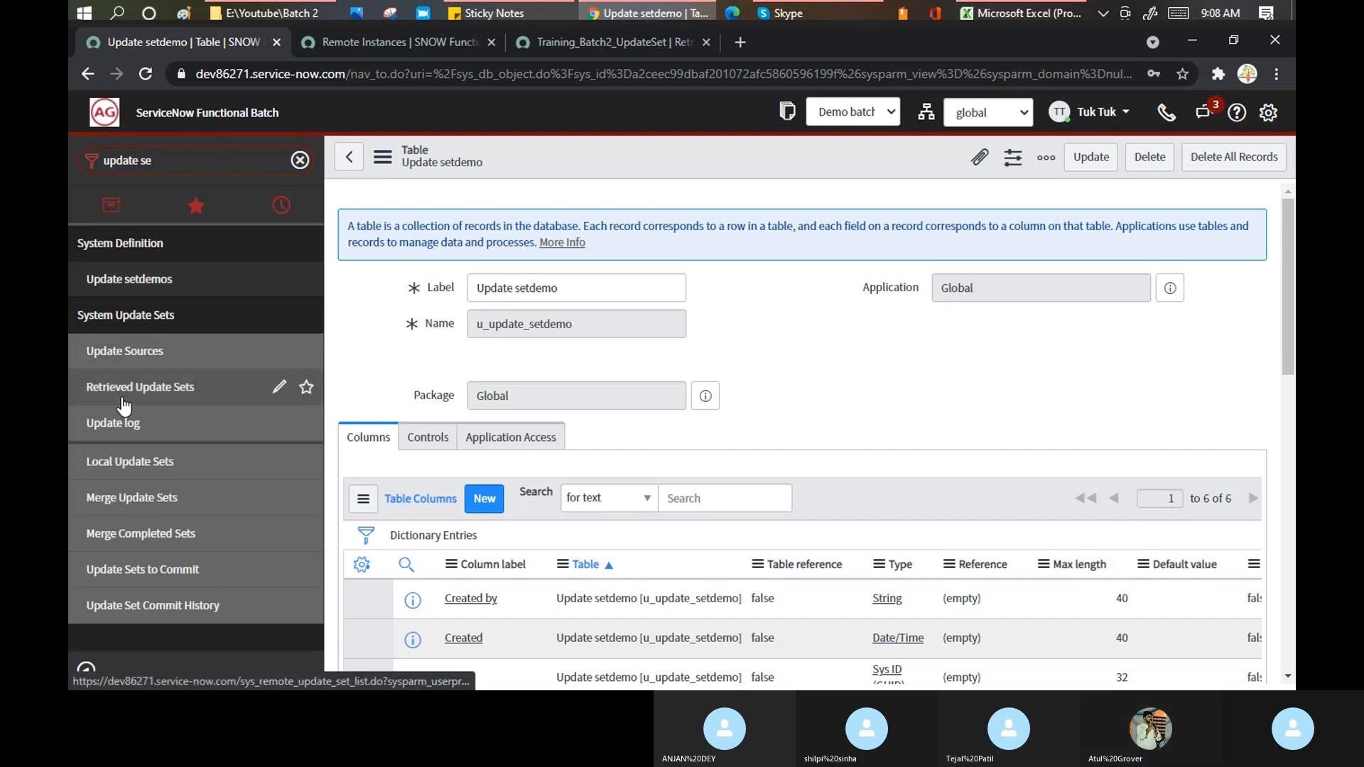
{"action": "left_click", "coordinate": [129, 461]}
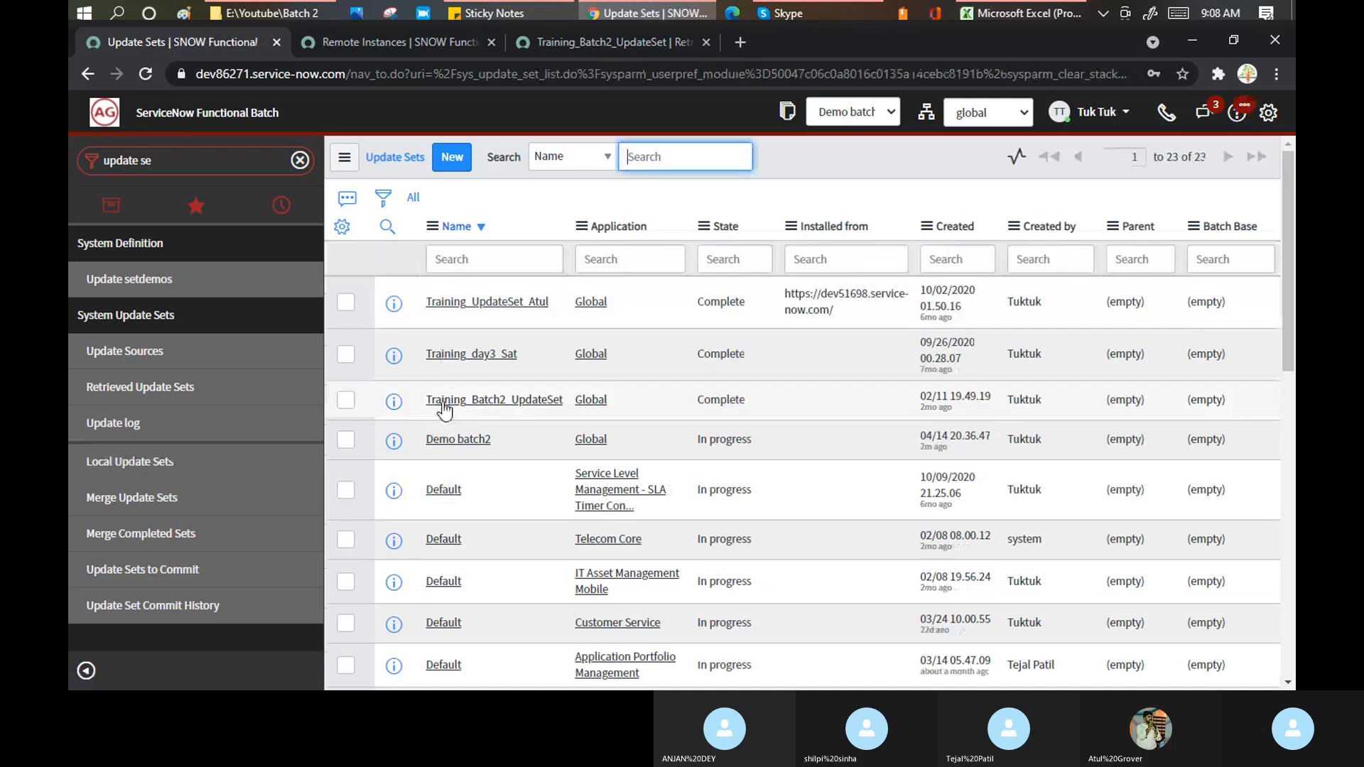
{"action": "left_click", "coordinate": [463, 442]}
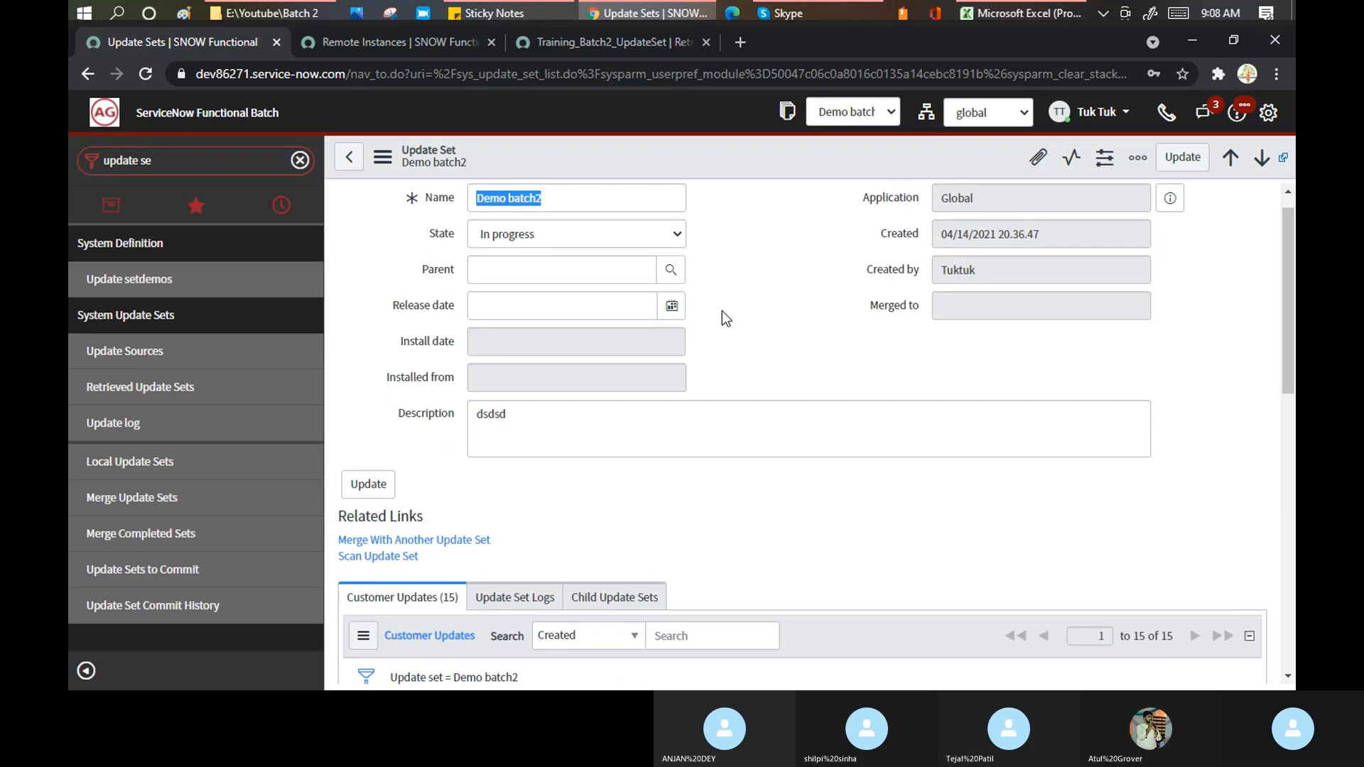
{"action": "scroll", "coordinate": [722, 310], "scroll_direction": "down", "scroll_amount": 8}
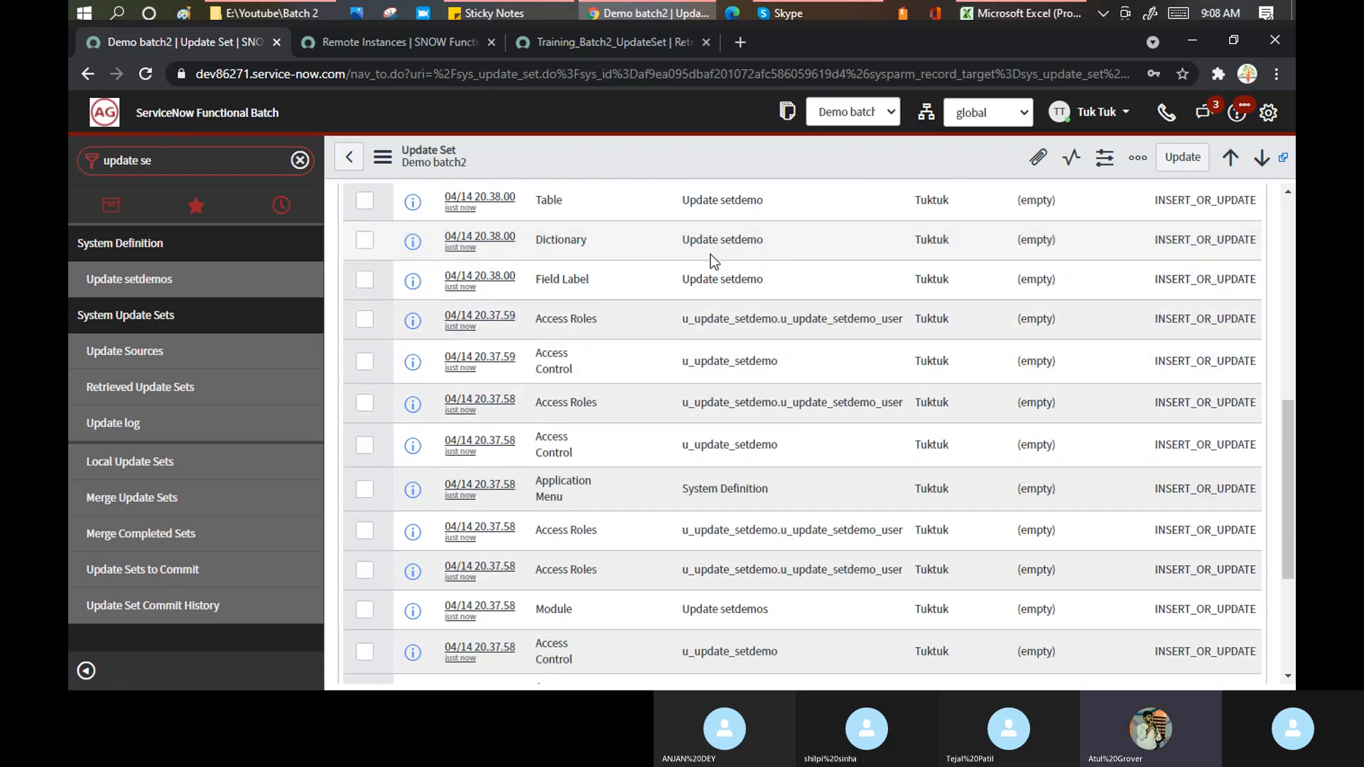
{"action": "scroll", "coordinate": [718, 284], "scroll_direction": "down", "scroll_amount": 3}
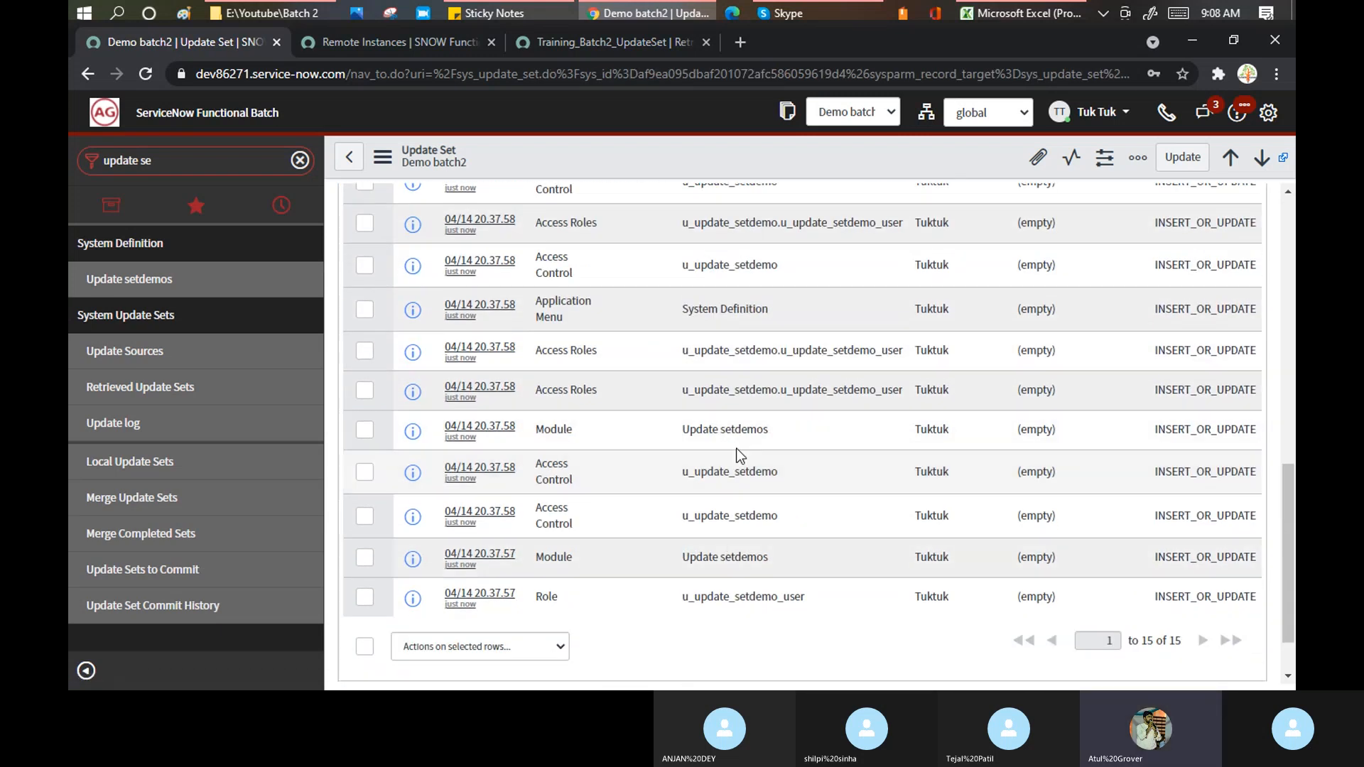
{"action": "scroll", "coordinate": [735, 384], "scroll_direction": "up", "scroll_amount": 3}
{"action": "scroll", "coordinate": [734, 384], "scroll_direction": "up", "scroll_amount": 10}
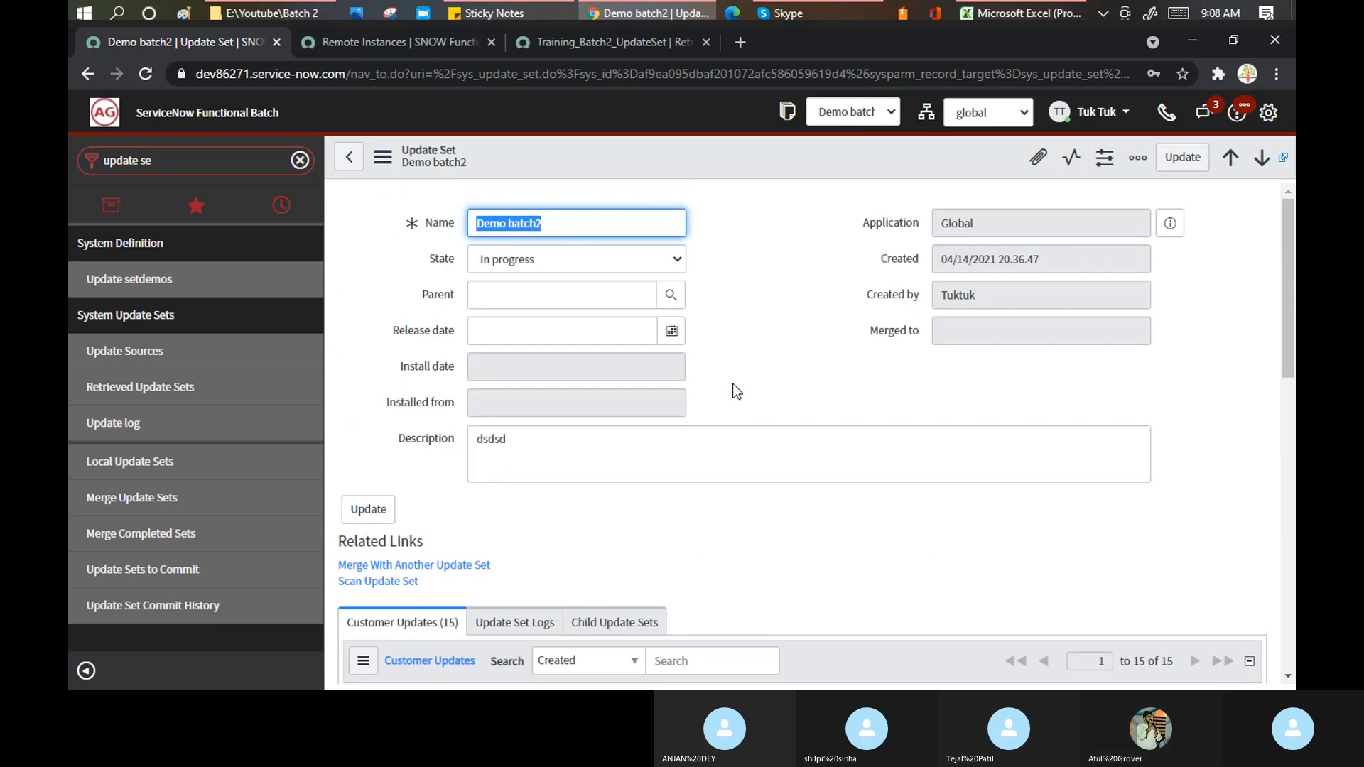
- Set Demo batch2's State to Complete and save, then go to the target's Training_Batch2_UpdateSet
{"action": "left_click", "coordinate": [675, 262]}
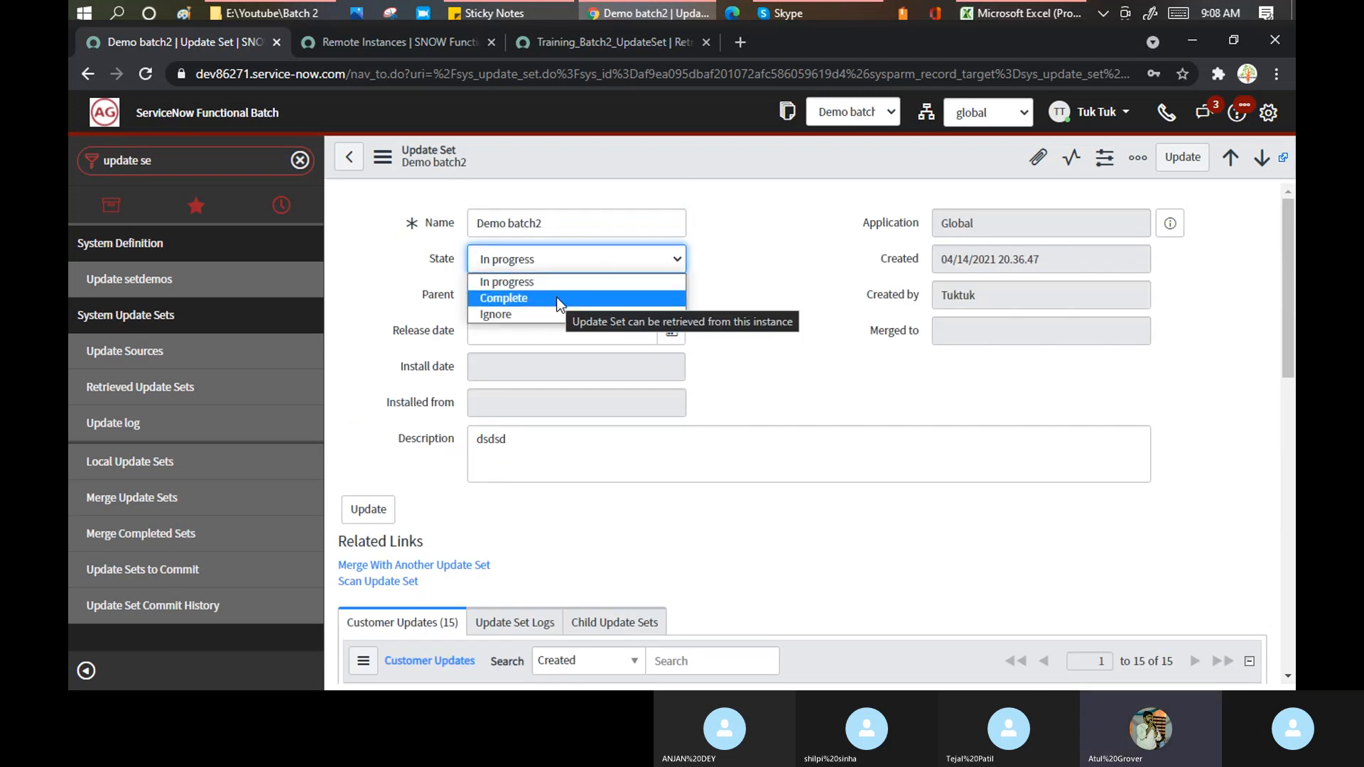
{"action": "left_click", "coordinate": [556, 297]}
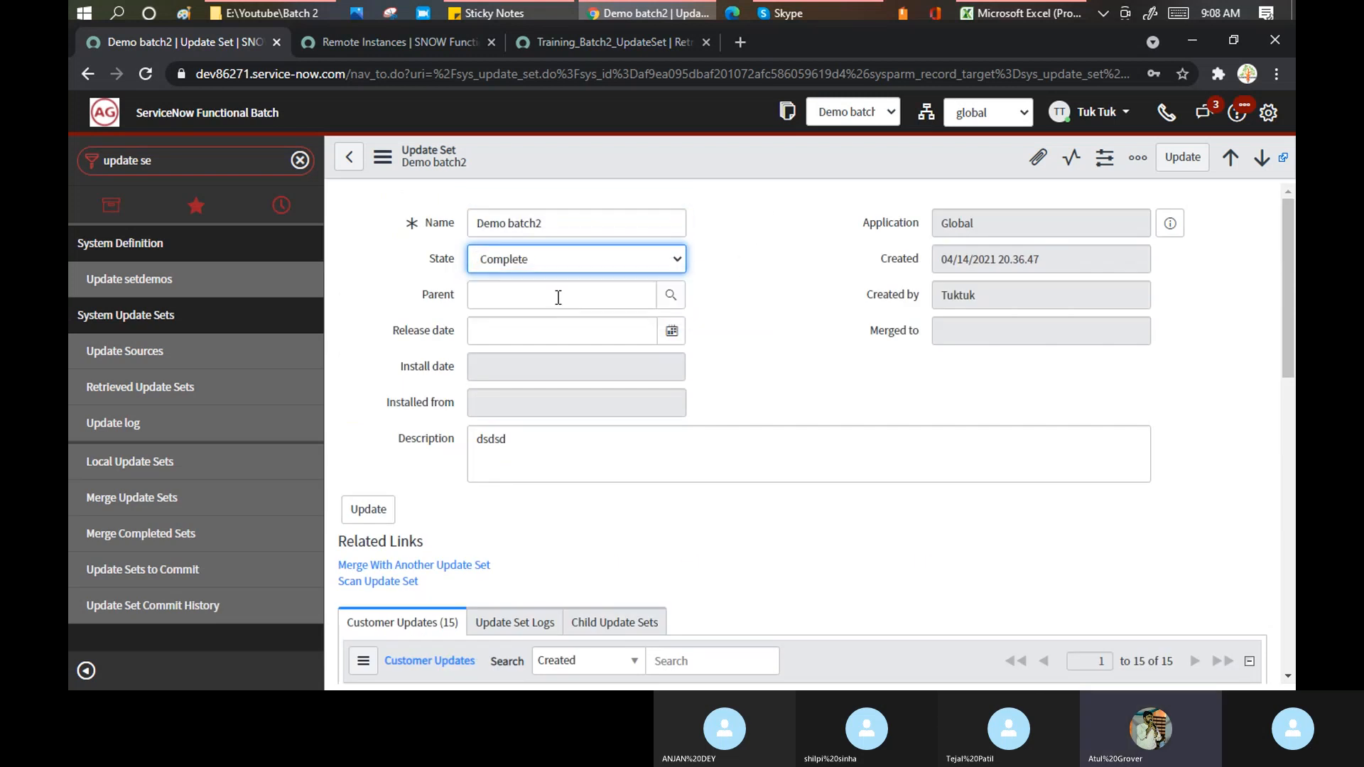
{"action": "right_click", "coordinate": [645, 163]}
{"action": "left_click", "coordinate": [688, 168]}
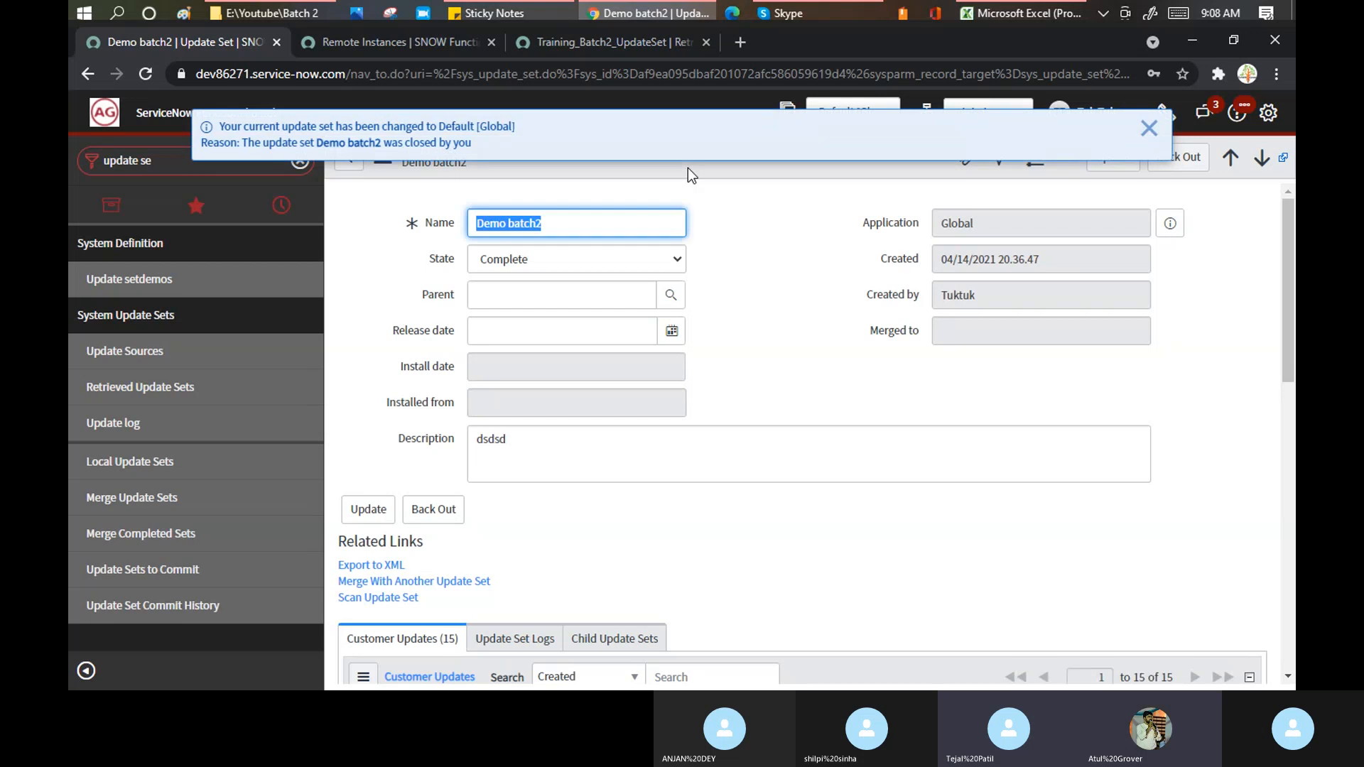
{"action": "left_click", "coordinate": [551, 39]}
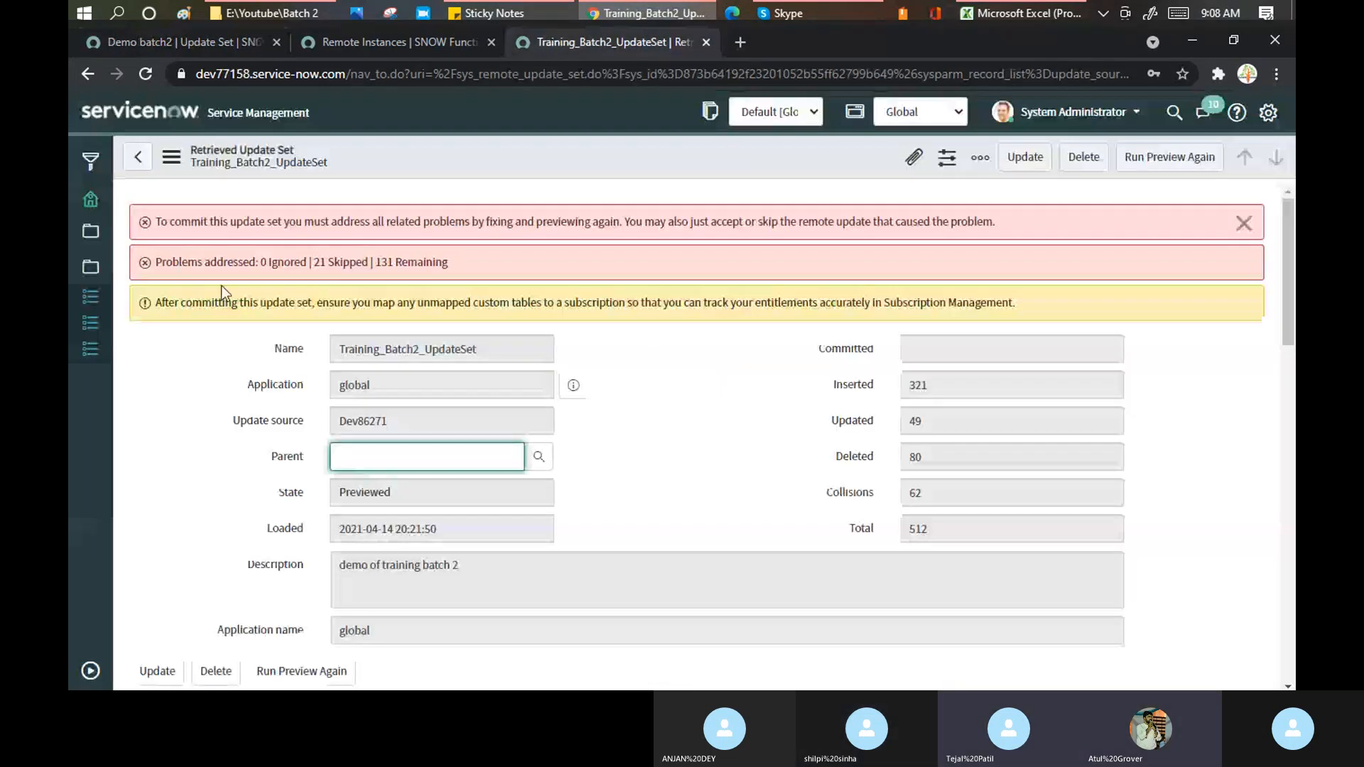
- Search the navigator for 'update so' and open the Dev86271 record under Update Sources
{"action": "left_click", "coordinate": [90, 671]}
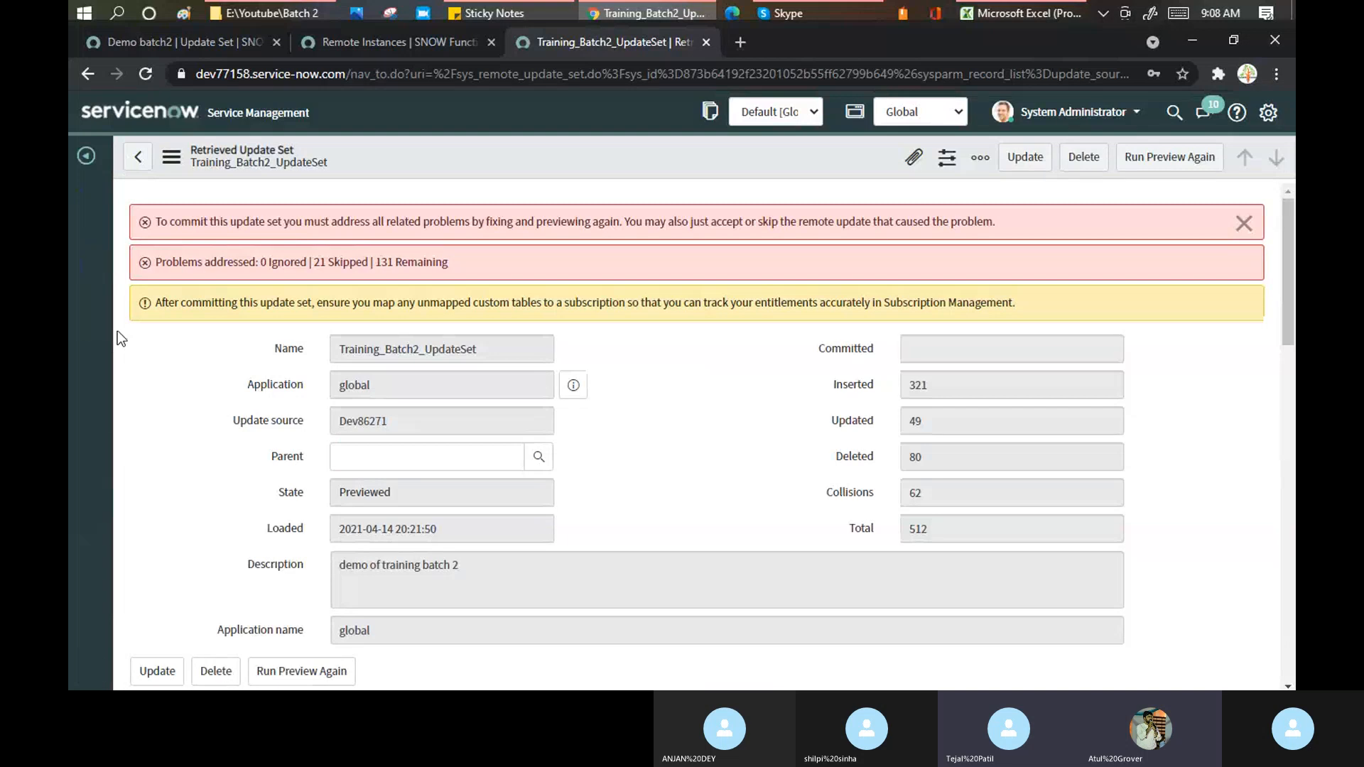
{"action": "left_click", "coordinate": [87, 156]}
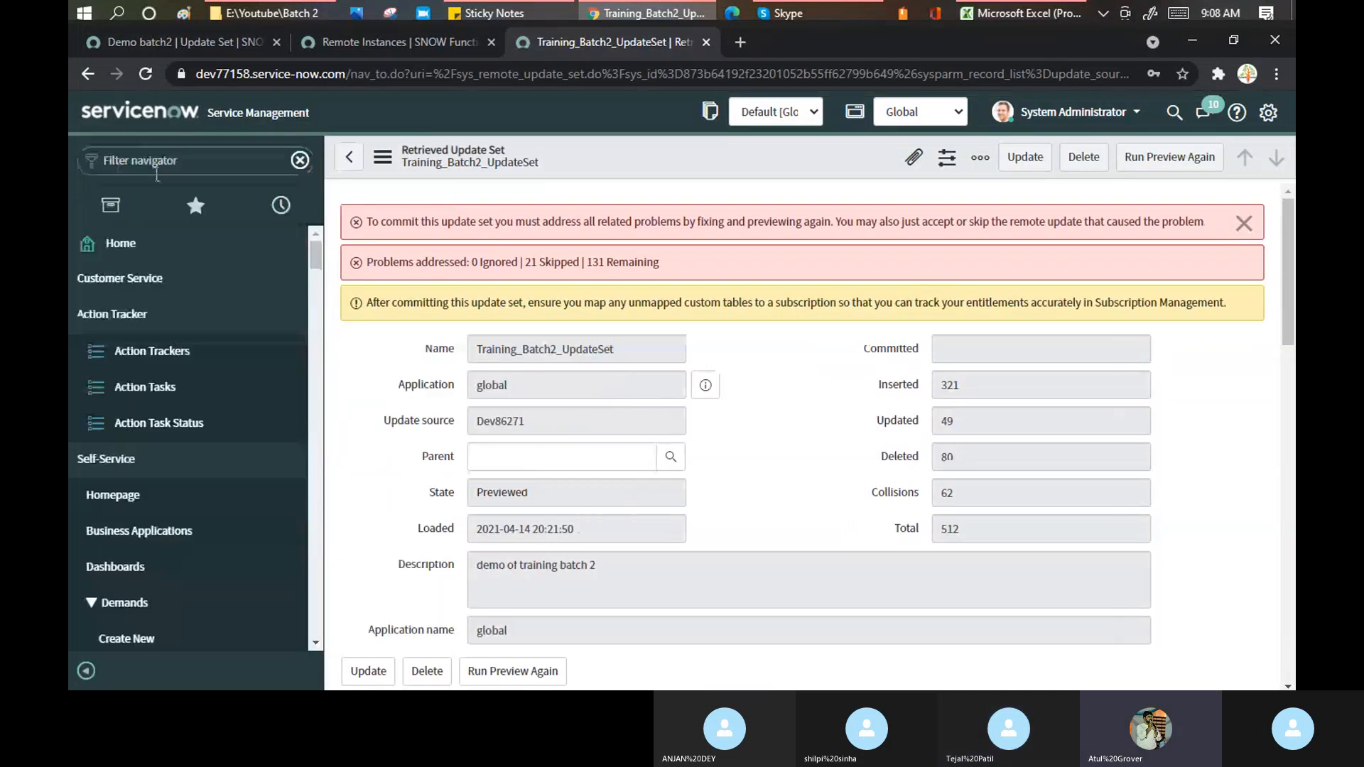
{"action": "left_click", "coordinate": [156, 172]}
{"action": "type", "text": "update"}
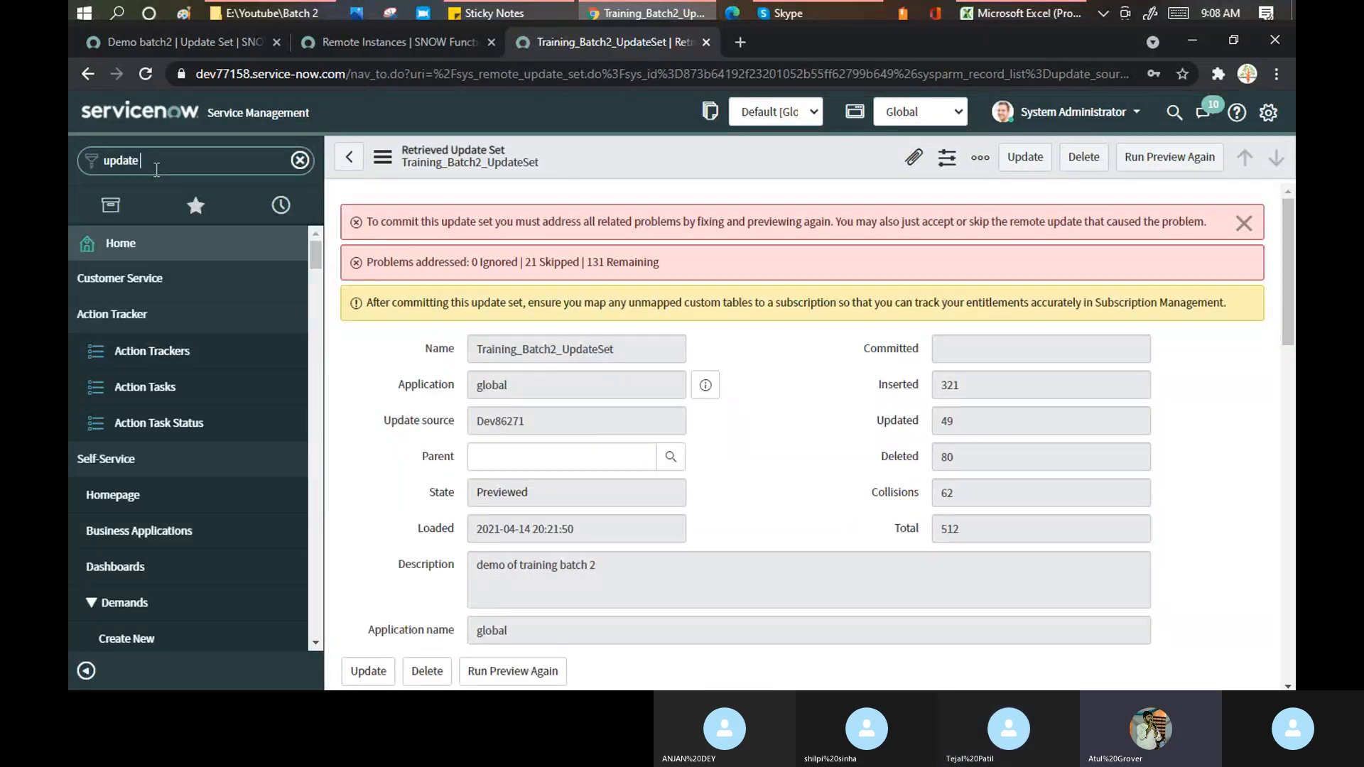
{"action": "type", "text": " so"}
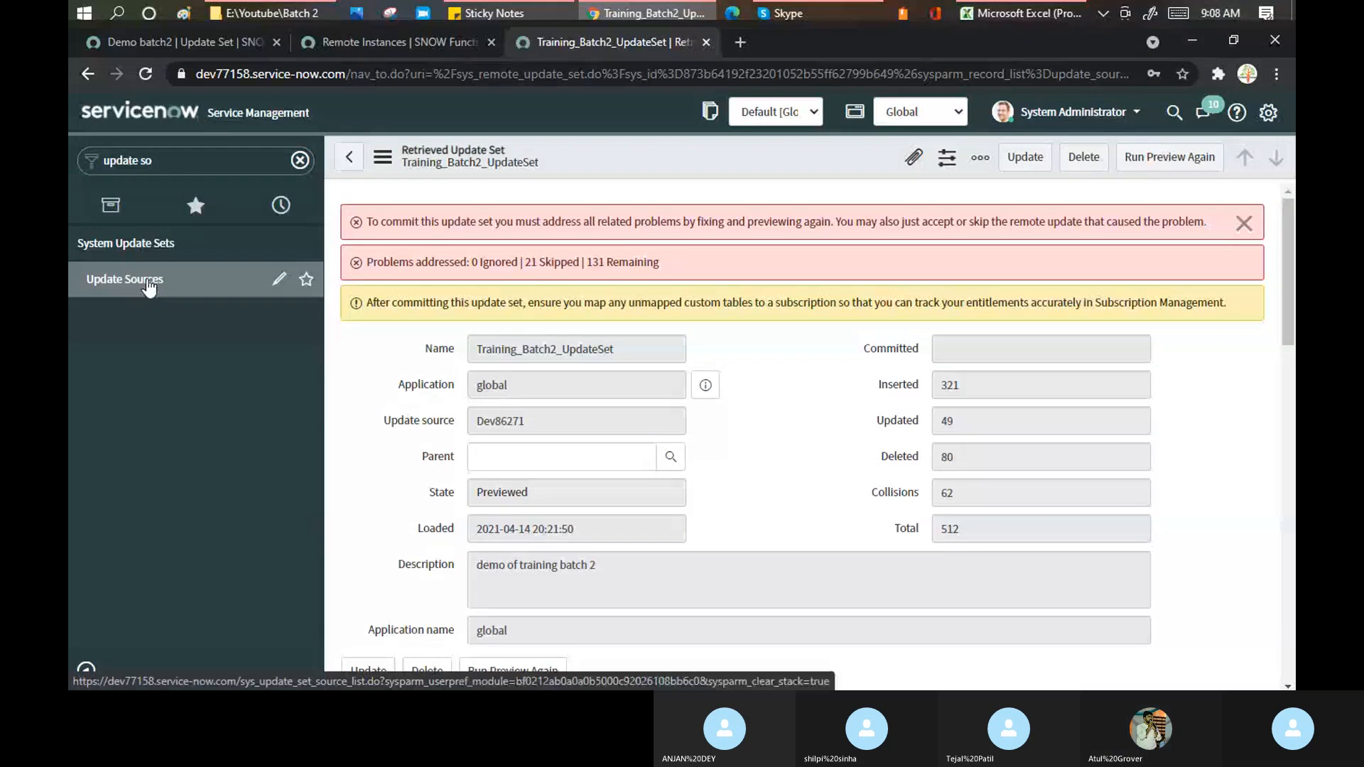
{"action": "left_click", "coordinate": [148, 284]}
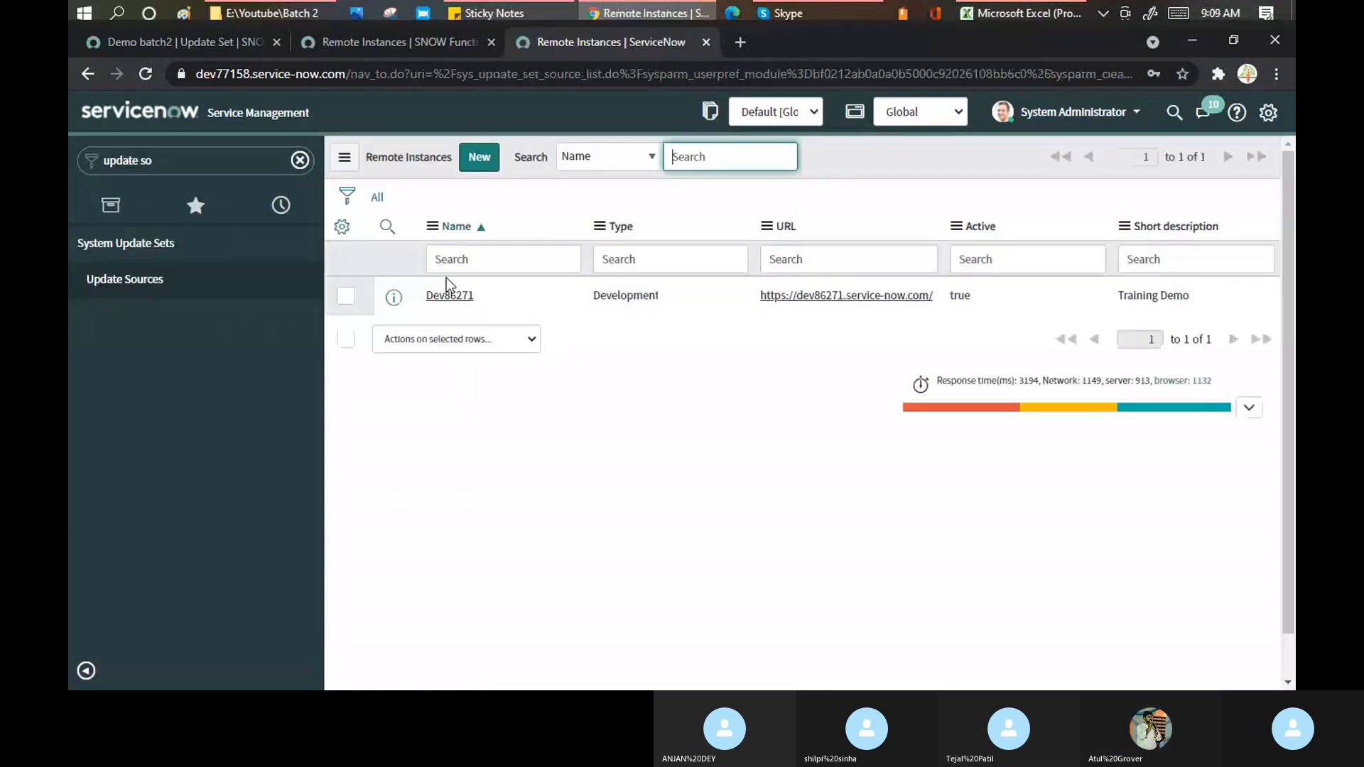
{"action": "left_click", "coordinate": [443, 297]}
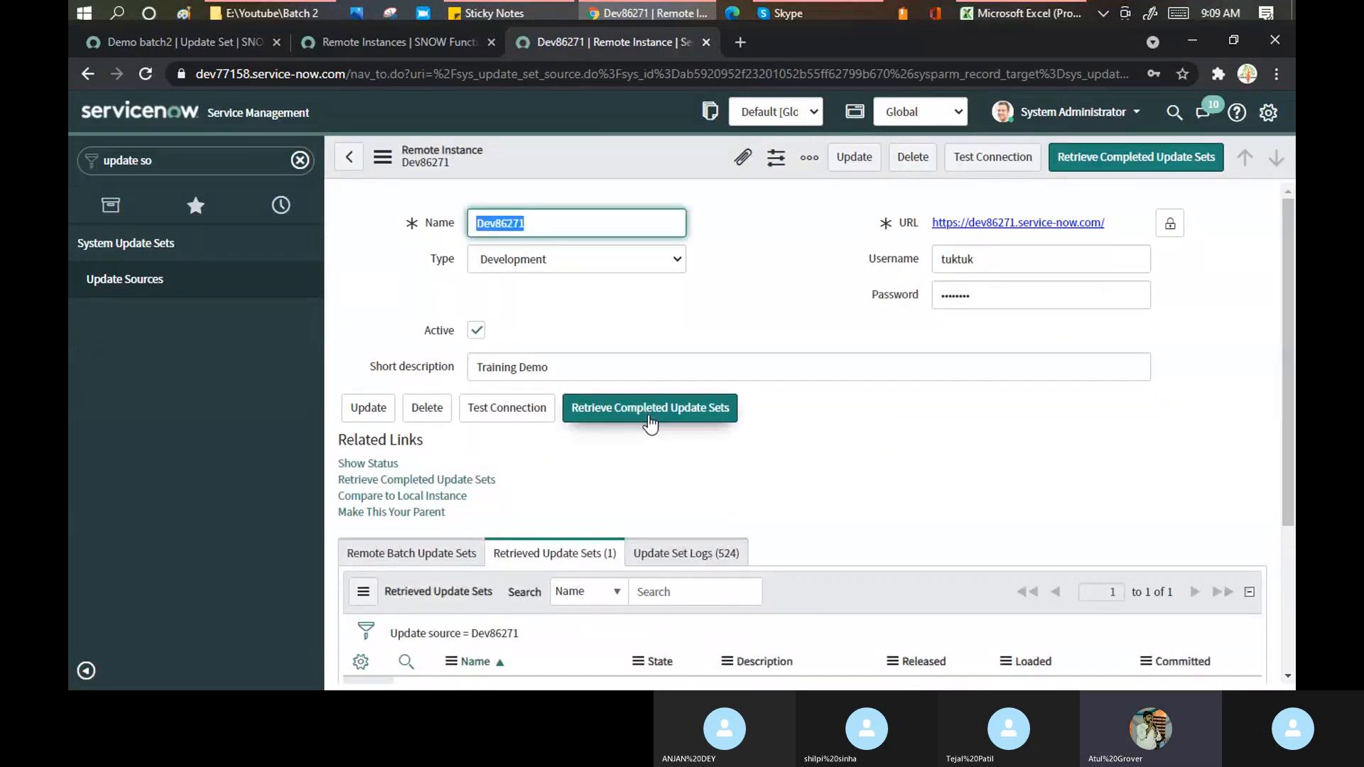
- Retrieve completed update sets from Dev86271, confirm Demo batch2 previewed successfully, and close the results
{"action": "left_click", "coordinate": [651, 423]}
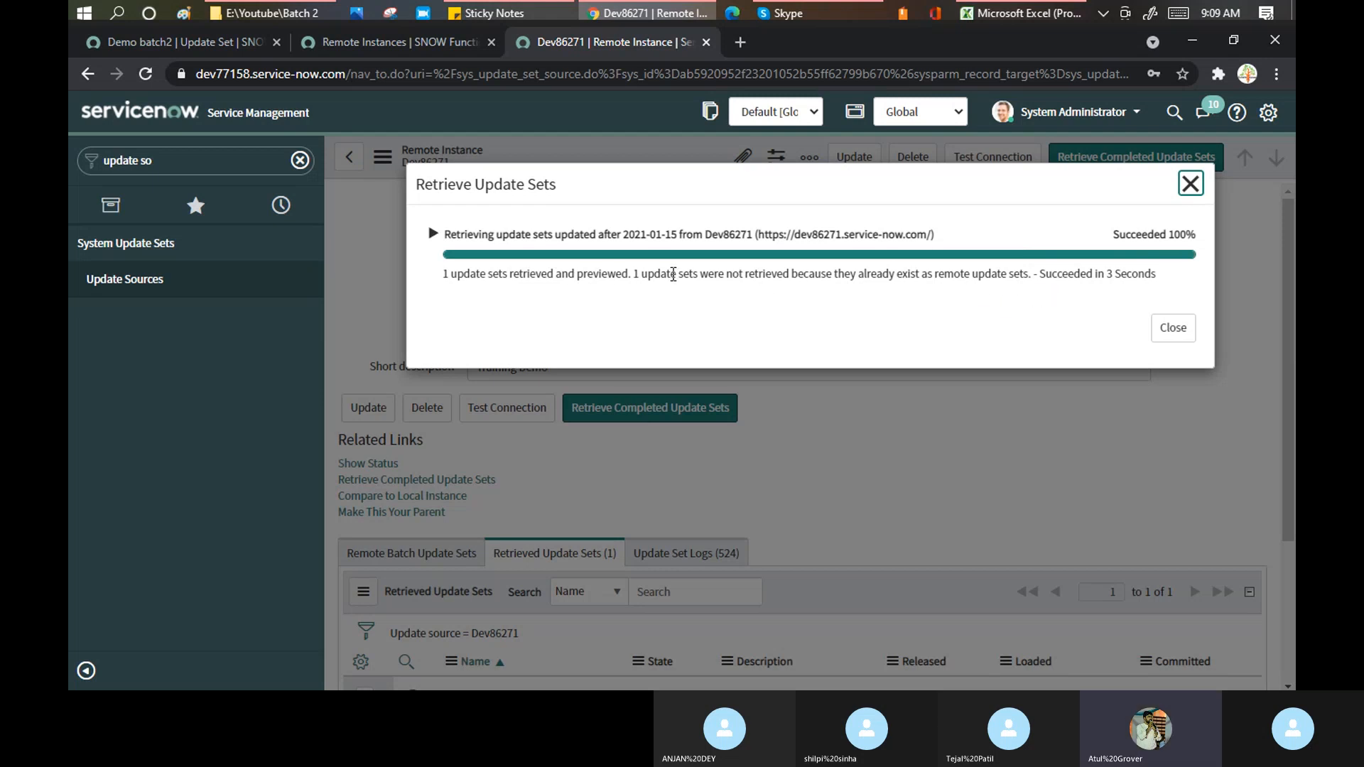
{"action": "left_click_drag", "start_coordinate": [671, 278], "coordinate": [1039, 279]}
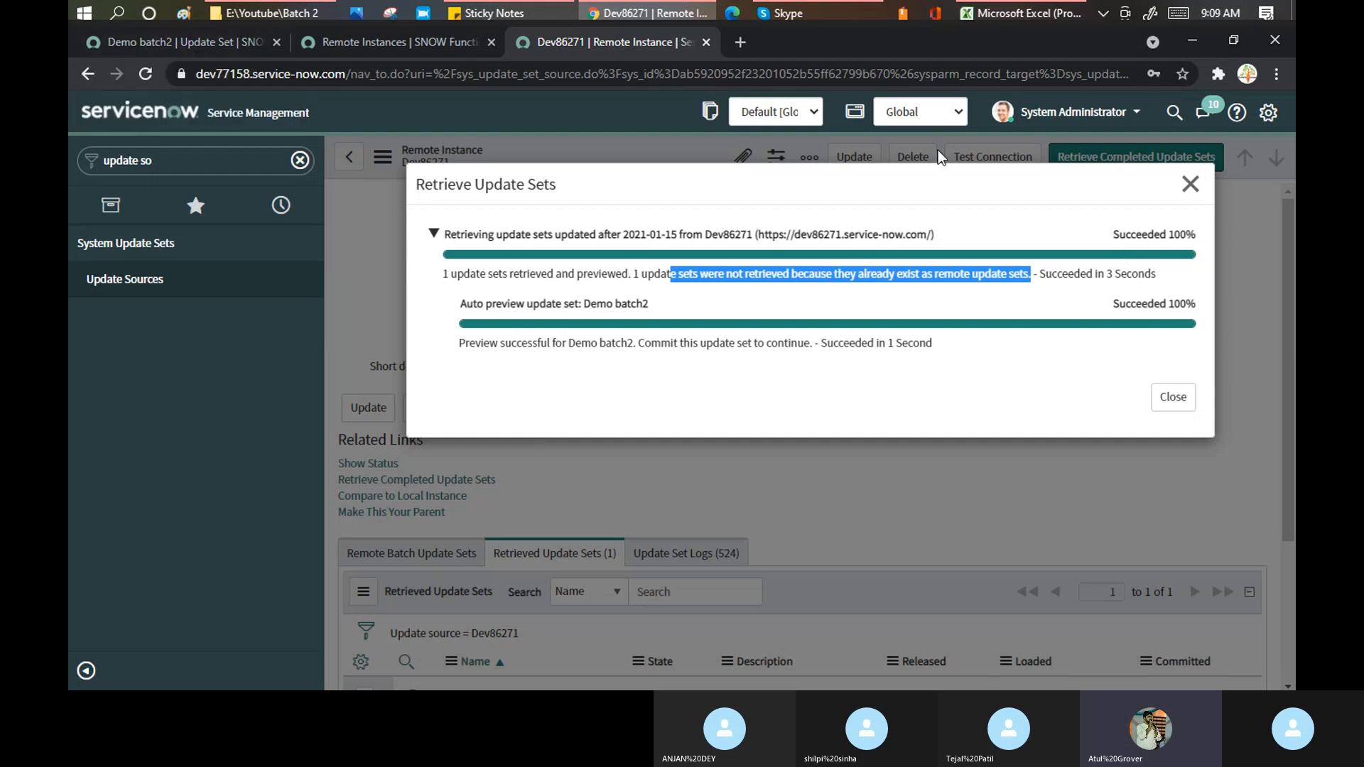
{"action": "left_click", "coordinate": [193, 41]}
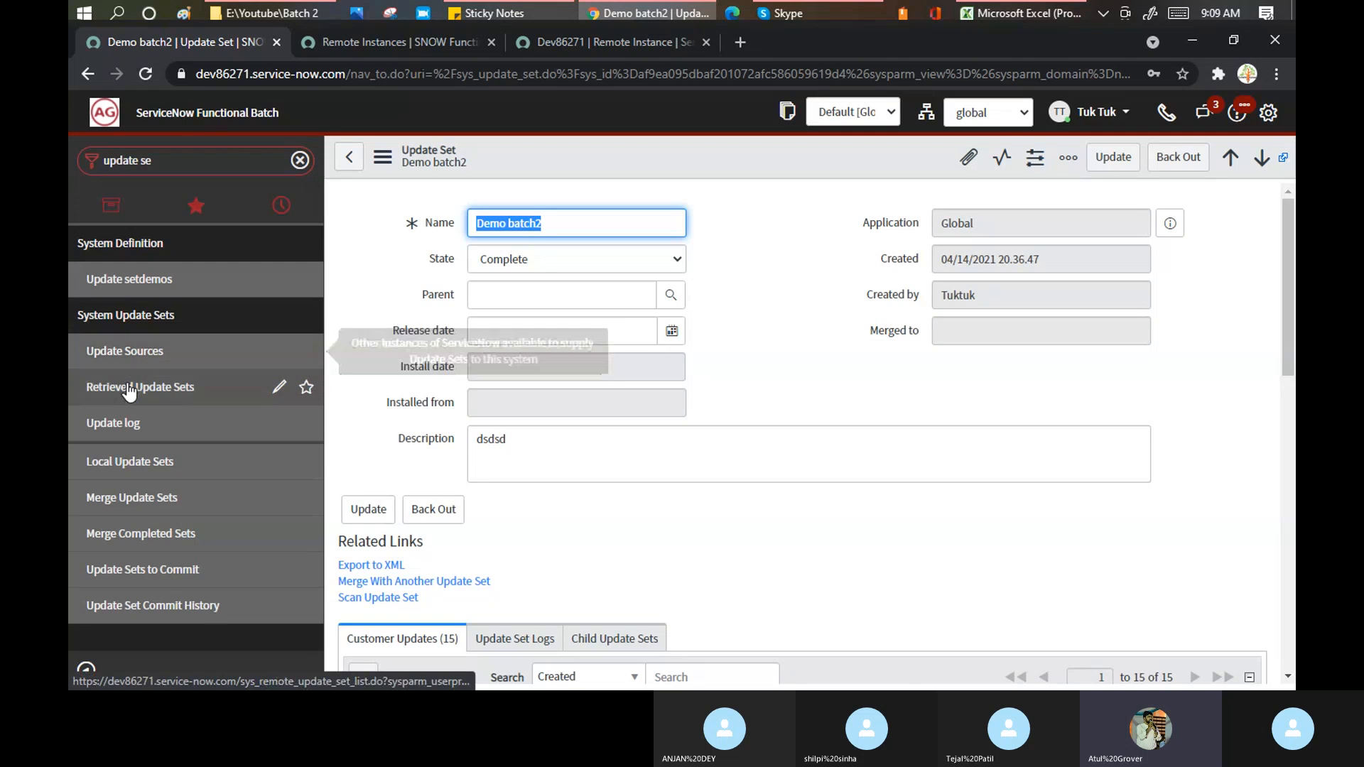
{"action": "left_click", "coordinate": [115, 463]}
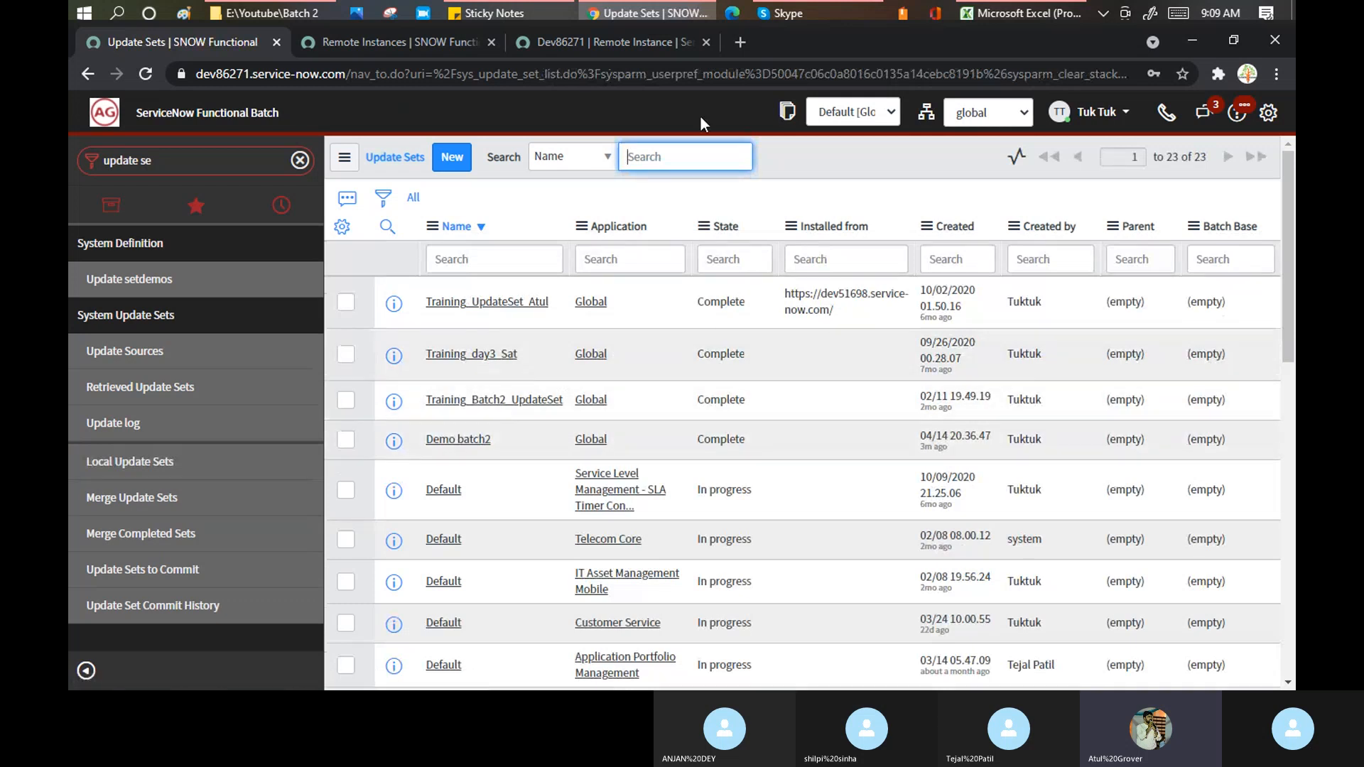
{"action": "left_click", "coordinate": [569, 44]}
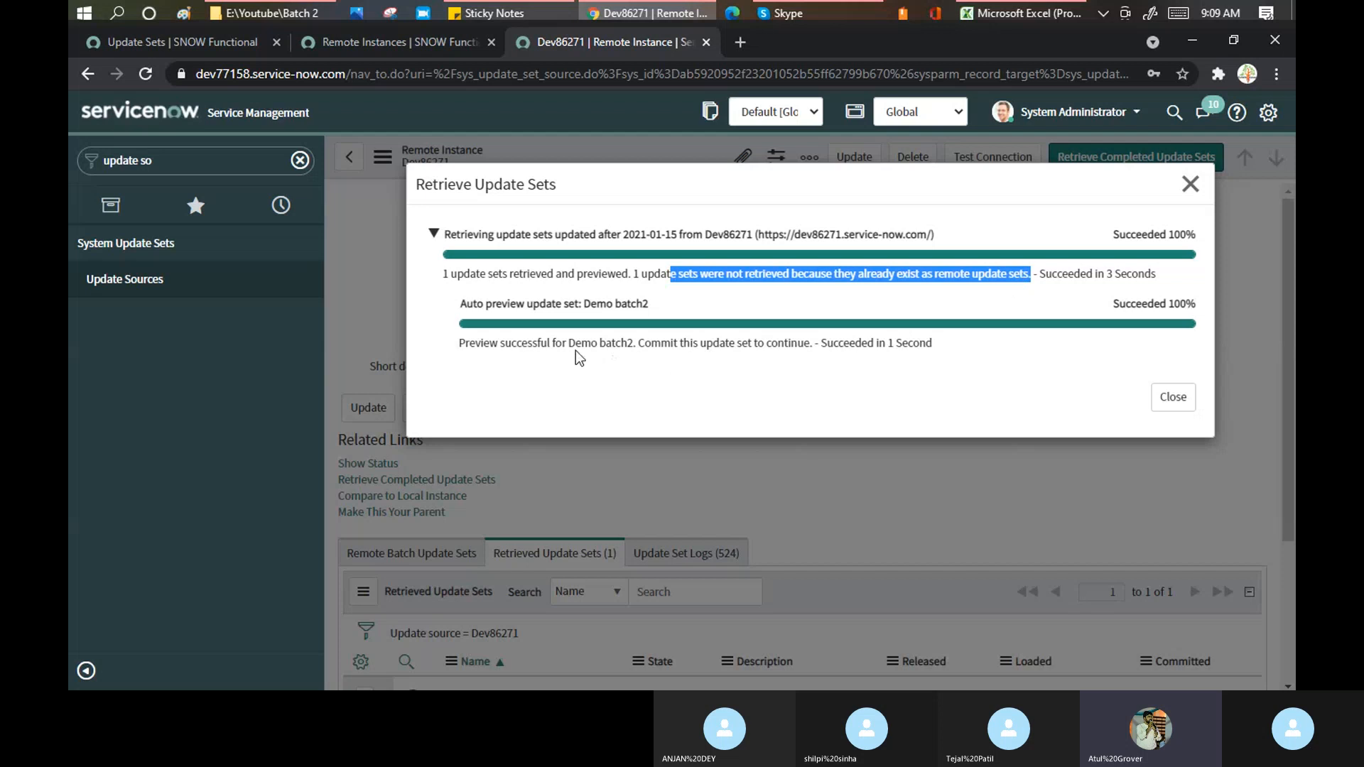
{"action": "left_click_drag", "start_coordinate": [570, 345], "coordinate": [634, 346]}
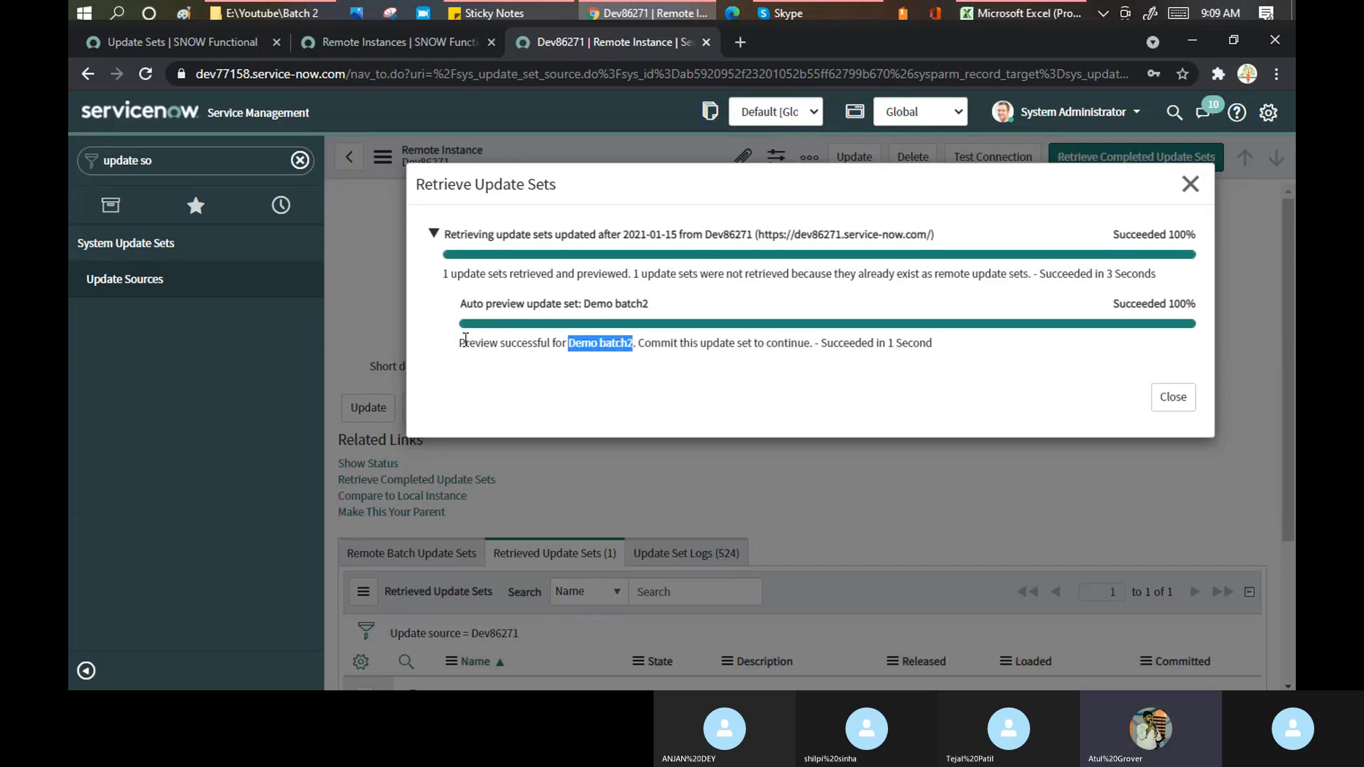
{"action": "left_click_drag", "start_coordinate": [466, 342], "coordinate": [935, 356]}
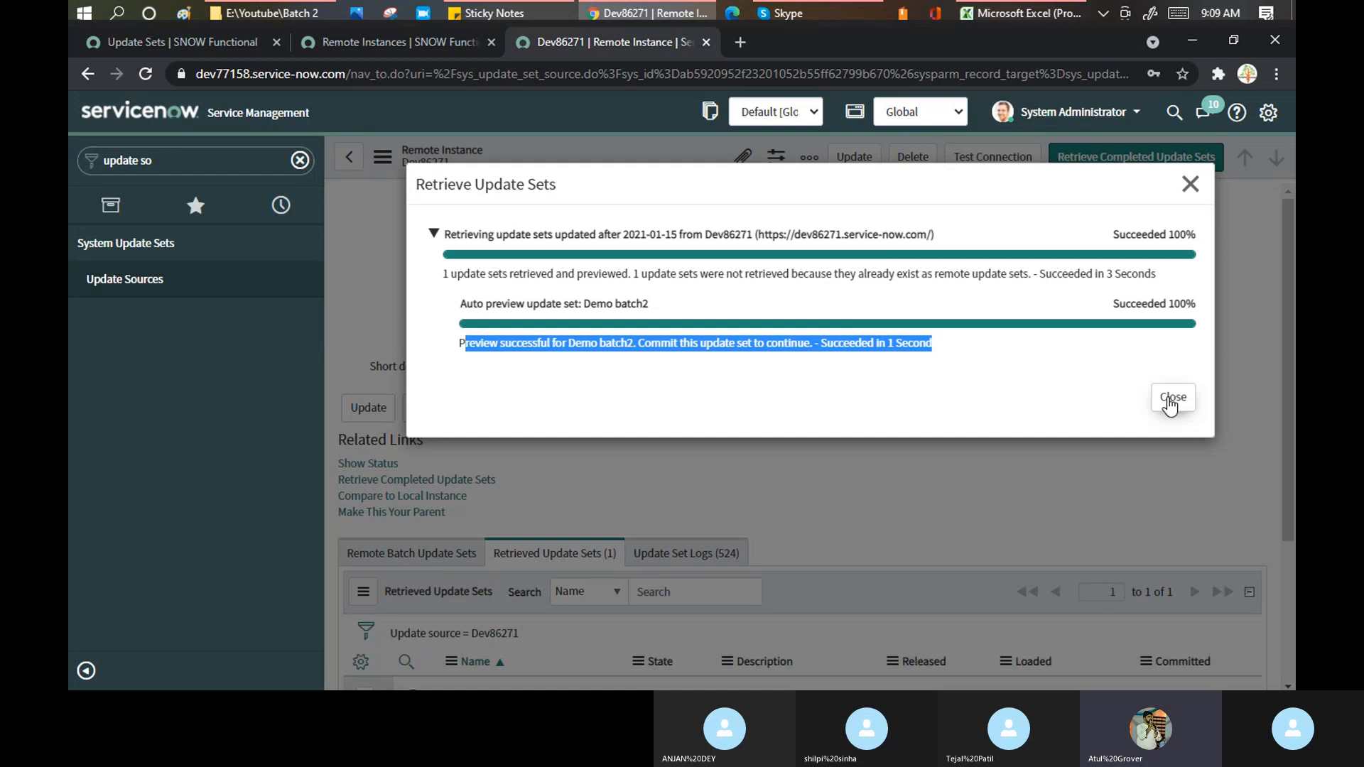
{"action": "left_click", "coordinate": [1173, 398]}
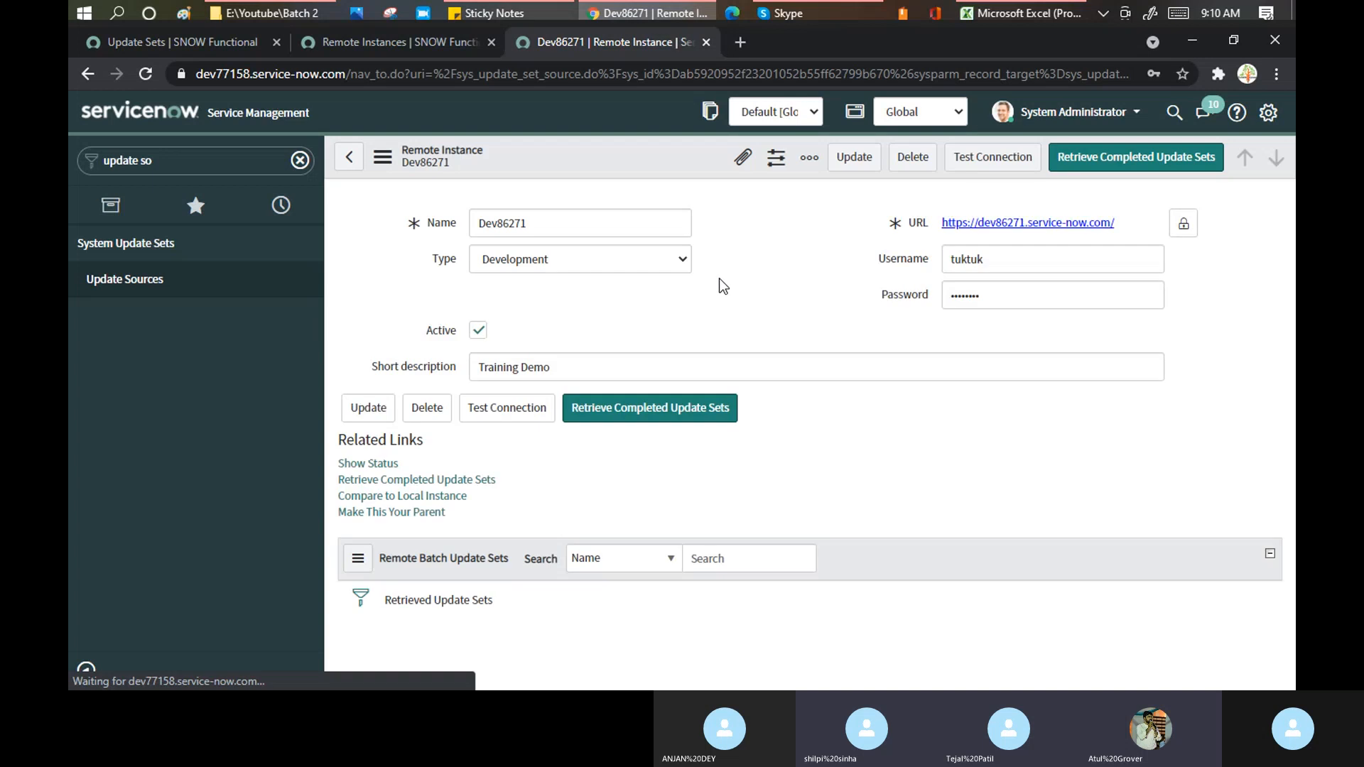
- Check the source instance's update sets list, filtering the navigator with 'upda'
{"action": "scroll", "coordinate": [724, 293], "scroll_direction": "down", "scroll_amount": 3}
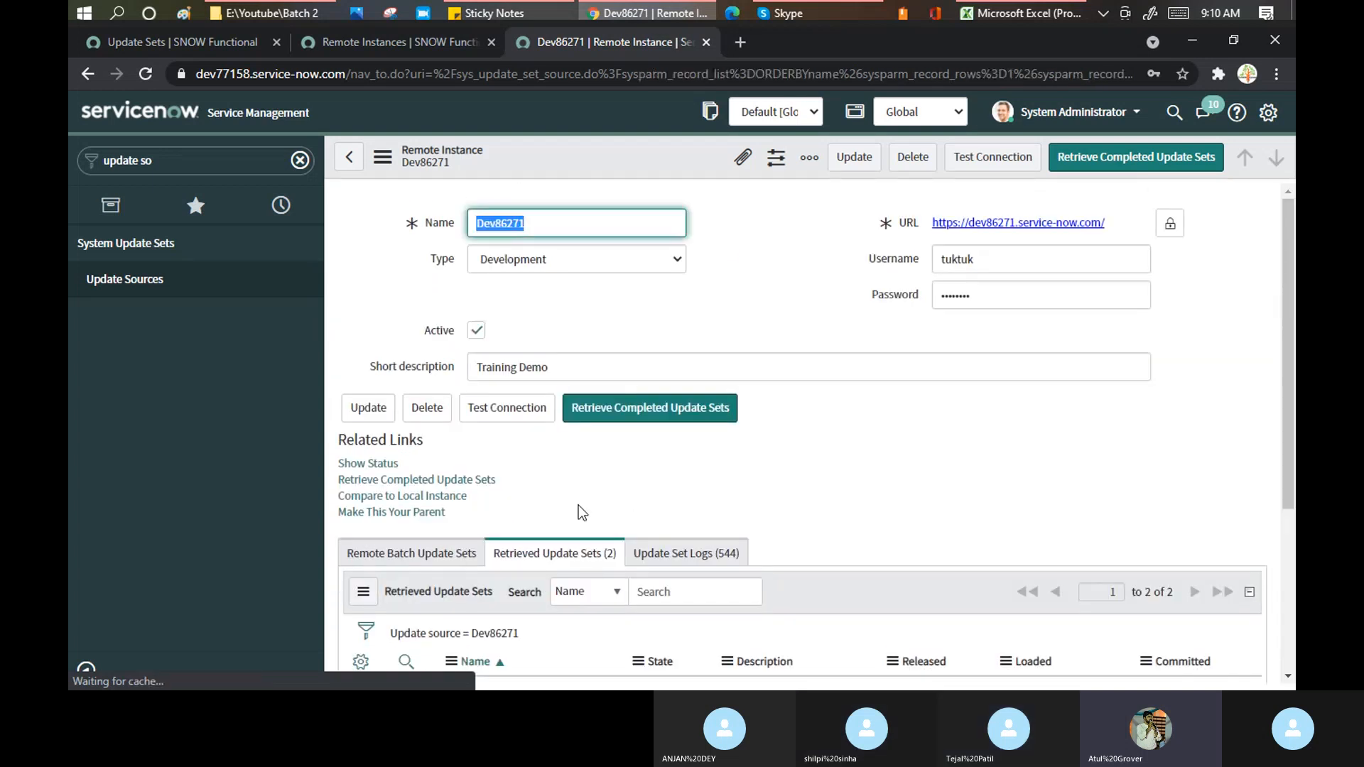
{"action": "scroll", "coordinate": [558, 513], "scroll_direction": "down", "scroll_amount": 4}
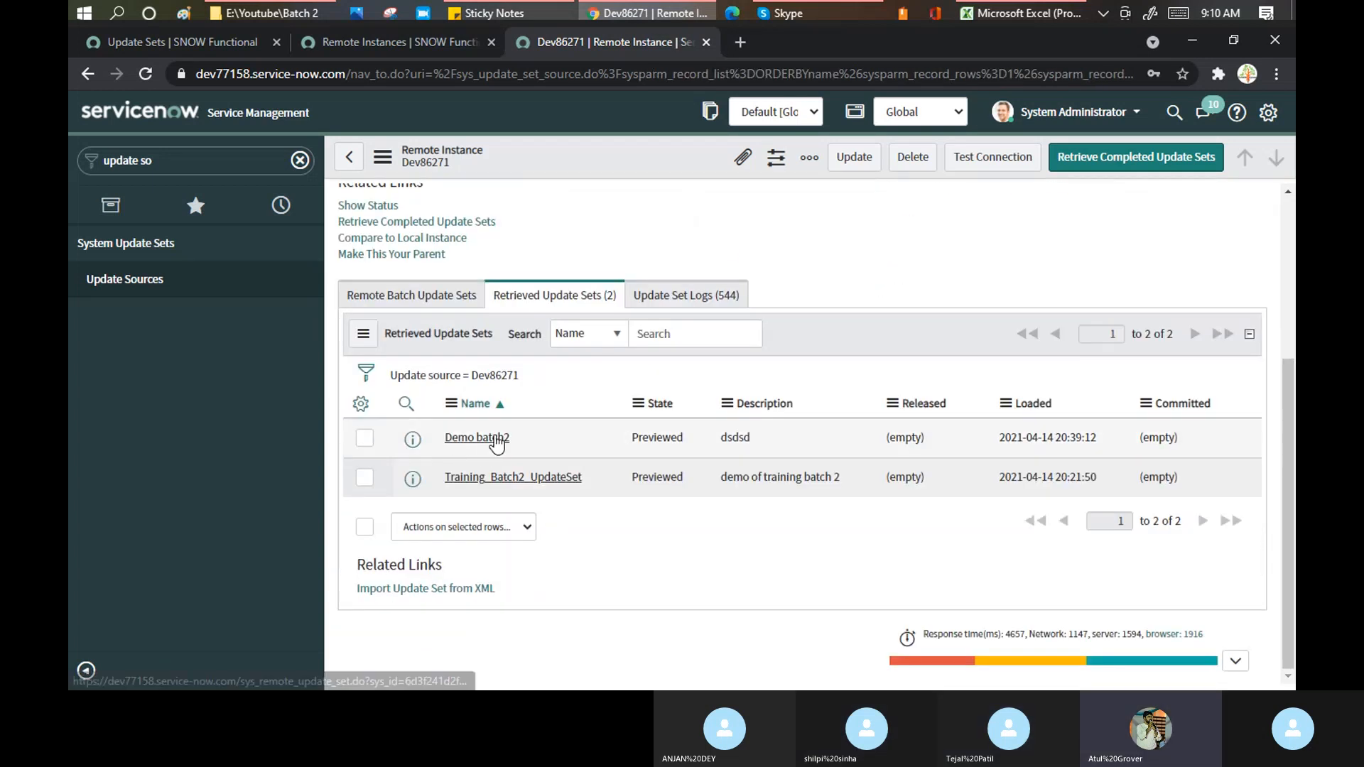
{"action": "left_click", "coordinate": [192, 44]}
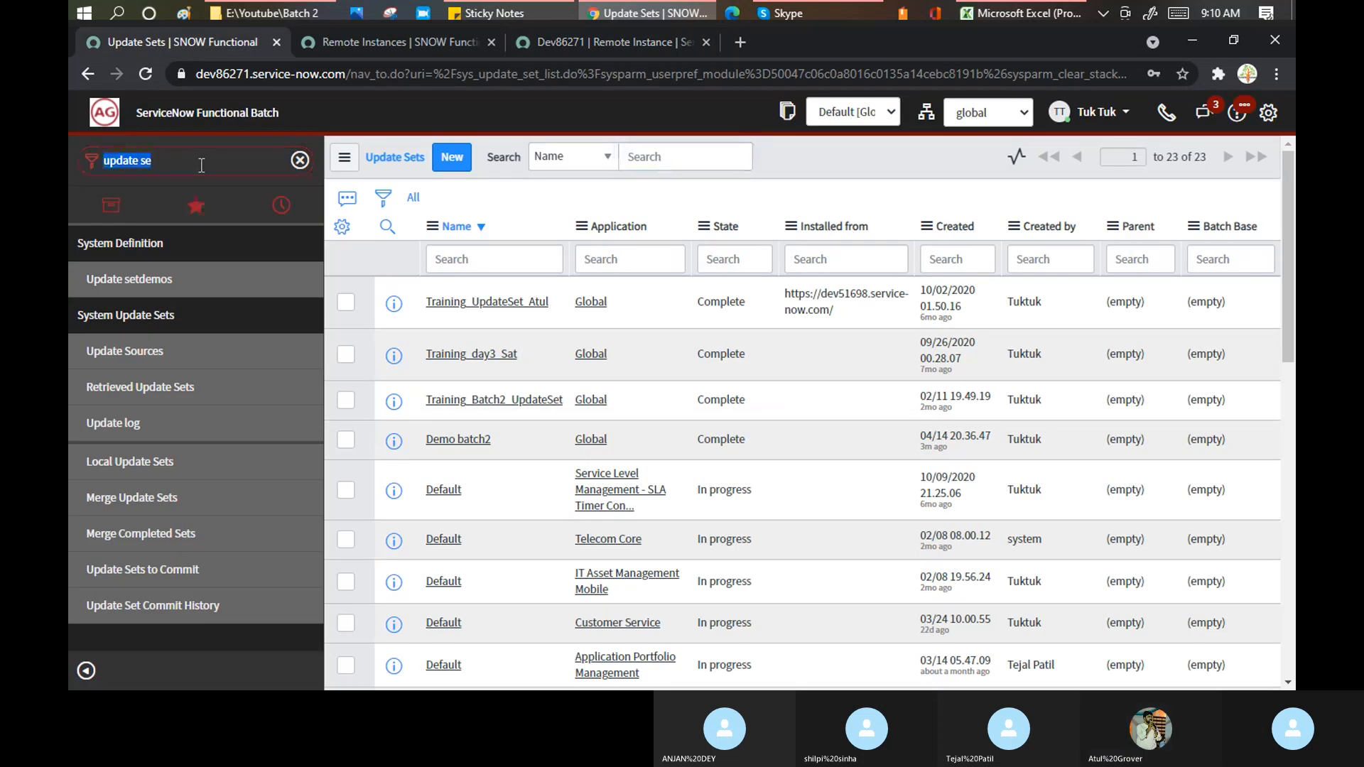
{"action": "type", "text": "upda"}
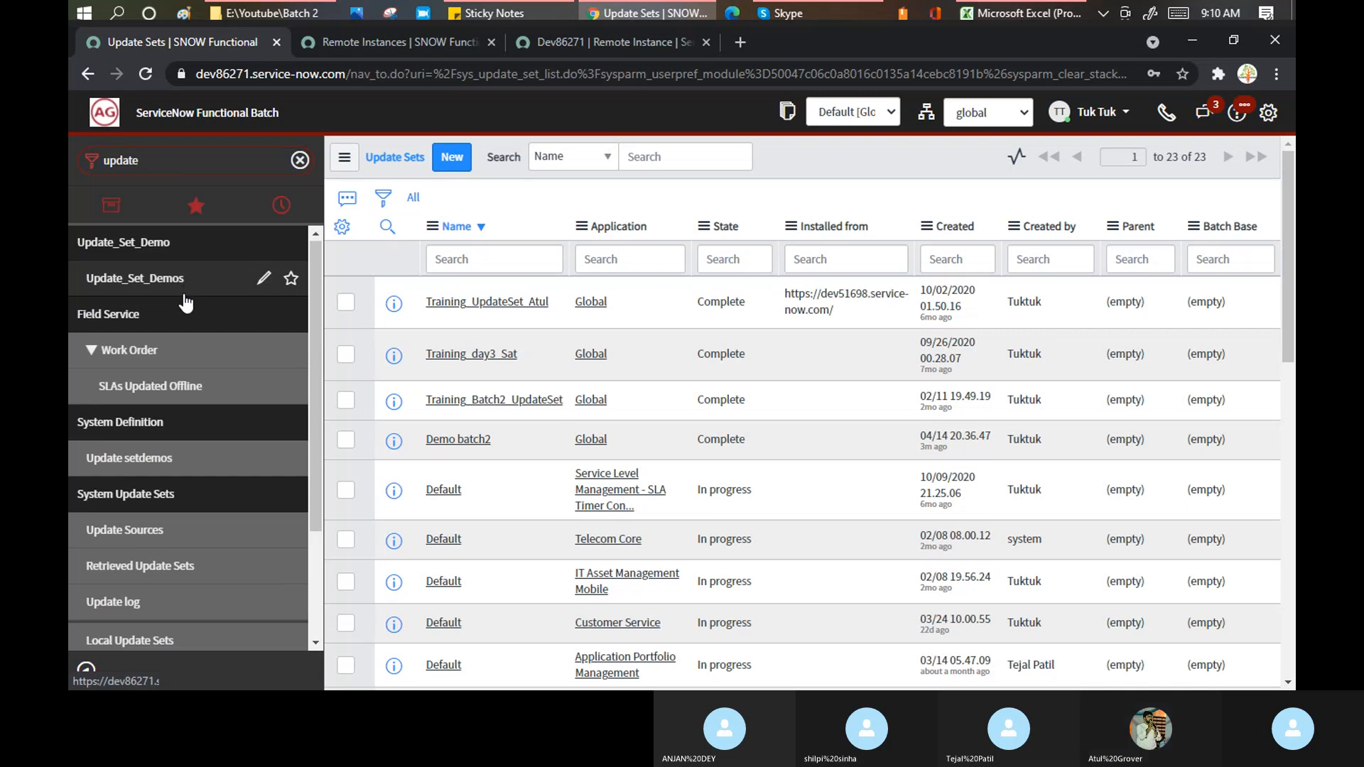
{"action": "scroll", "coordinate": [187, 304], "scroll_direction": "down", "scroll_amount": 2}
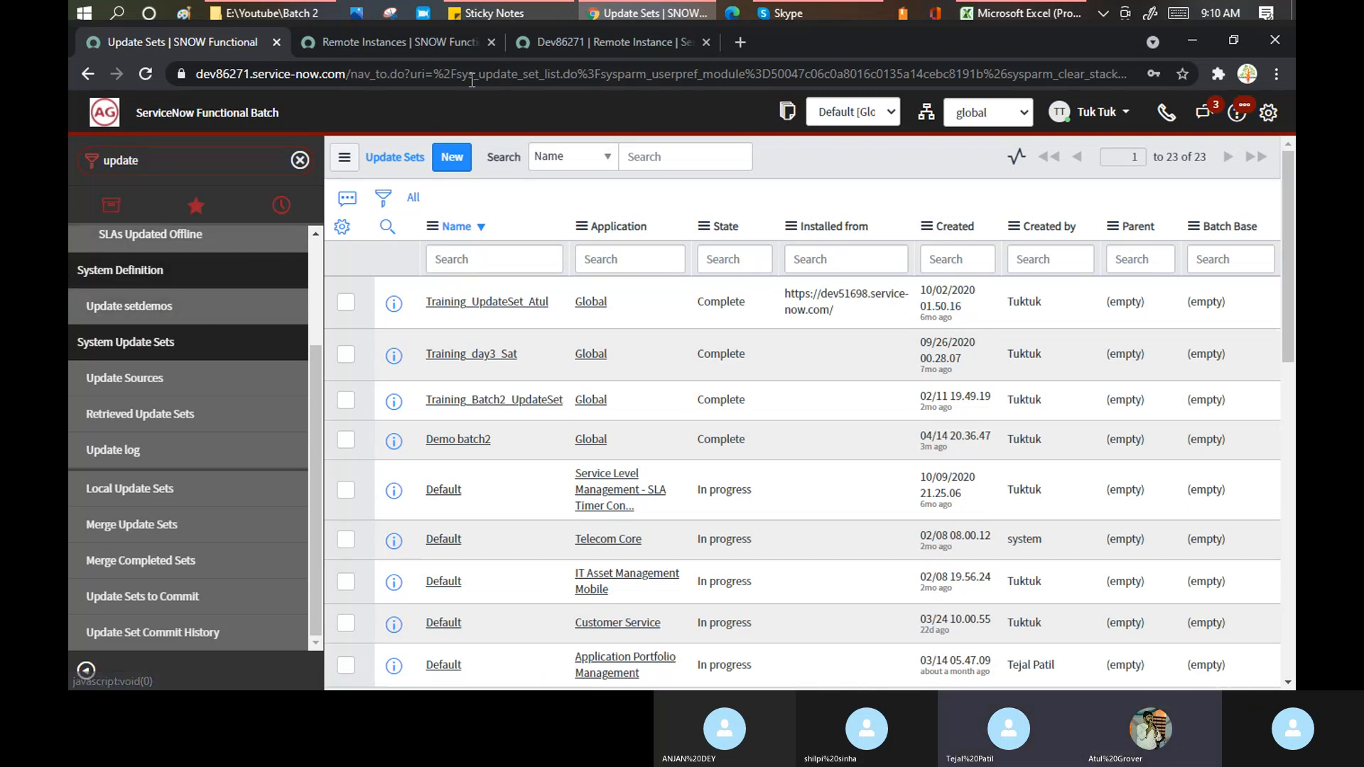
- Return to the Dev86271 remote instance record and refilter the navigator with 'upd'
{"action": "left_click", "coordinate": [586, 39]}
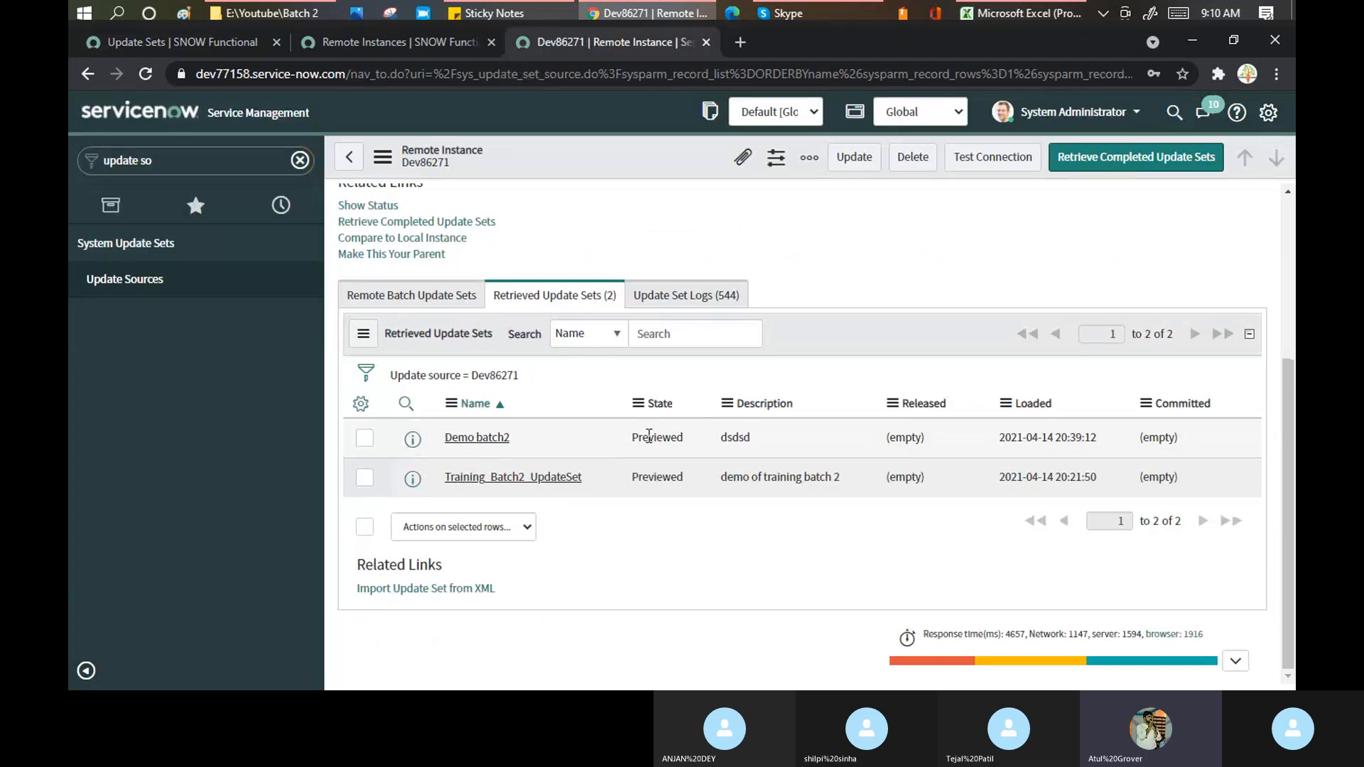
{"action": "left_click", "coordinate": [177, 159]}
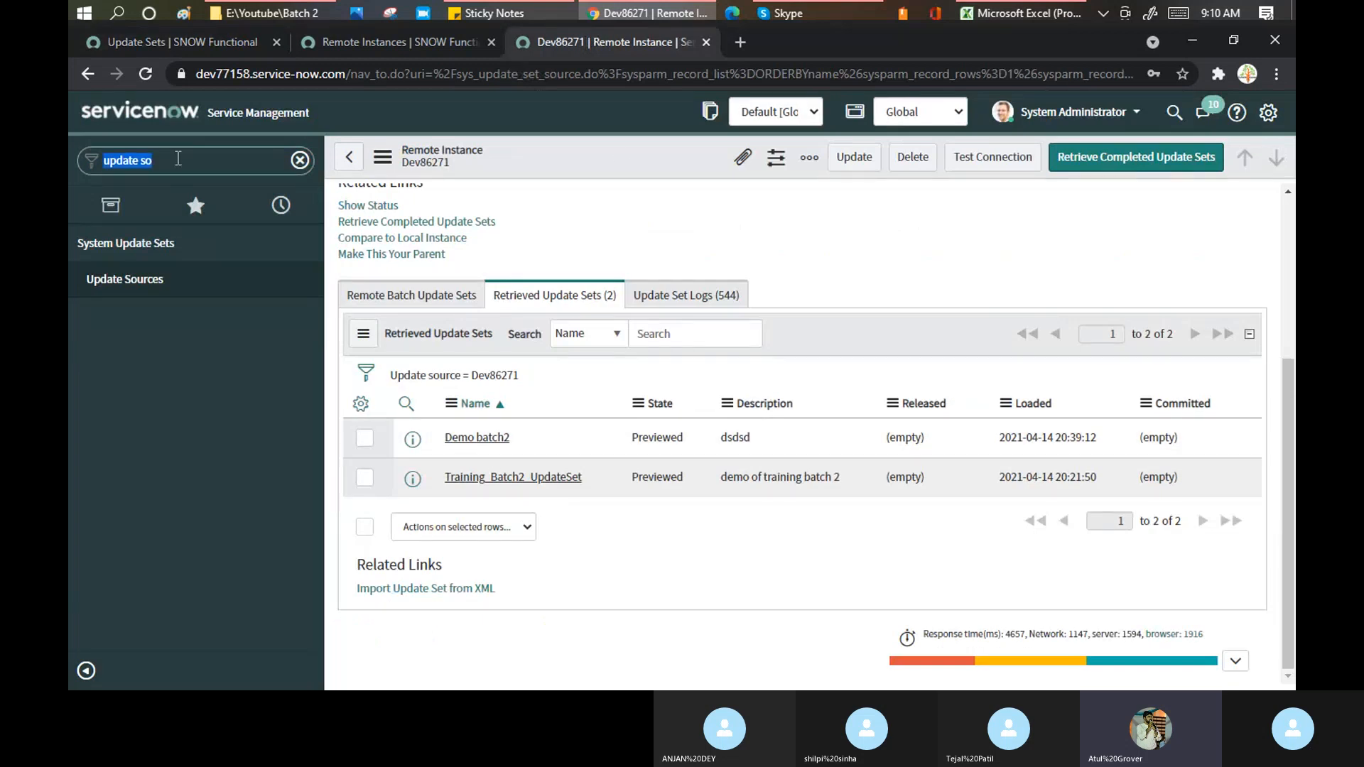
{"action": "type", "text": "upd"}
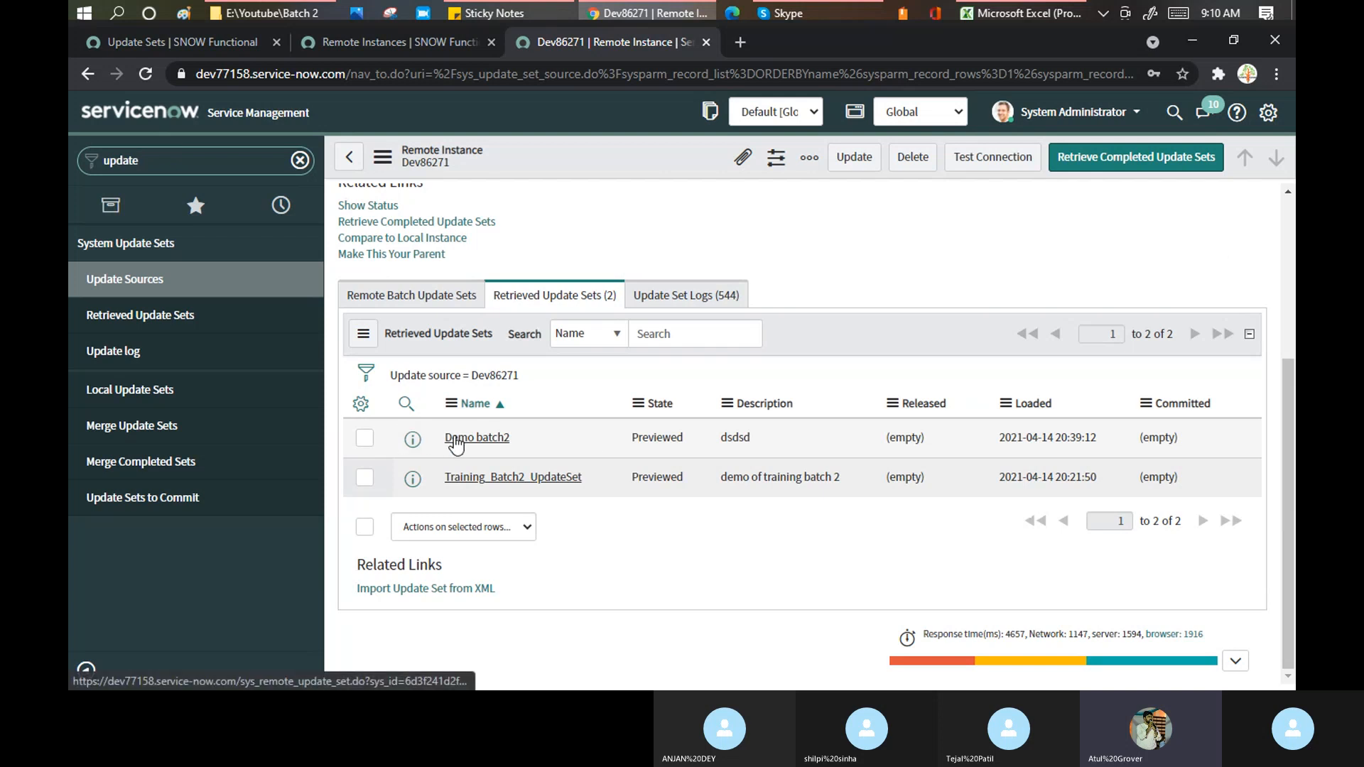
- Open the retrieved Demo batch2 update set and scroll through its 15 customer updates
{"action": "left_click", "coordinate": [455, 444]}
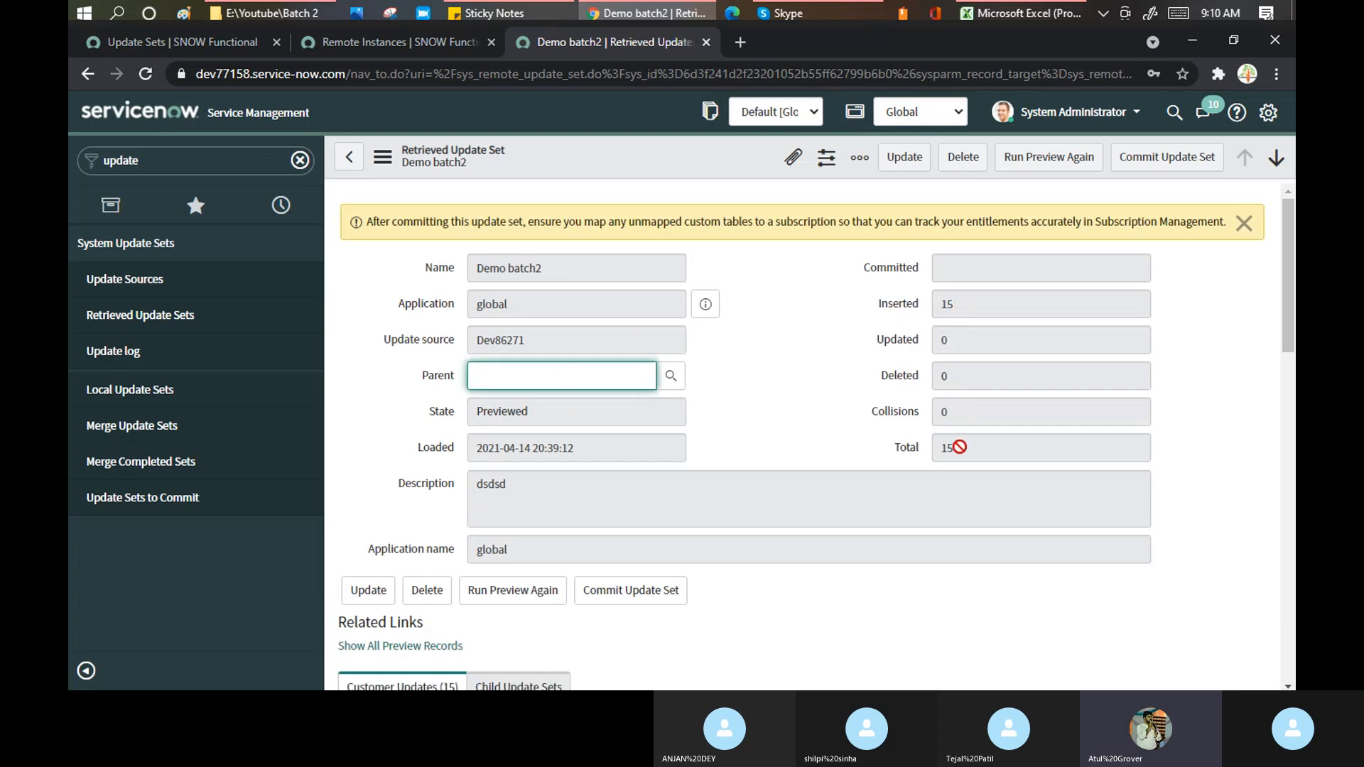
{"action": "scroll", "coordinate": [781, 270], "scroll_direction": "down", "scroll_amount": 6}
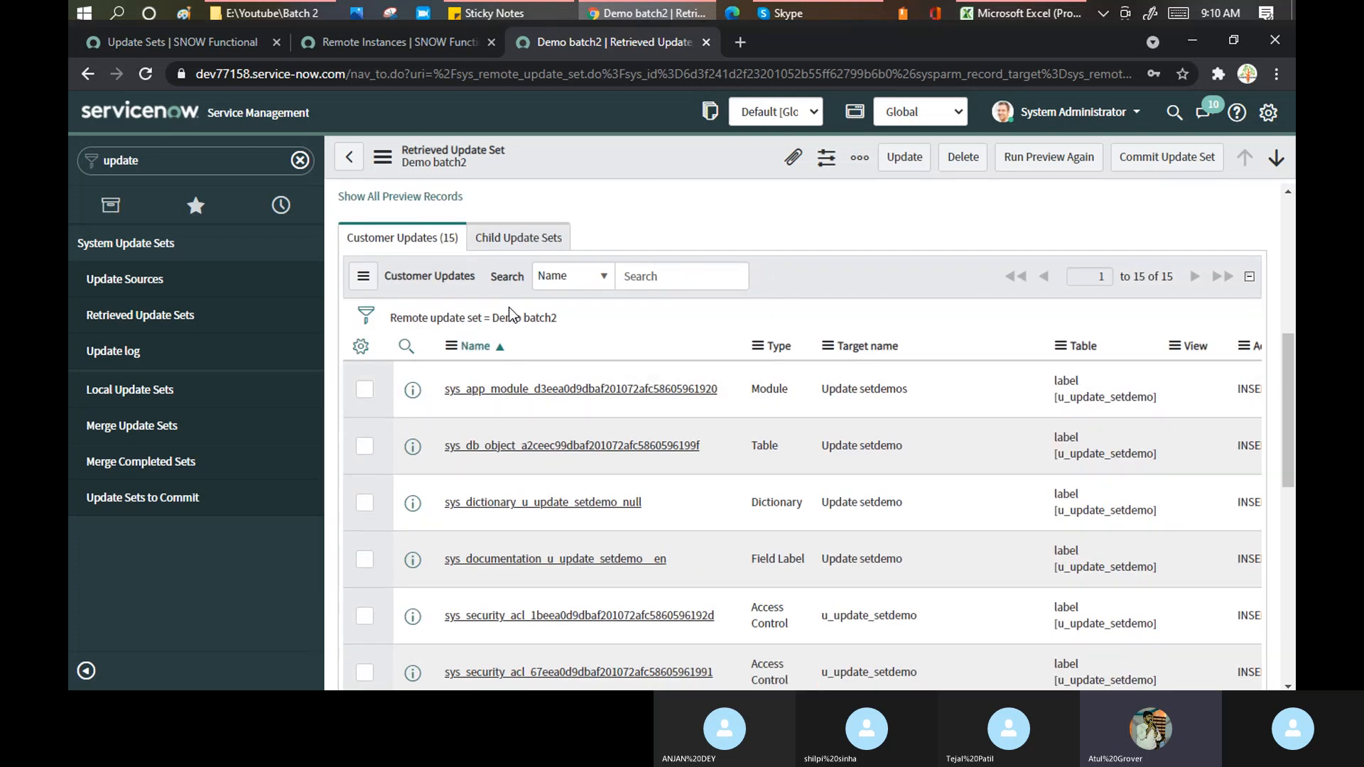
{"action": "scroll", "coordinate": [629, 301], "scroll_direction": "down", "scroll_amount": 3}
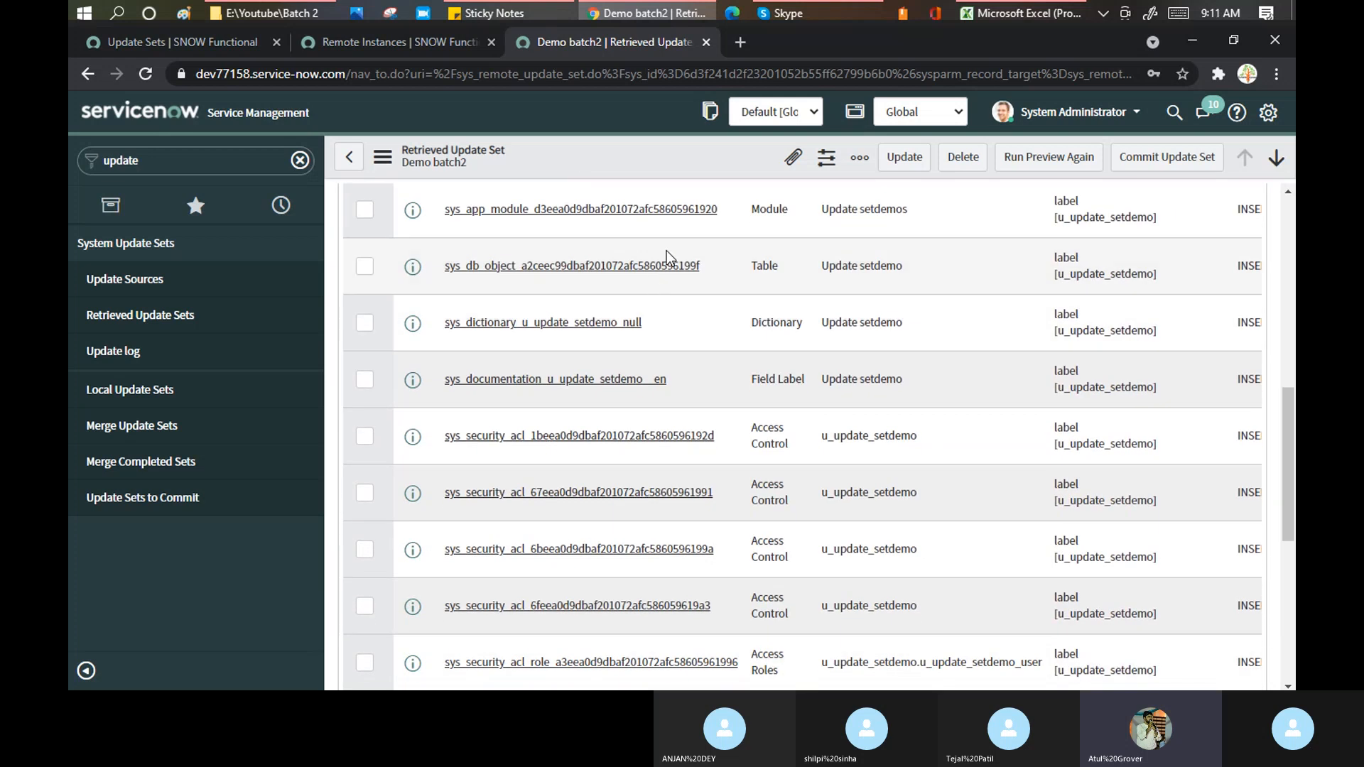
{"action": "scroll", "coordinate": [668, 257], "scroll_direction": "down", "scroll_amount": 6}
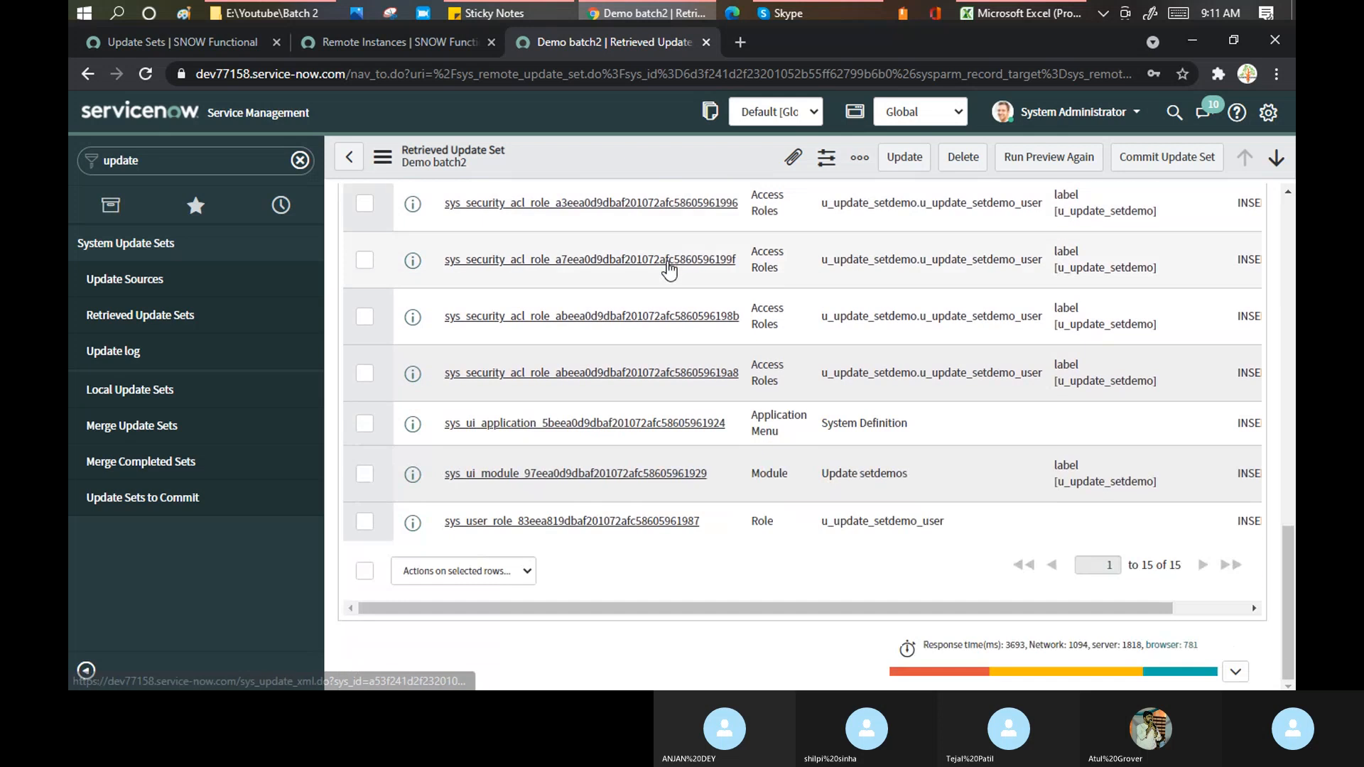
{"action": "scroll", "coordinate": [668, 268], "scroll_direction": "up", "scroll_amount": 7}
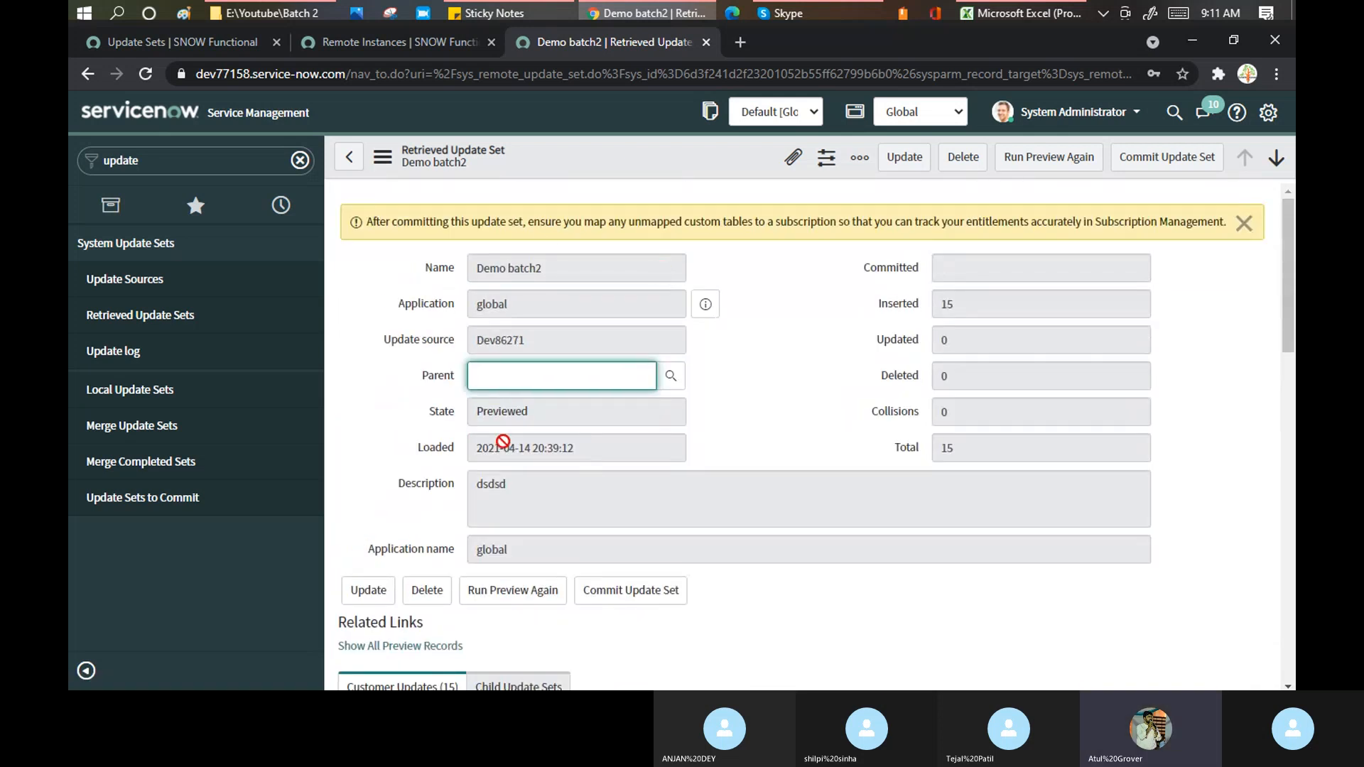
- Commit Demo batch2, confirm the success message, and close the commit dialog
{"action": "left_click", "coordinate": [1157, 172]}
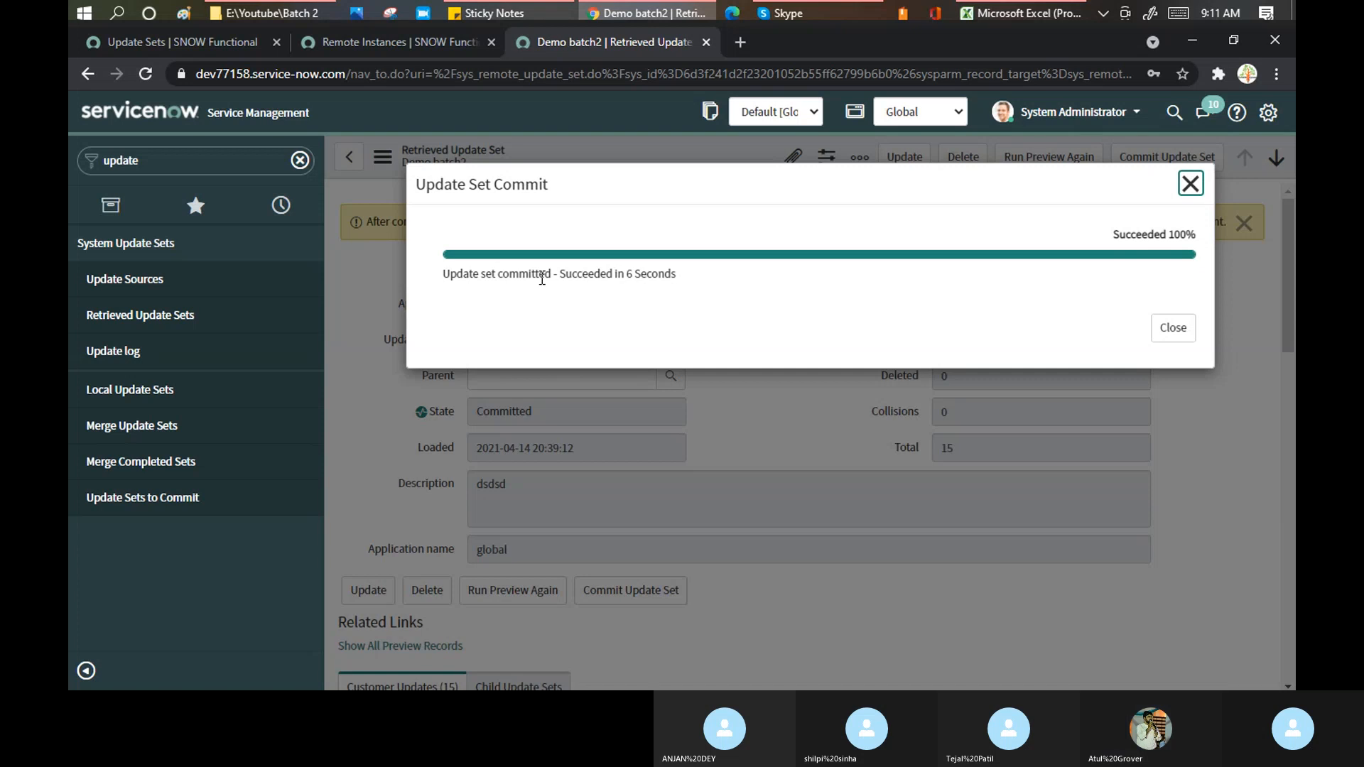
{"action": "left_click_drag", "start_coordinate": [560, 274], "coordinate": [698, 281]}
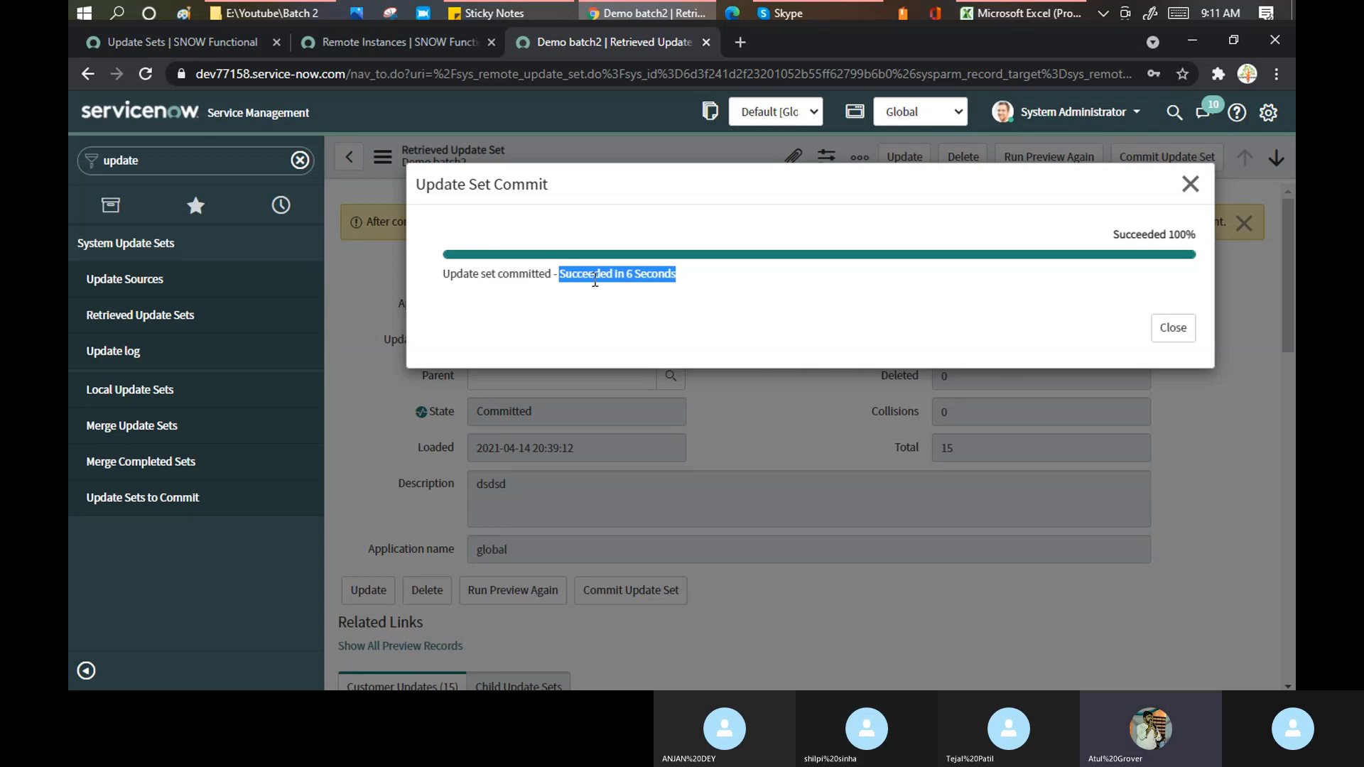
{"action": "left_click", "coordinate": [1173, 328]}
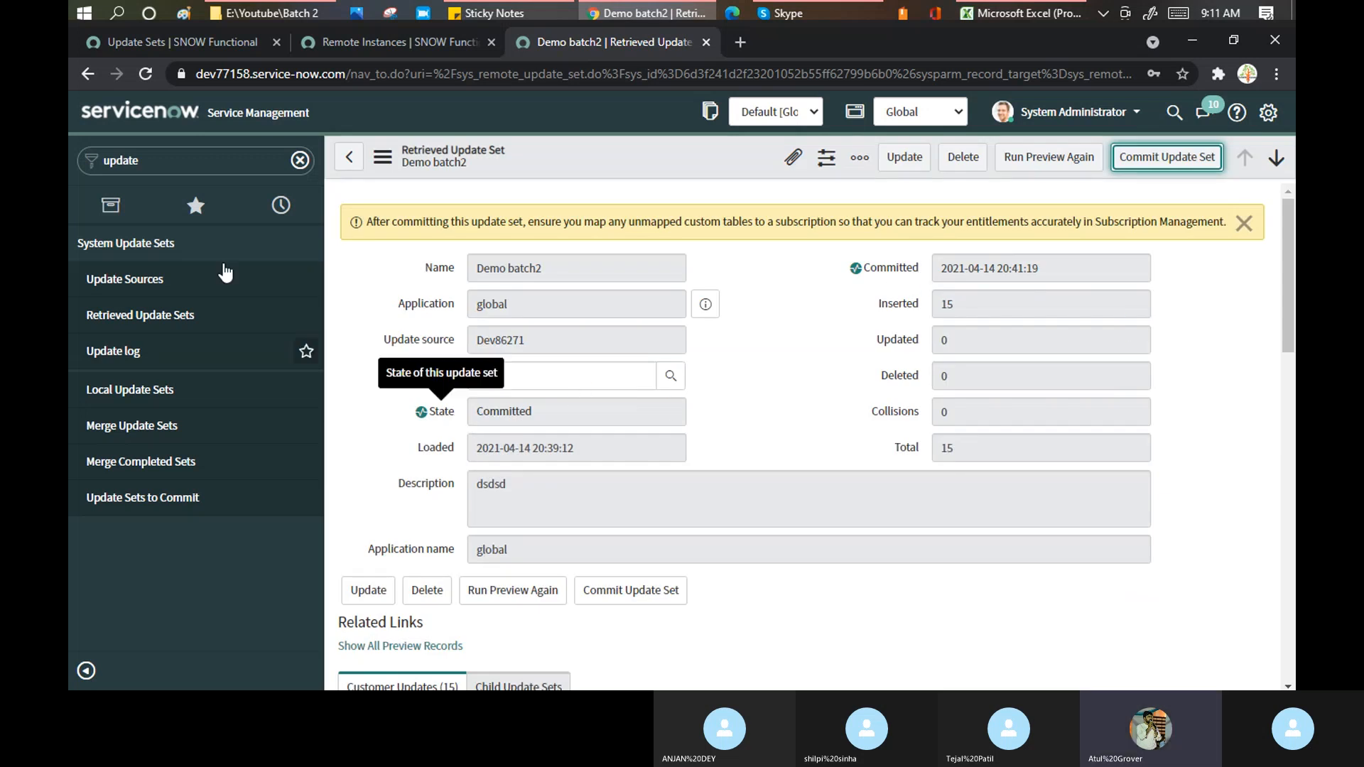
{"action": "left_click", "coordinate": [124, 285]}
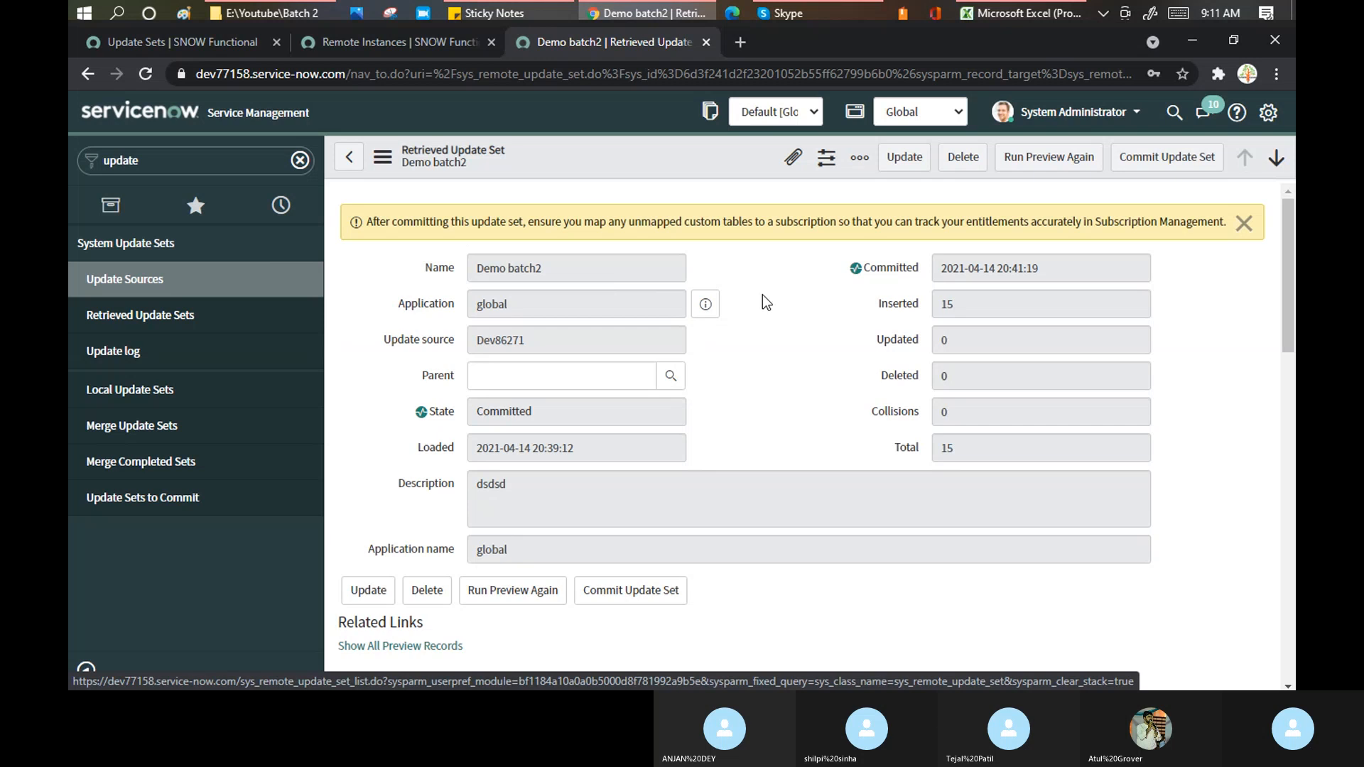
- Open the Dev86271 remote instance from the update sources and filter the navigator by 'update'
{"action": "left_click", "coordinate": [158, 289]}
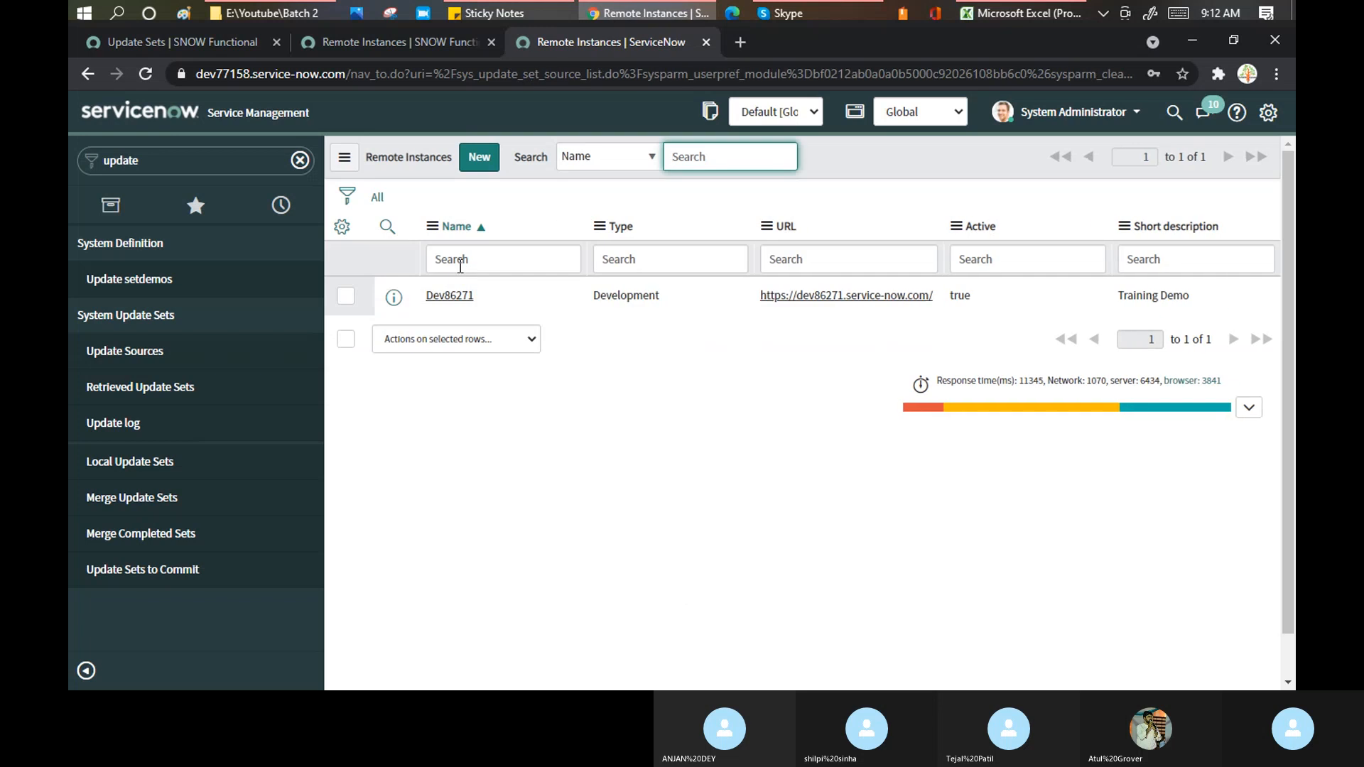
{"action": "left_click", "coordinate": [450, 296]}
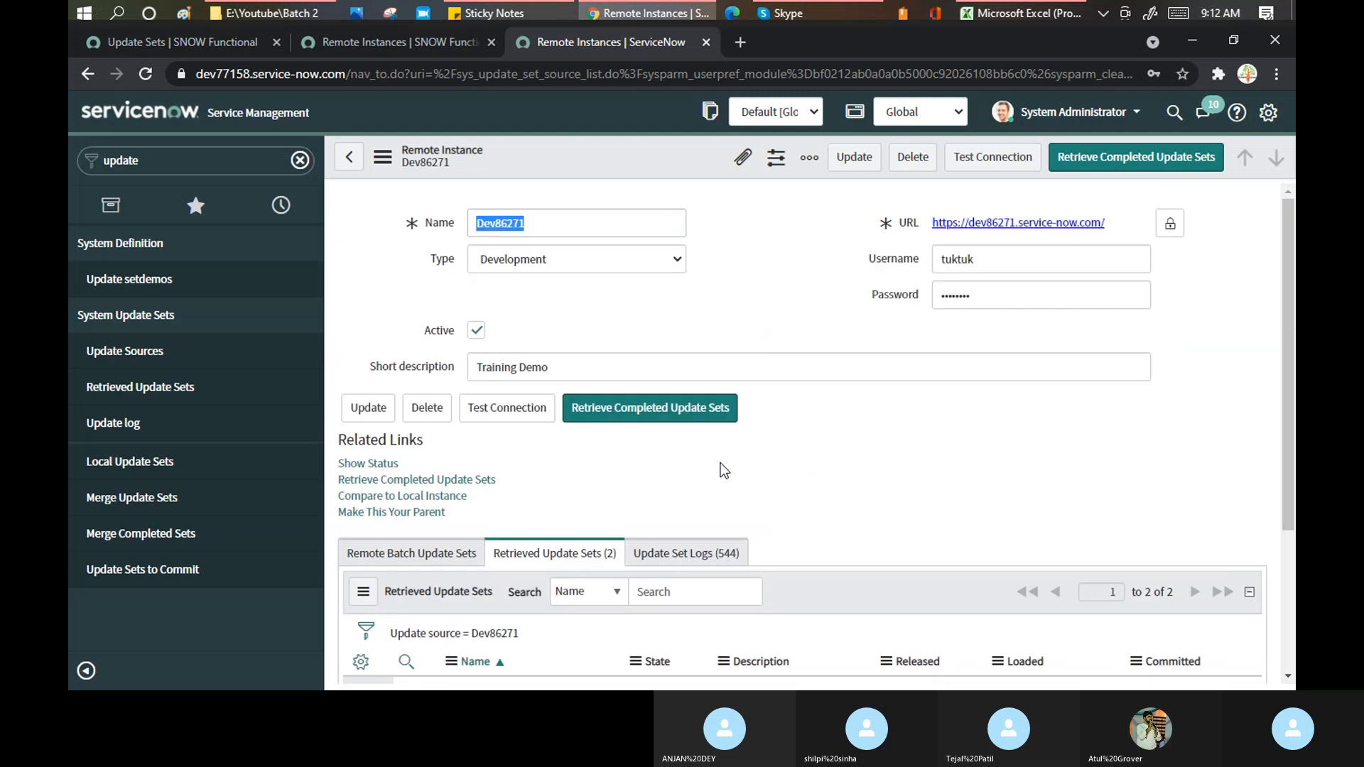
{"action": "scroll", "coordinate": [723, 471], "scroll_direction": "down", "scroll_amount": 4}
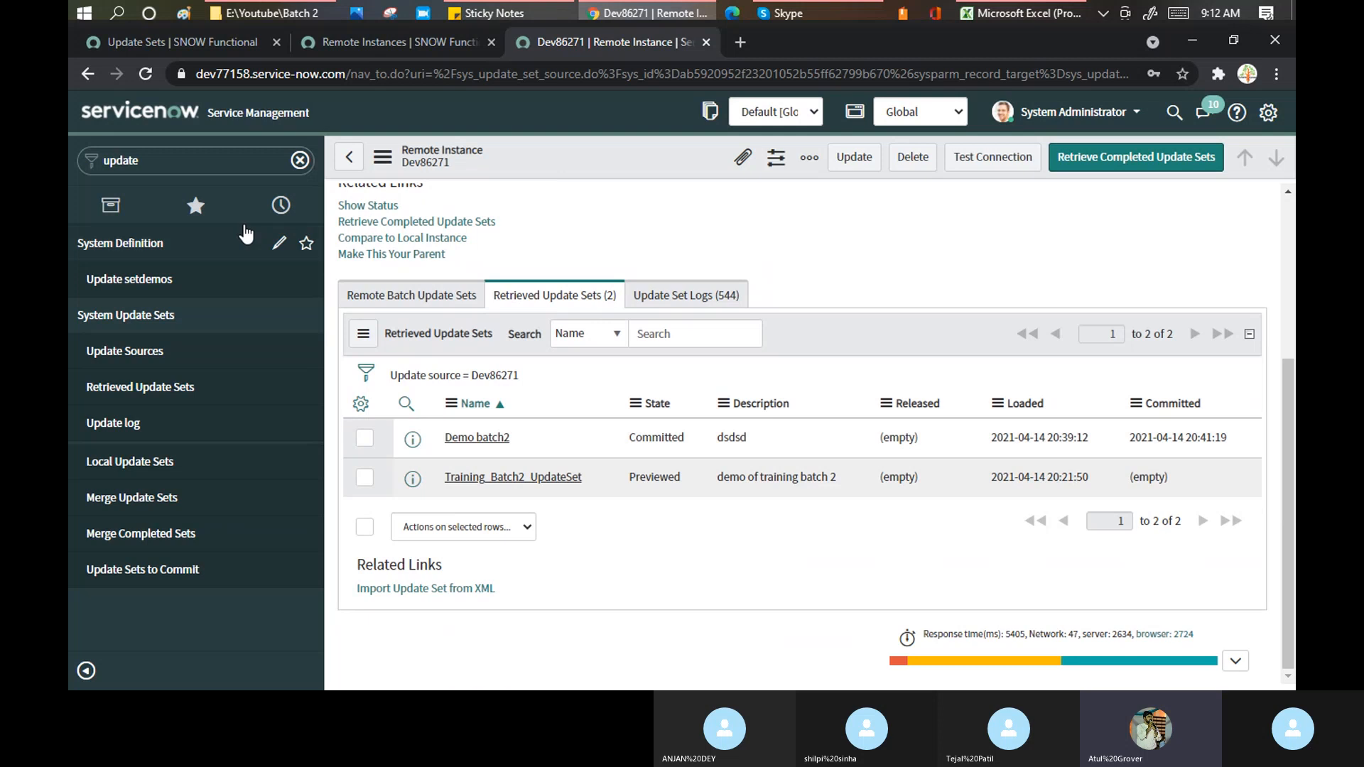
{"action": "left_click", "coordinate": [207, 164]}
{"action": "type", "text": "update"}
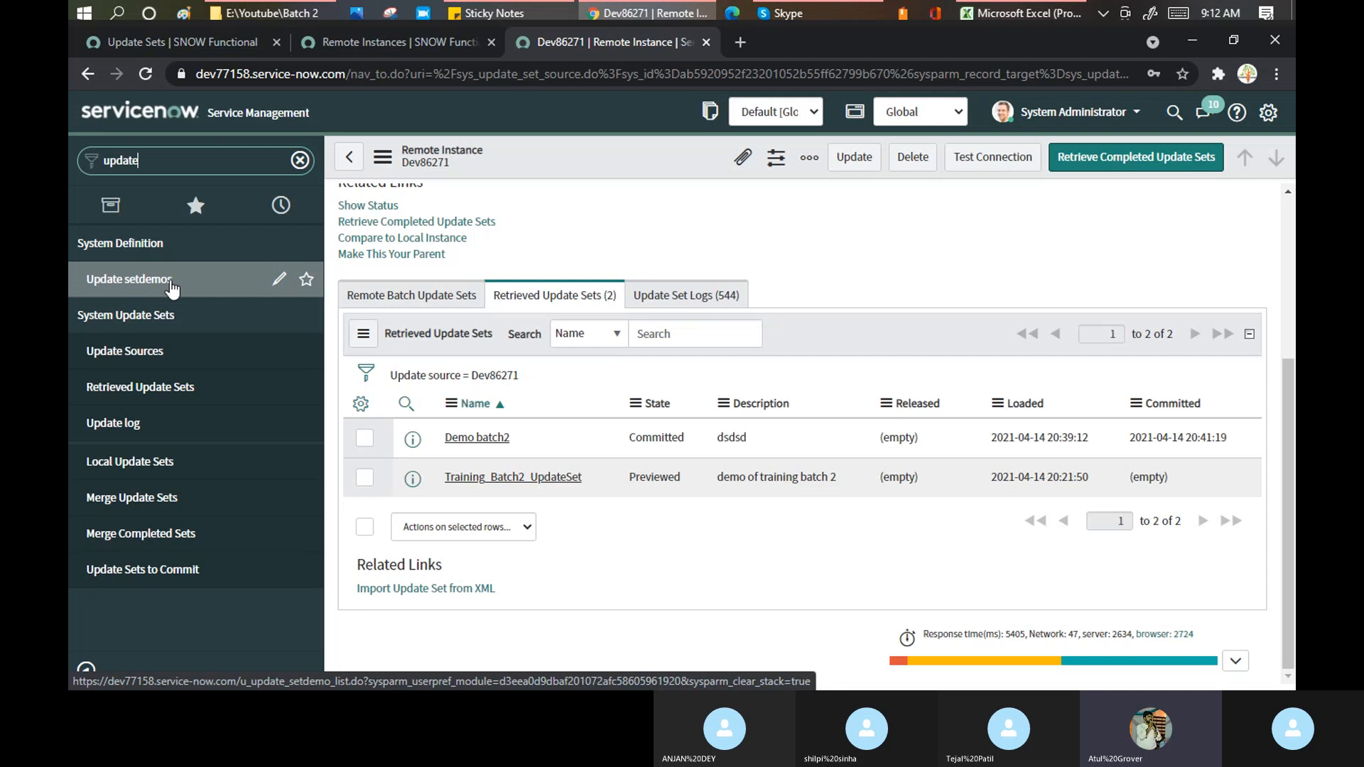
- Open Demo batch2, review its 15 inserted customer updates, then open Retrieved Update Sets
{"action": "left_click", "coordinate": [478, 439]}
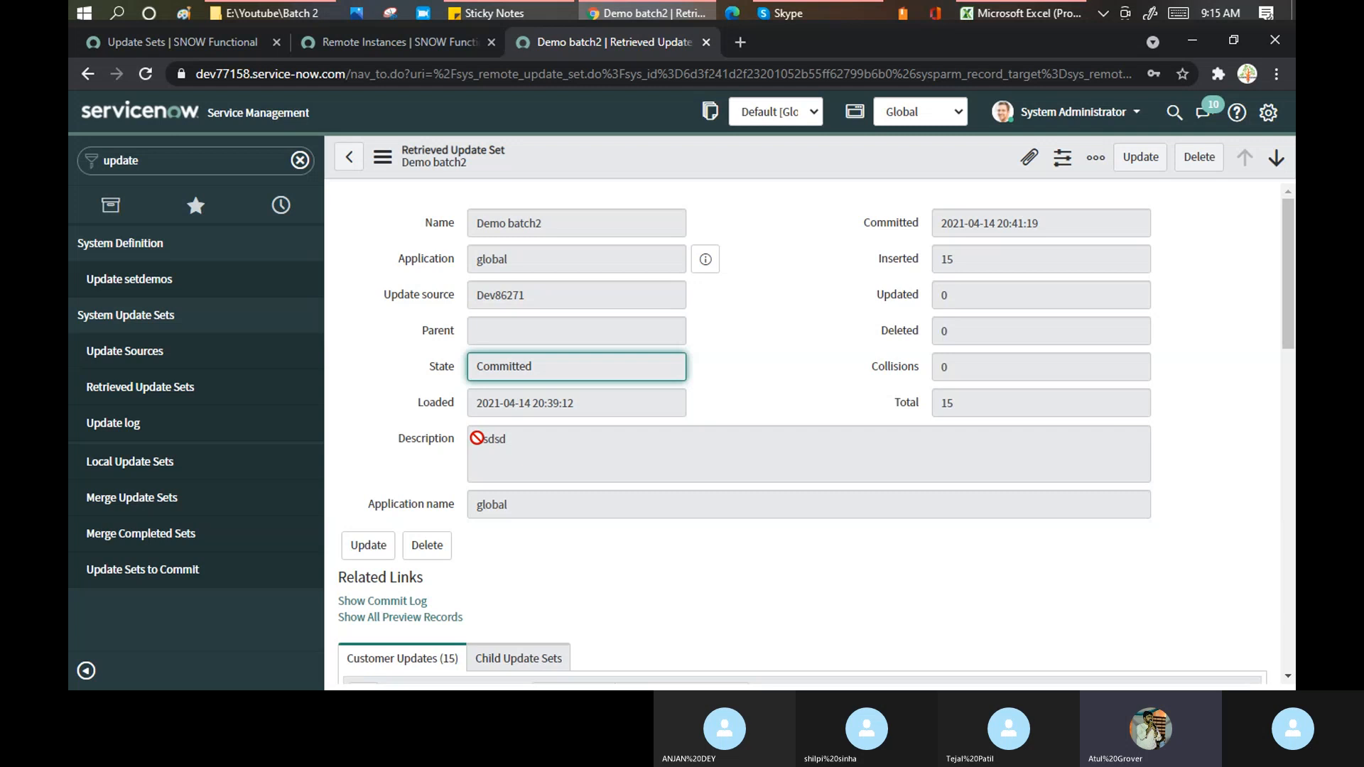
{"action": "left_click", "coordinate": [824, 255]}
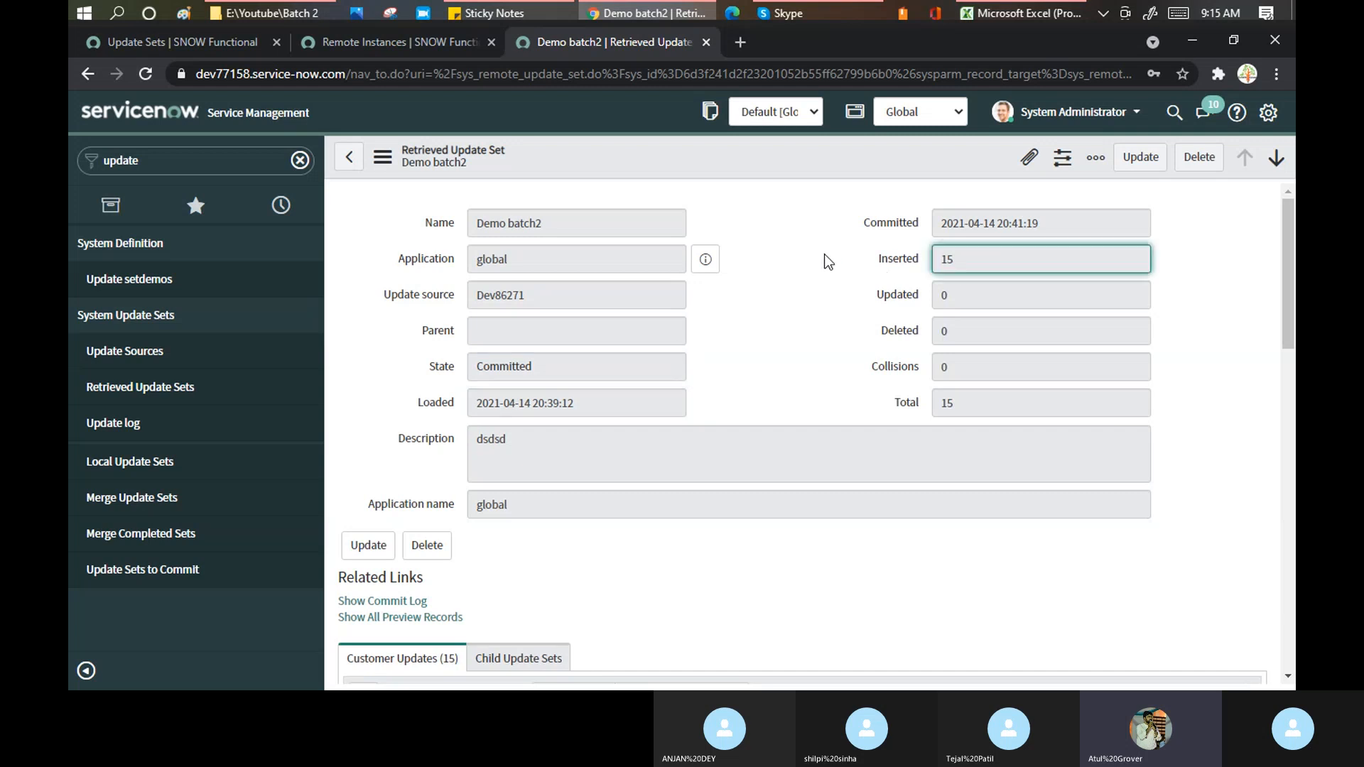
{"action": "scroll", "coordinate": [825, 254], "scroll_direction": "down", "scroll_amount": 4}
{"action": "scroll", "coordinate": [824, 253], "scroll_direction": "down", "scroll_amount": 2}
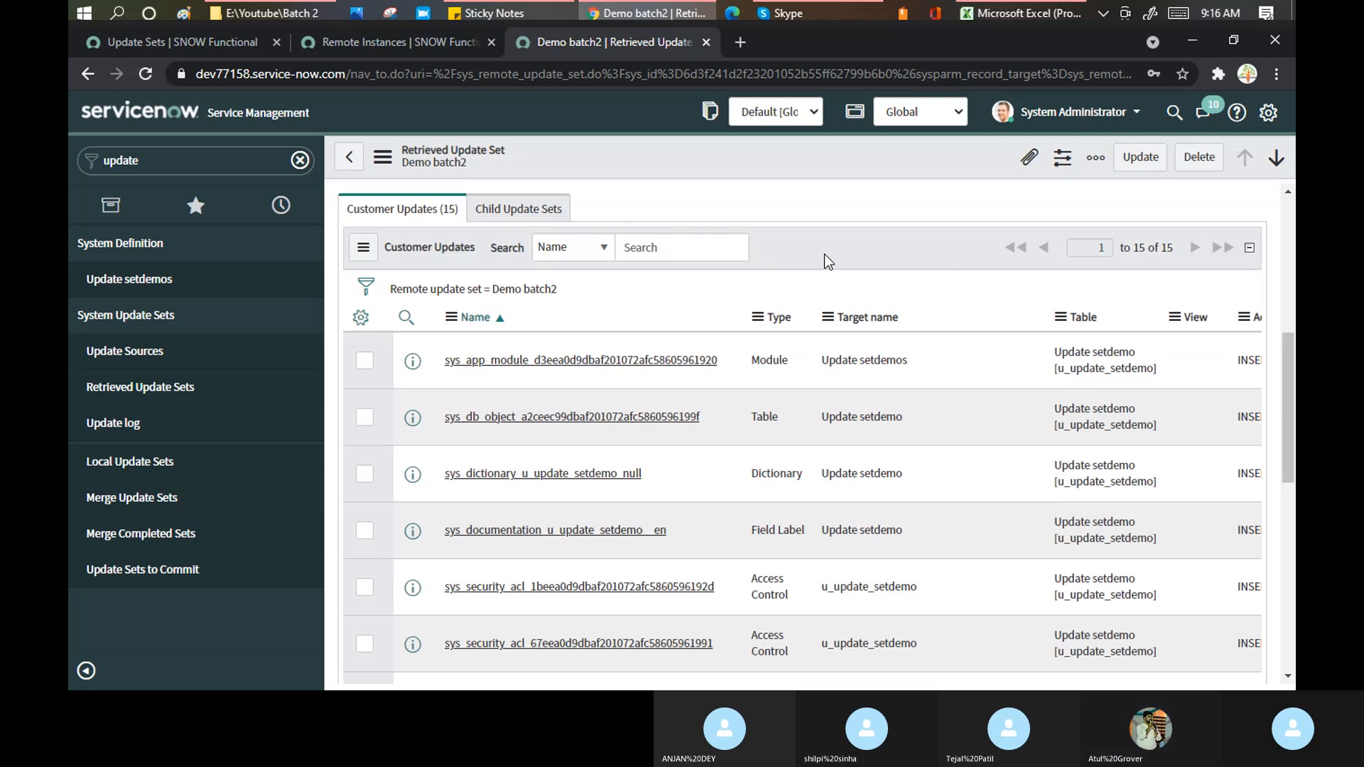
{"action": "left_click", "coordinate": [145, 386]}
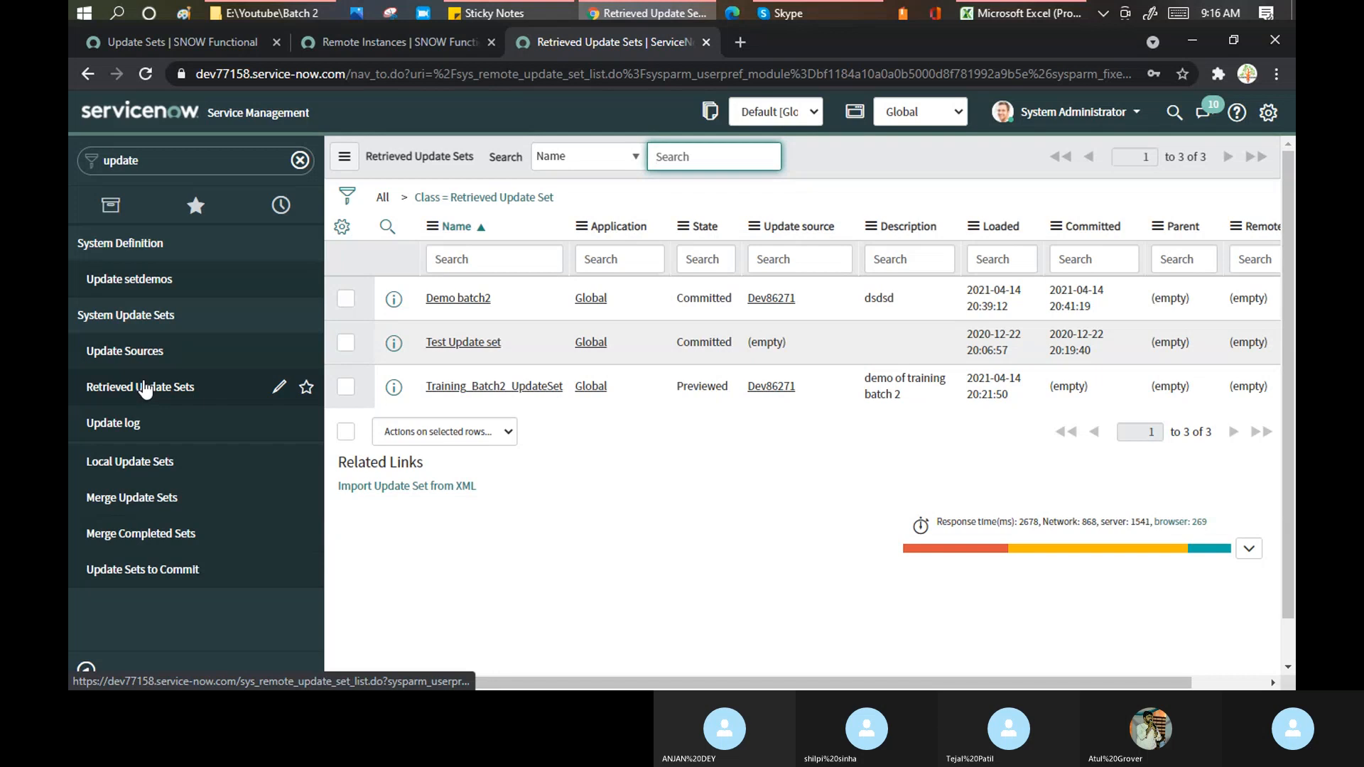
{"action": "left_click", "coordinate": [162, 570]}
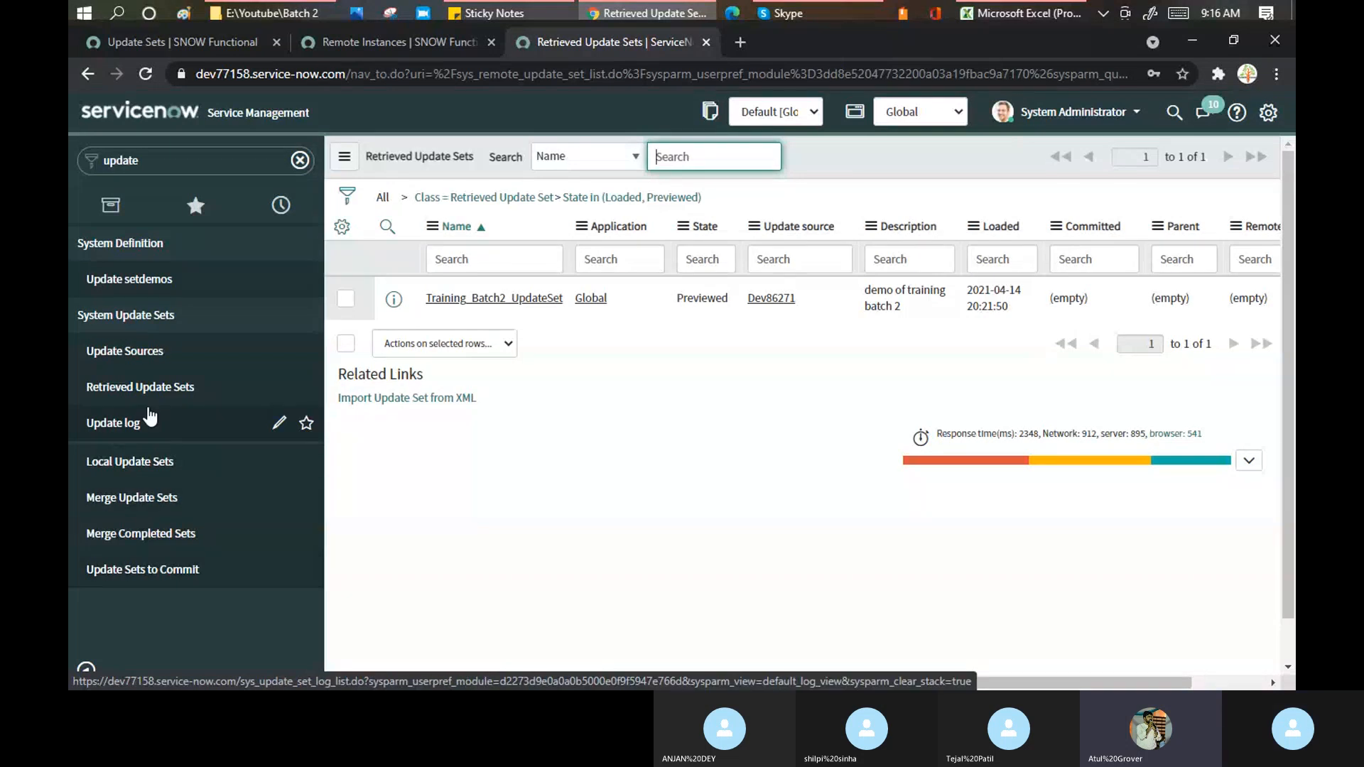
{"action": "left_click", "coordinate": [146, 461]}
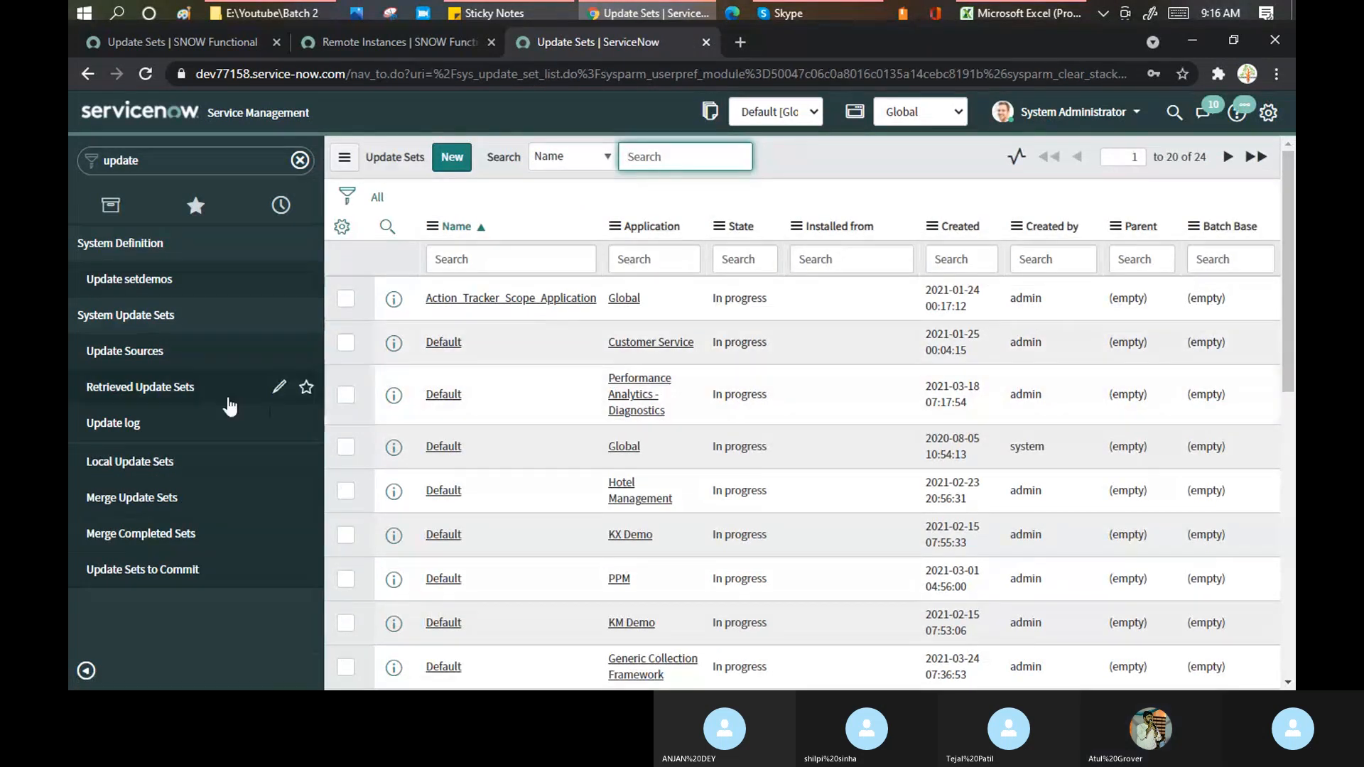
{"action": "left_click", "coordinate": [126, 465]}
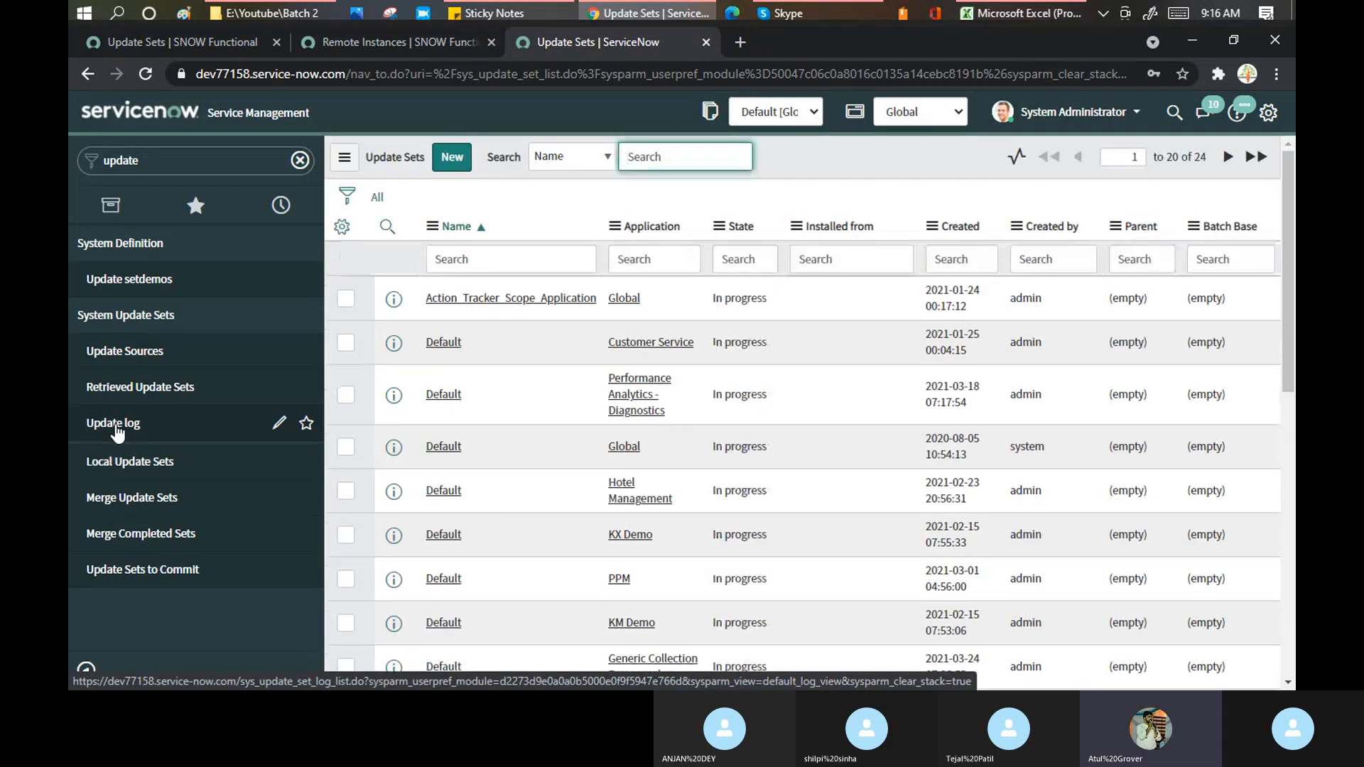
{"action": "left_click", "coordinate": [117, 426]}
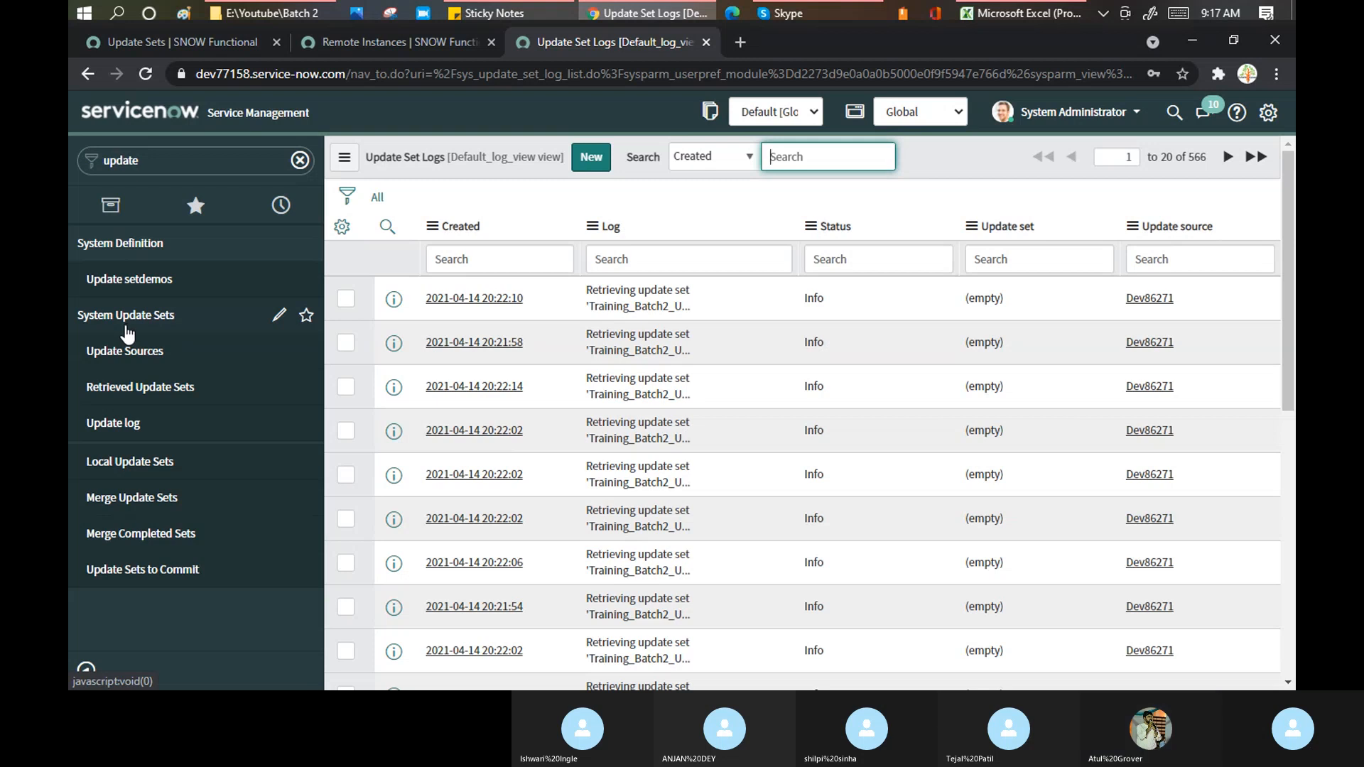
{"action": "left_click", "coordinate": [112, 388]}
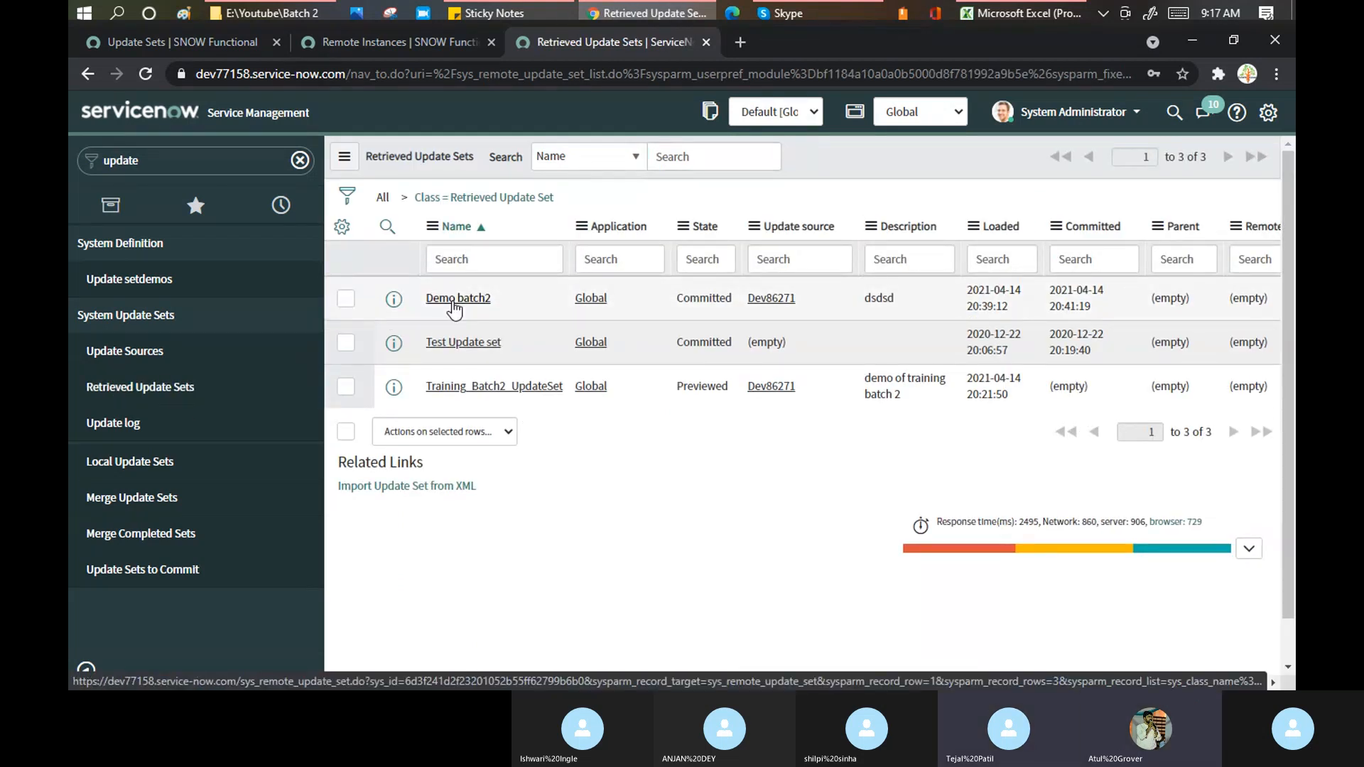
- Open Demo batch2 and browse its record context menu without choosing an action
{"action": "left_click", "coordinate": [455, 300]}
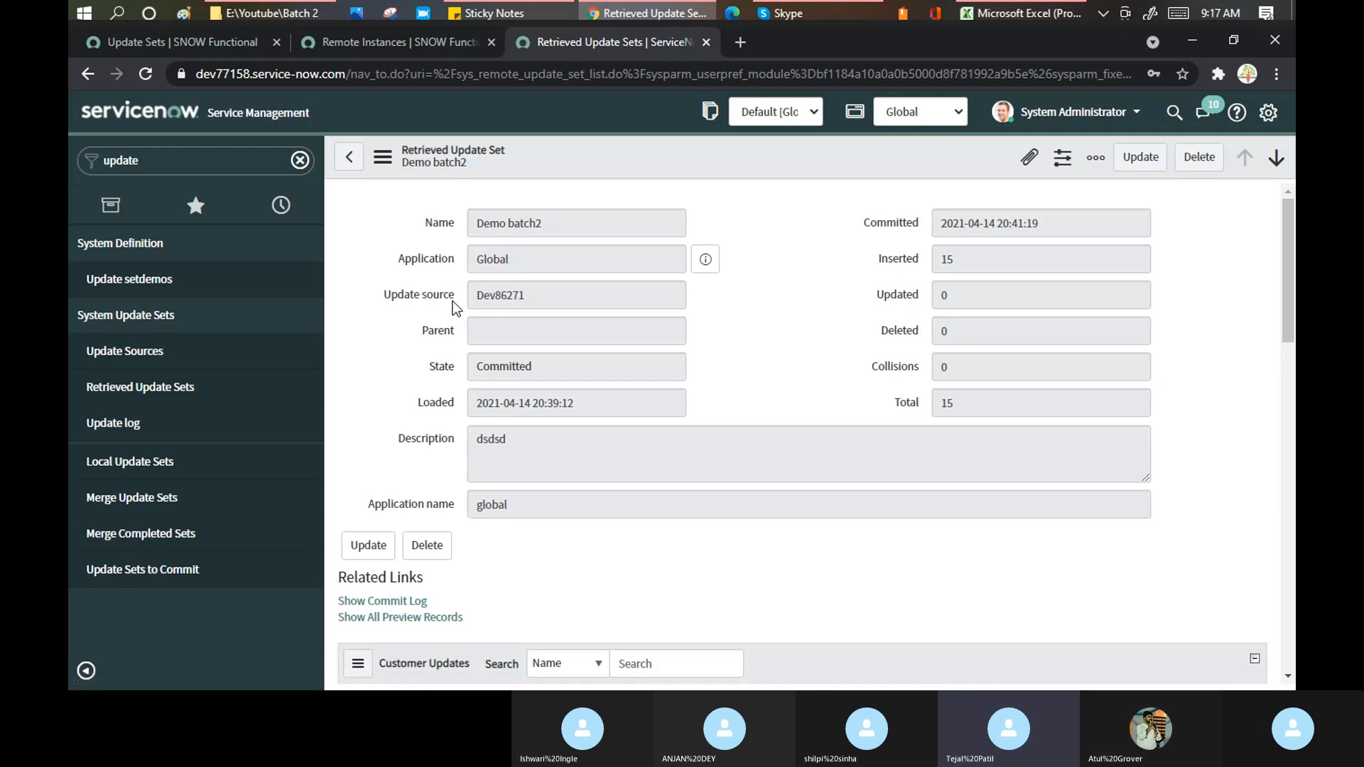
{"action": "right_click", "coordinate": [670, 162]}
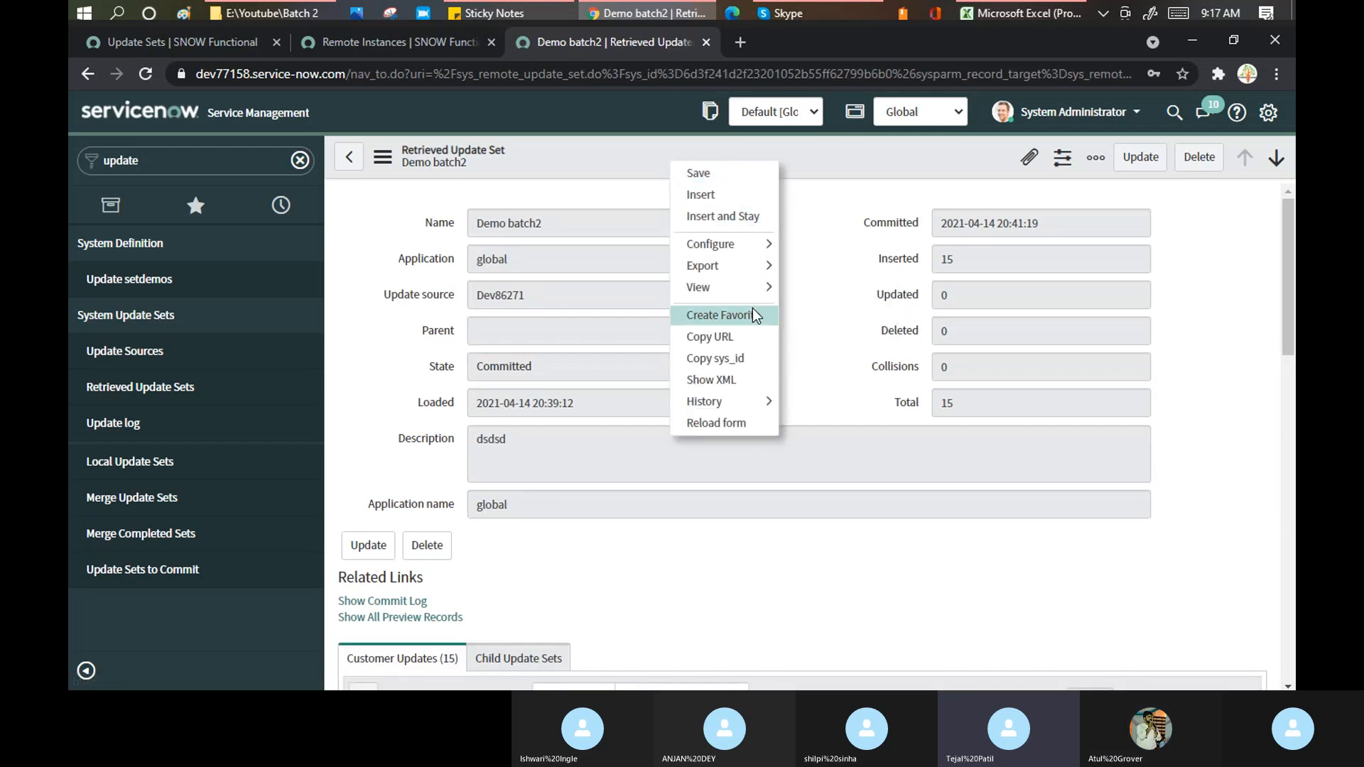
{"action": "mouse_move", "coordinate": [781, 284]}
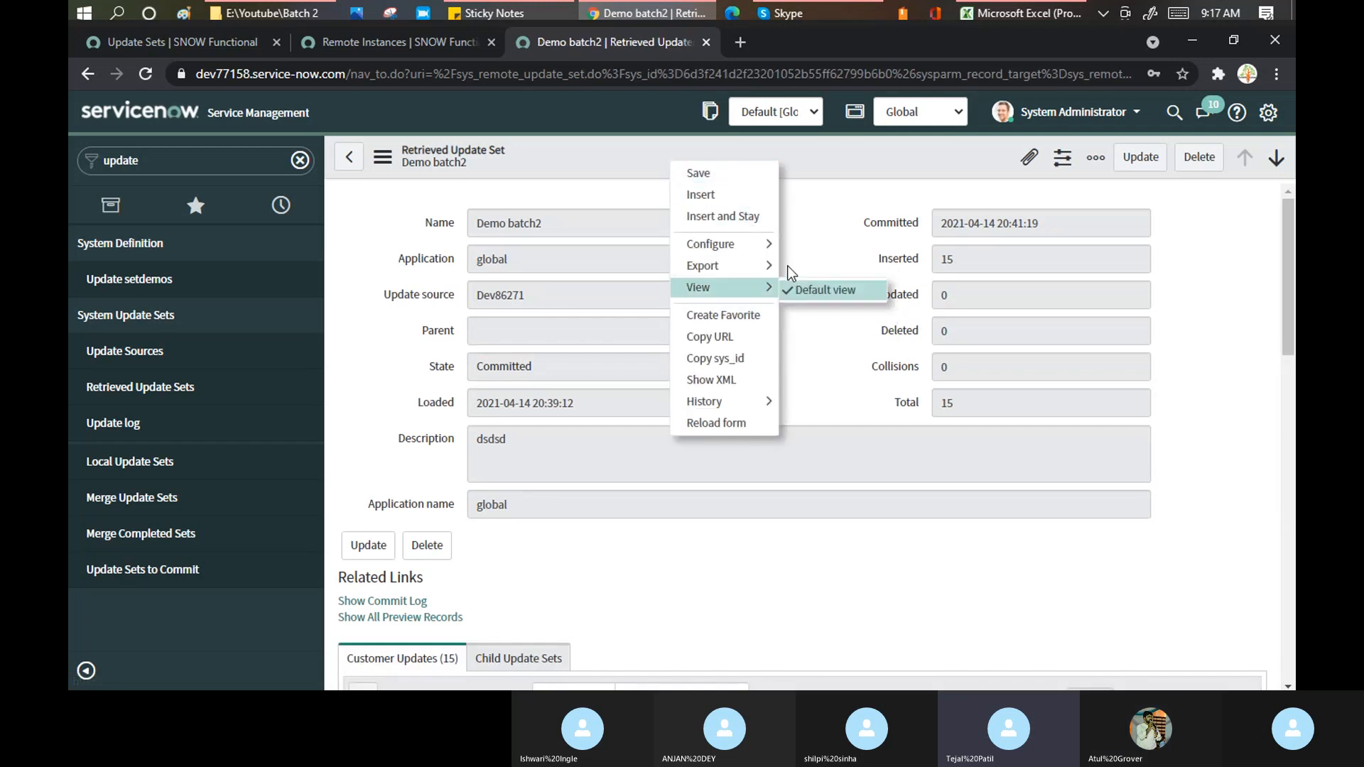
{"action": "left_click", "coordinate": [803, 199]}
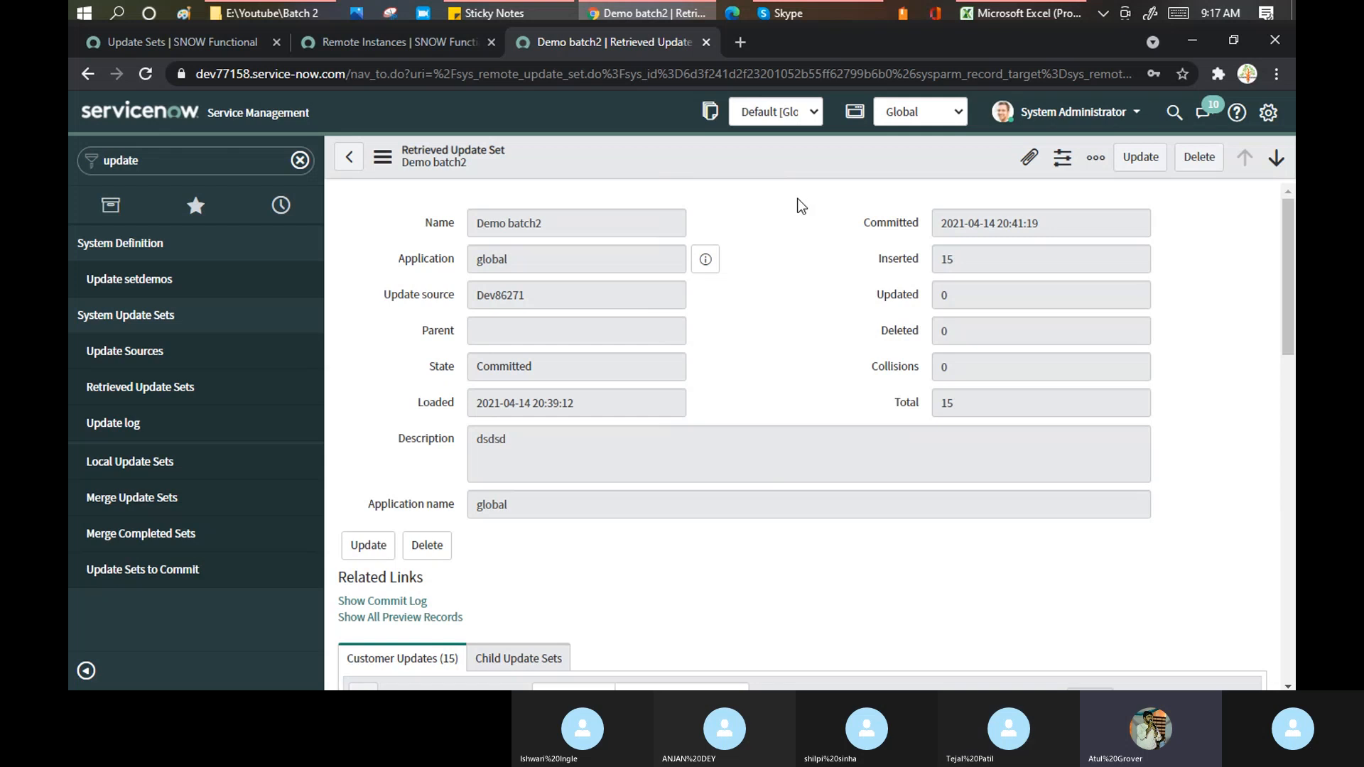
{"action": "scroll", "coordinate": [801, 206], "scroll_direction": "down", "scroll_amount": 4}
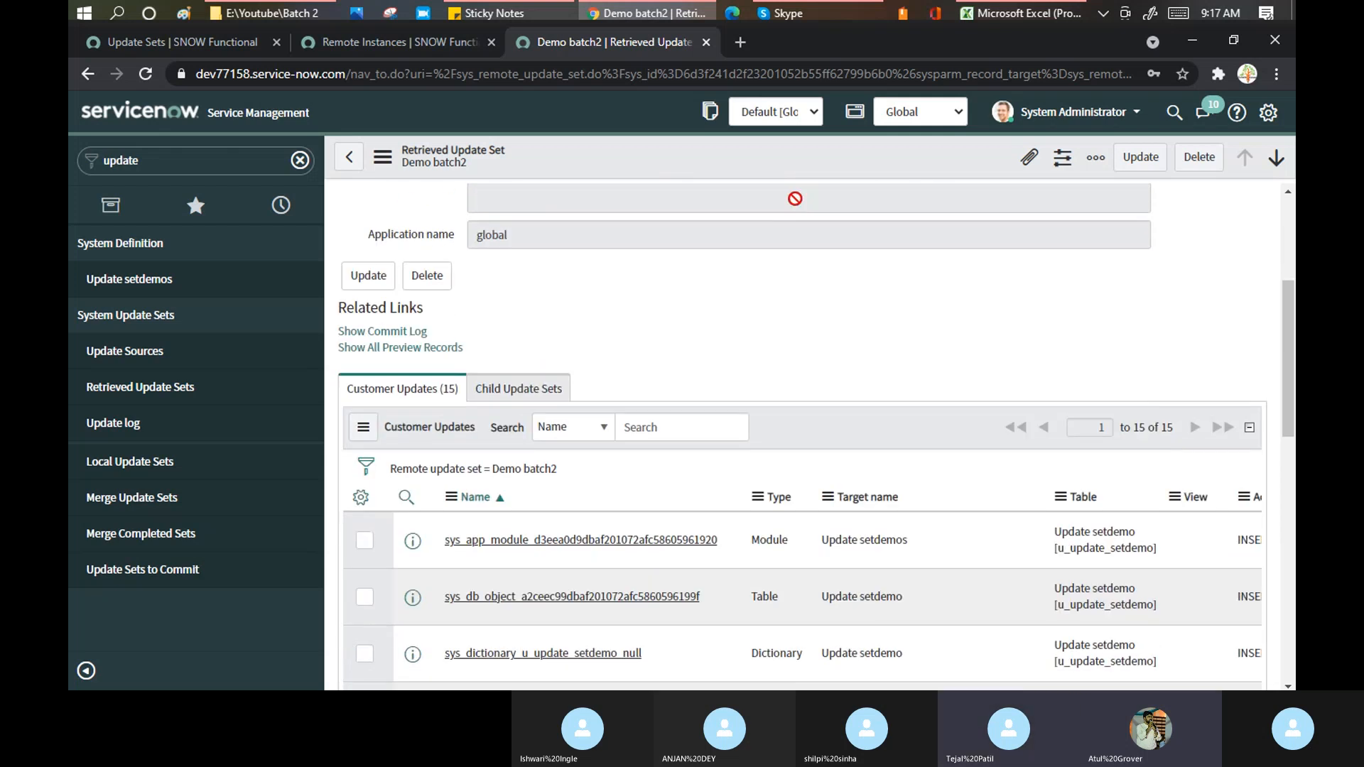
{"action": "scroll", "coordinate": [791, 204], "scroll_direction": "down", "scroll_amount": 2}
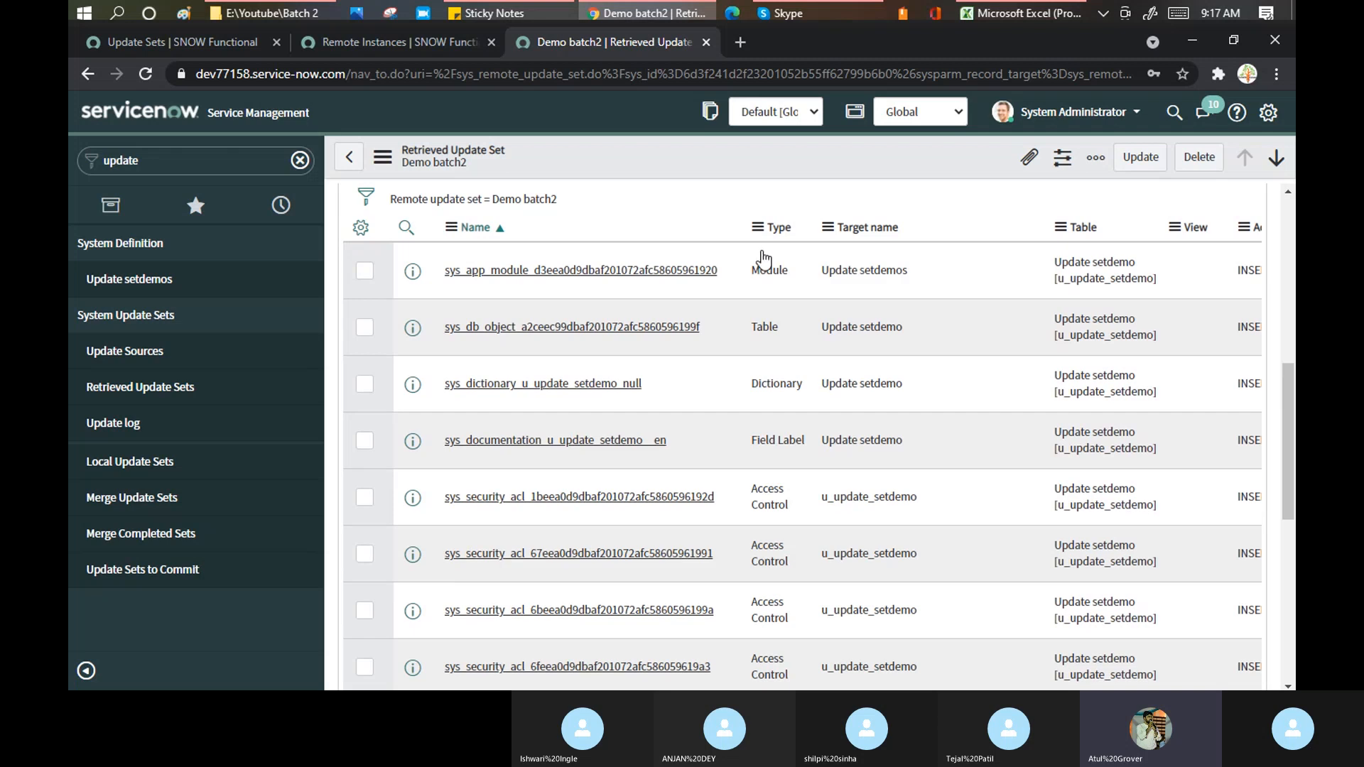
{"action": "scroll", "coordinate": [561, 312], "scroll_direction": "up", "scroll_amount": 3}
- Check its Child Update Sets and Customer Updates tabs, then open Show Commit Log
{"action": "left_click", "coordinate": [501, 304]}
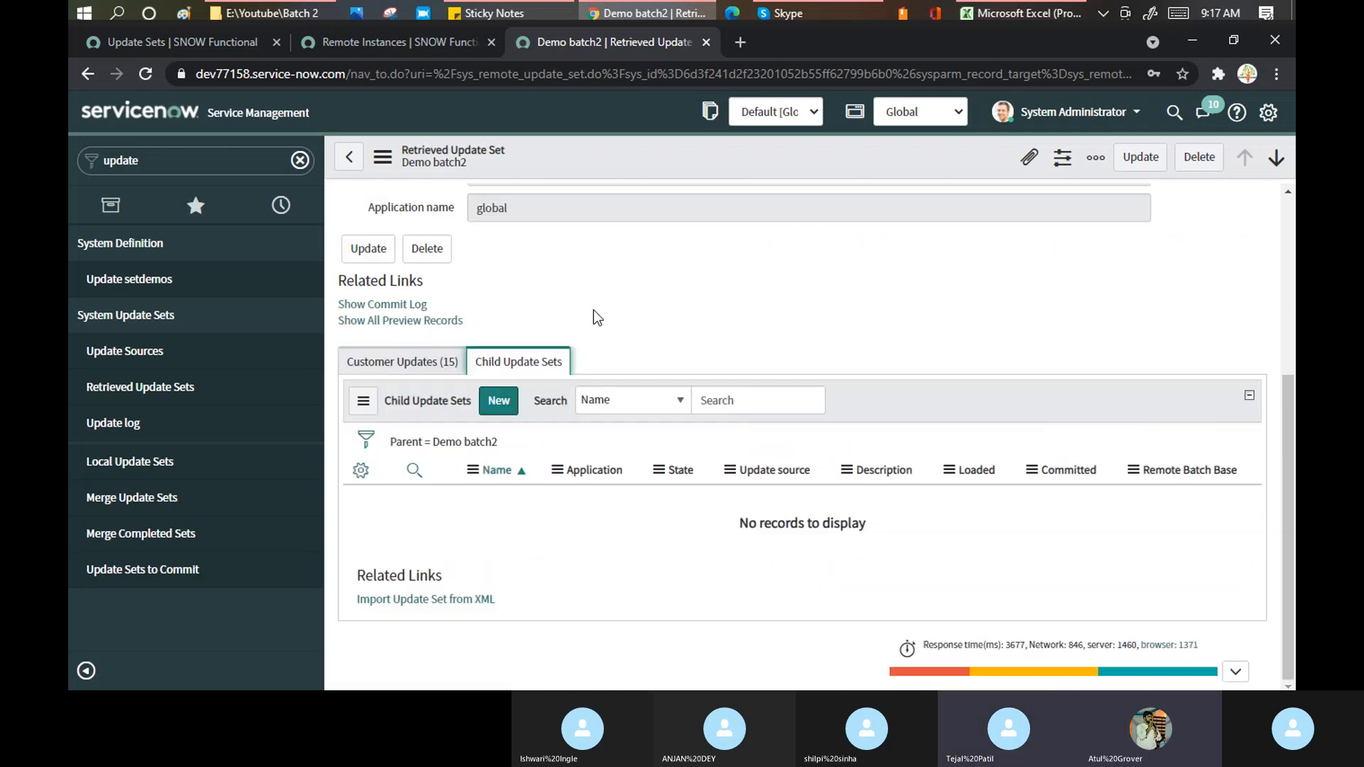
{"action": "left_click", "coordinate": [416, 368]}
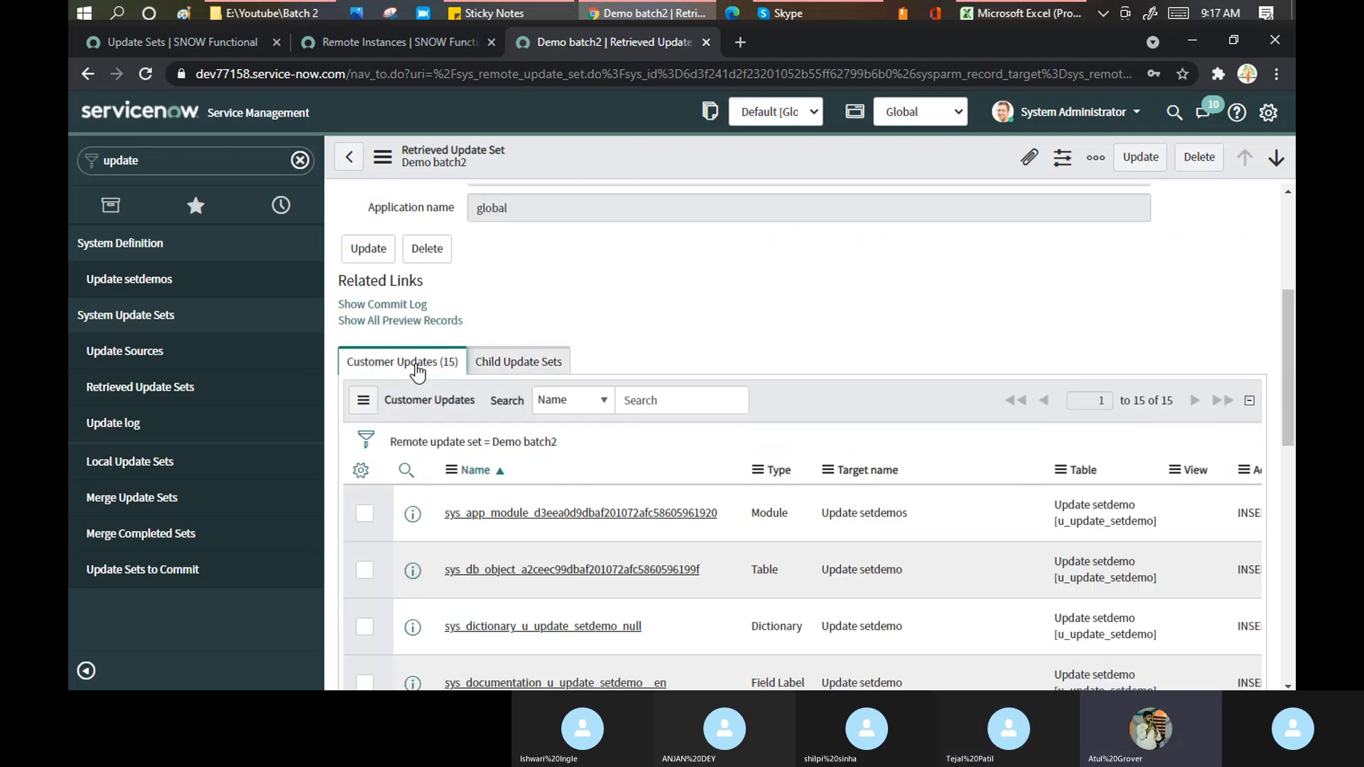
{"action": "scroll", "coordinate": [645, 282], "scroll_direction": "up", "scroll_amount": 1}
{"action": "scroll", "coordinate": [645, 282], "scroll_direction": "up", "scroll_amount": 2}
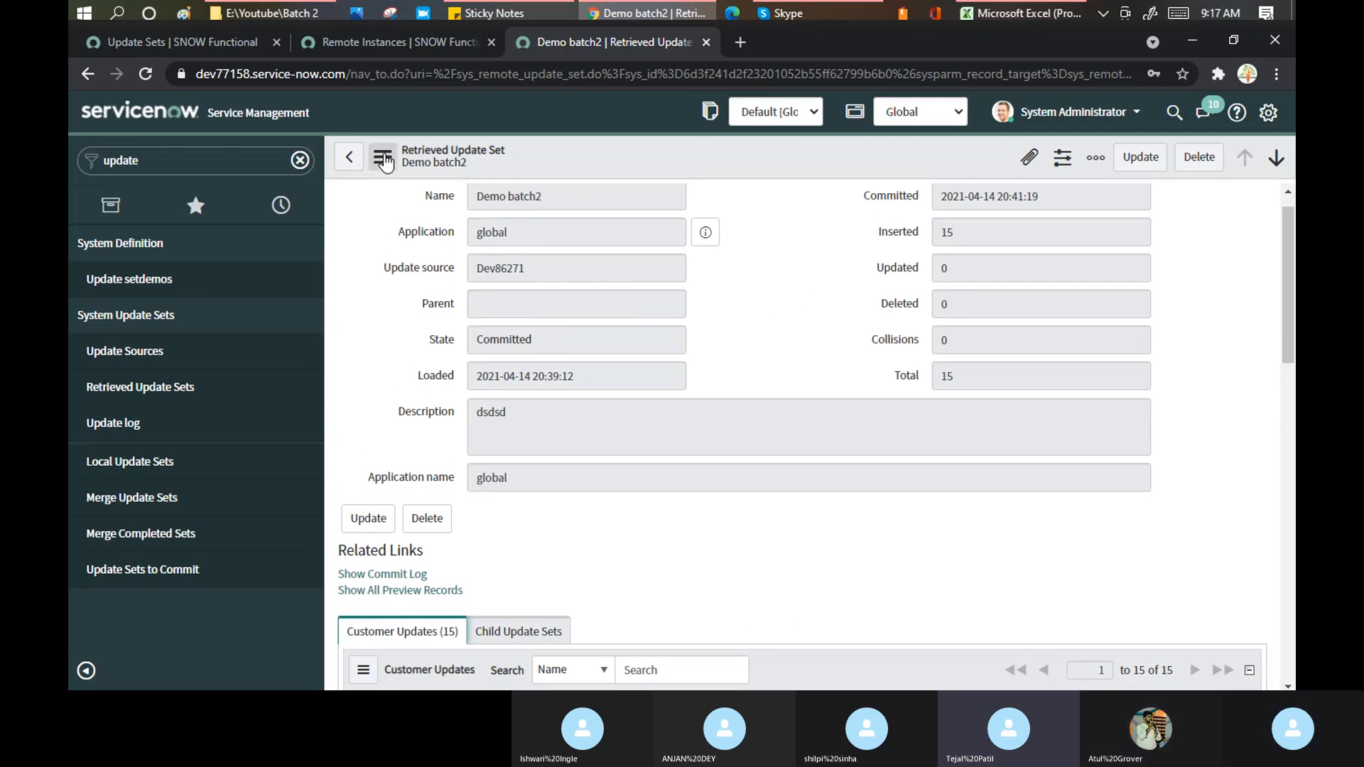
{"action": "left_click", "coordinate": [383, 159]}
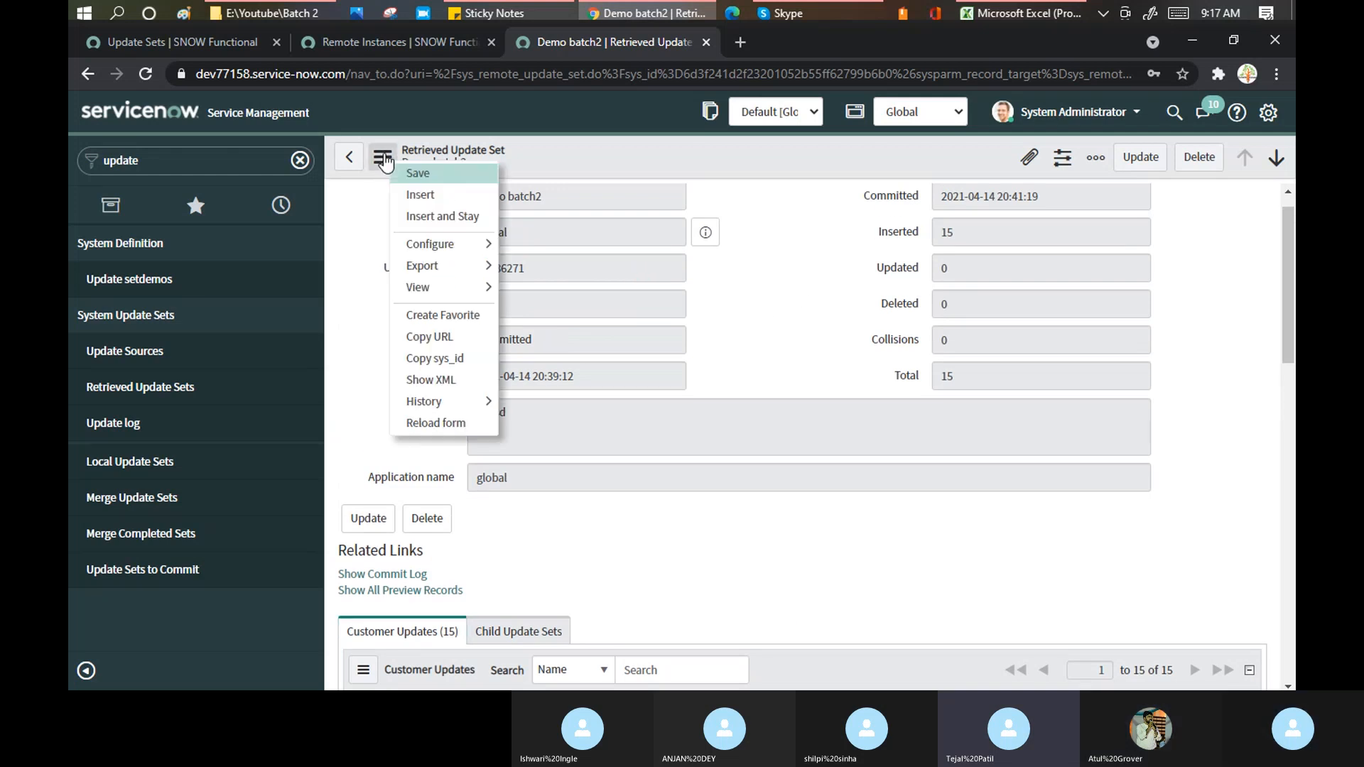
{"action": "left_click", "coordinate": [783, 303]}
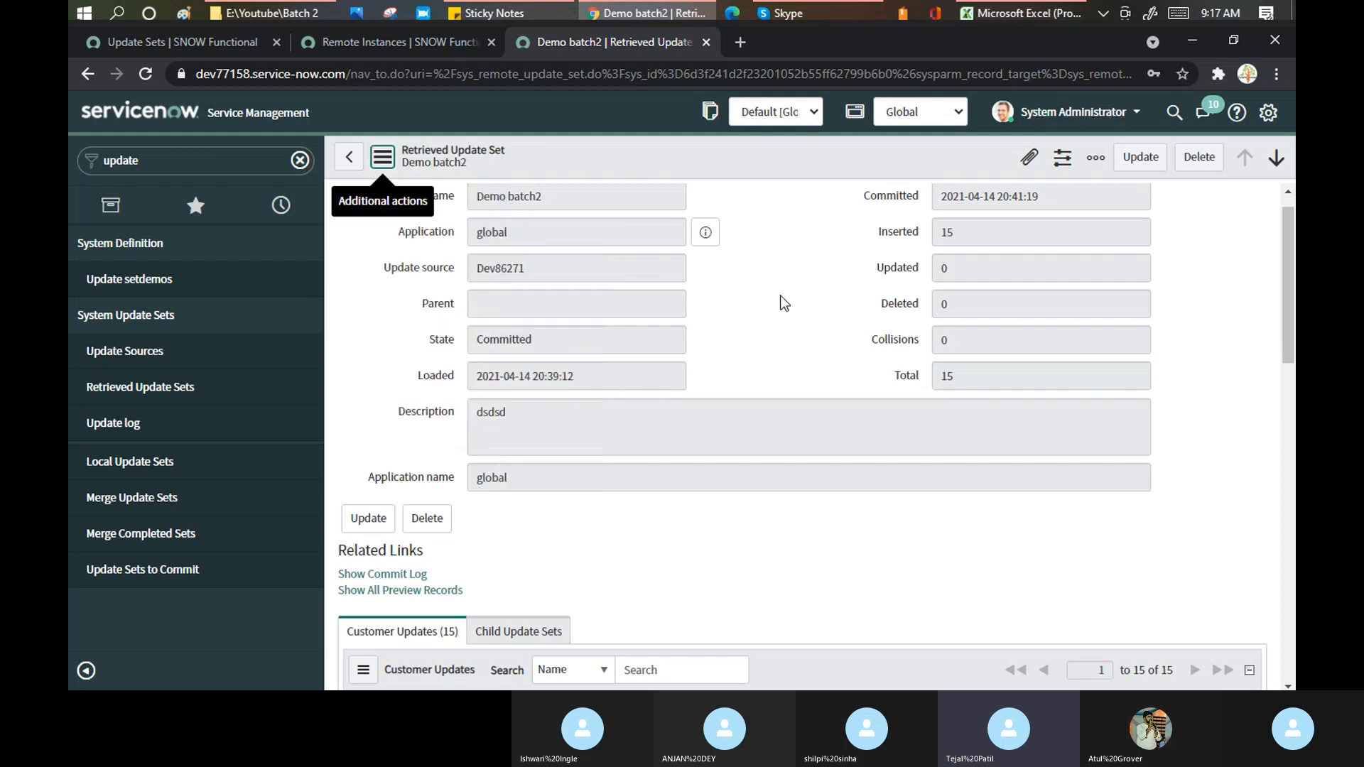
{"action": "scroll", "coordinate": [782, 299], "scroll_direction": "down", "scroll_amount": 1}
{"action": "left_click", "coordinate": [402, 485]}
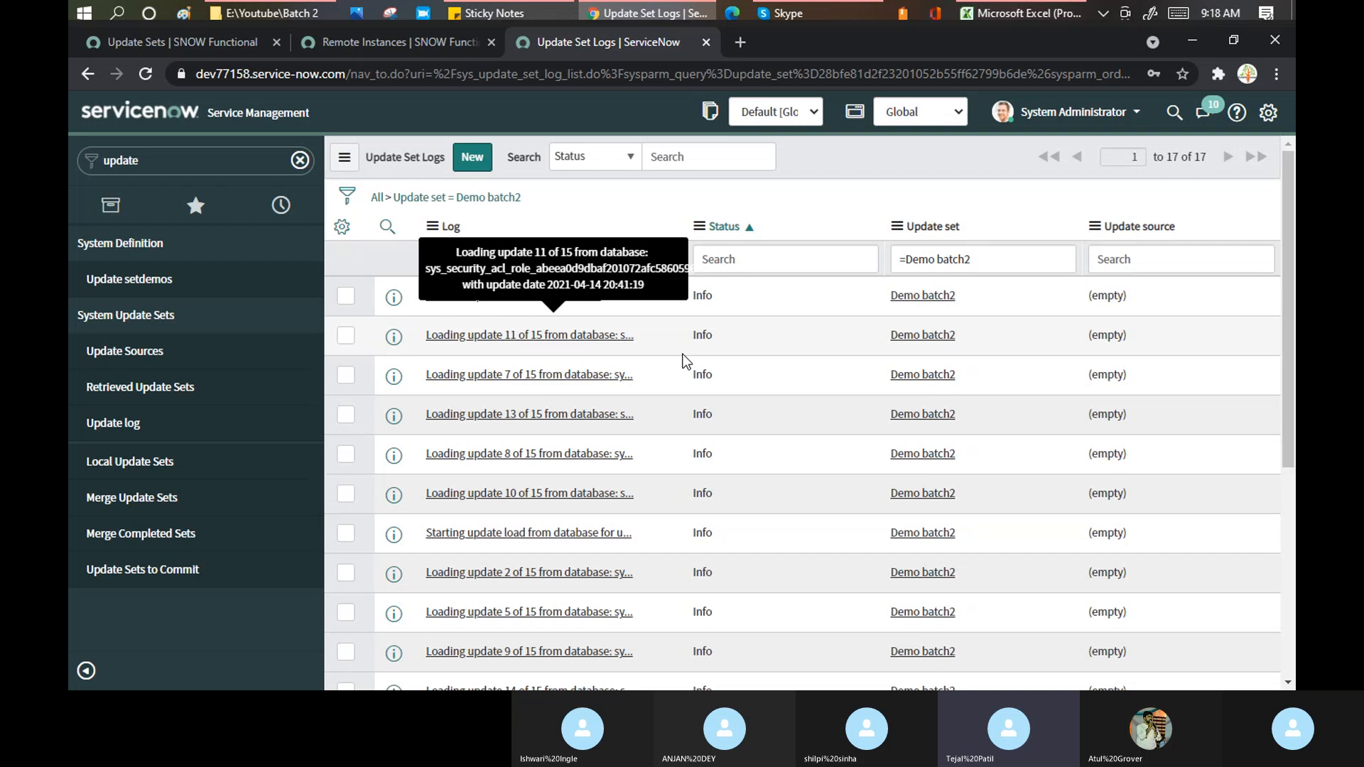
- Search the web for how to roll back an update set in ServiceNow
{"action": "left_click", "coordinate": [743, 45]}
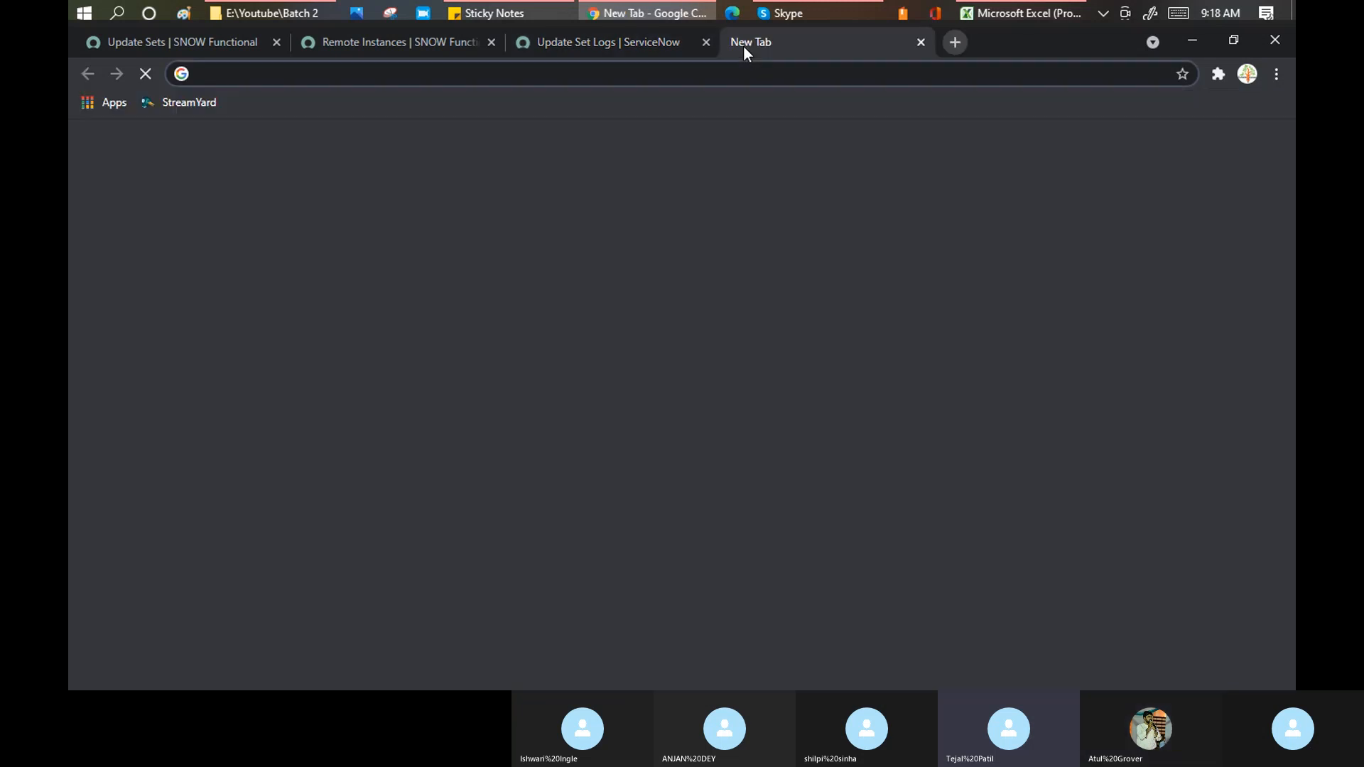
{"action": "type", "text": "howt"}
{"action": "key", "text": "BackSpace"}
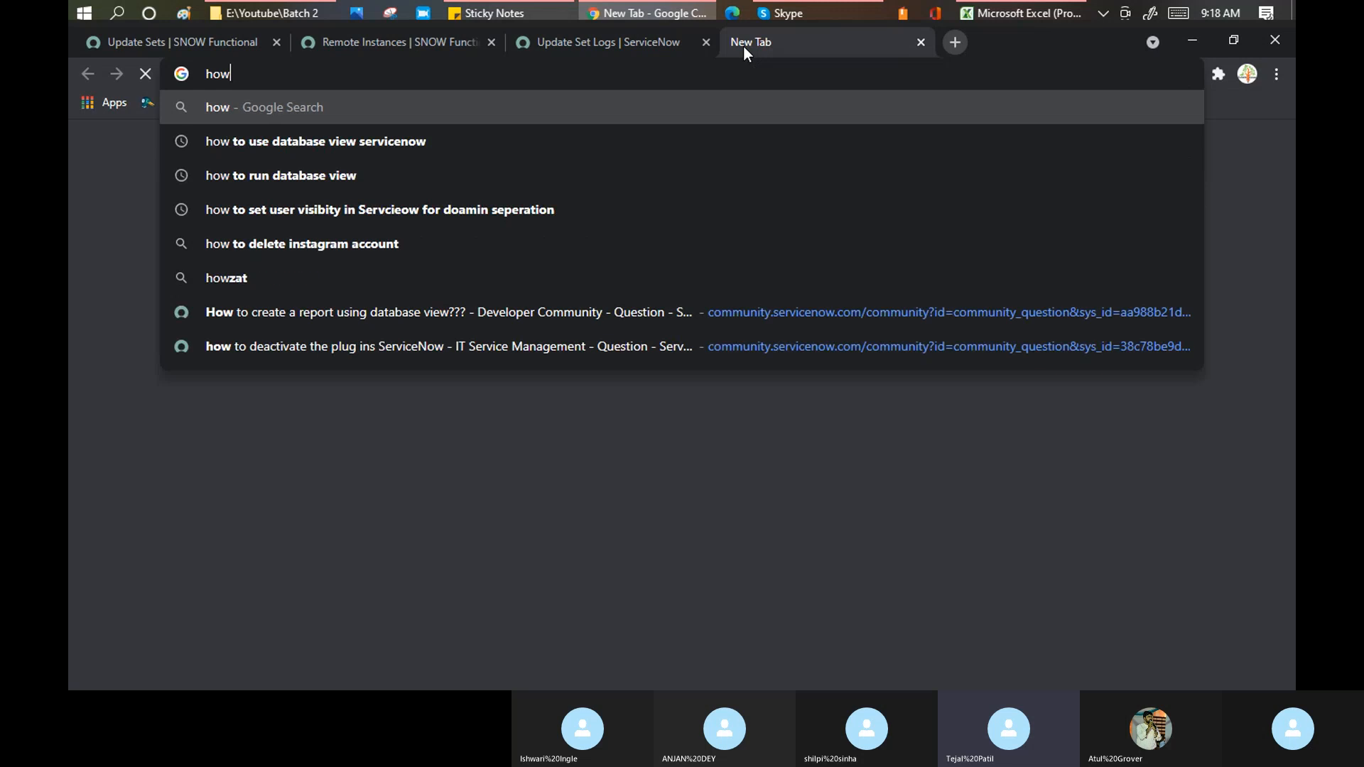
{"action": "key", "text": "BackSpace"}
{"action": "type", "text": "to roll back"}
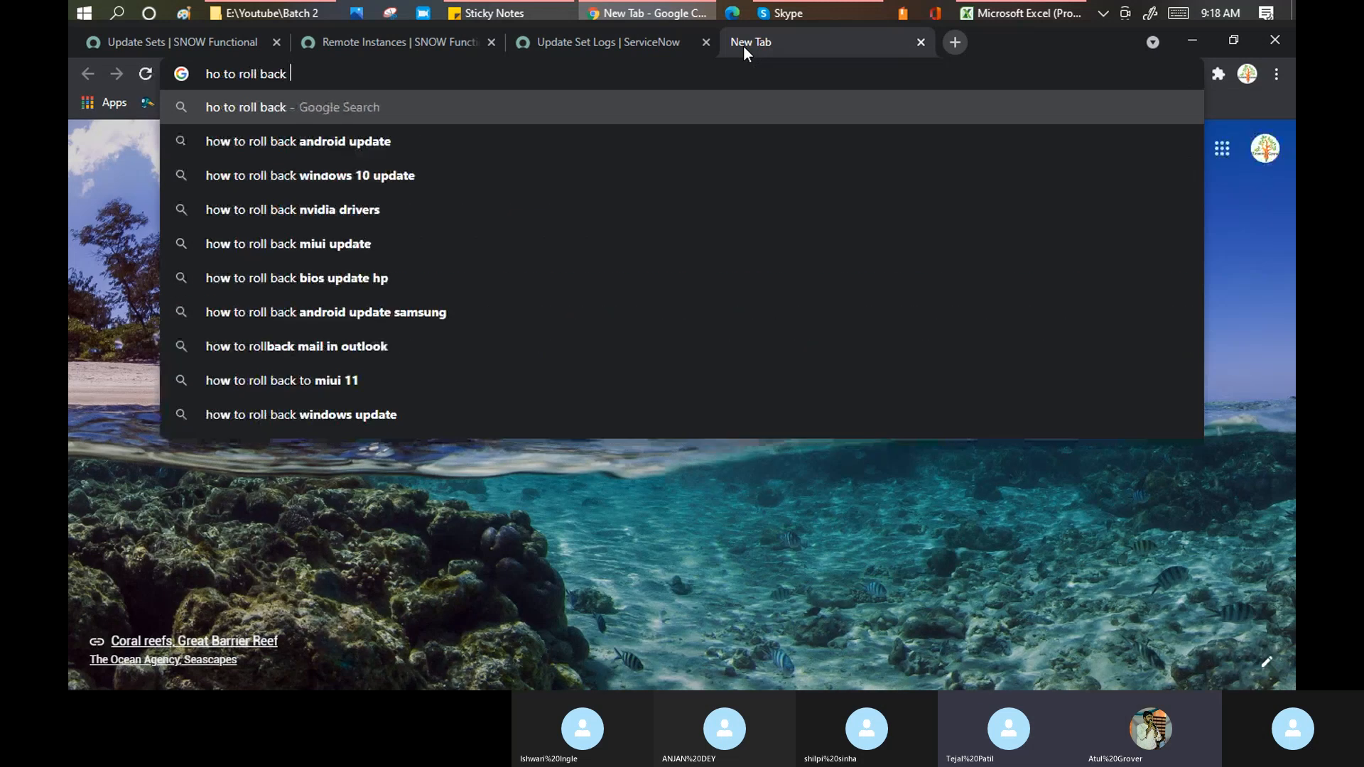
{"action": "type", "text": " update se"}
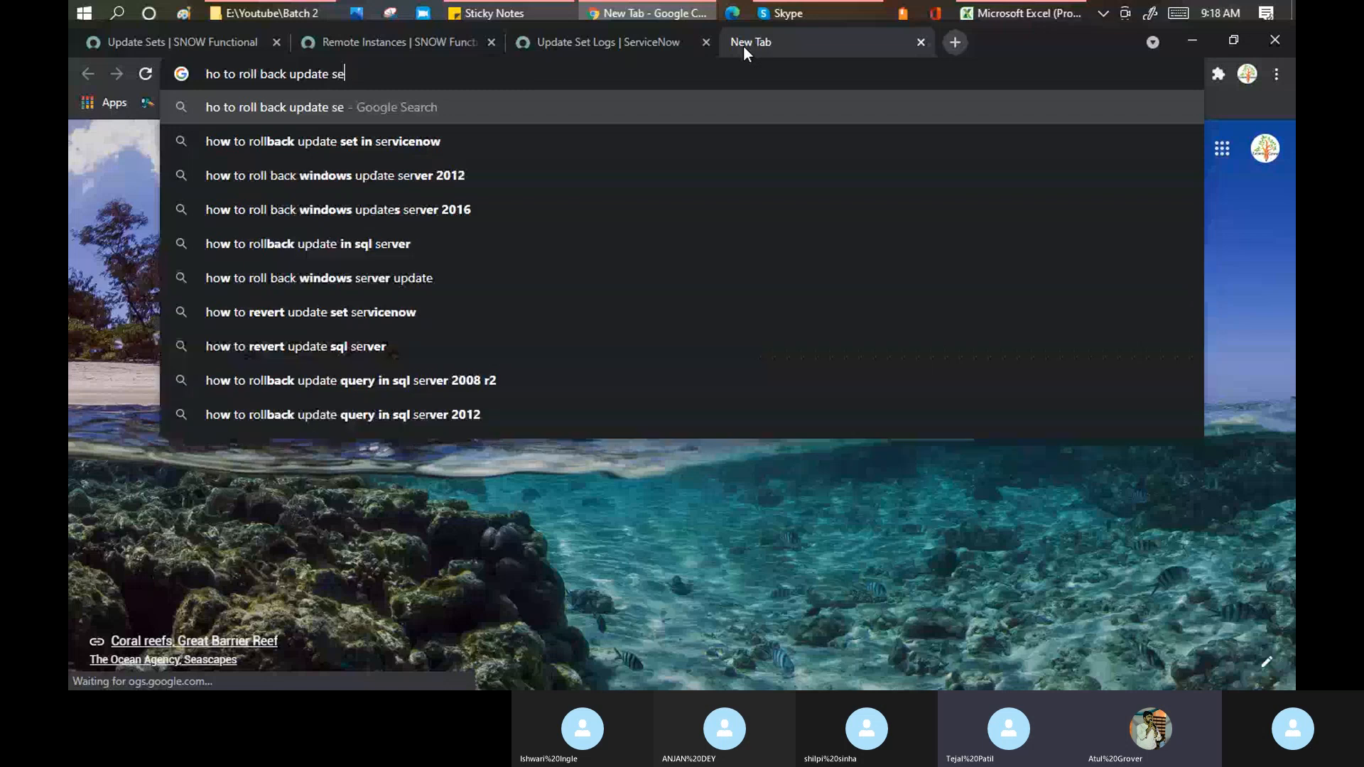
{"action": "type", "text": "t in Servci"}
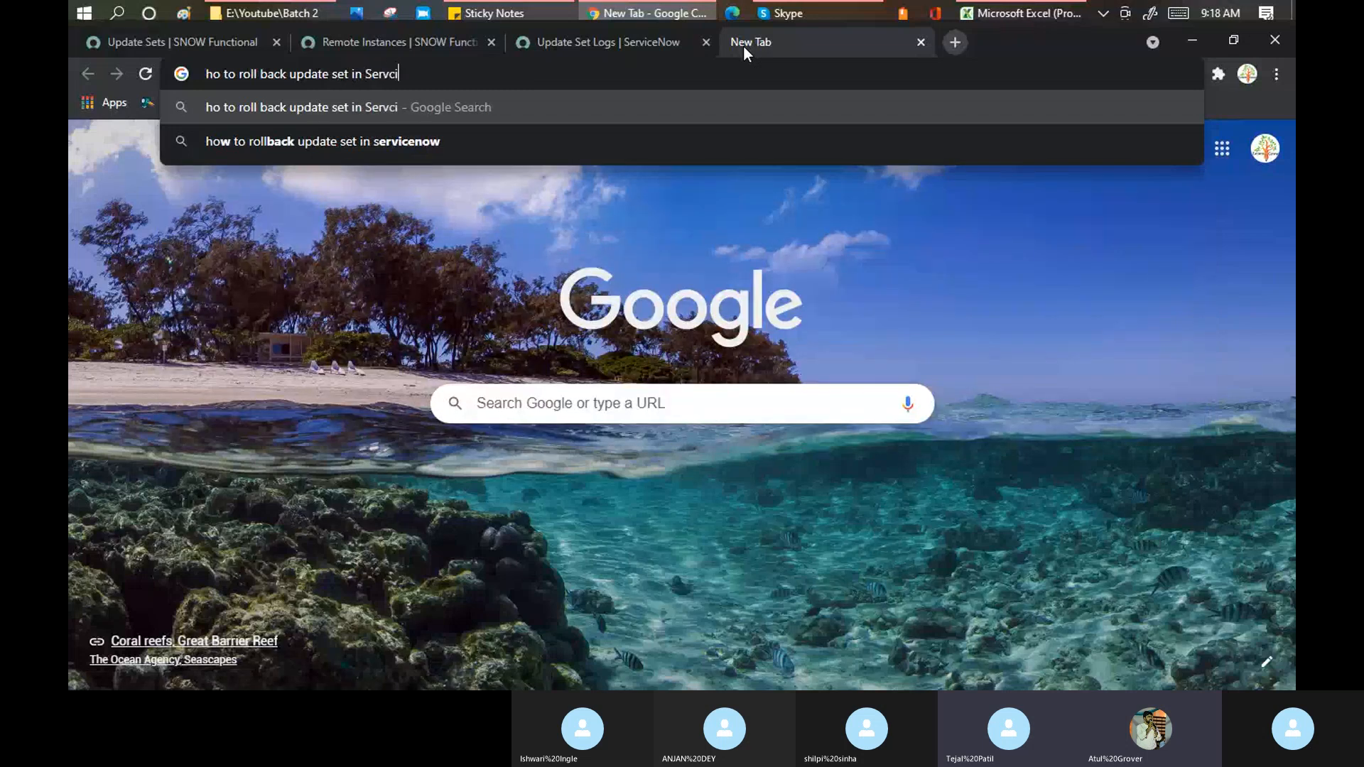
{"action": "type", "text": "enow"}
{"action": "key", "text": "Return"}
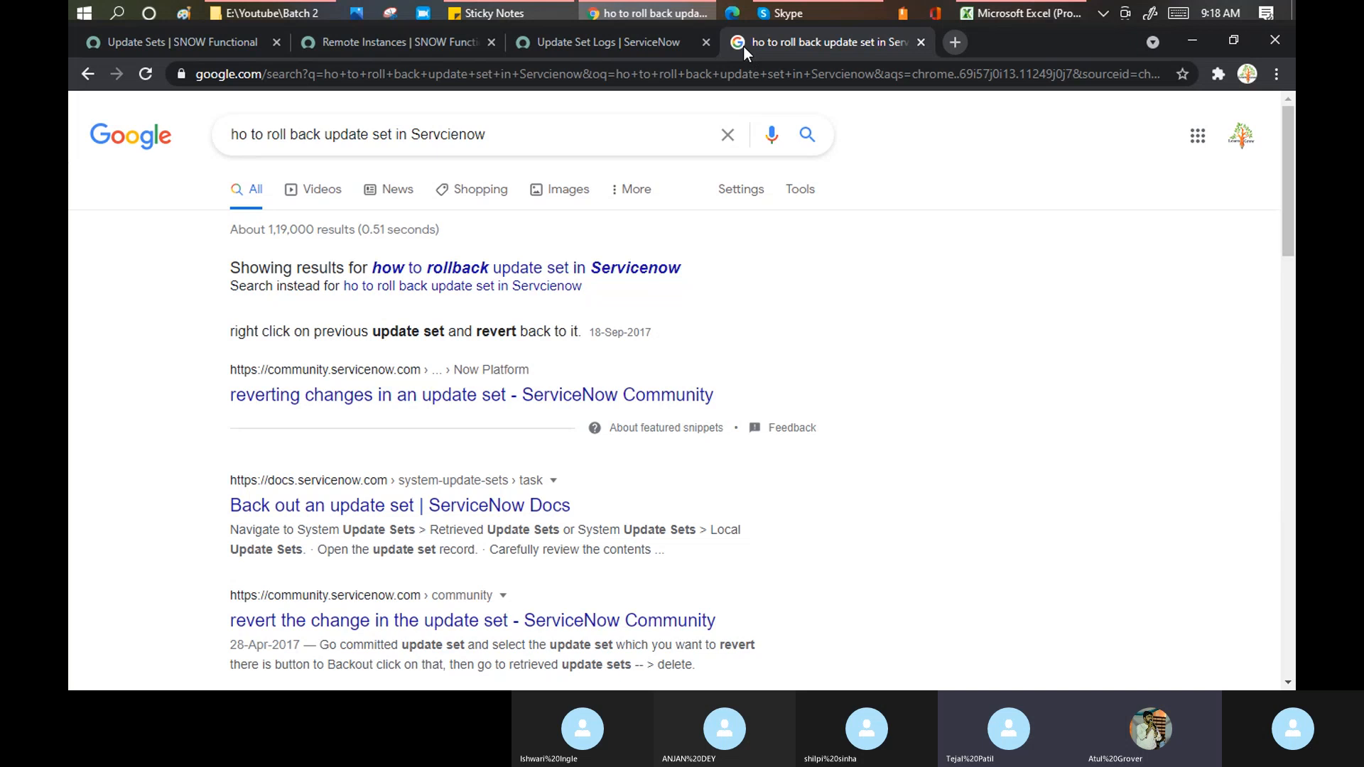
- Open the ServiceNow Docs back-out article and community rollback threads in new tabs, then view the Docs article
{"action": "middle_click", "coordinate": [396, 513]}
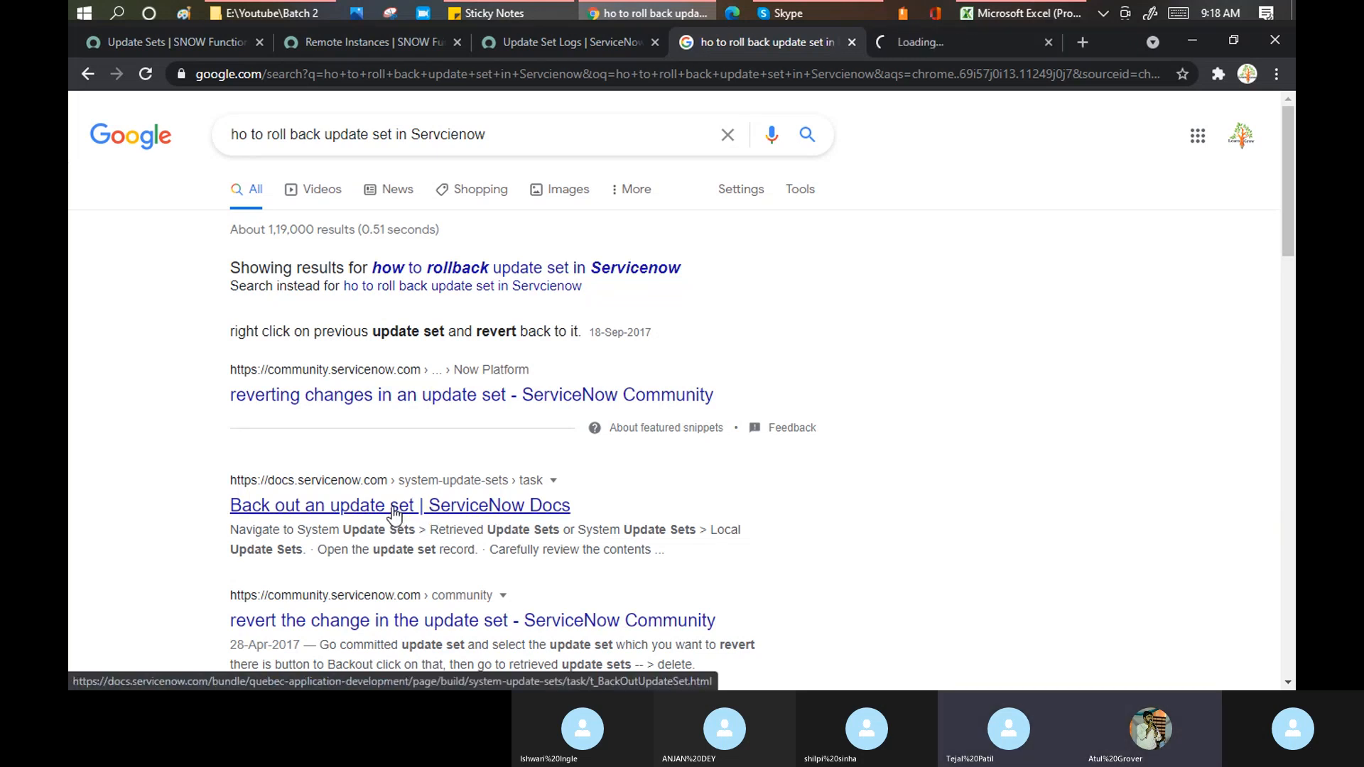
{"action": "middle_click", "coordinate": [400, 634]}
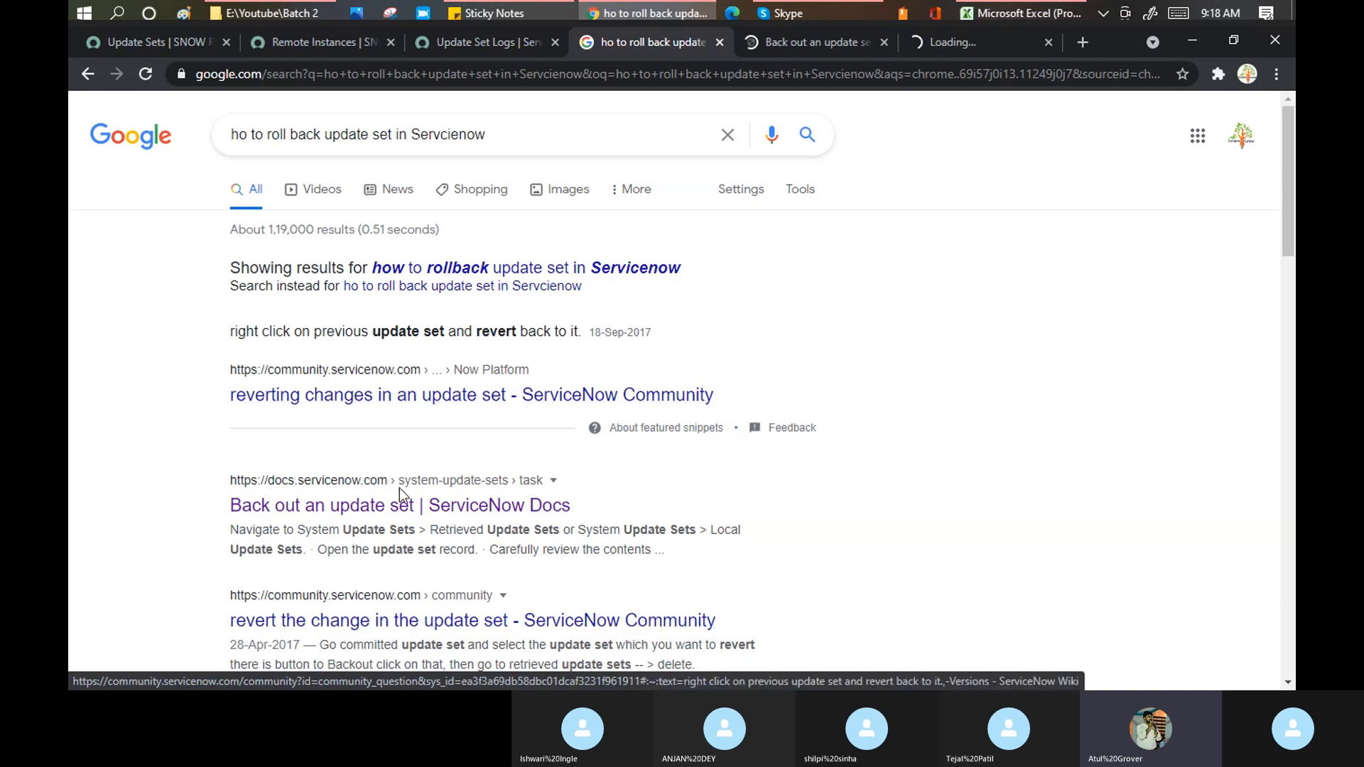
{"action": "scroll", "coordinate": [402, 497], "scroll_direction": "down", "scroll_amount": 4}
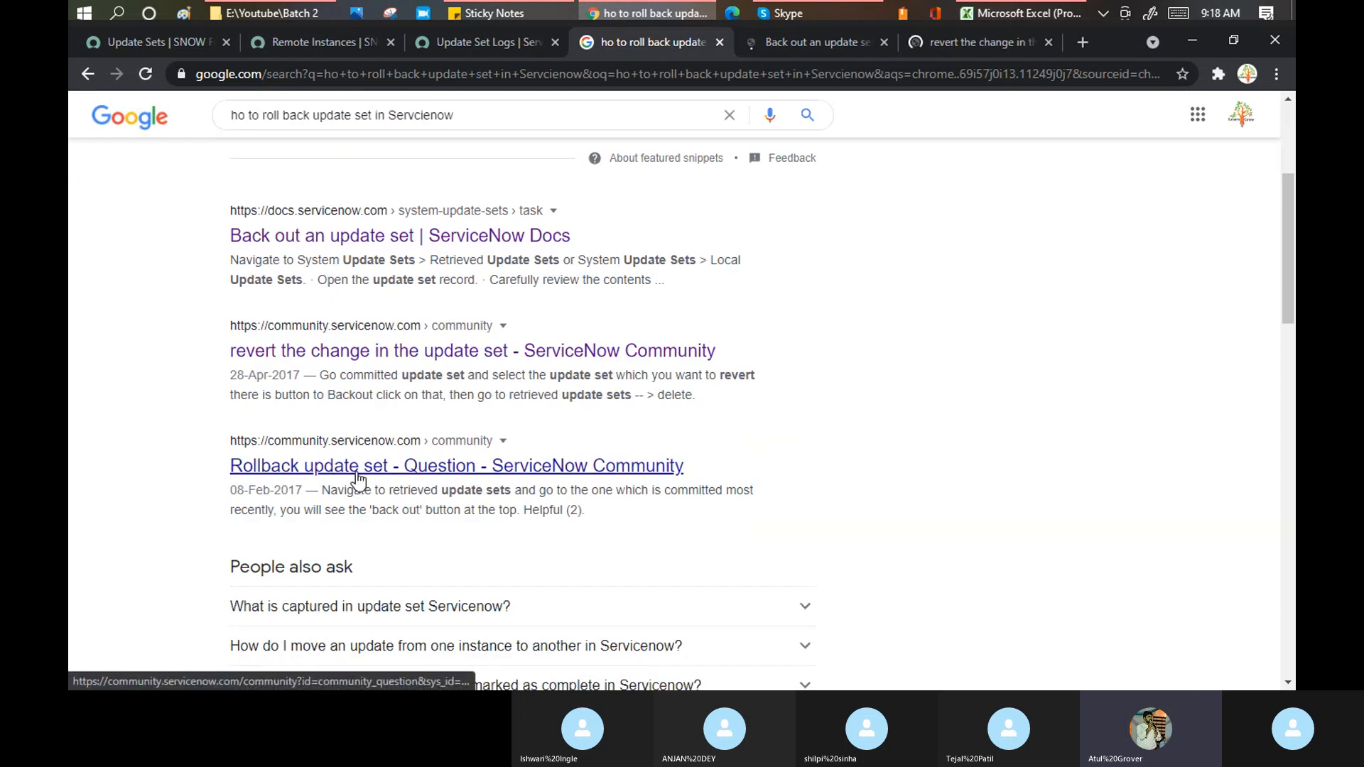
{"action": "middle_click", "coordinate": [358, 481]}
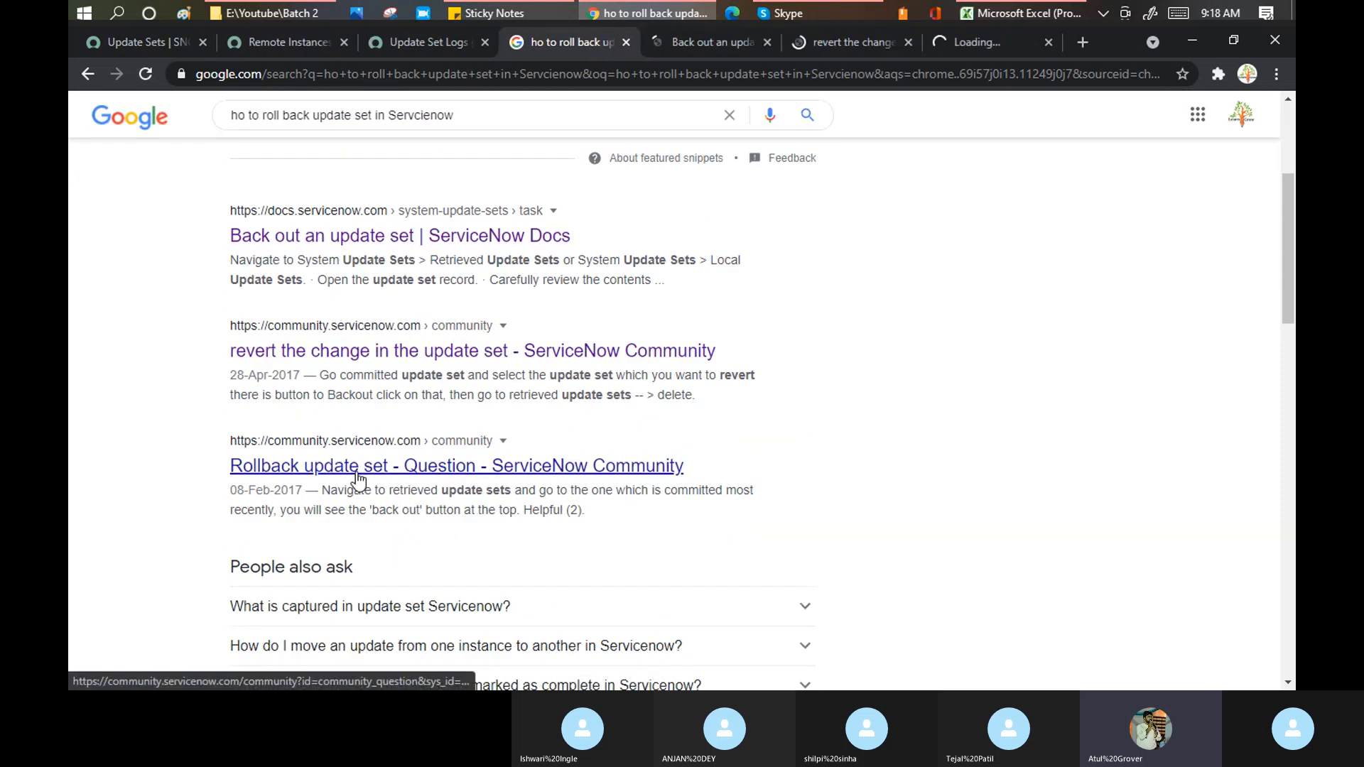
{"action": "left_click", "coordinate": [708, 48]}
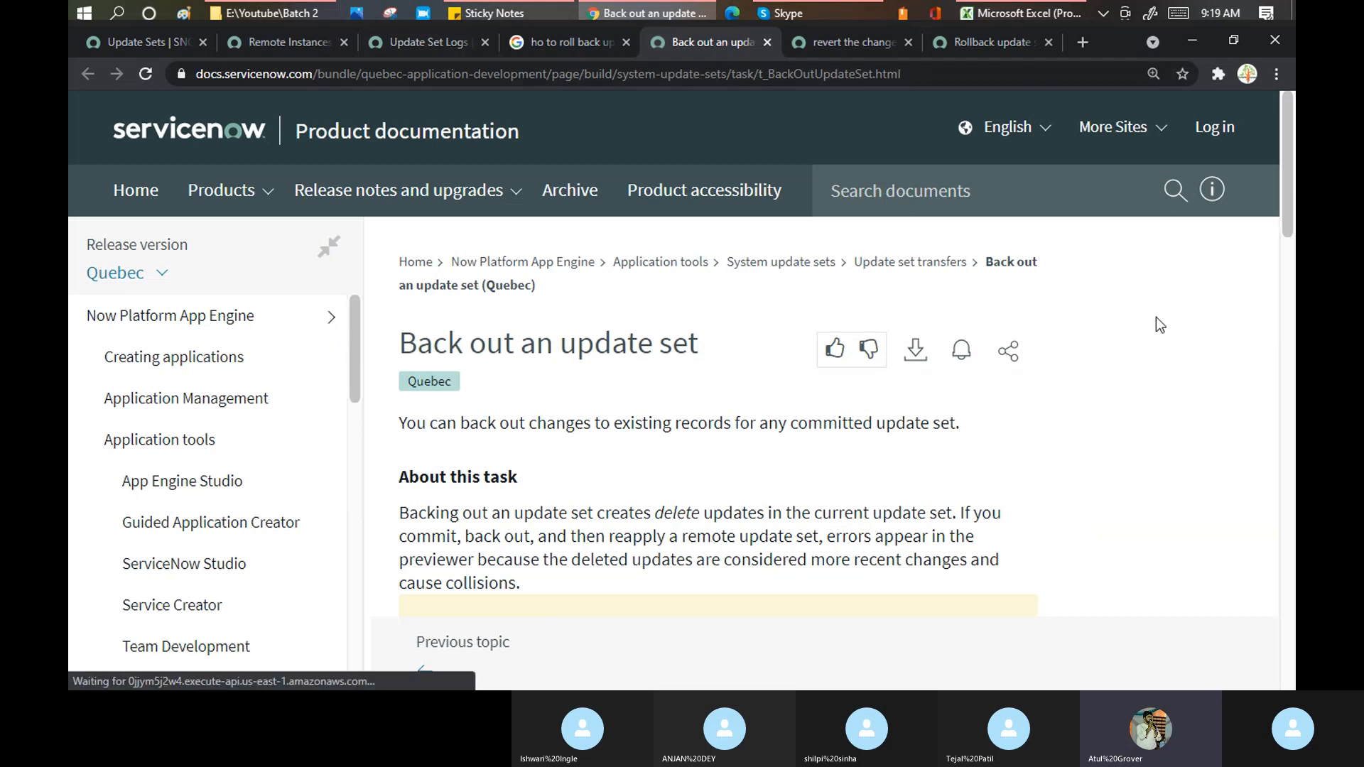
- Scroll the article down to the warning against backing out the Default update set
{"action": "scroll", "coordinate": [1156, 318], "scroll_direction": "down", "scroll_amount": 3}
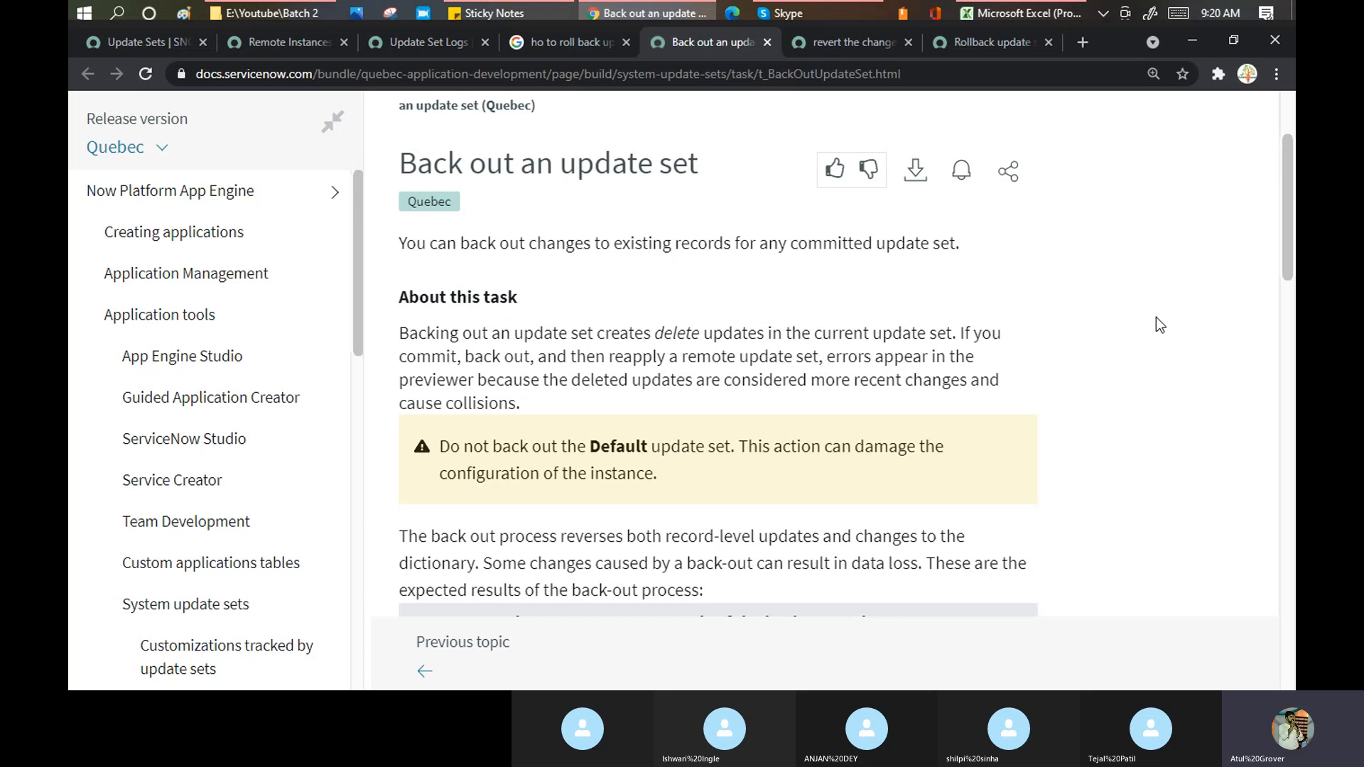
- Highlight the key sentences on what back-out reverses and its data-loss risk, then reach the Procedure section
{"action": "scroll", "coordinate": [1157, 317], "scroll_direction": "down", "scroll_amount": 2}
{"action": "scroll", "coordinate": [1157, 317], "scroll_direction": "down", "scroll_amount": 3}
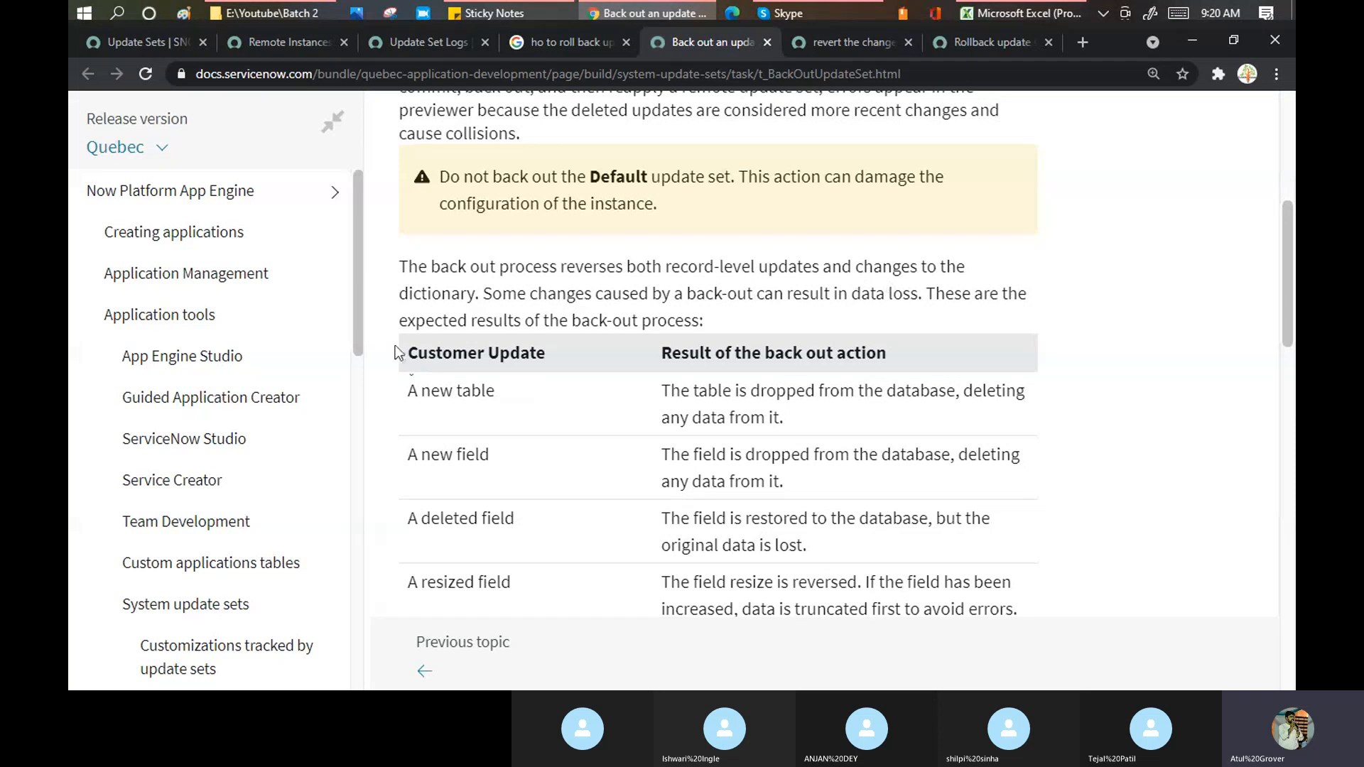
{"action": "left_click_drag", "start_coordinate": [410, 270], "coordinate": [893, 276]}
{"action": "left_click_drag", "start_coordinate": [584, 294], "coordinate": [924, 294]}
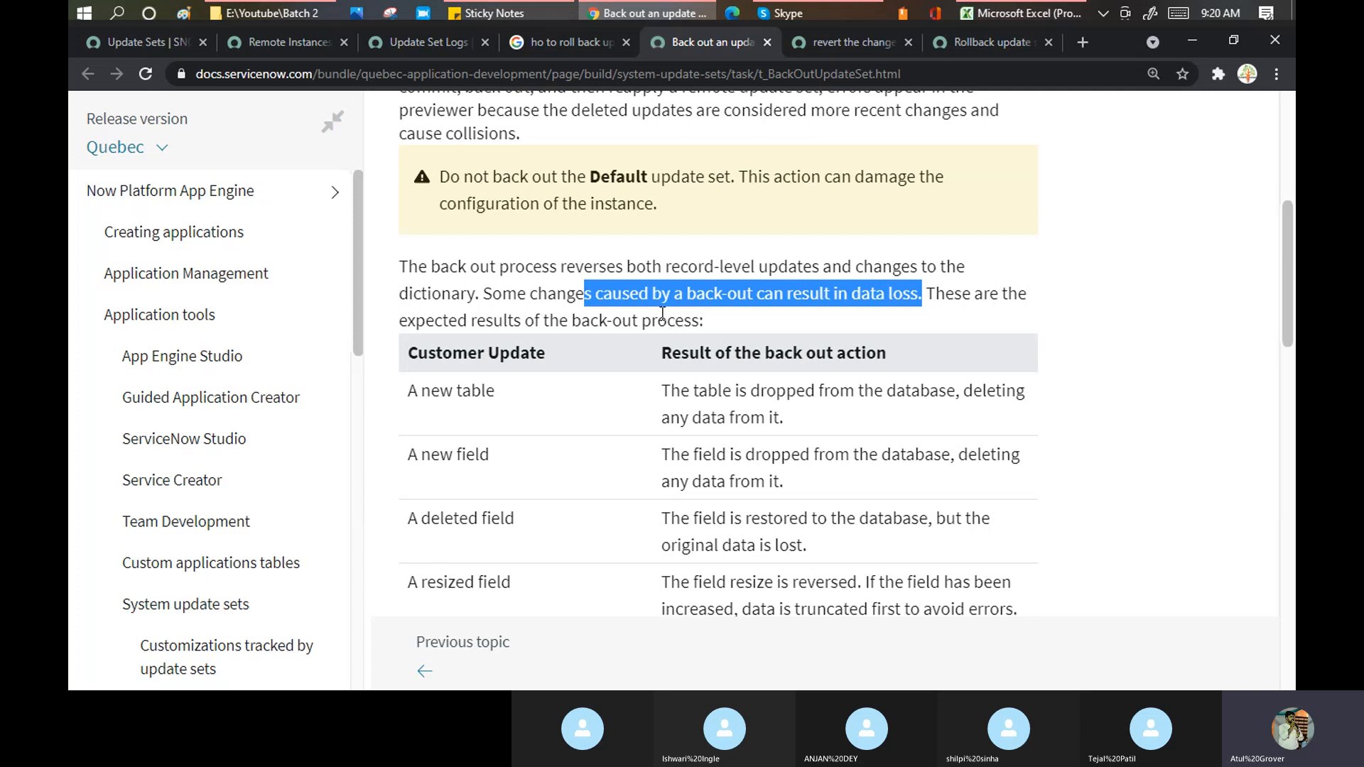
{"action": "scroll", "coordinate": [662, 313], "scroll_direction": "down", "scroll_amount": 5}
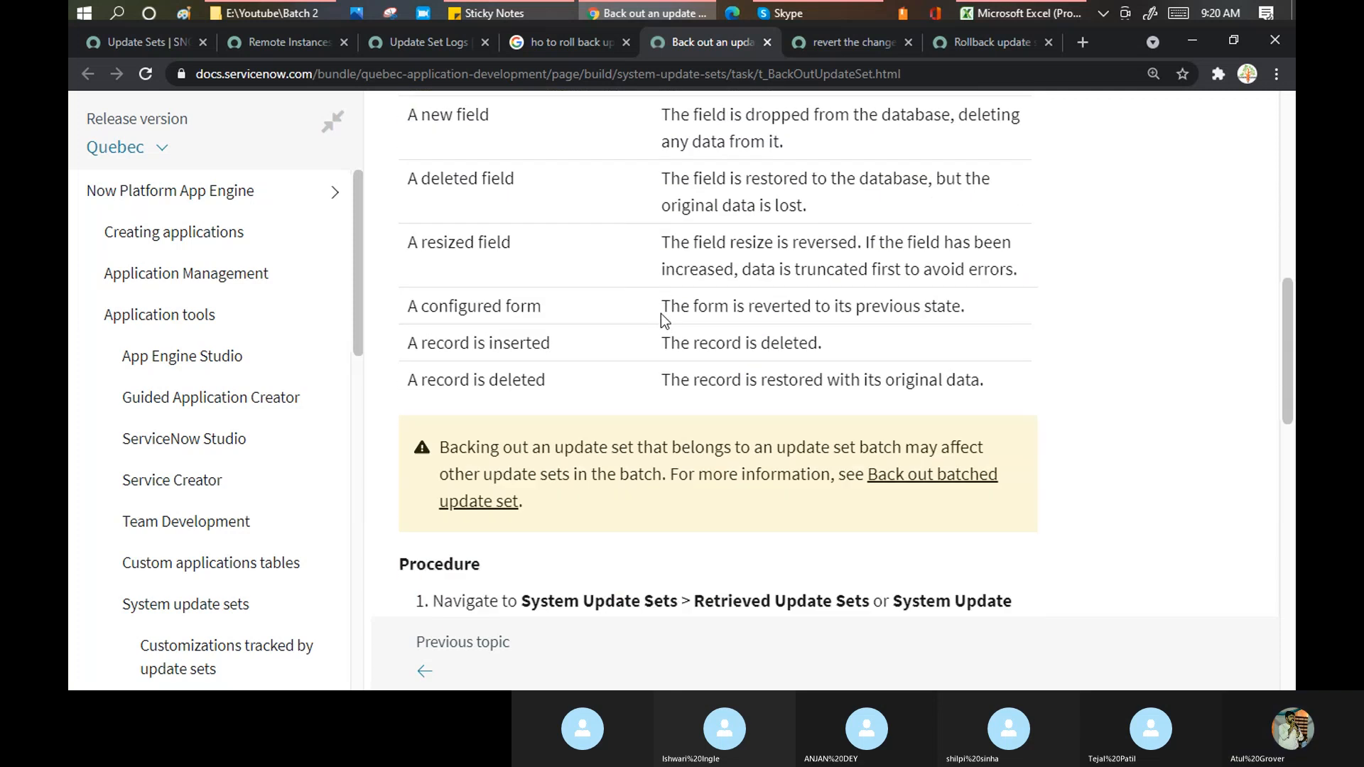
{"action": "left_click_drag", "start_coordinate": [850, 427], "coordinate": [1000, 452]}
{"action": "left_click", "coordinate": [686, 484]}
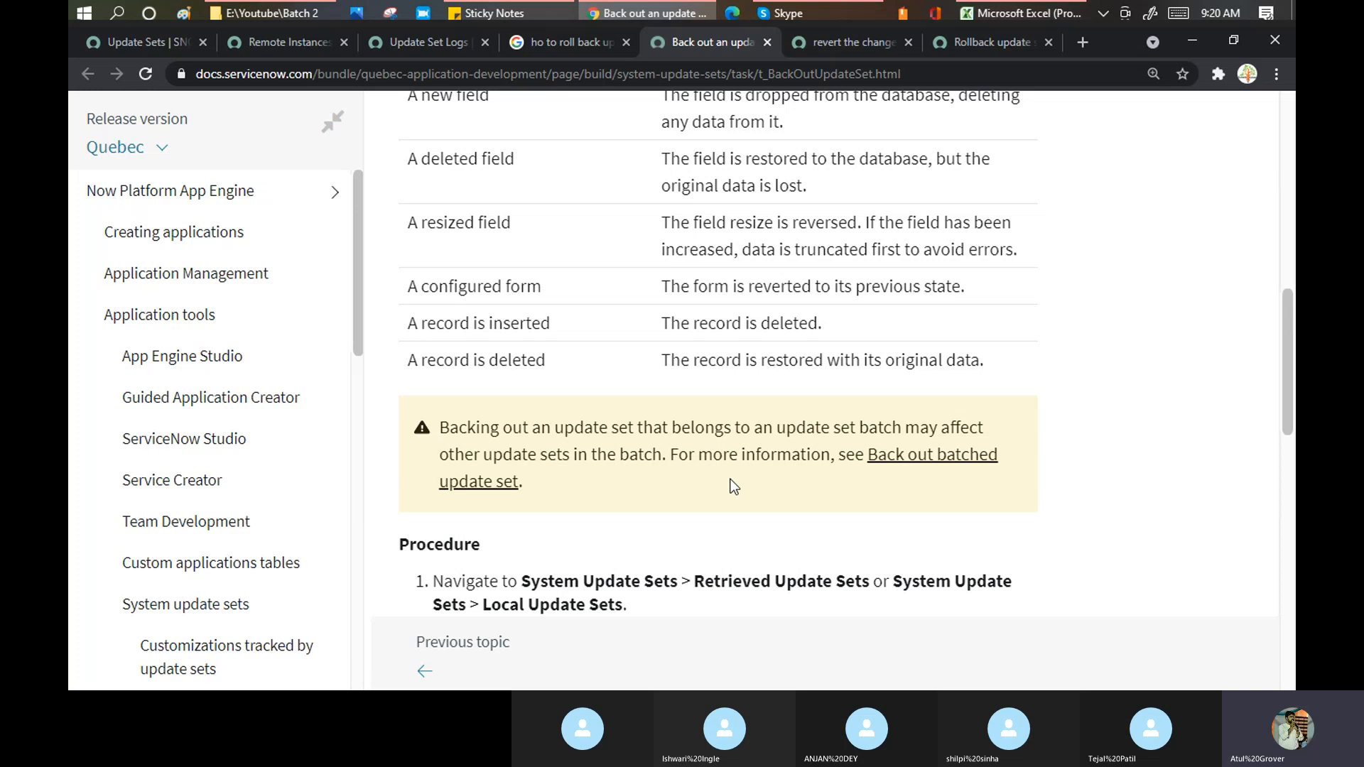
{"action": "scroll", "coordinate": [741, 481], "scroll_direction": "down", "scroll_amount": 4}
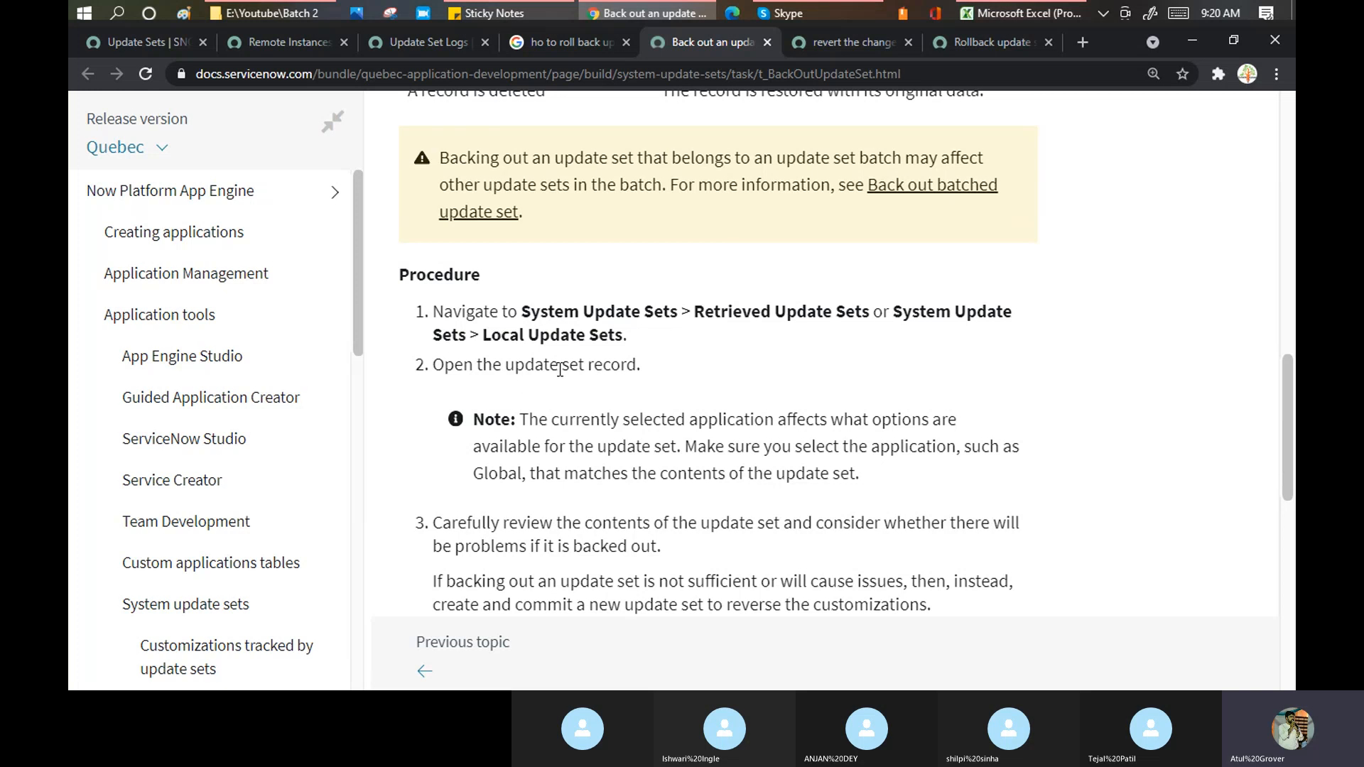
- Scroll through the procedure steps, highlighting and then clearing step 3
{"action": "scroll", "coordinate": [629, 384], "scroll_direction": "down", "scroll_amount": 1}
{"action": "scroll", "coordinate": [630, 385], "scroll_direction": "down", "scroll_amount": 1}
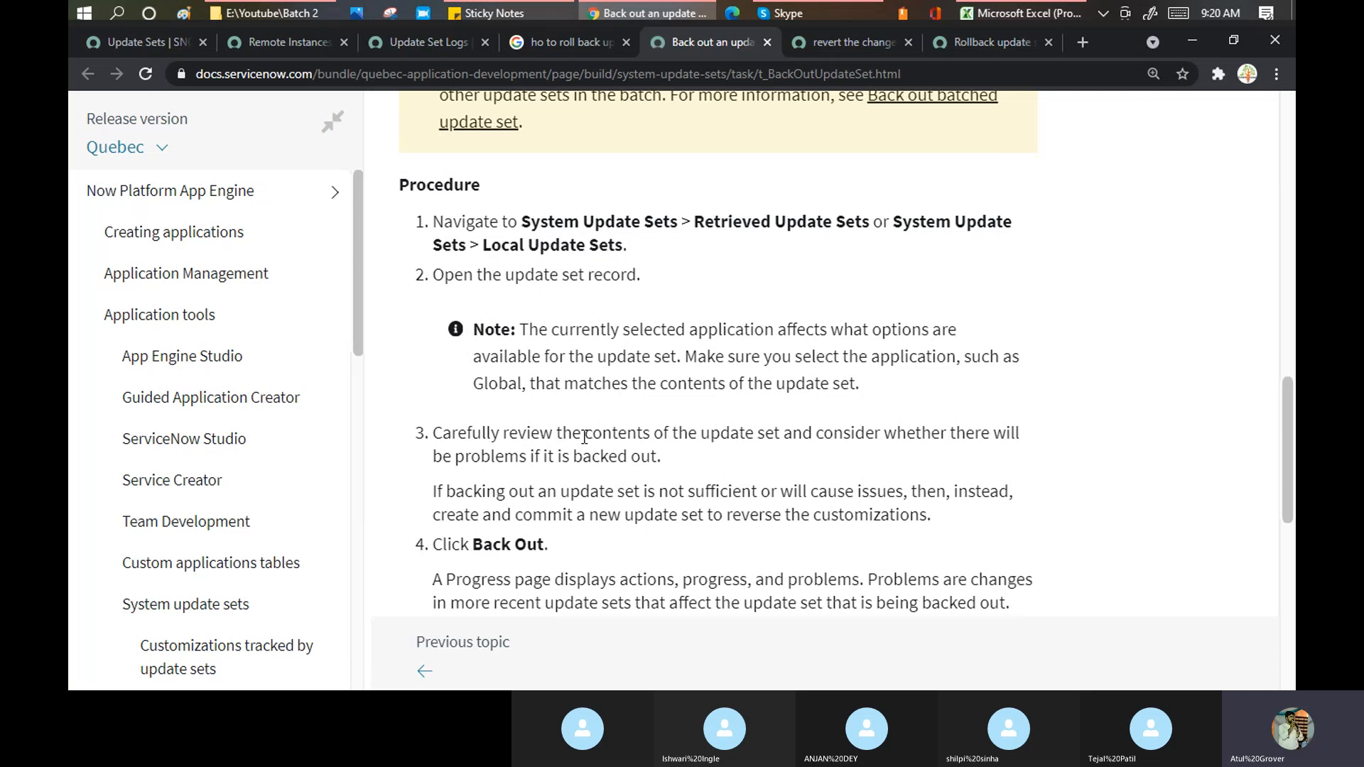
{"action": "left_click_drag", "start_coordinate": [583, 435], "coordinate": [819, 442]}
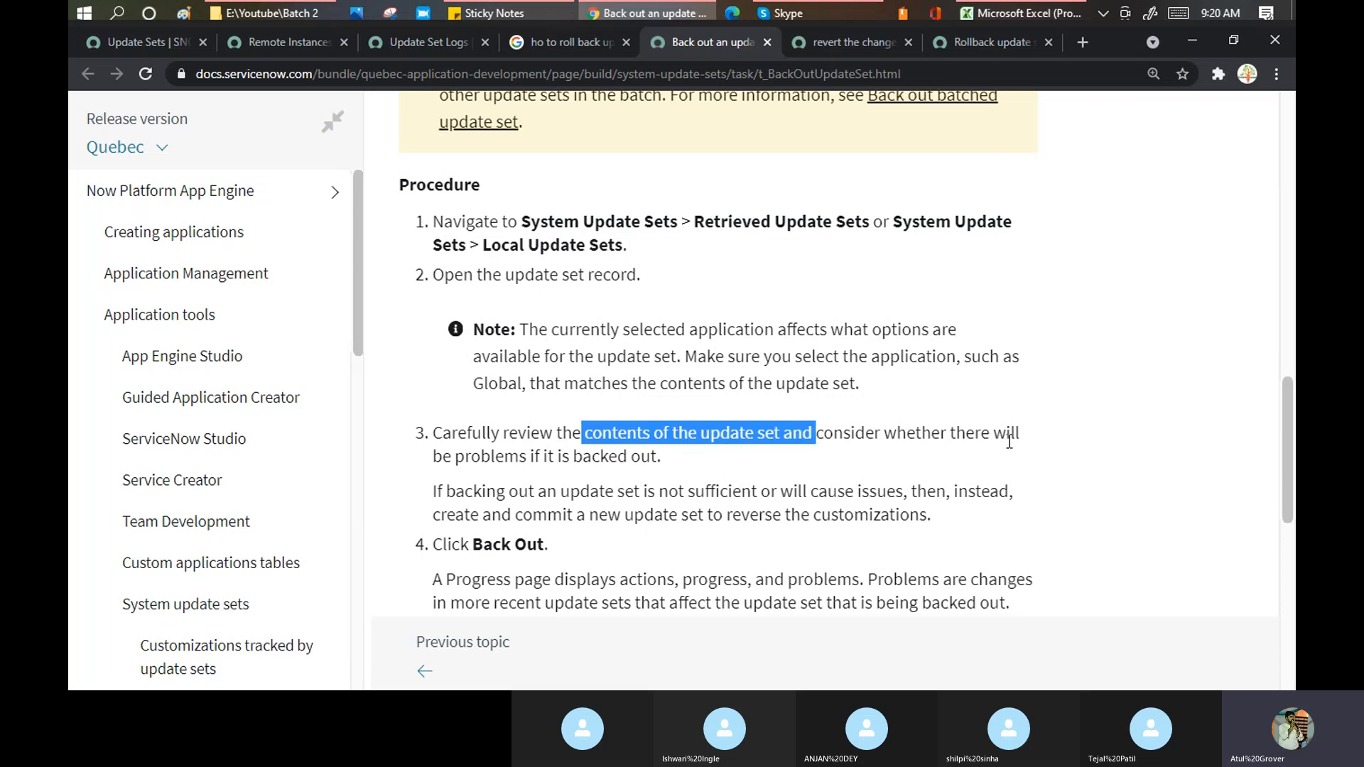
{"action": "left_click", "coordinate": [685, 446]}
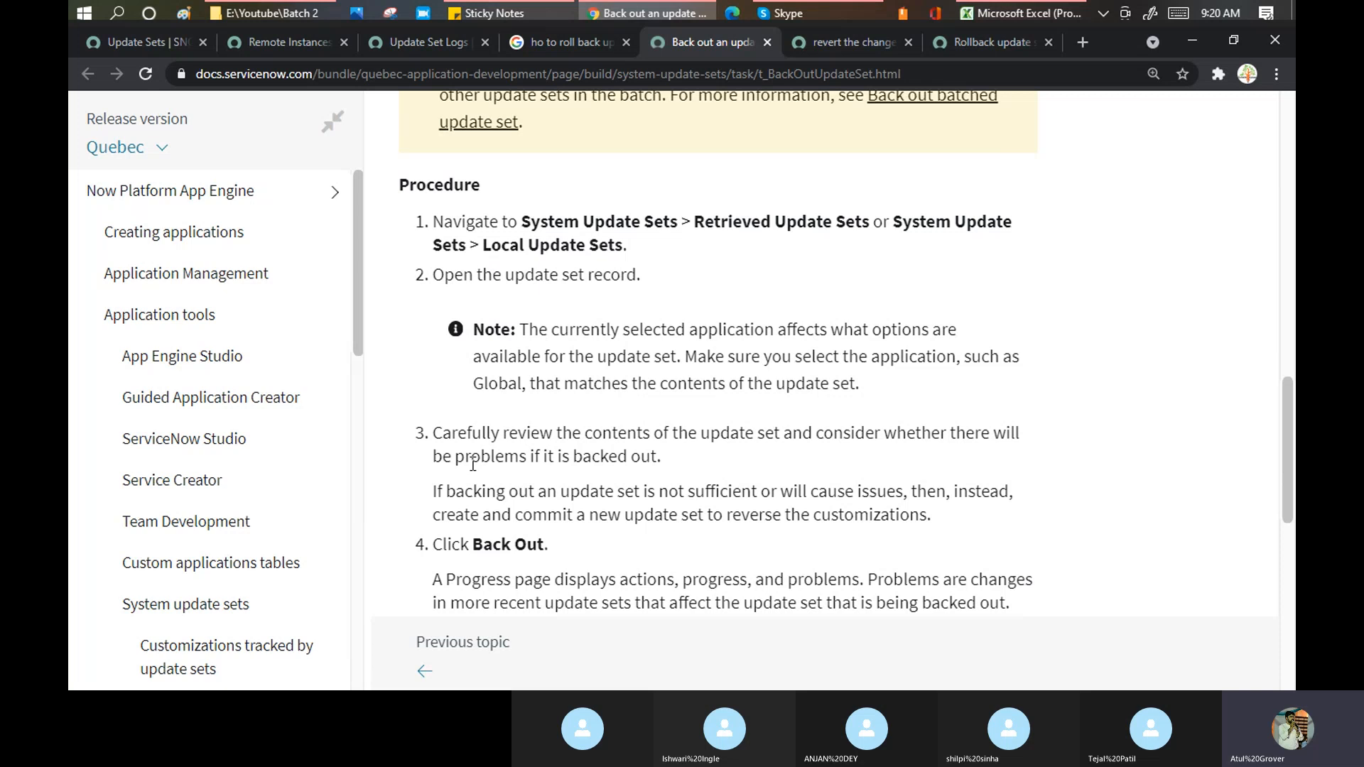
- Back in ServiceNow, open Demo batch2 and scroll to its 15 customer updates
{"action": "left_click", "coordinate": [423, 42]}
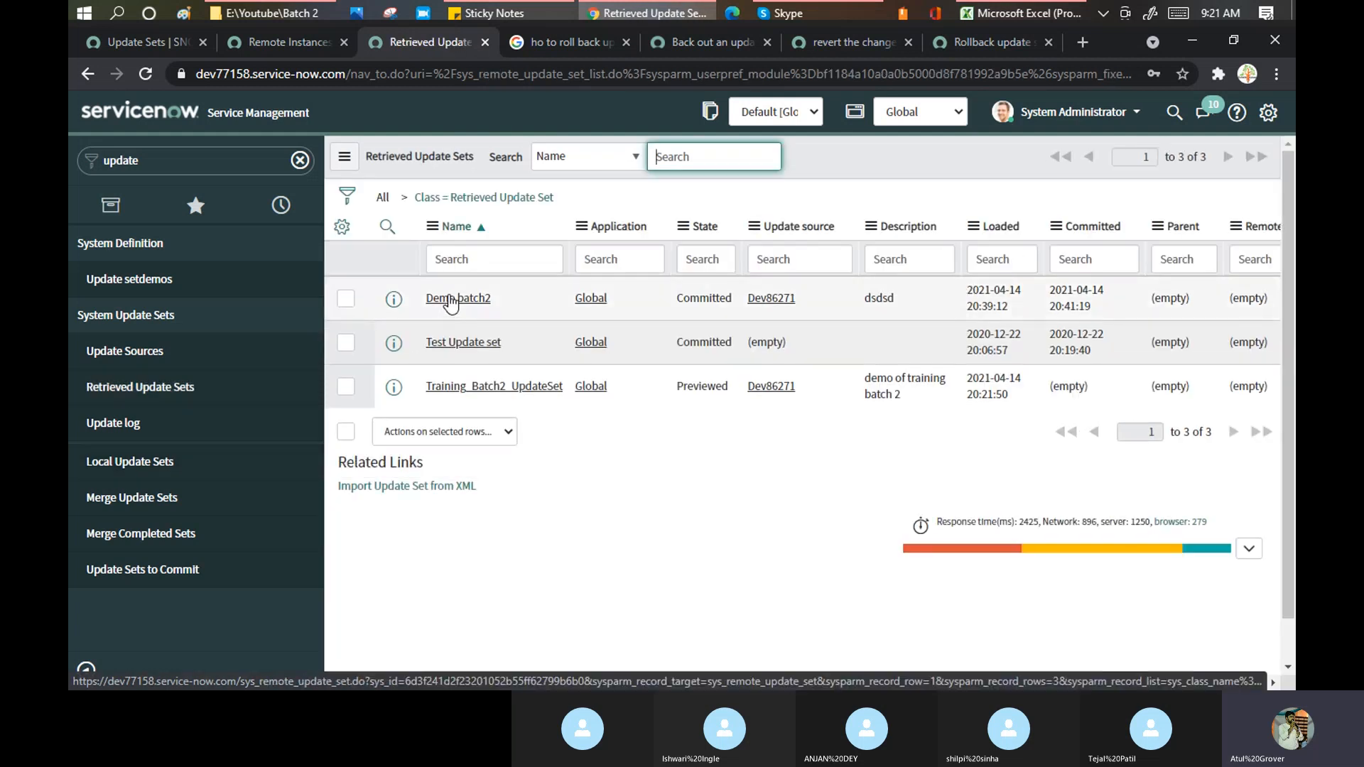
{"action": "left_click", "coordinate": [451, 298]}
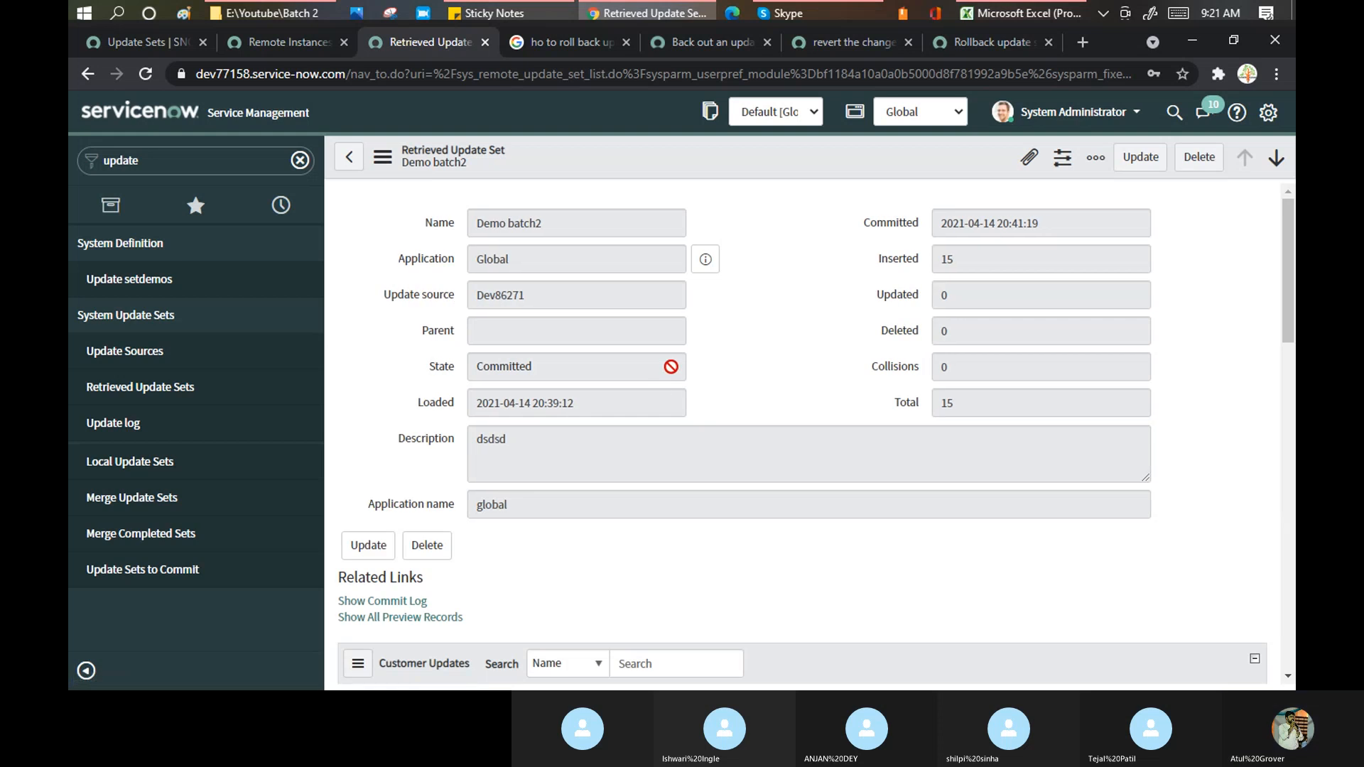
{"action": "scroll", "coordinate": [671, 368], "scroll_direction": "down", "scroll_amount": 5}
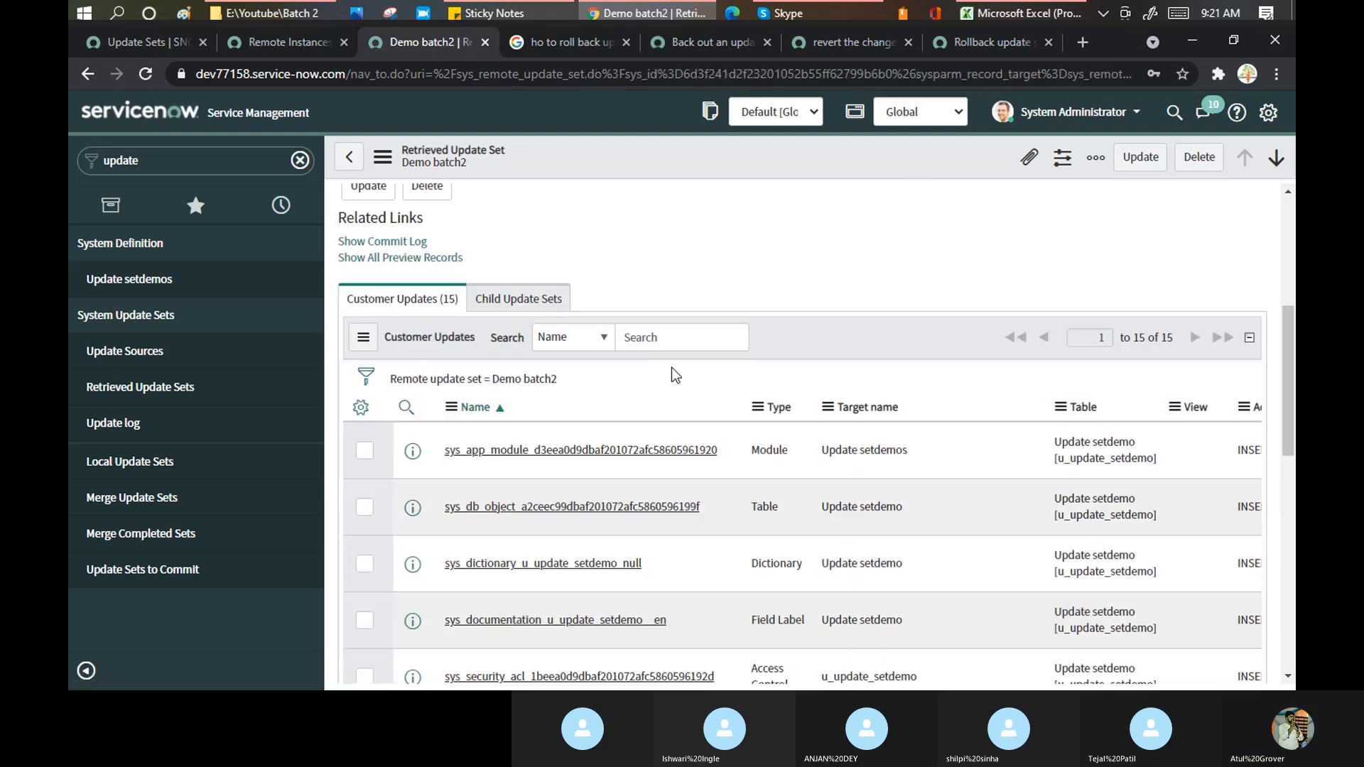
{"action": "scroll", "coordinate": [671, 369], "scroll_direction": "down", "scroll_amount": 3}
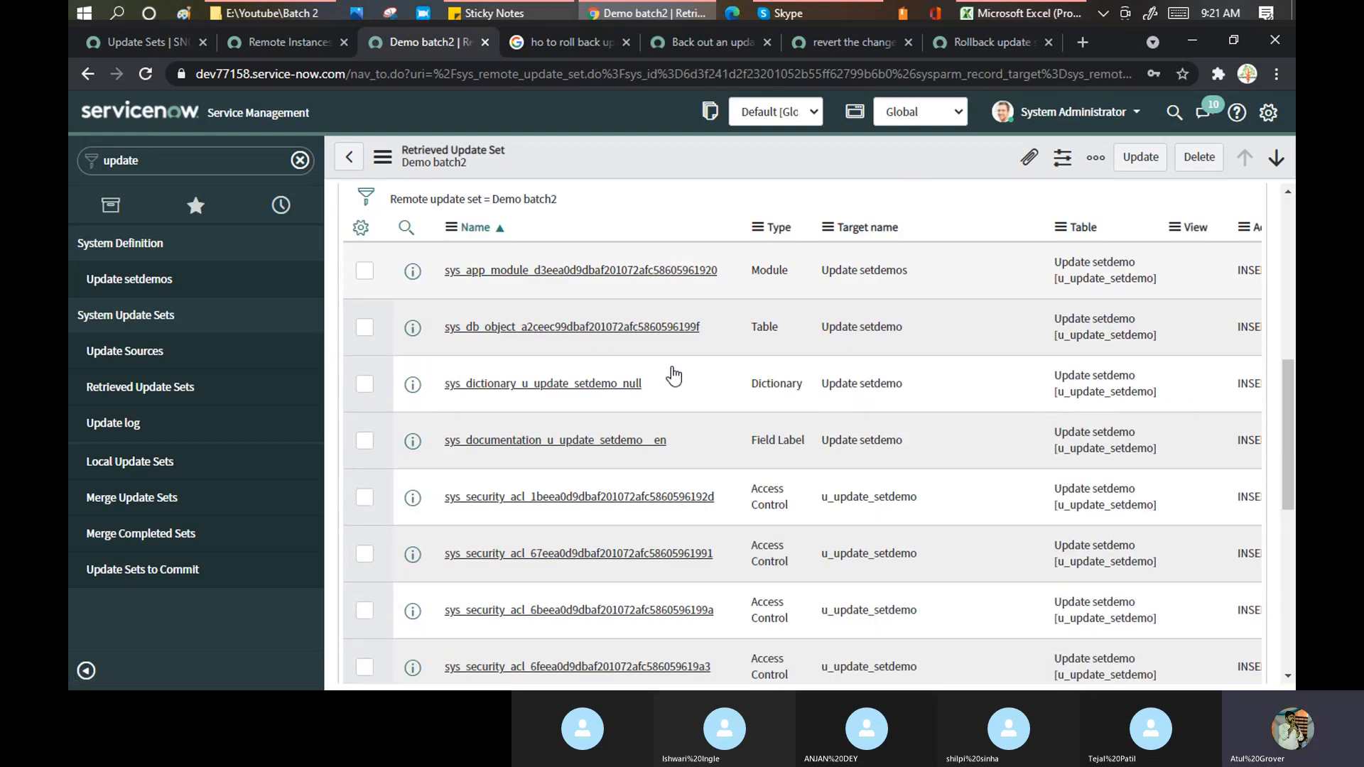
- Open the sys_dictionary_u_update_setdemo_null customer update and scroll through its Payload and Remote update set fields
{"action": "left_click", "coordinate": [516, 387]}
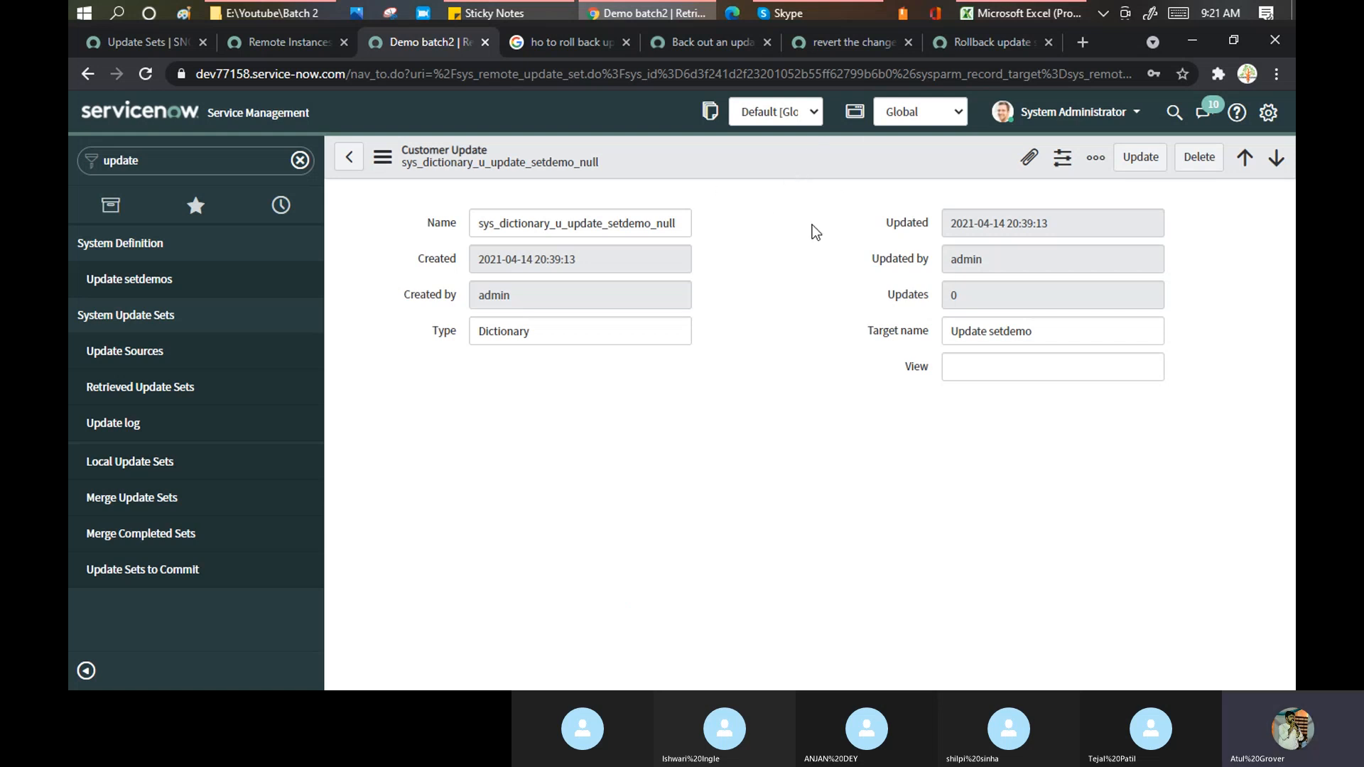
{"action": "right_click", "coordinate": [754, 199]}
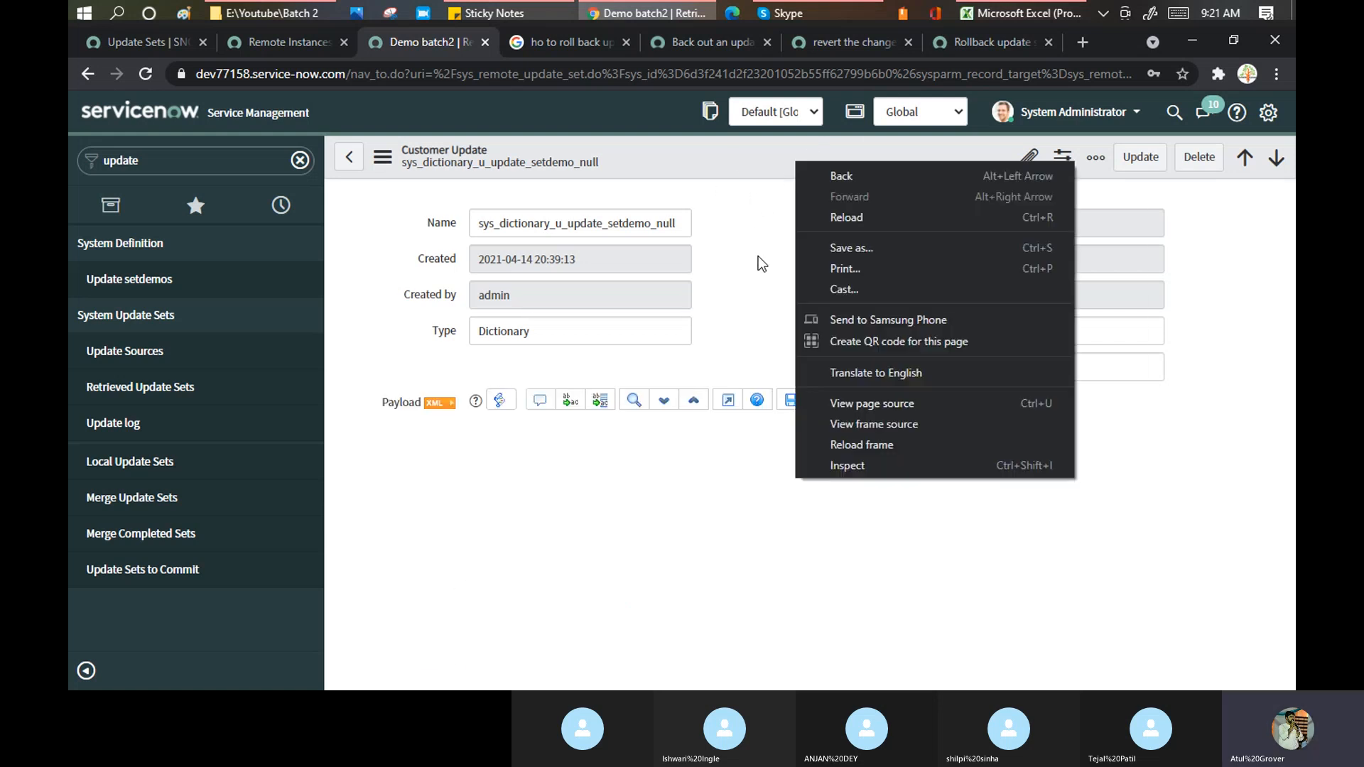
{"action": "left_click", "coordinate": [746, 216]}
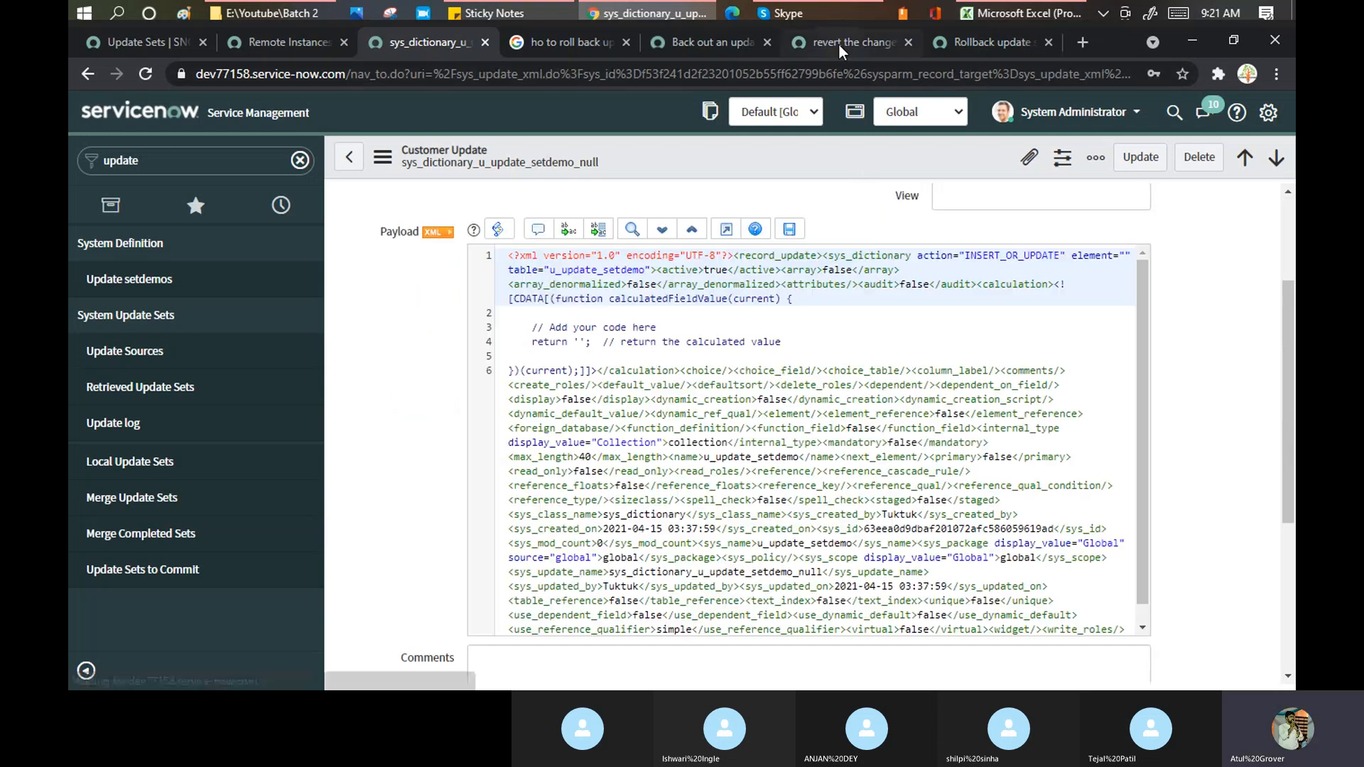
{"action": "scroll", "coordinate": [398, 447], "scroll_direction": "down", "scroll_amount": 4}
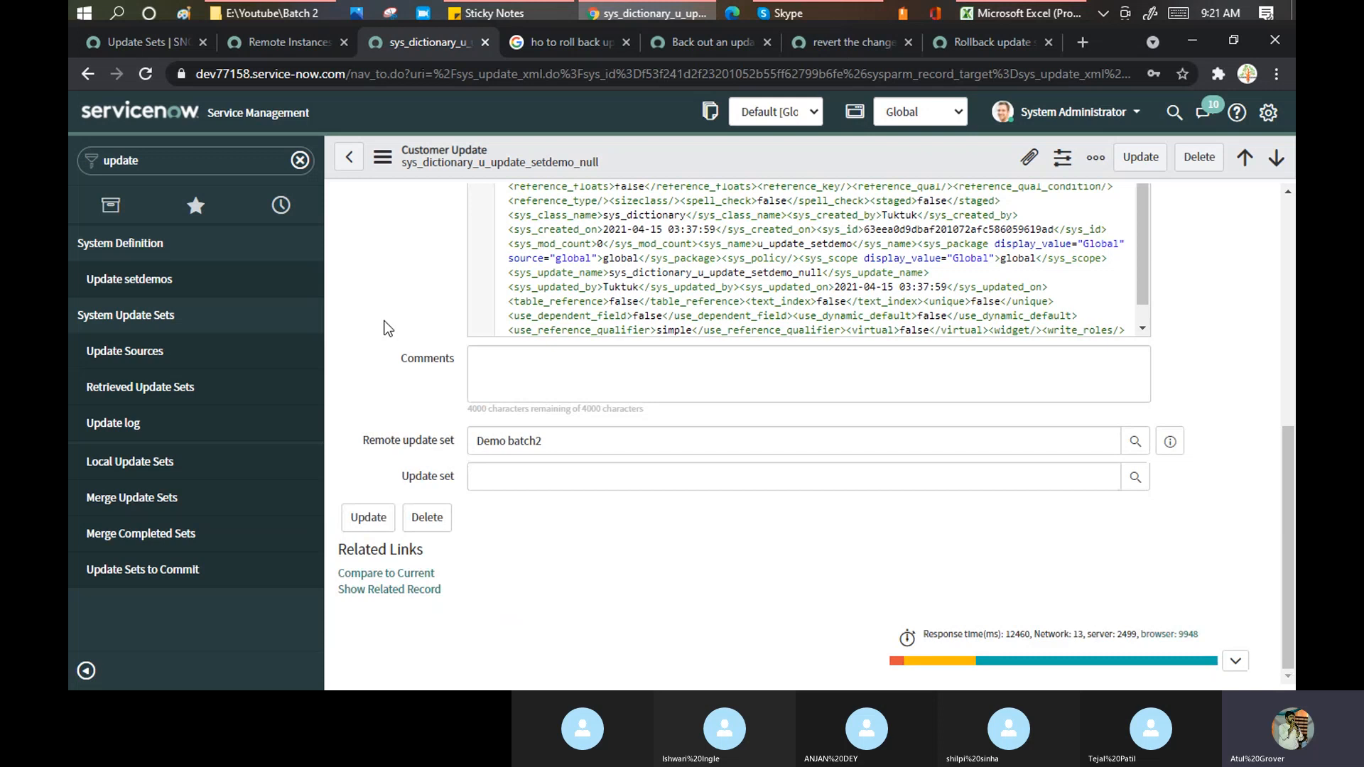
{"action": "scroll", "coordinate": [383, 328], "scroll_direction": "up", "scroll_amount": 6}
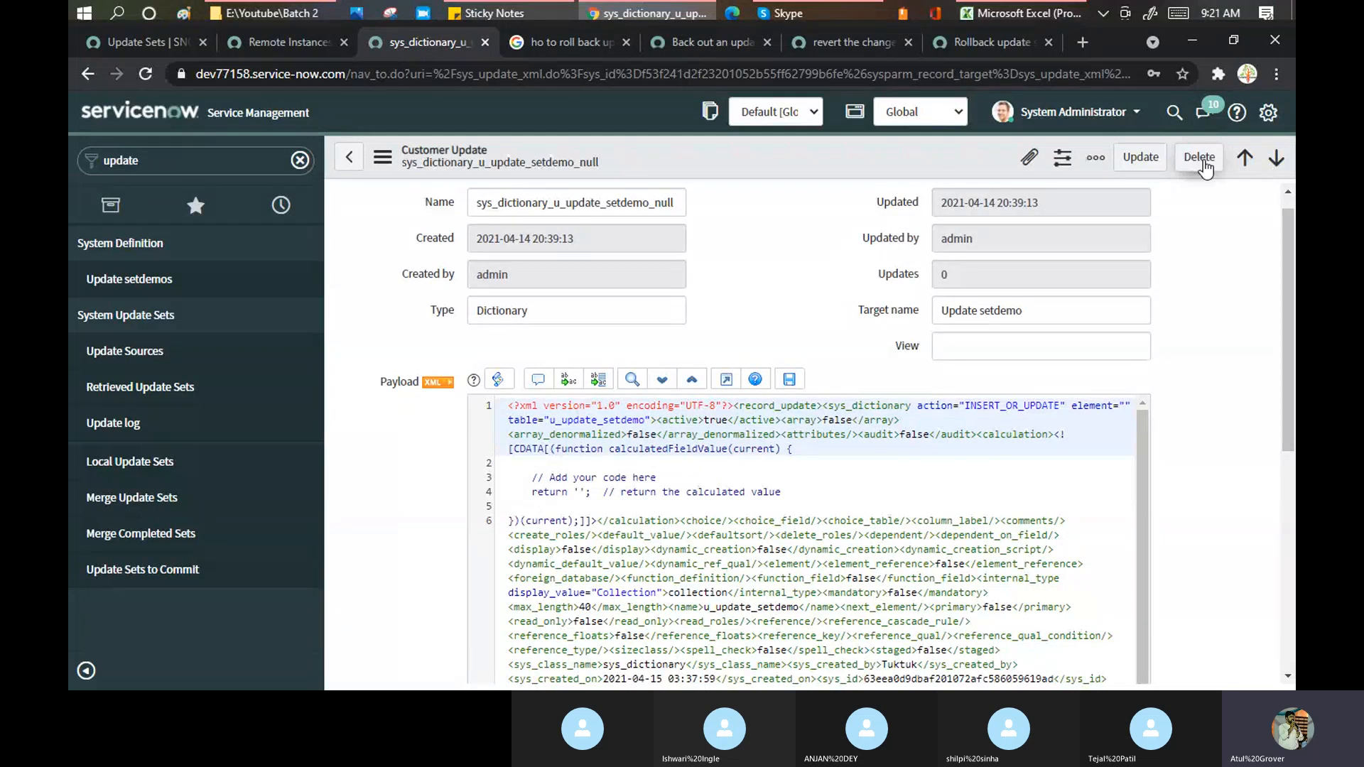
{"action": "scroll", "coordinate": [1201, 248], "scroll_direction": "down", "scroll_amount": 6}
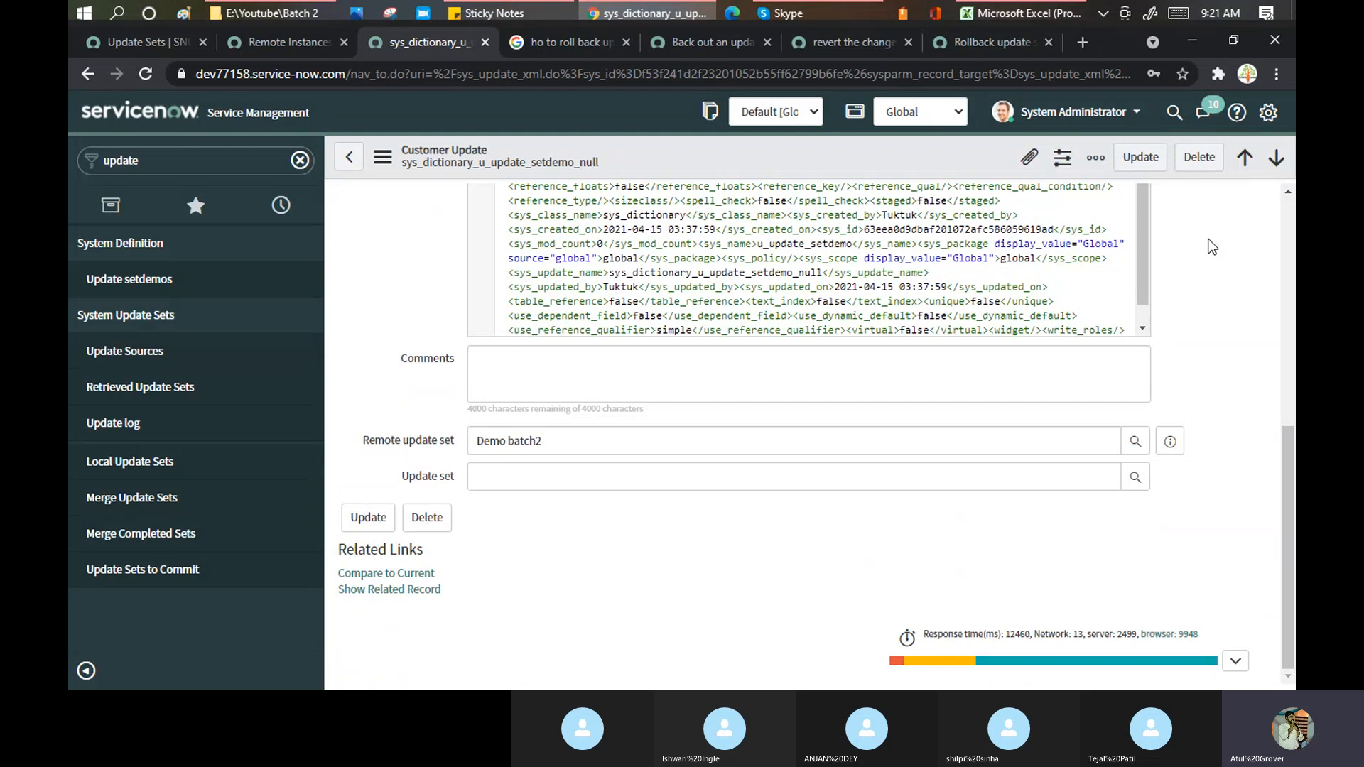
{"action": "scroll", "coordinate": [1202, 281], "scroll_direction": "up", "scroll_amount": 6}
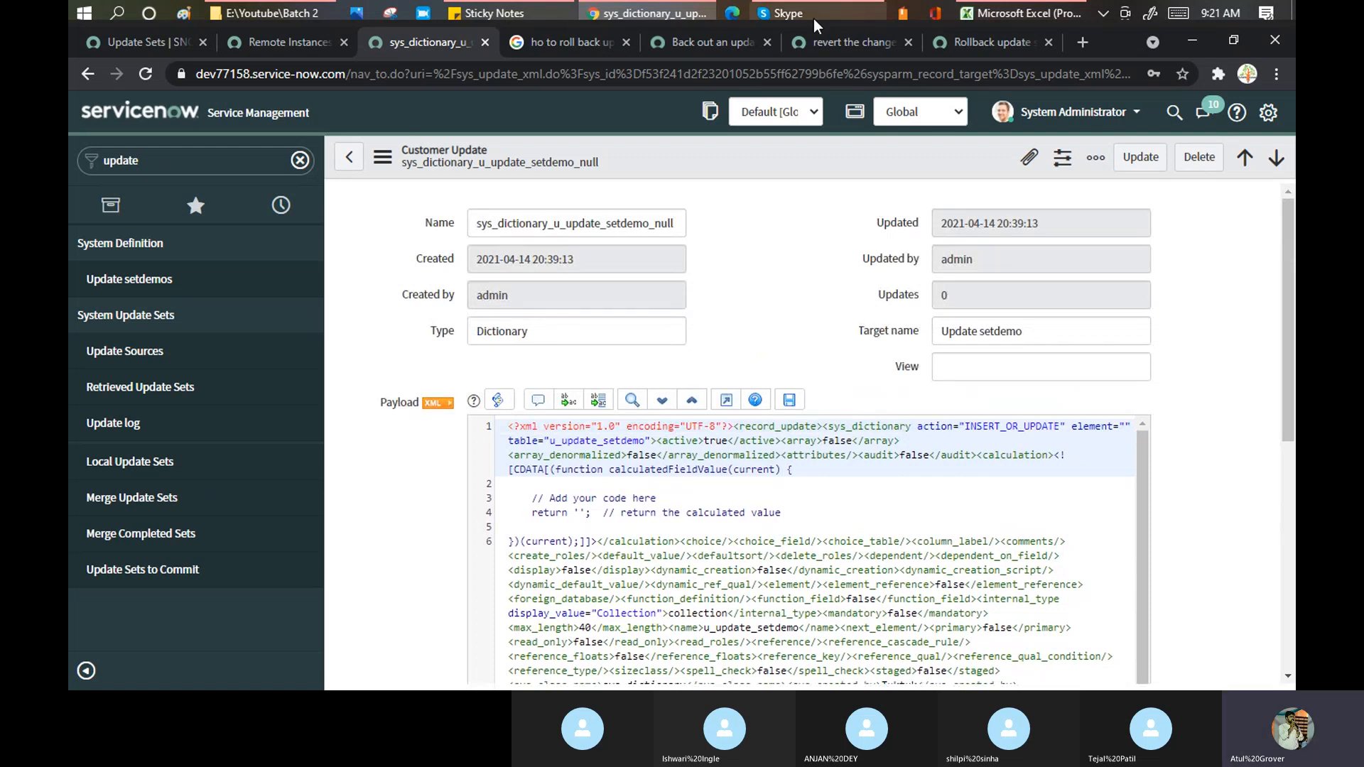
{"action": "left_click", "coordinate": [705, 43]}
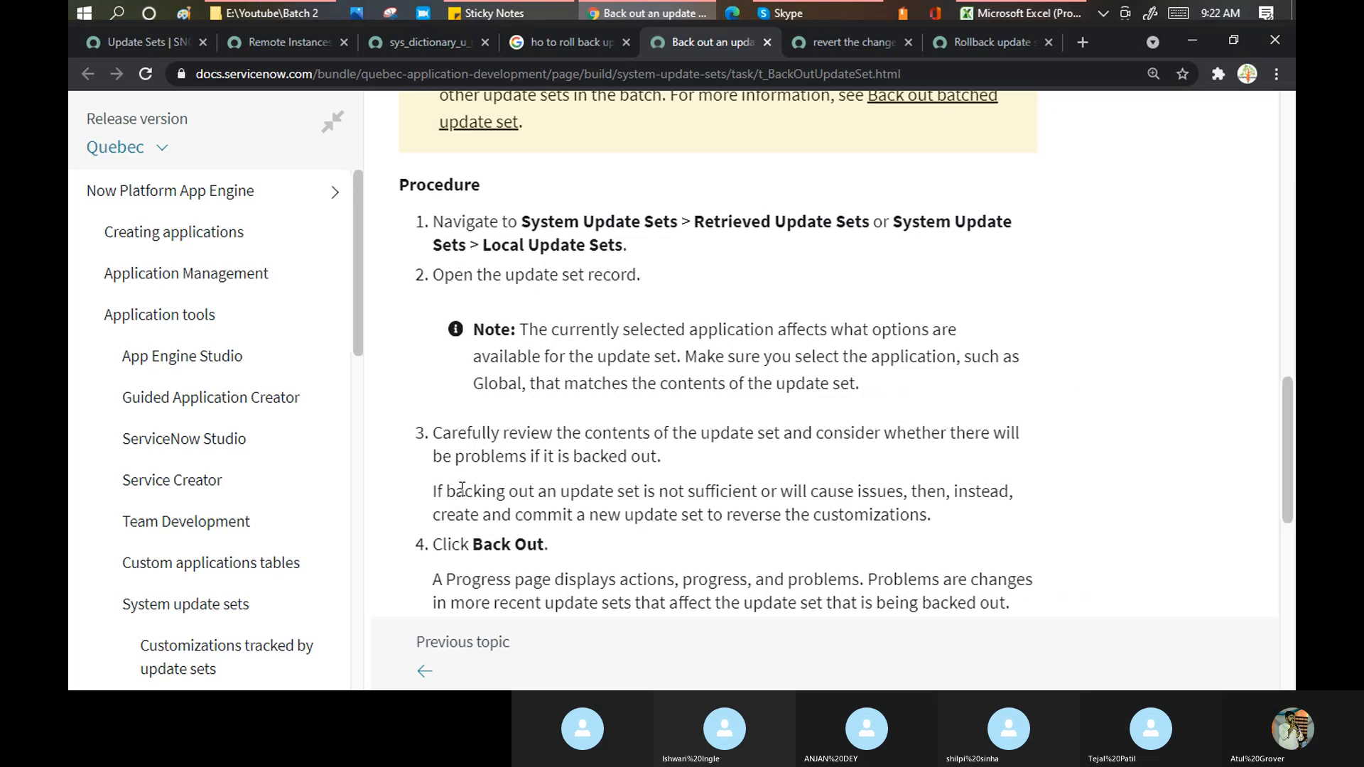
- Highlight back-out steps 3–5, including the reversing update set advice and the Decide to Keep Current option
{"action": "left_click_drag", "start_coordinate": [731, 435], "coordinate": [1029, 447]}
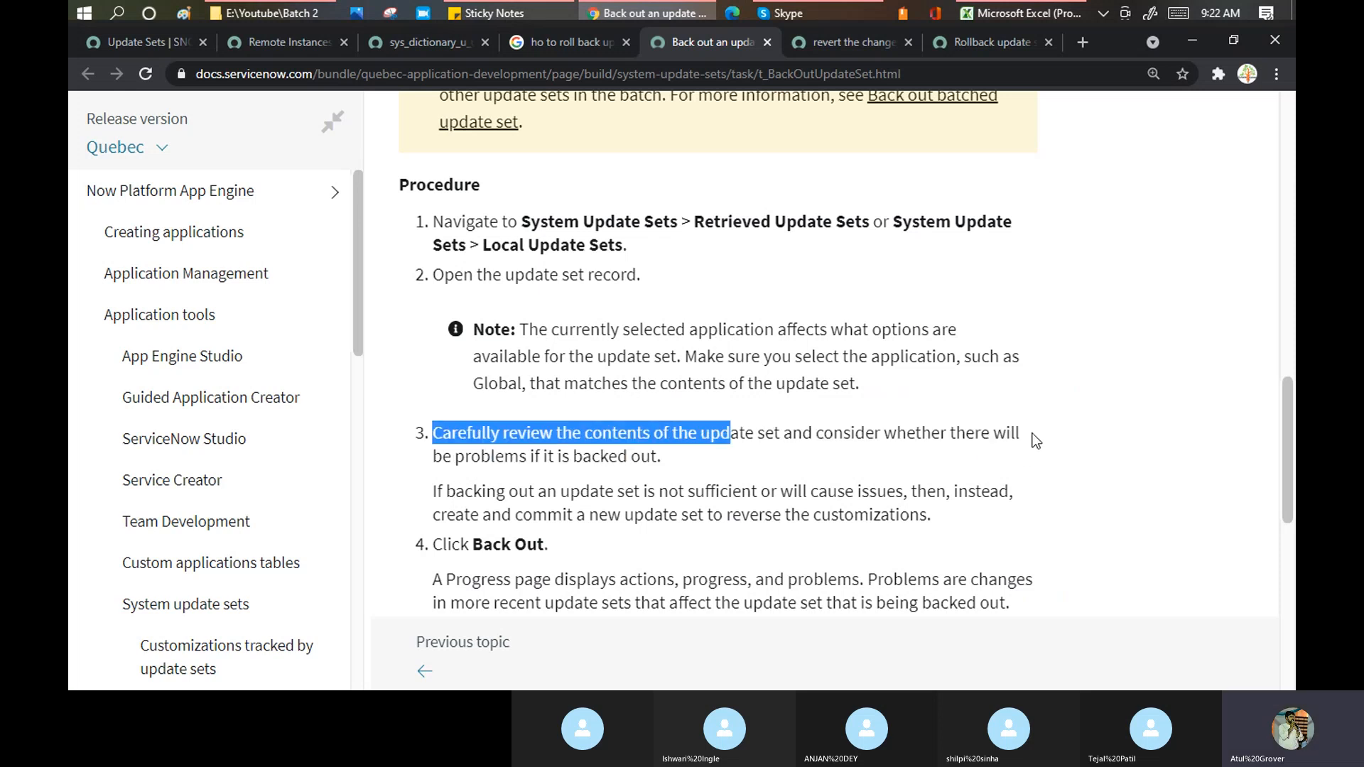
{"action": "scroll", "coordinate": [619, 419], "scroll_direction": "down", "scroll_amount": 1}
{"action": "left_click_drag", "start_coordinate": [581, 402], "coordinate": [905, 395]}
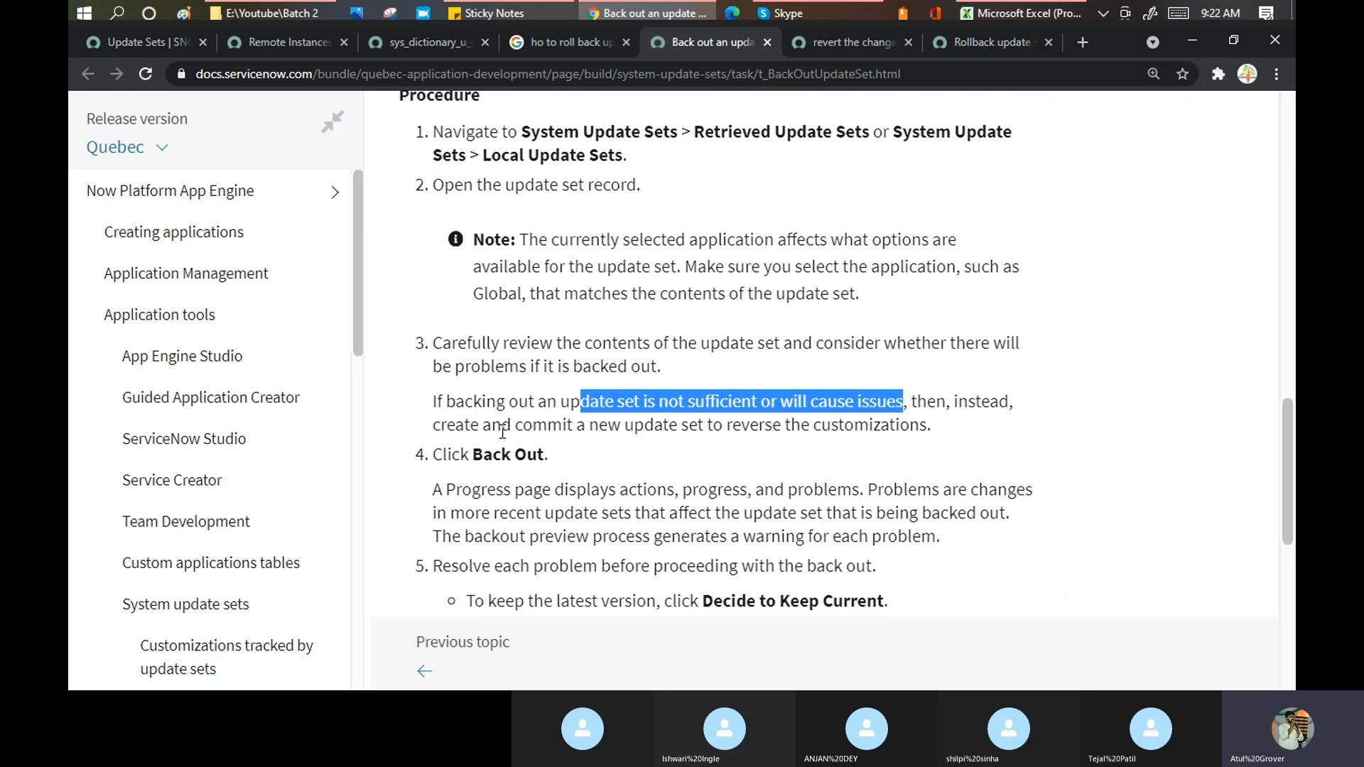
{"action": "left_click_drag", "start_coordinate": [569, 425], "coordinate": [942, 435]}
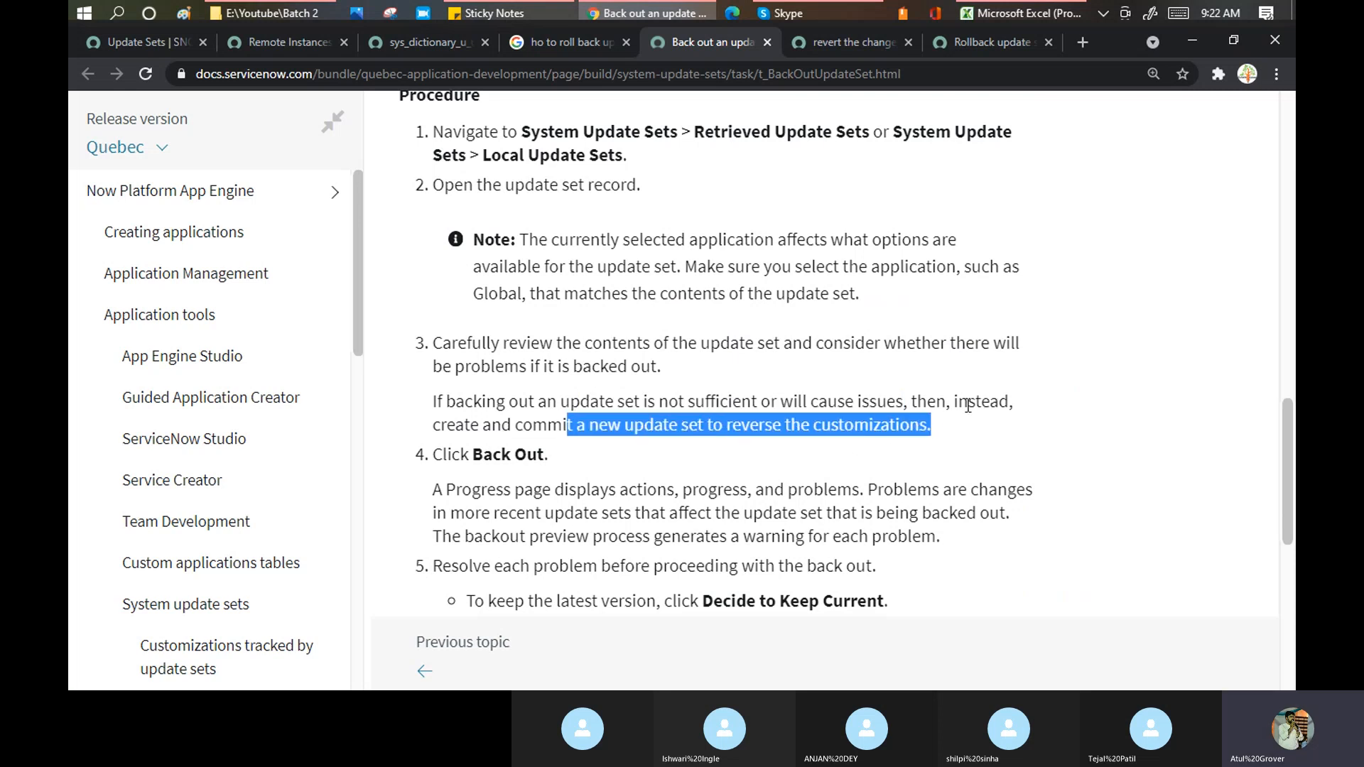
{"action": "scroll", "coordinate": [967, 405], "scroll_direction": "down", "scroll_amount": 2}
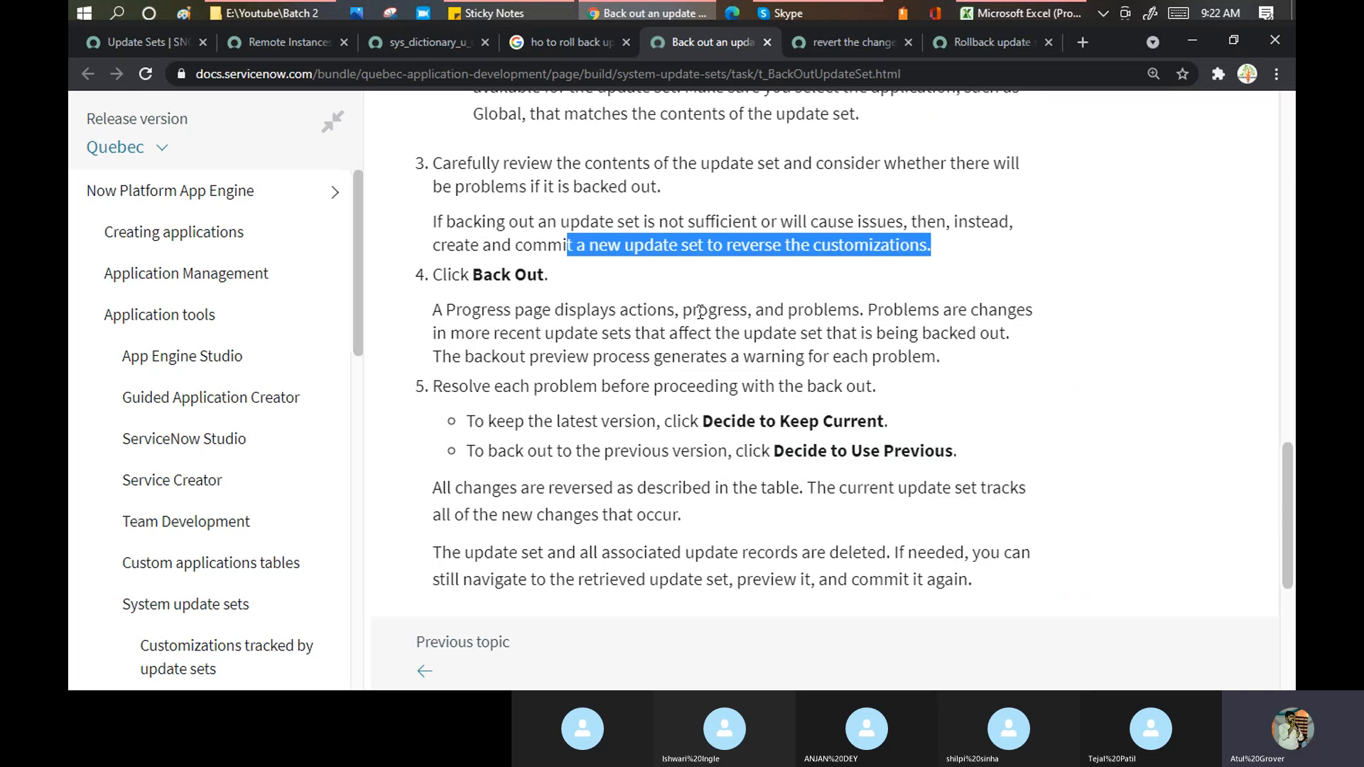
{"action": "left_click_drag", "start_coordinate": [700, 423], "coordinate": [845, 415]}
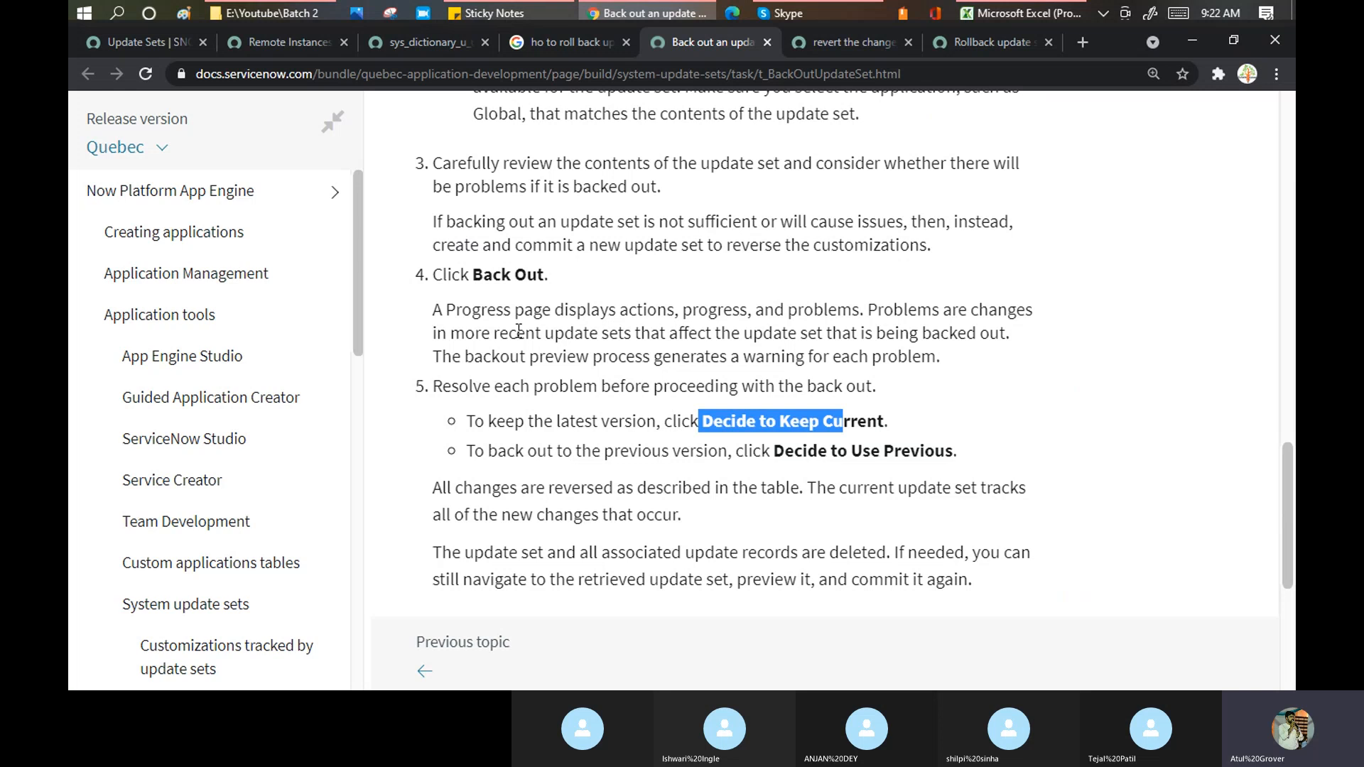
{"action": "left_click", "coordinate": [419, 46]}
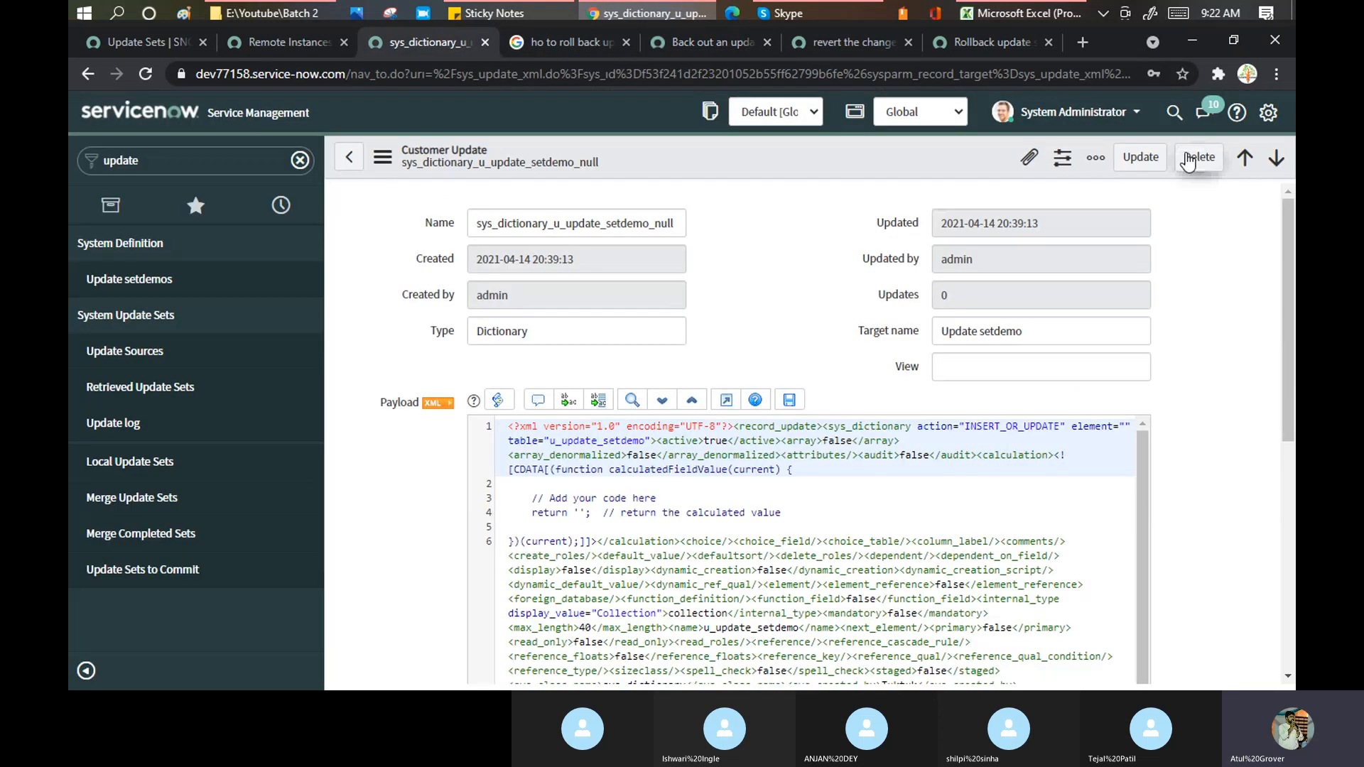
- Close the customer update's action menu and show the 'revert the change in the update set' community question
{"action": "left_click", "coordinate": [378, 160]}
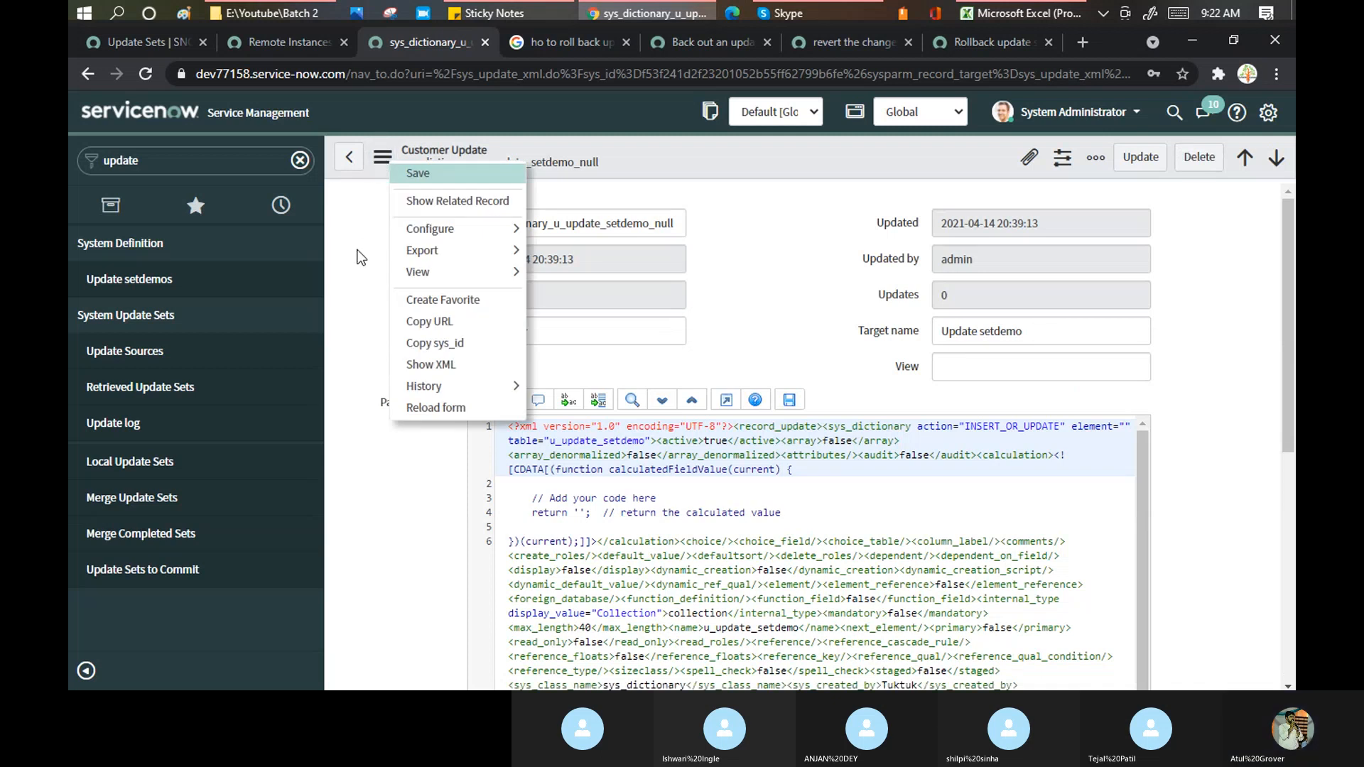
{"action": "key", "text": "Escape"}
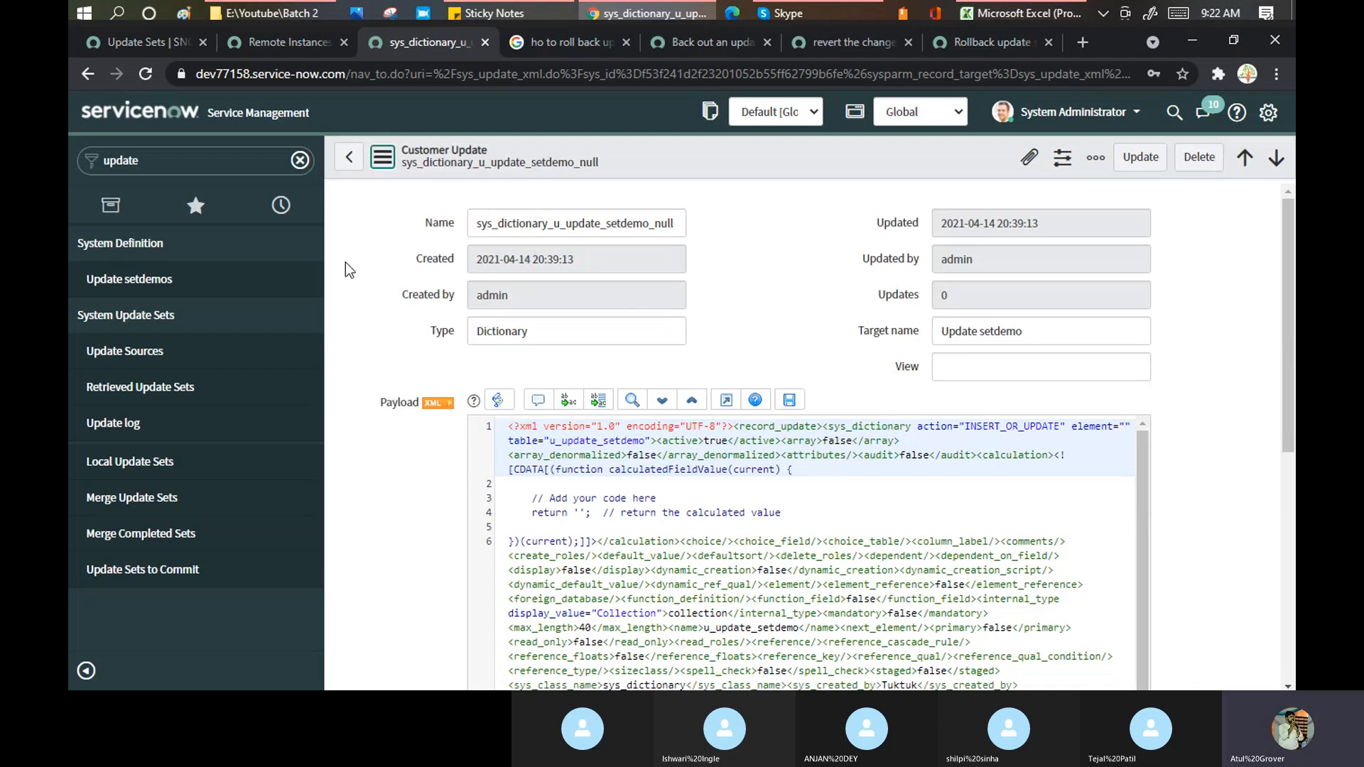
{"action": "left_click", "coordinate": [817, 48]}
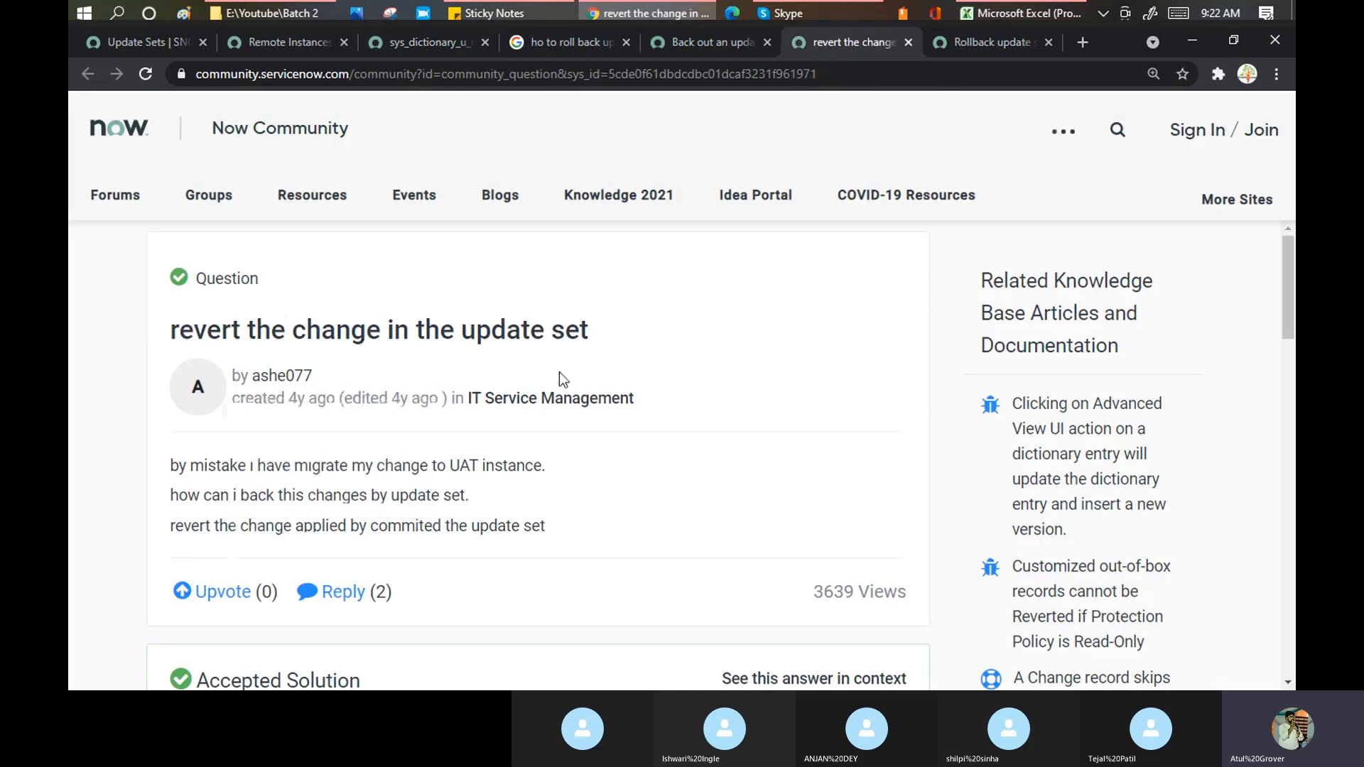
- Mark 'Back Out' in the accepted answer and open its 'Back out an Update Set' documentation link
{"action": "scroll", "coordinate": [586, 353], "scroll_direction": "down", "scroll_amount": 4}
{"action": "scroll", "coordinate": [589, 362], "scroll_direction": "down", "scroll_amount": 4}
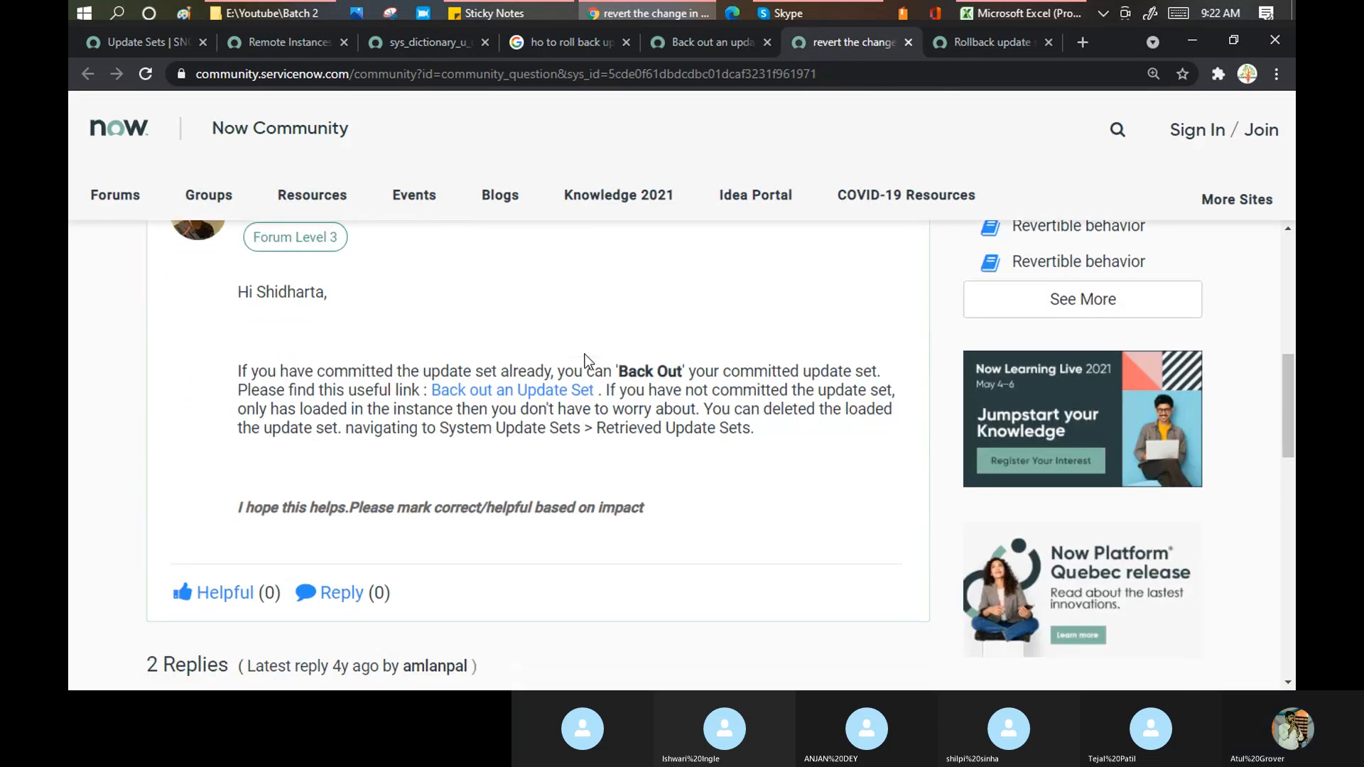
{"action": "left_click_drag", "start_coordinate": [624, 371], "coordinate": [686, 374]}
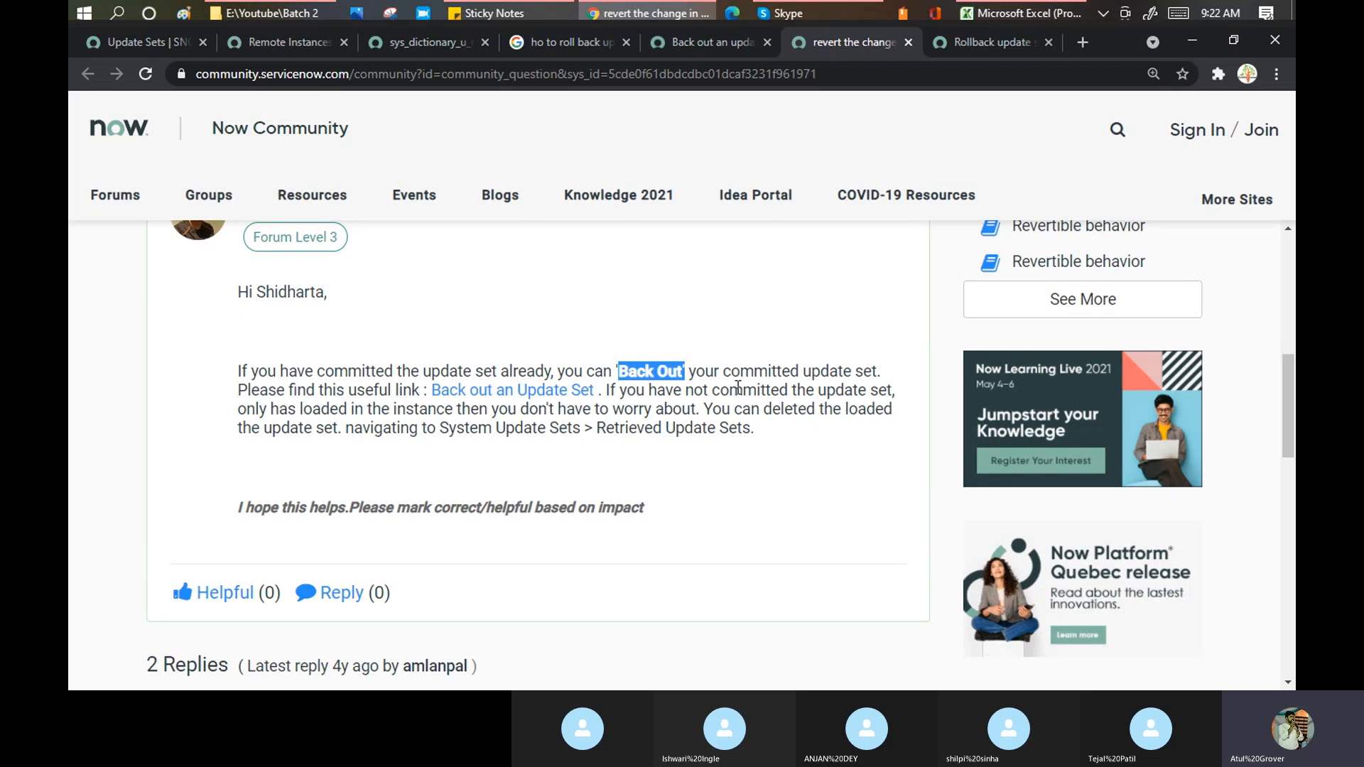
{"action": "left_click", "coordinate": [489, 402], "text": "ctrl"}
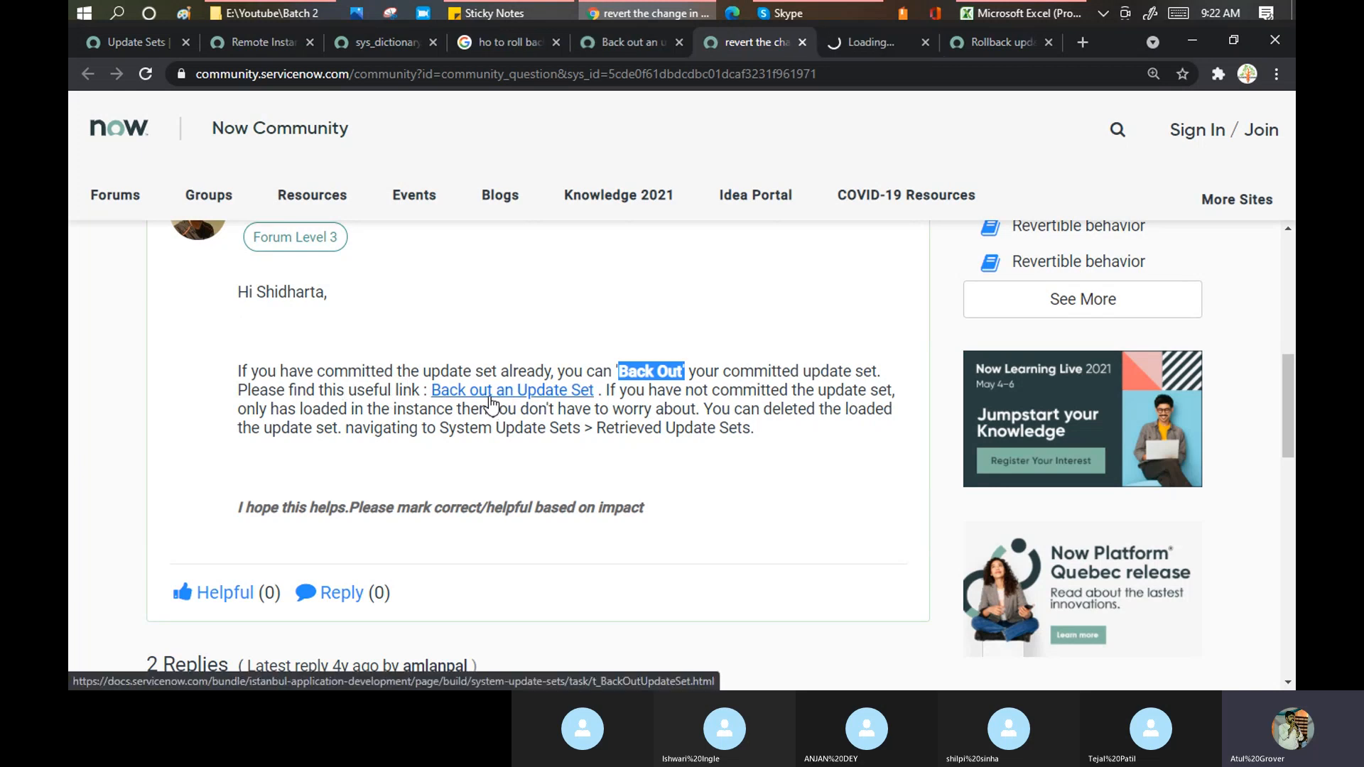
{"action": "left_click", "coordinate": [733, 395]}
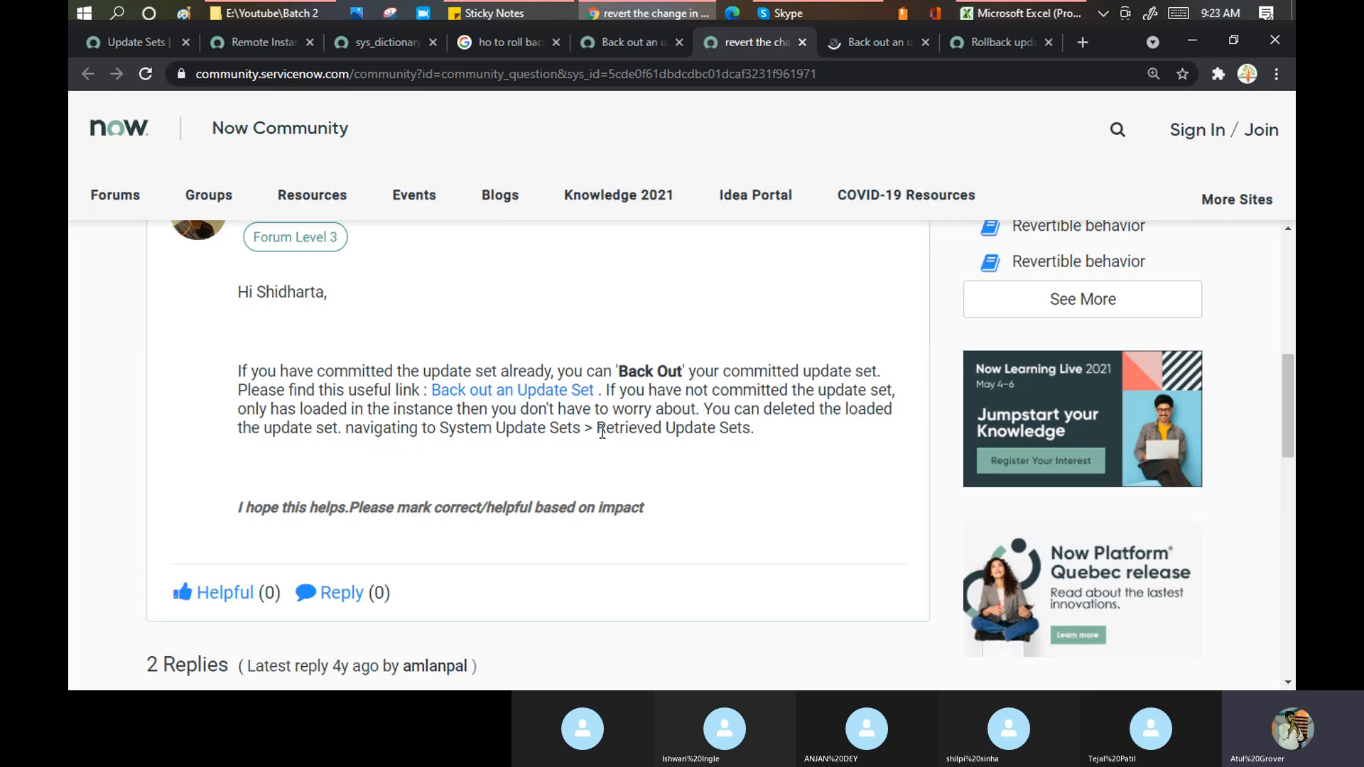
- Highlight the Retrieved Update Sets path and the reply about deleting retrieved update sets
{"action": "left_click_drag", "start_coordinate": [599, 429], "coordinate": [742, 447]}
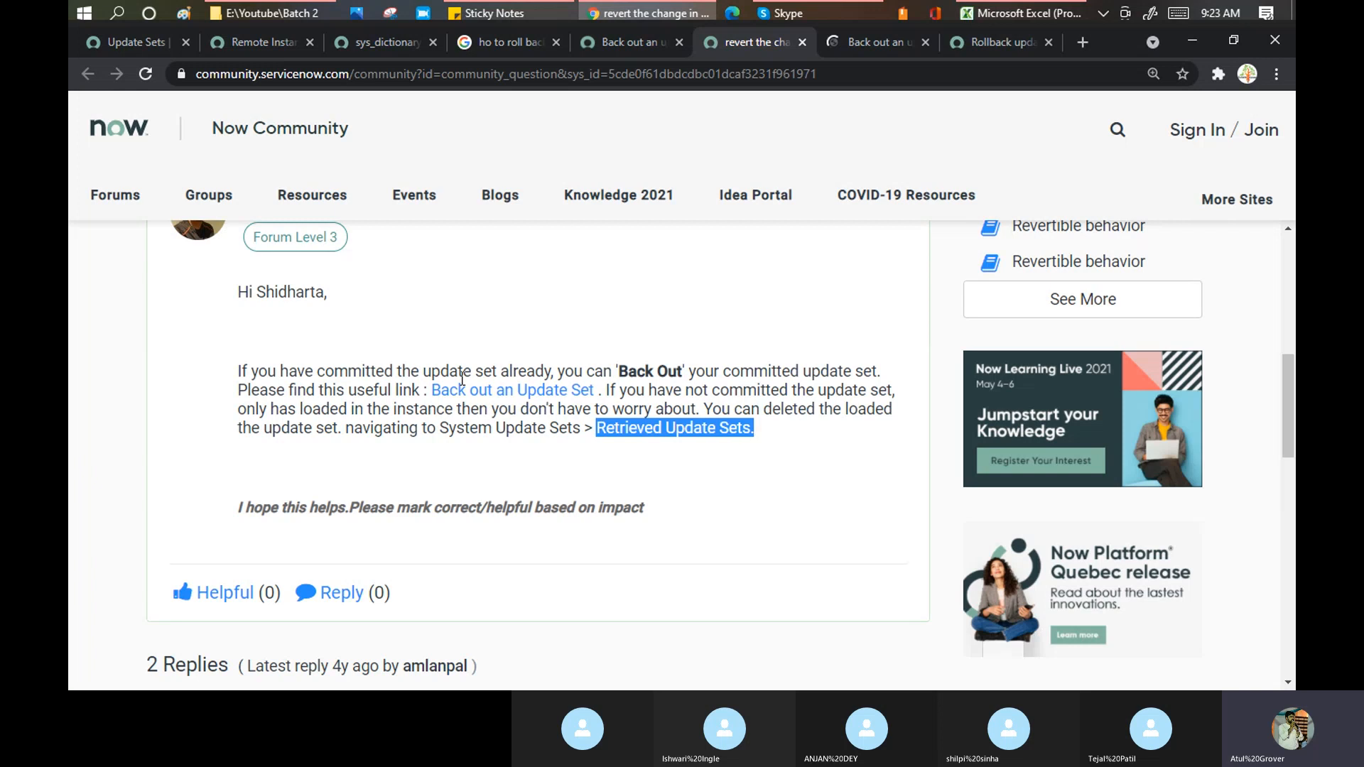
{"action": "scroll", "coordinate": [460, 379], "scroll_direction": "down", "scroll_amount": 3}
{"action": "scroll", "coordinate": [460, 387], "scroll_direction": "down", "scroll_amount": 2}
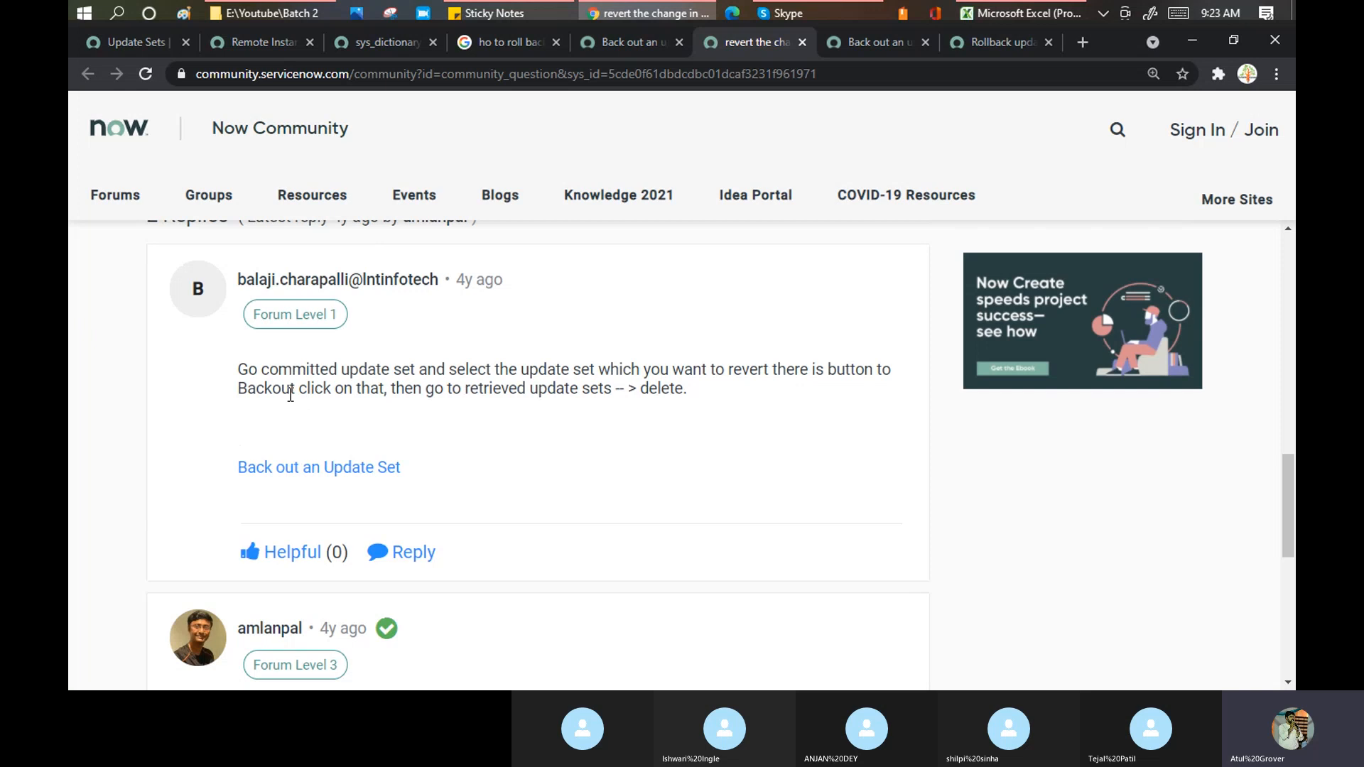
{"action": "left_click_drag", "start_coordinate": [291, 395], "coordinate": [717, 405]}
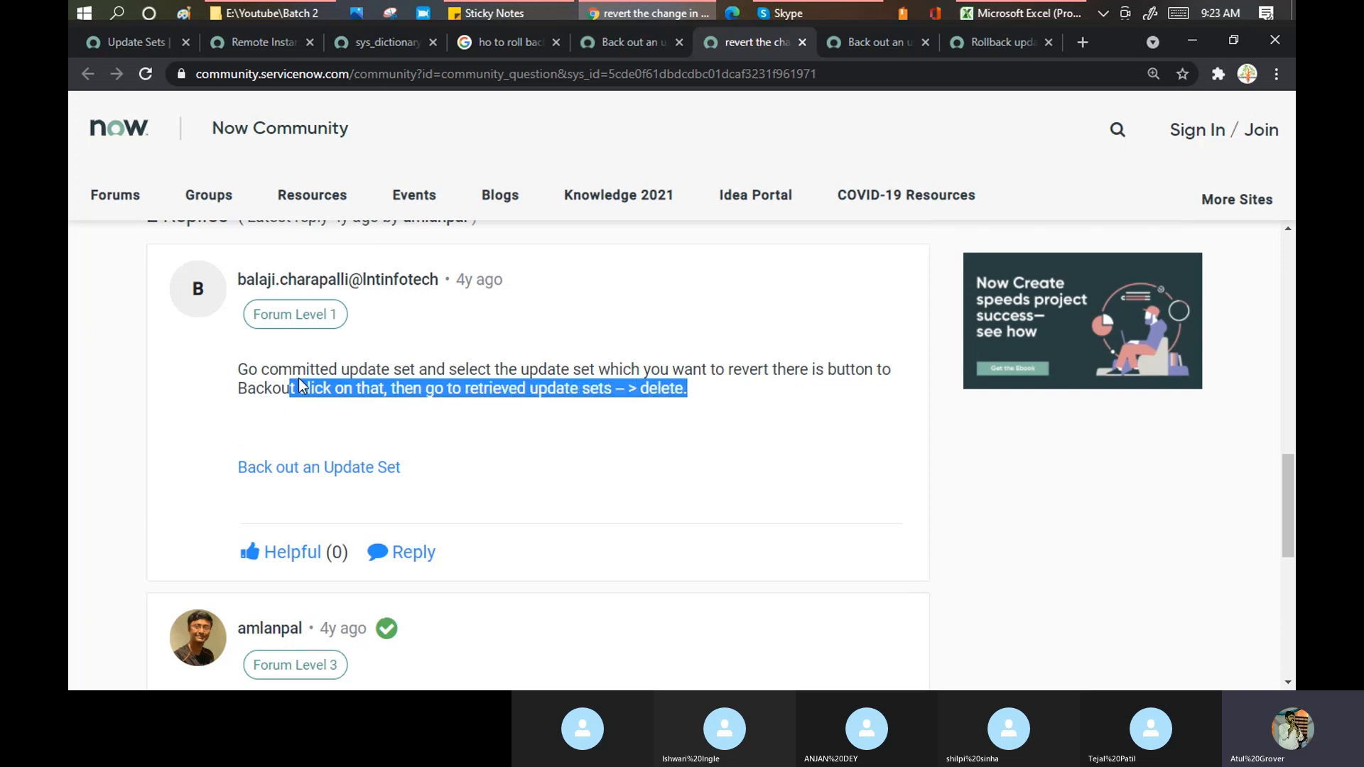
{"action": "left_click", "coordinate": [494, 395]}
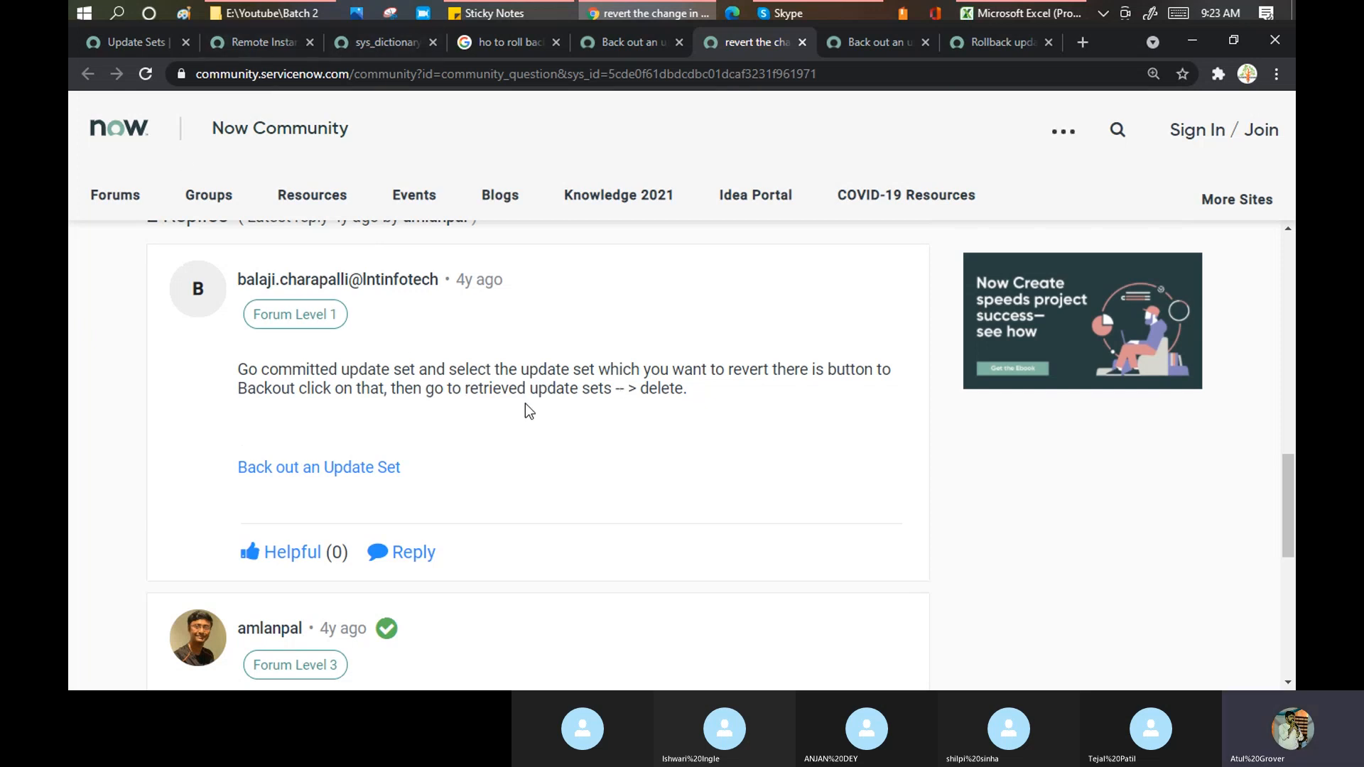
- Open the Demo batch2 record from System Update Sets > Retrieved Update Sets
{"action": "left_click", "coordinate": [377, 48]}
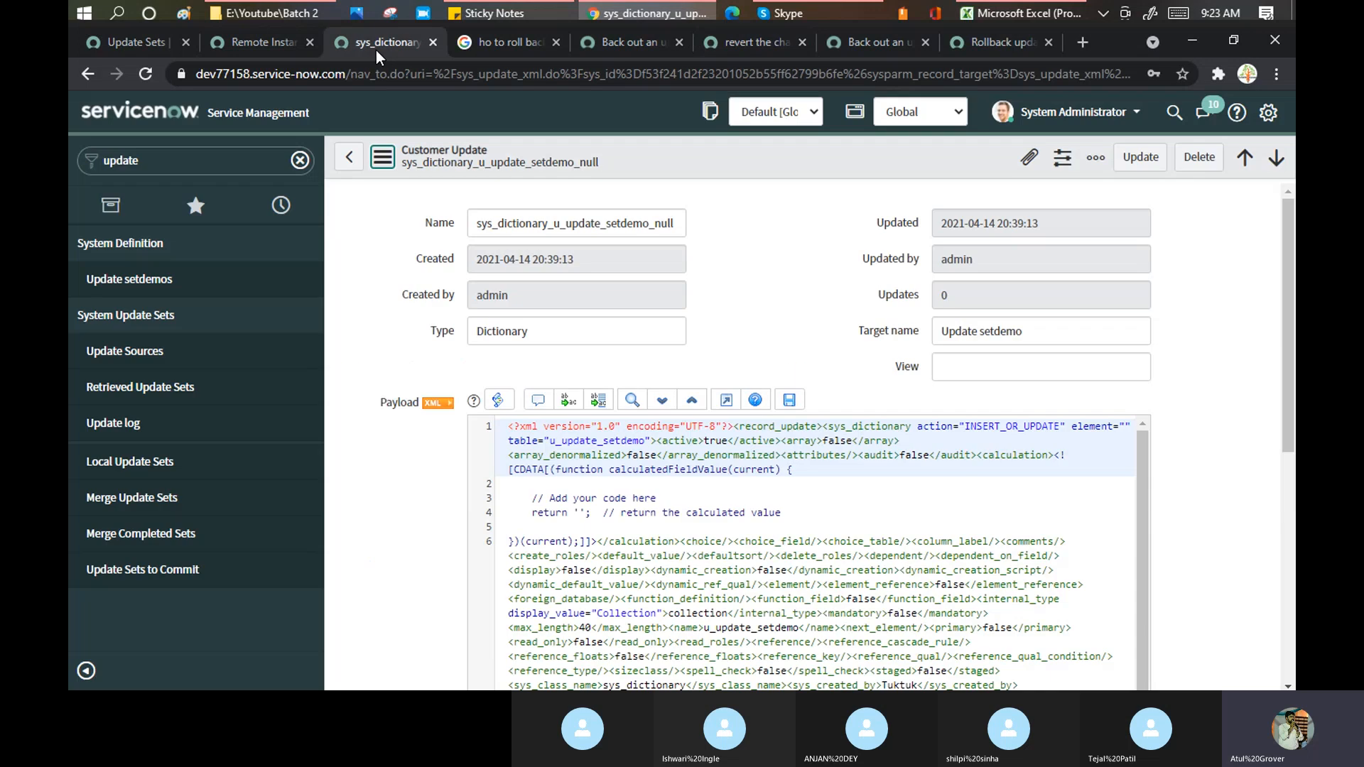
{"action": "left_click", "coordinate": [140, 385]}
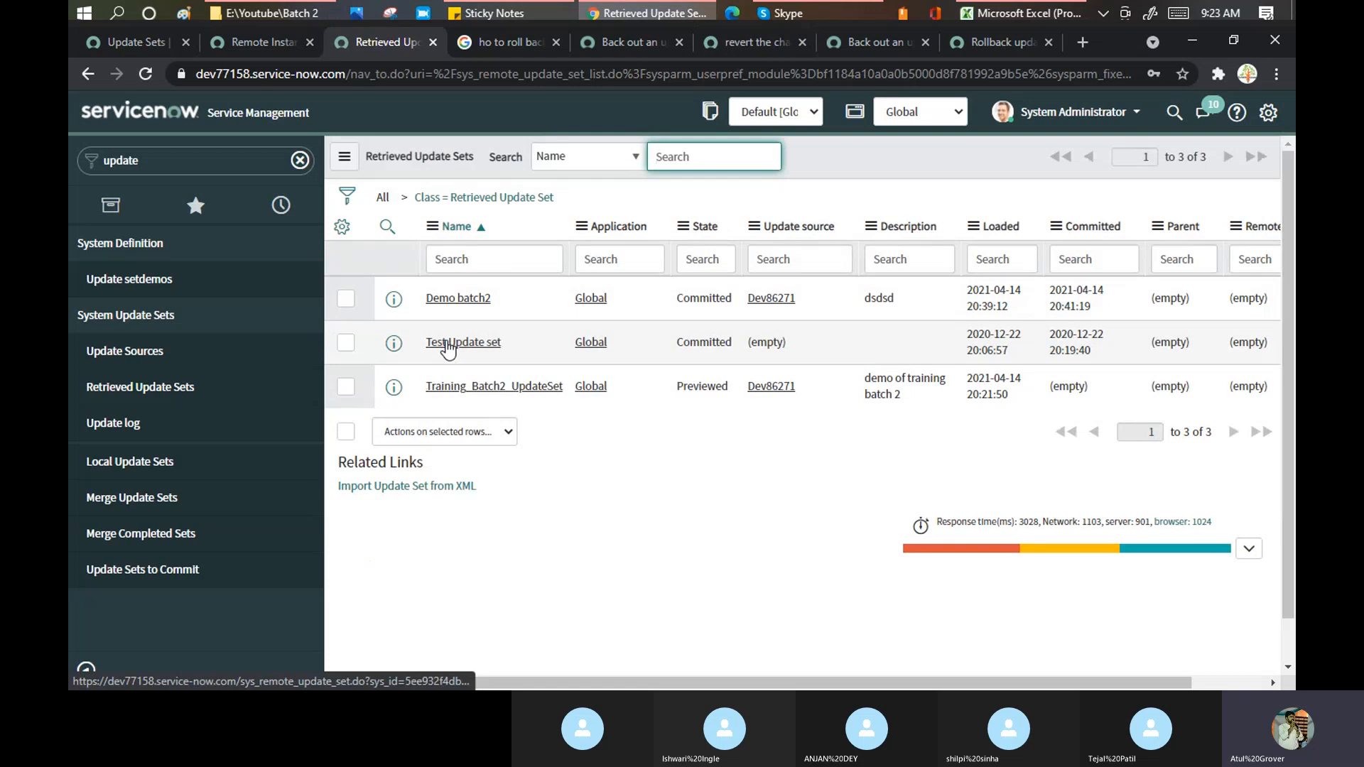
{"action": "left_click", "coordinate": [458, 298]}
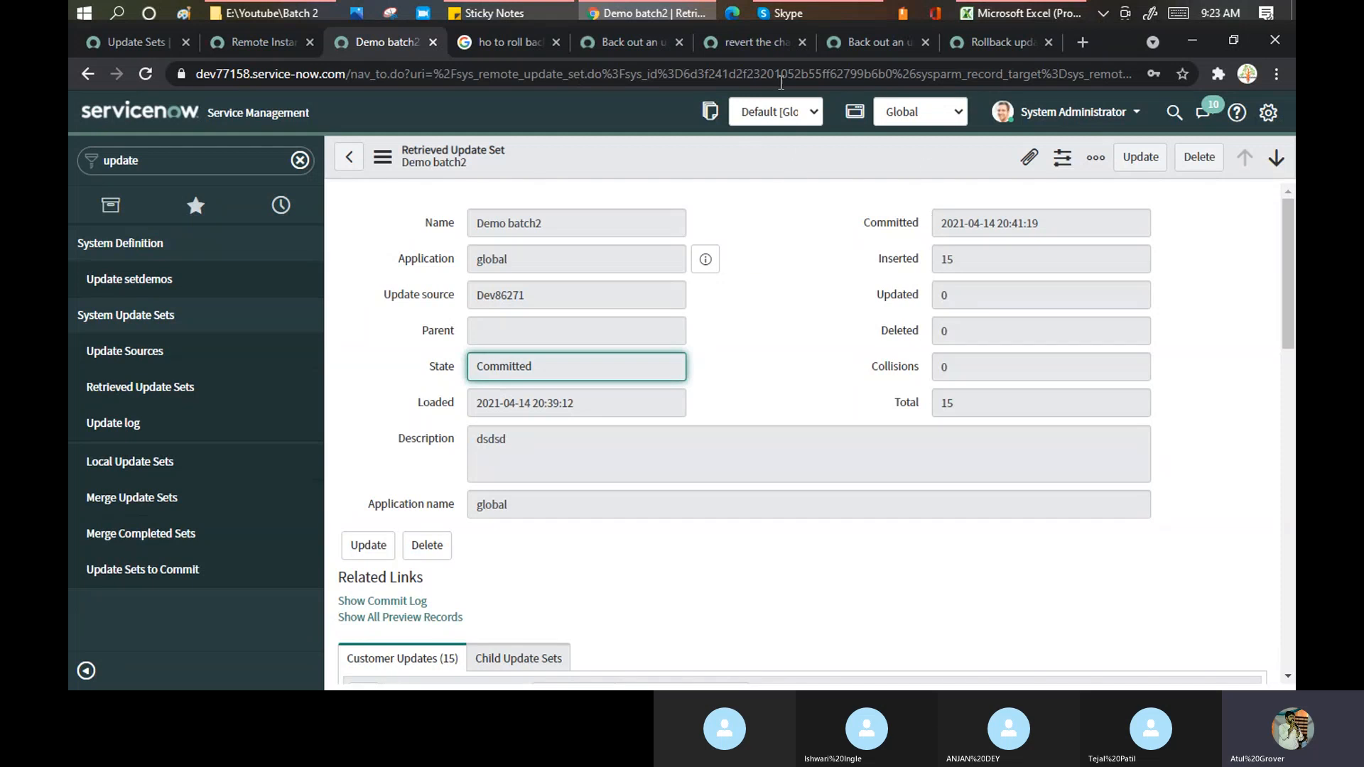
- Scroll through the 15 customer updates listed on the Demo batch2 record
{"action": "right_click", "coordinate": [830, 158]}
{"action": "mouse_move", "coordinate": [851, 266]}
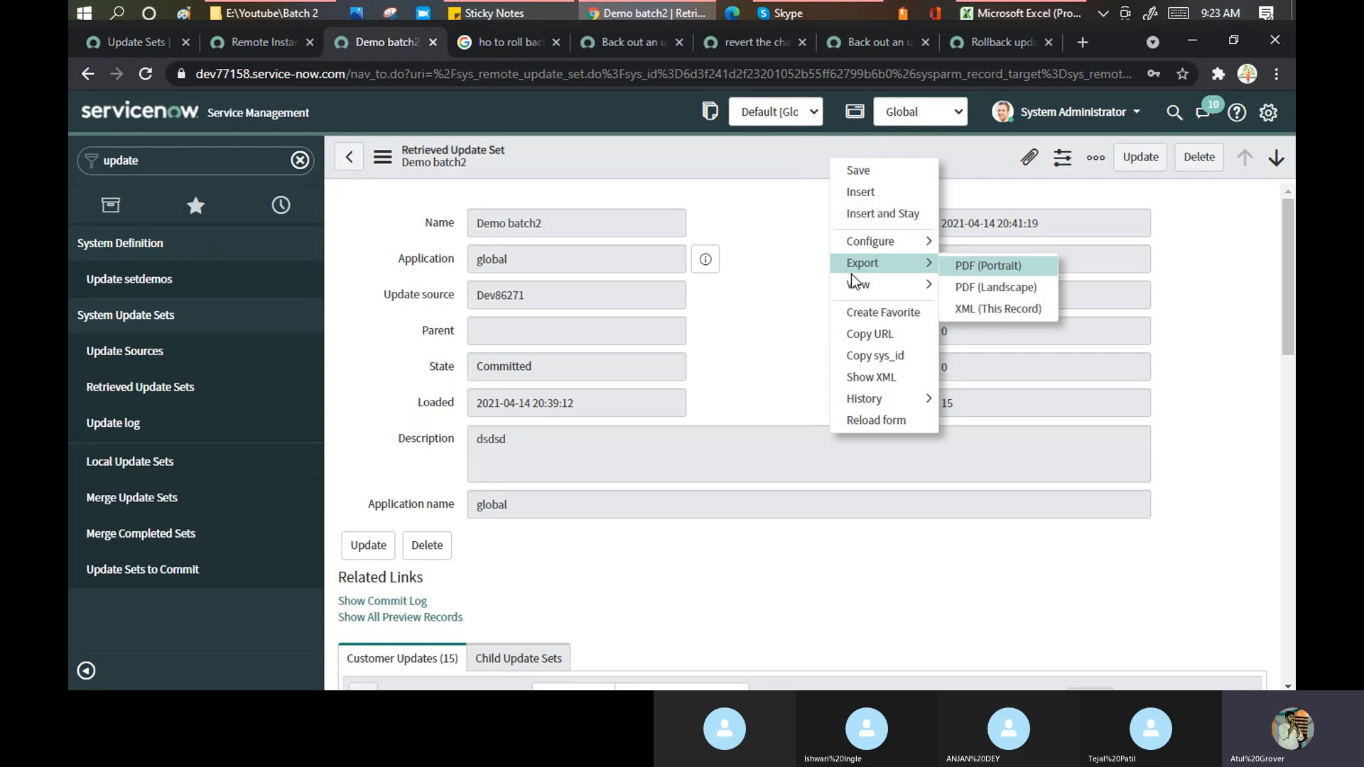
{"action": "left_click", "coordinate": [722, 208]}
{"action": "scroll", "coordinate": [790, 305], "scroll_direction": "down", "scroll_amount": 4}
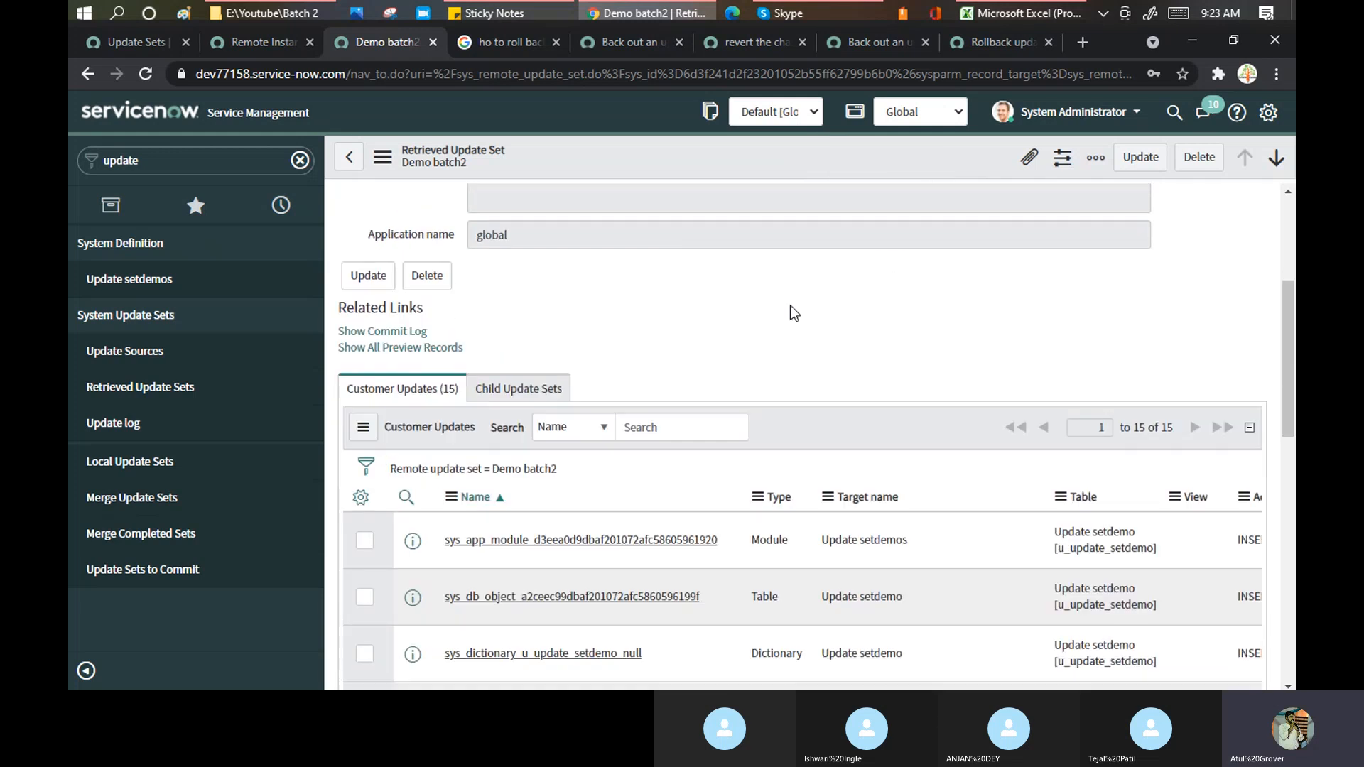
{"action": "scroll", "coordinate": [790, 307], "scroll_direction": "down", "scroll_amount": 10}
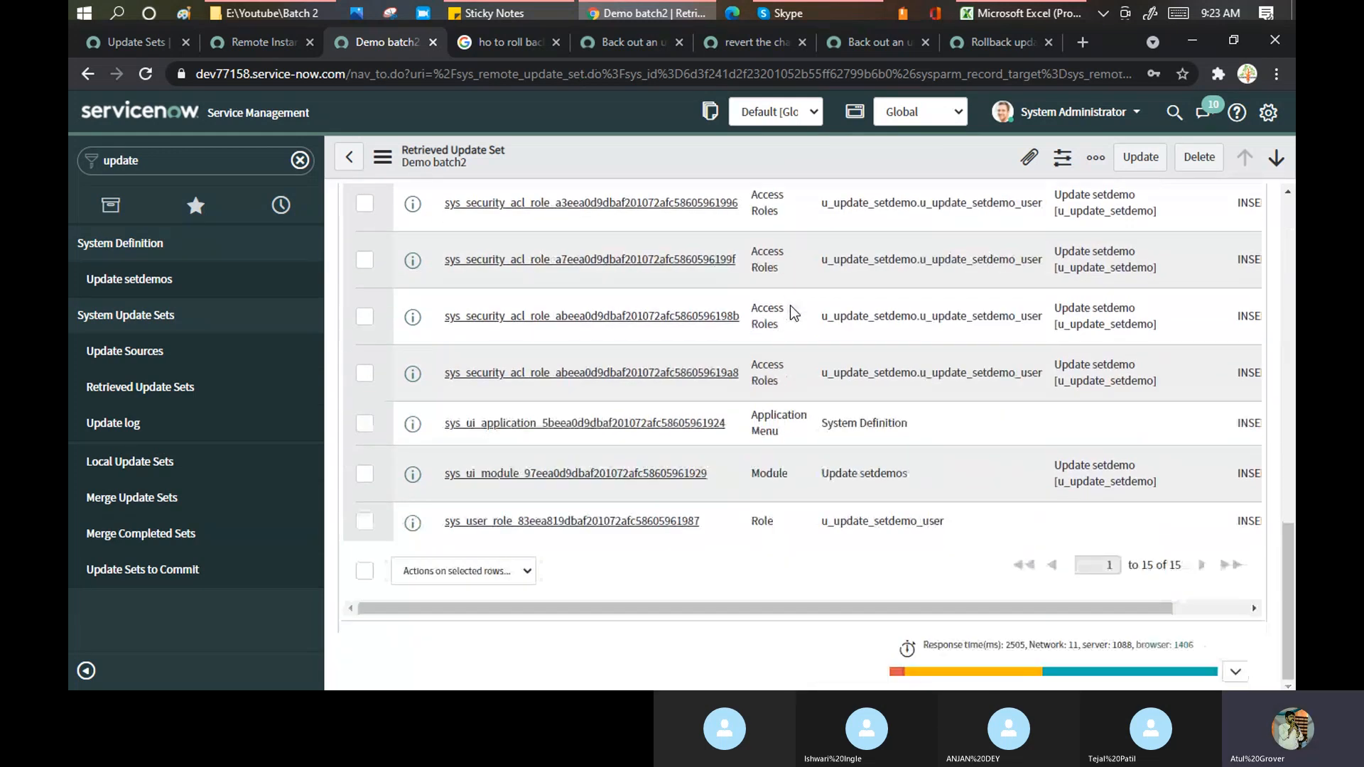
{"action": "scroll", "coordinate": [790, 306], "scroll_direction": "up", "scroll_amount": 15}
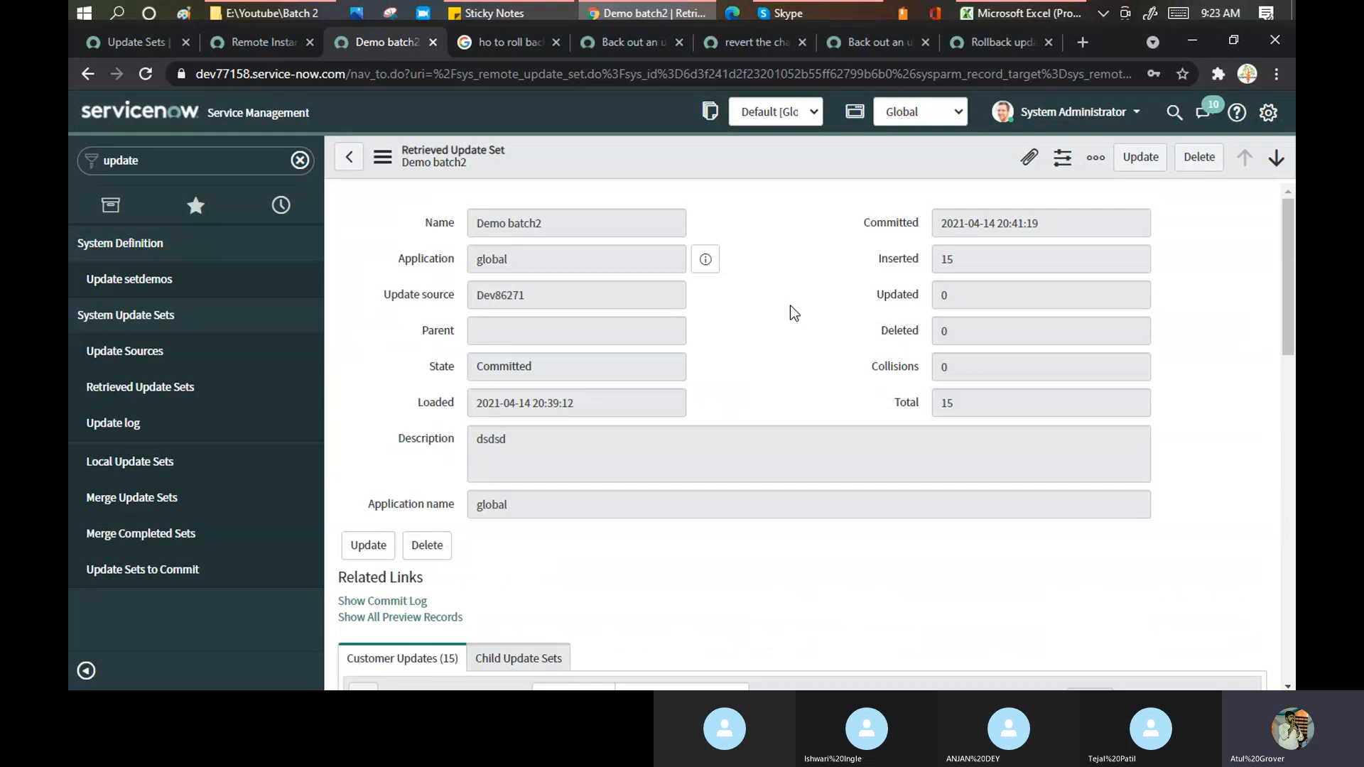
{"action": "scroll", "coordinate": [542, 185], "scroll_direction": "down", "scroll_amount": 3}
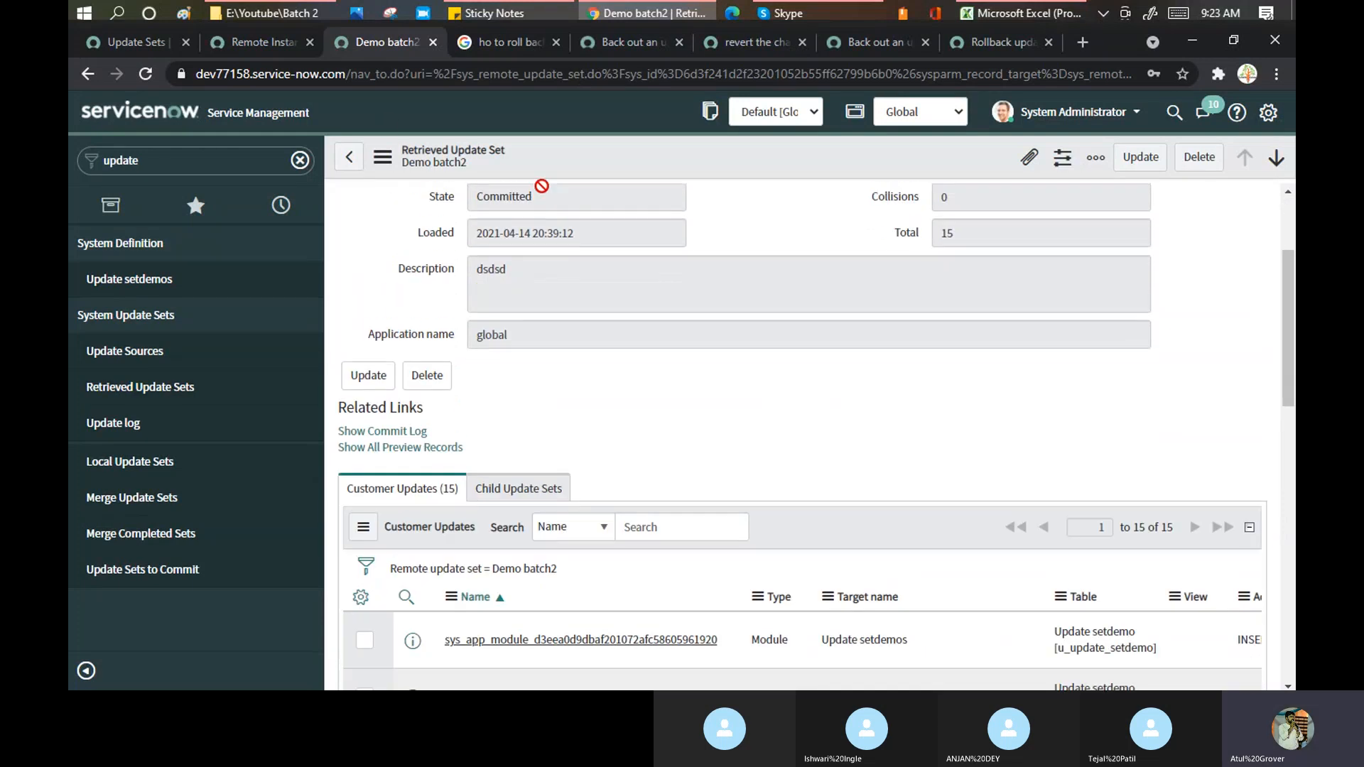
{"action": "scroll", "coordinate": [542, 186], "scroll_direction": "up", "scroll_amount": 3}
{"action": "left_click", "coordinate": [892, 41]}
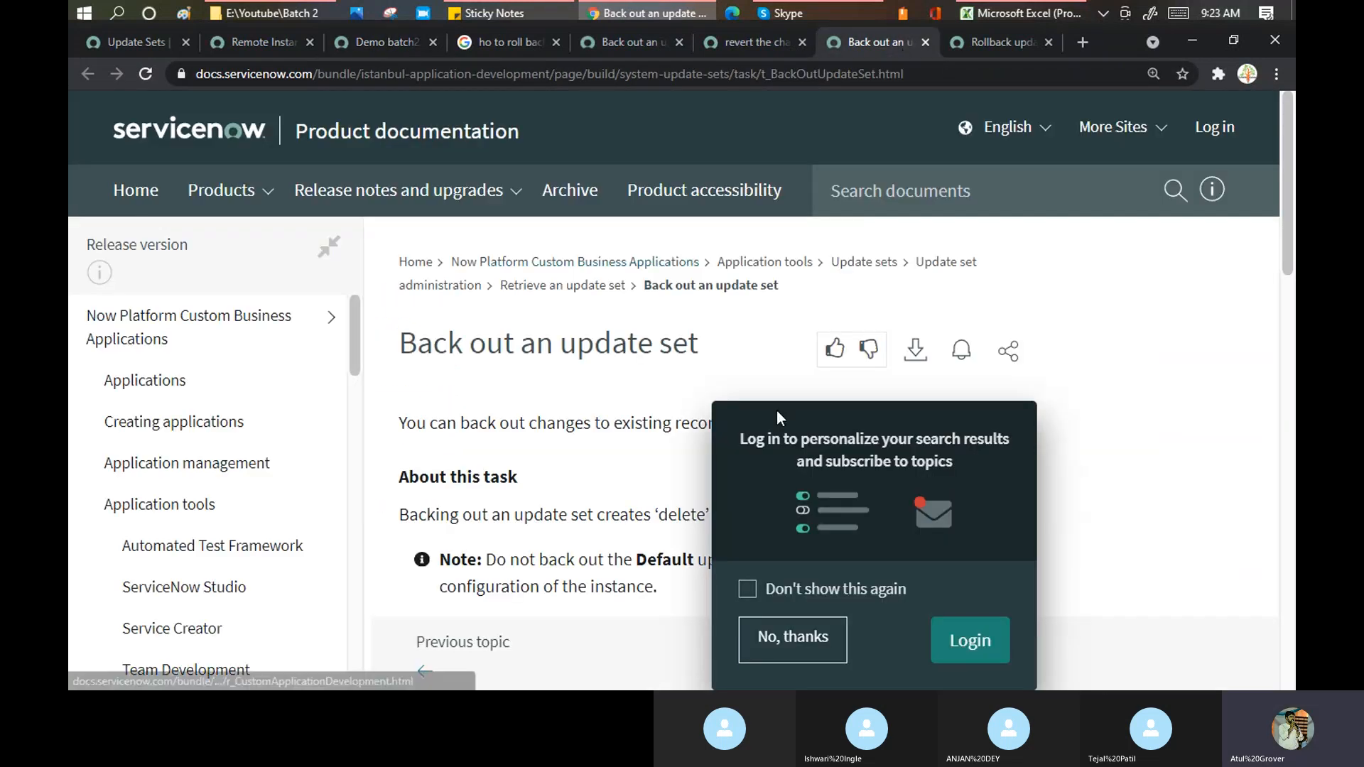
- Decline the docs login popup, scroll to the back-out Procedure, then go back to the Demo batch2 tab
{"action": "left_click", "coordinate": [802, 643]}
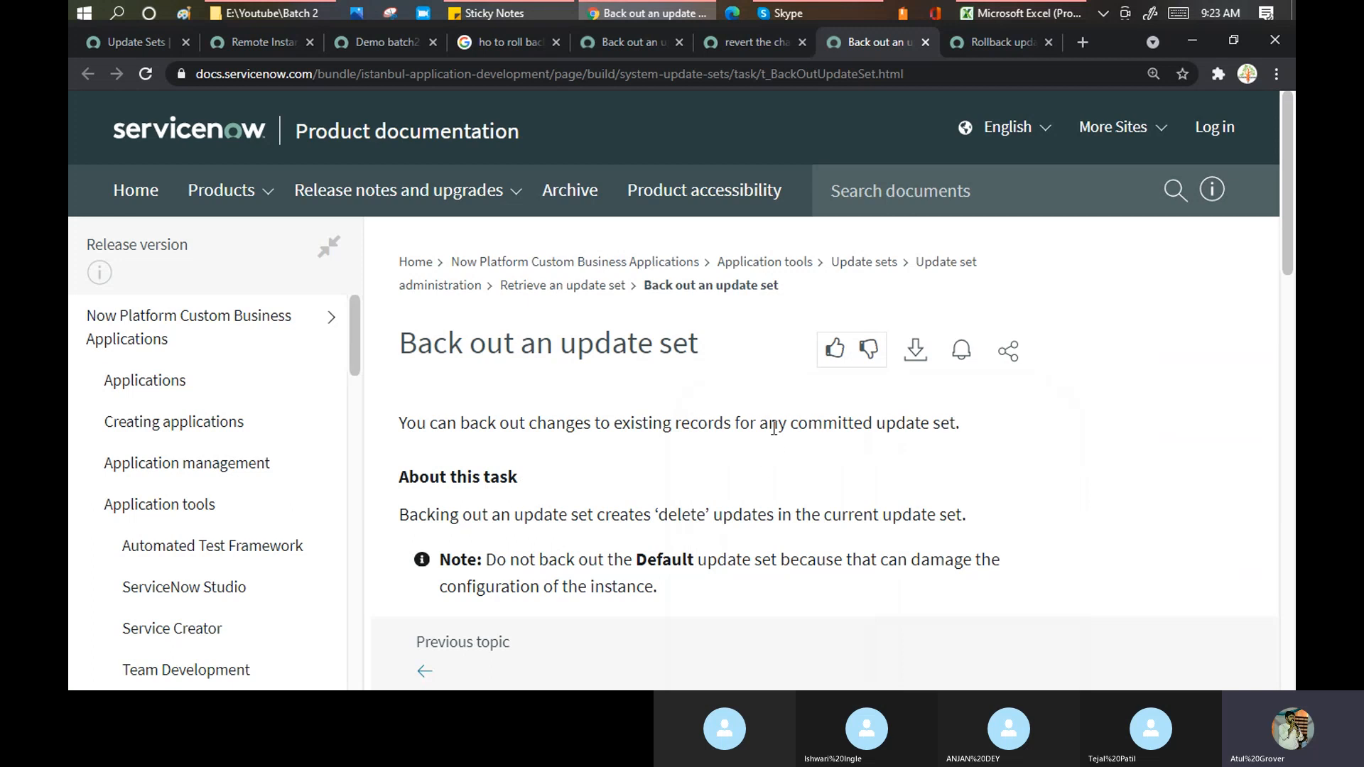
{"action": "scroll", "coordinate": [773, 428], "scroll_direction": "down", "scroll_amount": 7}
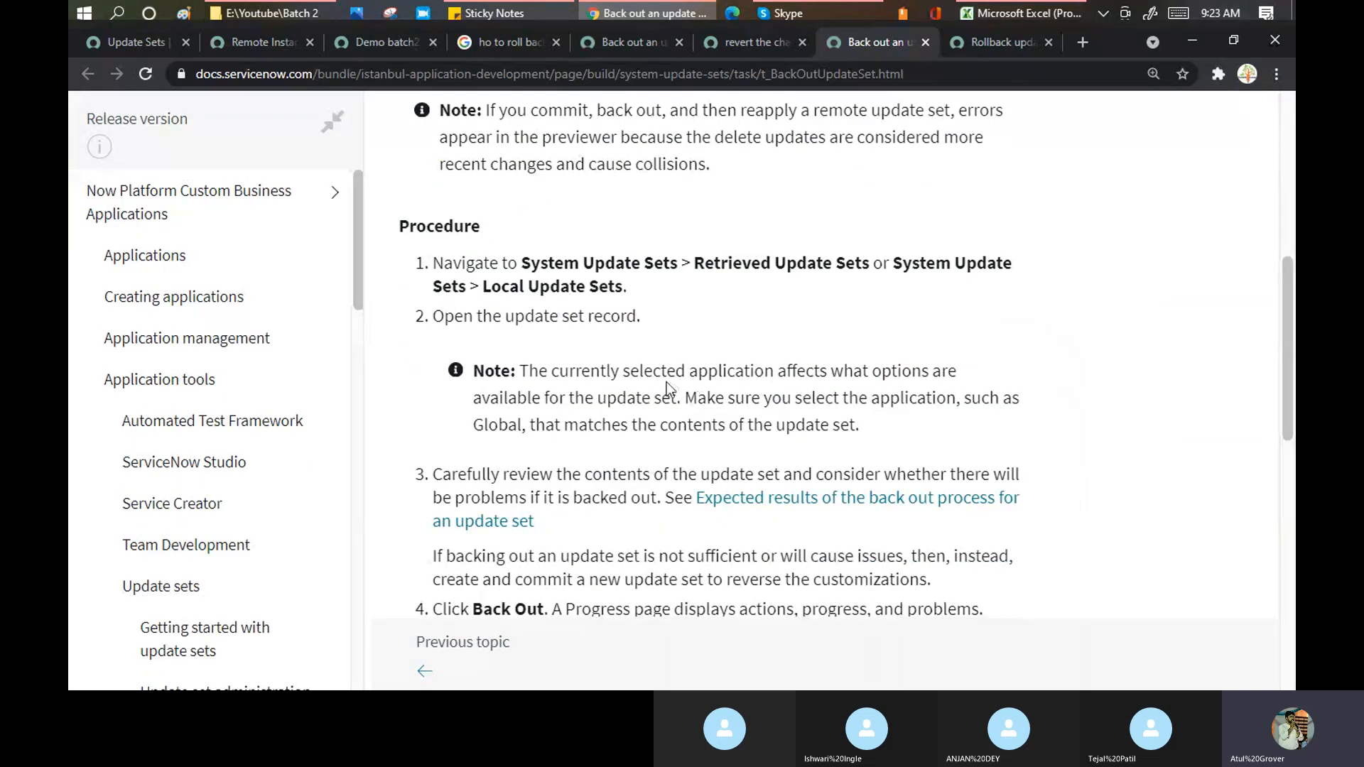
{"action": "scroll", "coordinate": [667, 388], "scroll_direction": "down", "scroll_amount": 4}
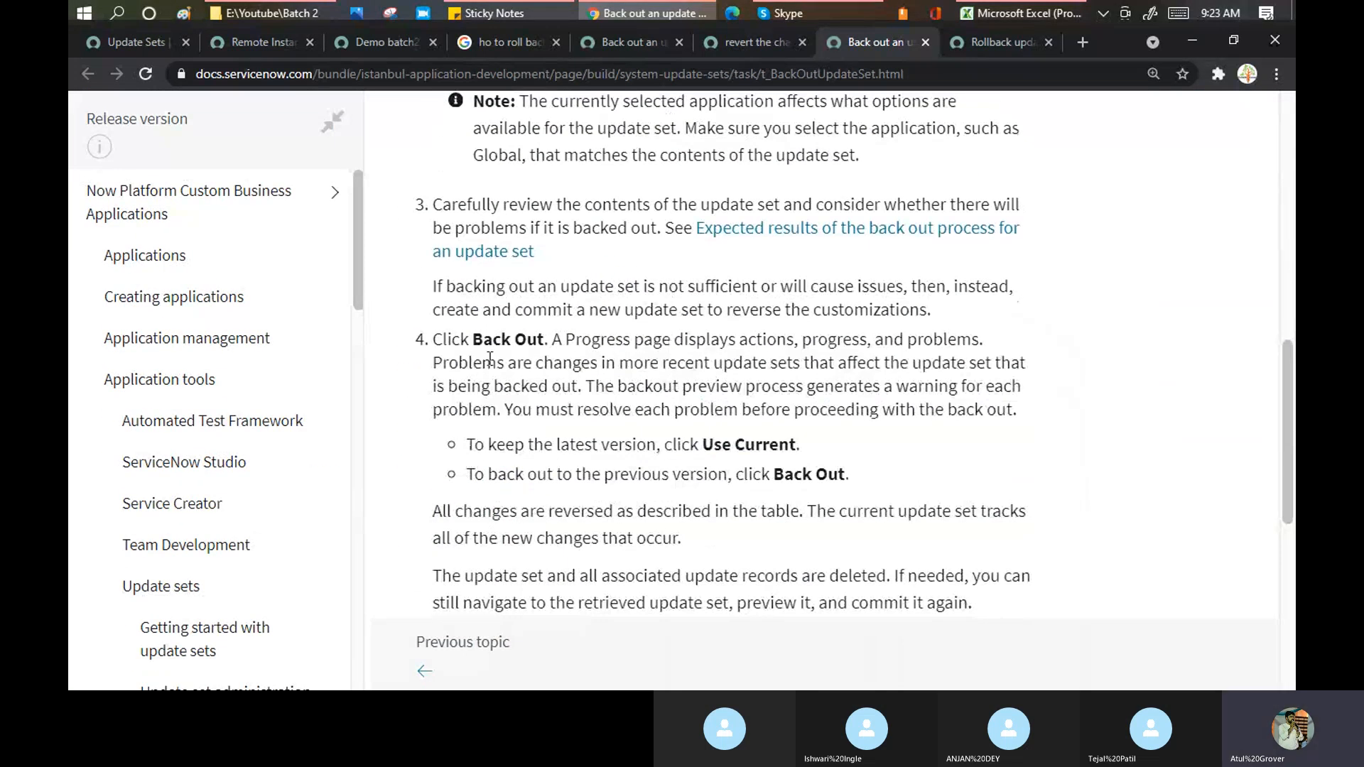
{"action": "left_click", "coordinate": [284, 41]}
{"action": "left_click", "coordinate": [361, 49]}
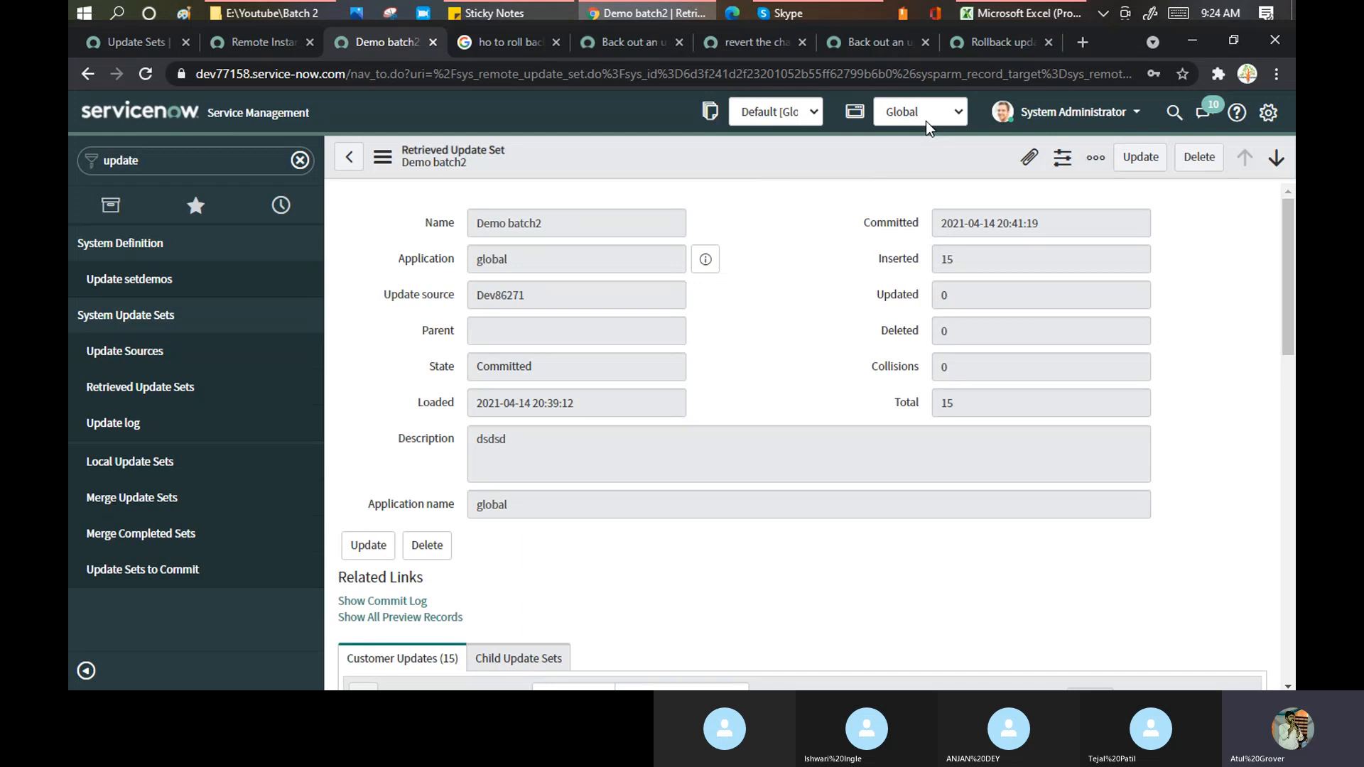
- Collapse the navigator to widen the Demo batch2 update set form
{"action": "scroll", "coordinate": [837, 280], "scroll_direction": "down", "scroll_amount": 3}
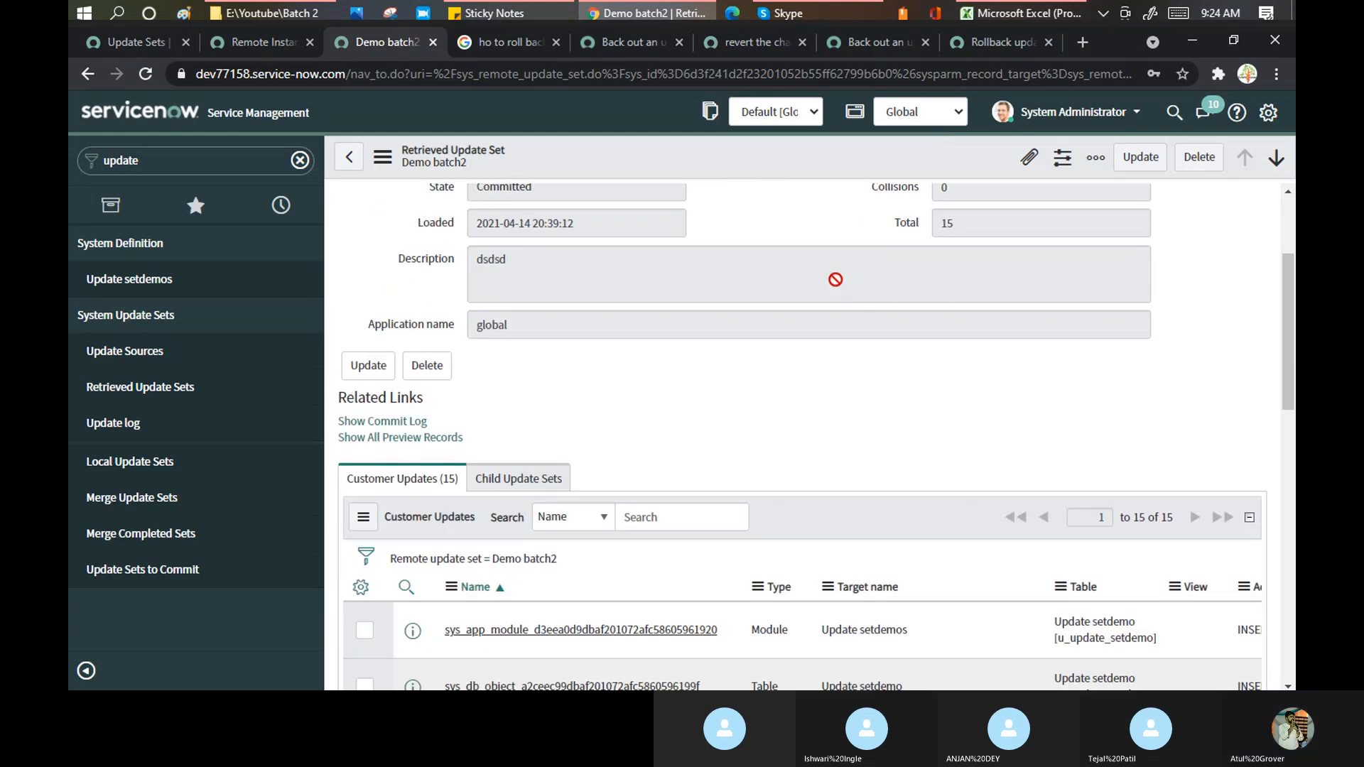
{"action": "left_click", "coordinate": [86, 670]}
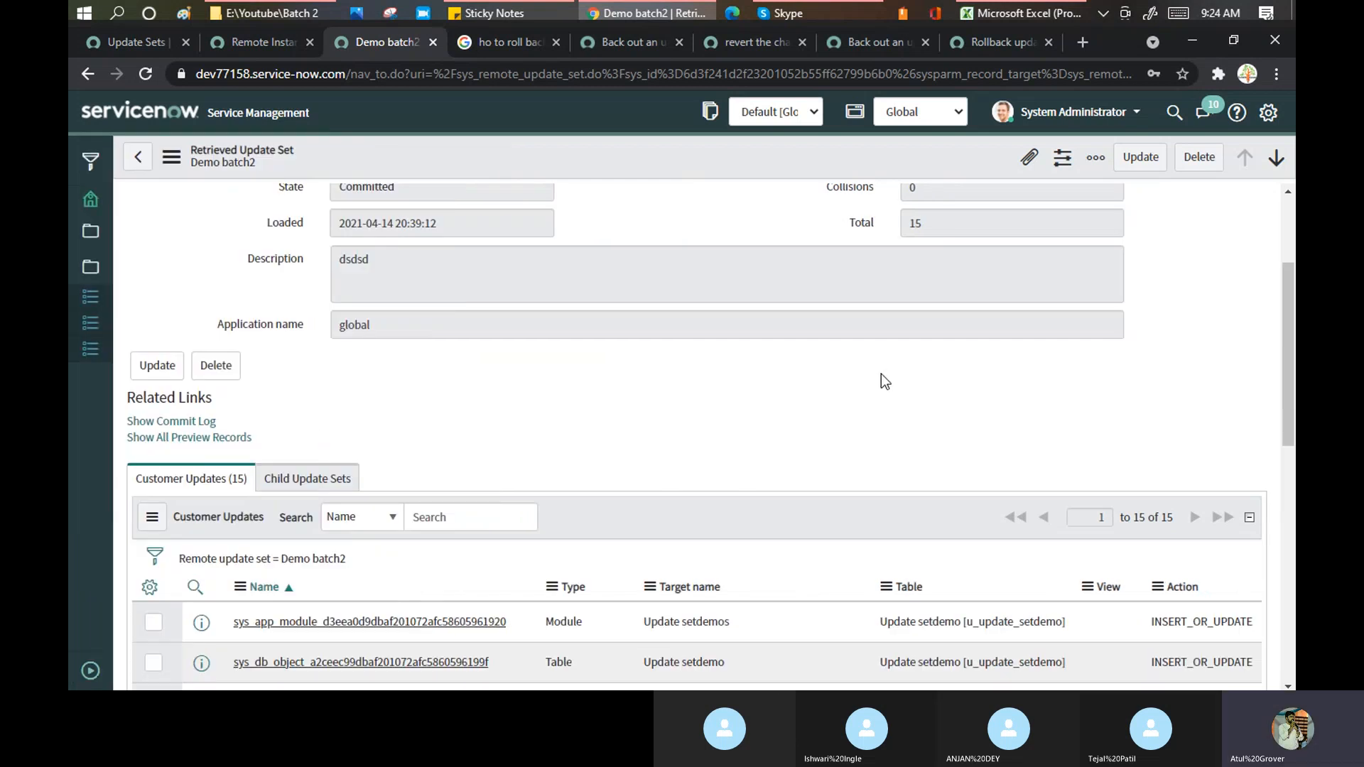
{"action": "scroll", "coordinate": [882, 374], "scroll_direction": "up", "scroll_amount": 3}
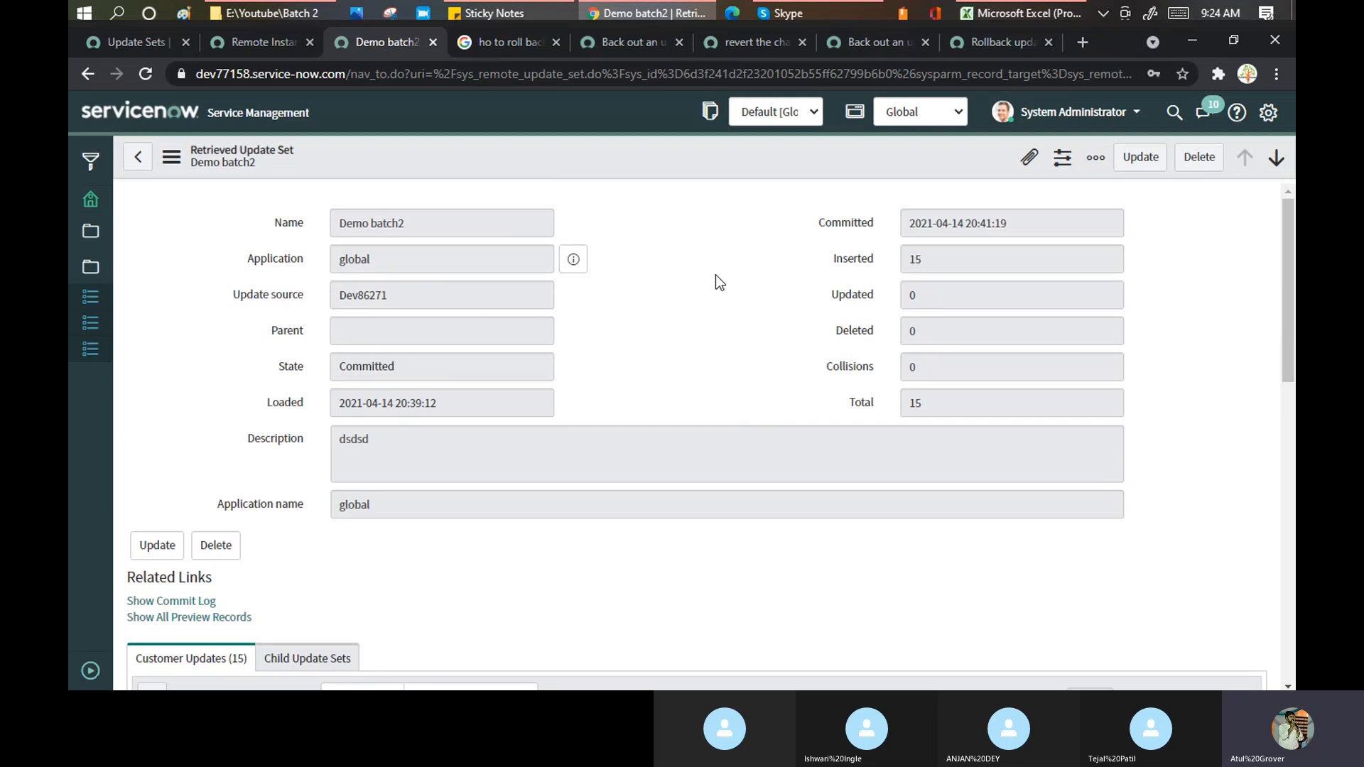
{"action": "scroll", "coordinate": [773, 310], "scroll_direction": "down", "scroll_amount": 1}
{"action": "scroll", "coordinate": [773, 310], "scroll_direction": "down", "scroll_amount": 10}
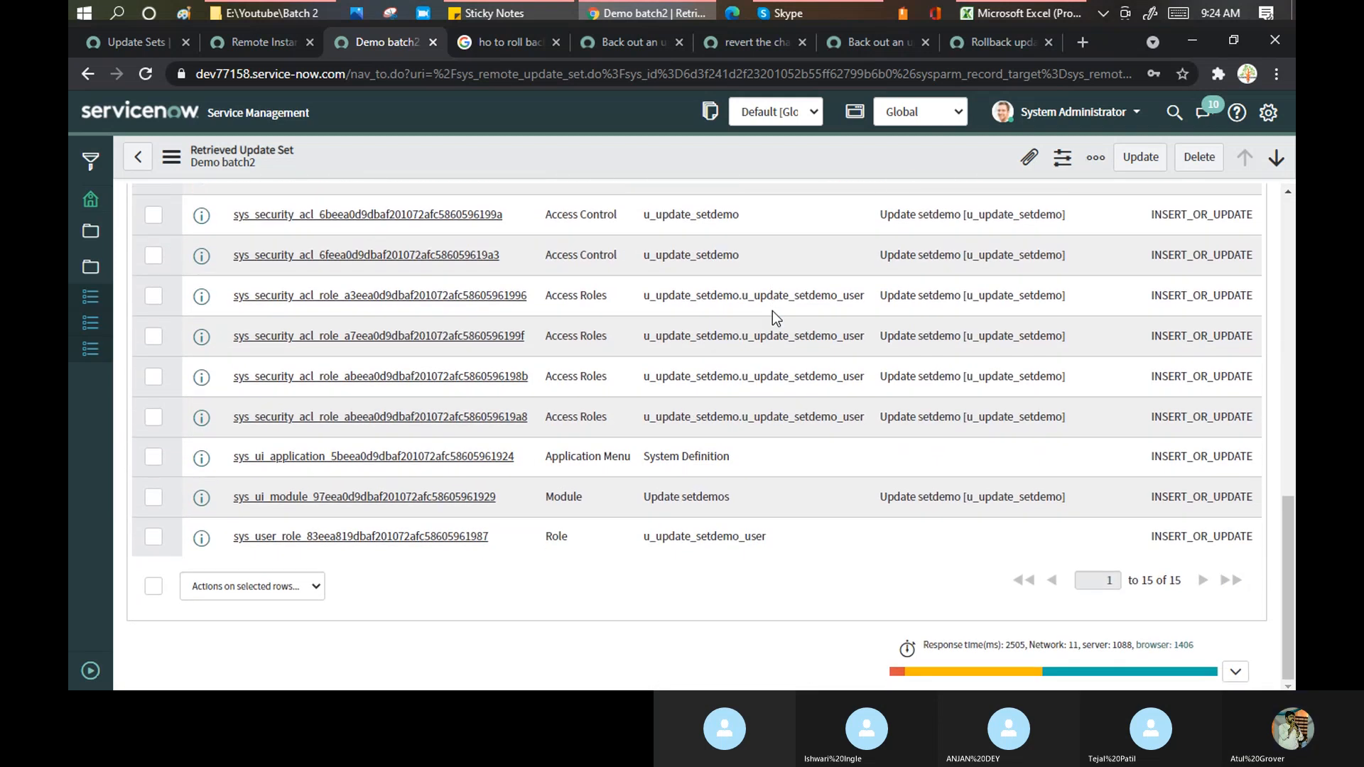
{"action": "scroll", "coordinate": [773, 310], "scroll_direction": "up", "scroll_amount": 12}
{"action": "scroll", "coordinate": [493, 512], "scroll_direction": "down", "scroll_amount": 2}
{"action": "scroll", "coordinate": [494, 512], "scroll_direction": "down", "scroll_amount": 2}
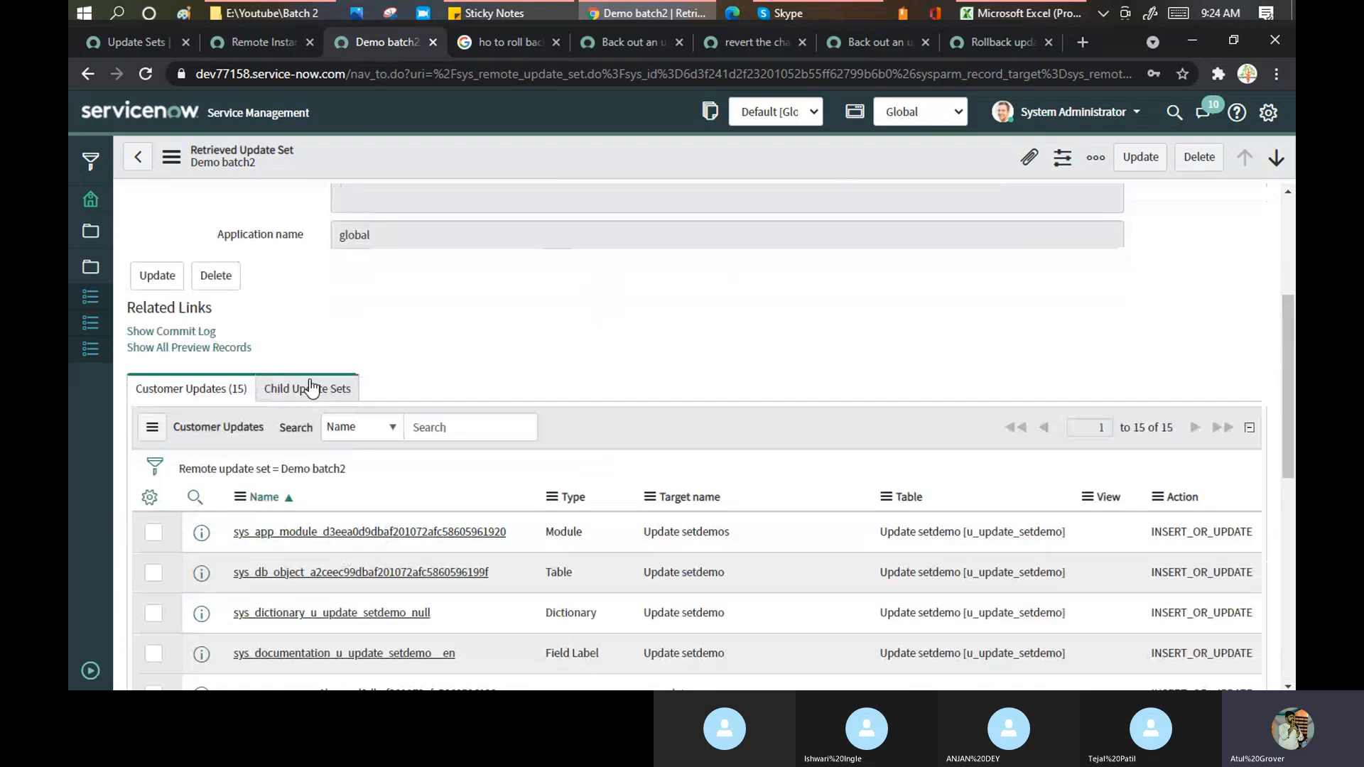
- Show Demo batch2's empty Child Update Sets list, then open the System Administrator profile
{"action": "left_click", "coordinate": [307, 389]}
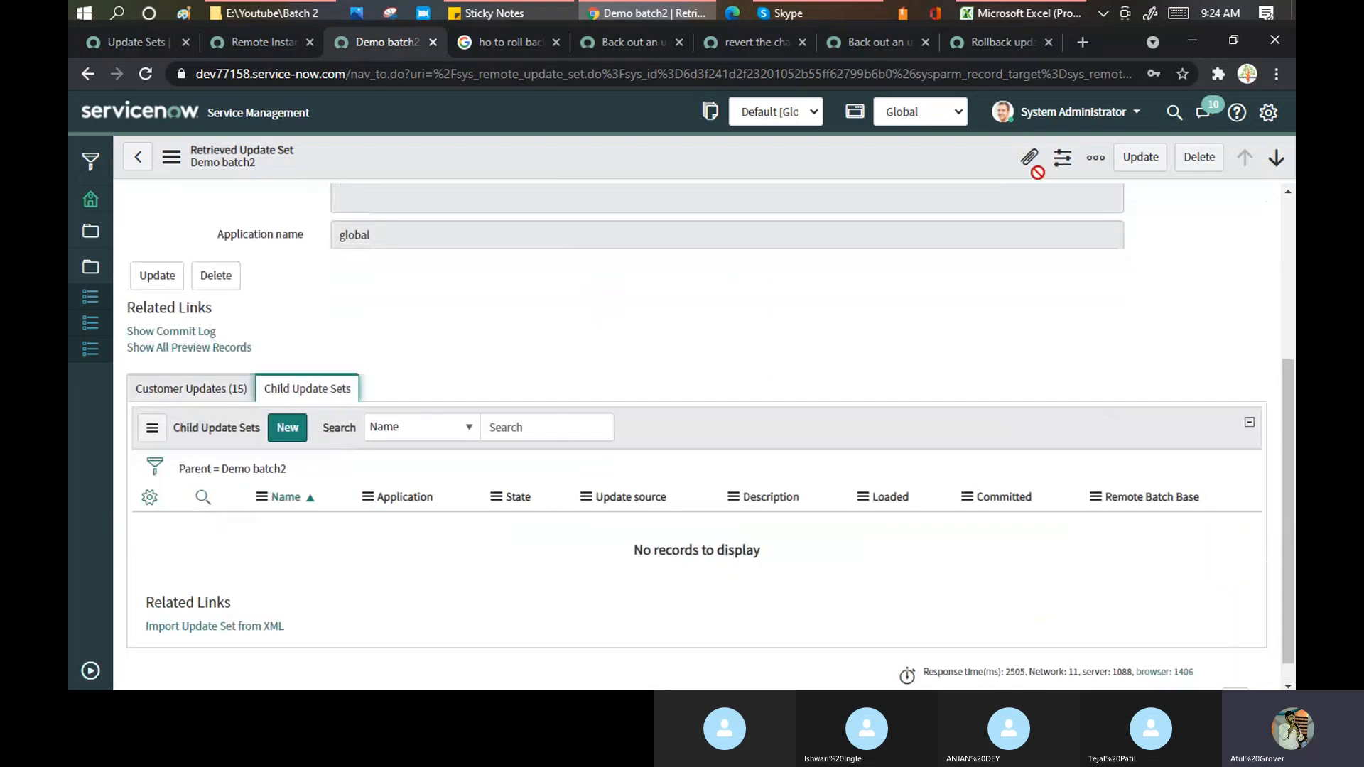
{"action": "left_click", "coordinate": [1122, 112]}
{"action": "left_click", "coordinate": [1051, 146]}
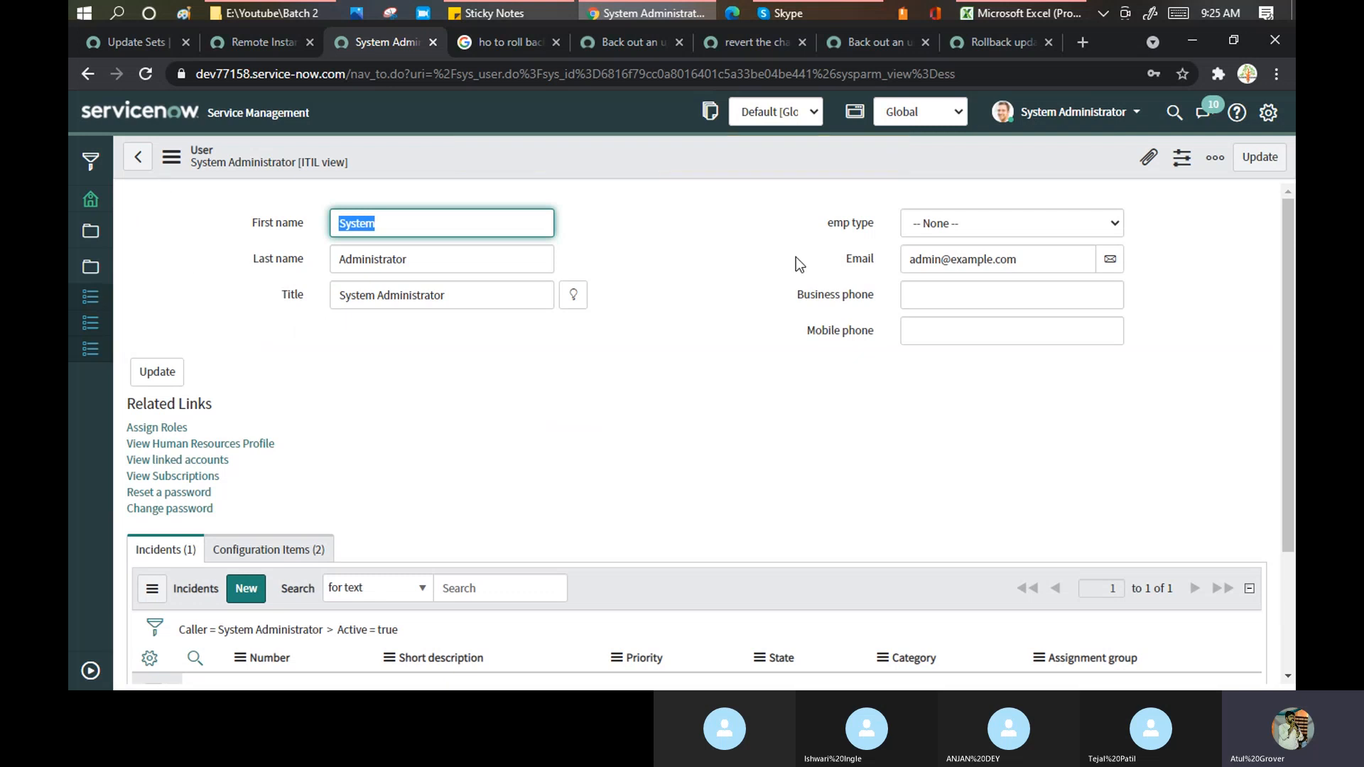
- Look at the sn_hr_core.hrsm_contractor role under Assign Roles and close it without changes
{"action": "scroll", "coordinate": [658, 306], "scroll_direction": "down", "scroll_amount": 3}
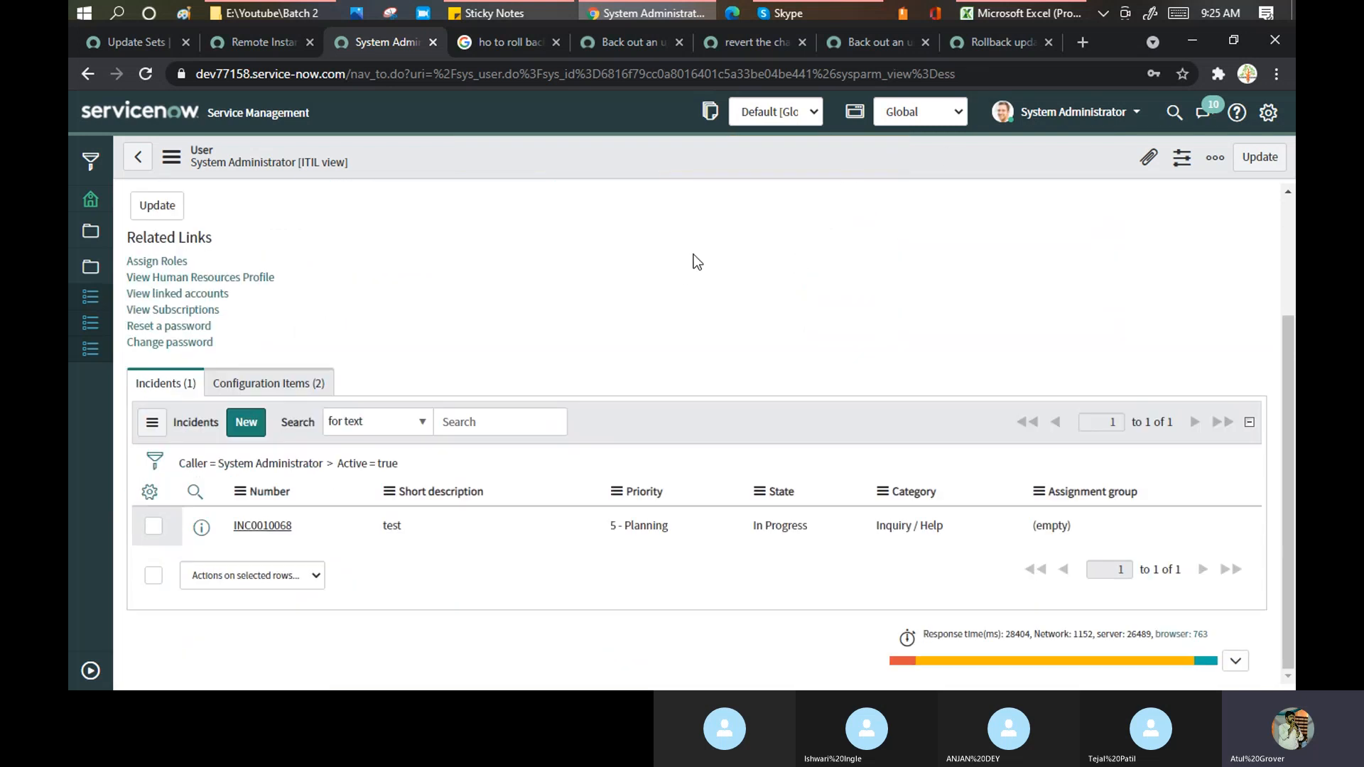
{"action": "scroll", "coordinate": [694, 254], "scroll_direction": "up", "scroll_amount": 3}
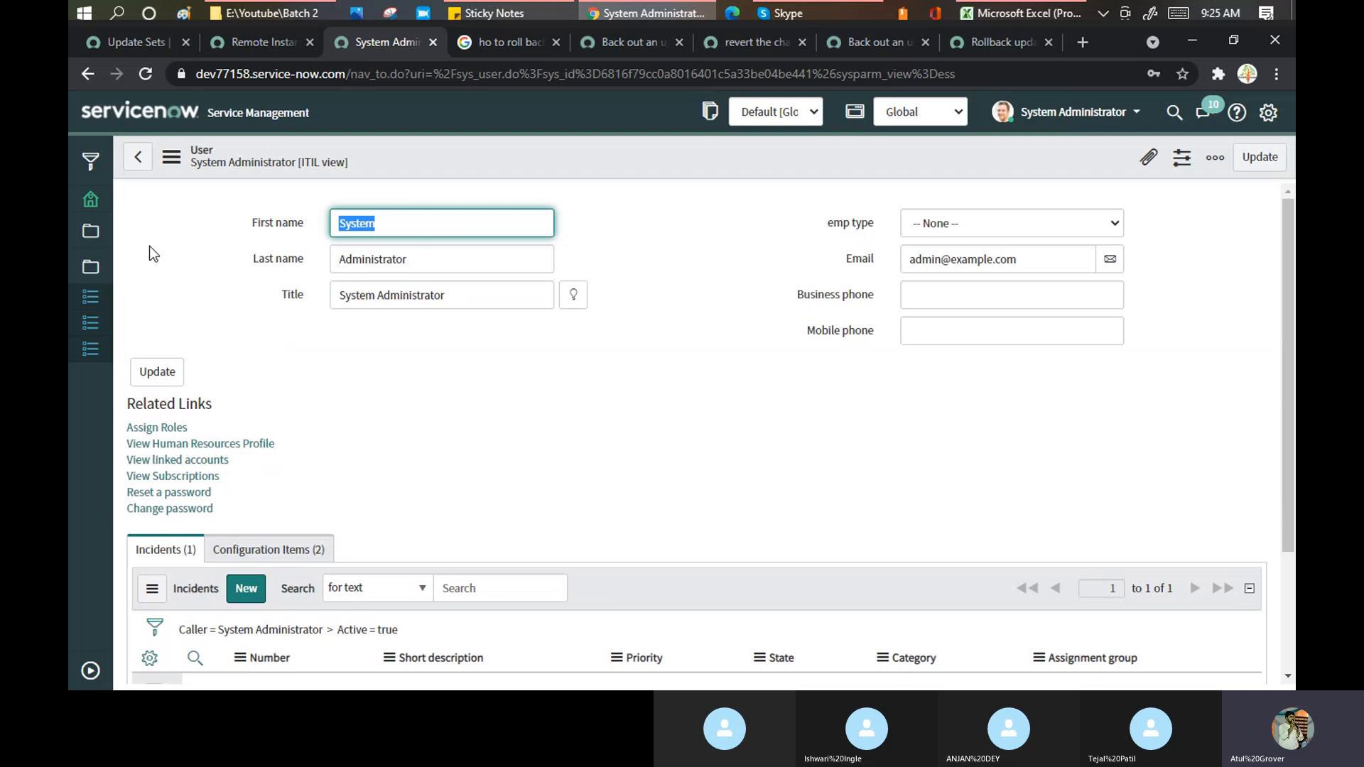
{"action": "left_click", "coordinate": [161, 427]}
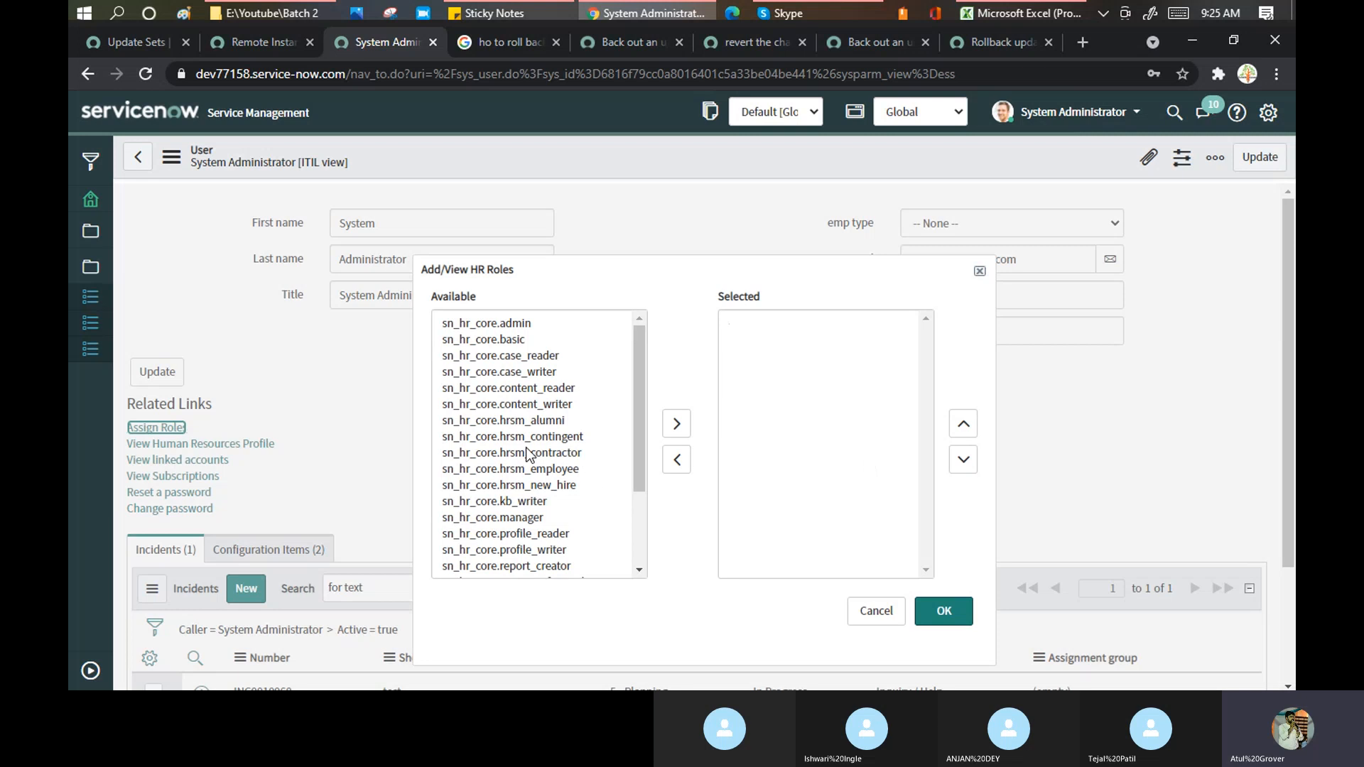
{"action": "left_click", "coordinate": [527, 453]}
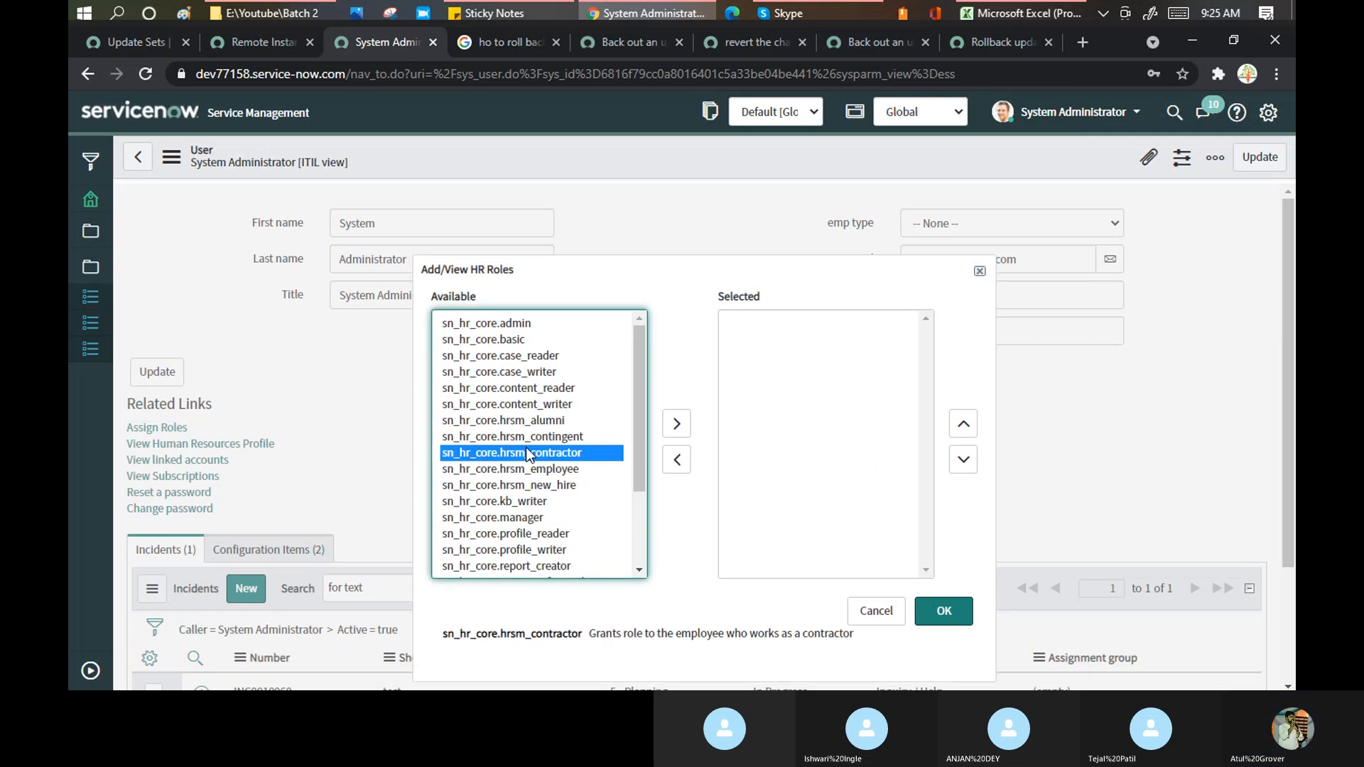
{"action": "left_click", "coordinate": [980, 271]}
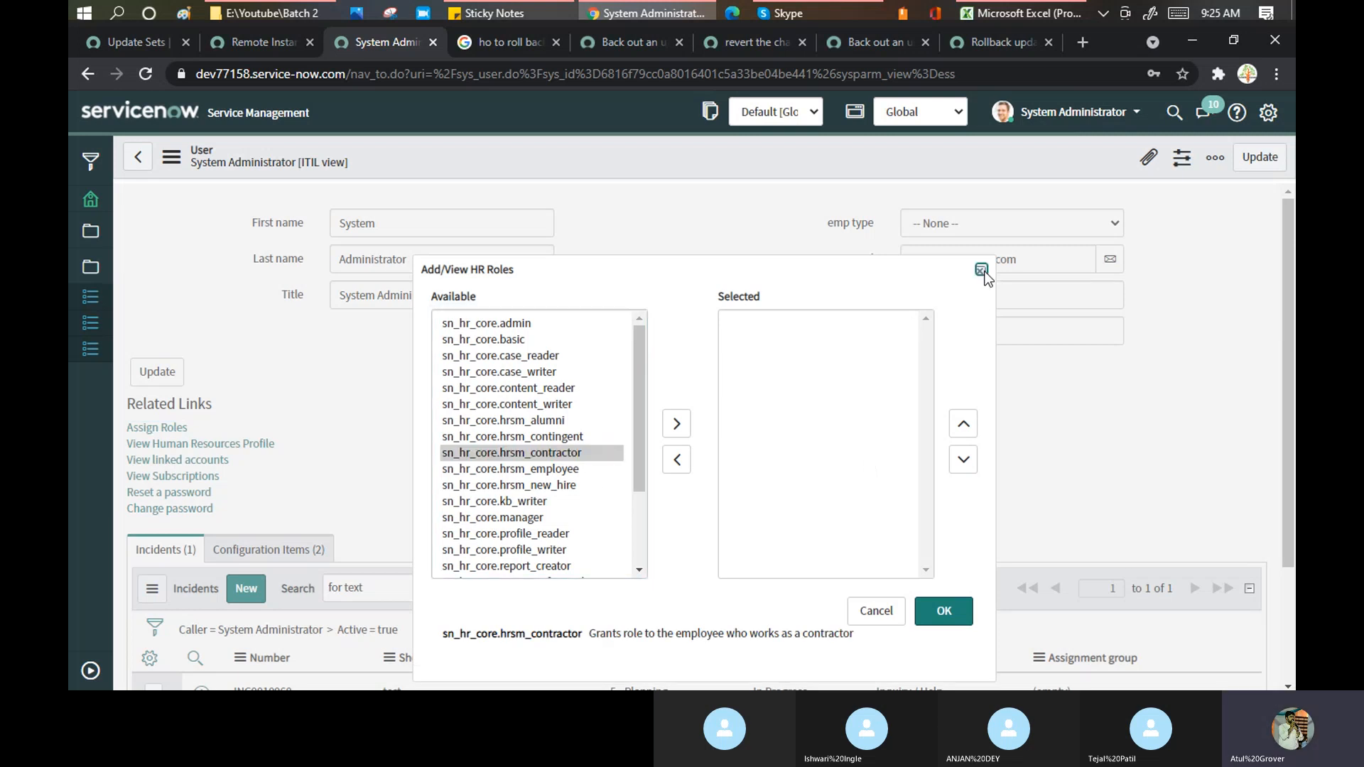
- Switch the System Administrator user form to the Default view
{"action": "left_click", "coordinate": [177, 164]}
{"action": "mouse_move", "coordinate": [278, 283]}
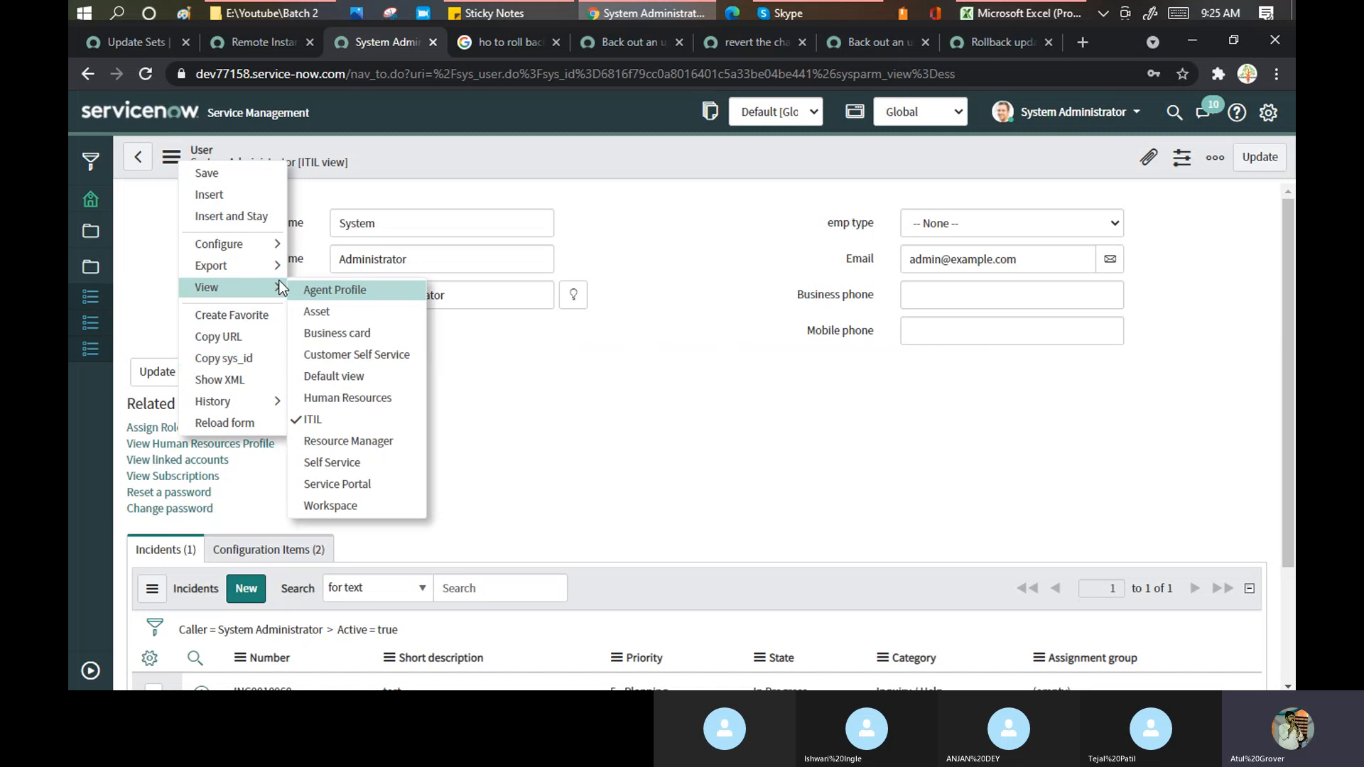
{"action": "left_click", "coordinate": [322, 382]}
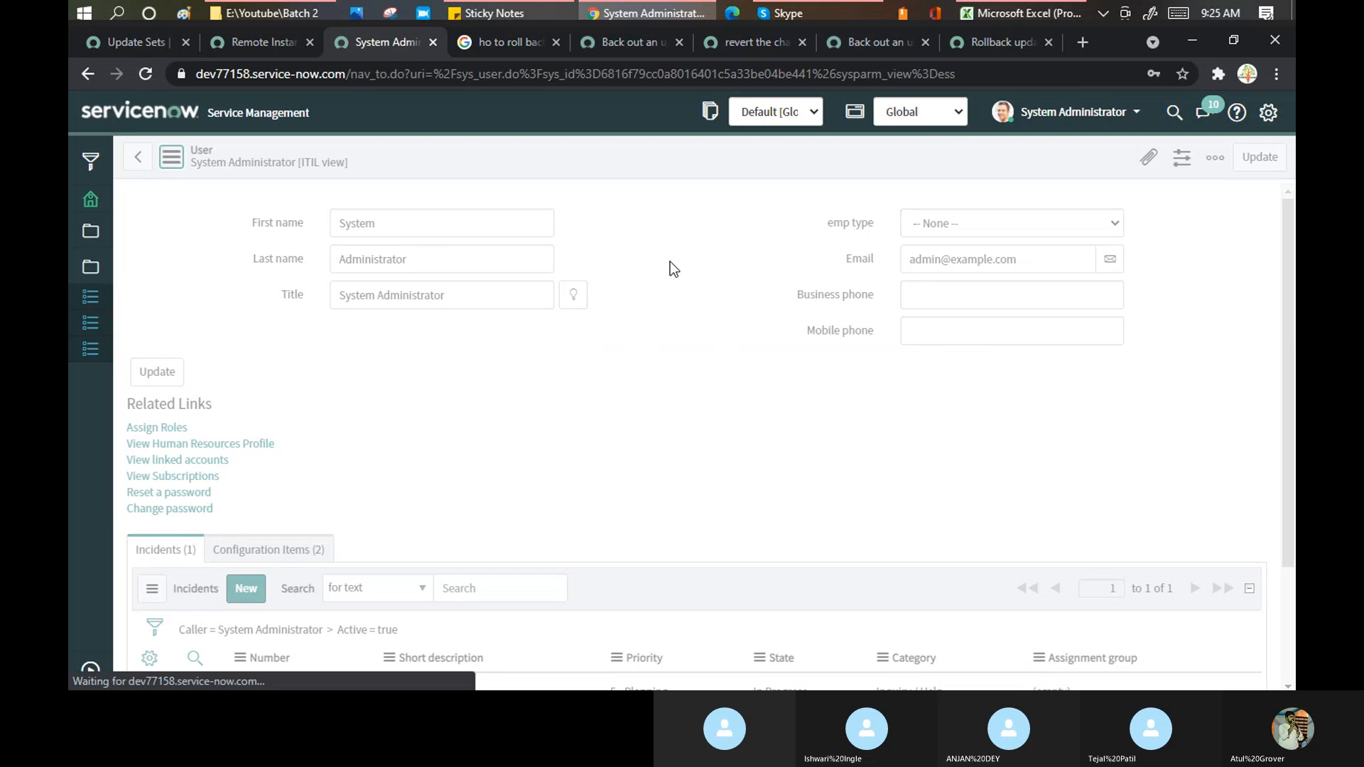
- Open the Roles edit list for System Administrator and filter available roles by 'upda'
{"action": "scroll", "coordinate": [638, 323], "scroll_direction": "down", "scroll_amount": 4}
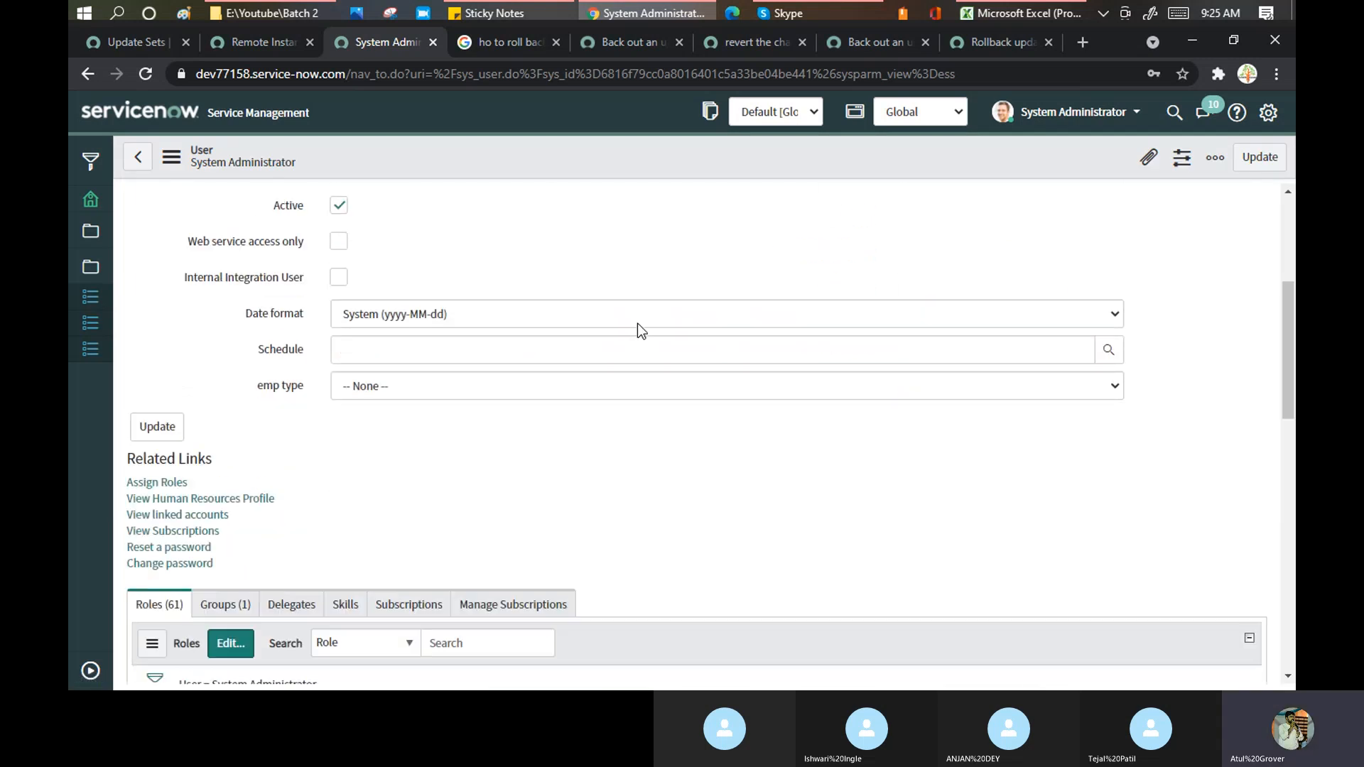
{"action": "scroll", "coordinate": [338, 428], "scroll_direction": "up", "scroll_amount": 3}
{"action": "scroll", "coordinate": [230, 412], "scroll_direction": "down", "scroll_amount": 2}
{"action": "scroll", "coordinate": [230, 419], "scroll_direction": "down", "scroll_amount": 4}
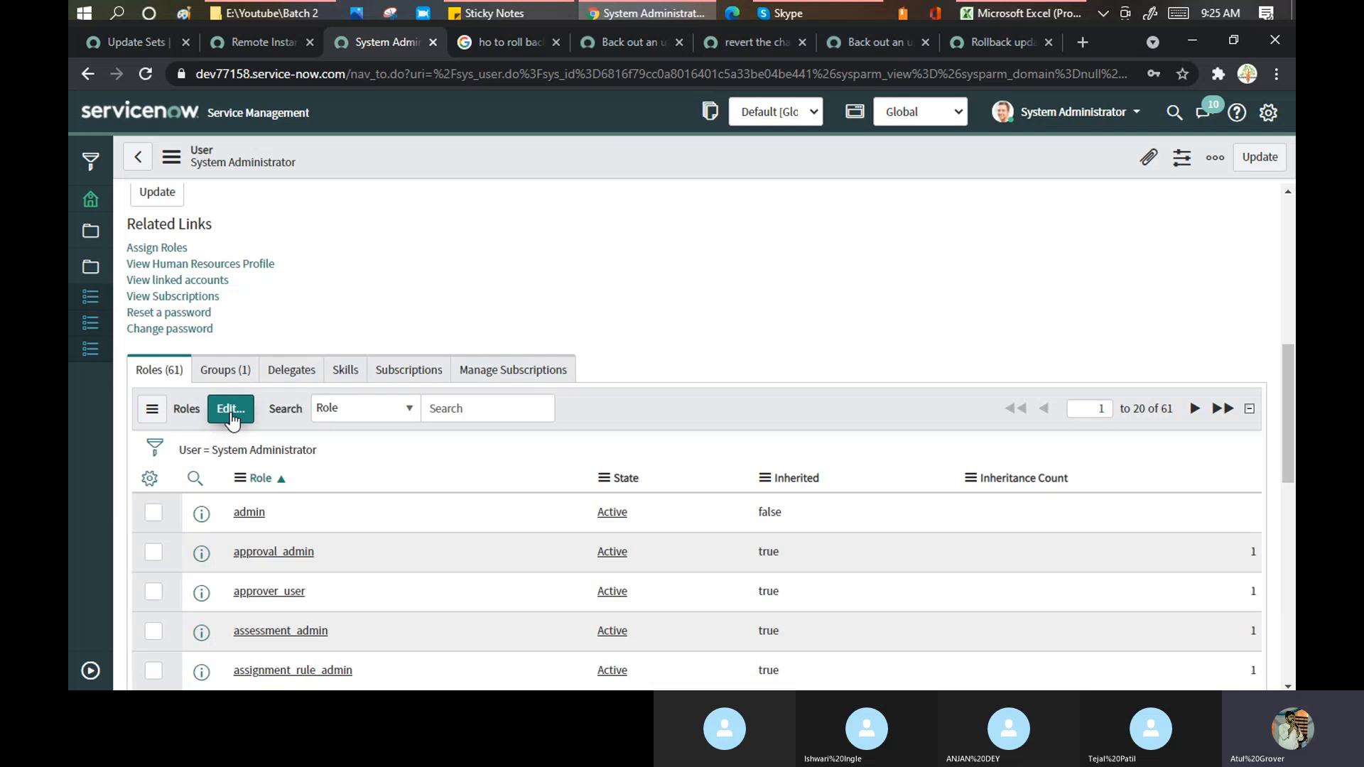
{"action": "left_click", "coordinate": [230, 410]}
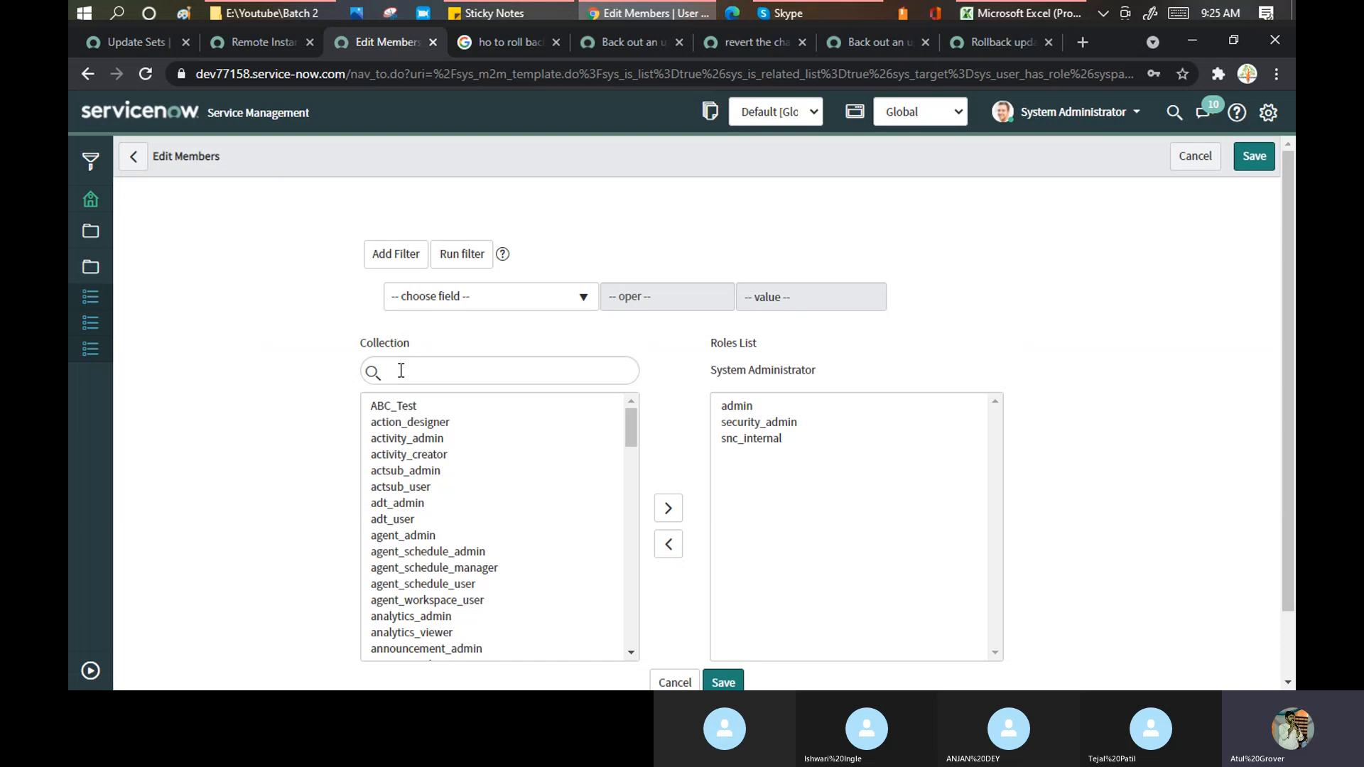
{"action": "left_click", "coordinate": [401, 373]}
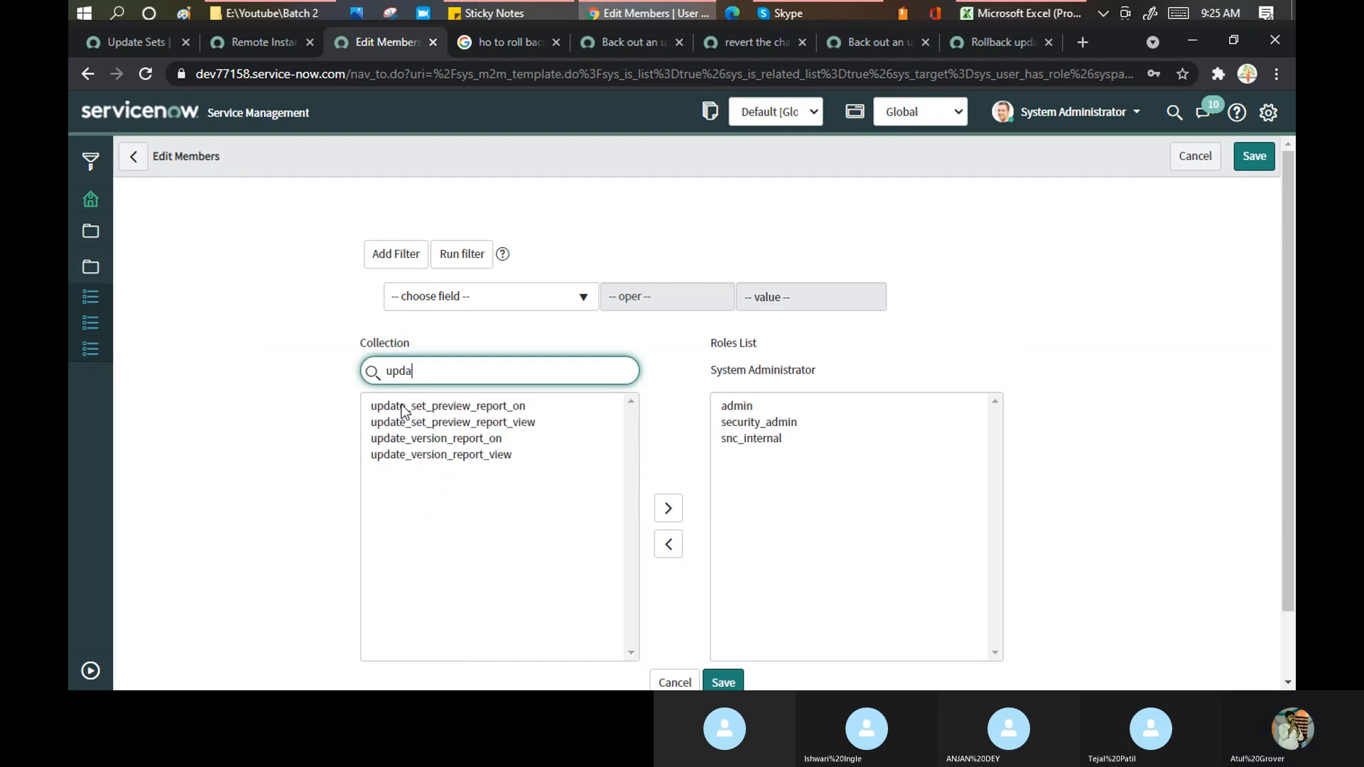
- Add all four update_set_preview_report and update_version_report roles and save the user
{"action": "left_click", "coordinate": [402, 456]}
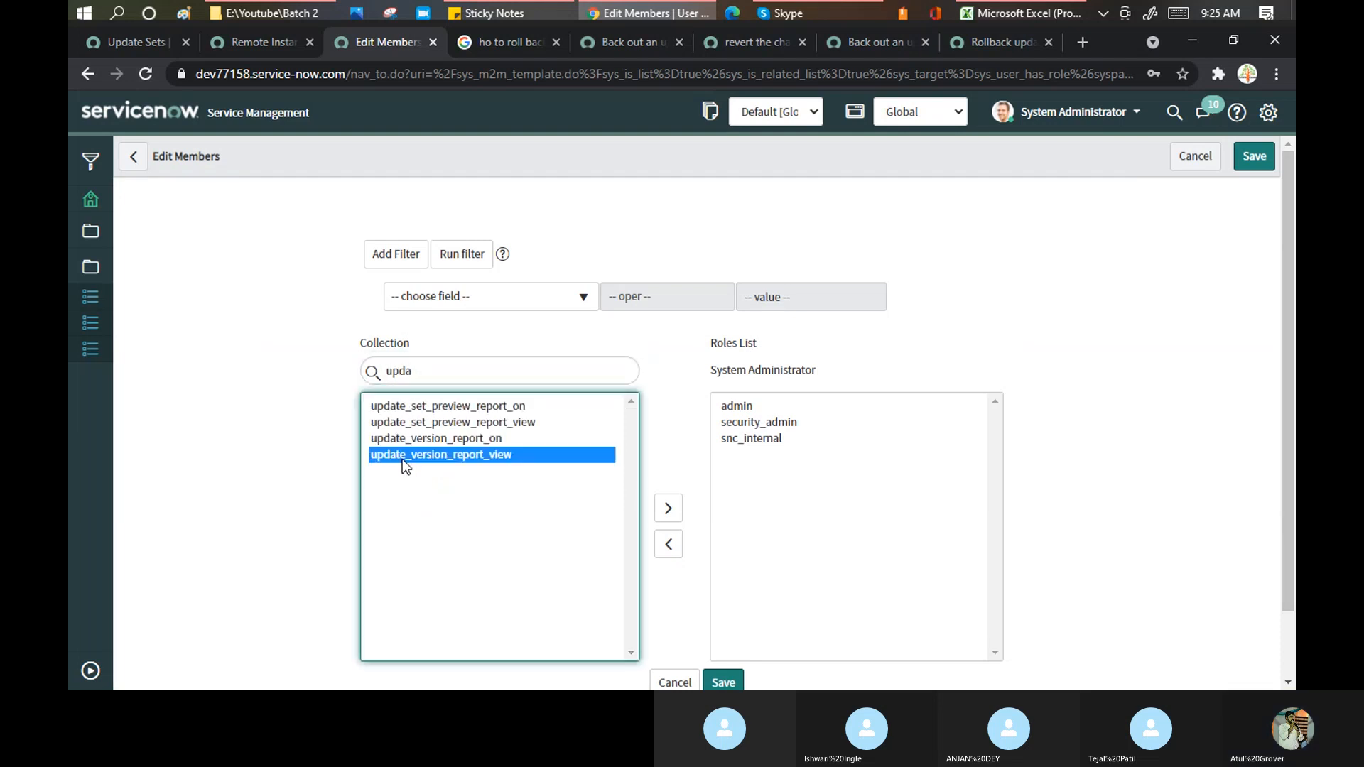
{"action": "left_click", "coordinate": [409, 406], "text": "shift"}
{"action": "left_click", "coordinate": [660, 508]}
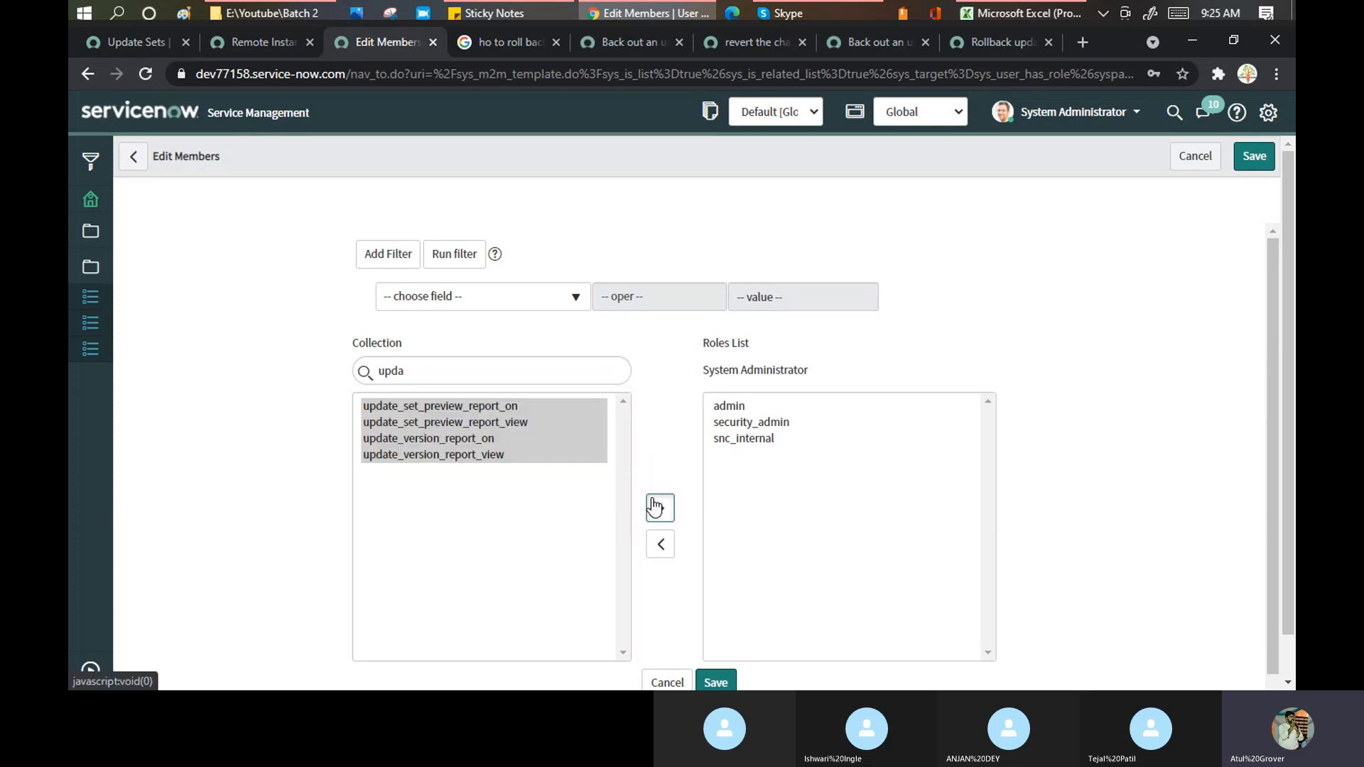
{"action": "scroll", "coordinate": [707, 538], "scroll_direction": "down", "scroll_amount": 1}
{"action": "left_click", "coordinate": [721, 634]}
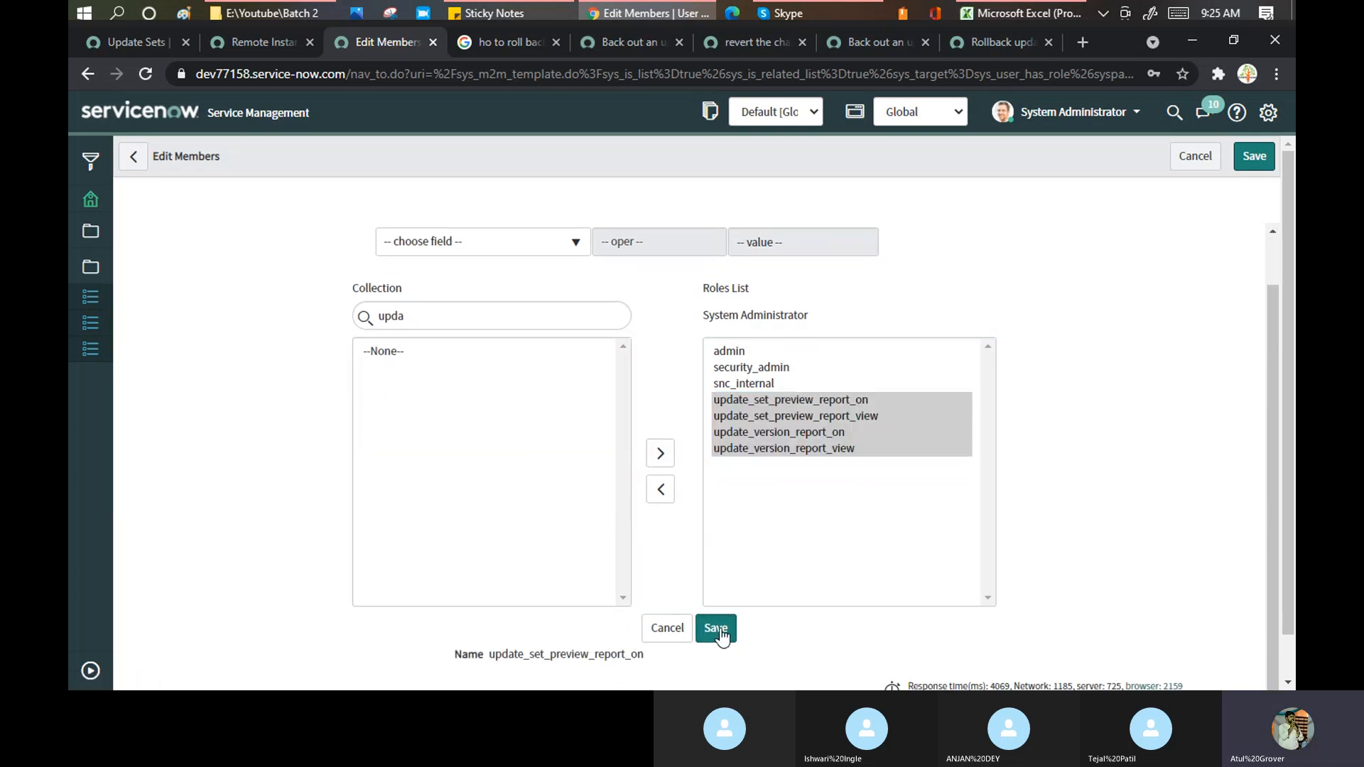
{"action": "left_click", "coordinate": [869, 44]}
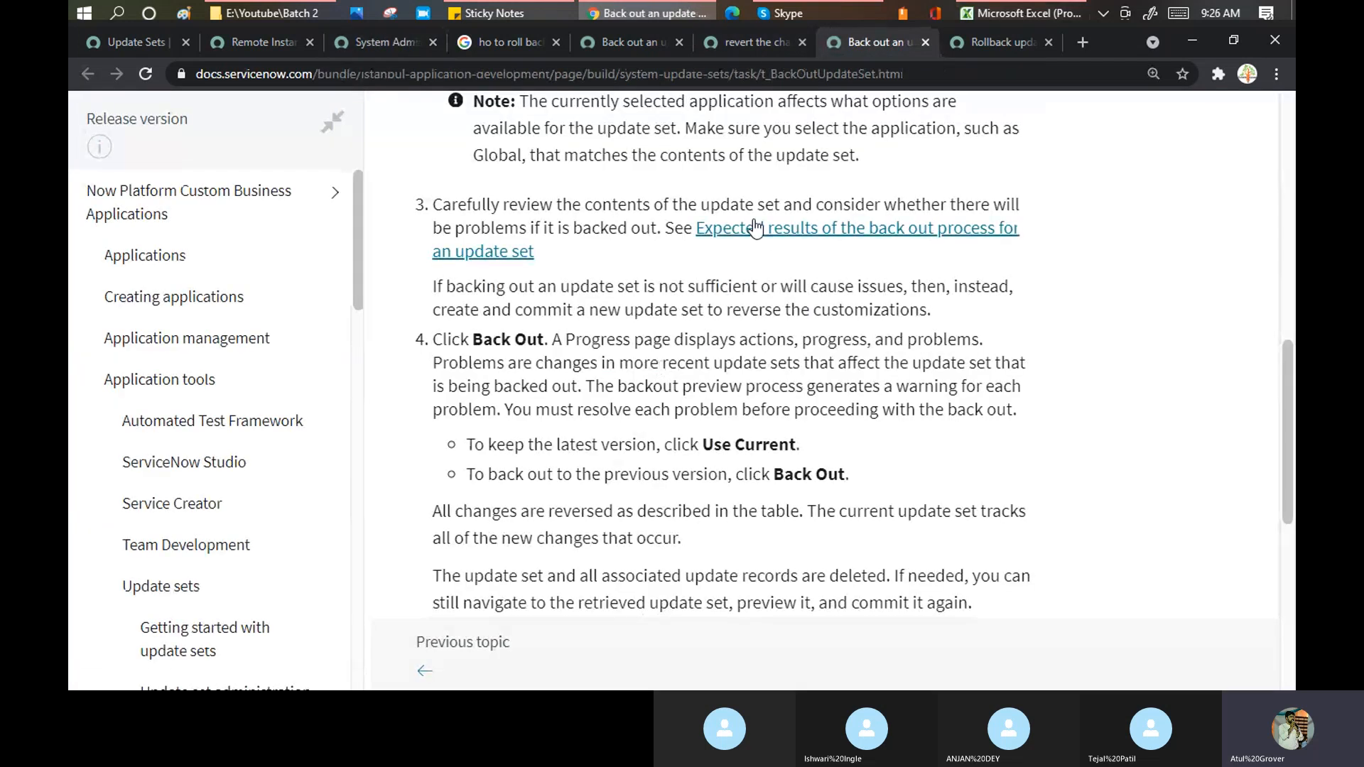
- Scroll up to the back-out Procedure in the docs, then return to the System Administrator record
{"action": "scroll", "coordinate": [599, 226], "scroll_direction": "up", "scroll_amount": 3}
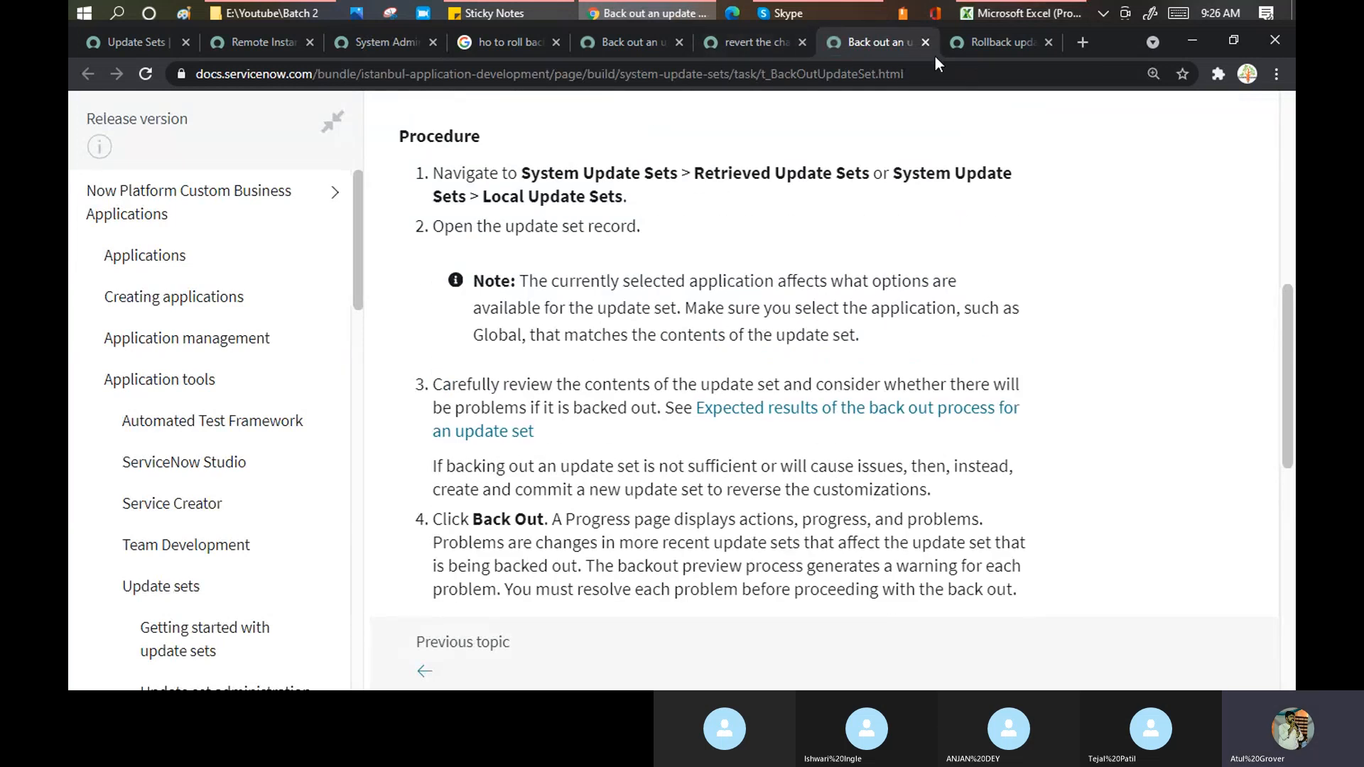
{"action": "left_click", "coordinate": [391, 43]}
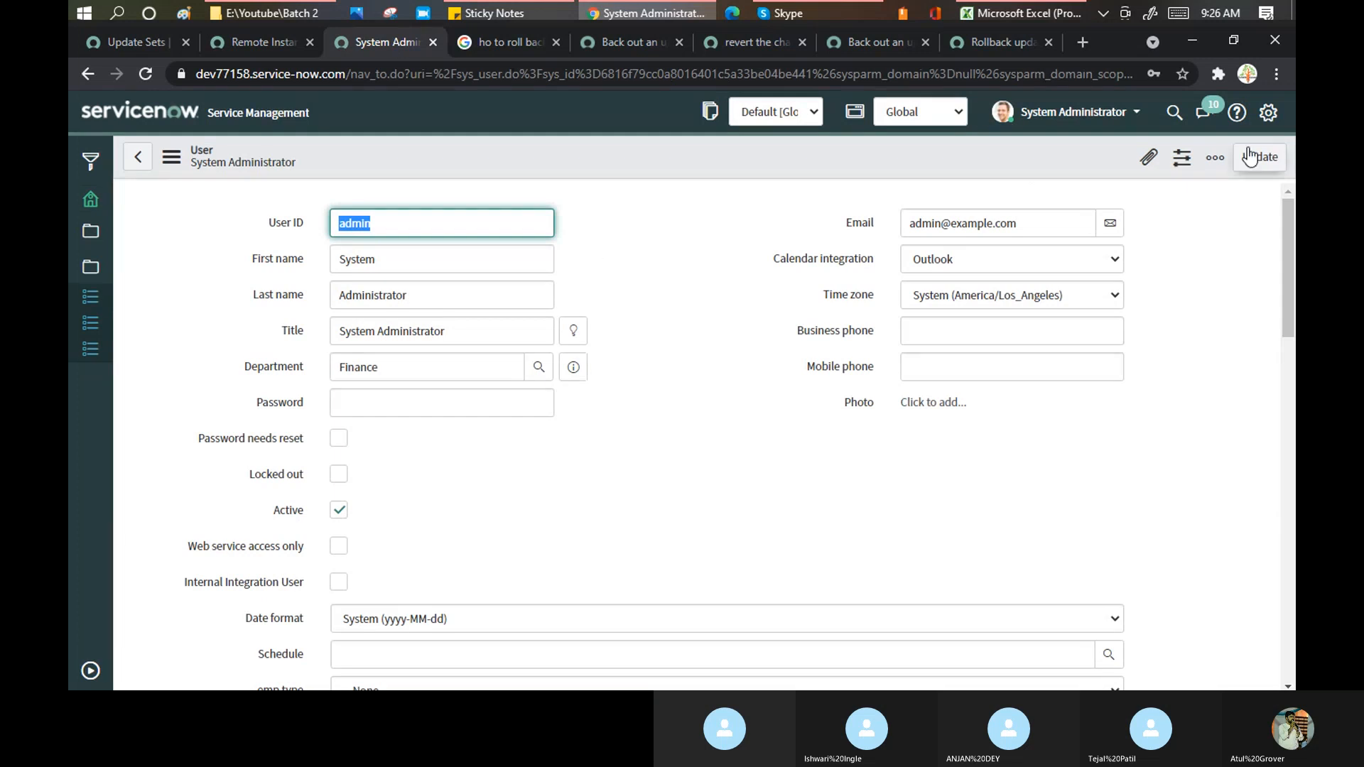
- Elevate this session to the security_admin role from the System Administrator menu's Elevate Roles
{"action": "left_click", "coordinate": [1073, 111]}
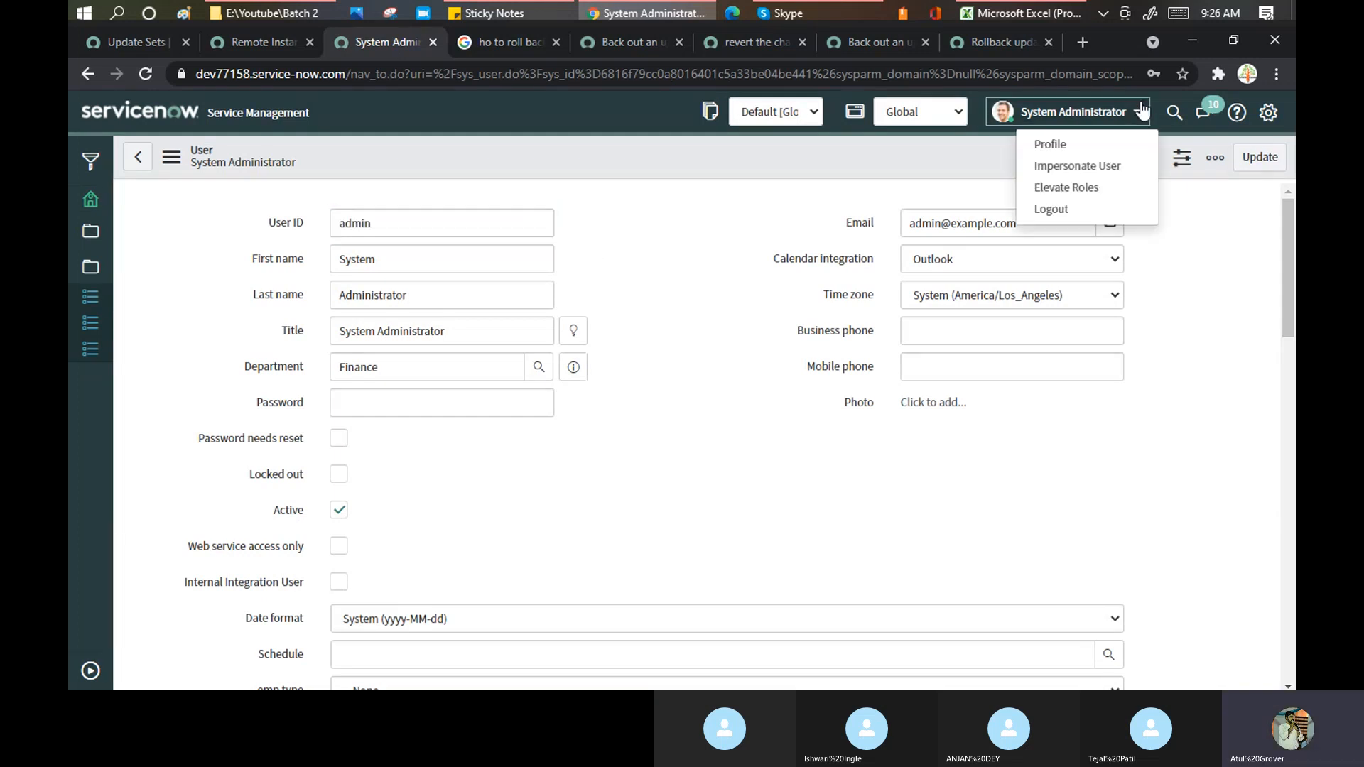
{"action": "left_click", "coordinate": [1067, 188]}
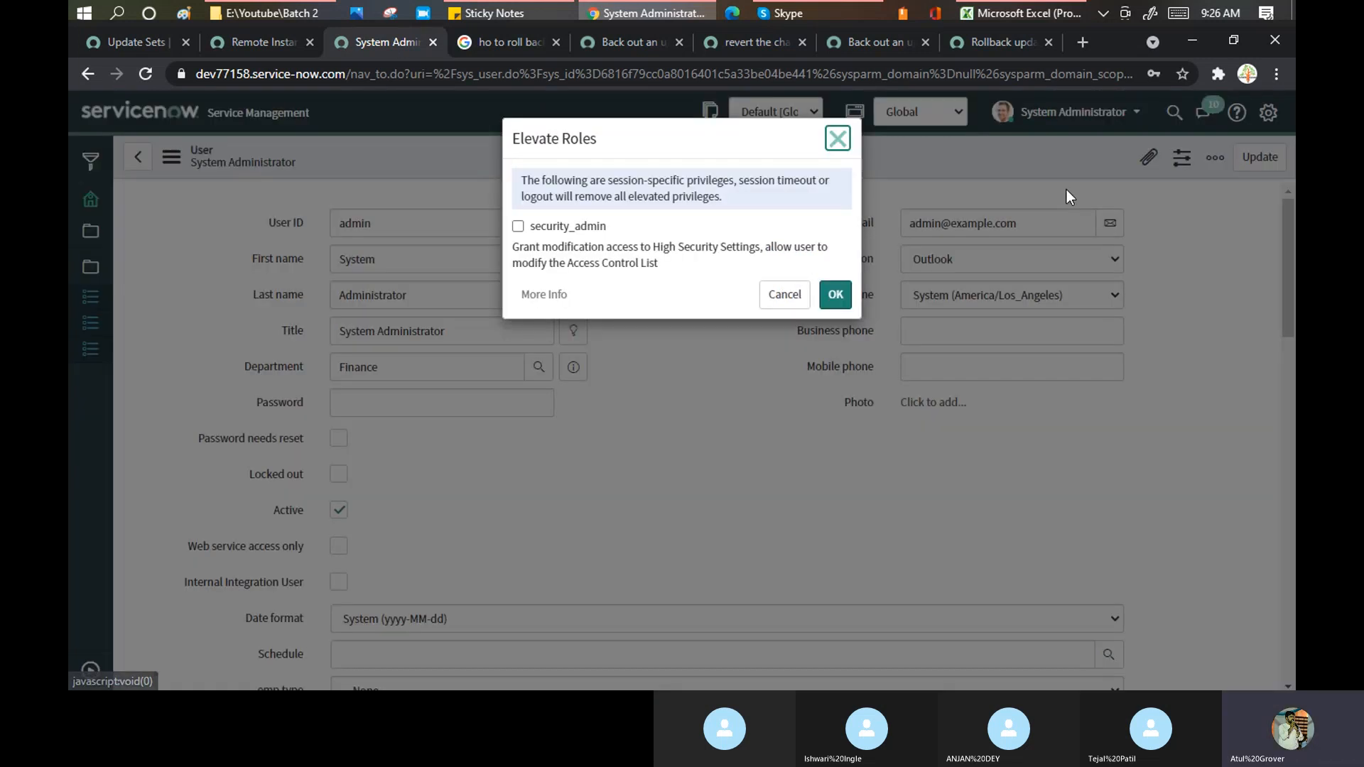
{"action": "left_click", "coordinate": [518, 226]}
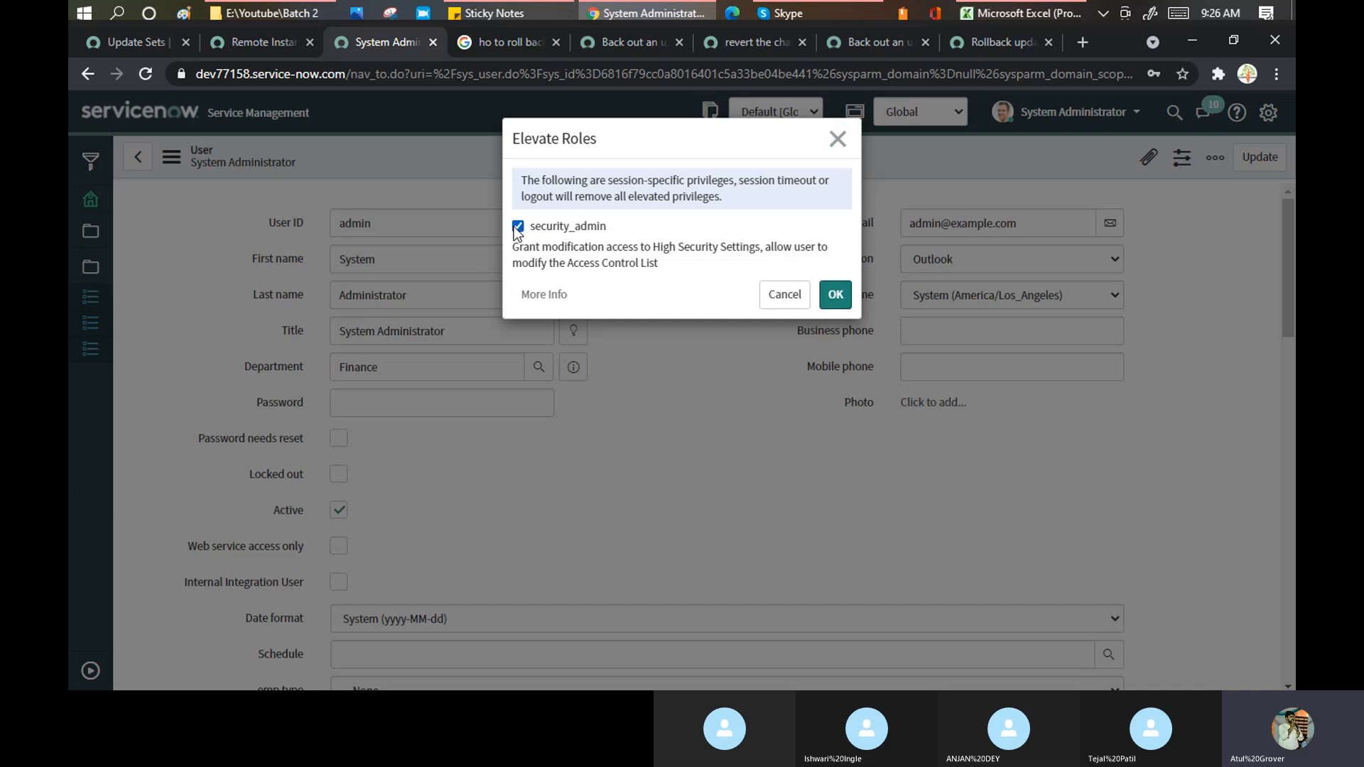
{"action": "left_click", "coordinate": [837, 295]}
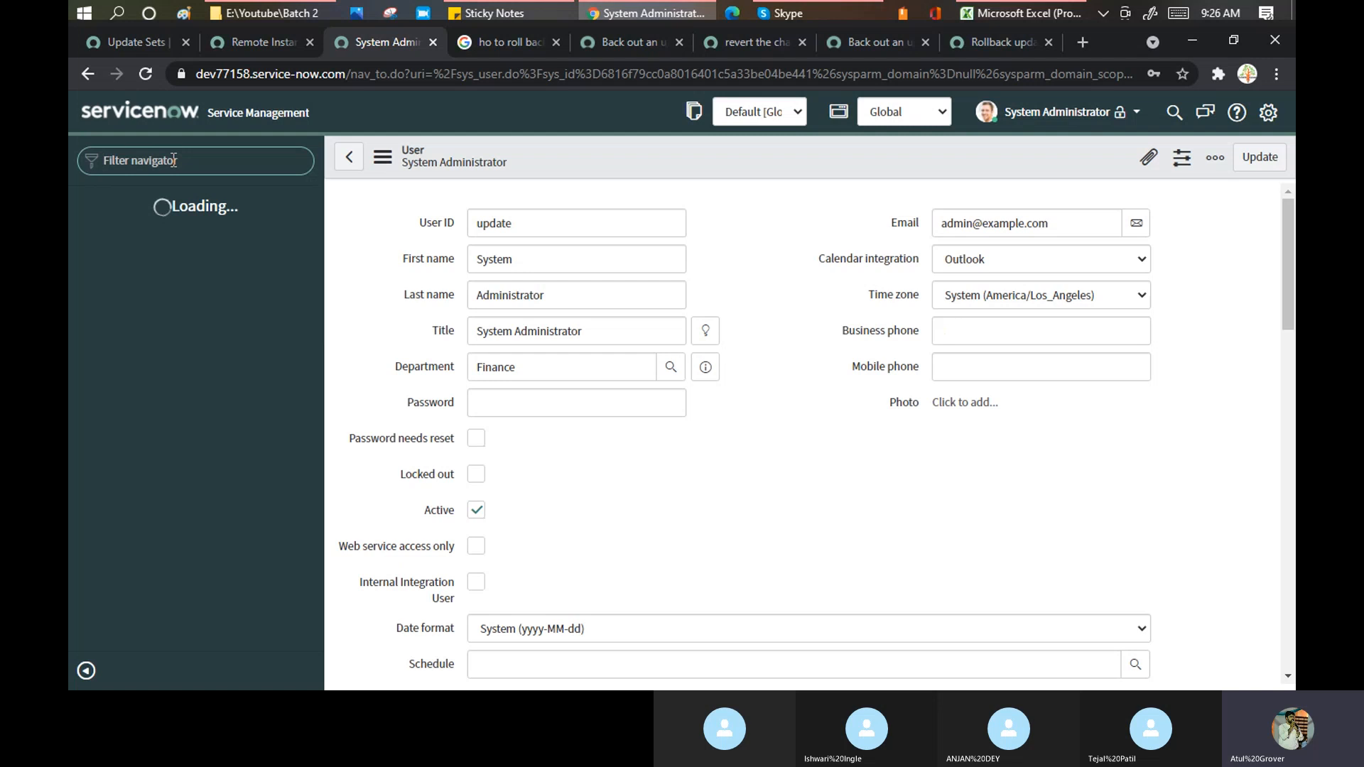
- Open the retrieved update set Demo batch2, leaving the unsaved user form
{"action": "type", "text": "updsta"}
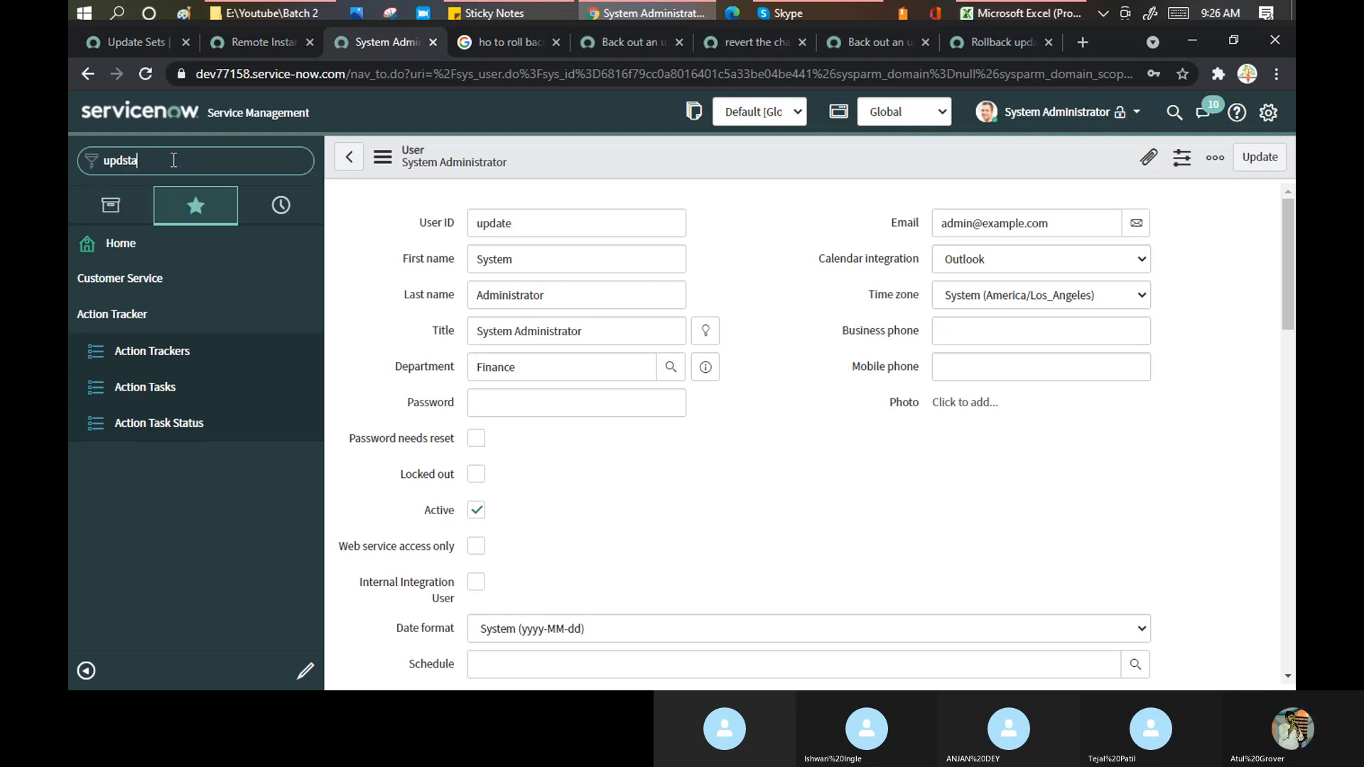
{"action": "type", "text": "="}
{"action": "type", "text": "ate se"}
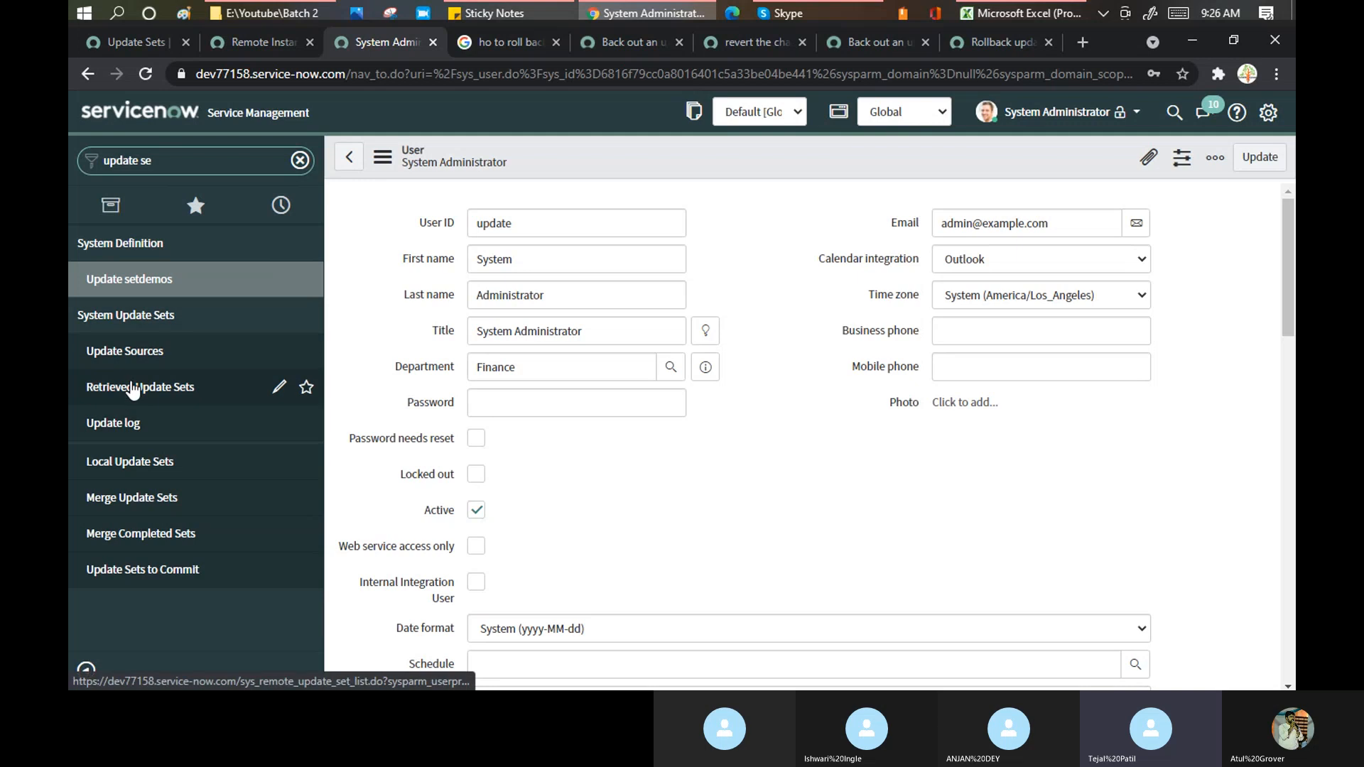
{"action": "left_click", "coordinate": [133, 386]}
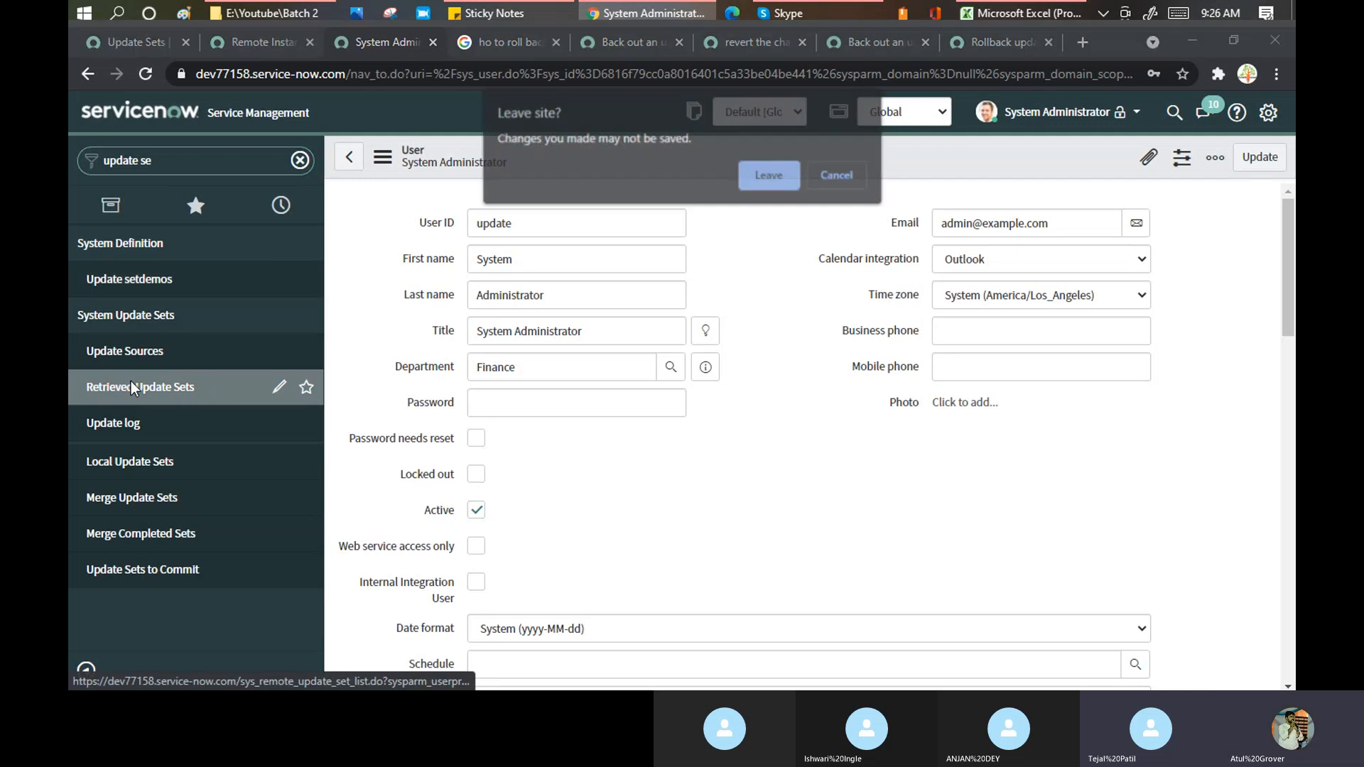
{"action": "left_click", "coordinate": [772, 178]}
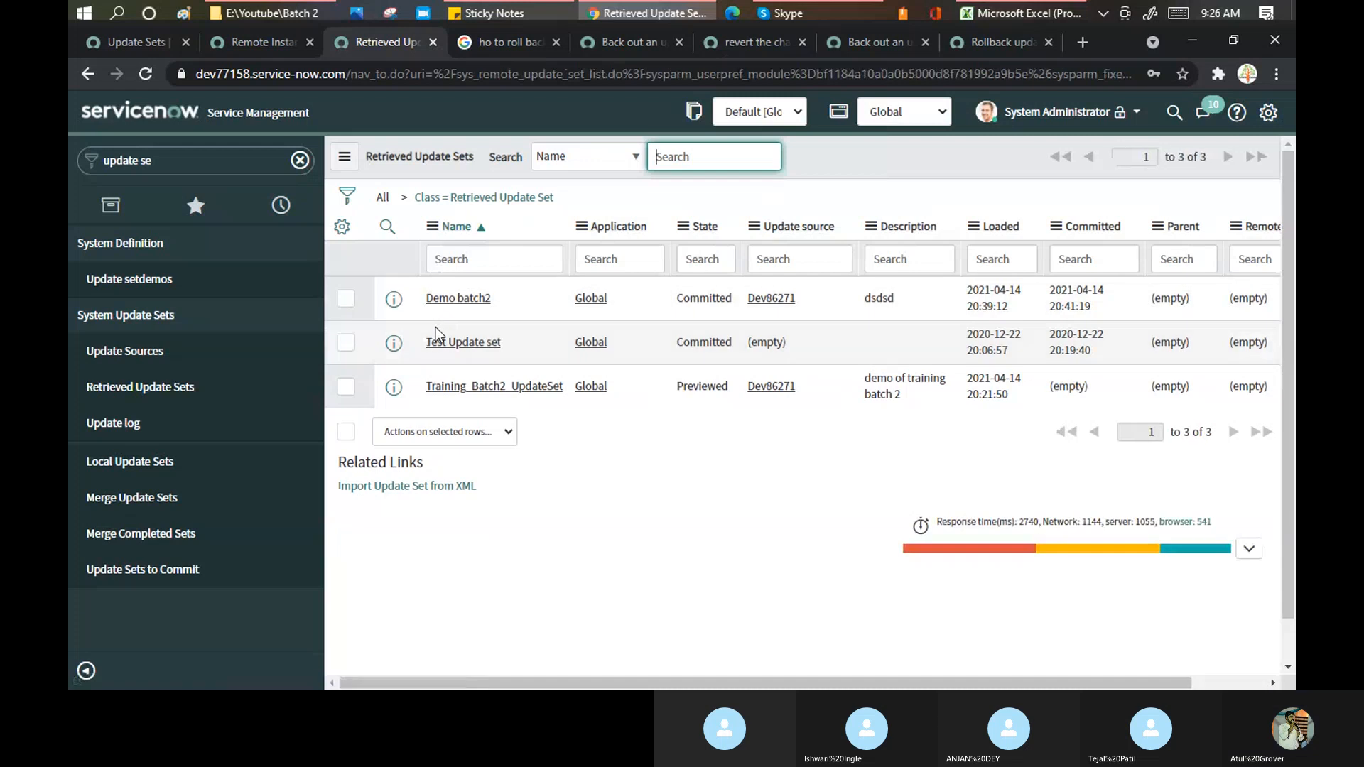
{"action": "left_click", "coordinate": [462, 304]}
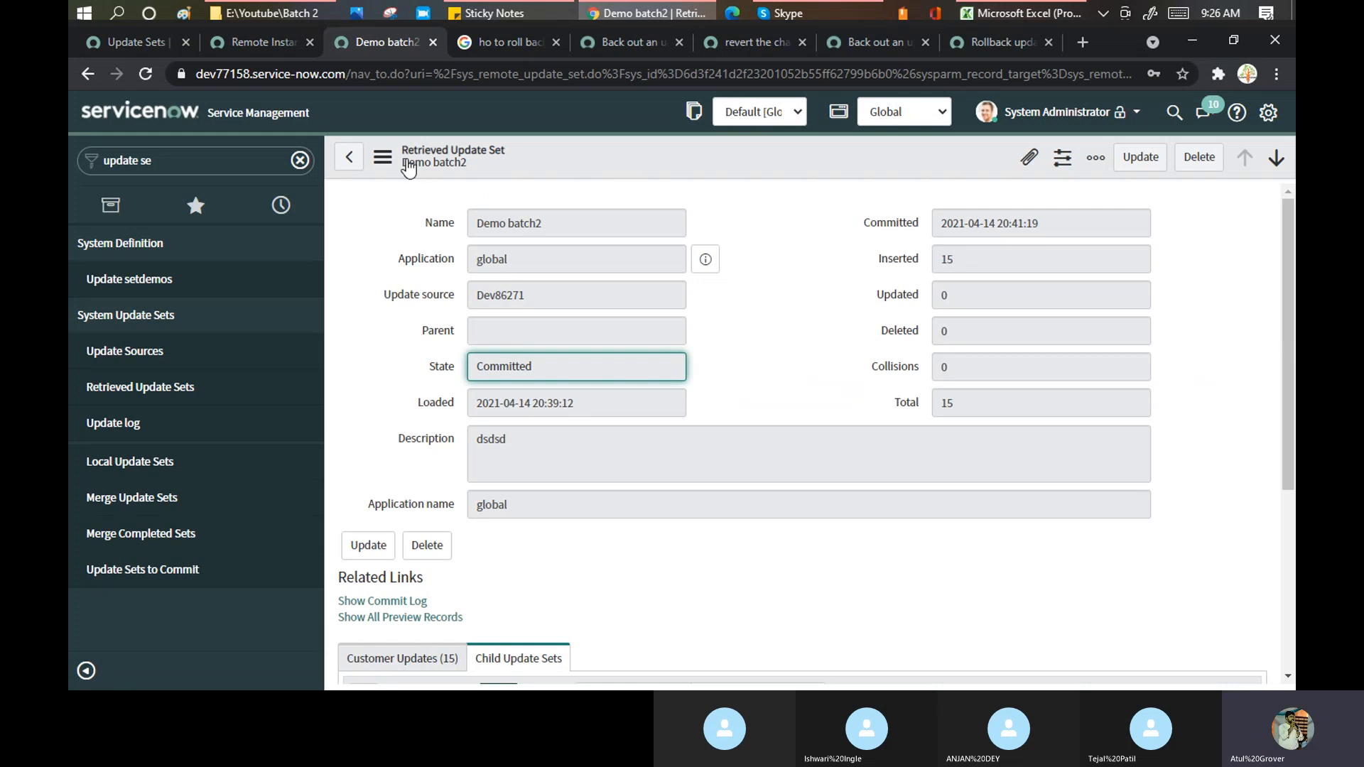
- Check Demo batch2's extra actions, then go to the source instance's Update Sets list
{"action": "left_click", "coordinate": [383, 157]}
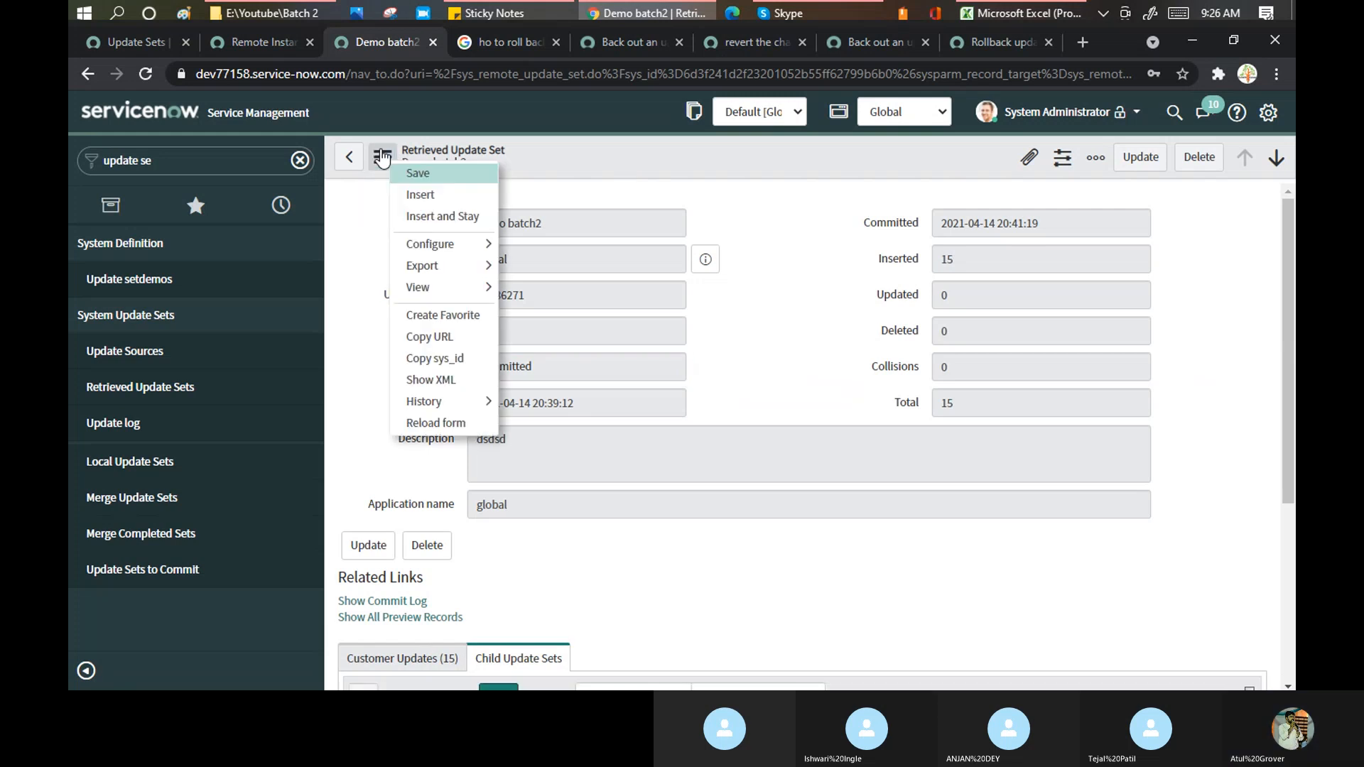
{"action": "left_click", "coordinate": [776, 219]}
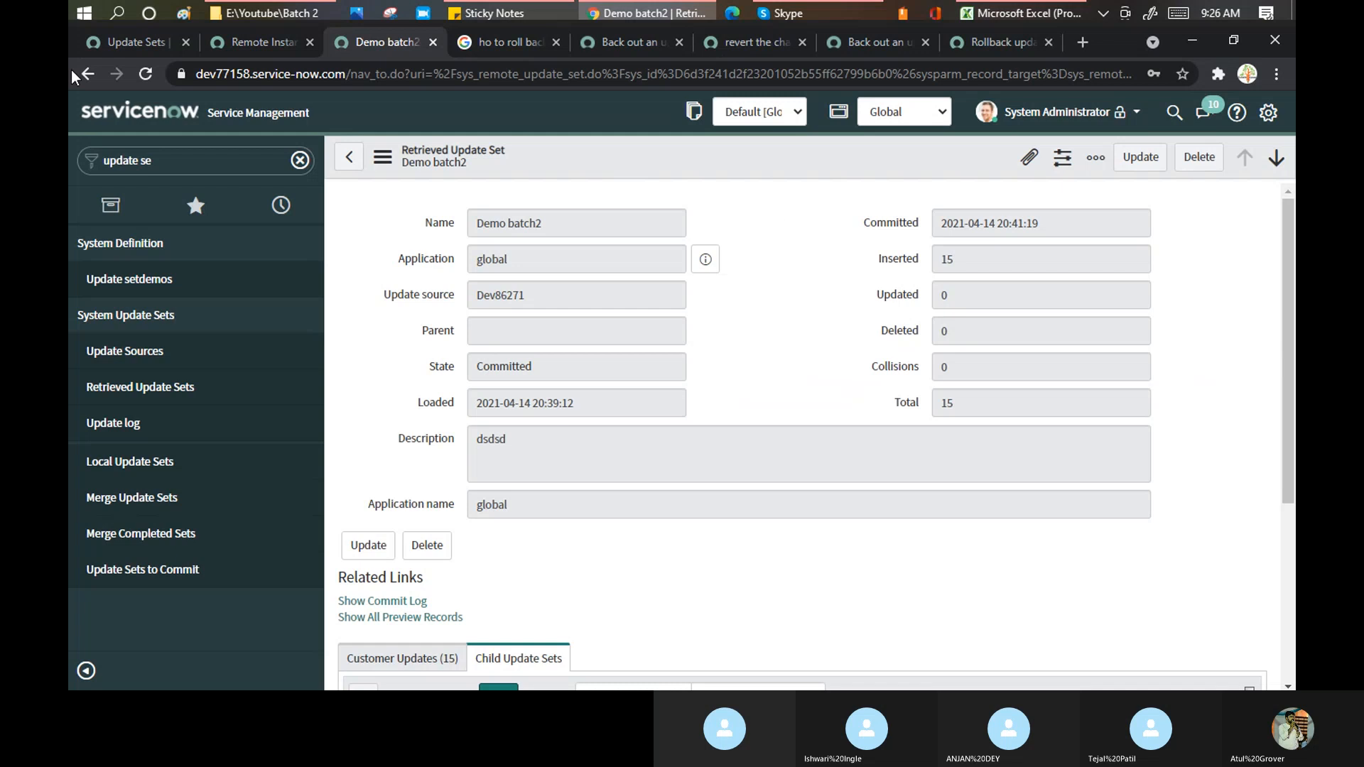
{"action": "left_click", "coordinate": [137, 42]}
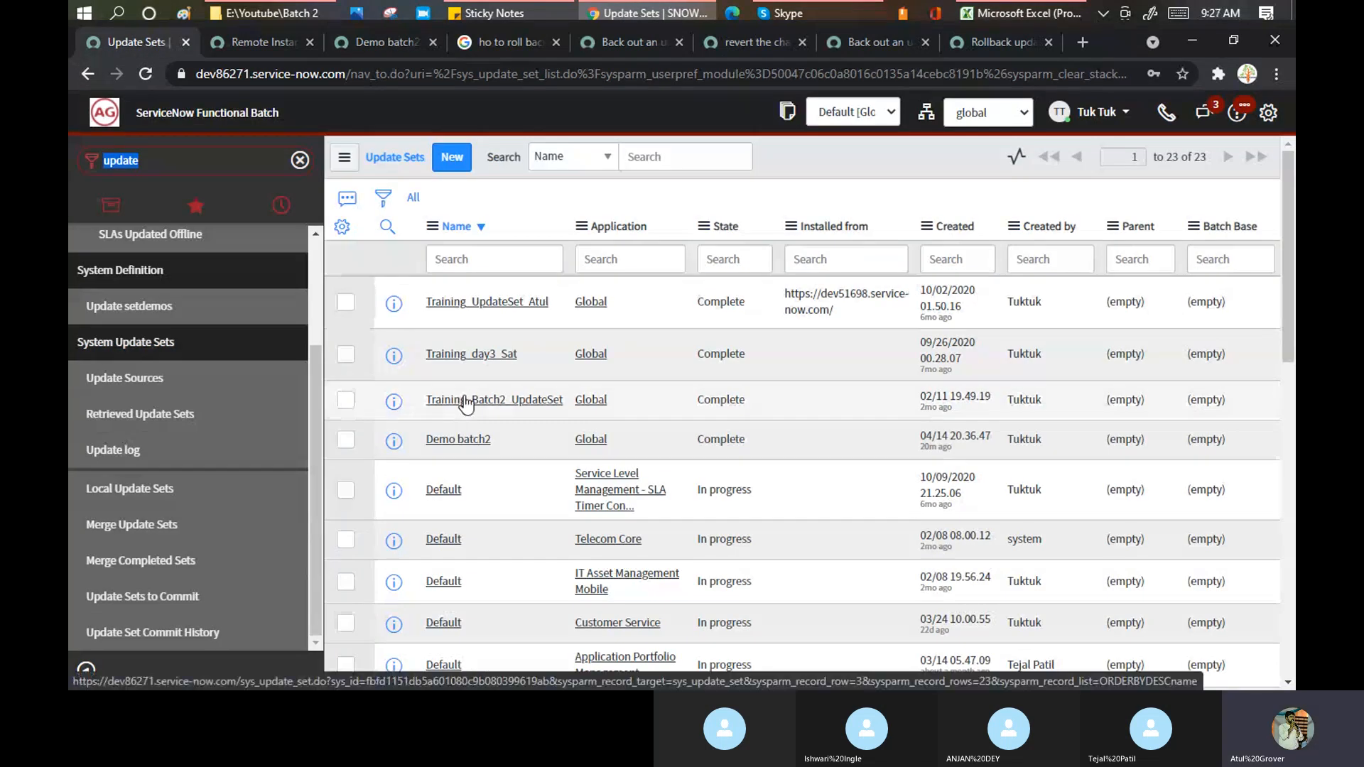
- Review the extra actions menu on the target instance's Demo batch2 record
{"action": "left_click", "coordinate": [369, 43]}
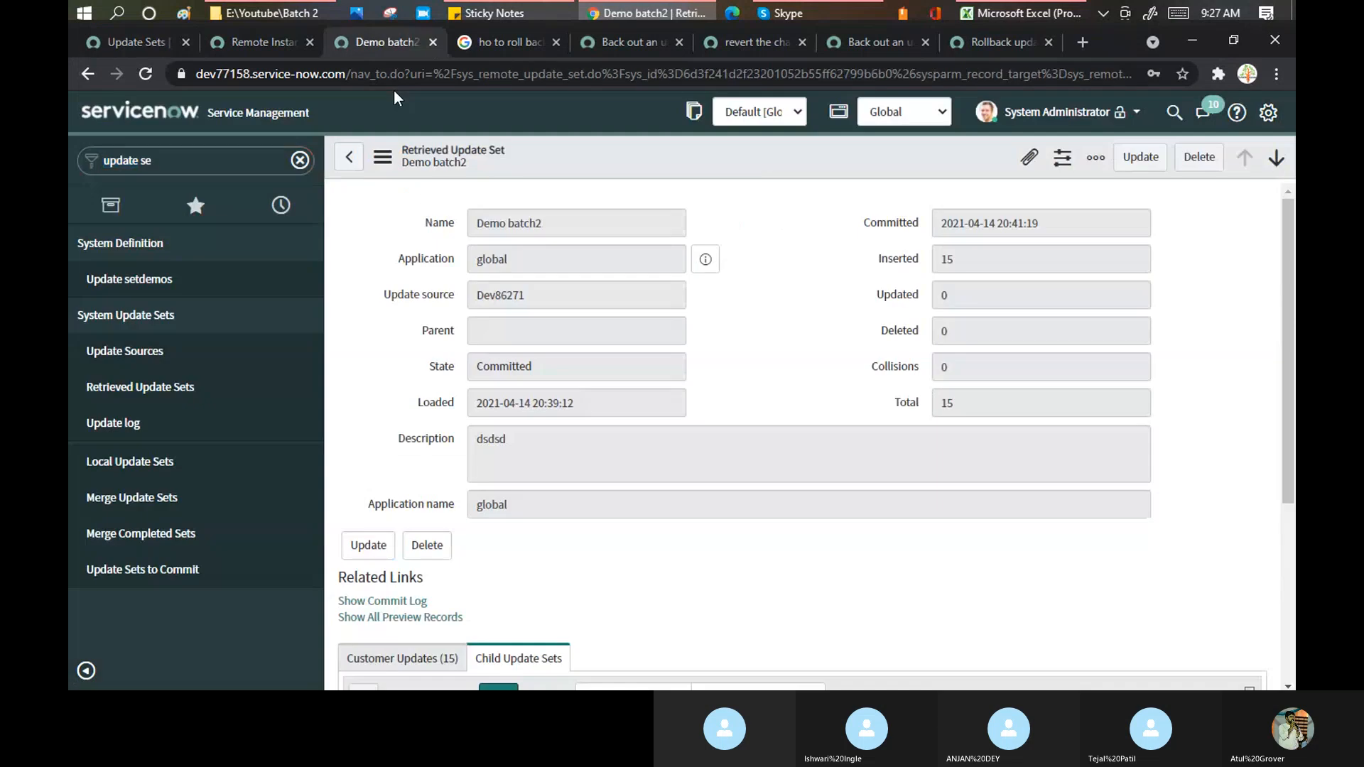
{"action": "left_click", "coordinate": [382, 156]}
{"action": "mouse_move", "coordinate": [450, 290]}
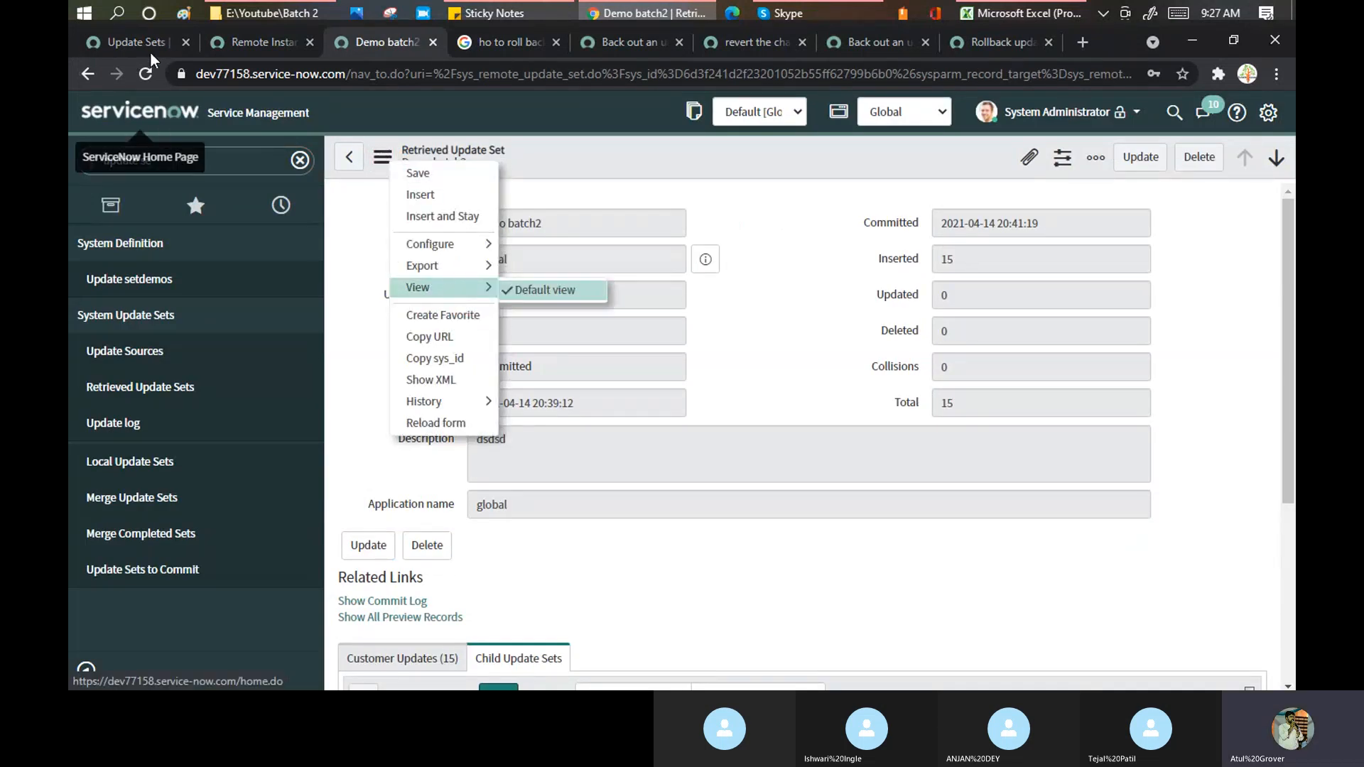
- Open Training_UpdateSet_Atul from the source's Retrieved Update Sets and view it in a separate window
{"action": "left_click", "coordinate": [130, 34]}
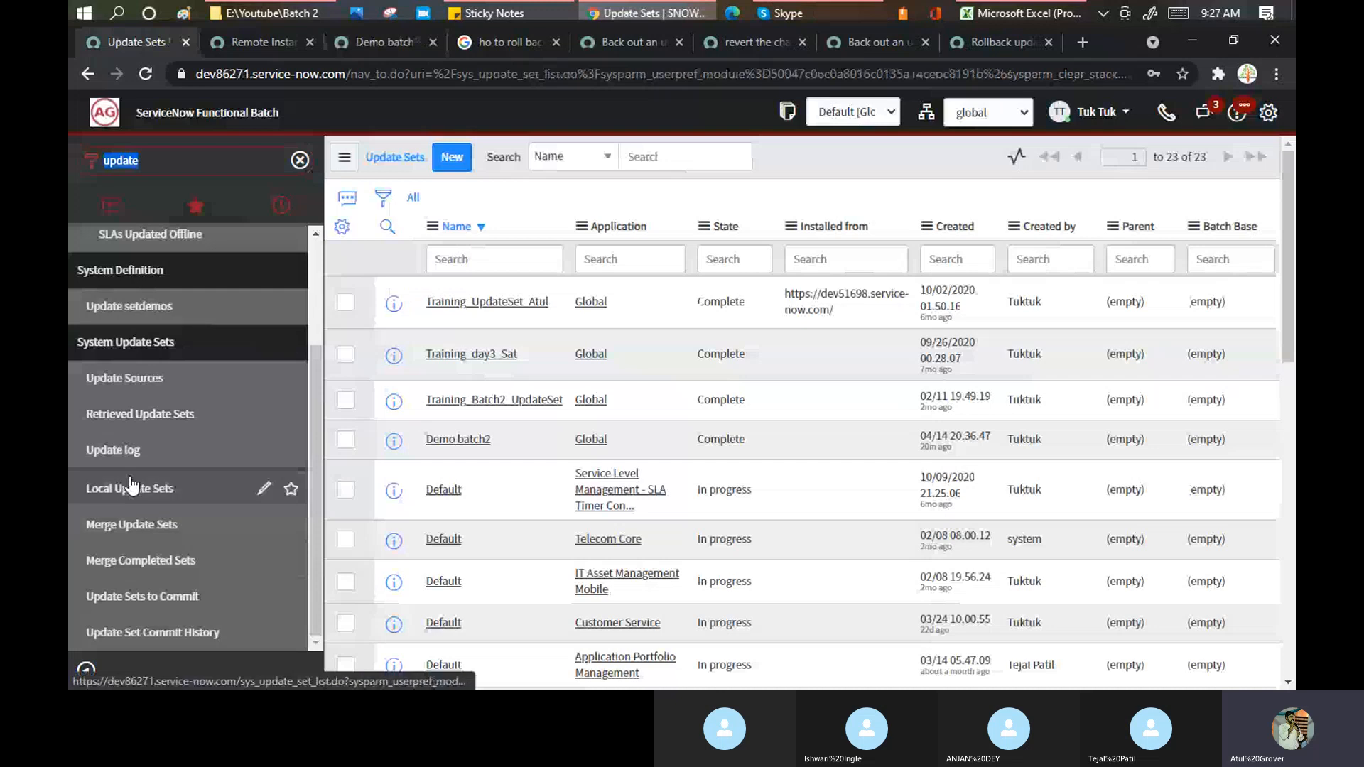
{"action": "left_click", "coordinate": [140, 418]}
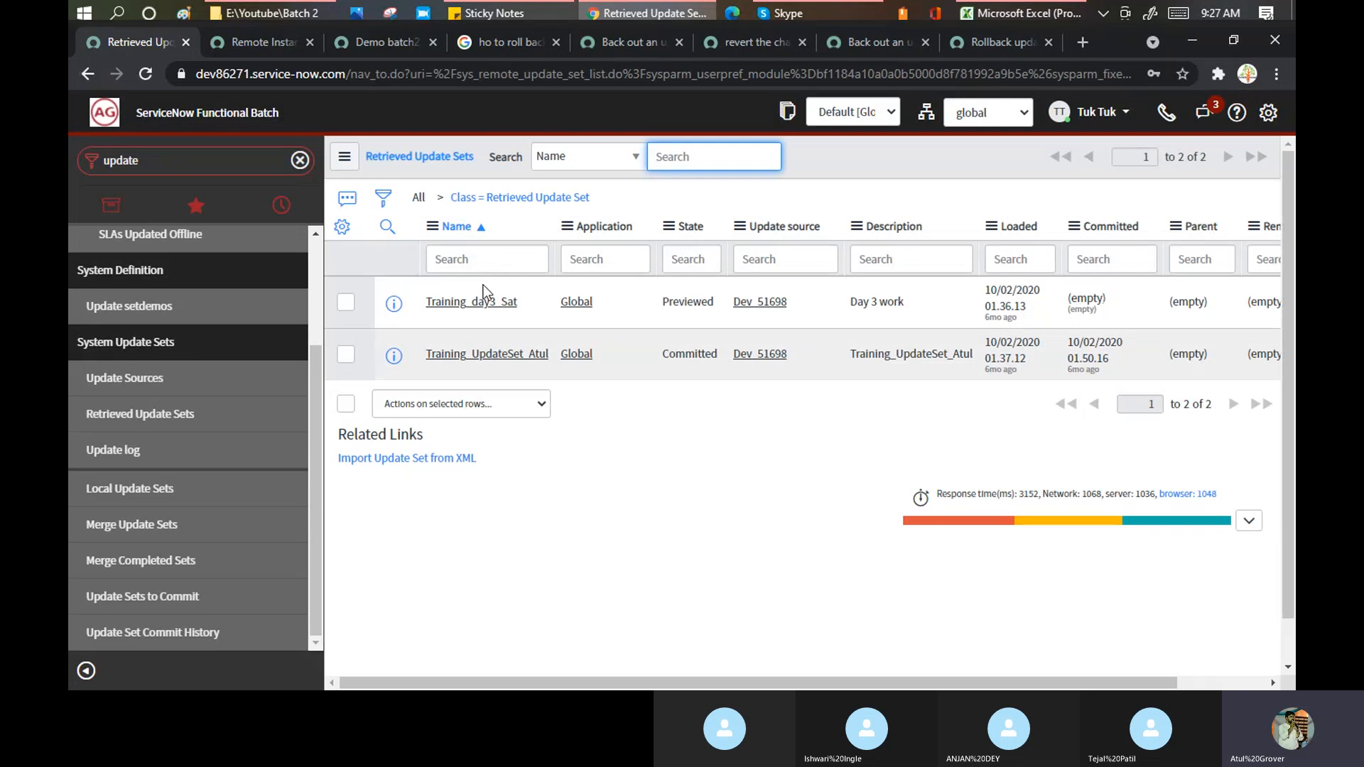
{"action": "left_click", "coordinate": [486, 358]}
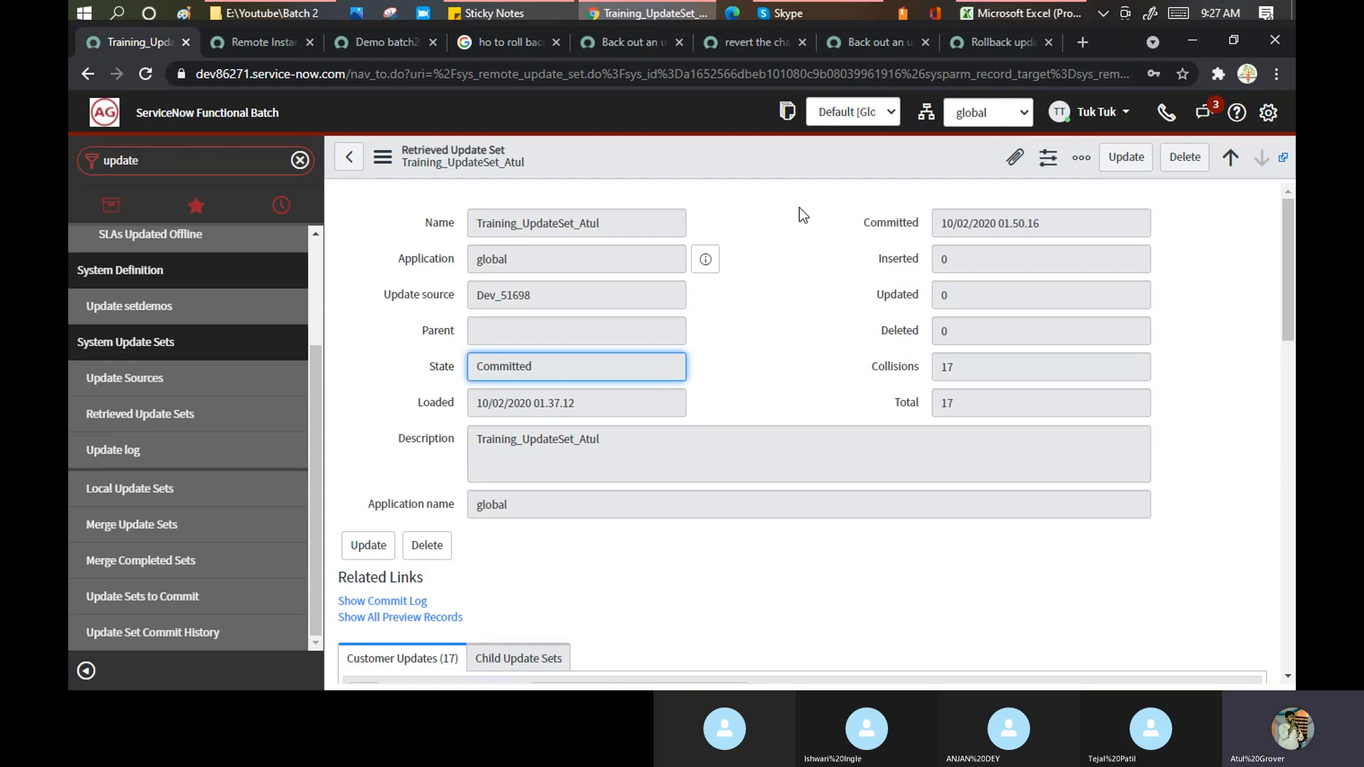
{"action": "scroll", "coordinate": [799, 208], "scroll_direction": "down", "scroll_amount": 4}
{"action": "scroll", "coordinate": [800, 215], "scroll_direction": "up", "scroll_amount": 4}
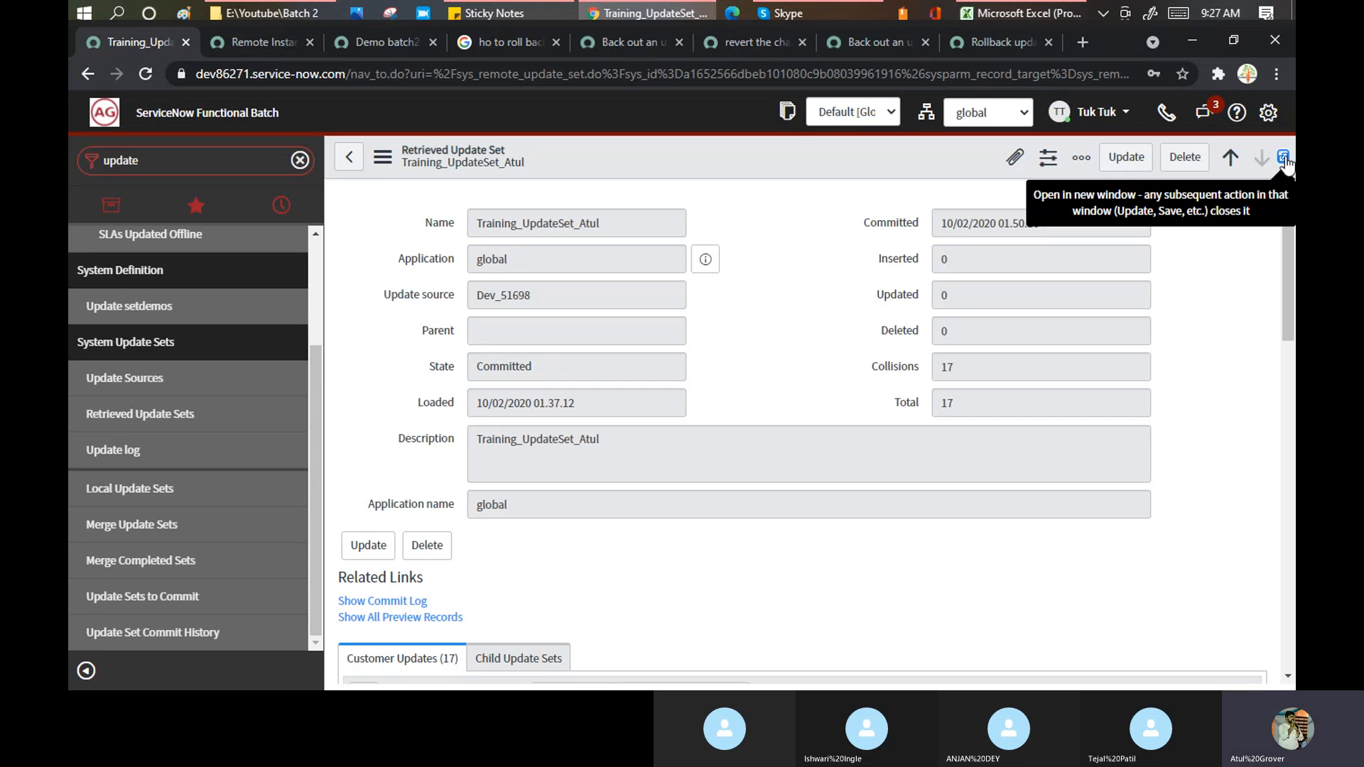
{"action": "left_click", "coordinate": [1284, 159]}
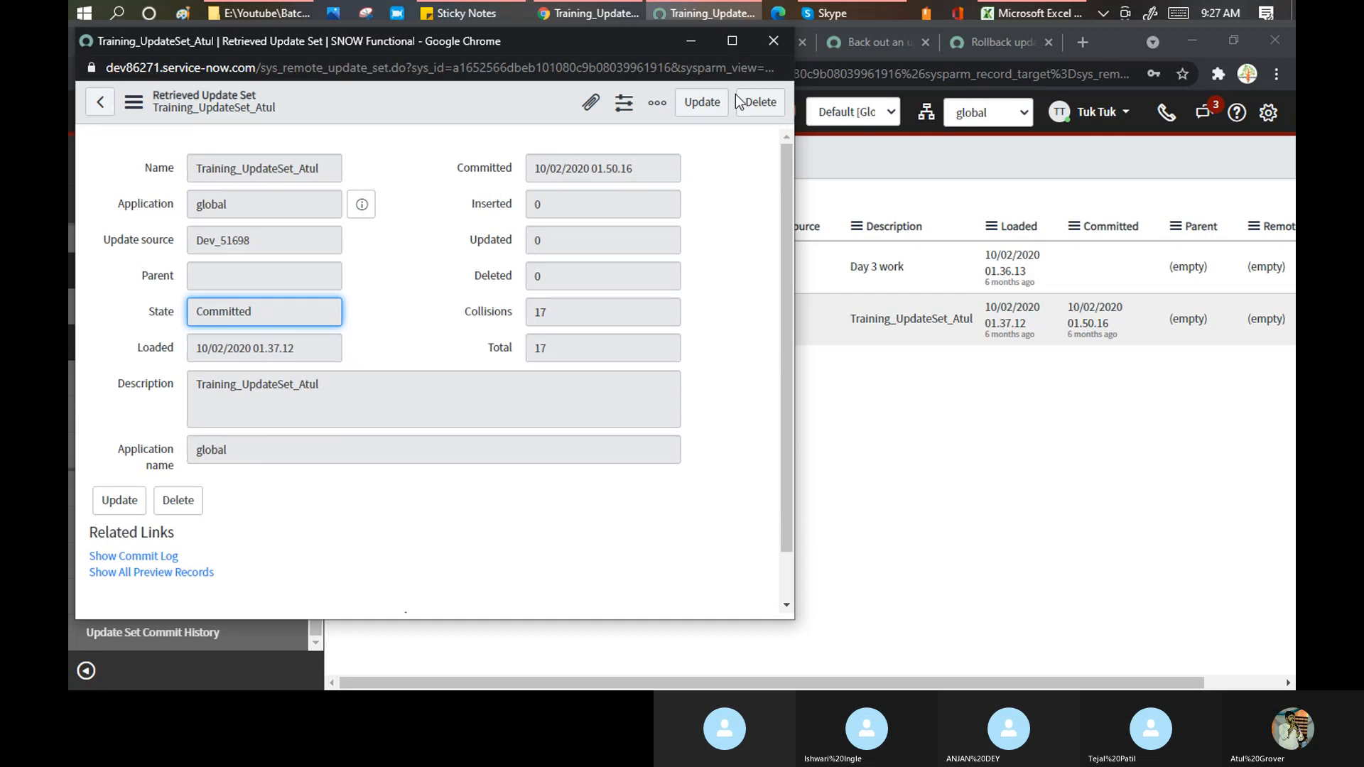
{"action": "left_click", "coordinate": [771, 42]}
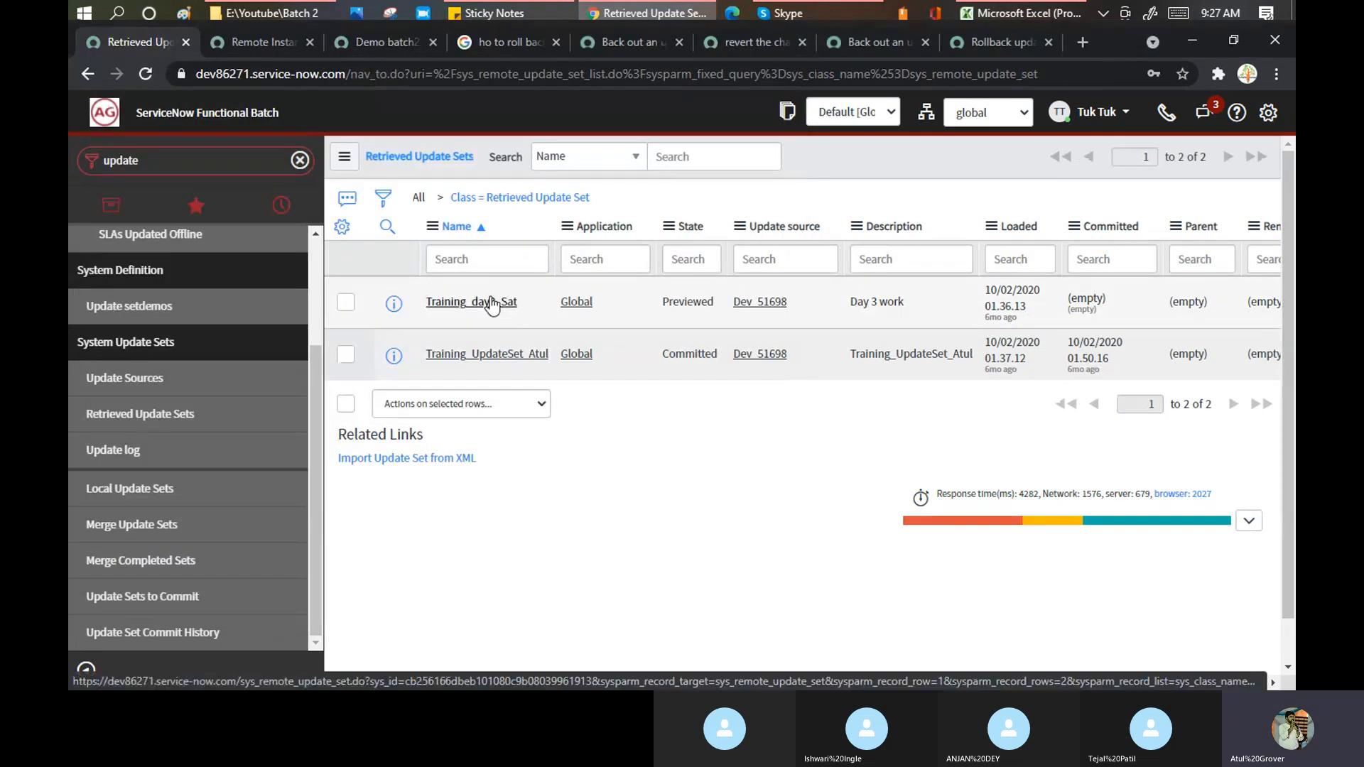
- Open the local Training_day3_Sat update set and confirm its Update Set Logs and Child Update Sets are empty
{"action": "left_click", "coordinate": [491, 304]}
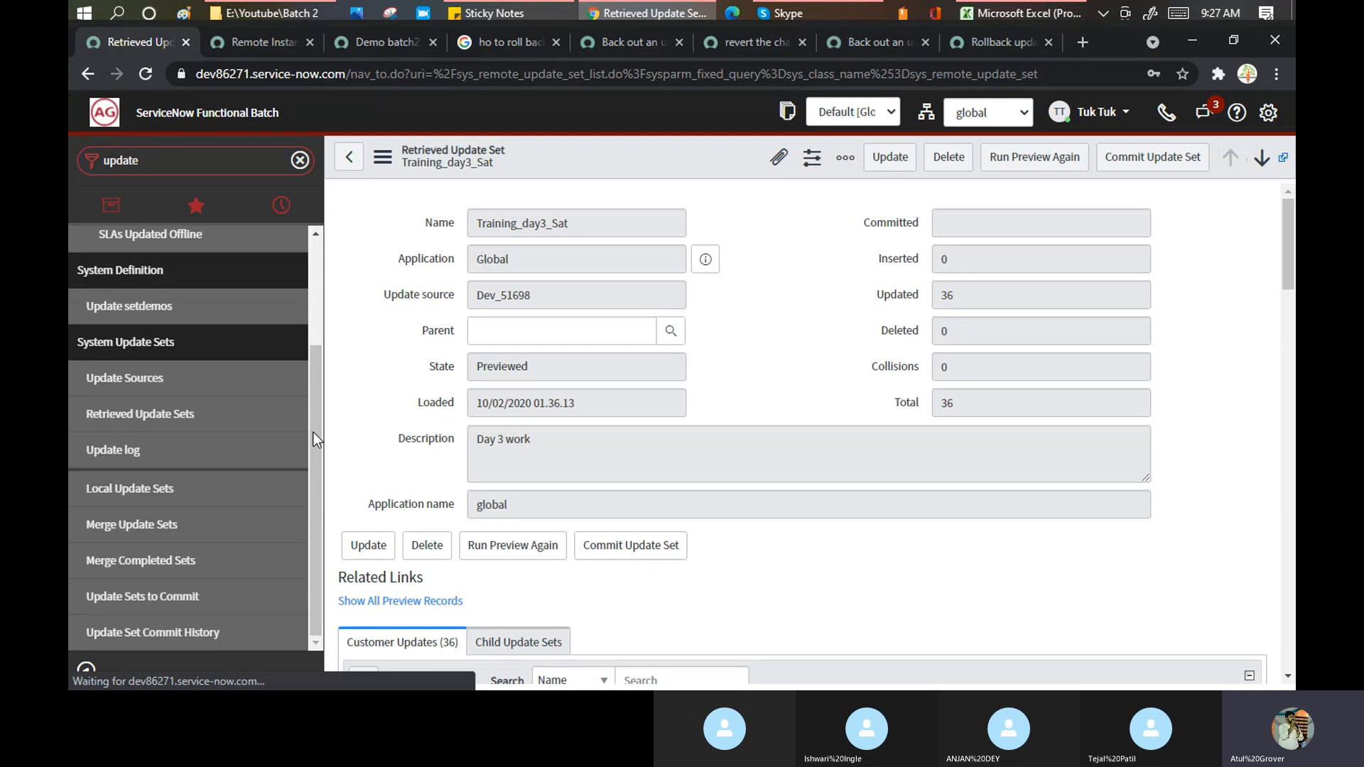
{"action": "left_click", "coordinate": [125, 490]}
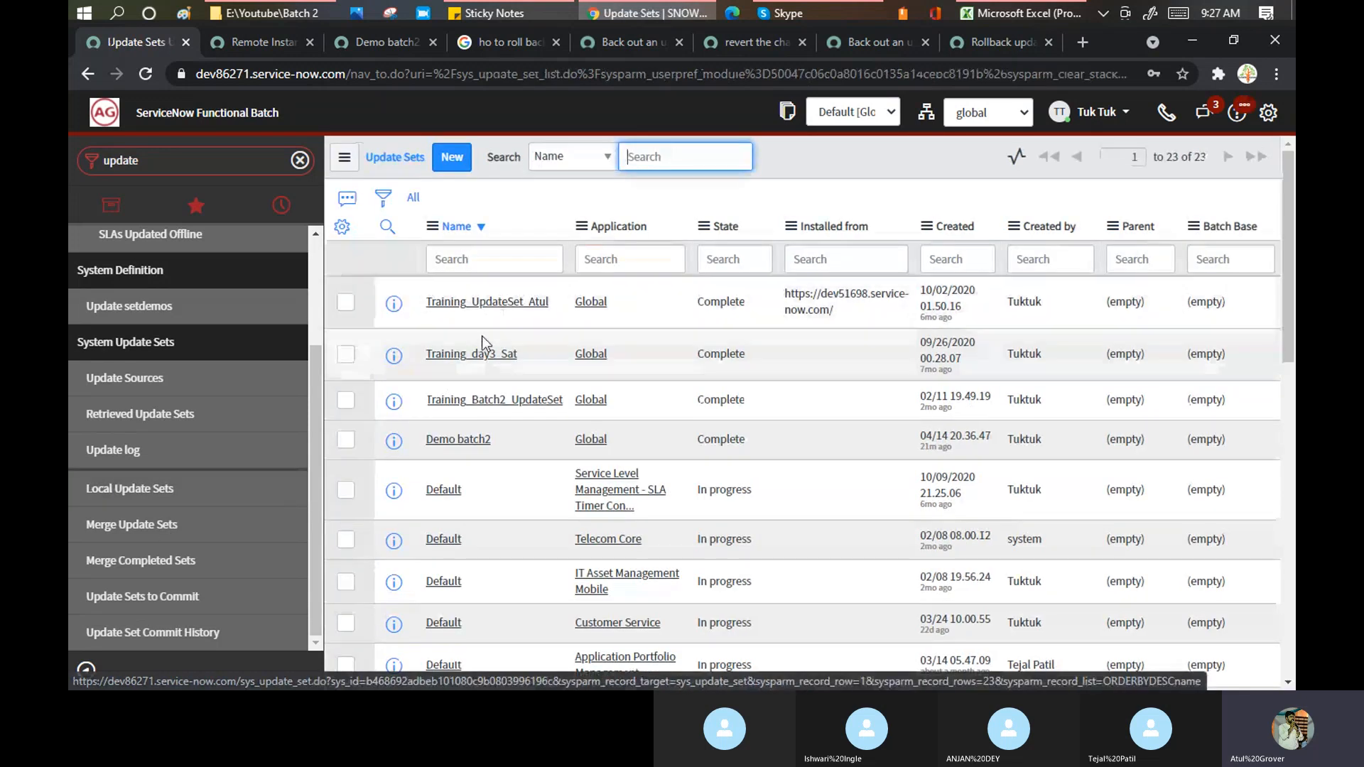
{"action": "left_click", "coordinate": [475, 356]}
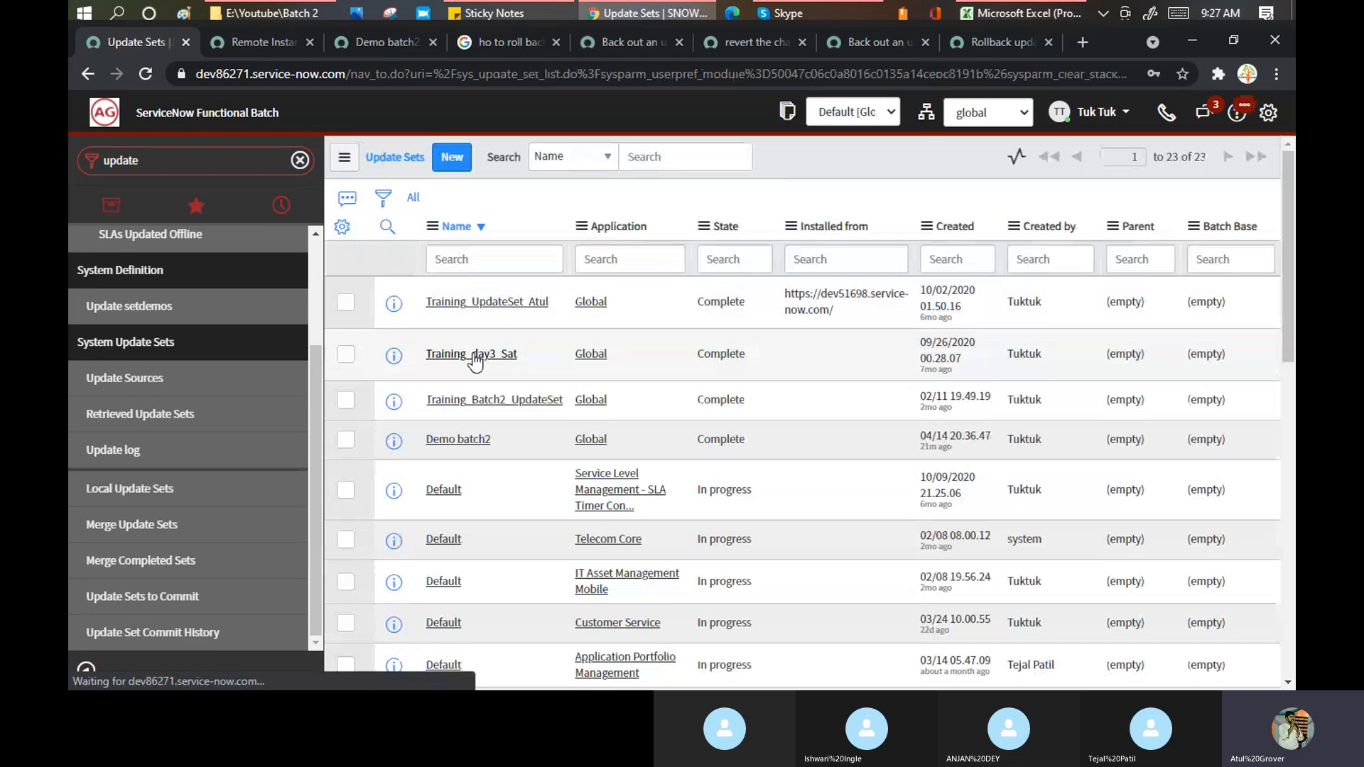
{"action": "left_click", "coordinate": [473, 354]}
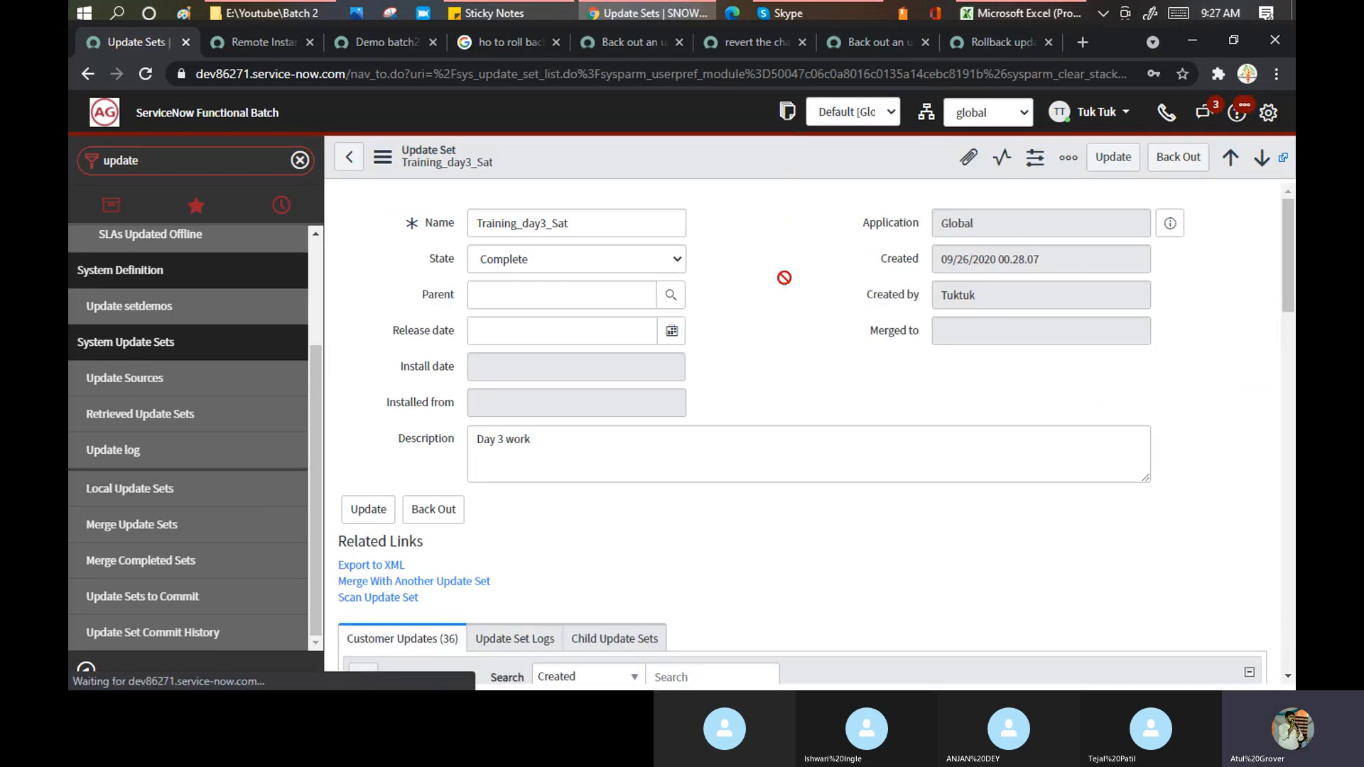
{"action": "scroll", "coordinate": [788, 280], "scroll_direction": "down", "scroll_amount": 1}
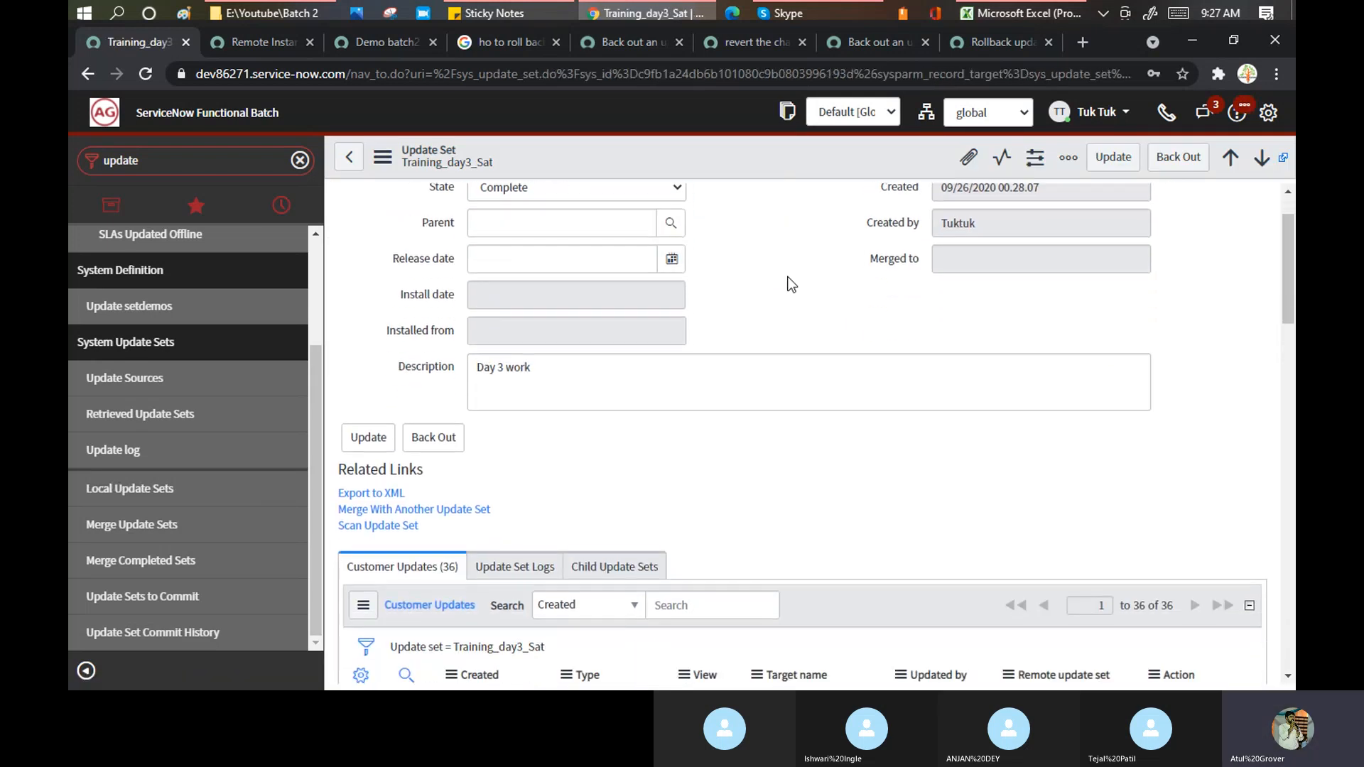
{"action": "scroll", "coordinate": [791, 284], "scroll_direction": "down", "scroll_amount": 2}
{"action": "left_click", "coordinate": [495, 375]}
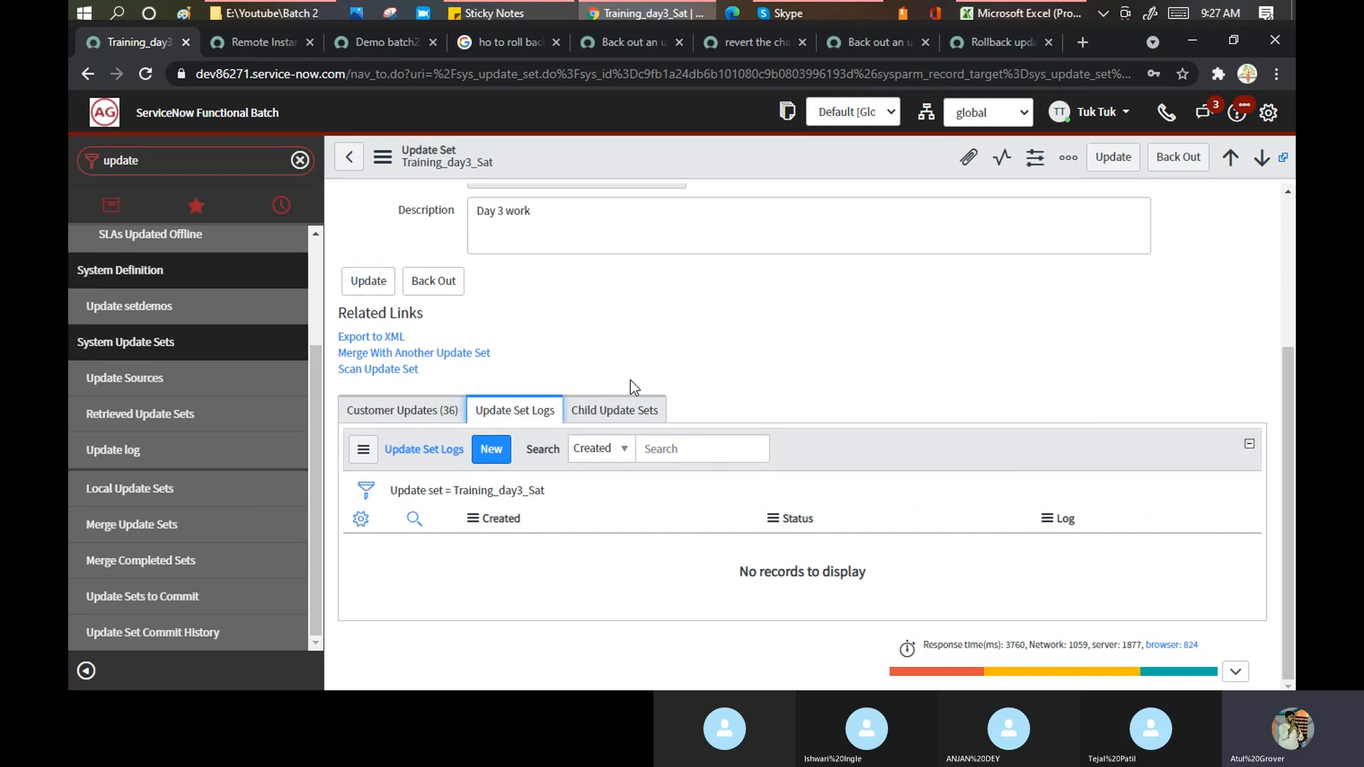
{"action": "left_click", "coordinate": [616, 410]}
{"action": "left_click", "coordinate": [868, 47]}
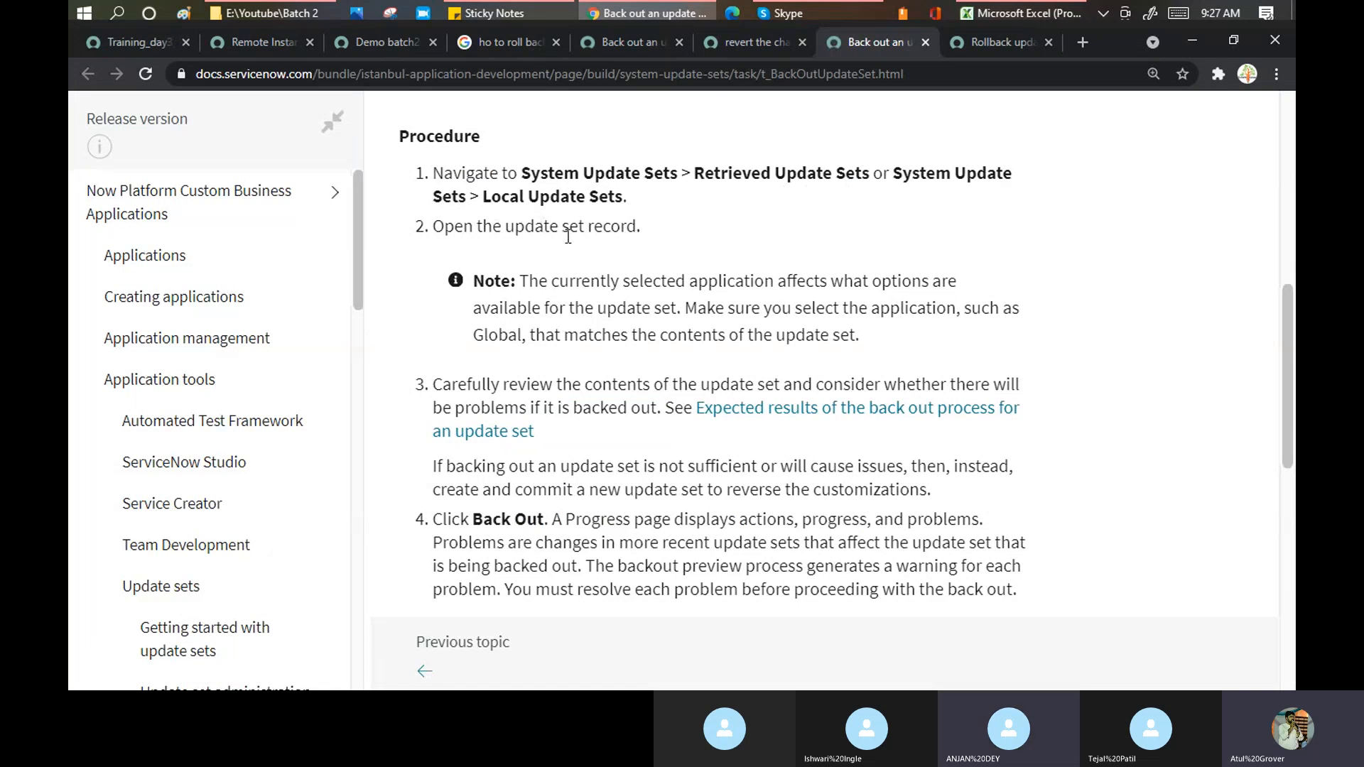
- Highlight the word 'Carefully' in step 3 of the back-out procedure
{"action": "left_click_drag", "start_coordinate": [500, 384], "coordinate": [1058, 380]}
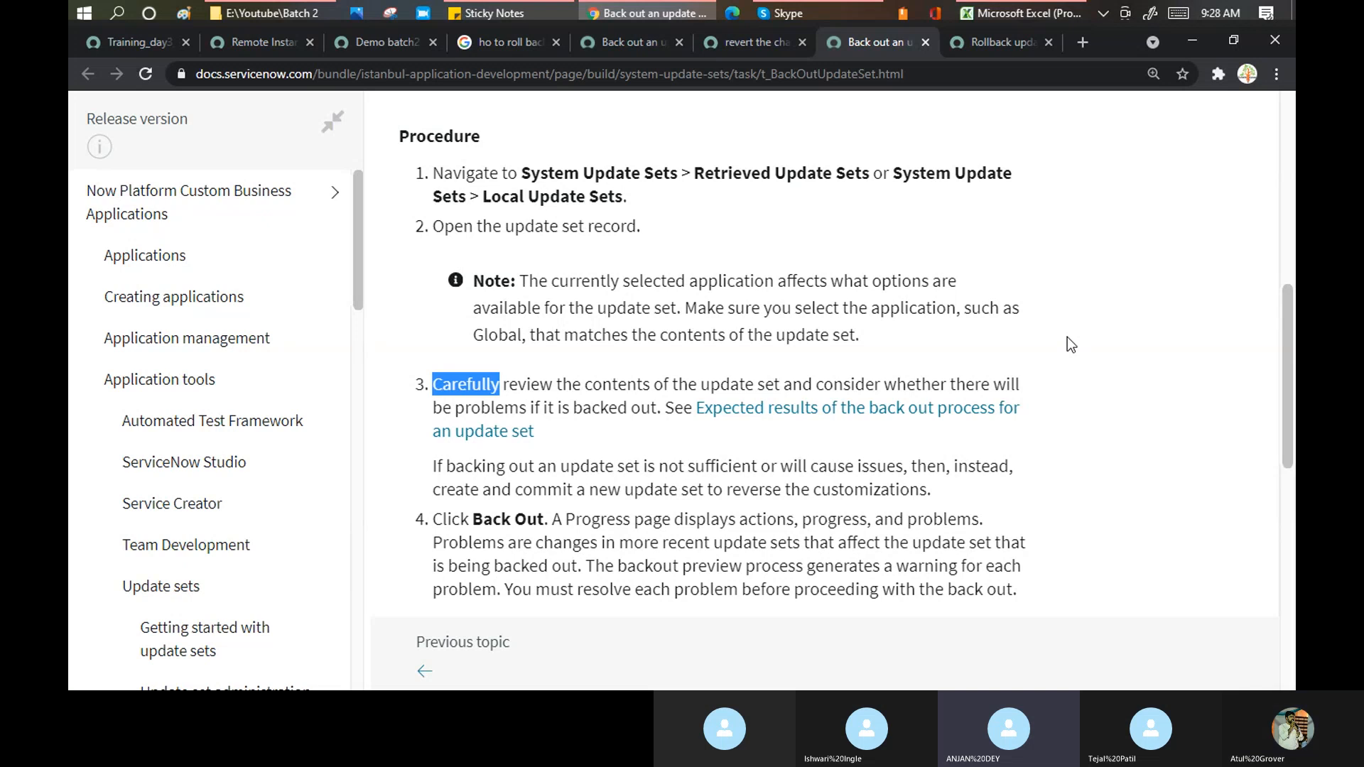
{"action": "scroll", "coordinate": [1066, 338], "scroll_direction": "down", "scroll_amount": 2}
- Scroll through the Training_day3_Sat record and dismiss the open actions menu on the target's Demo batch2 record
{"action": "left_click", "coordinate": [118, 44]}
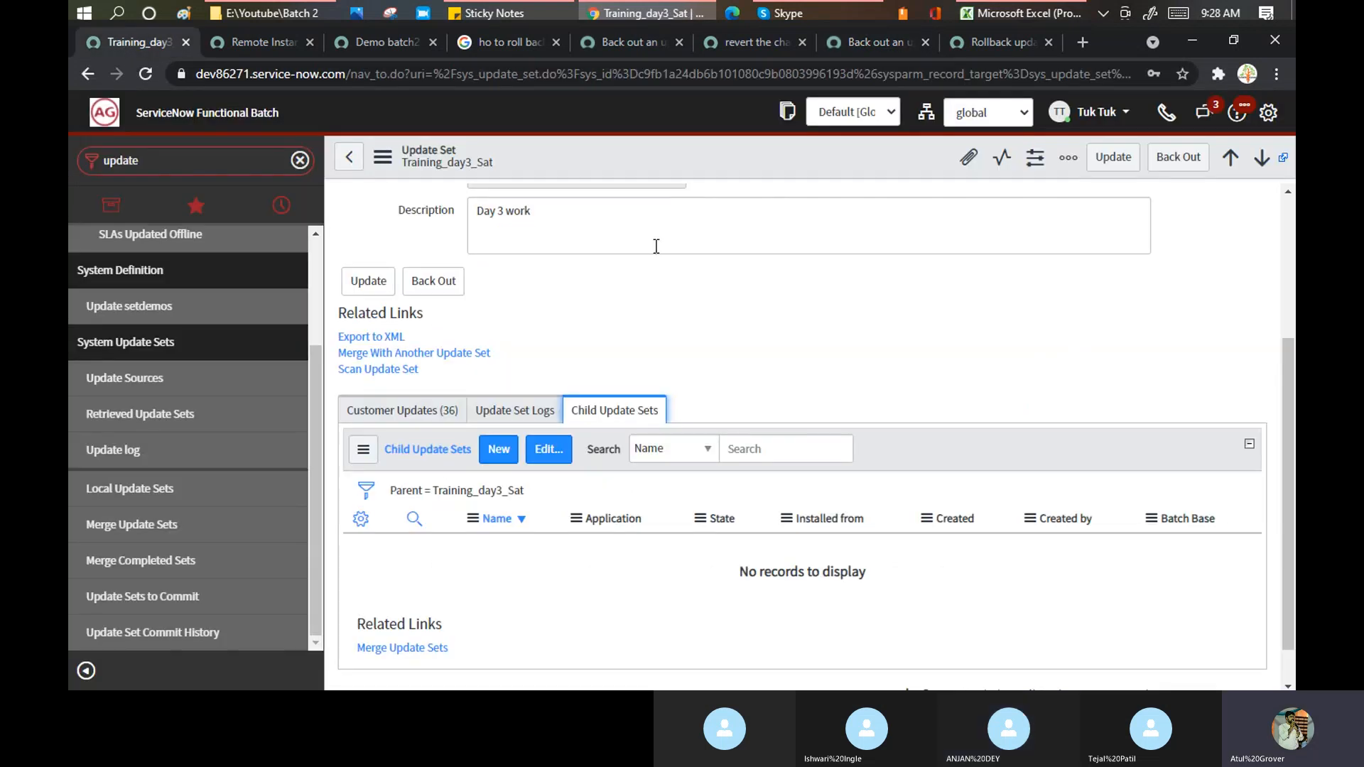
{"action": "scroll", "coordinate": [657, 246], "scroll_direction": "up", "scroll_amount": 3}
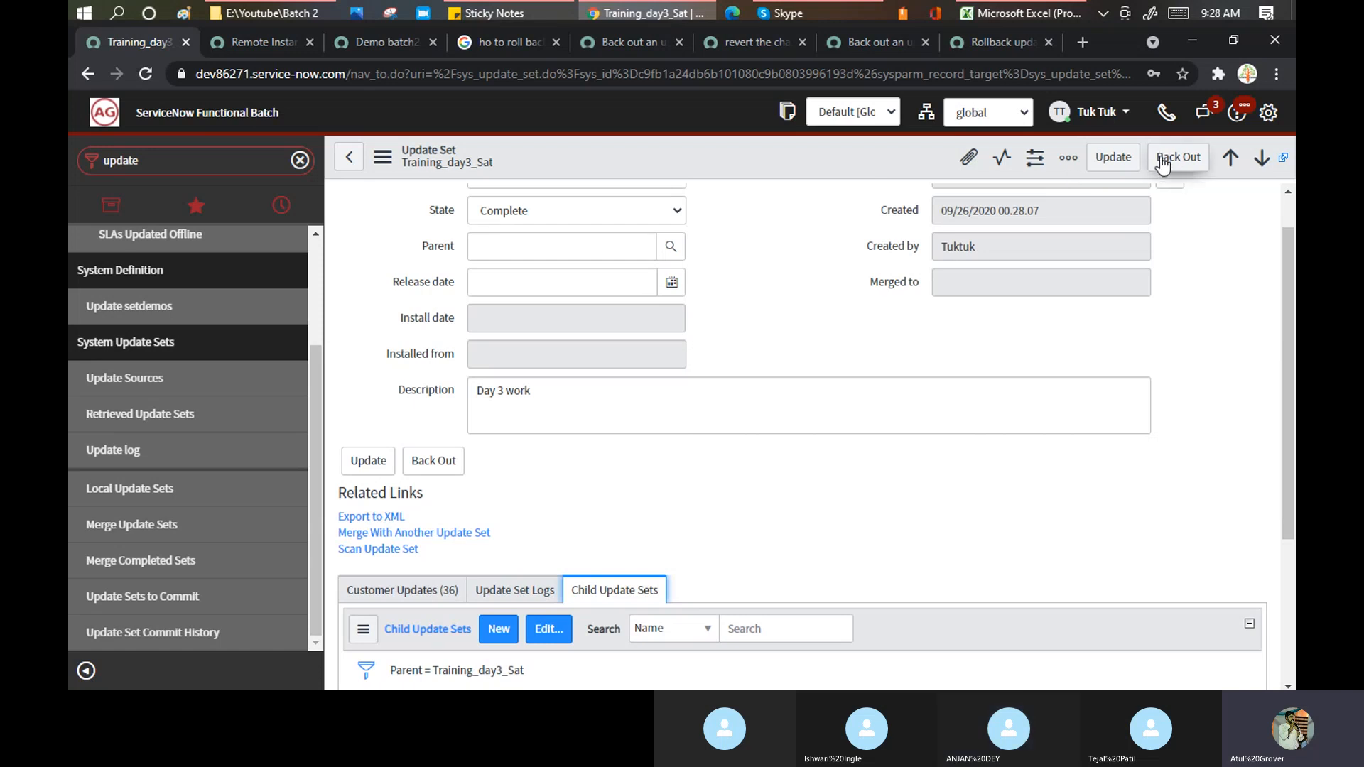
{"action": "scroll", "coordinate": [338, 204], "scroll_direction": "up", "scroll_amount": 1}
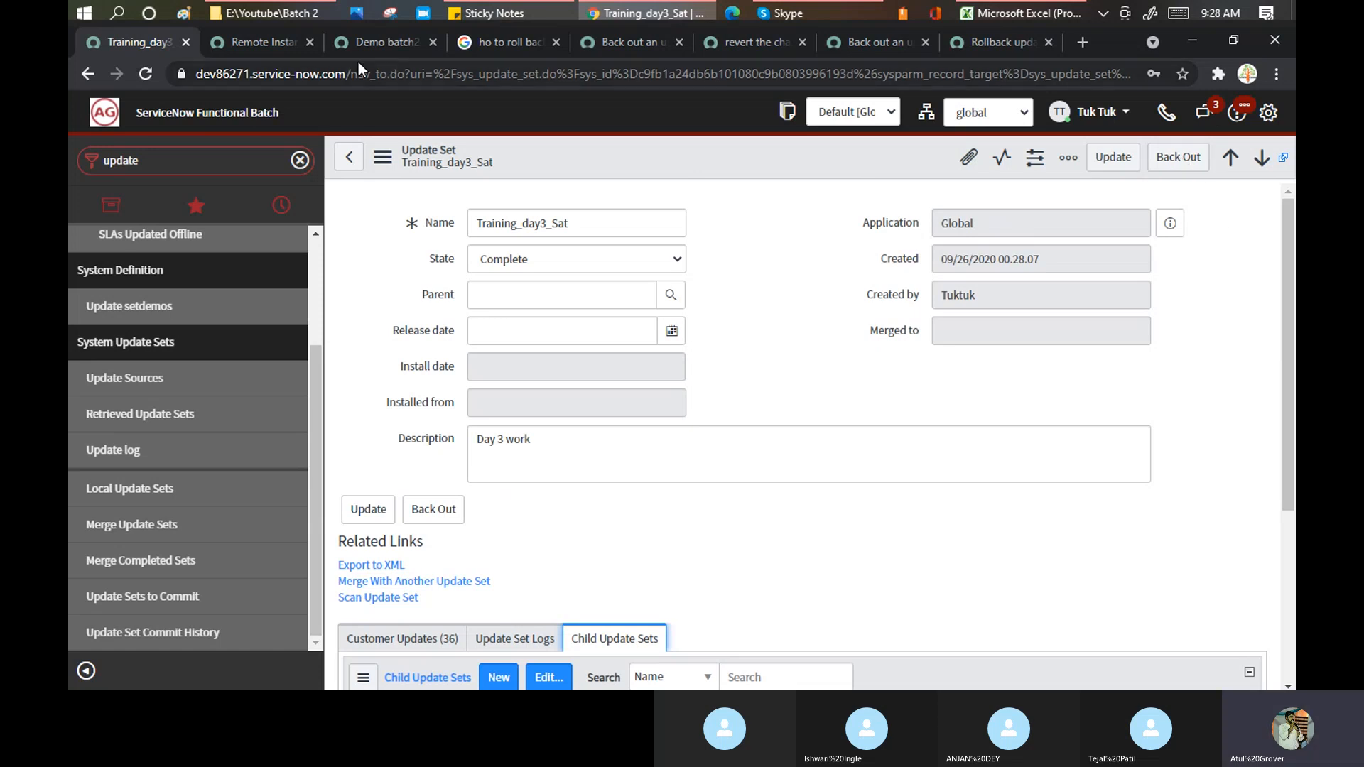
{"action": "left_click", "coordinate": [382, 41]}
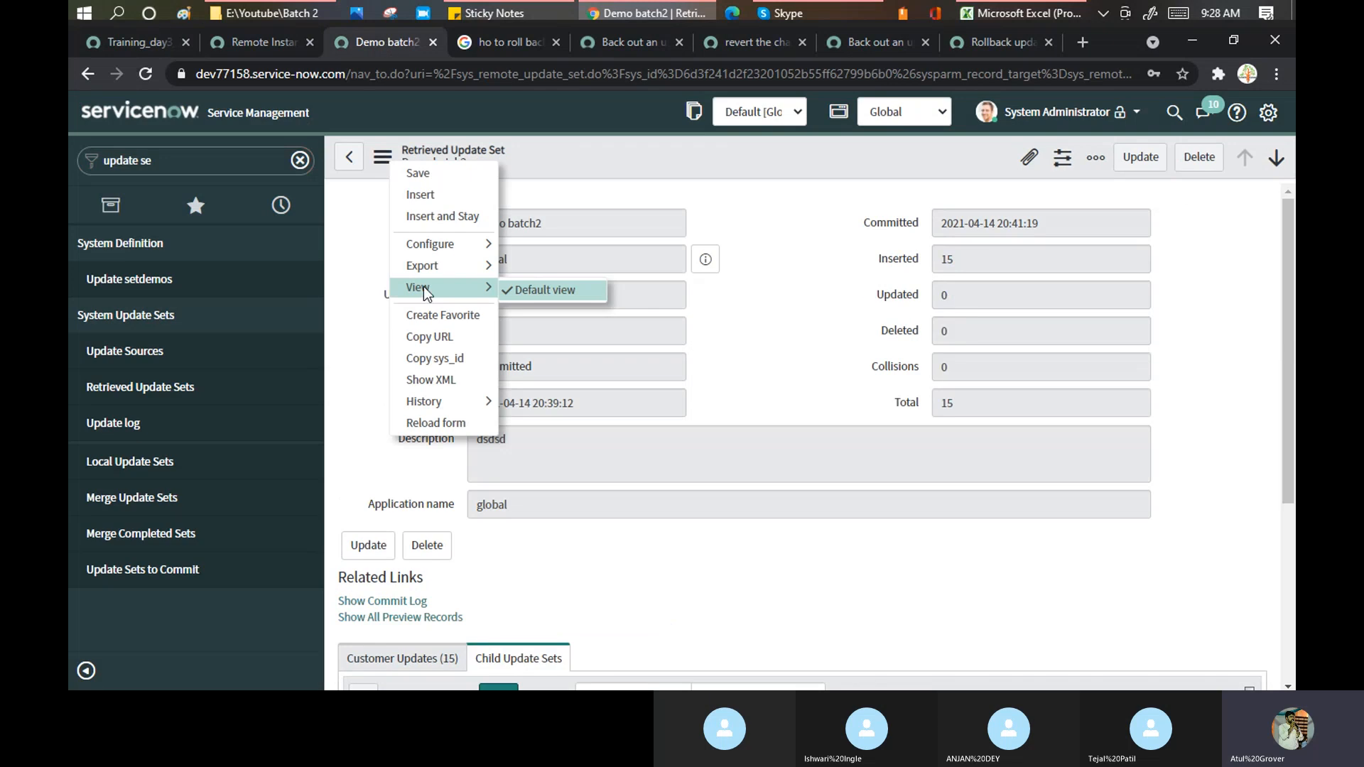
{"action": "left_click", "coordinate": [777, 284]}
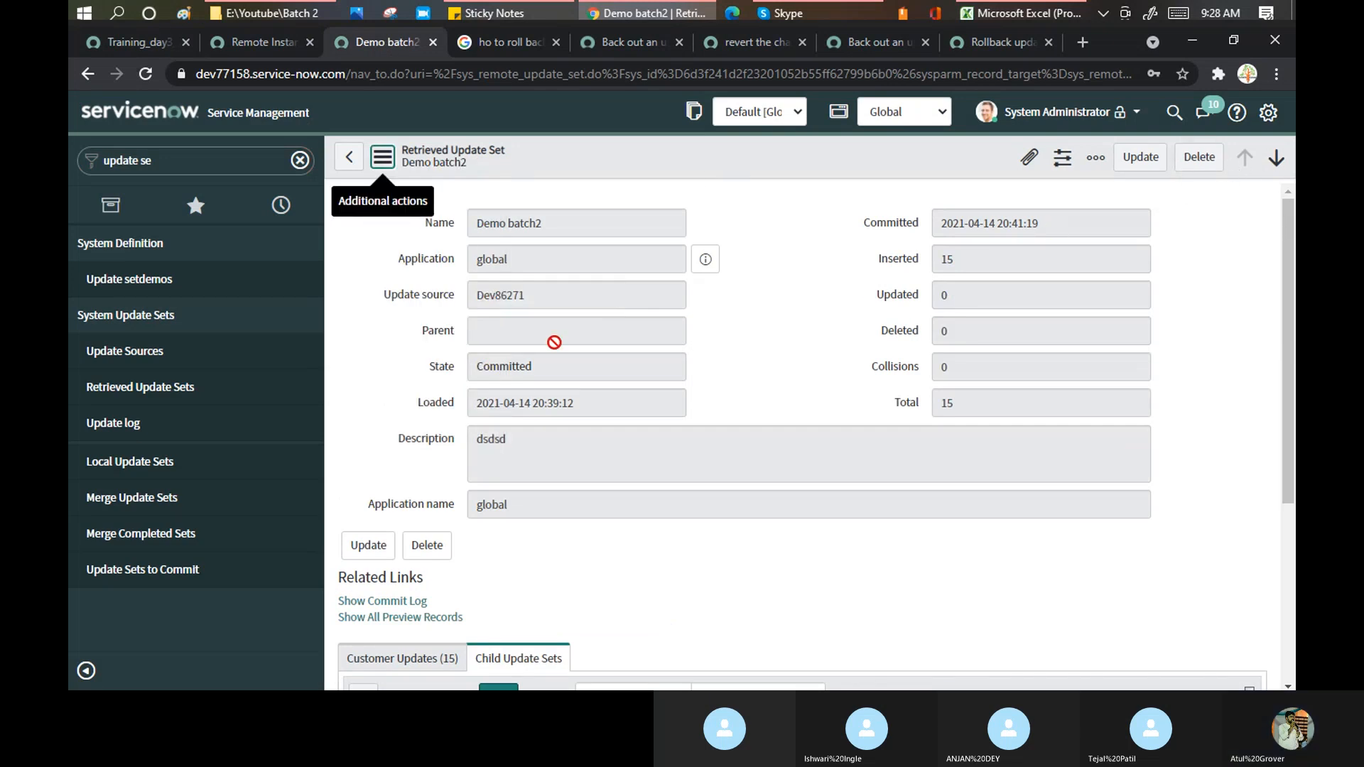
{"action": "left_click", "coordinate": [135, 40]}
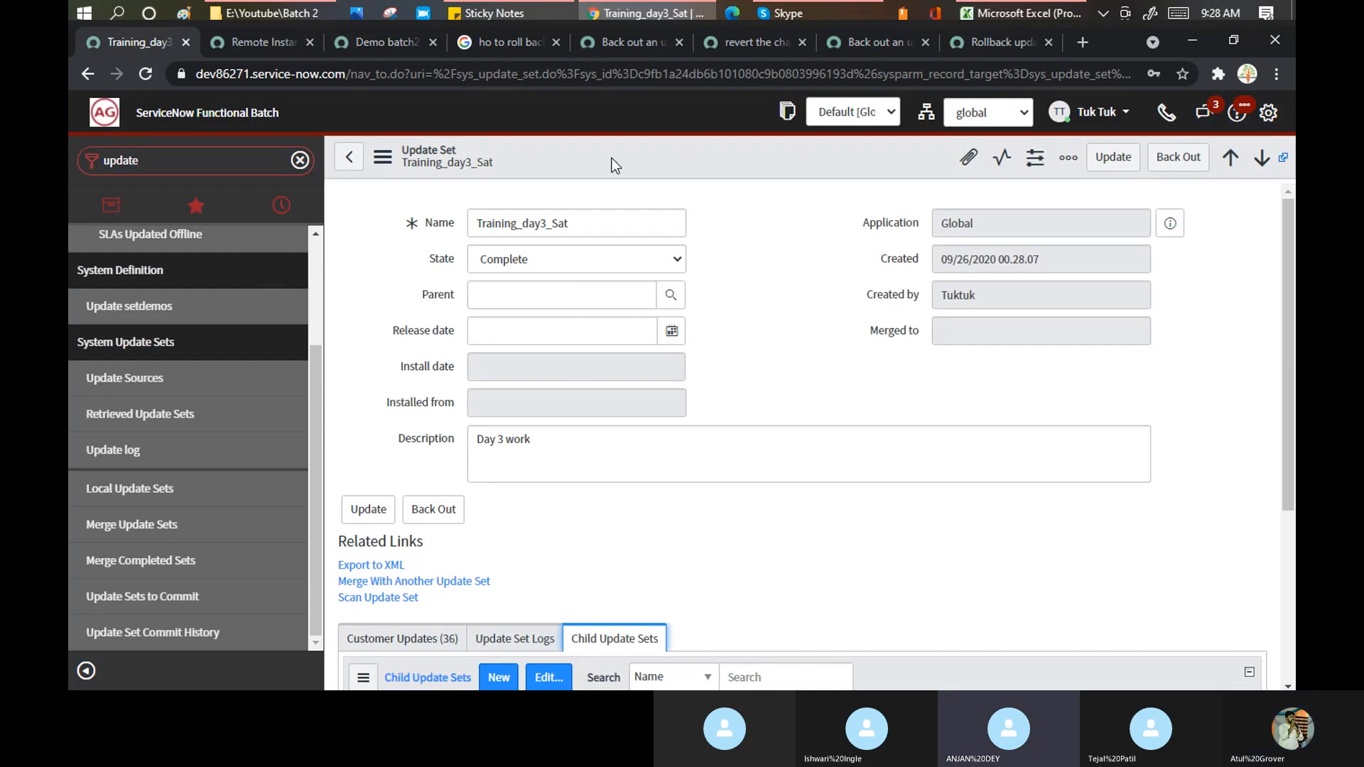
{"action": "left_click", "coordinate": [377, 44]}
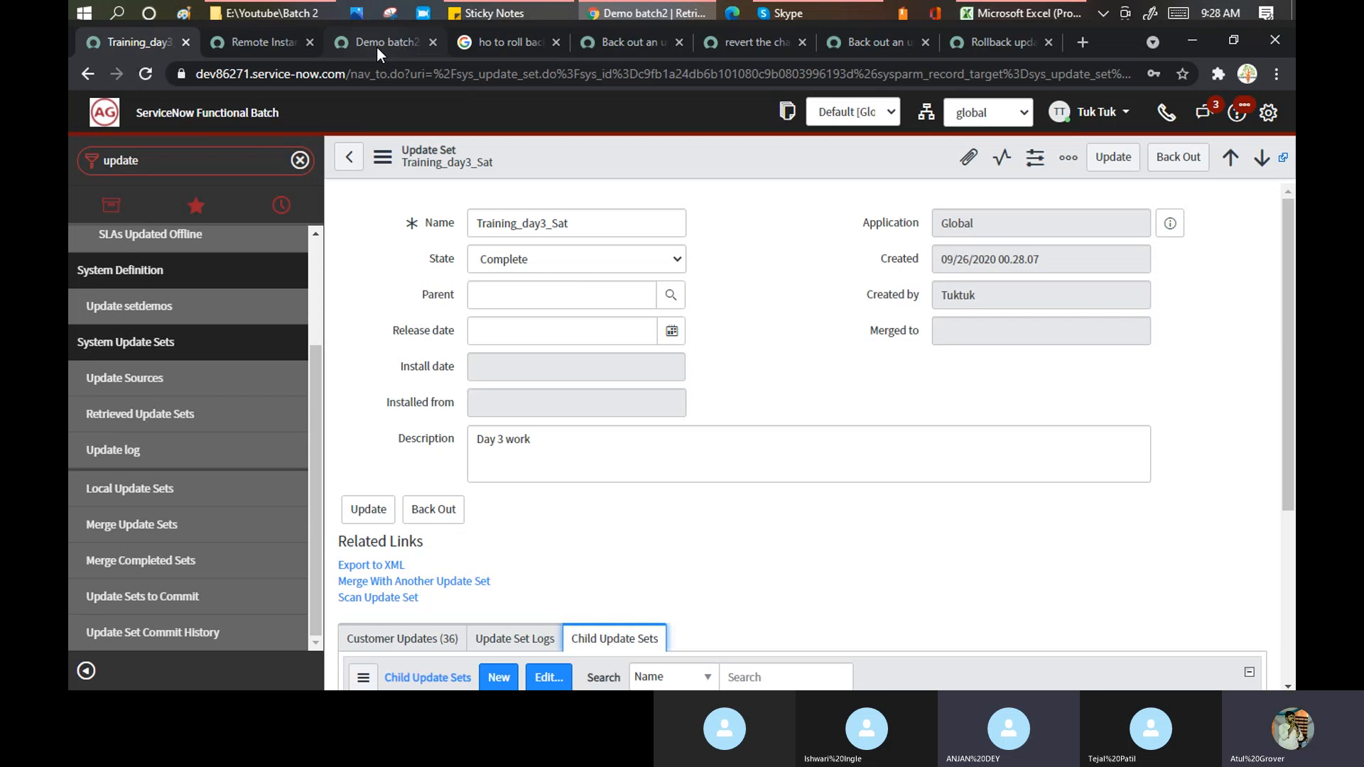
- Filter the target's Local Update Sets by name '*dem' and open Demo batch2
{"action": "left_click", "coordinate": [119, 463]}
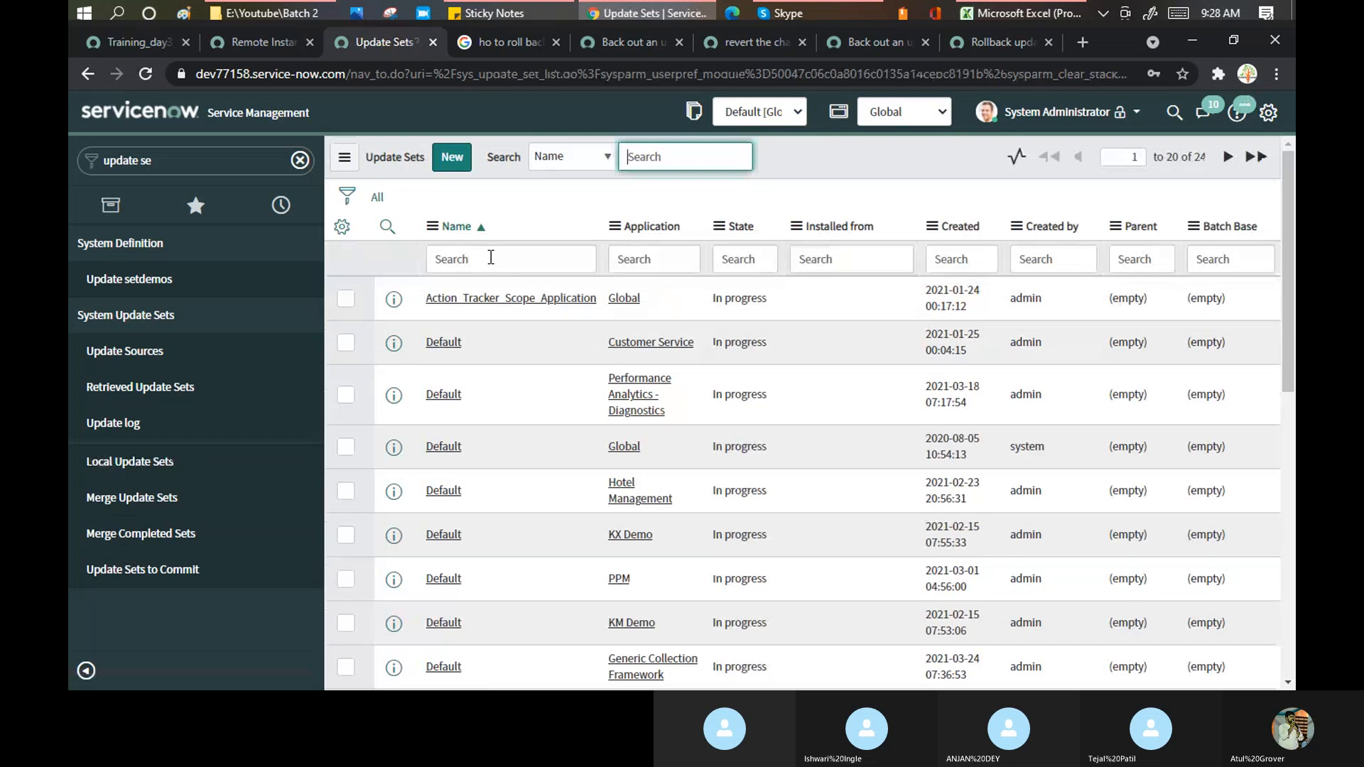
{"action": "left_click", "coordinate": [491, 258]}
{"action": "type", "text": "*demo"}
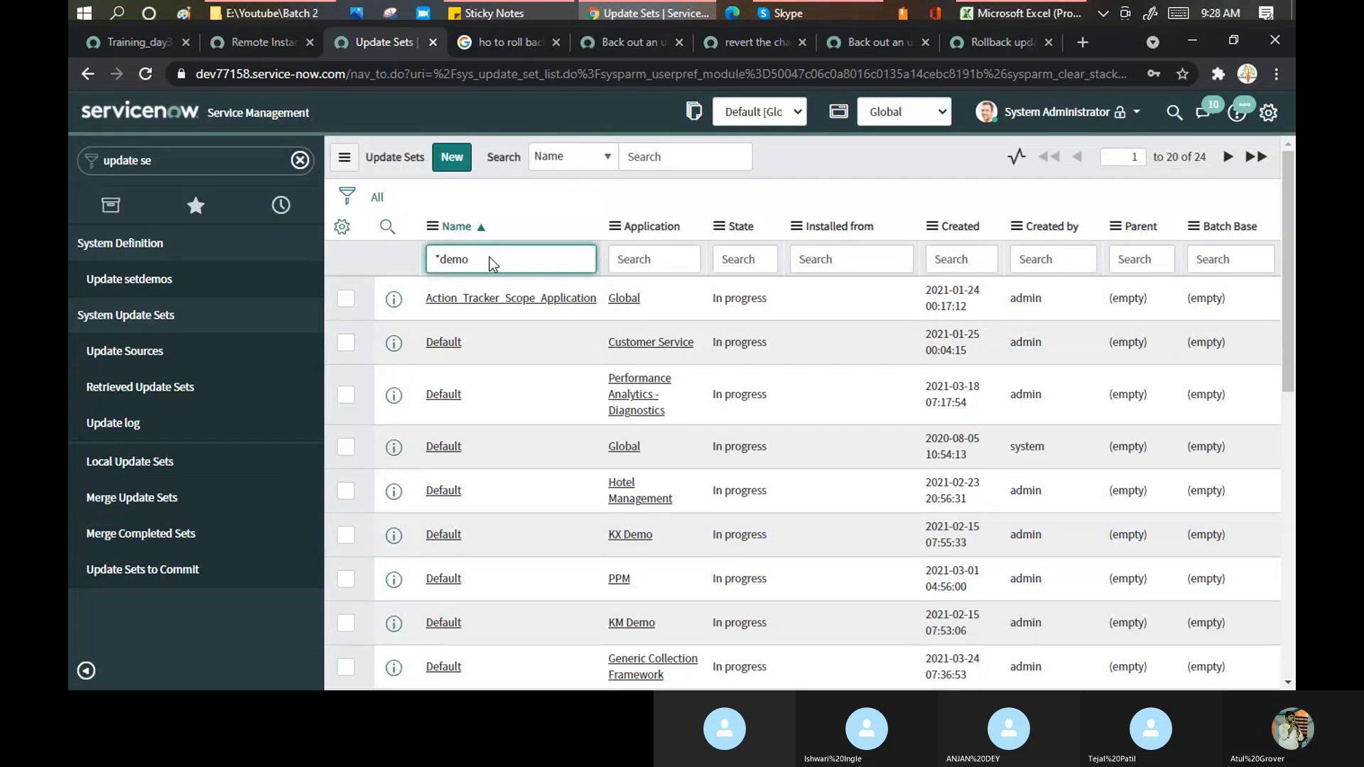
{"action": "key", "text": "Return"}
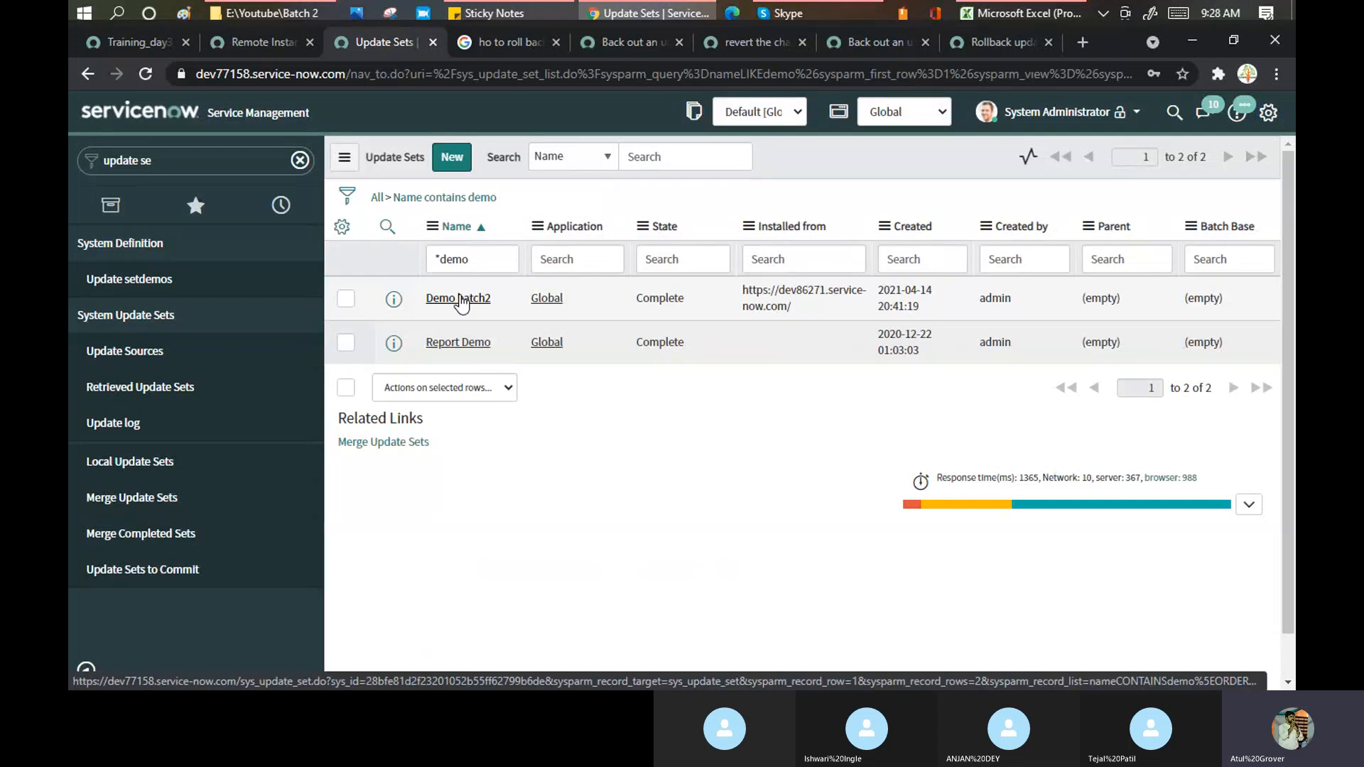
{"action": "left_click", "coordinate": [459, 299]}
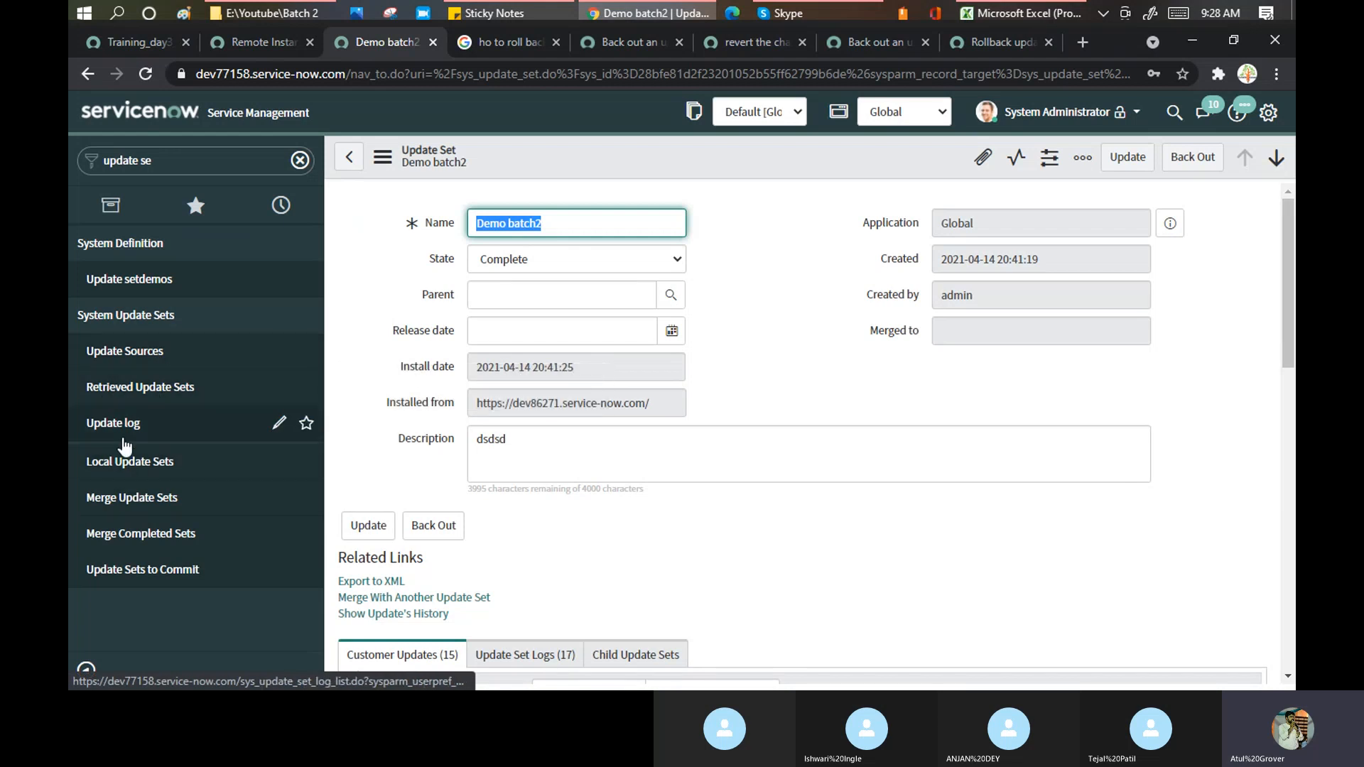
{"action": "left_click", "coordinate": [1190, 158]}
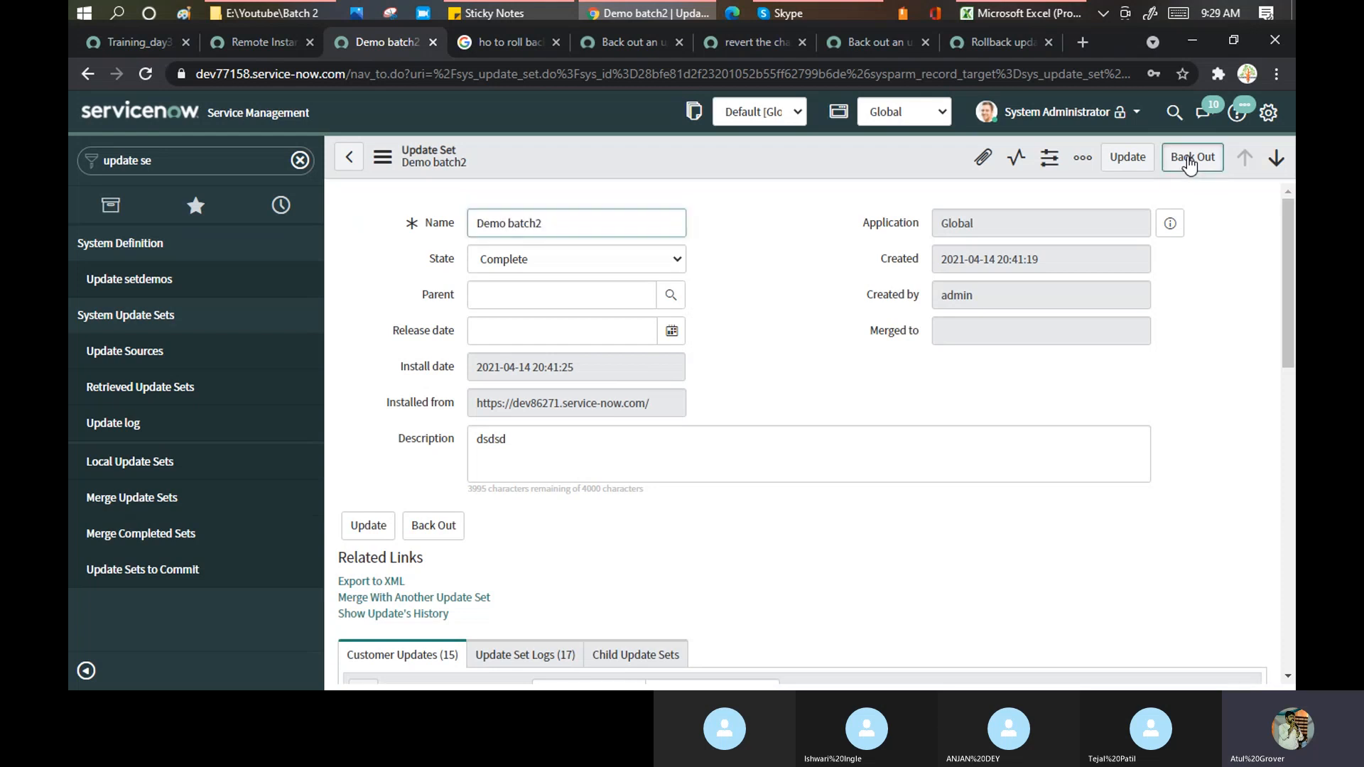
- Review the Back Out Update Set warning steps and proceed with backing out Demo batch2
{"action": "left_click", "coordinate": [1190, 159]}
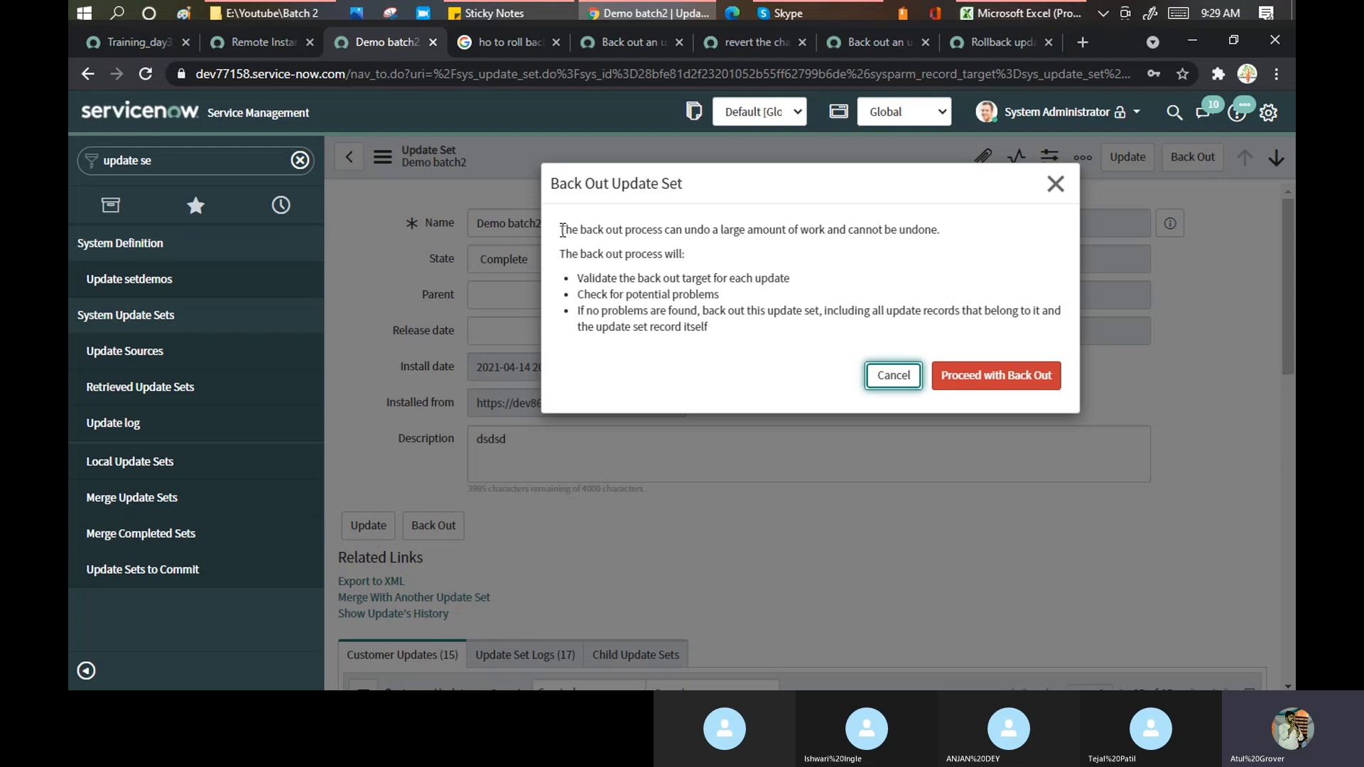
{"action": "left_click_drag", "start_coordinate": [563, 230], "coordinate": [722, 385]}
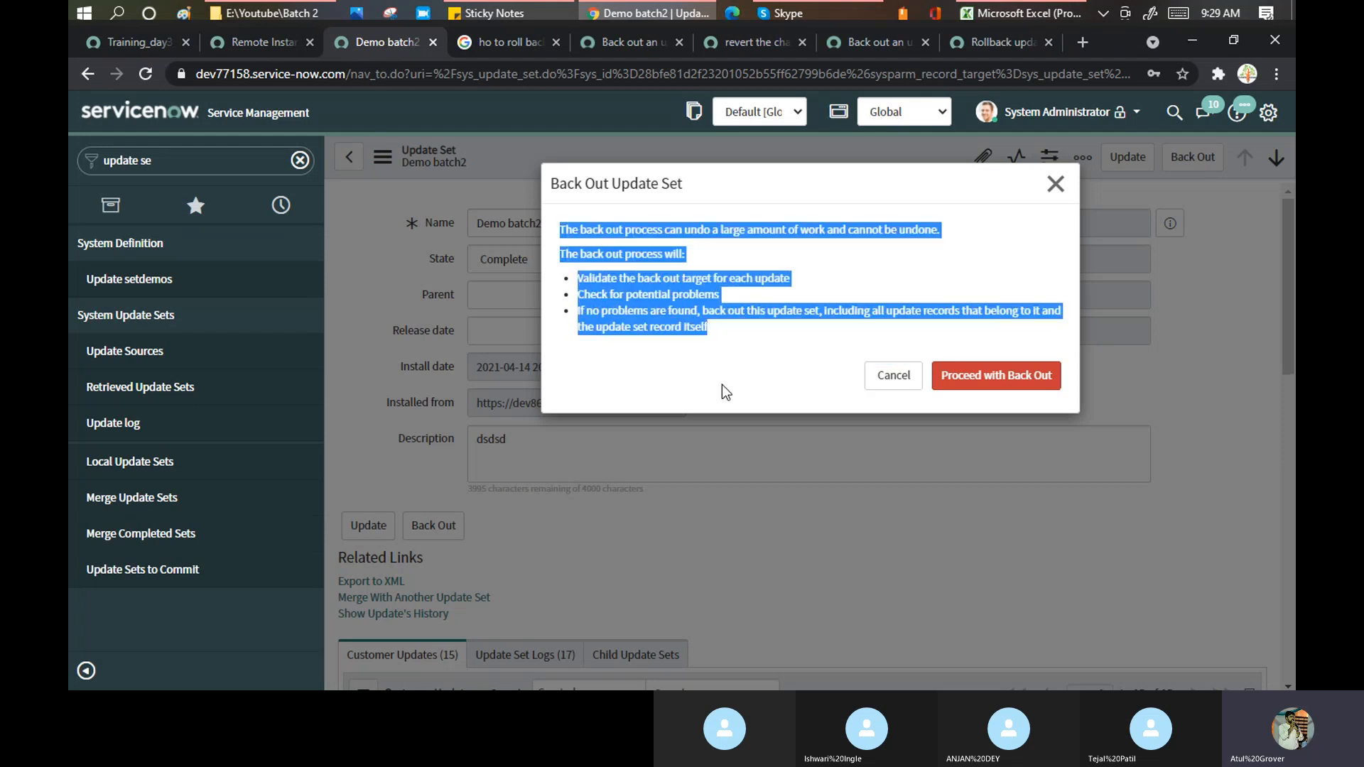
{"action": "left_click", "coordinate": [723, 378]}
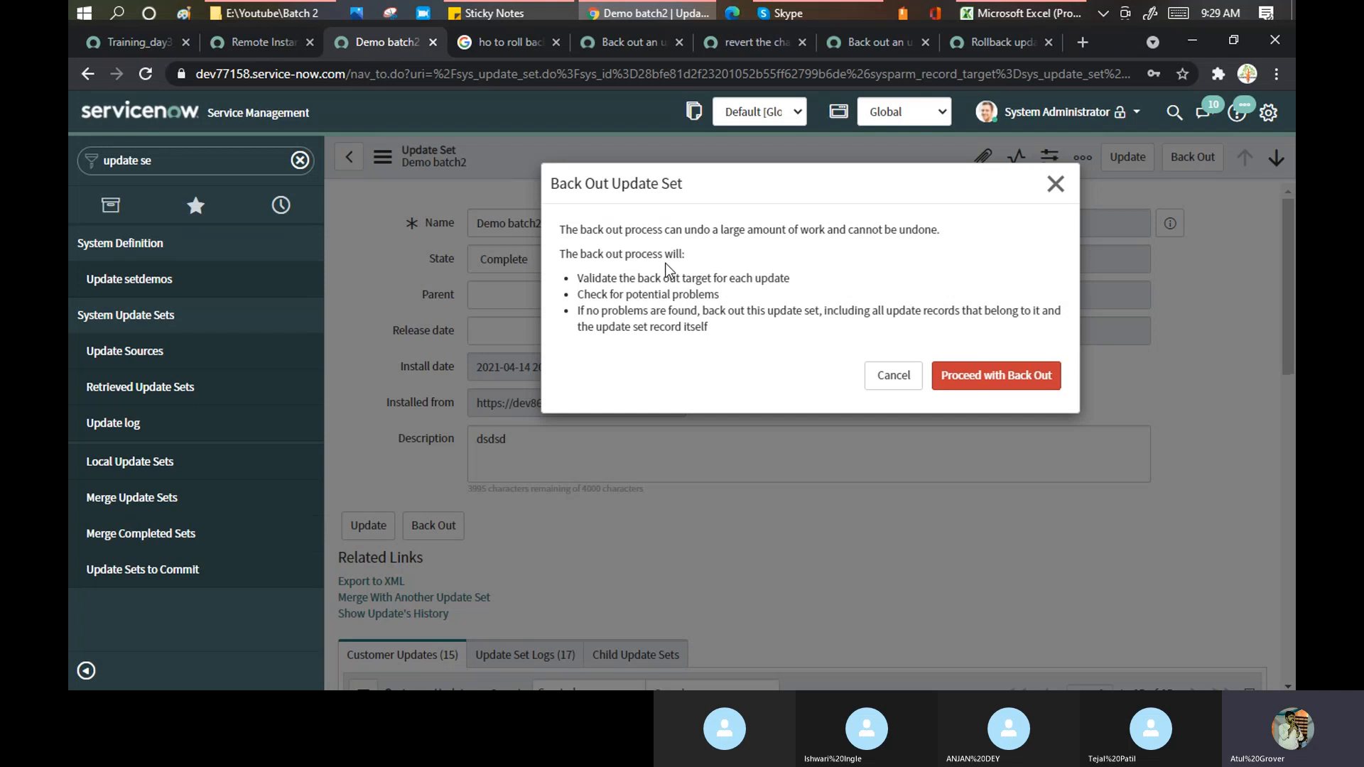
{"action": "left_click_drag", "start_coordinate": [609, 285], "coordinate": [797, 283]}
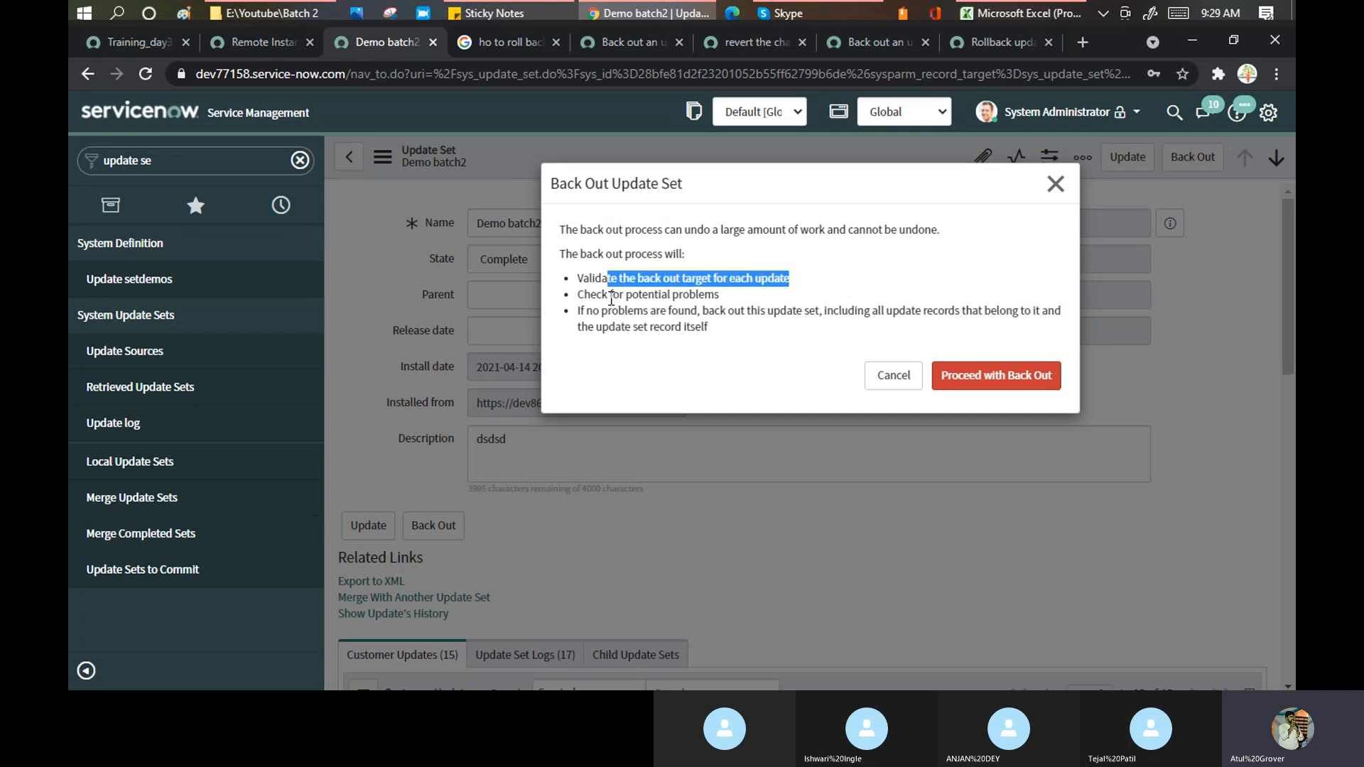
{"action": "left_click_drag", "start_coordinate": [611, 297], "coordinate": [738, 307]}
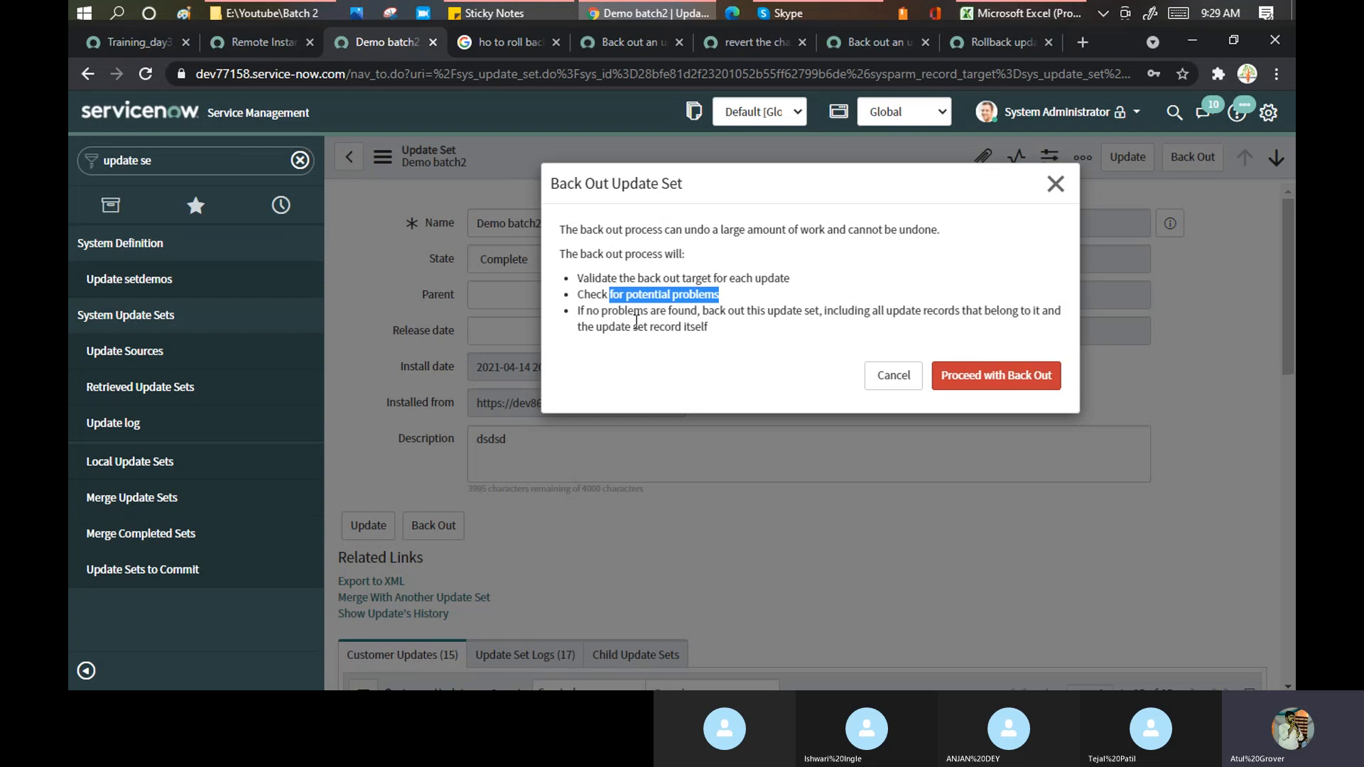
{"action": "left_click", "coordinate": [686, 314]}
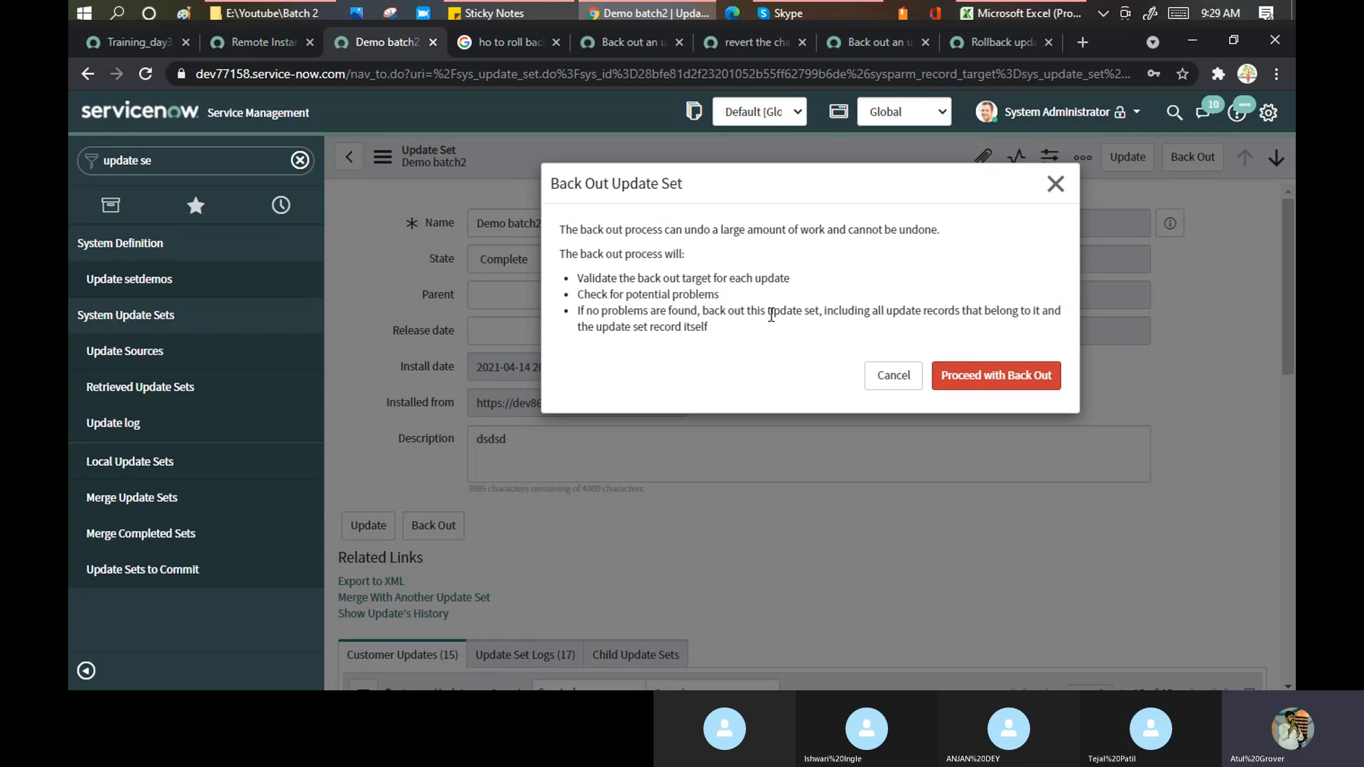
{"action": "left_click_drag", "start_coordinate": [769, 314], "coordinate": [1053, 316]}
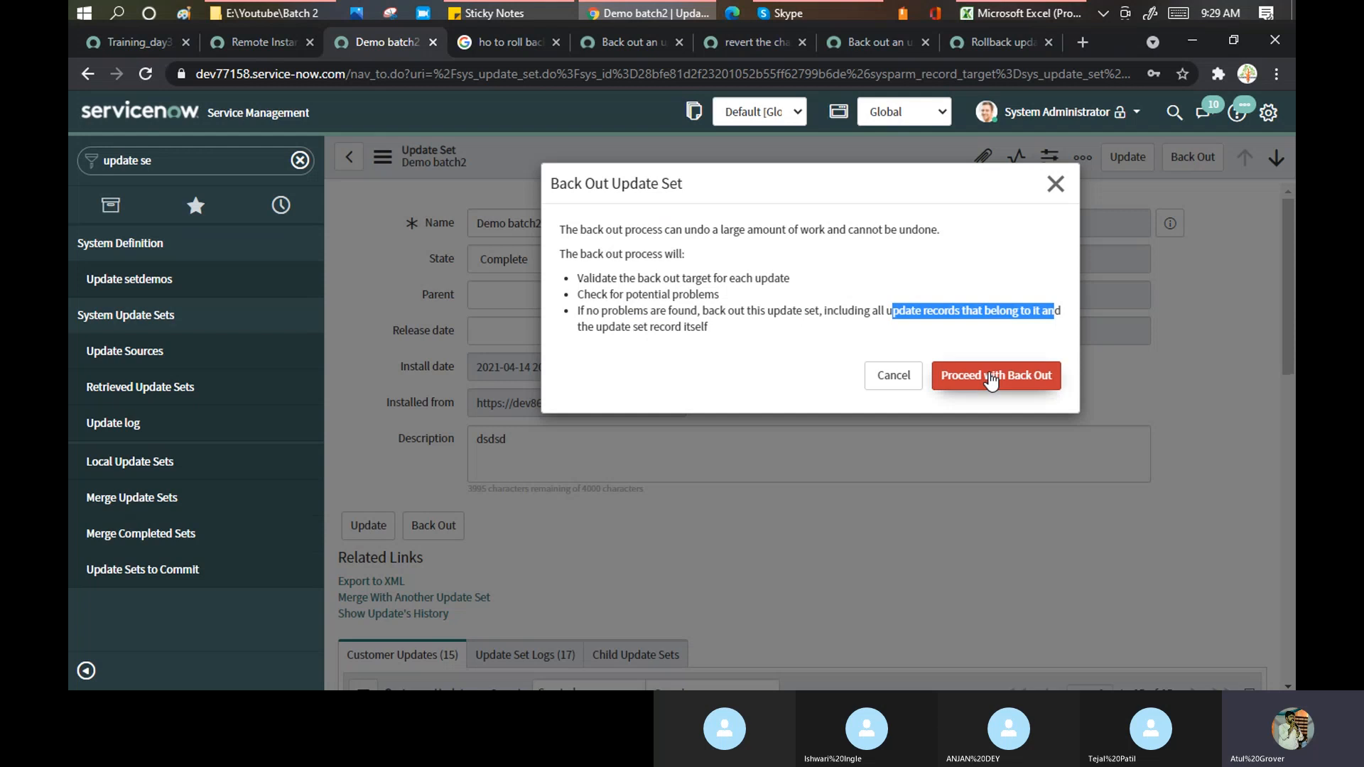
{"action": "left_click", "coordinate": [991, 380]}
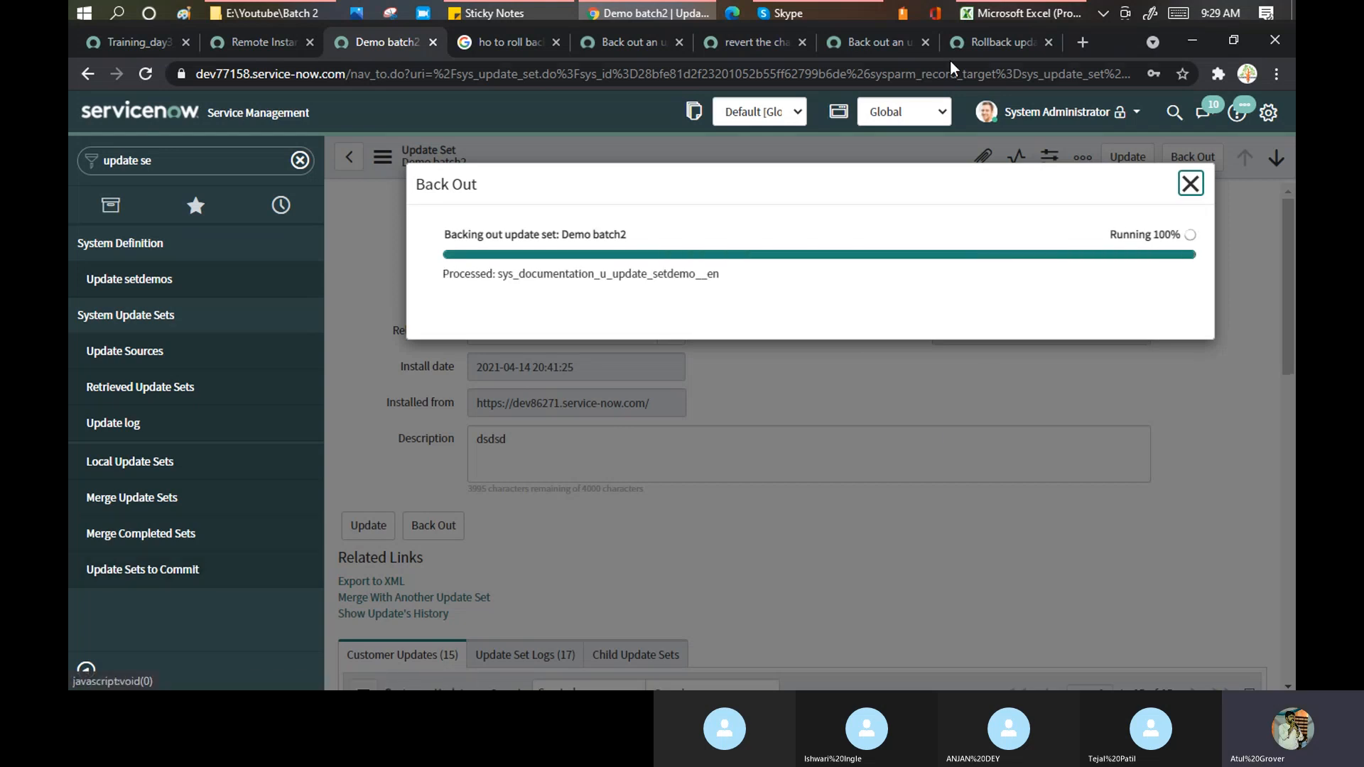
- In the docs, review procedure step 1's Retrieved Update Sets navigation path
{"action": "left_click", "coordinate": [890, 38]}
{"action": "scroll", "coordinate": [851, 261], "scroll_direction": "up", "scroll_amount": 4}
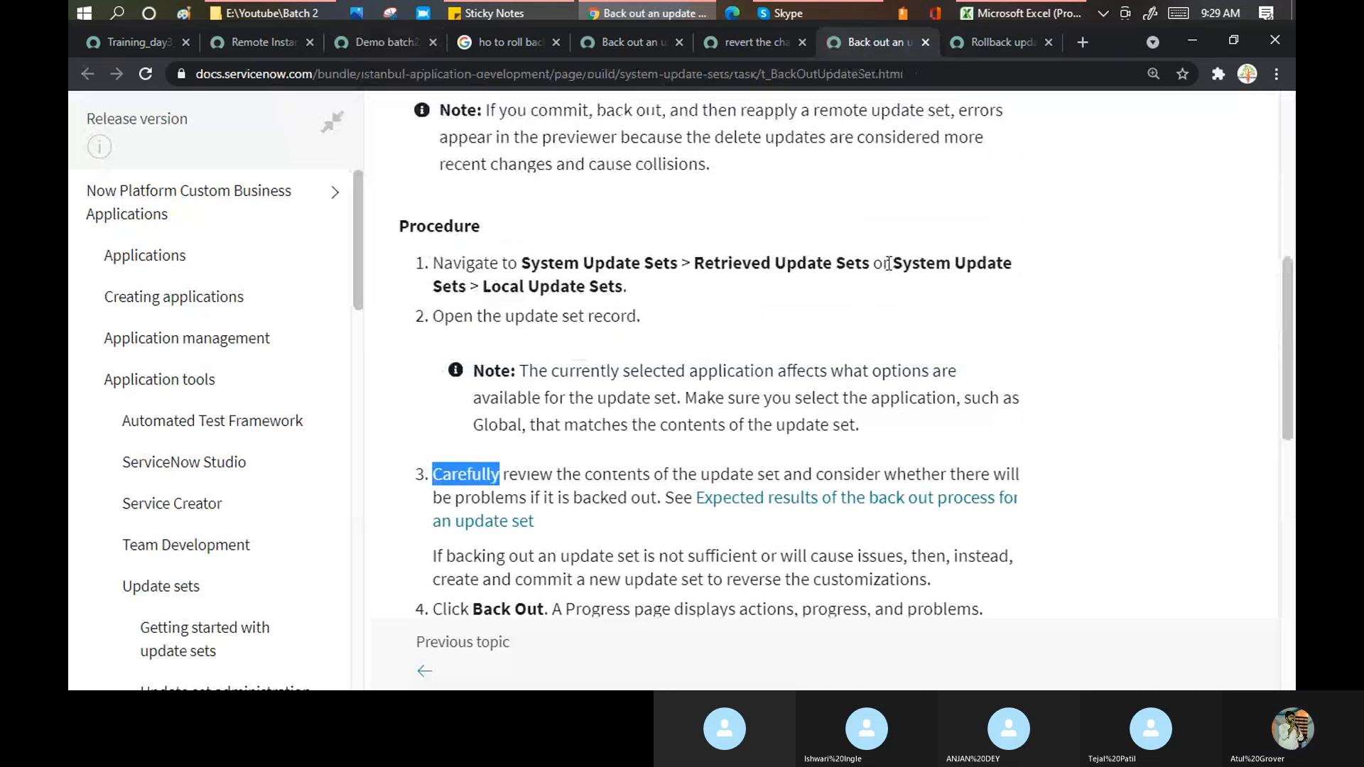
{"action": "left_click_drag", "start_coordinate": [705, 264], "coordinate": [862, 263]}
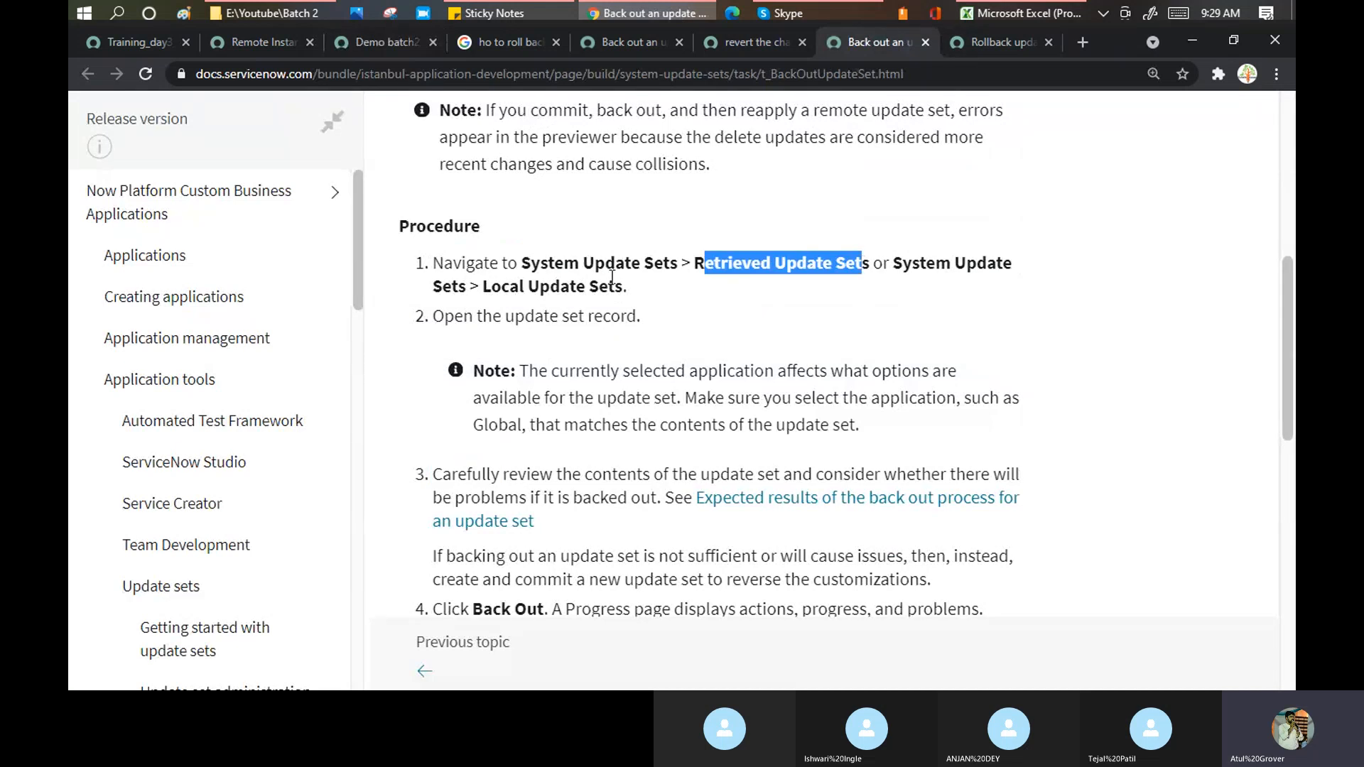
{"action": "left_click_drag", "start_coordinate": [488, 282], "coordinate": [624, 267]}
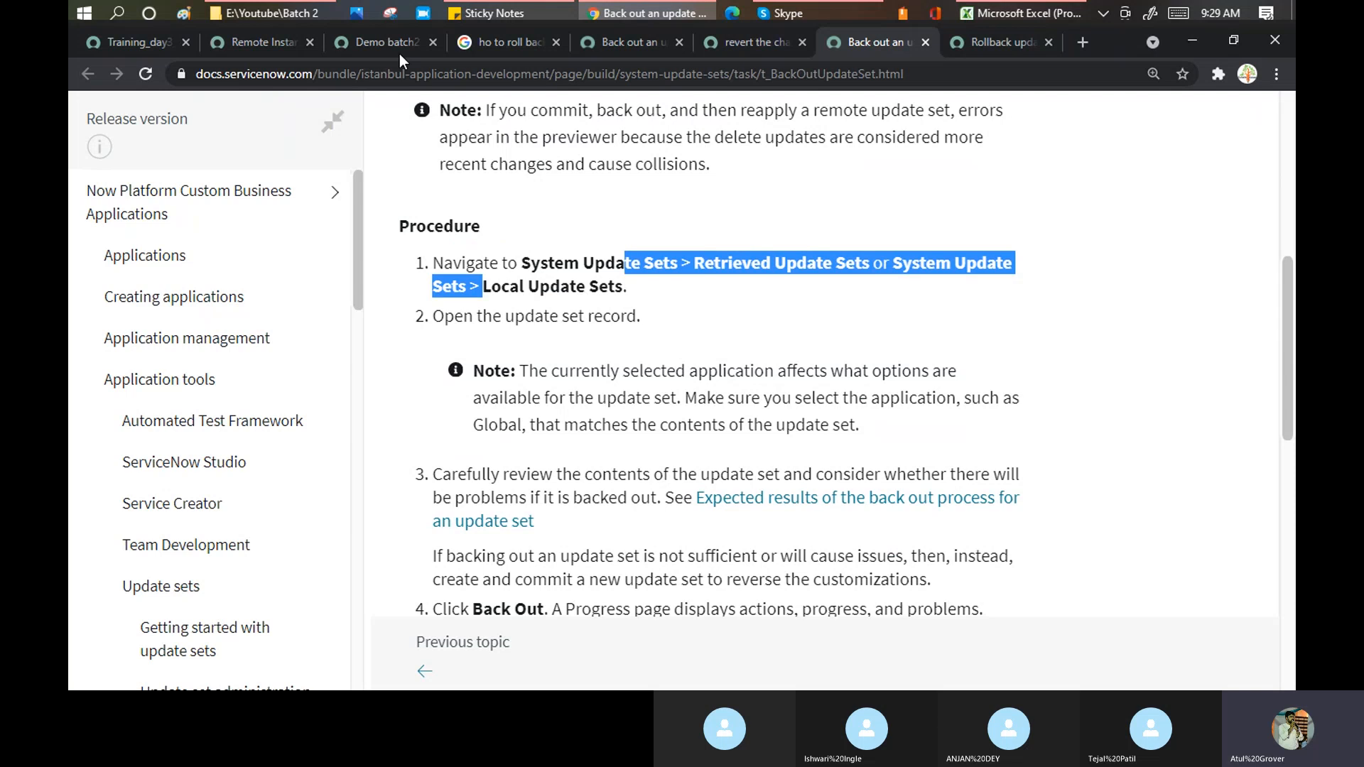
- Check the Demo batch2 back-out results, including the dropped u_update_setdemo table, and close them
{"action": "left_click", "coordinate": [384, 41]}
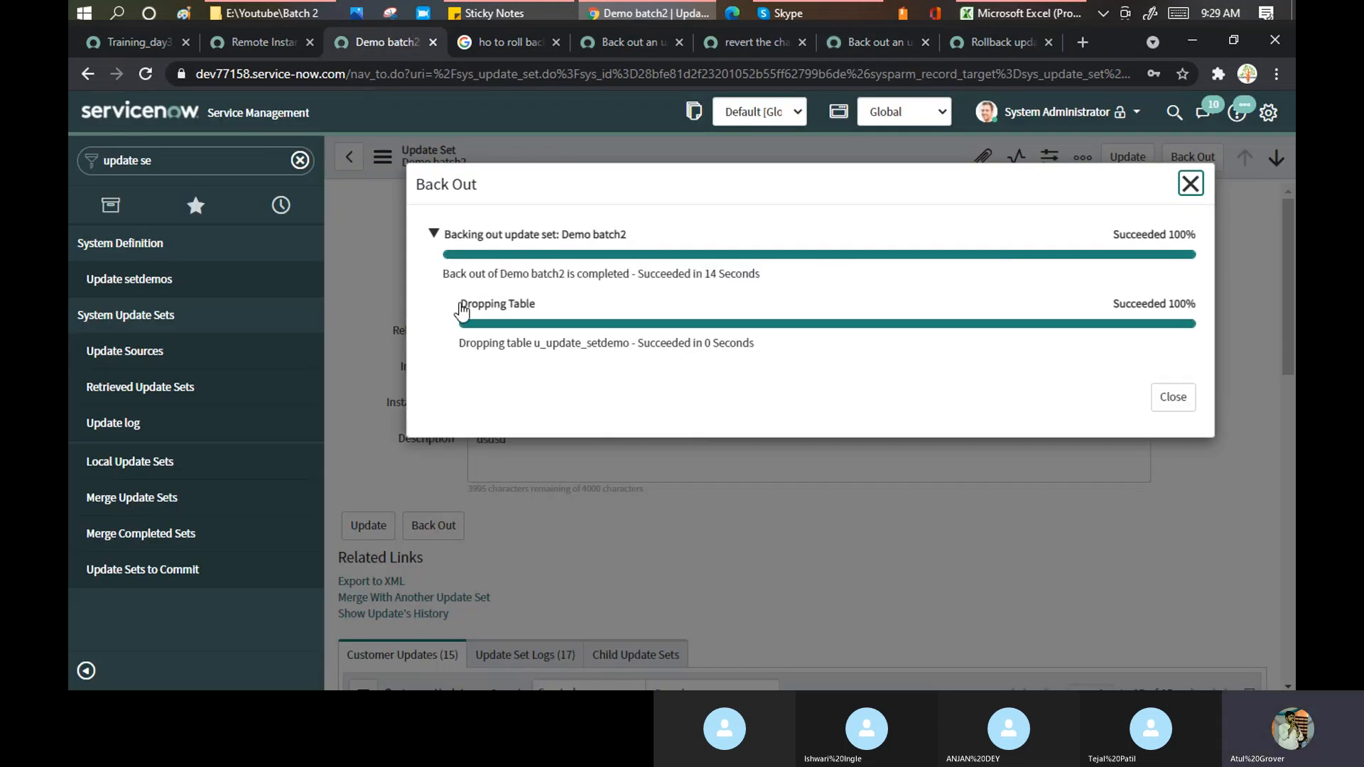
{"action": "left_click_drag", "start_coordinate": [461, 308], "coordinate": [526, 327]}
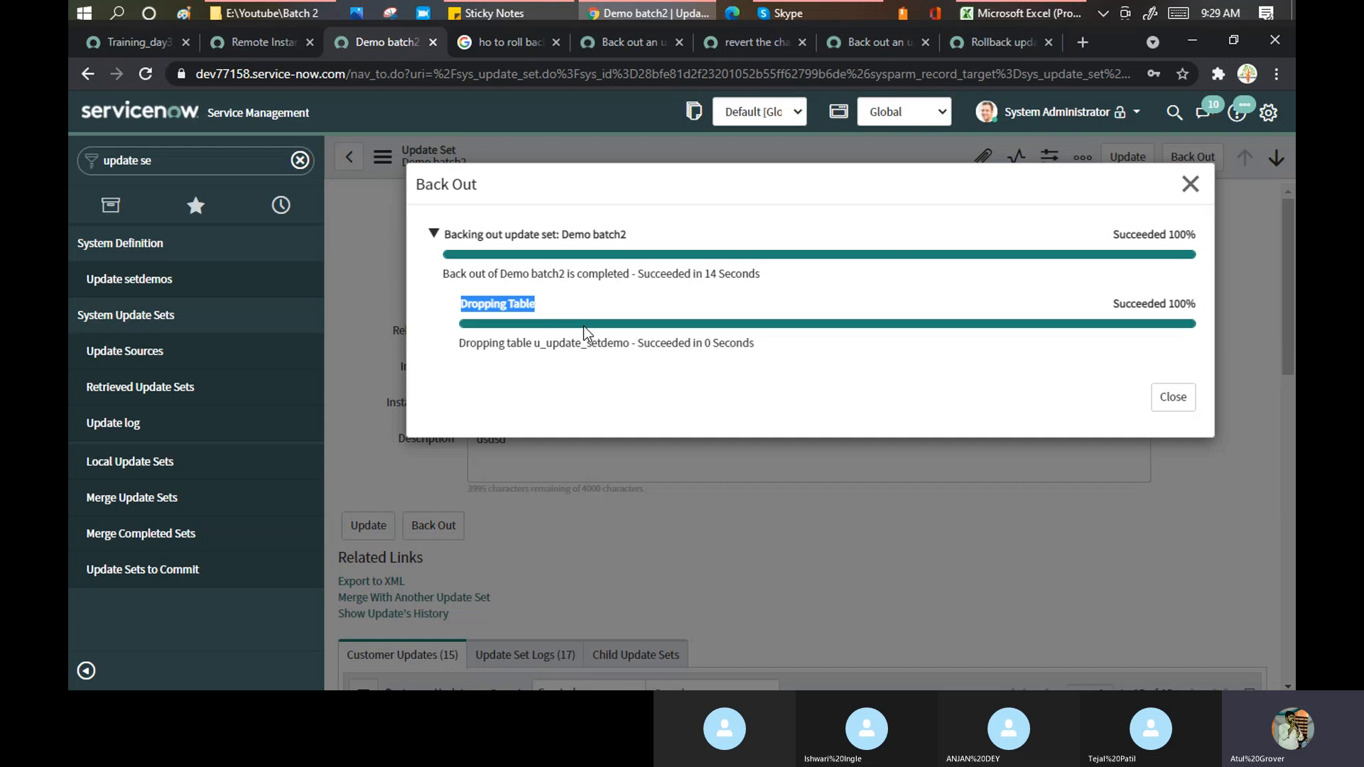
{"action": "left_click", "coordinate": [1178, 399]}
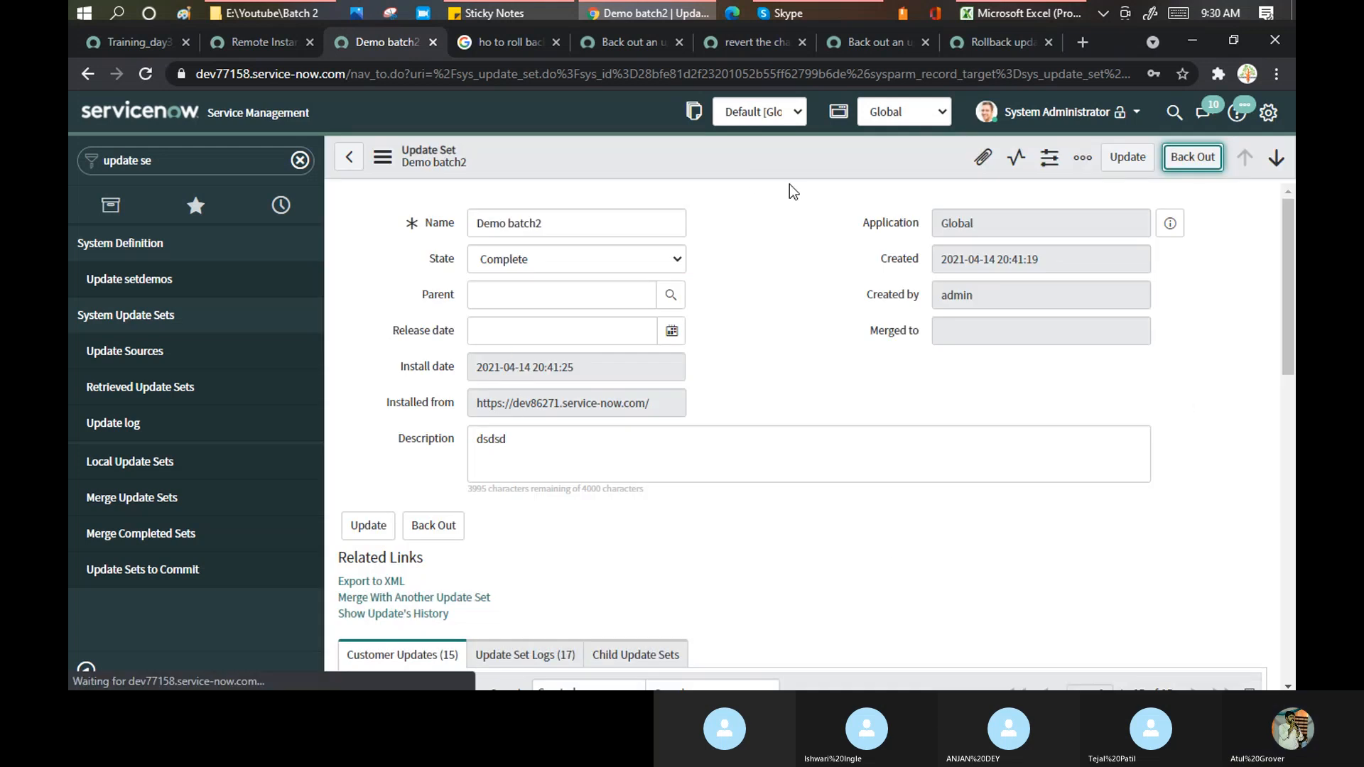
- Reload the Demo batch2 form twice, open Update setdemos, and filter the navigator by 'update'
{"action": "right_click", "coordinate": [573, 143]}
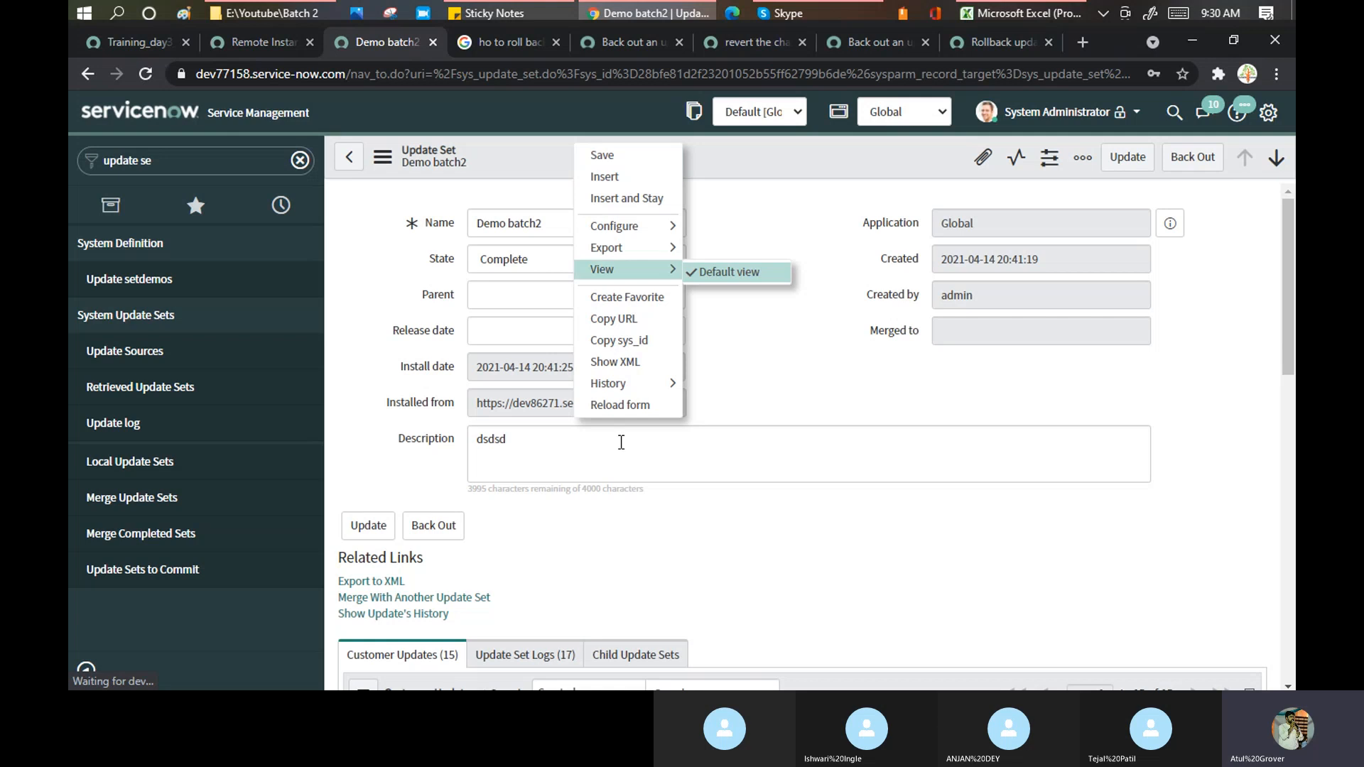
{"action": "left_click", "coordinate": [616, 400]}
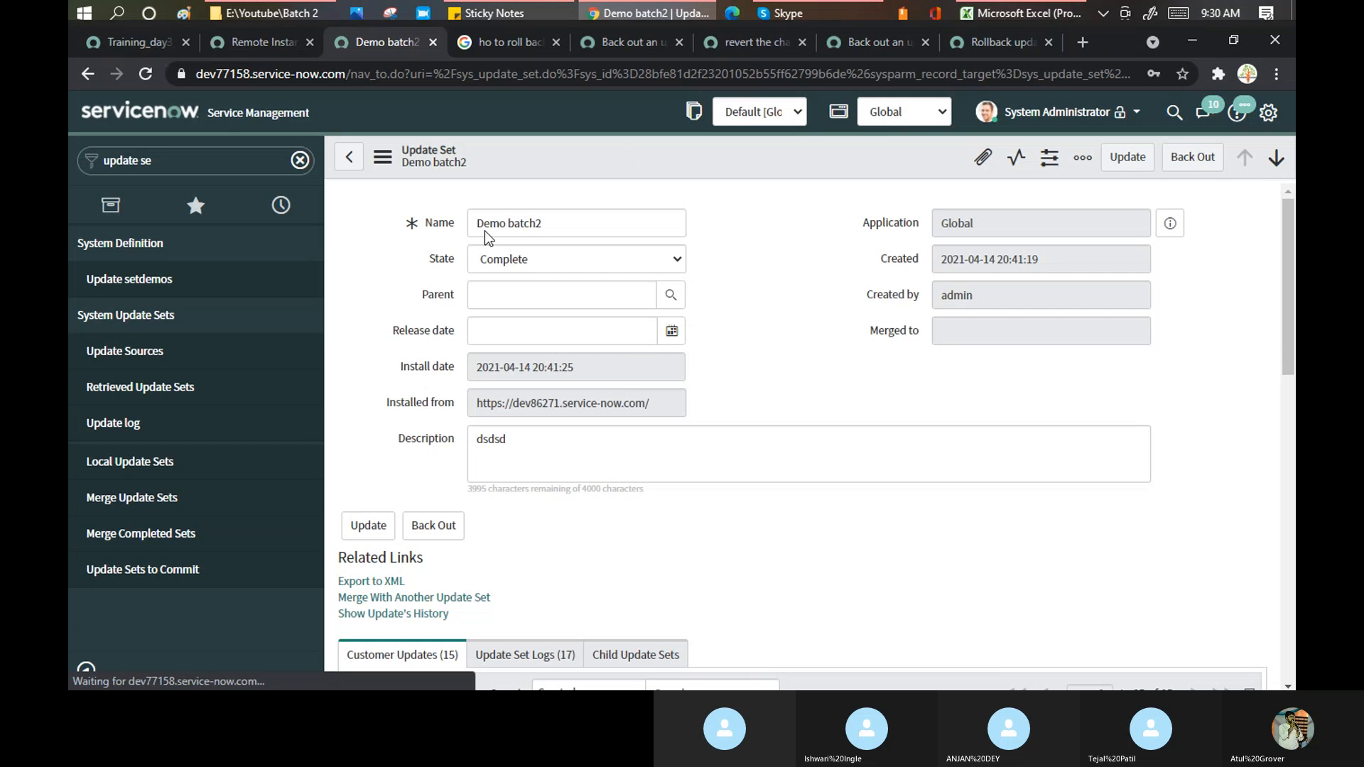
{"action": "right_click", "coordinate": [614, 157]}
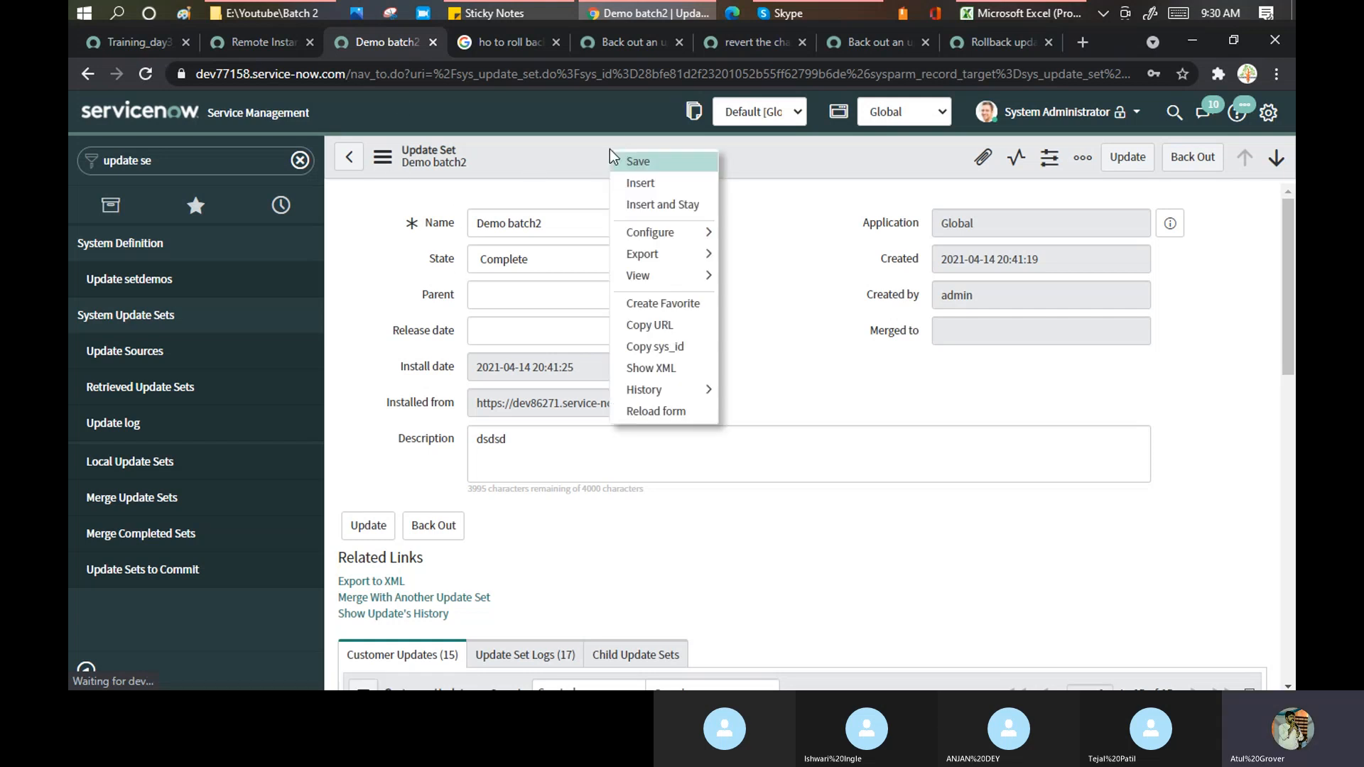
{"action": "left_click", "coordinate": [664, 408]}
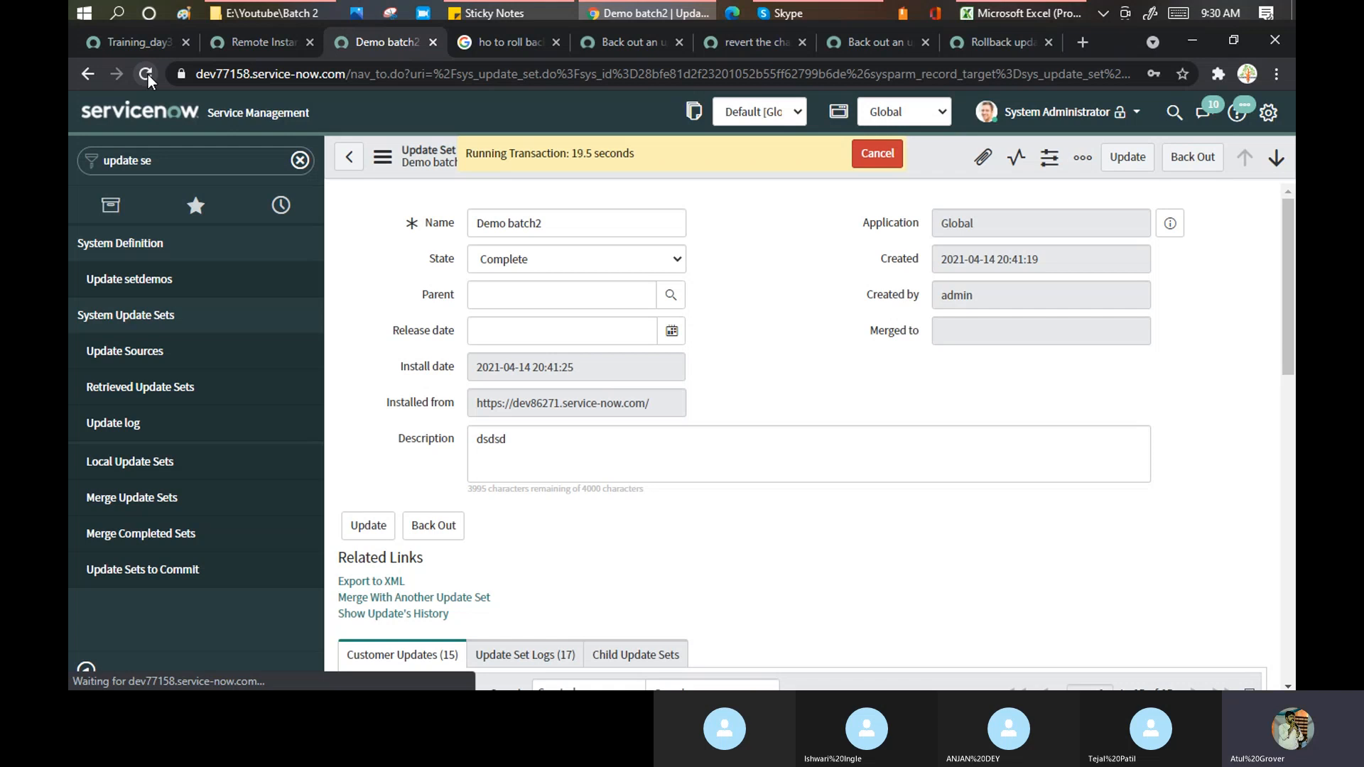
{"action": "left_click", "coordinate": [138, 284]}
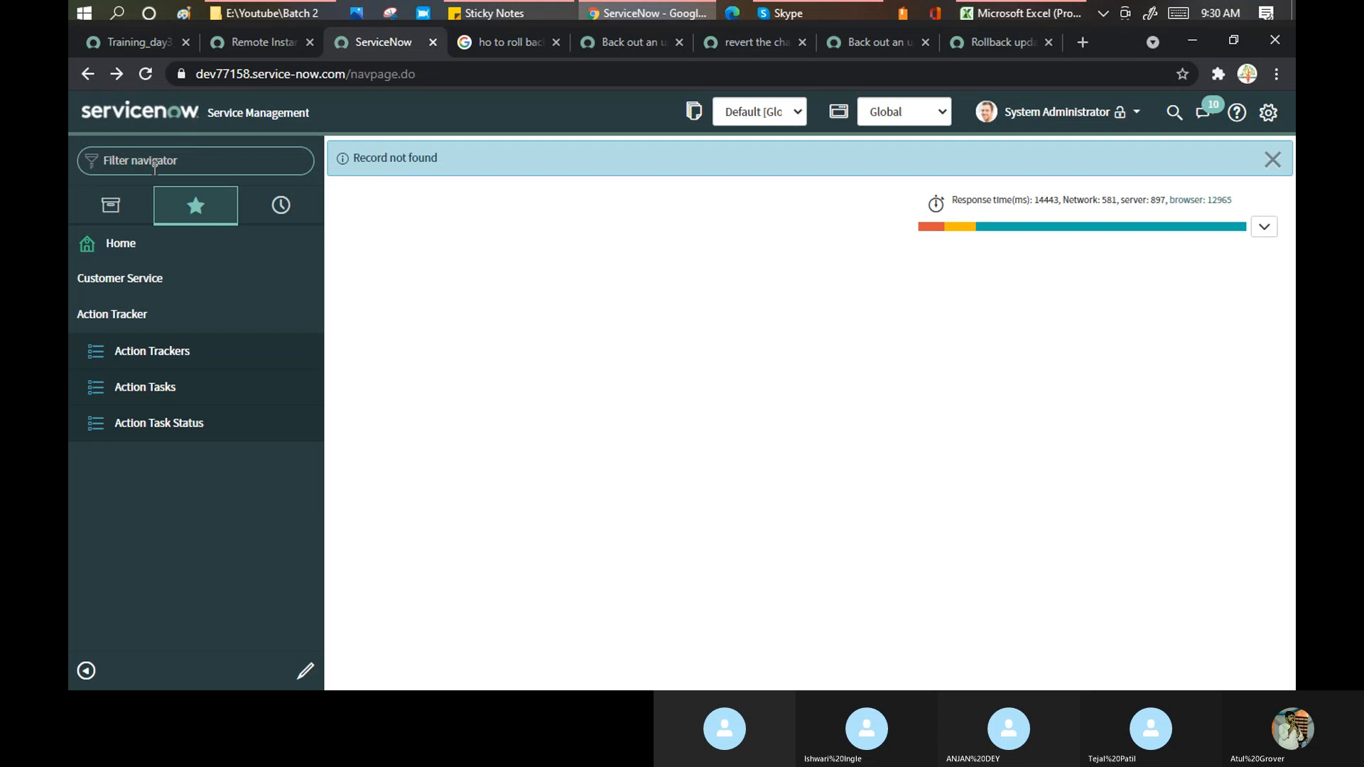
{"action": "type", "text": "update"}
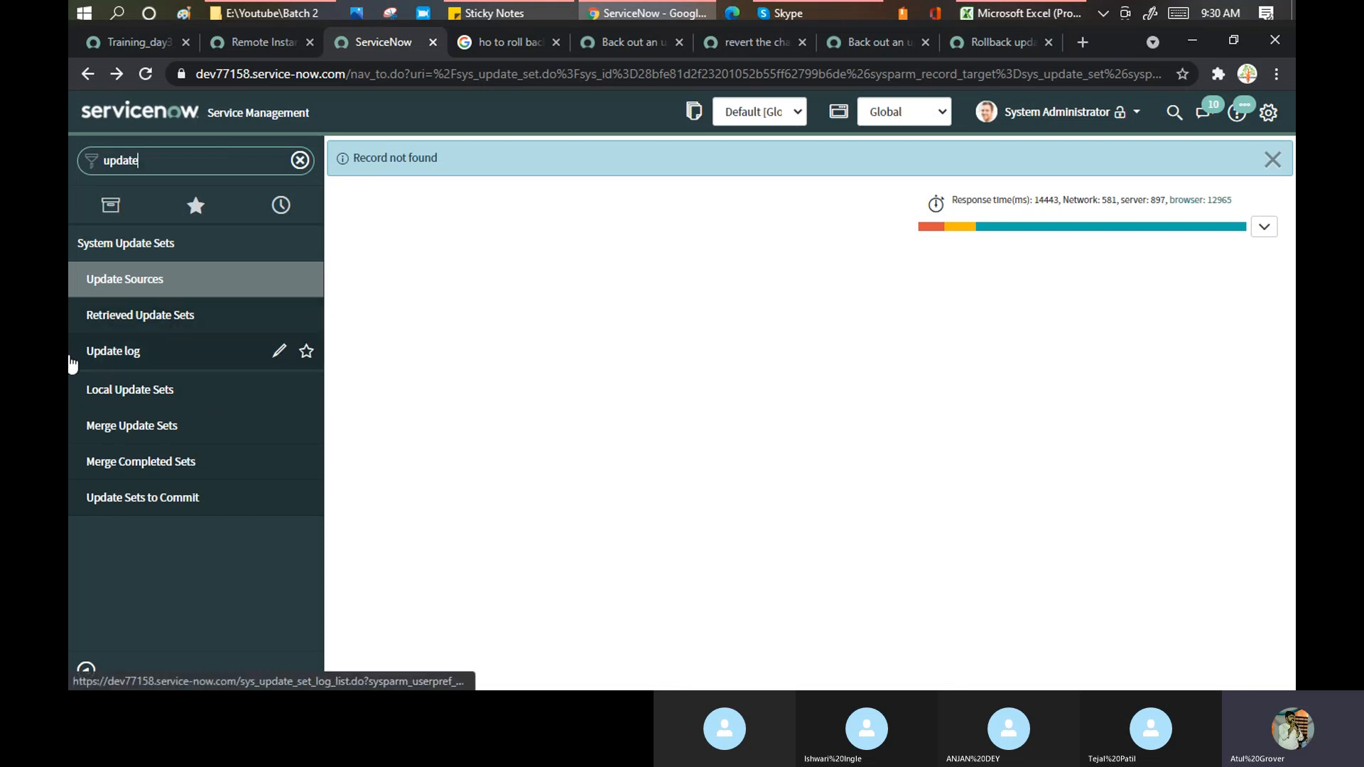
- Filter the local update sets list by name '*demo'
{"action": "left_click", "coordinate": [124, 392]}
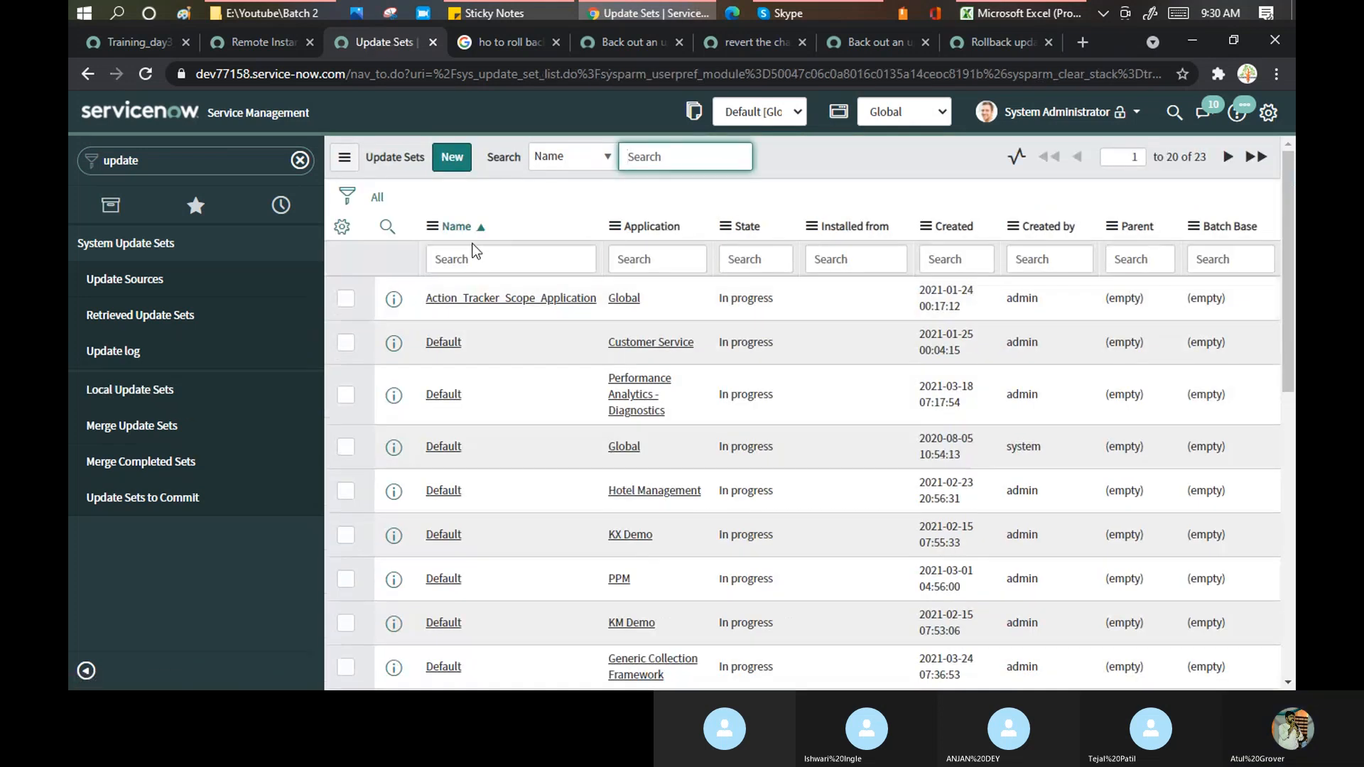
{"action": "left_click", "coordinate": [474, 255]}
{"action": "type", "text": "*demo"}
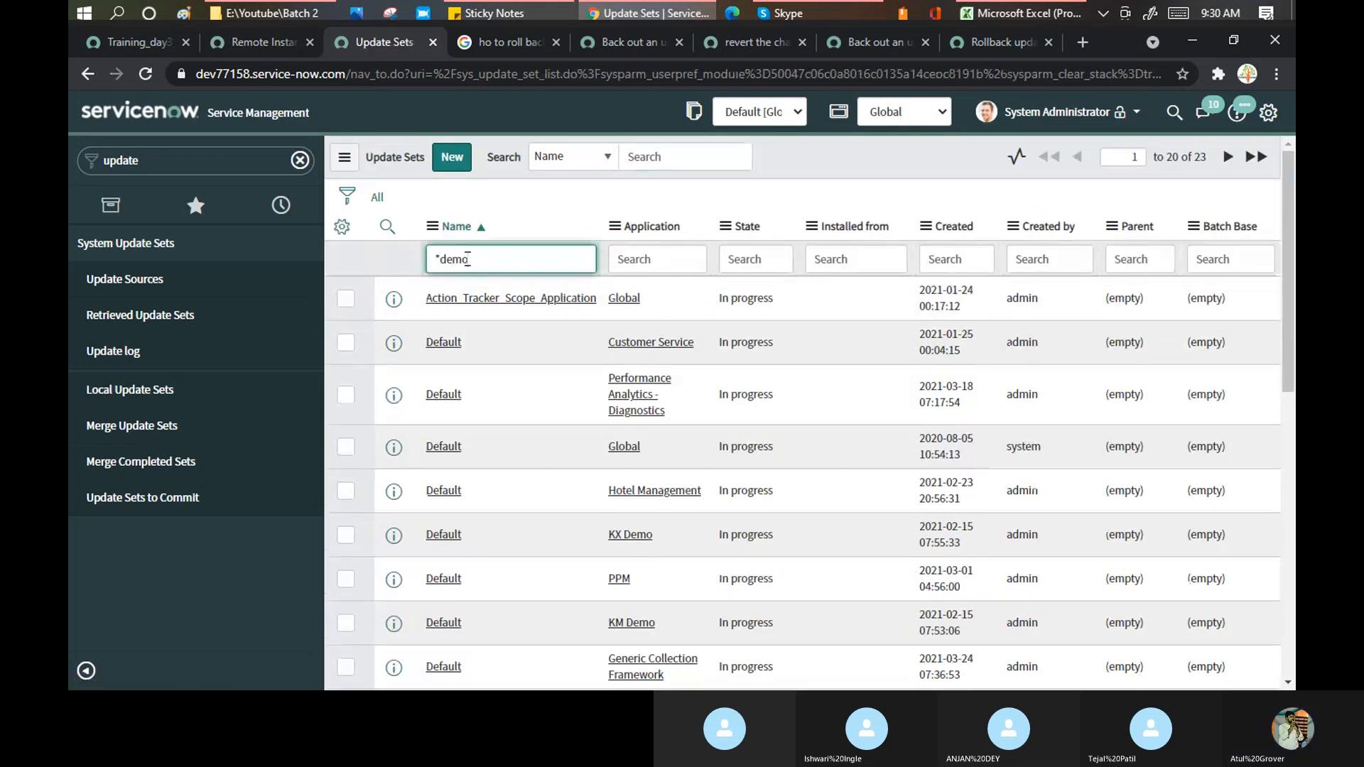
{"action": "key", "text": "Return"}
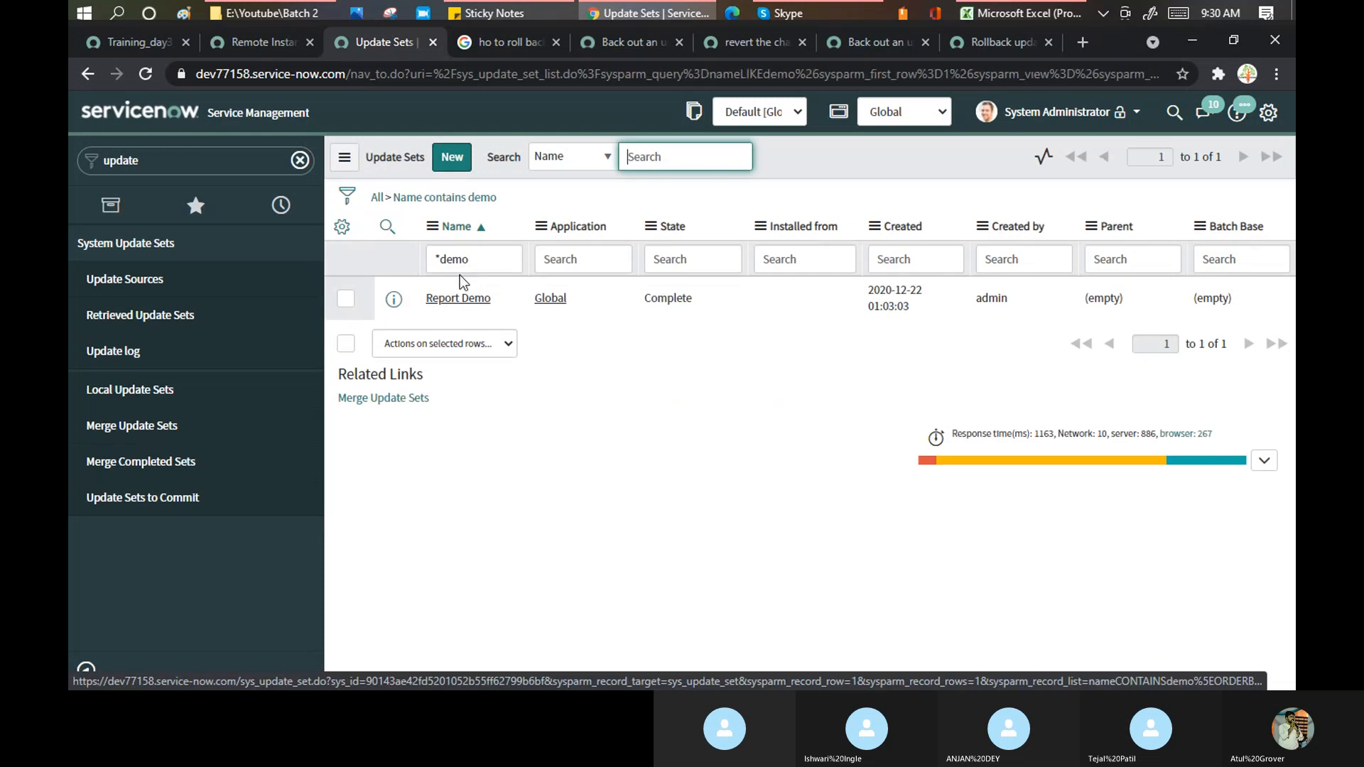
- Verify Demo batch2 shows Backed Out in Retrieved Update Sets, review its record, then switch to Skype
{"action": "left_click", "coordinate": [135, 317]}
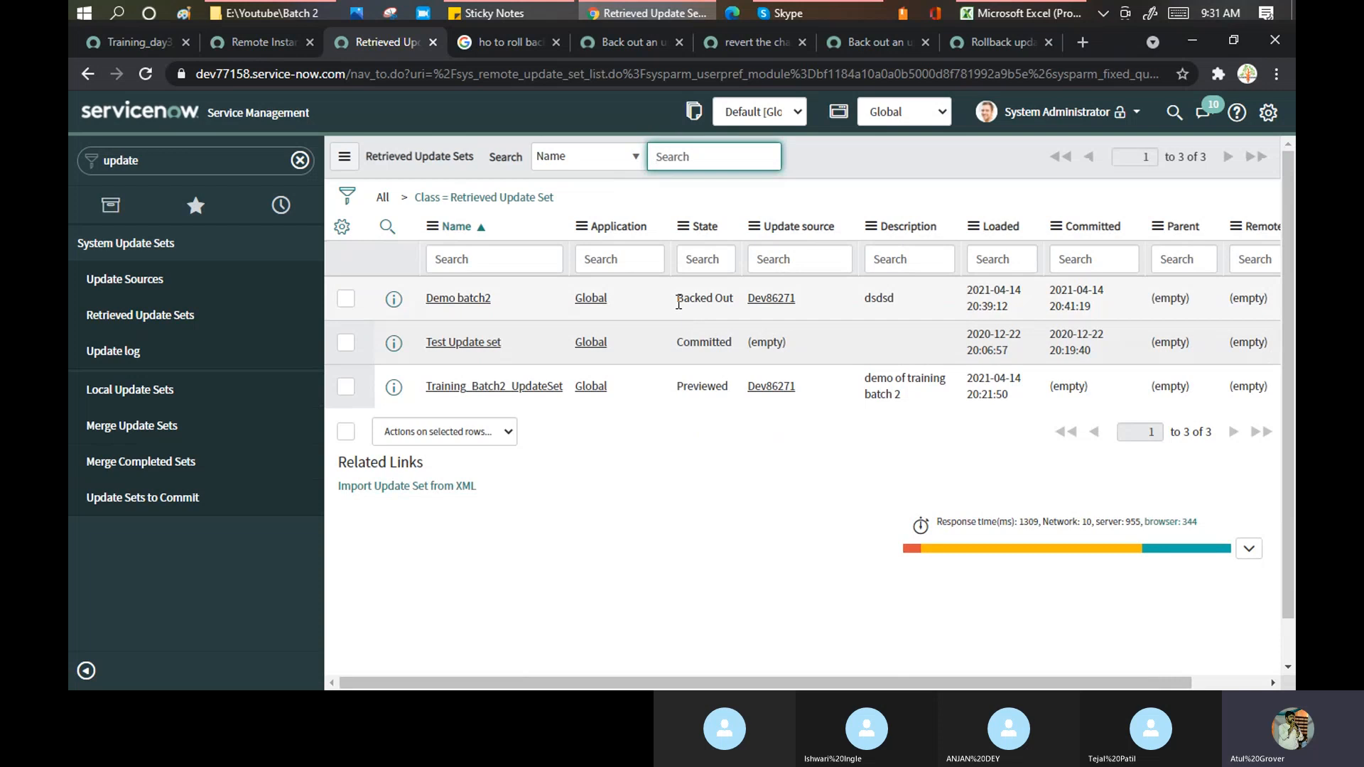
{"action": "left_click_drag", "start_coordinate": [677, 298], "coordinate": [737, 305]}
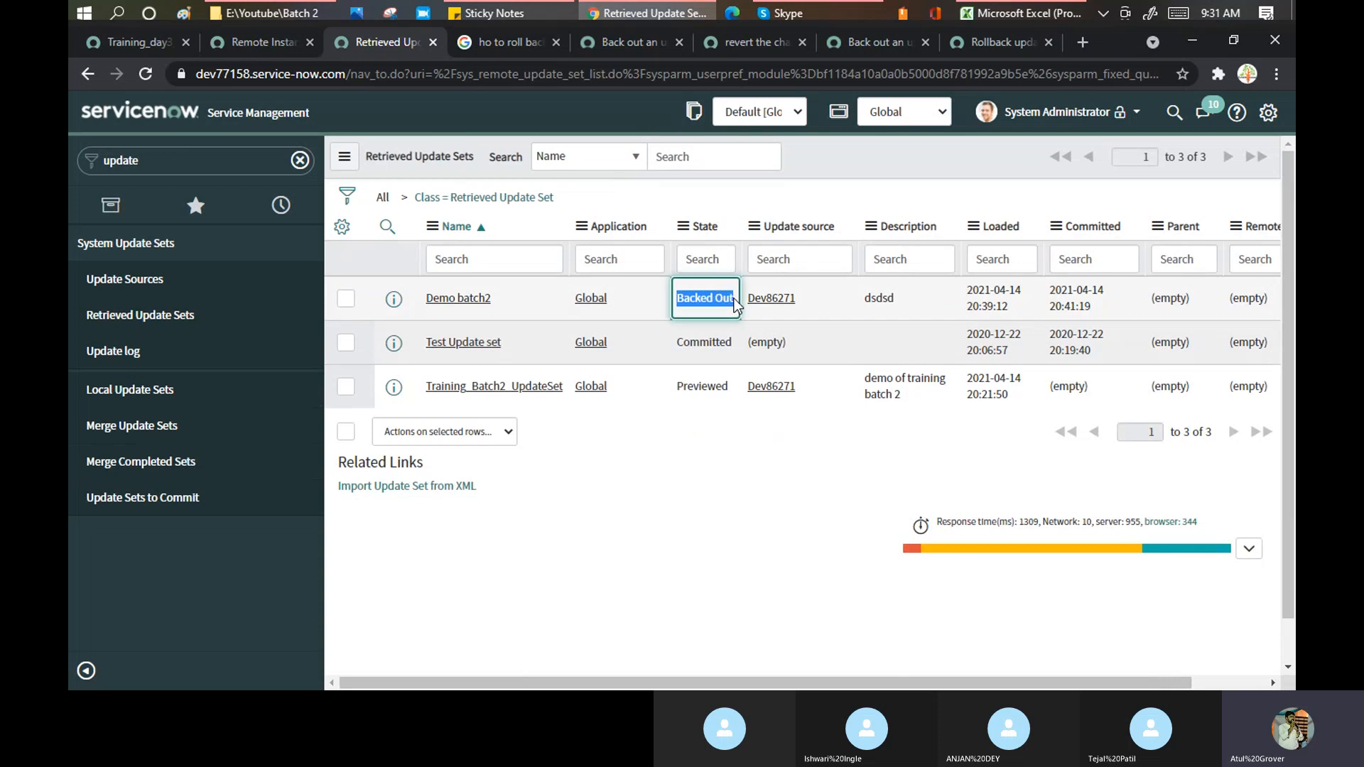
{"action": "left_click", "coordinate": [456, 300]}
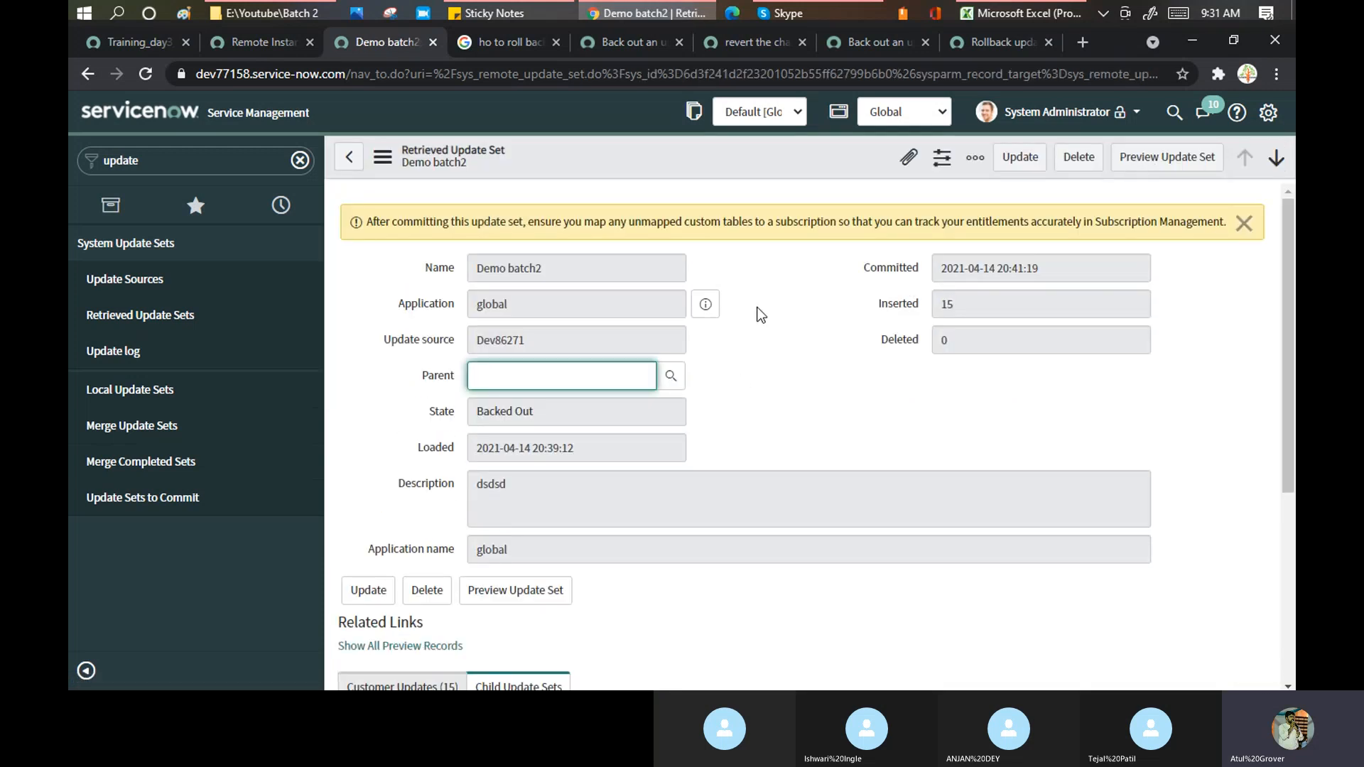
{"action": "scroll", "coordinate": [760, 315], "scroll_direction": "down", "scroll_amount": 5}
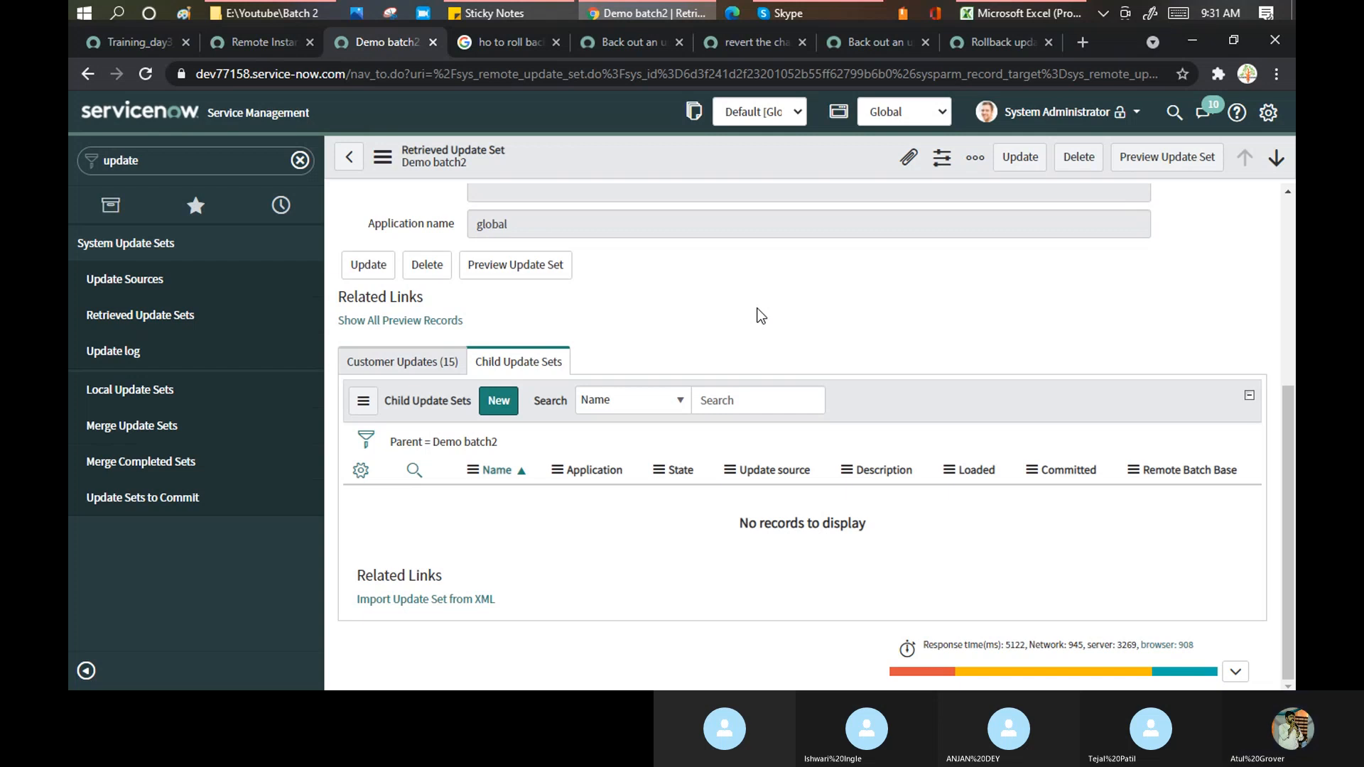
{"action": "left_click", "coordinate": [785, 14]}
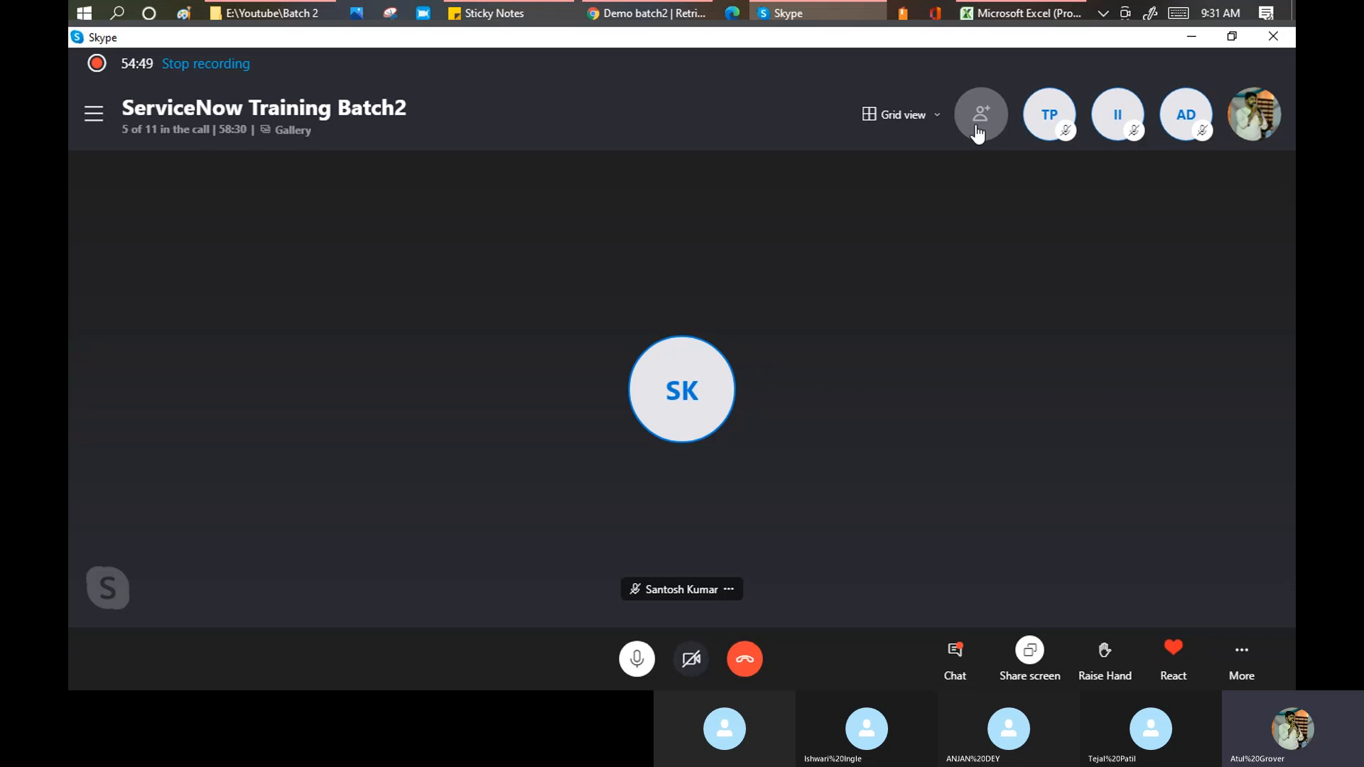
- Open the More (...) options menu in the Skype training call controls
{"action": "left_click", "coordinate": [1250, 660]}
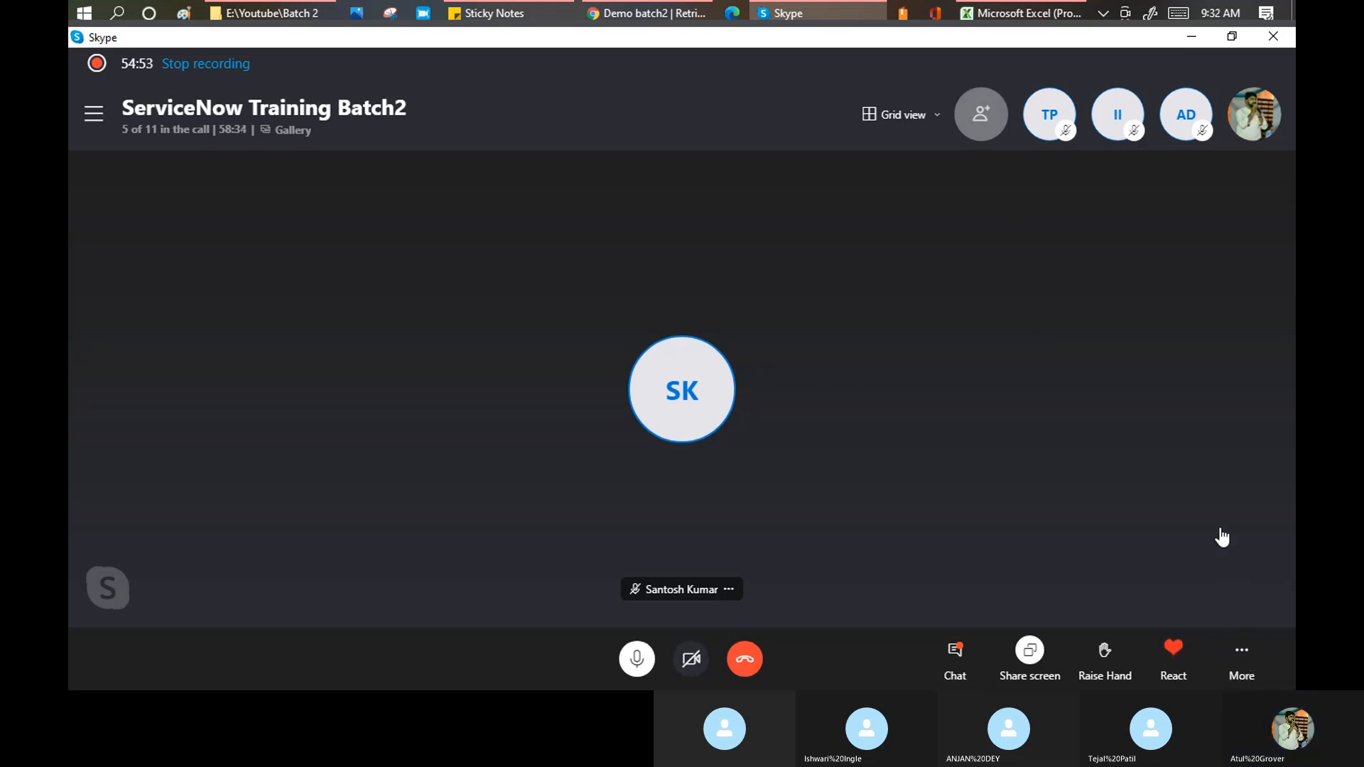